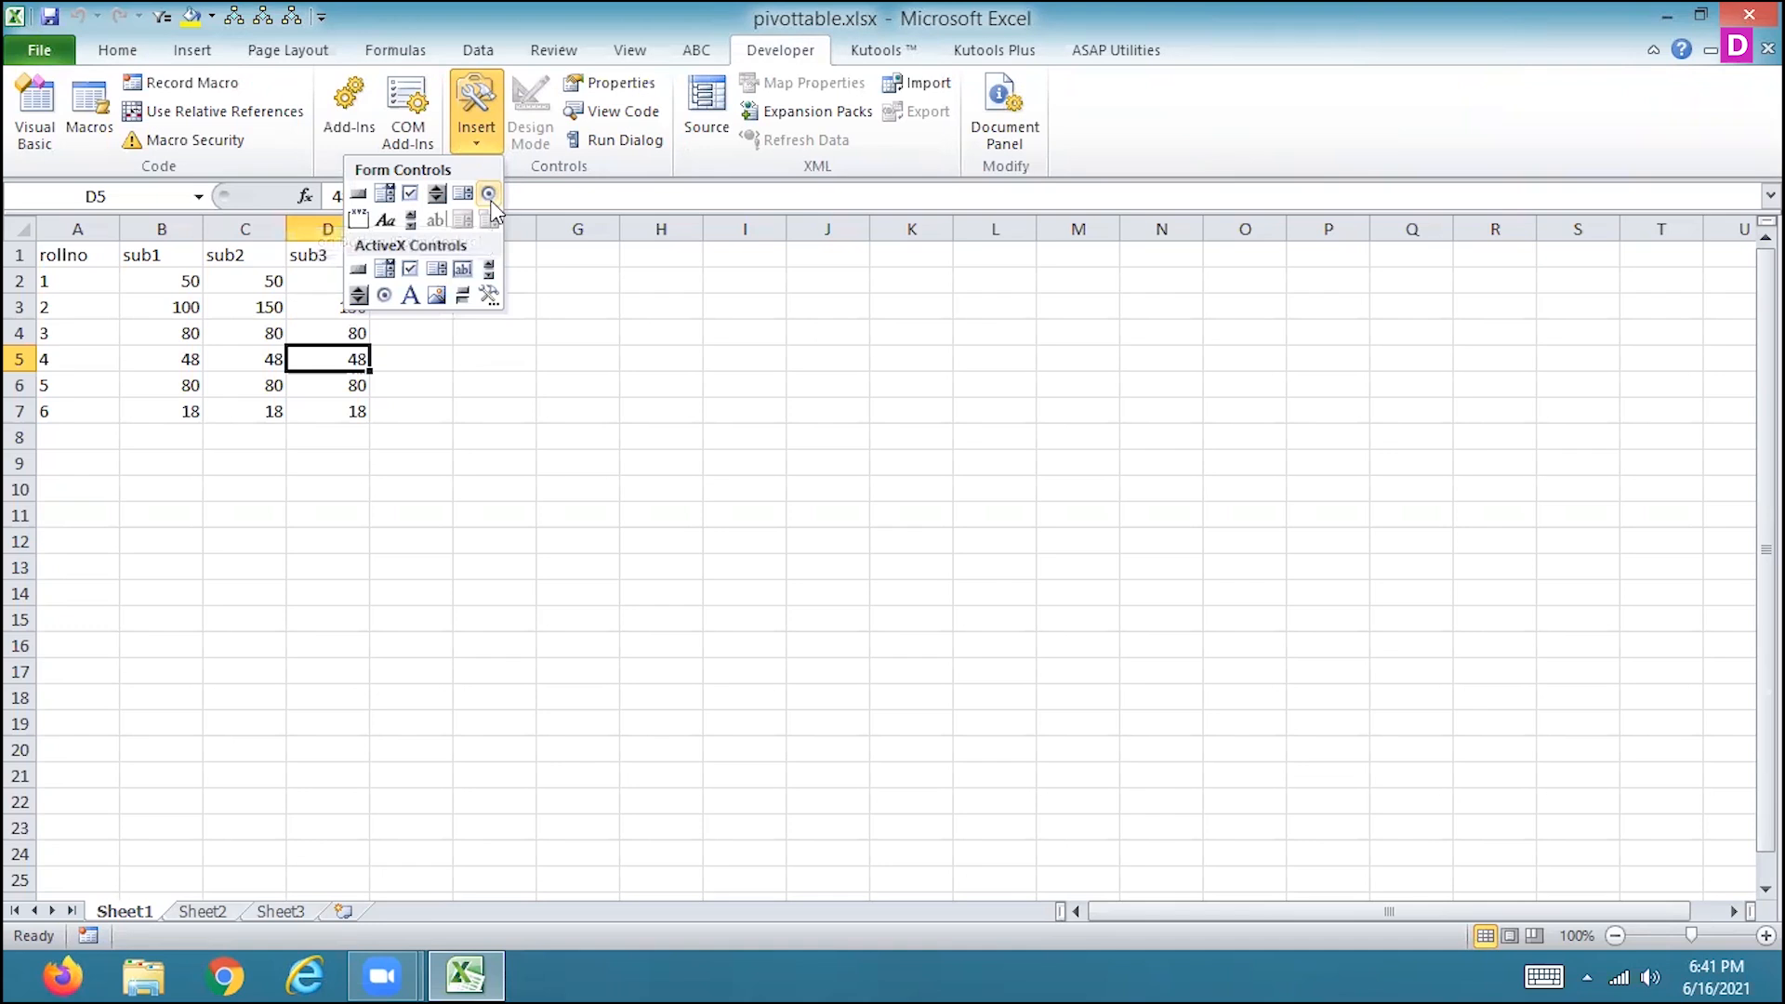
# Insert a form-control option button beside the marks table, starting around cell G2.
pyautogui.click(489, 195)
pyautogui.click(554, 285)
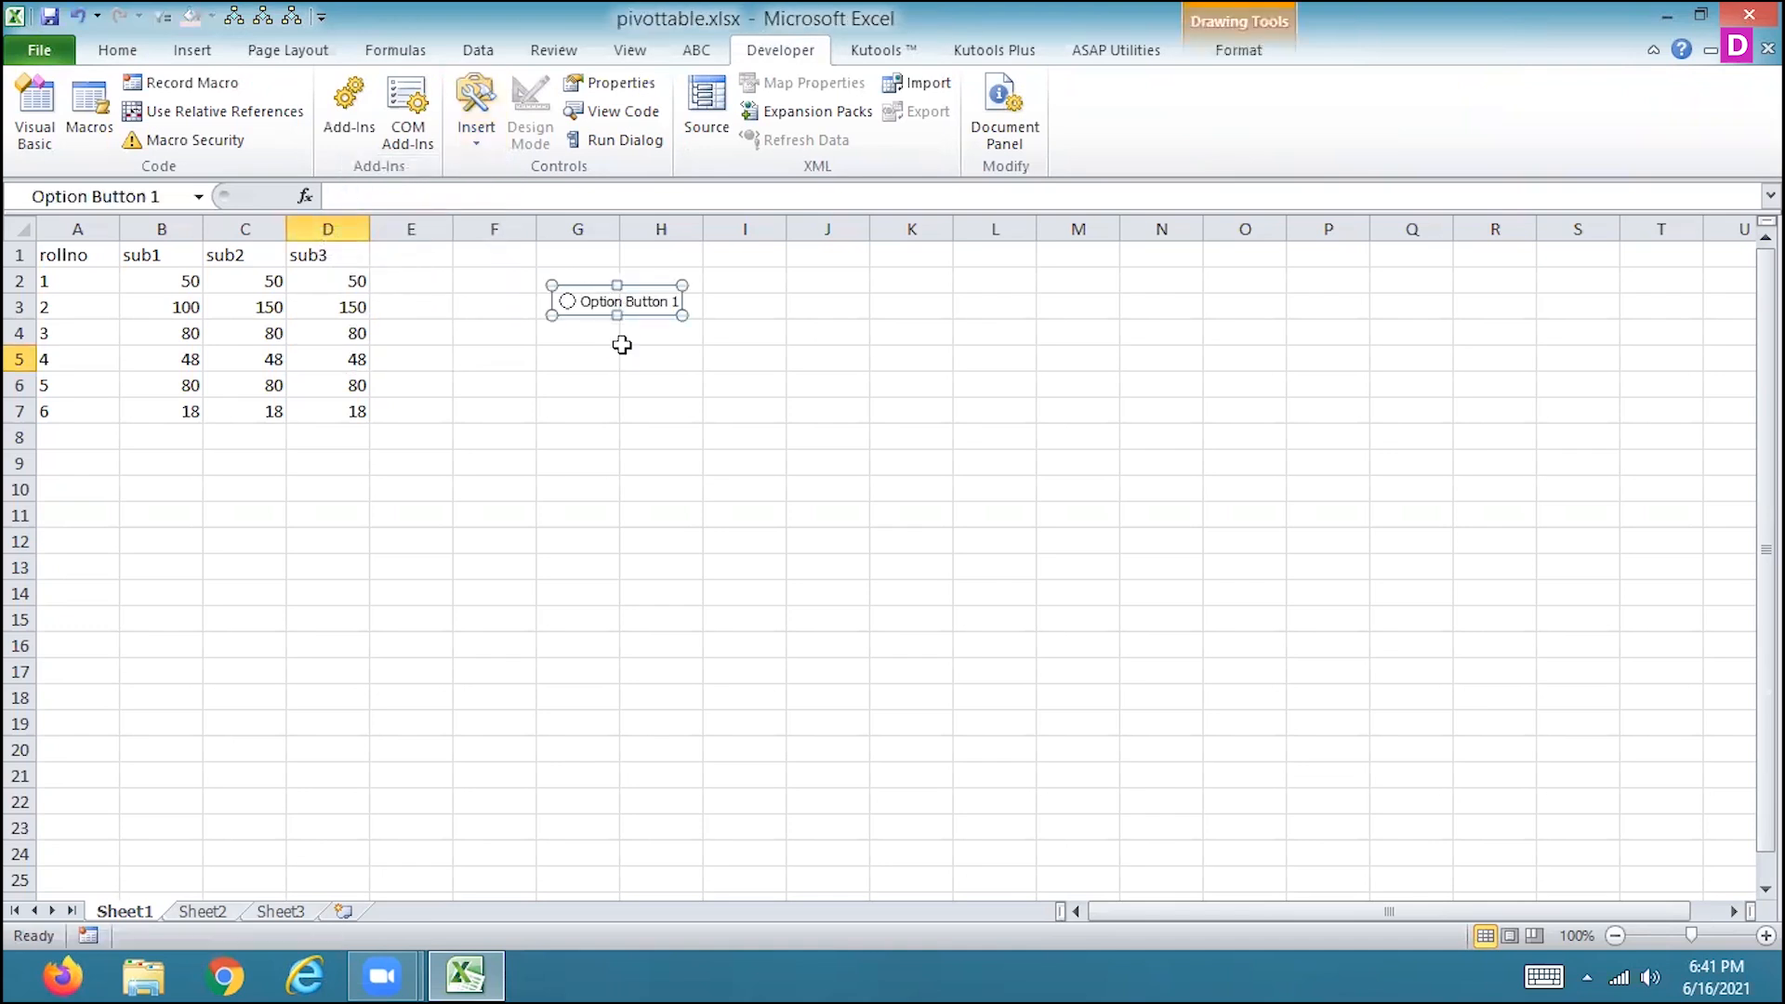
pyautogui.hotkey('ctrl', 'd')
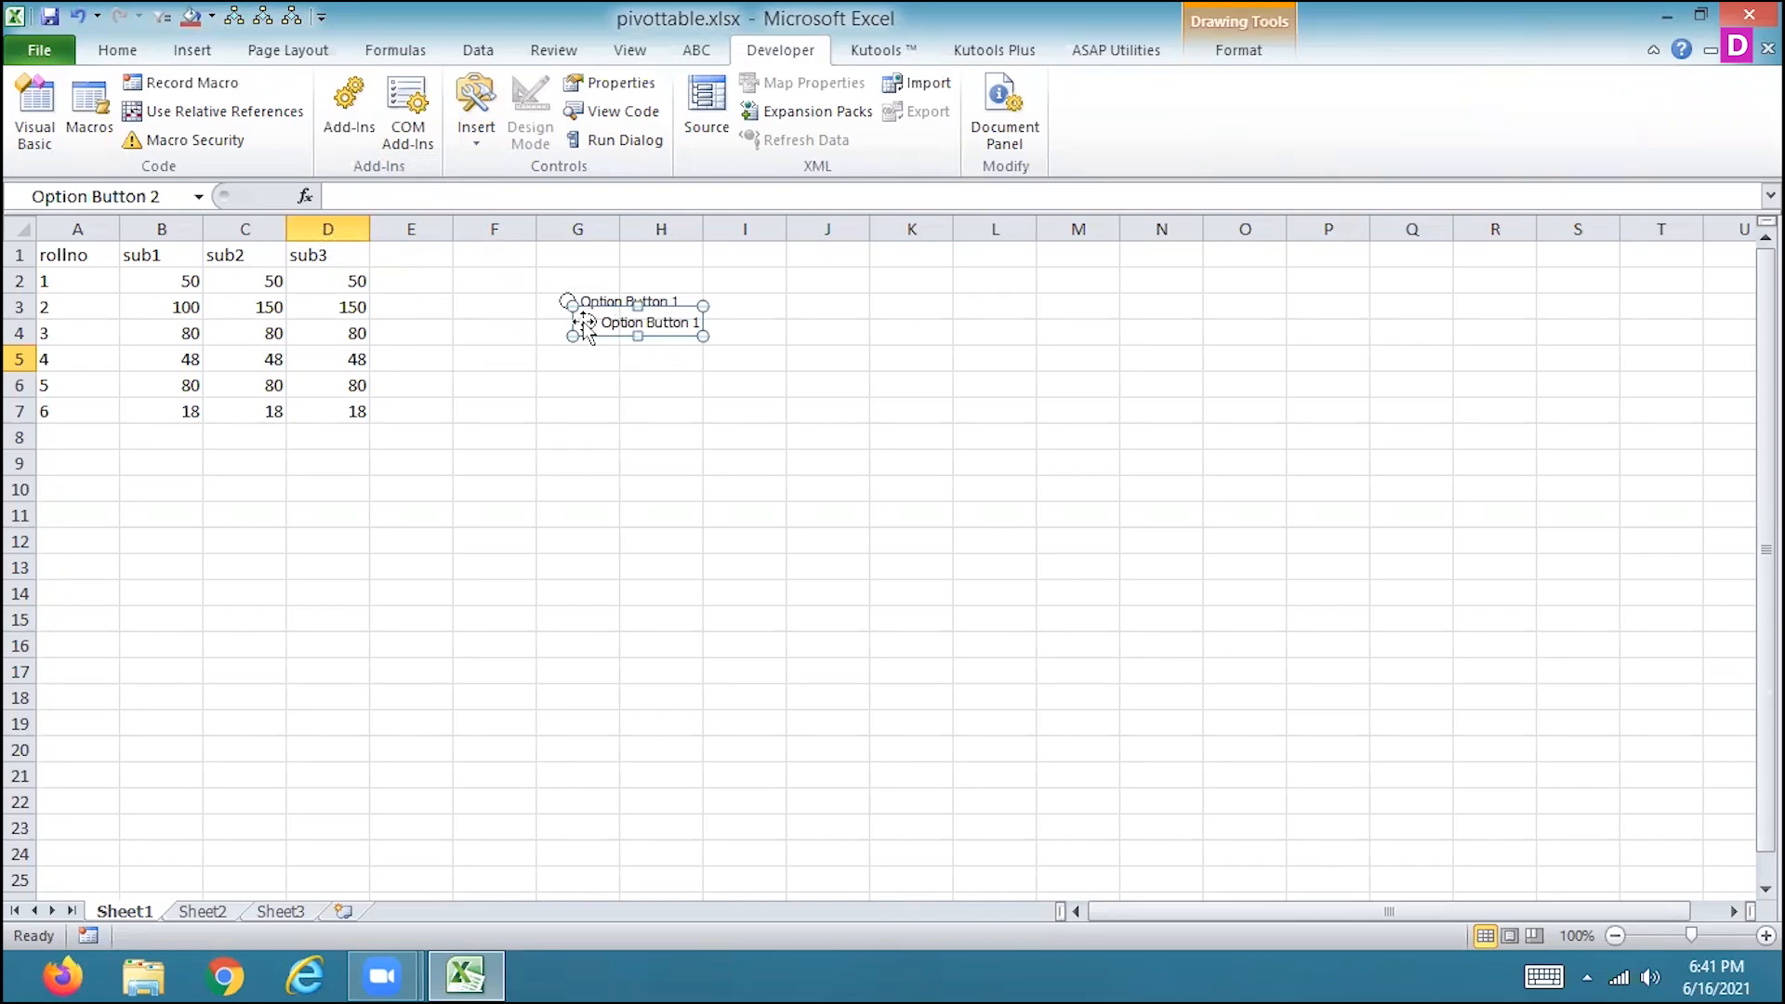
pyautogui.moveTo(585, 323); pyautogui.dragTo(595, 342)
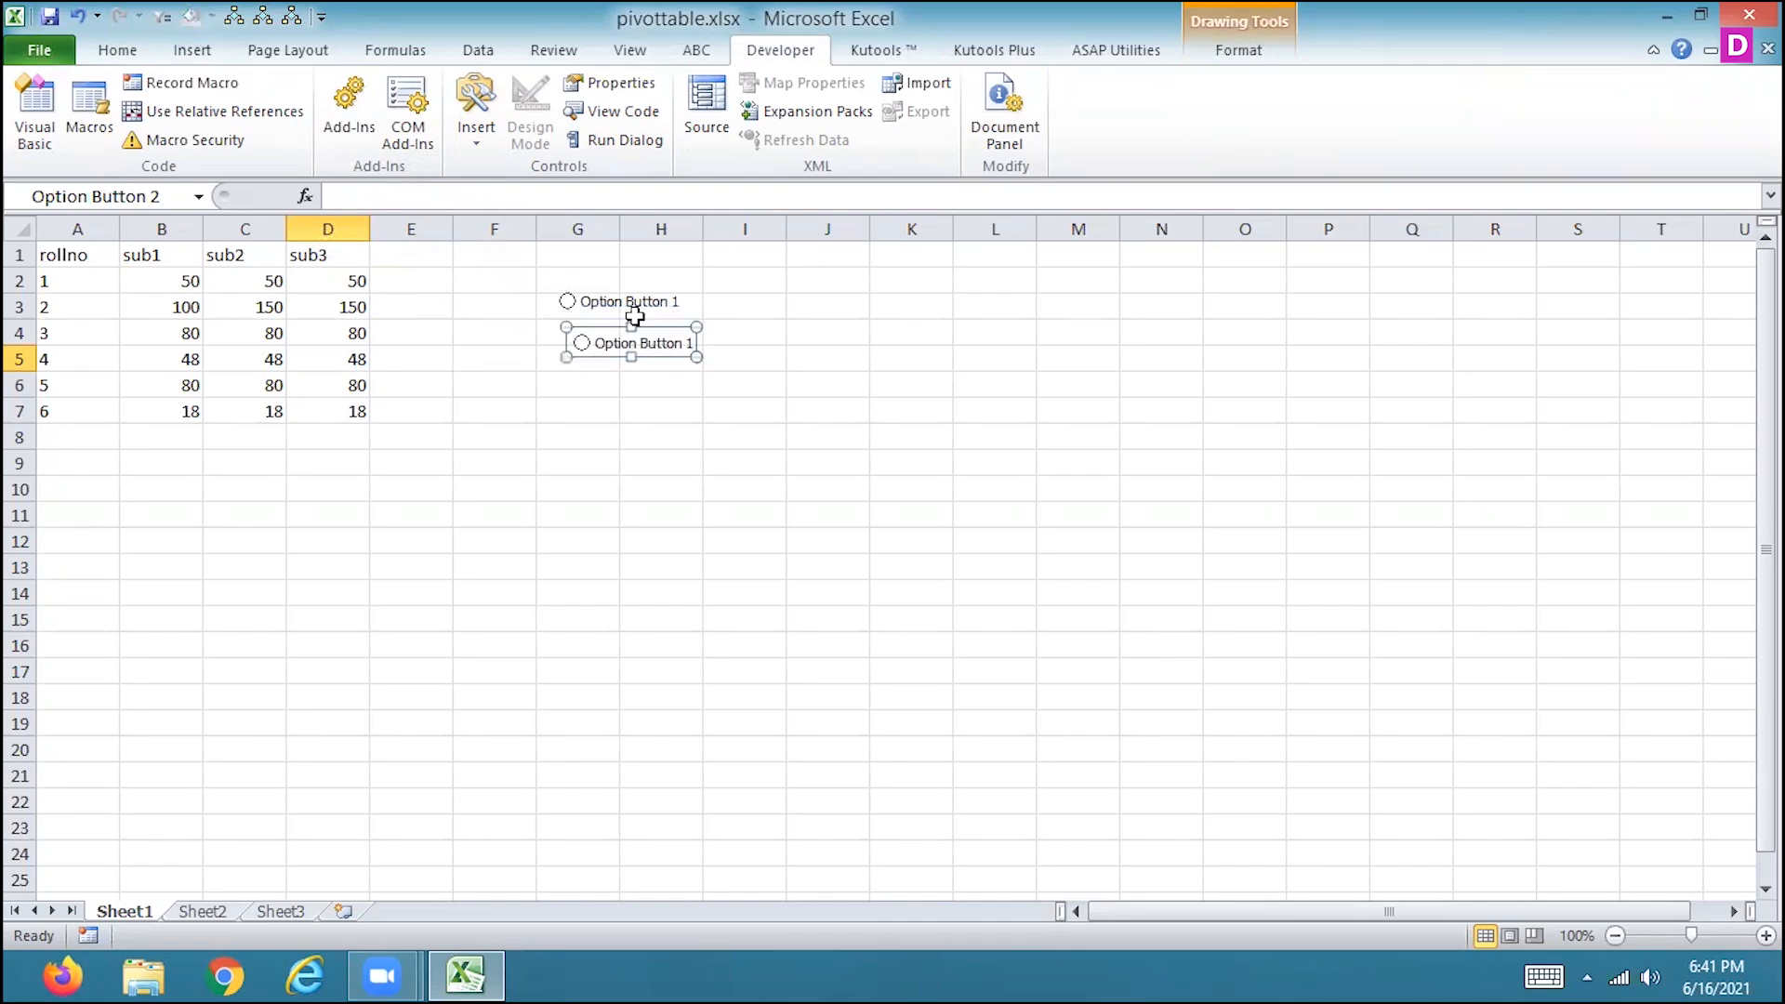
pyautogui.click(625, 316)
pyautogui.click(609, 444)
pyautogui.click(592, 353)
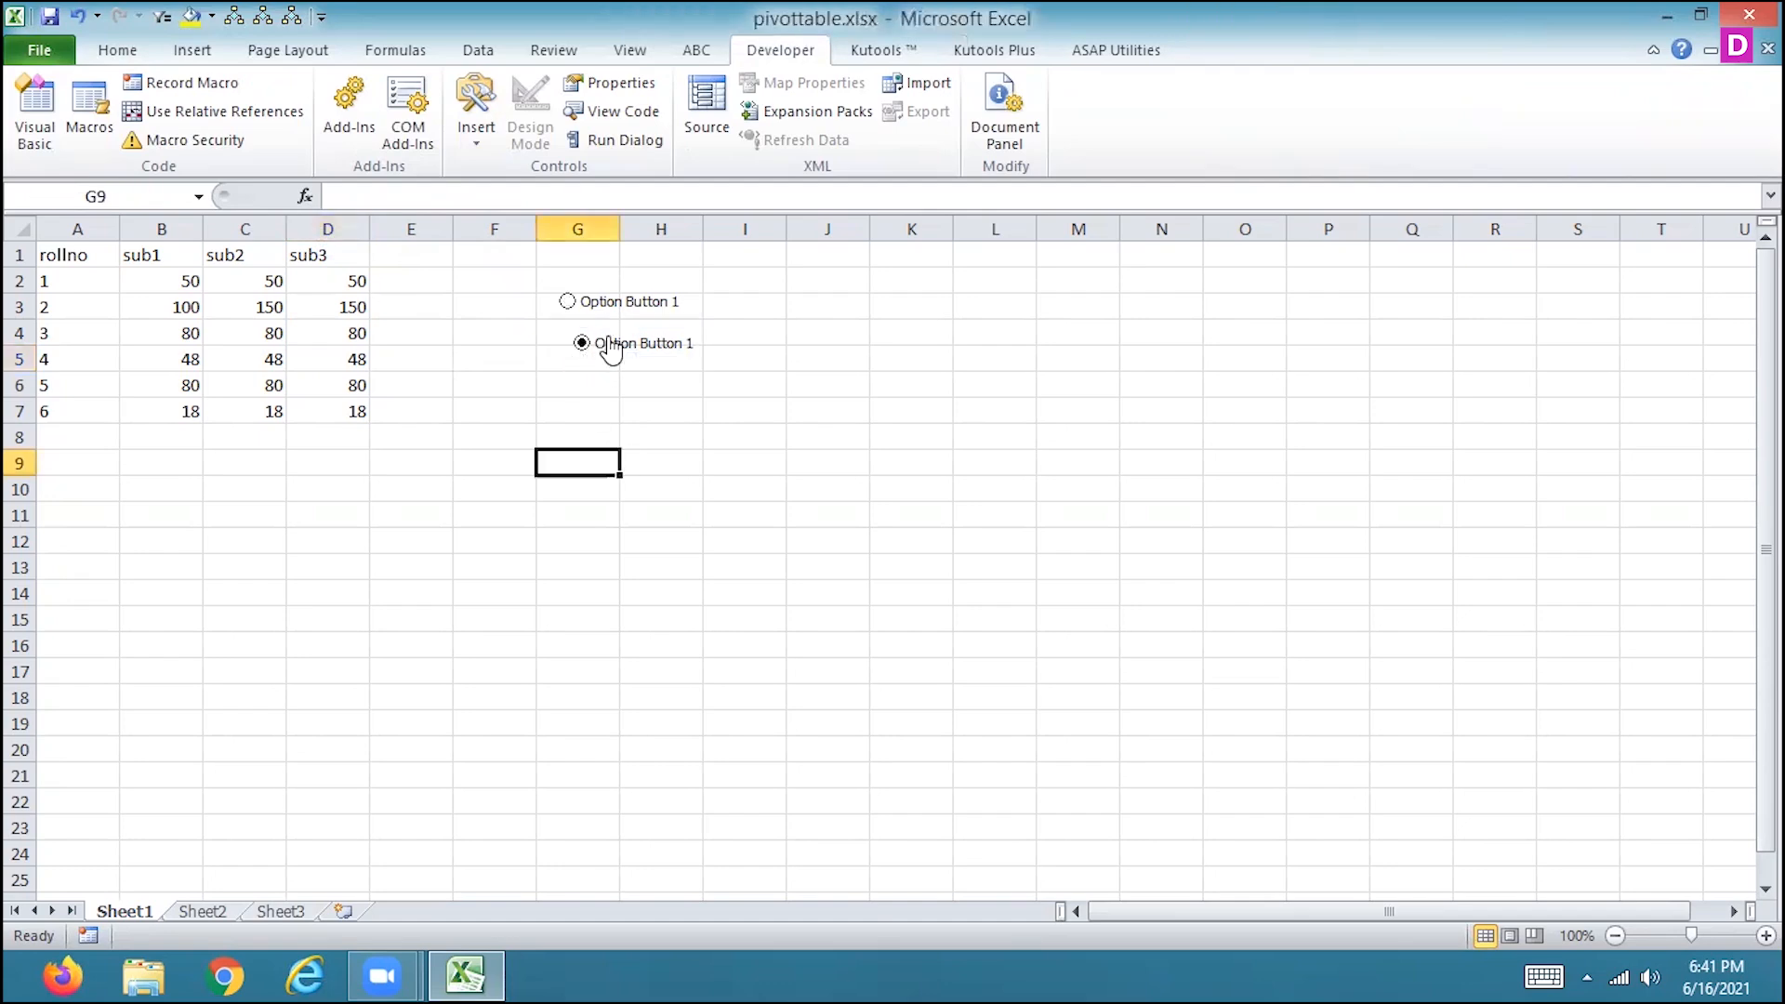
pyautogui.rightClick(618, 346)
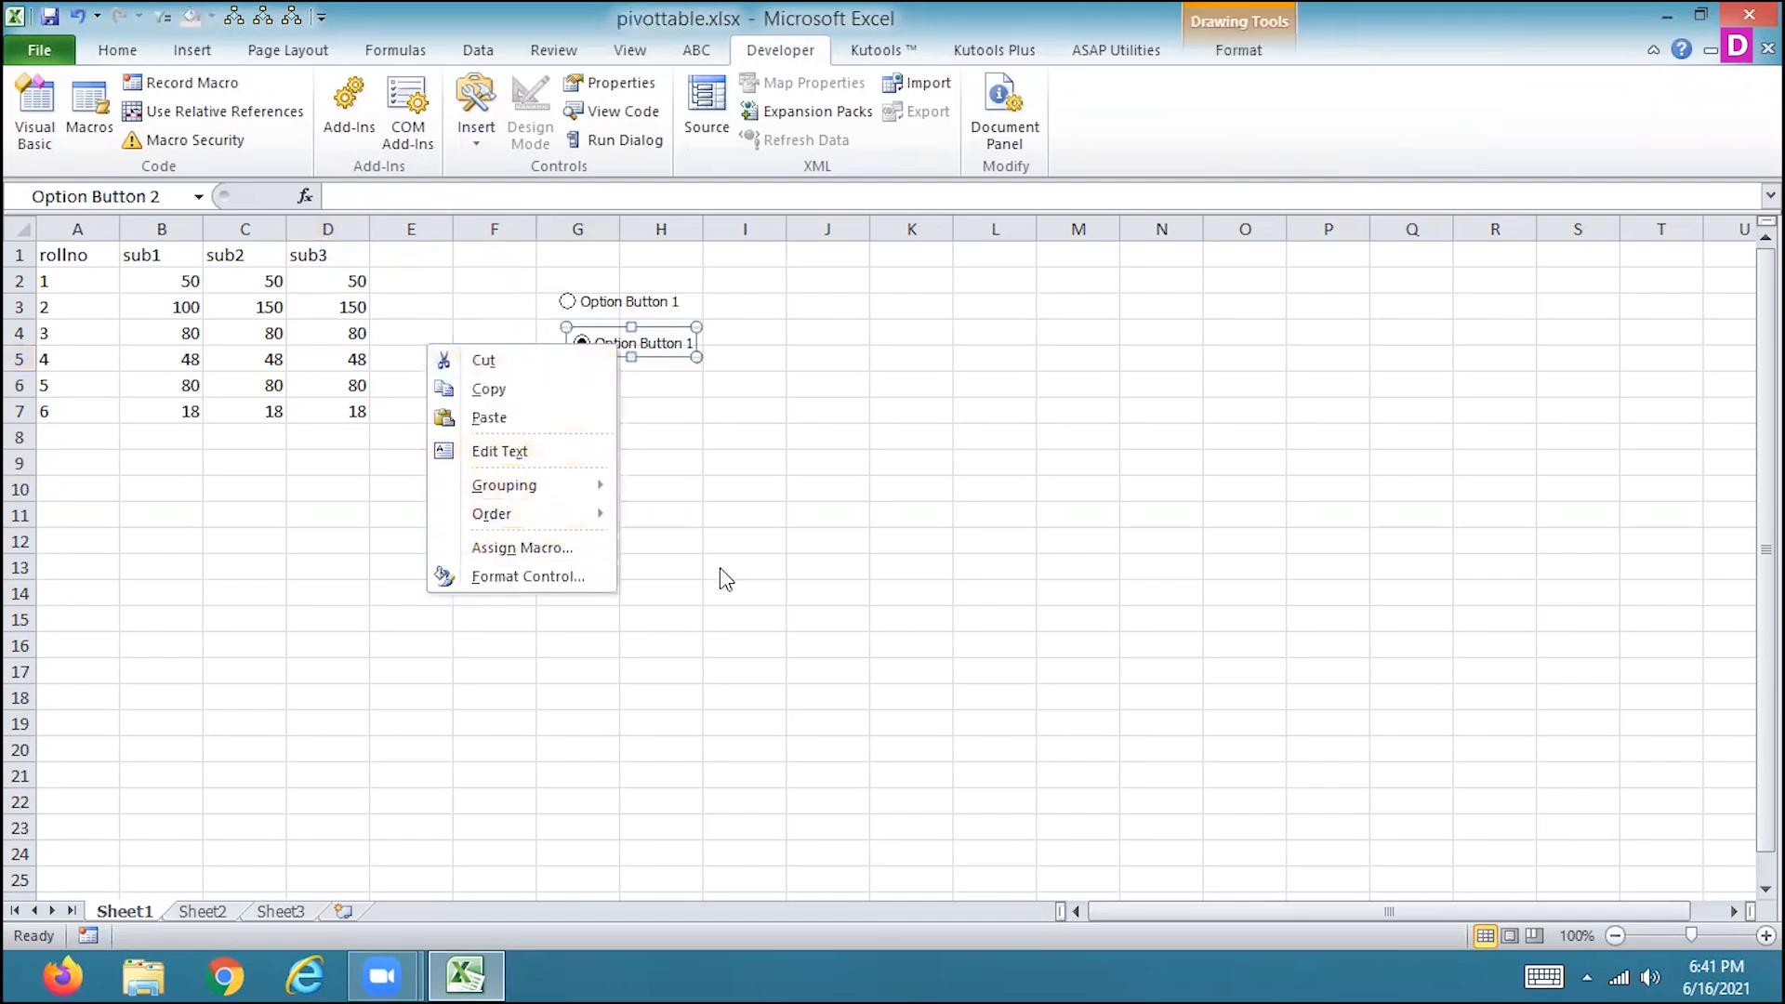
pyautogui.press('Escape')
pyautogui.press('Delete')
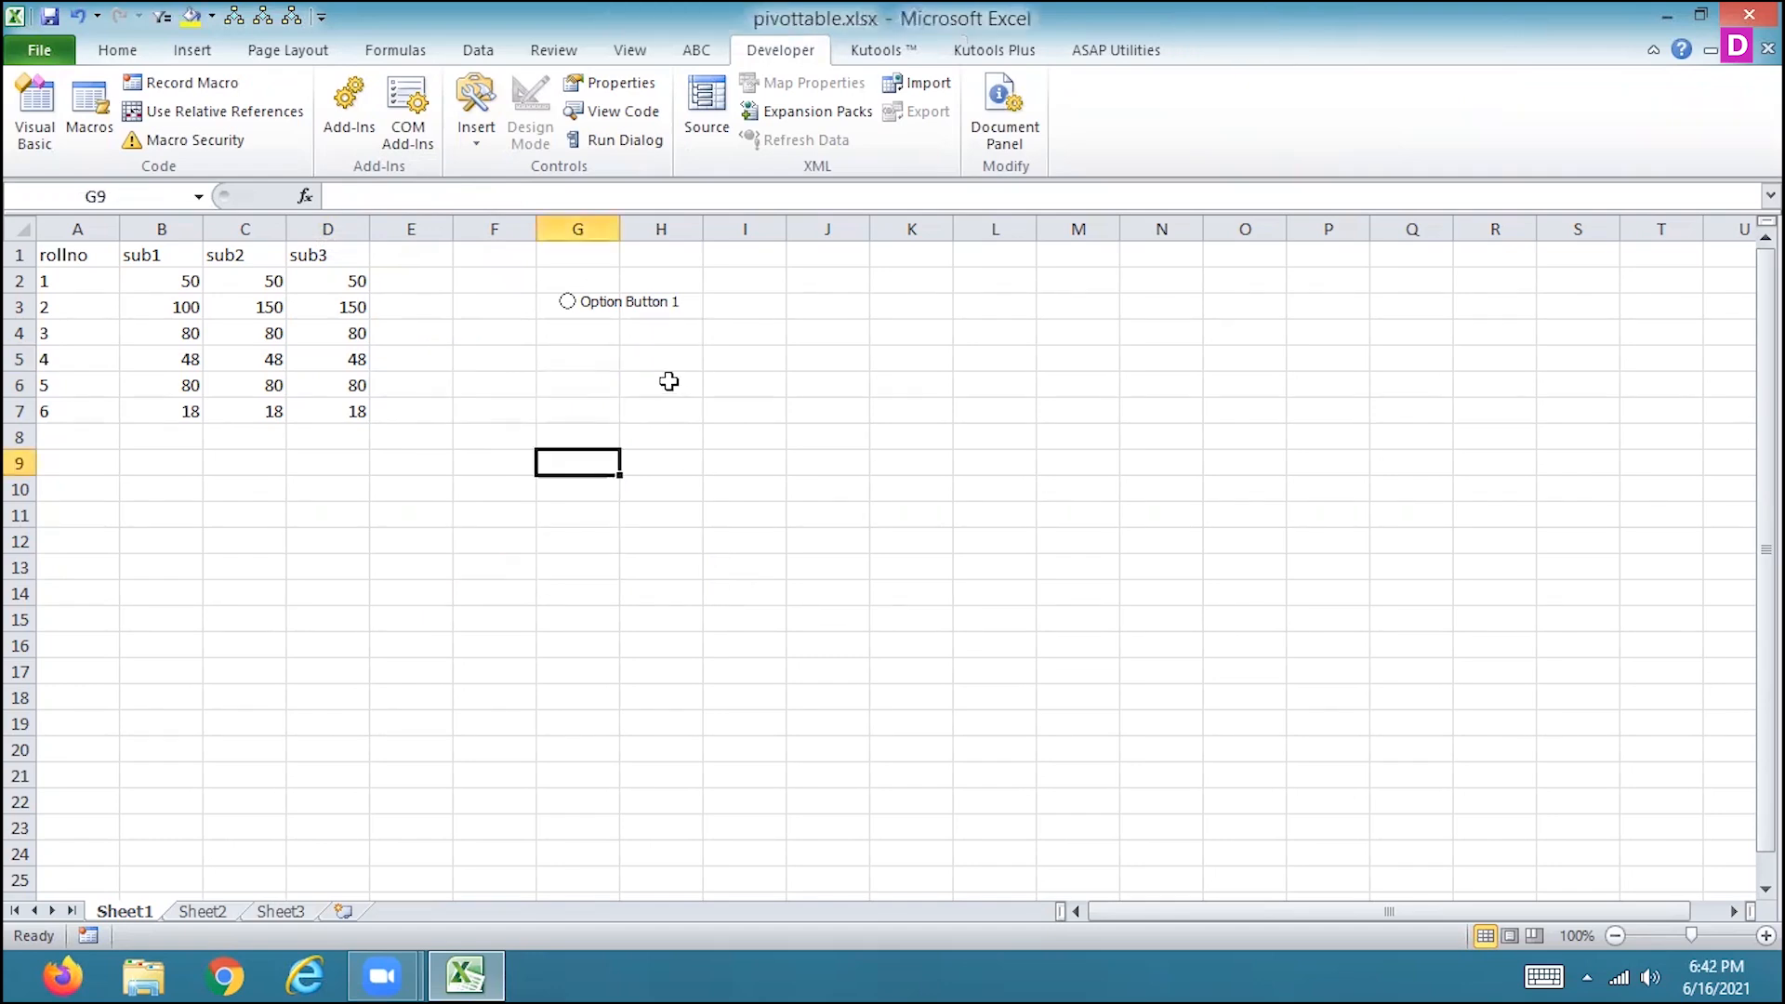
# Change the option button's label text to MALE.
pyautogui.click(568, 306)
pyautogui.rightClick(627, 313)
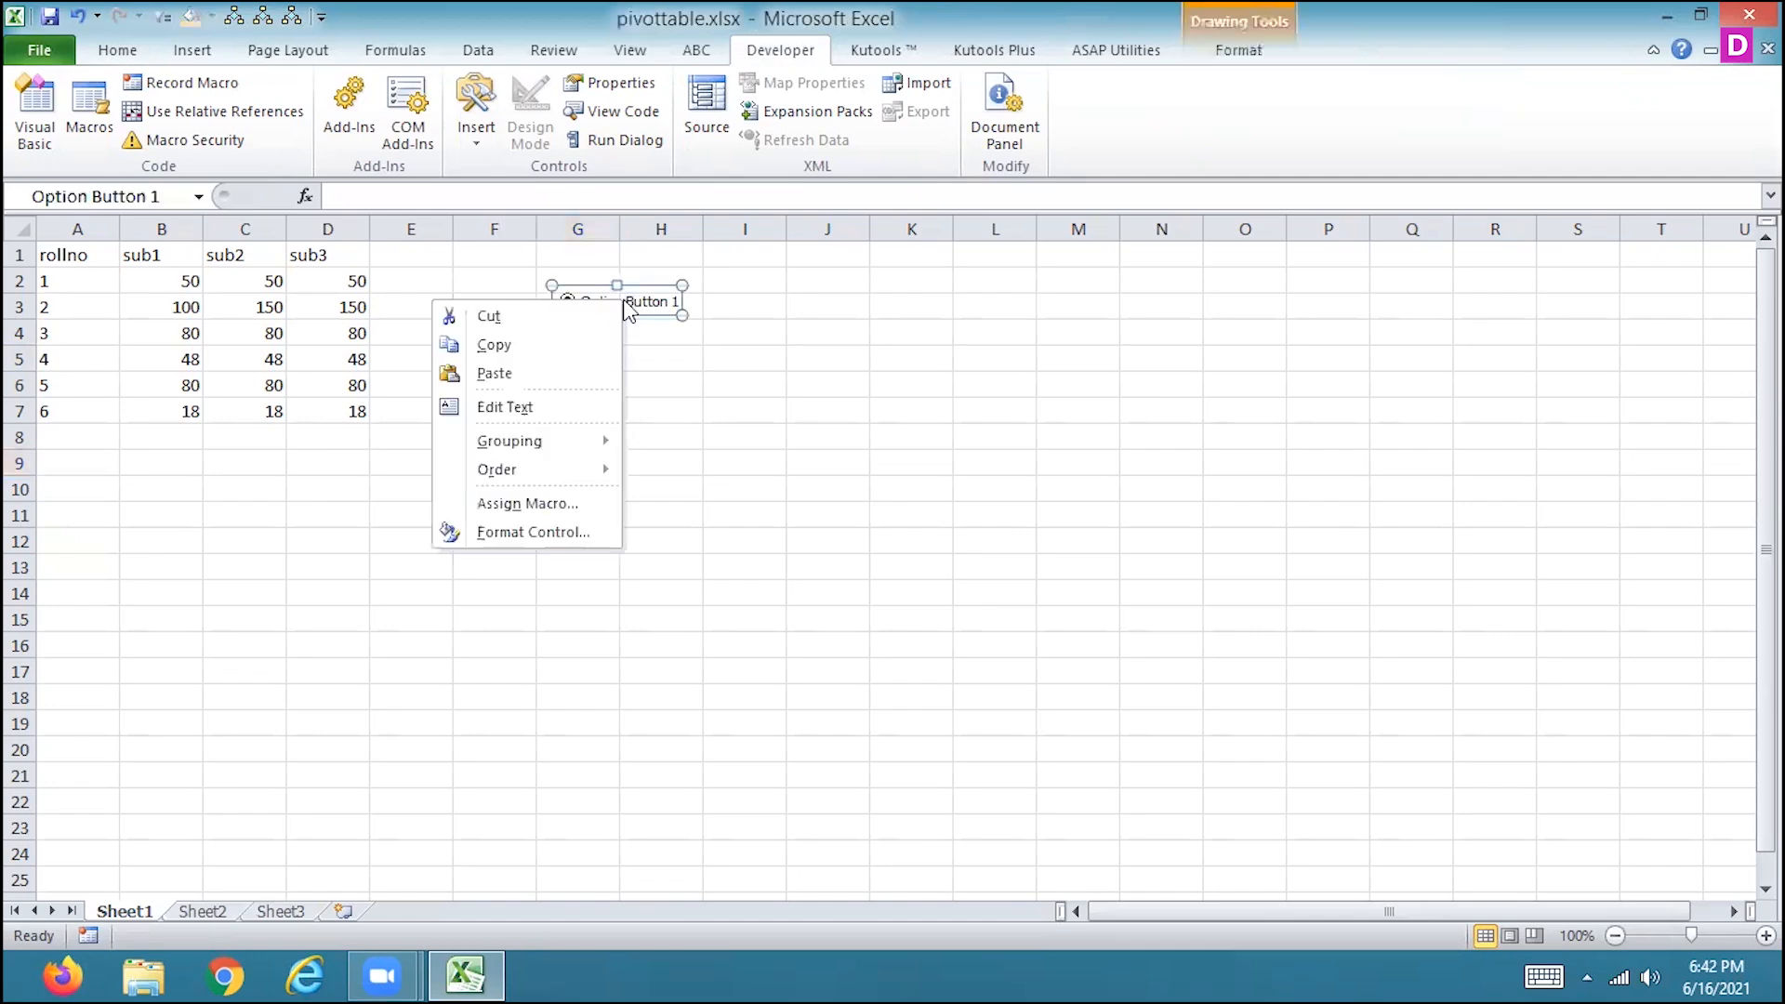
pyautogui.click(544, 407)
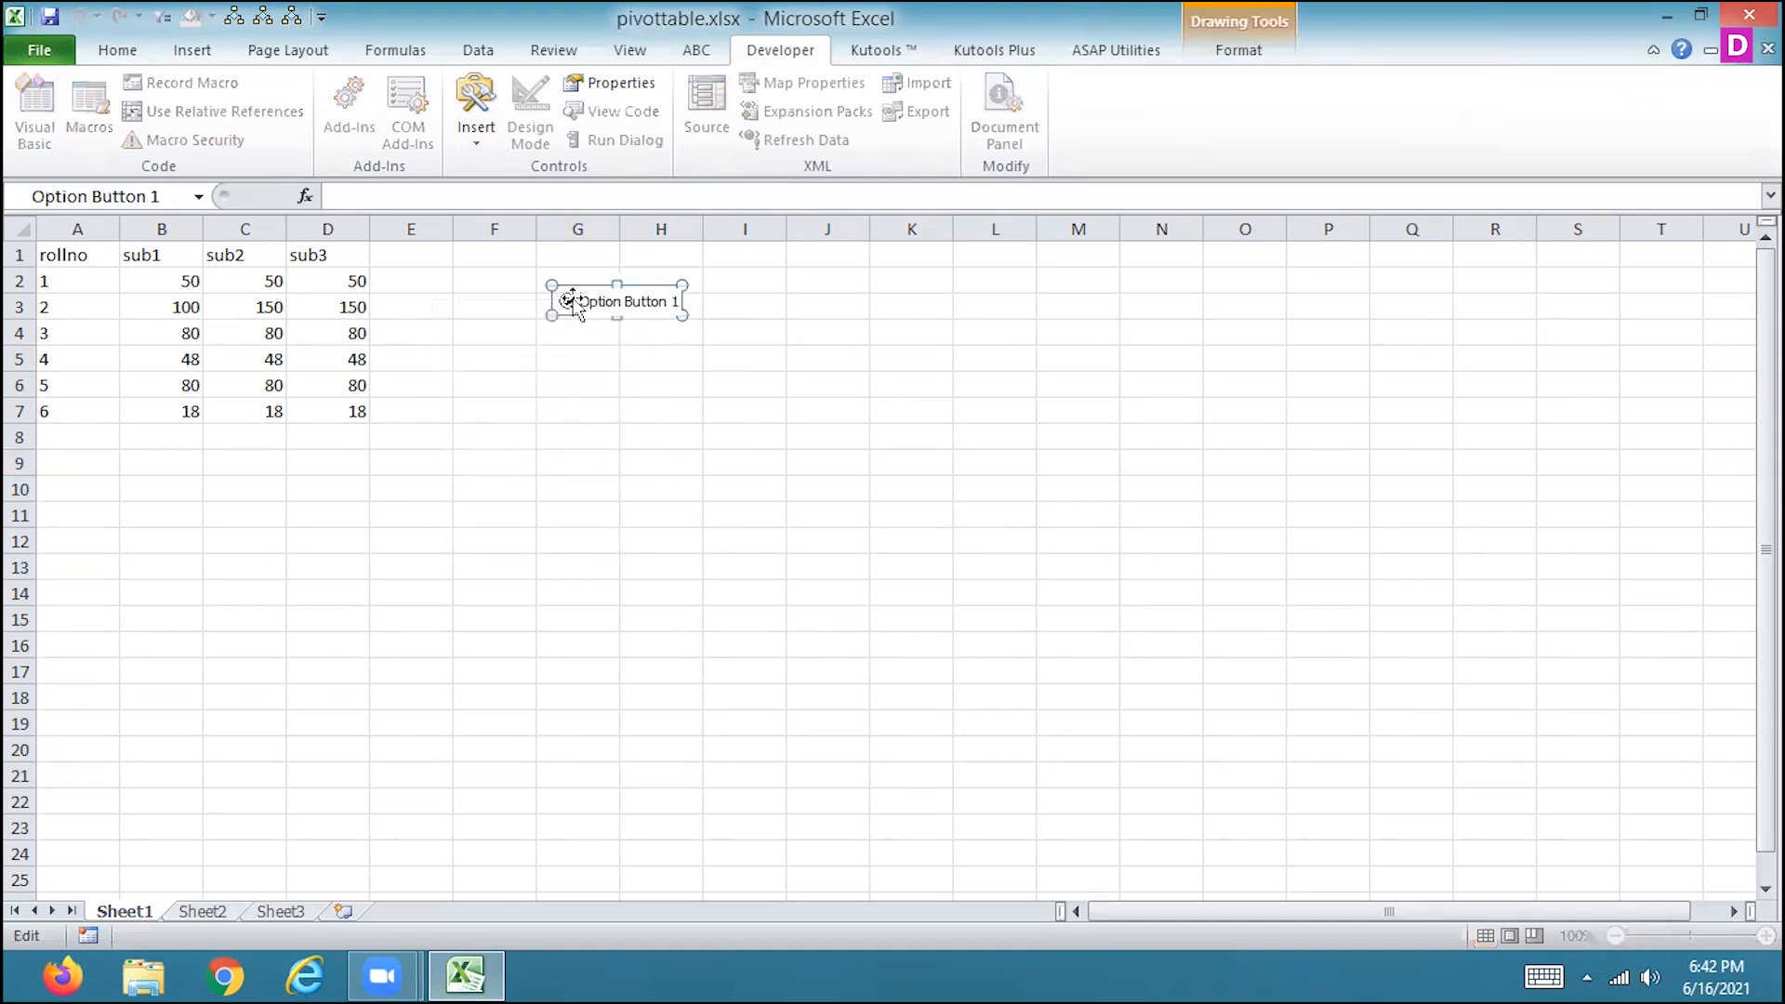
pyautogui.moveTo(583, 300); pyautogui.dragTo(683, 314)
pyautogui.press('BackSpace')
pyautogui.write('mal')
pyautogui.press('BackSpace')
pyautogui.press('BackSpace')
pyautogui.write('MALE')
pyautogui.click(658, 382)
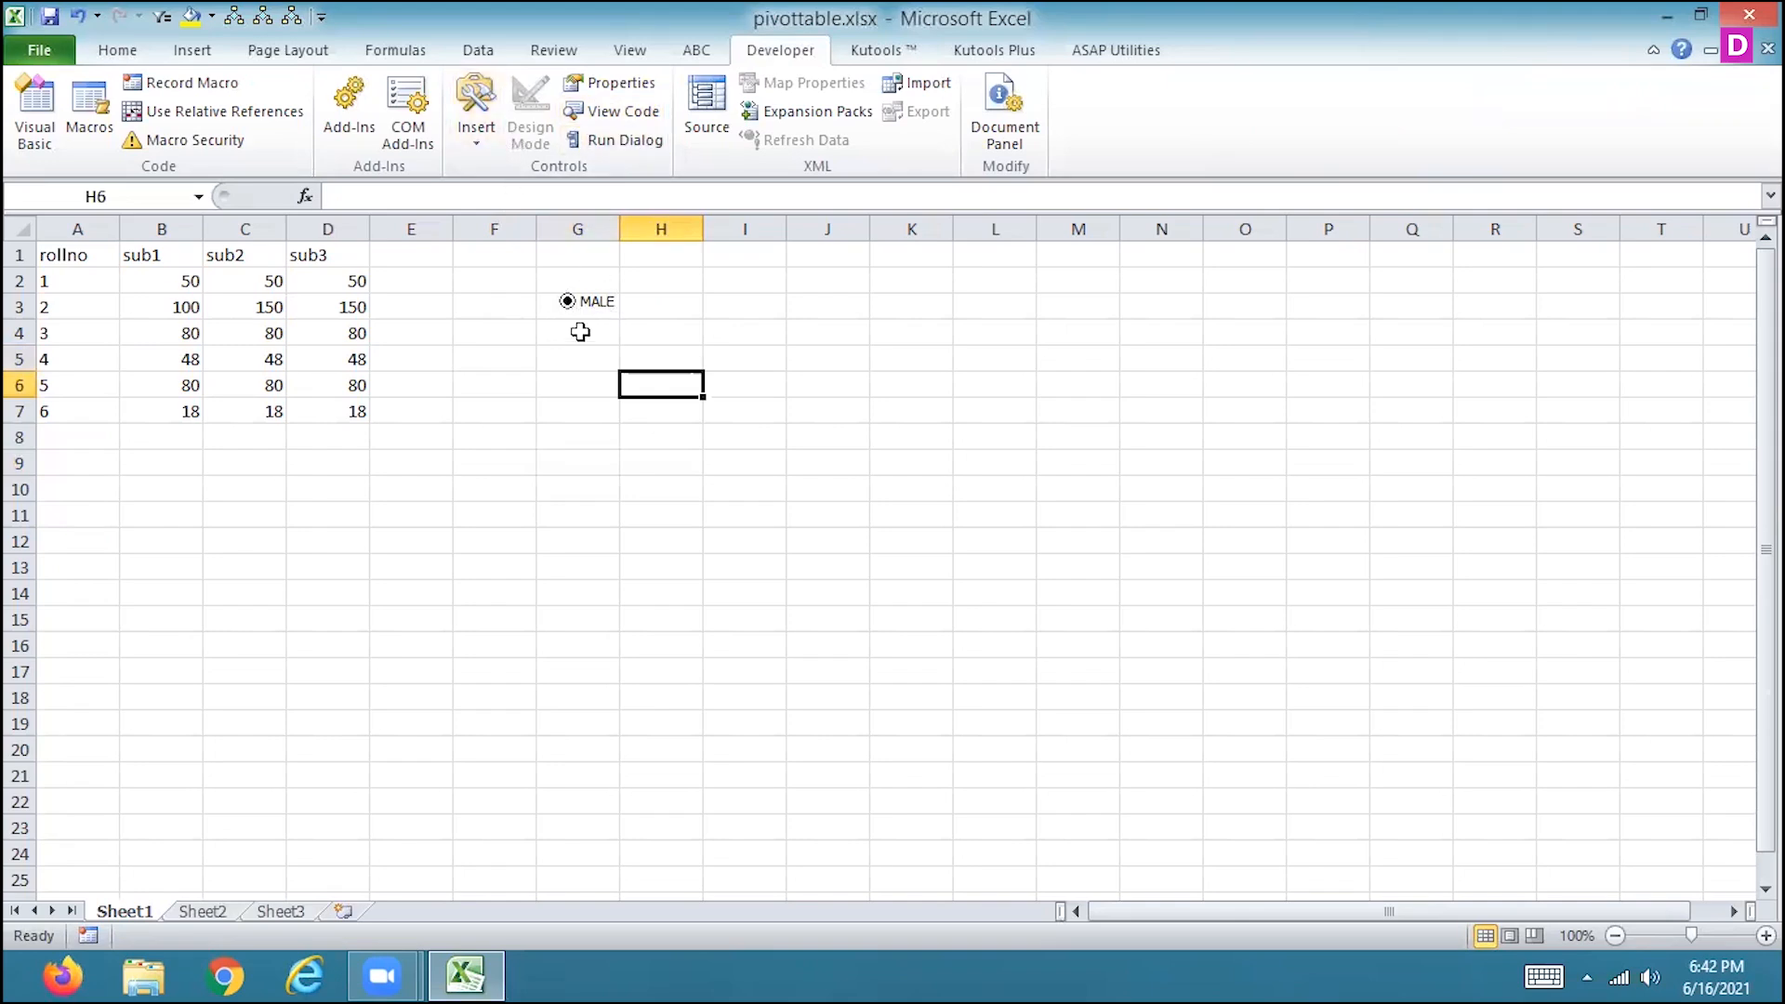
# Draw a second form-control option button just below MALE and label it FEMALE.
pyautogui.click(473, 144)
pyautogui.click(485, 195)
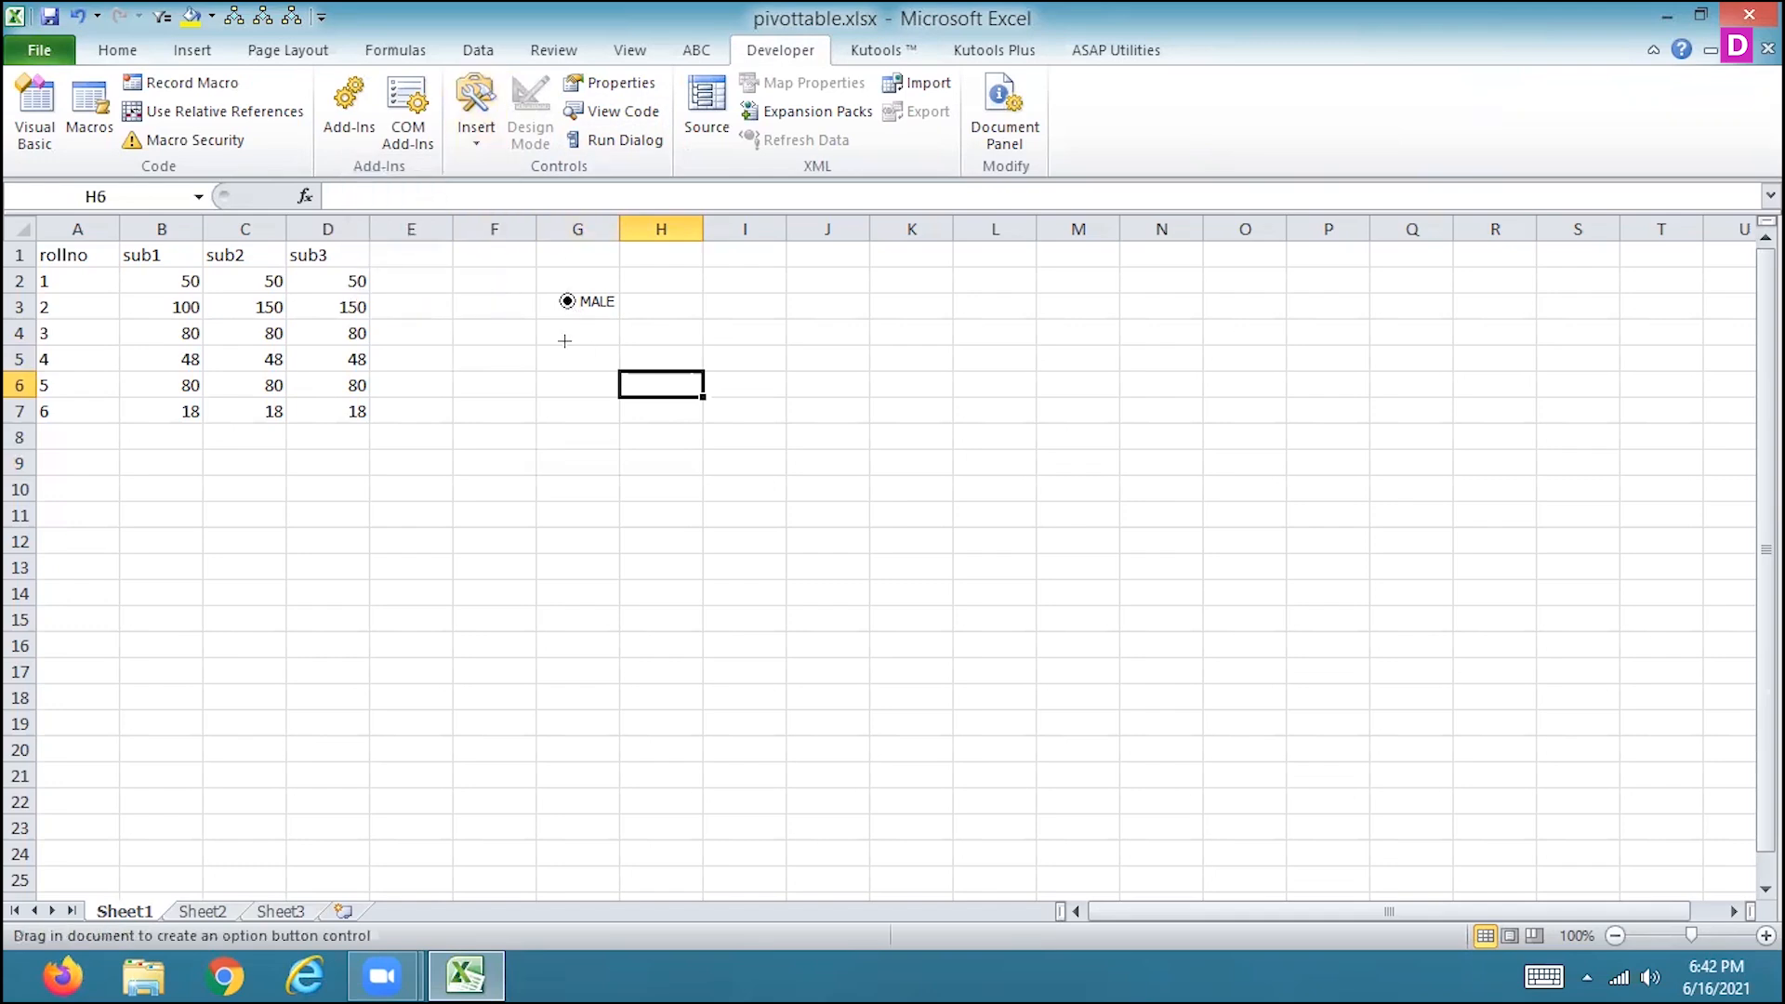
pyautogui.moveTo(564, 336); pyautogui.dragTo(651, 370)
pyautogui.click(625, 355)
pyautogui.write('FEMALE')
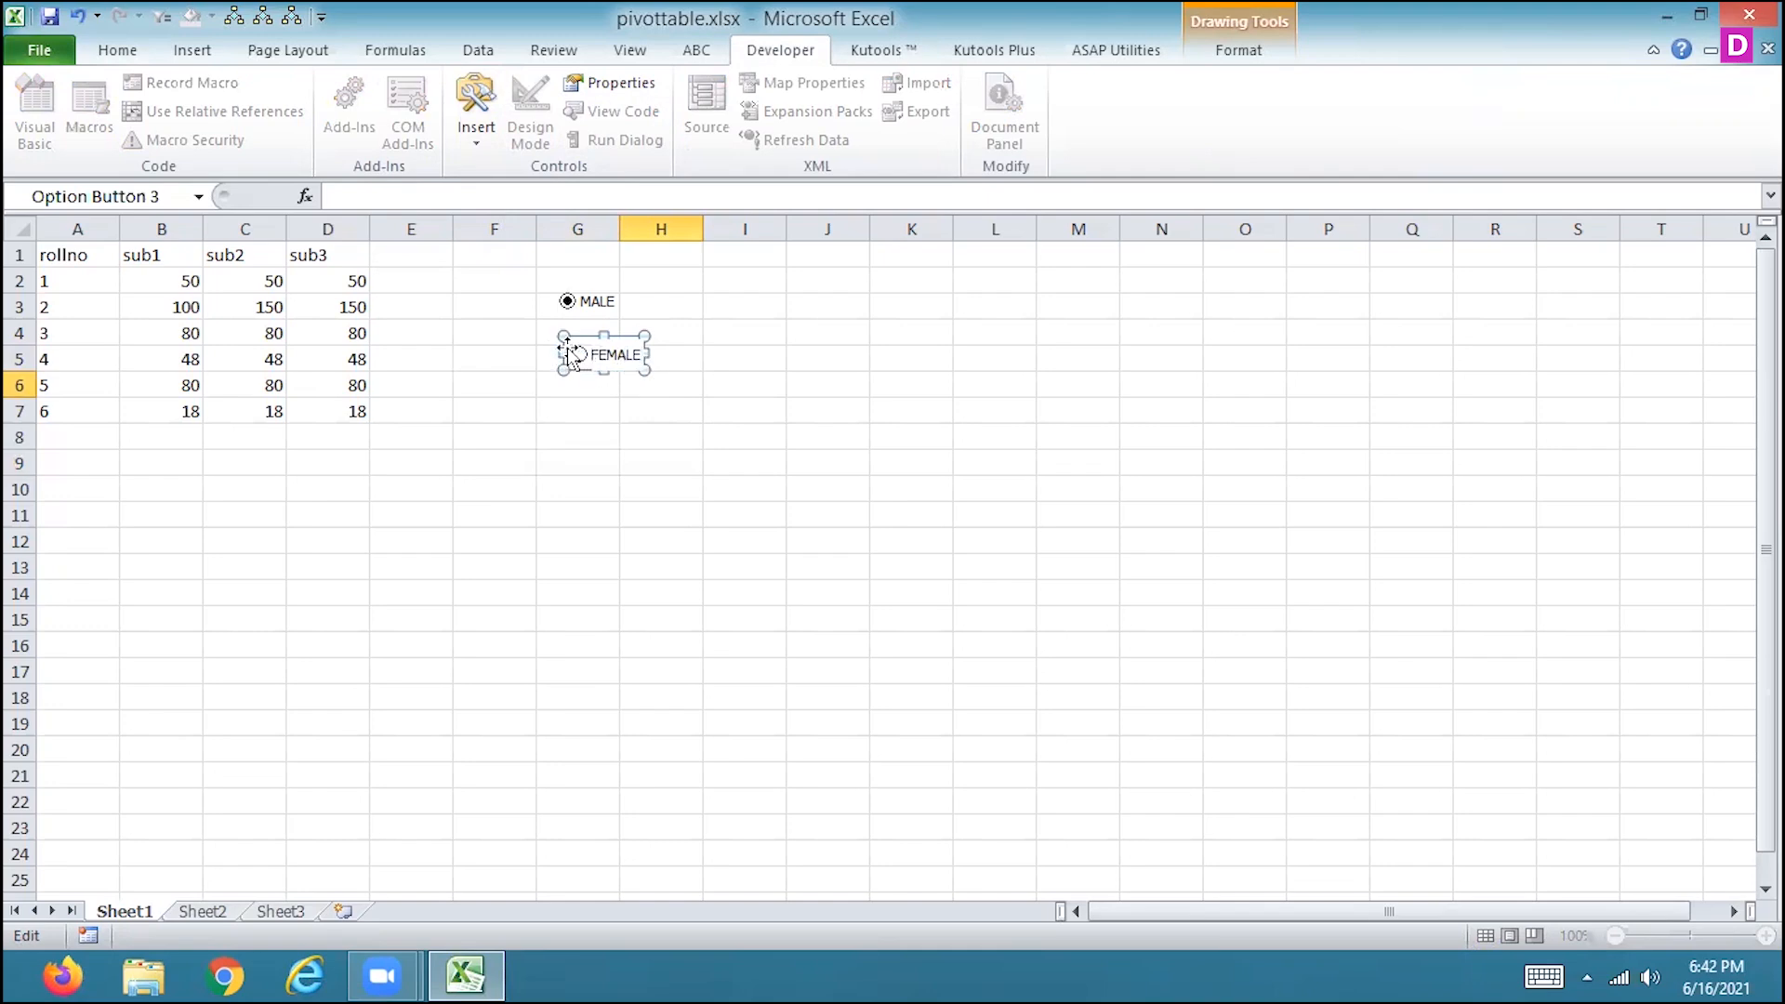
pyautogui.click(637, 381)
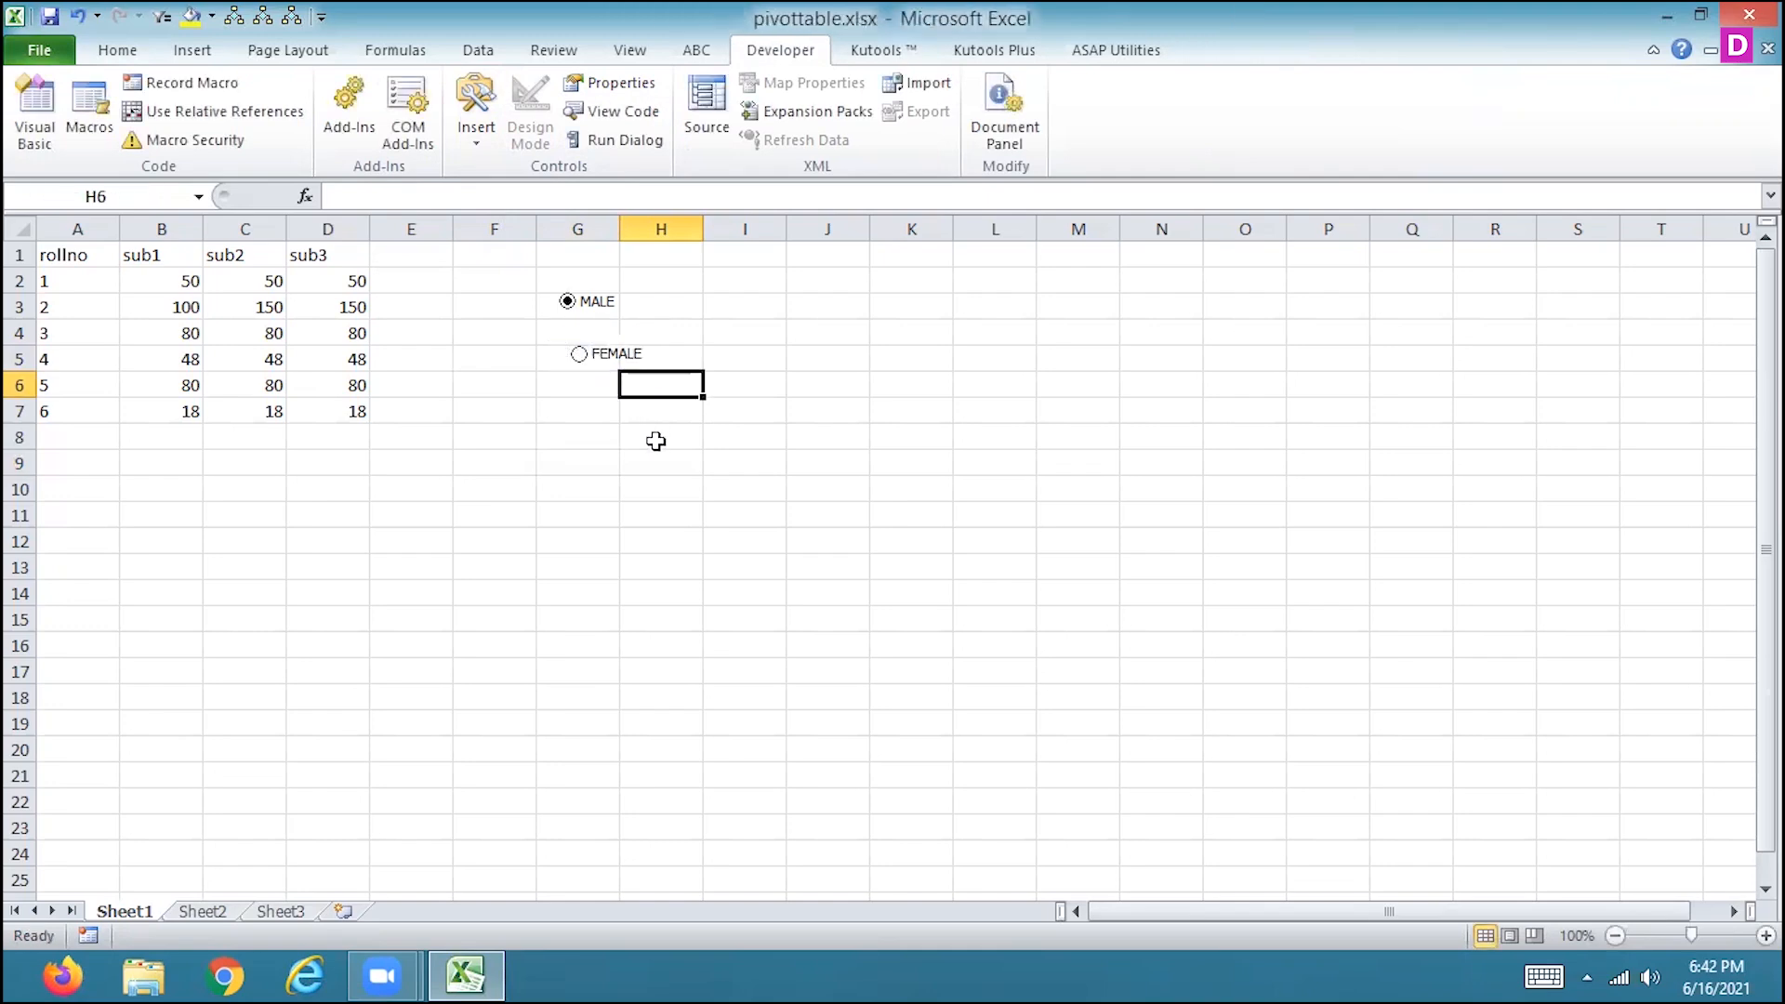
# Test the two option buttons by switching between FEMALE and MALE, ending on FEMALE.
pyautogui.click(589, 365)
pyautogui.click(571, 305)
pyautogui.click(579, 355)
# Nudge the FEMALE option button slightly left and up towards alignment with the MALE button.
pyautogui.rightClick(615, 359)
pyautogui.press('Escape')
pyautogui.press('Left')
pyautogui.press('Left')
pyautogui.press('Left')
pyautogui.press('Left')
pyautogui.press('Left')
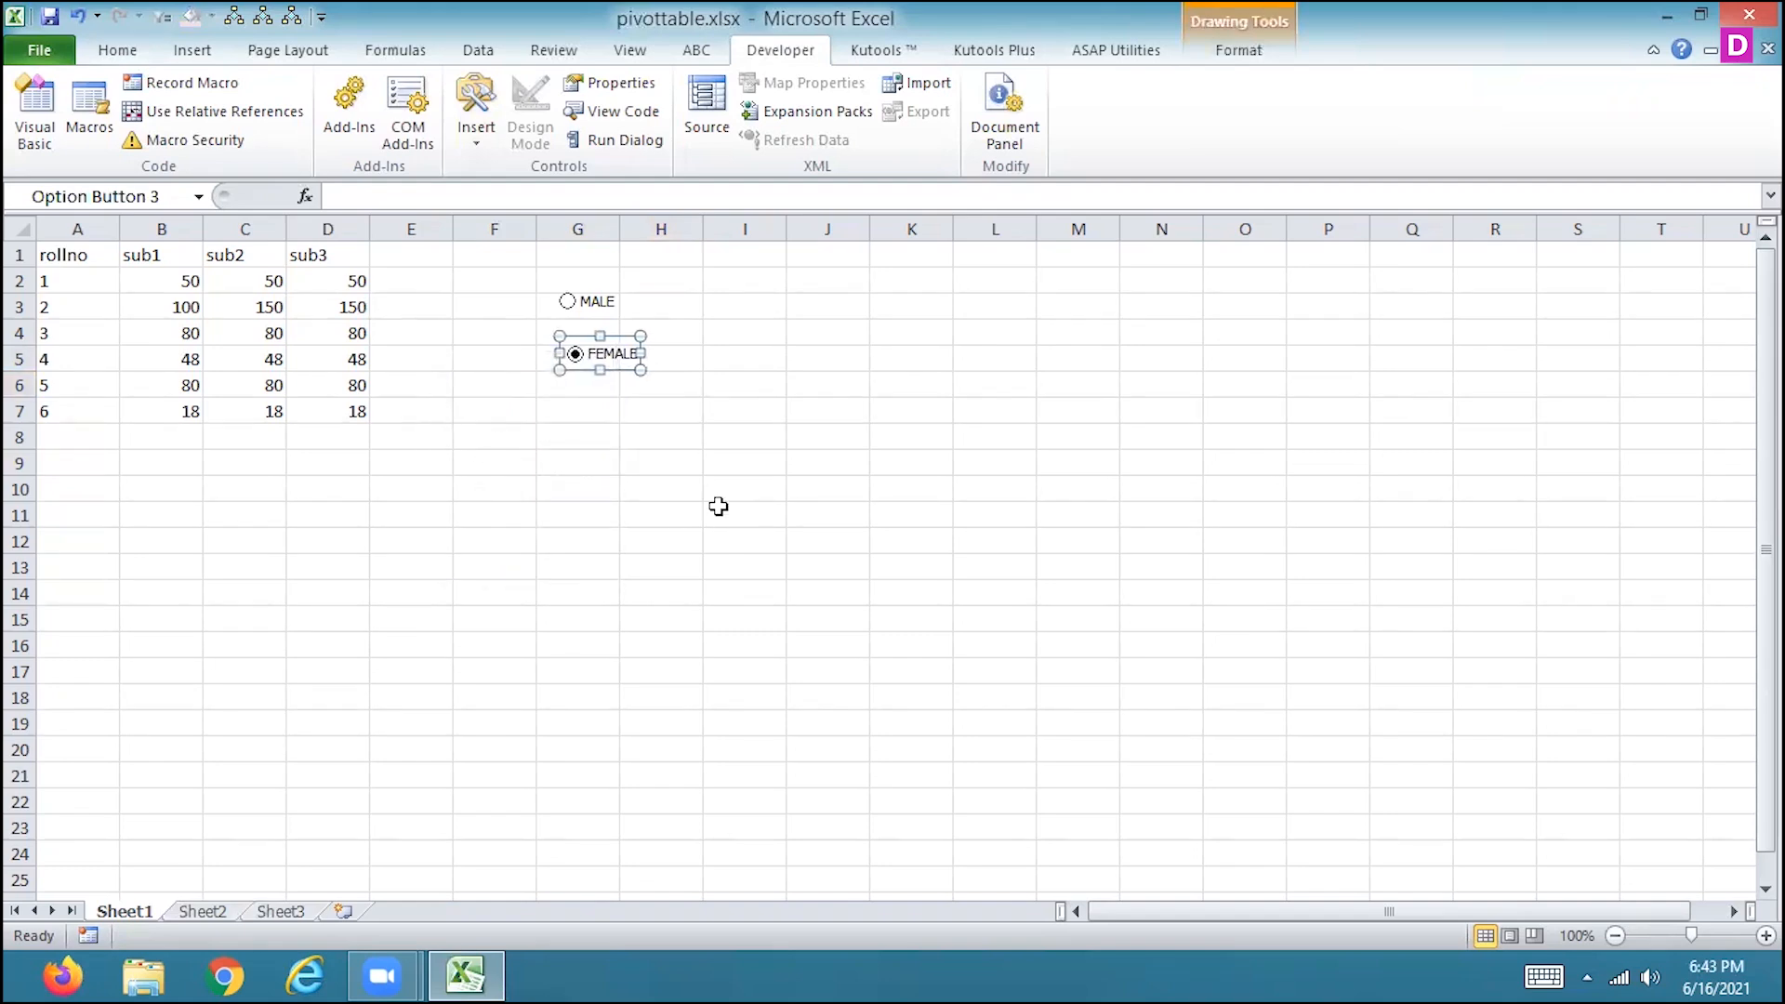
pyautogui.press('Up')
pyautogui.press('Up')
pyautogui.press('Up')
pyautogui.press('Up')
pyautogui.press('Up')
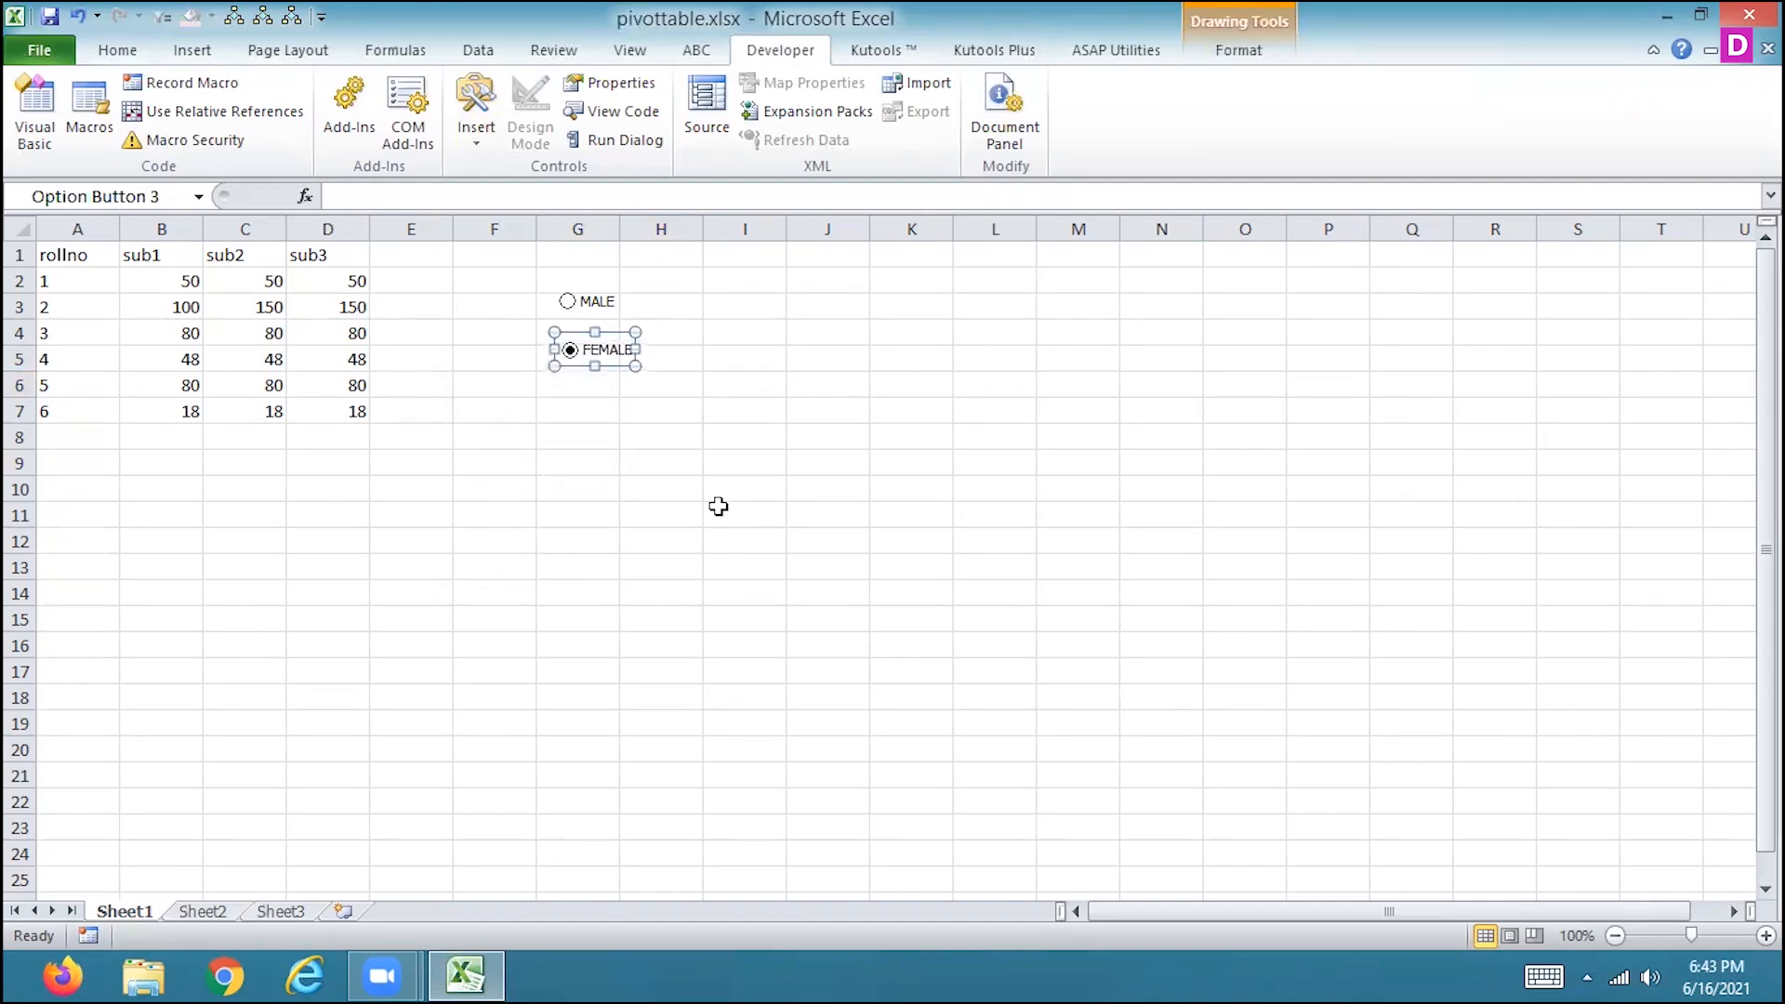
pyautogui.click(648, 436)
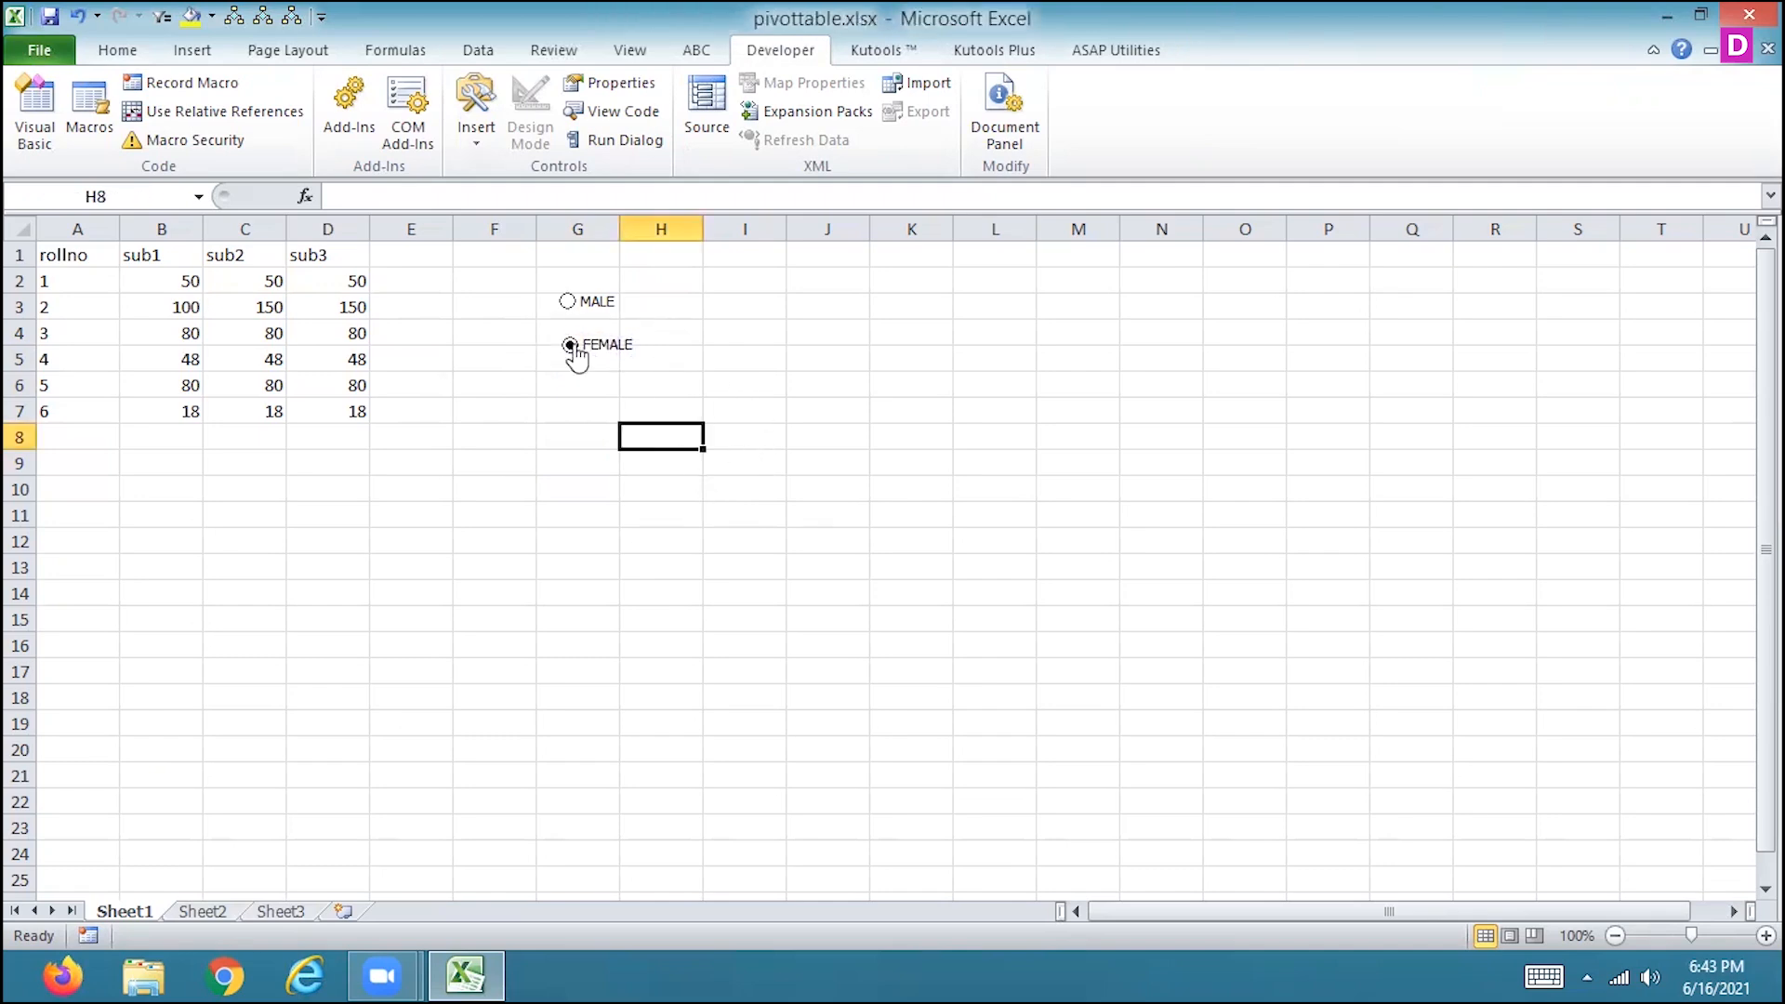
# Nudge the FEMALE option button further up and left to line up under MALE, and widen its frame slightly.
pyautogui.click(642, 341)
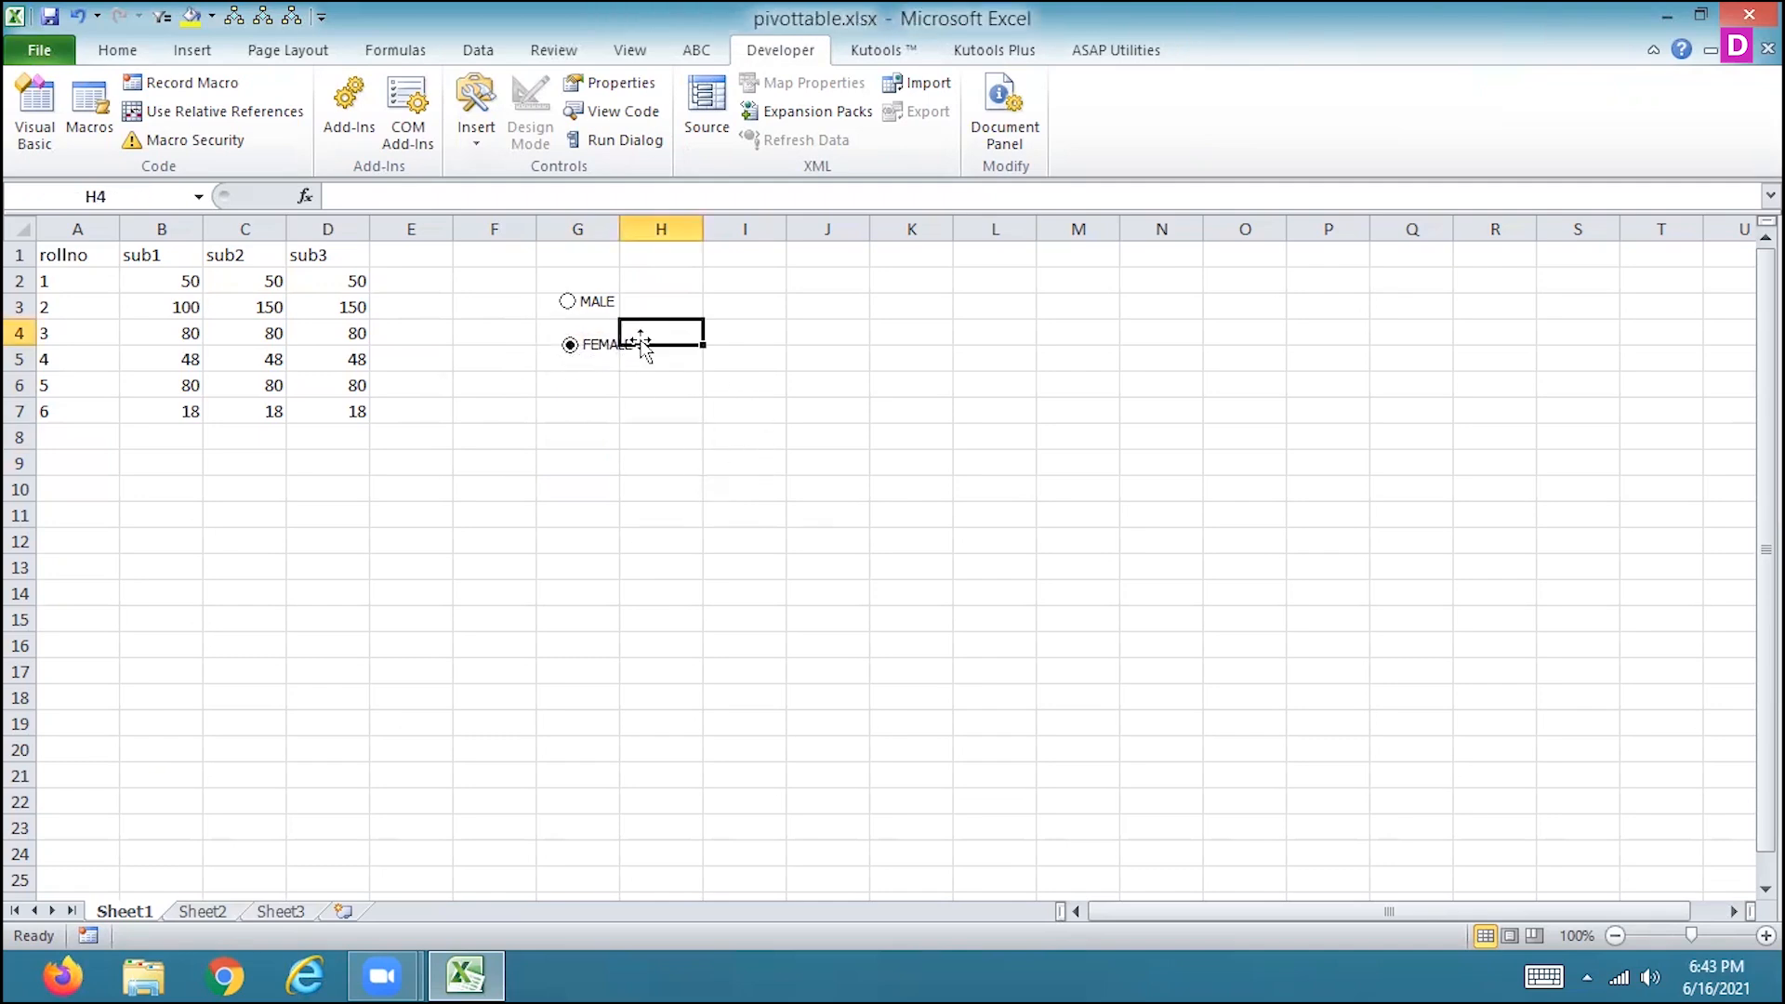
pyautogui.rightClick(590, 351)
pyautogui.click(632, 525)
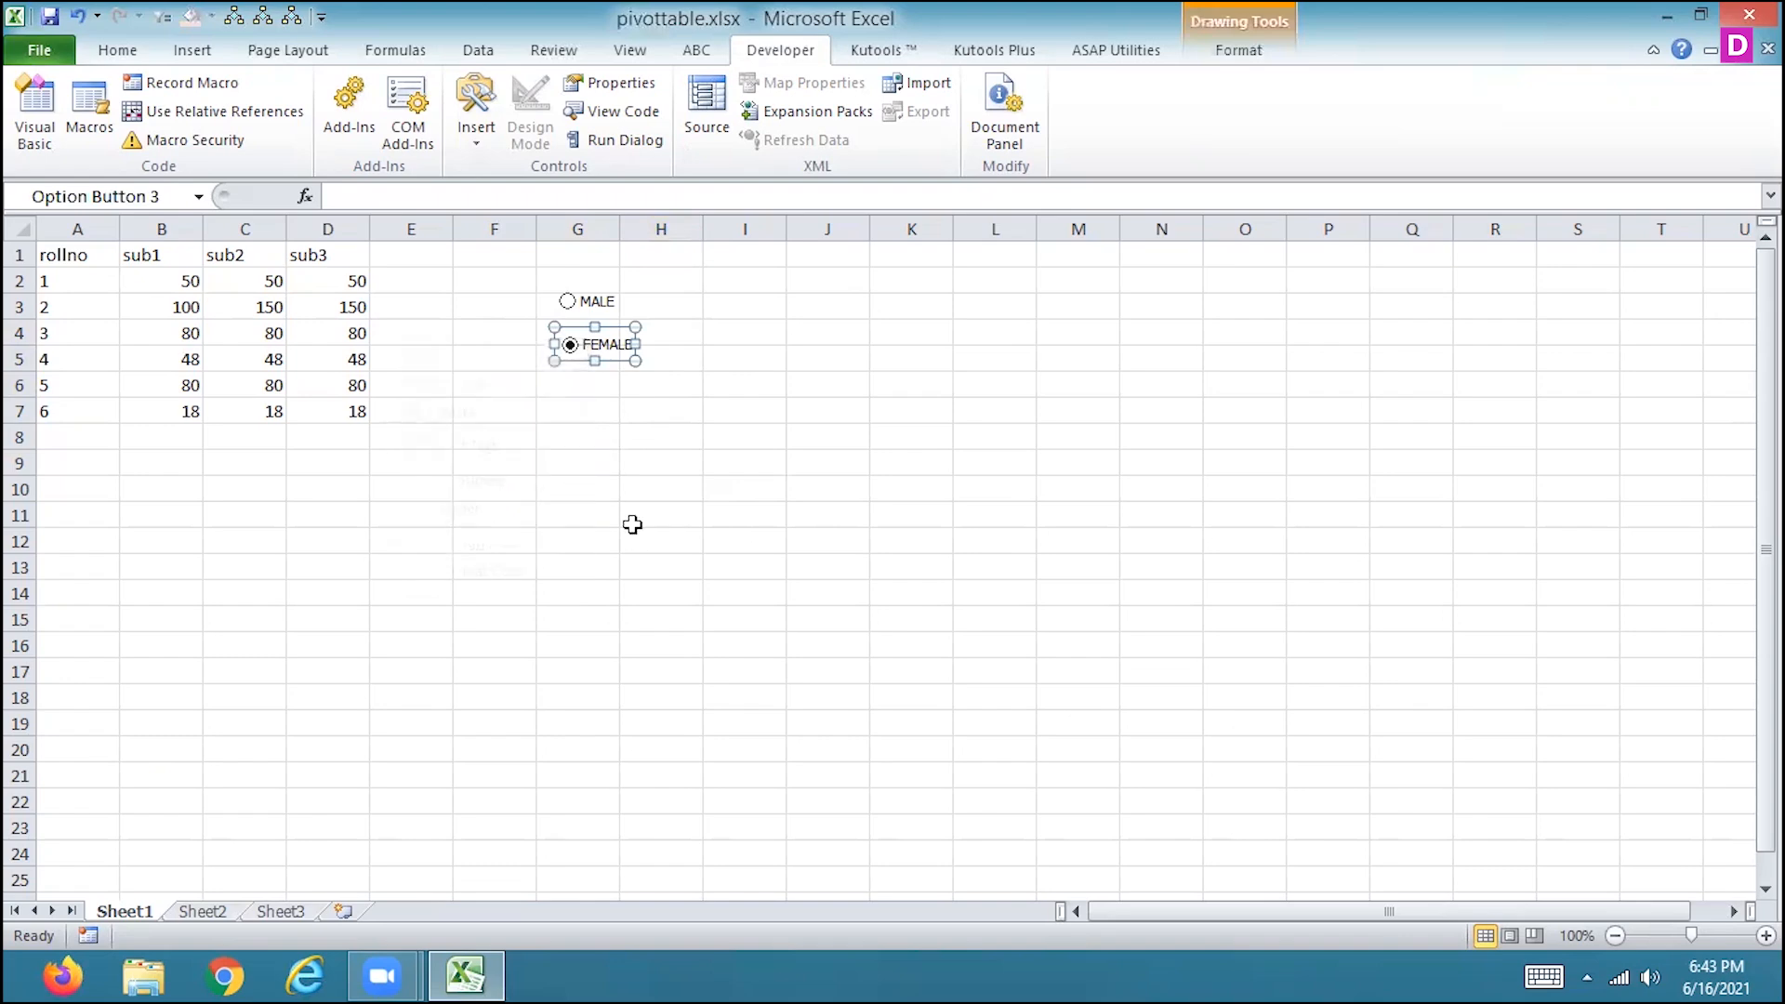
pyautogui.press('Up')
pyautogui.press('Up')
pyautogui.press('Up')
pyautogui.press('Up')
pyautogui.press('Up')
pyautogui.press('Left')
pyautogui.press('Left')
pyautogui.press('Left')
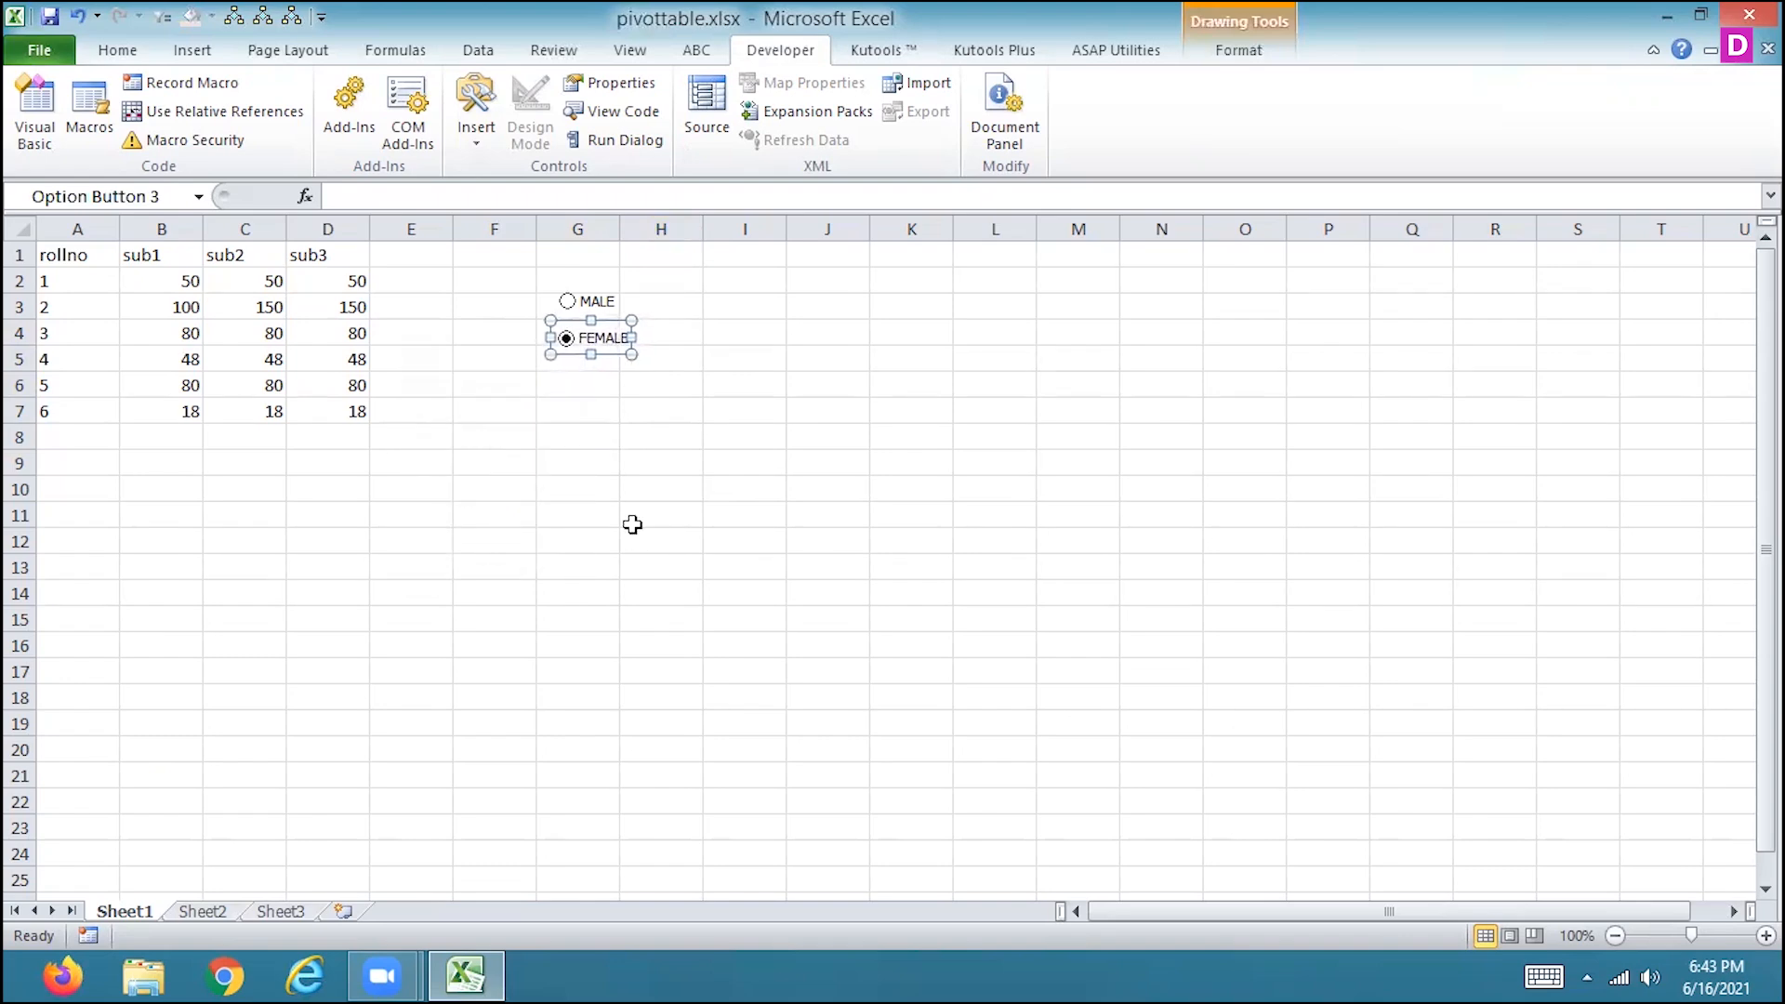
pyautogui.moveTo(632, 338); pyautogui.dragTo(648, 337)
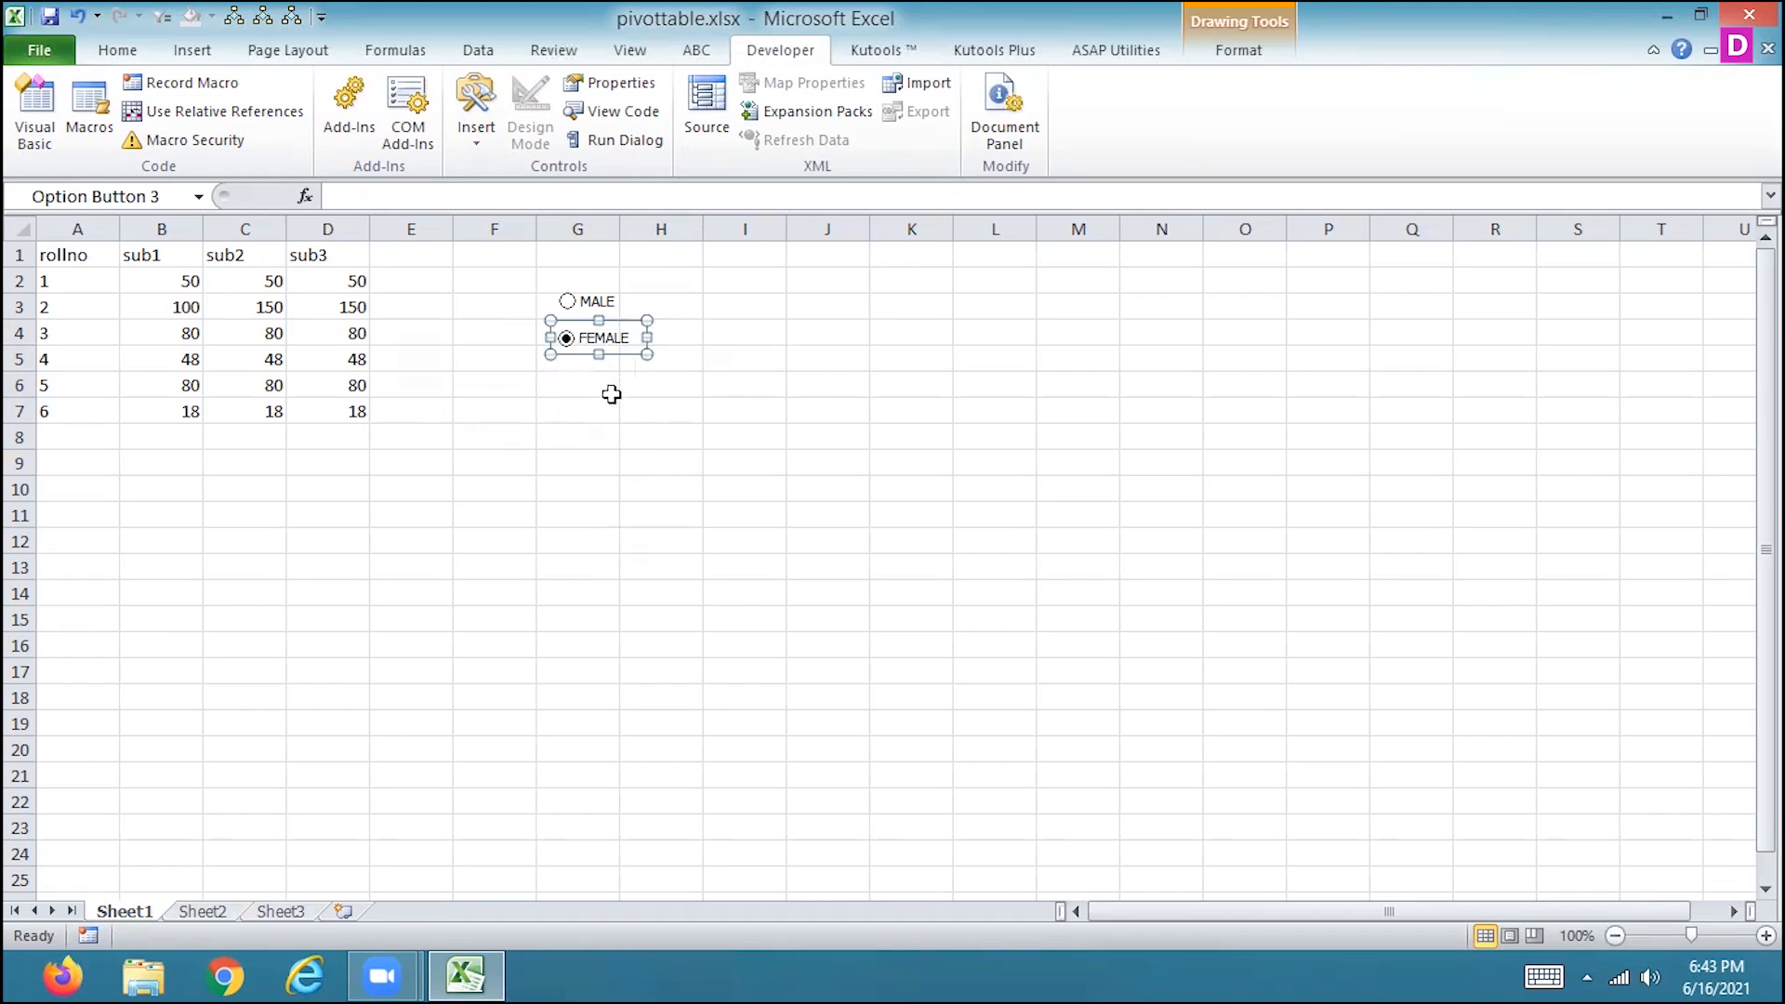
pyautogui.click(615, 391)
# Switch between MALE and FEMALE to test the aligned buttons, and view the worksheet's properties.
pyautogui.click(571, 307)
pyautogui.click(569, 341)
pyautogui.click(830, 271)
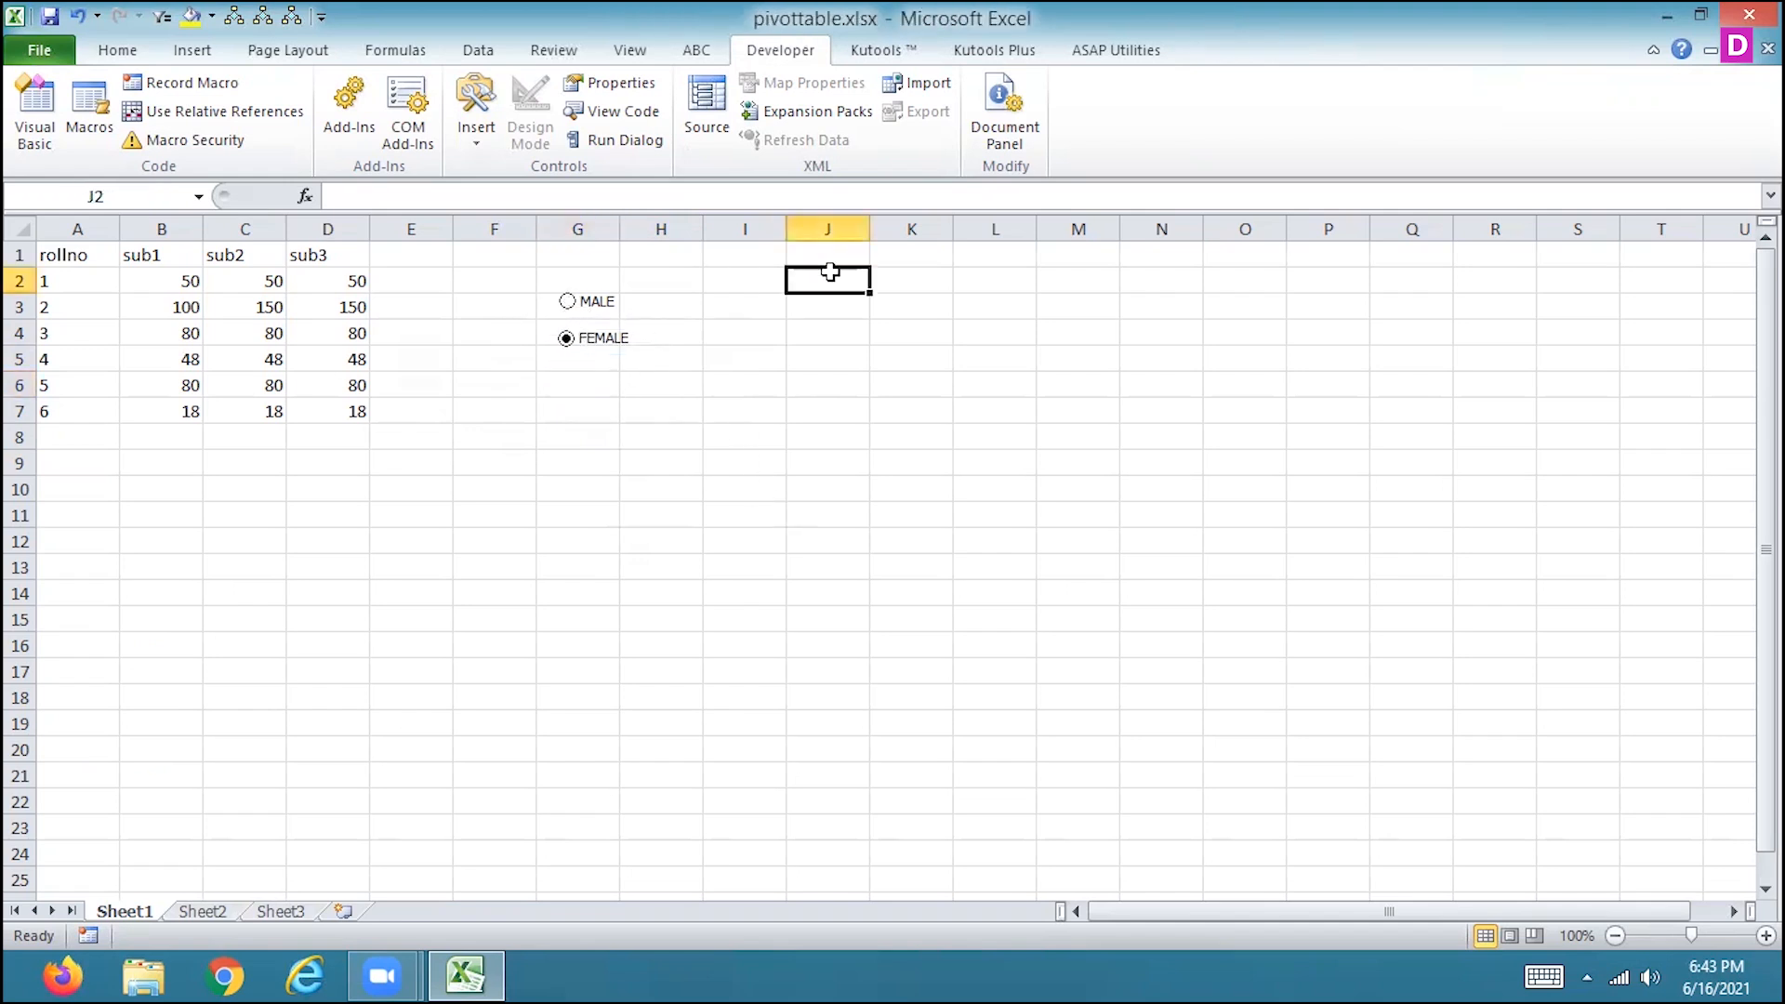
pyautogui.click(828, 257)
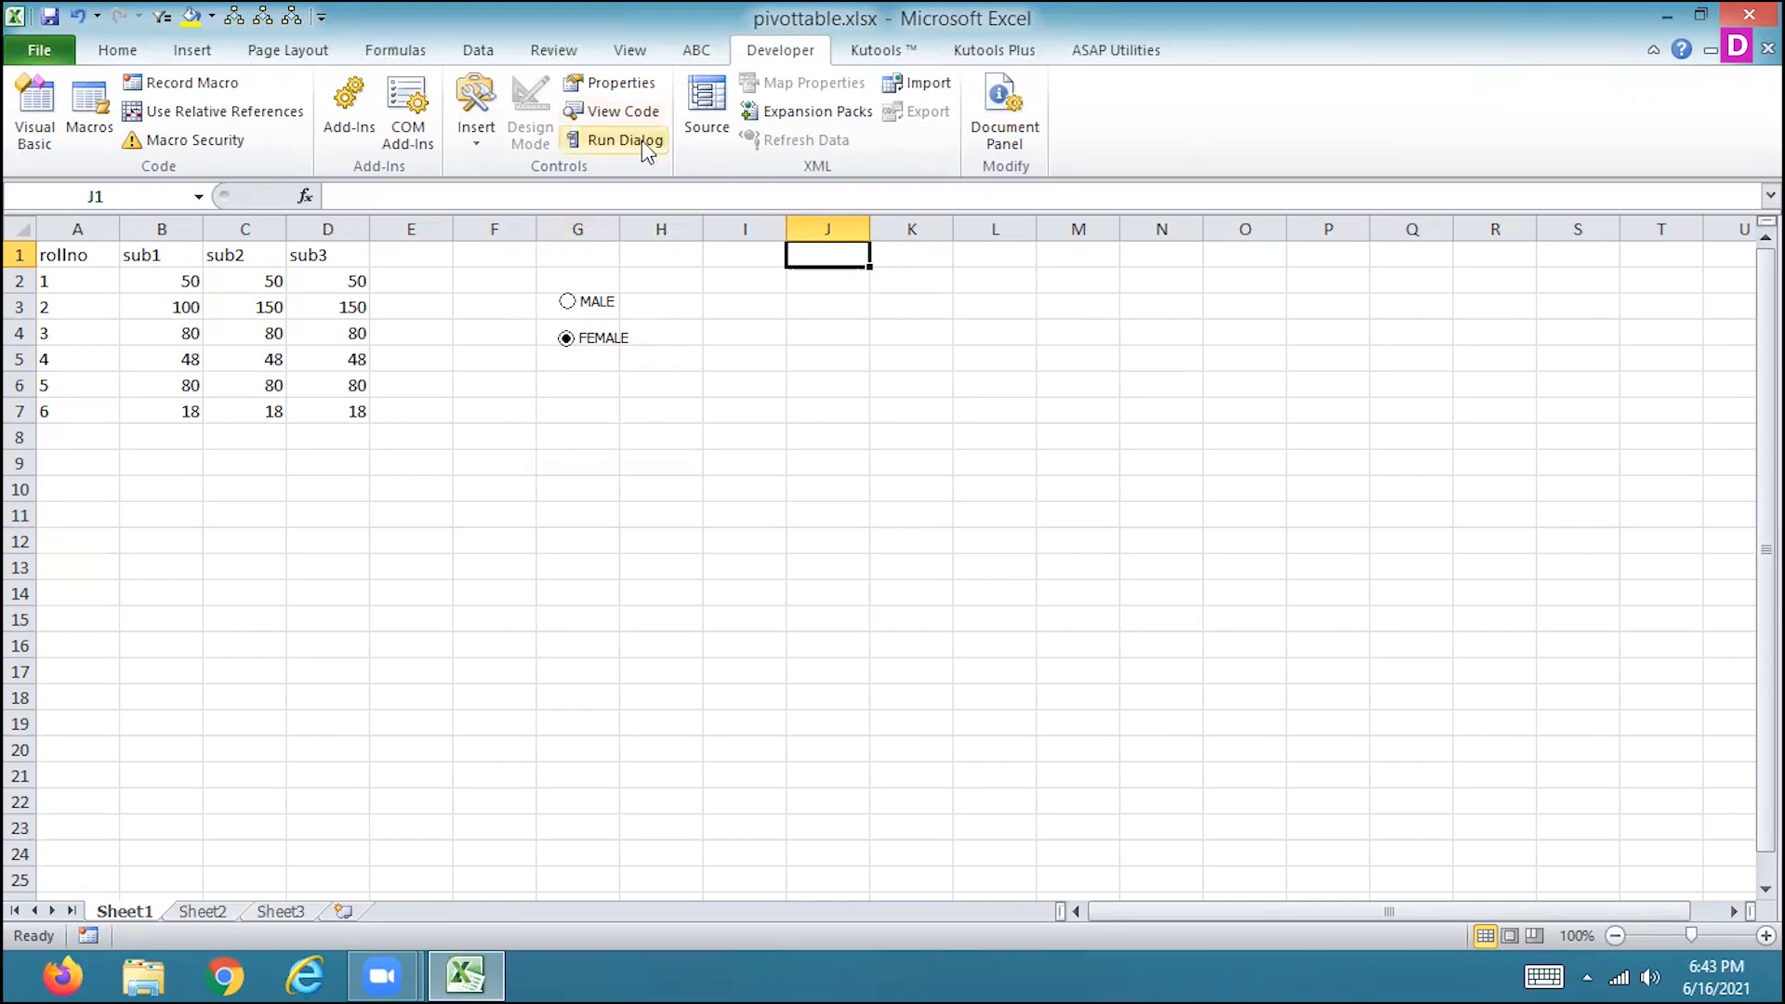
pyautogui.click(621, 86)
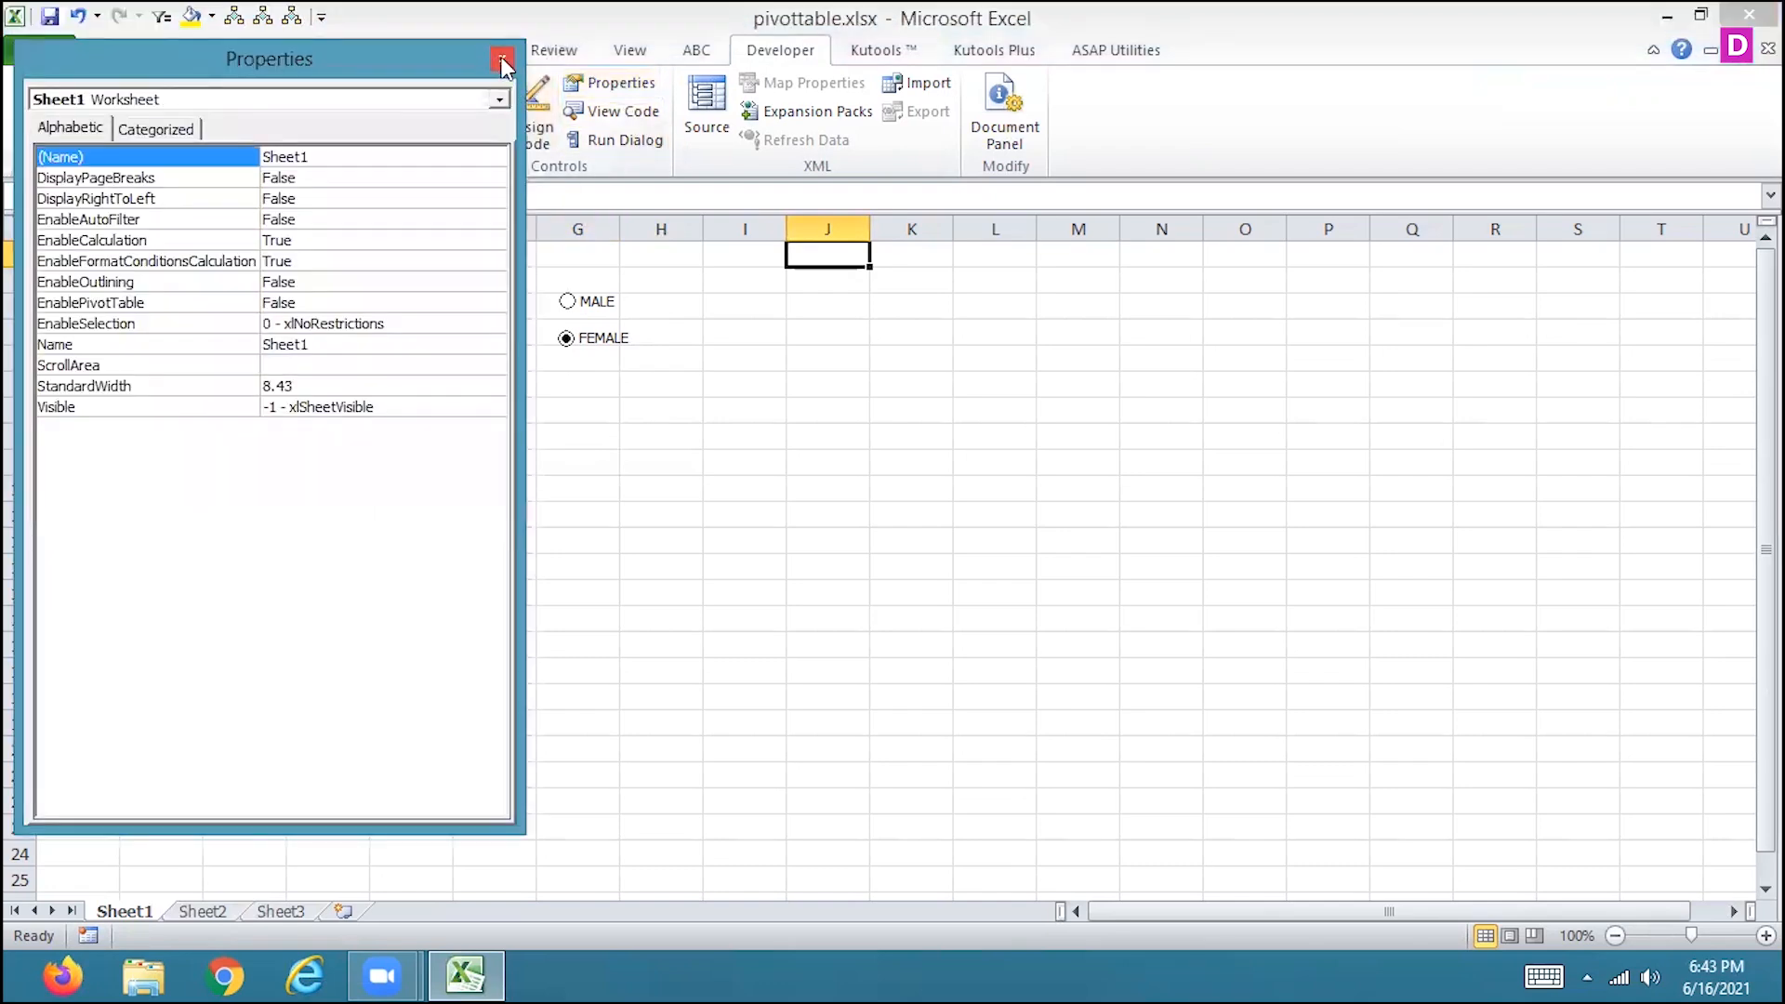
pyautogui.click(502, 63)
# Format the MALE option button's control as Checked and link it to cell $K$1.
pyautogui.rightClick(599, 307)
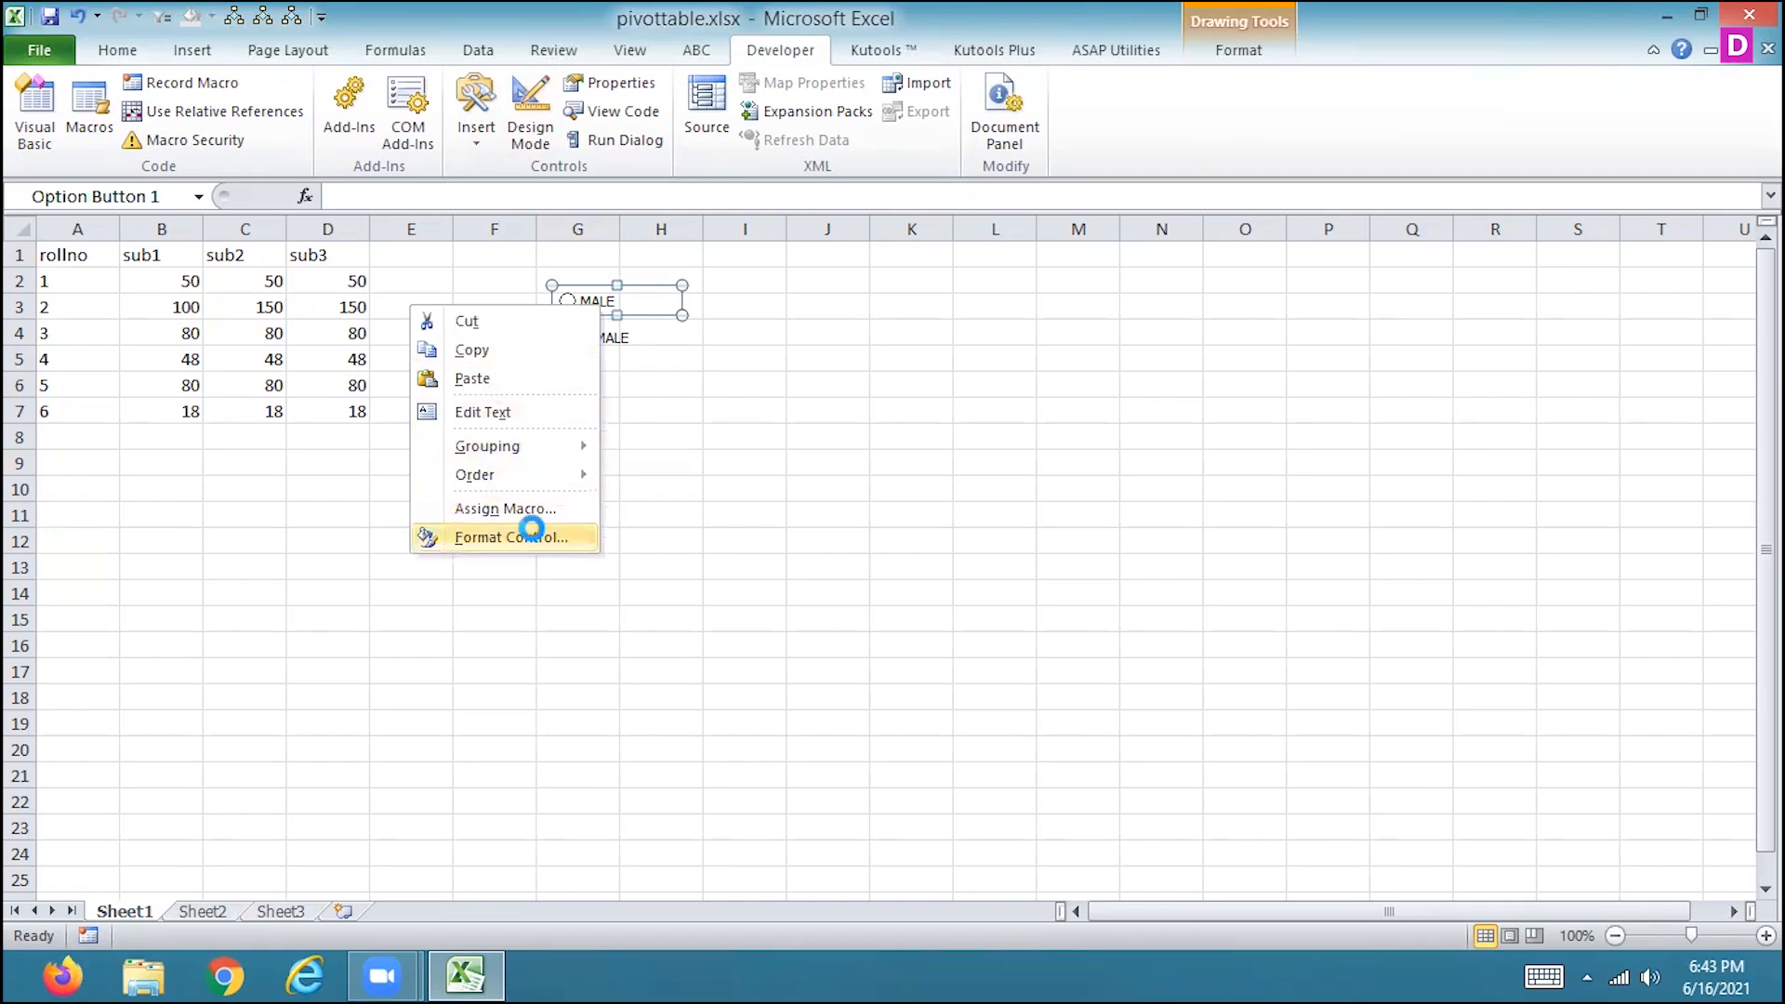
pyautogui.click(536, 538)
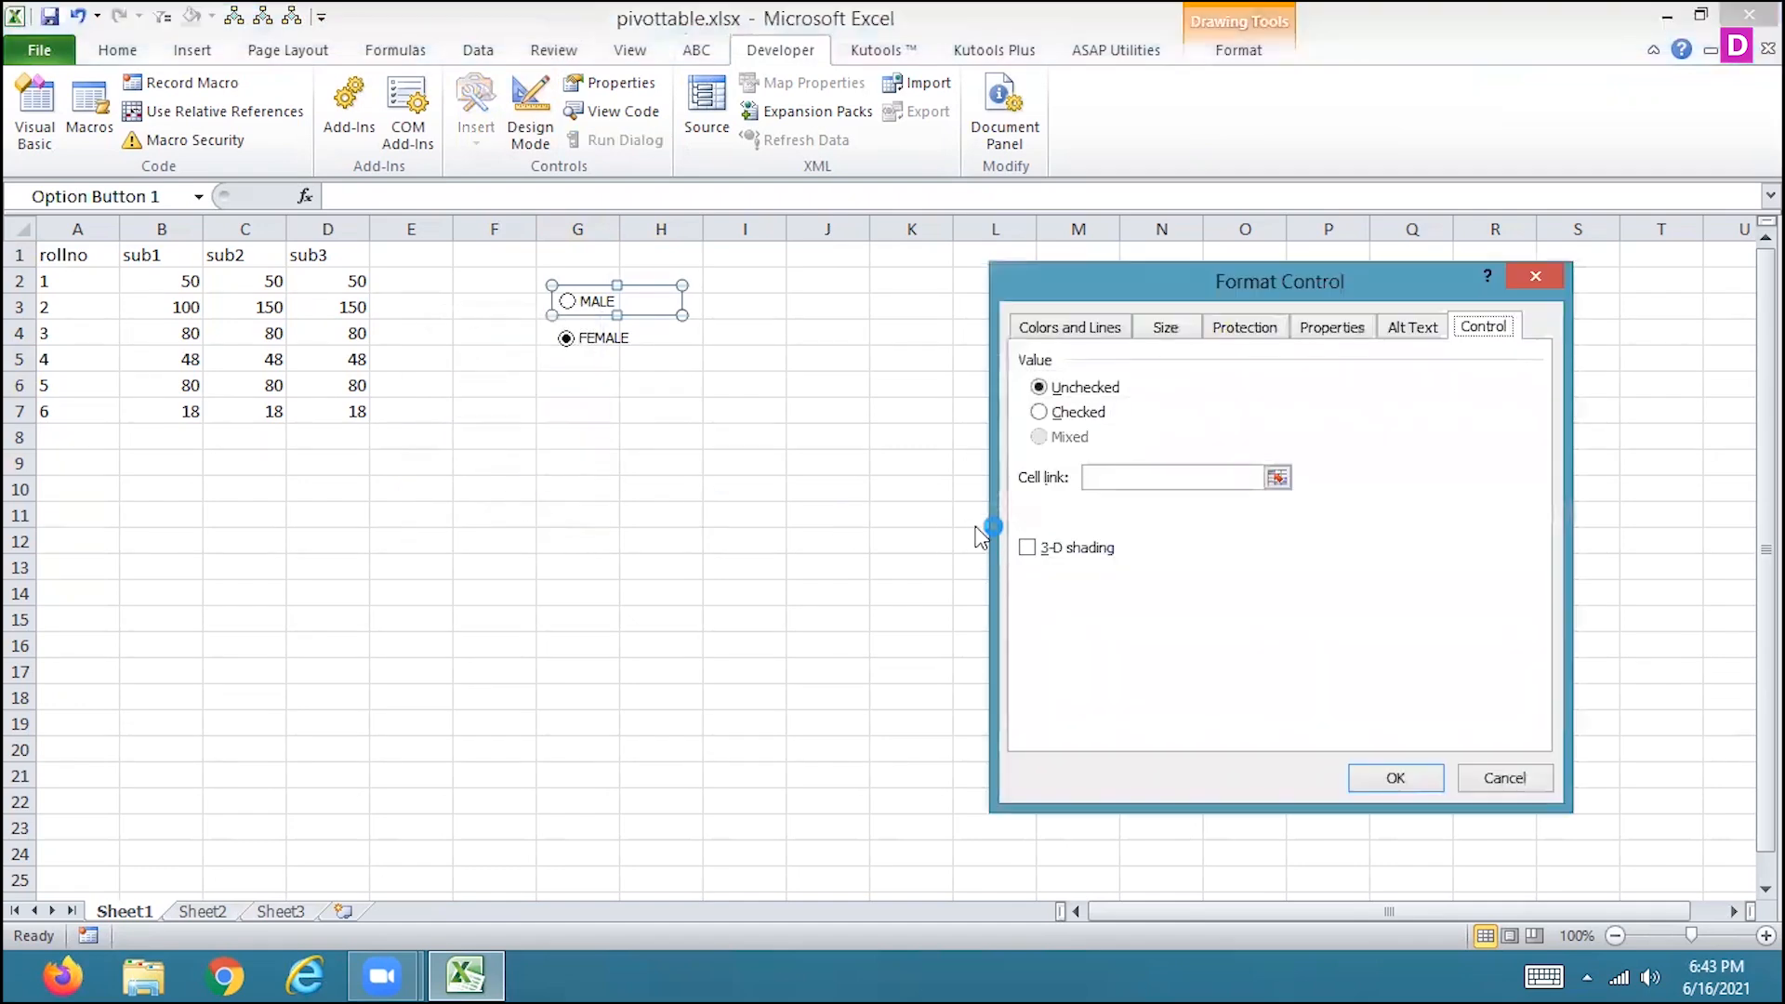
pyautogui.click(1046, 412)
pyautogui.click(1041, 388)
pyautogui.click(1045, 414)
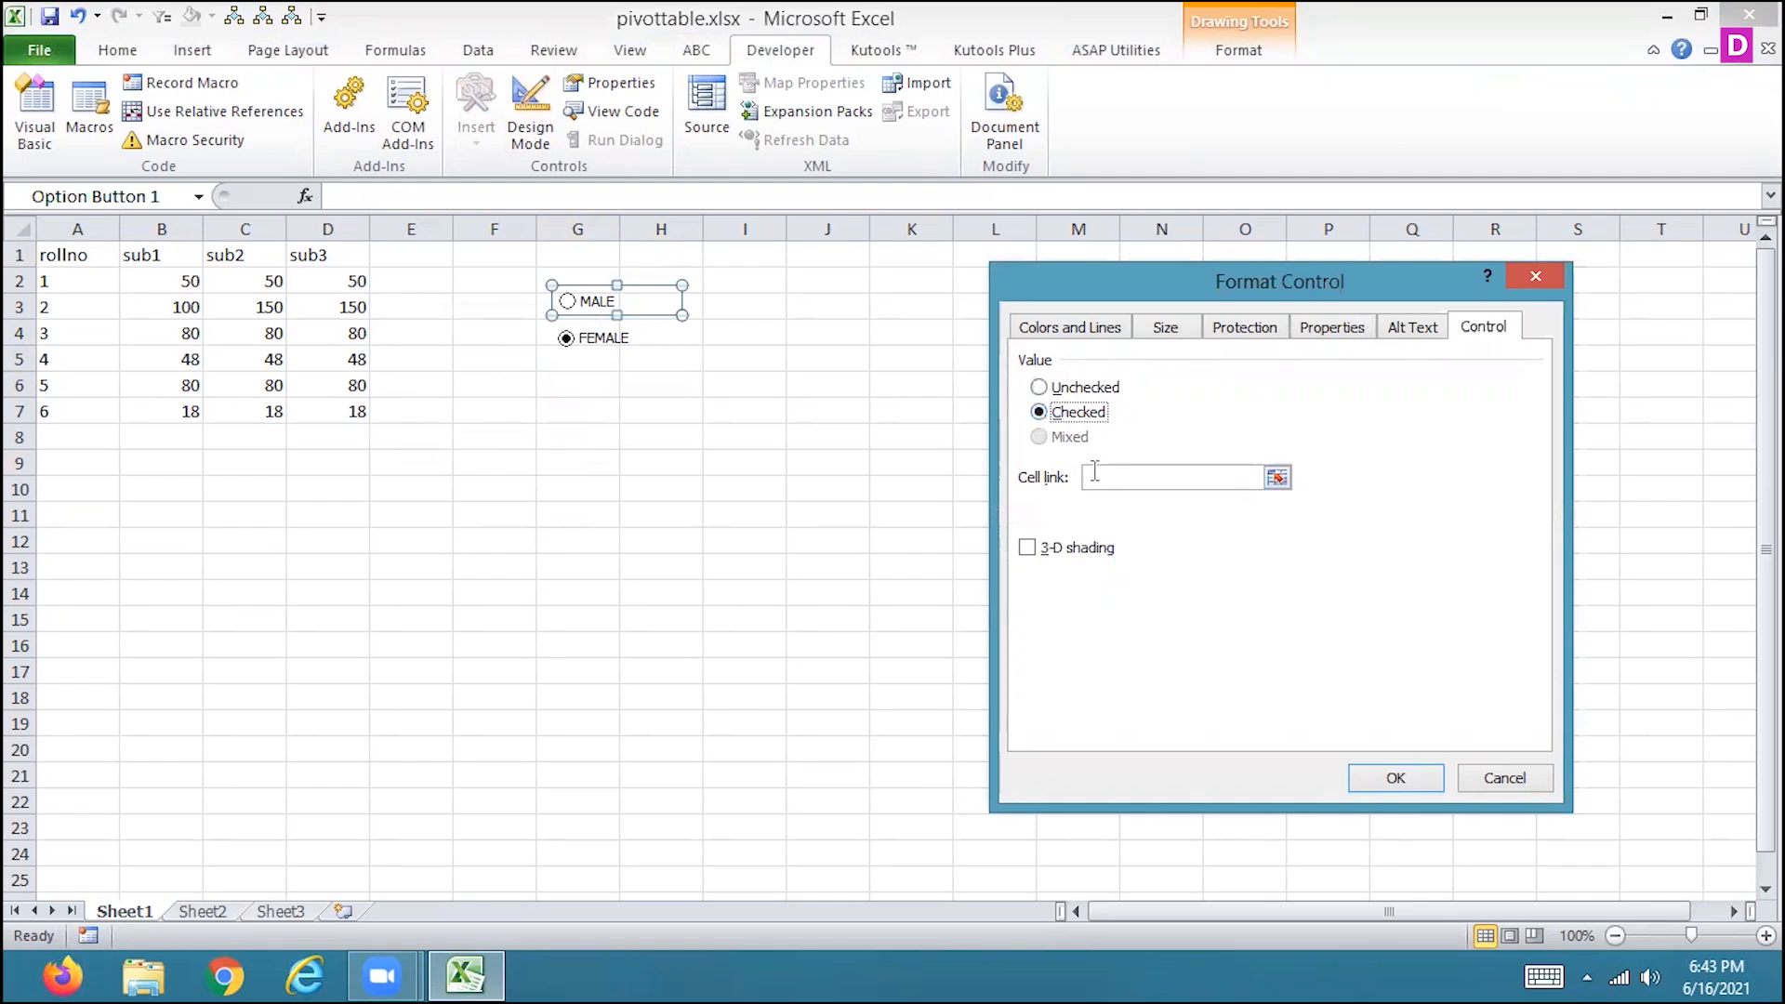
pyautogui.click(1276, 476)
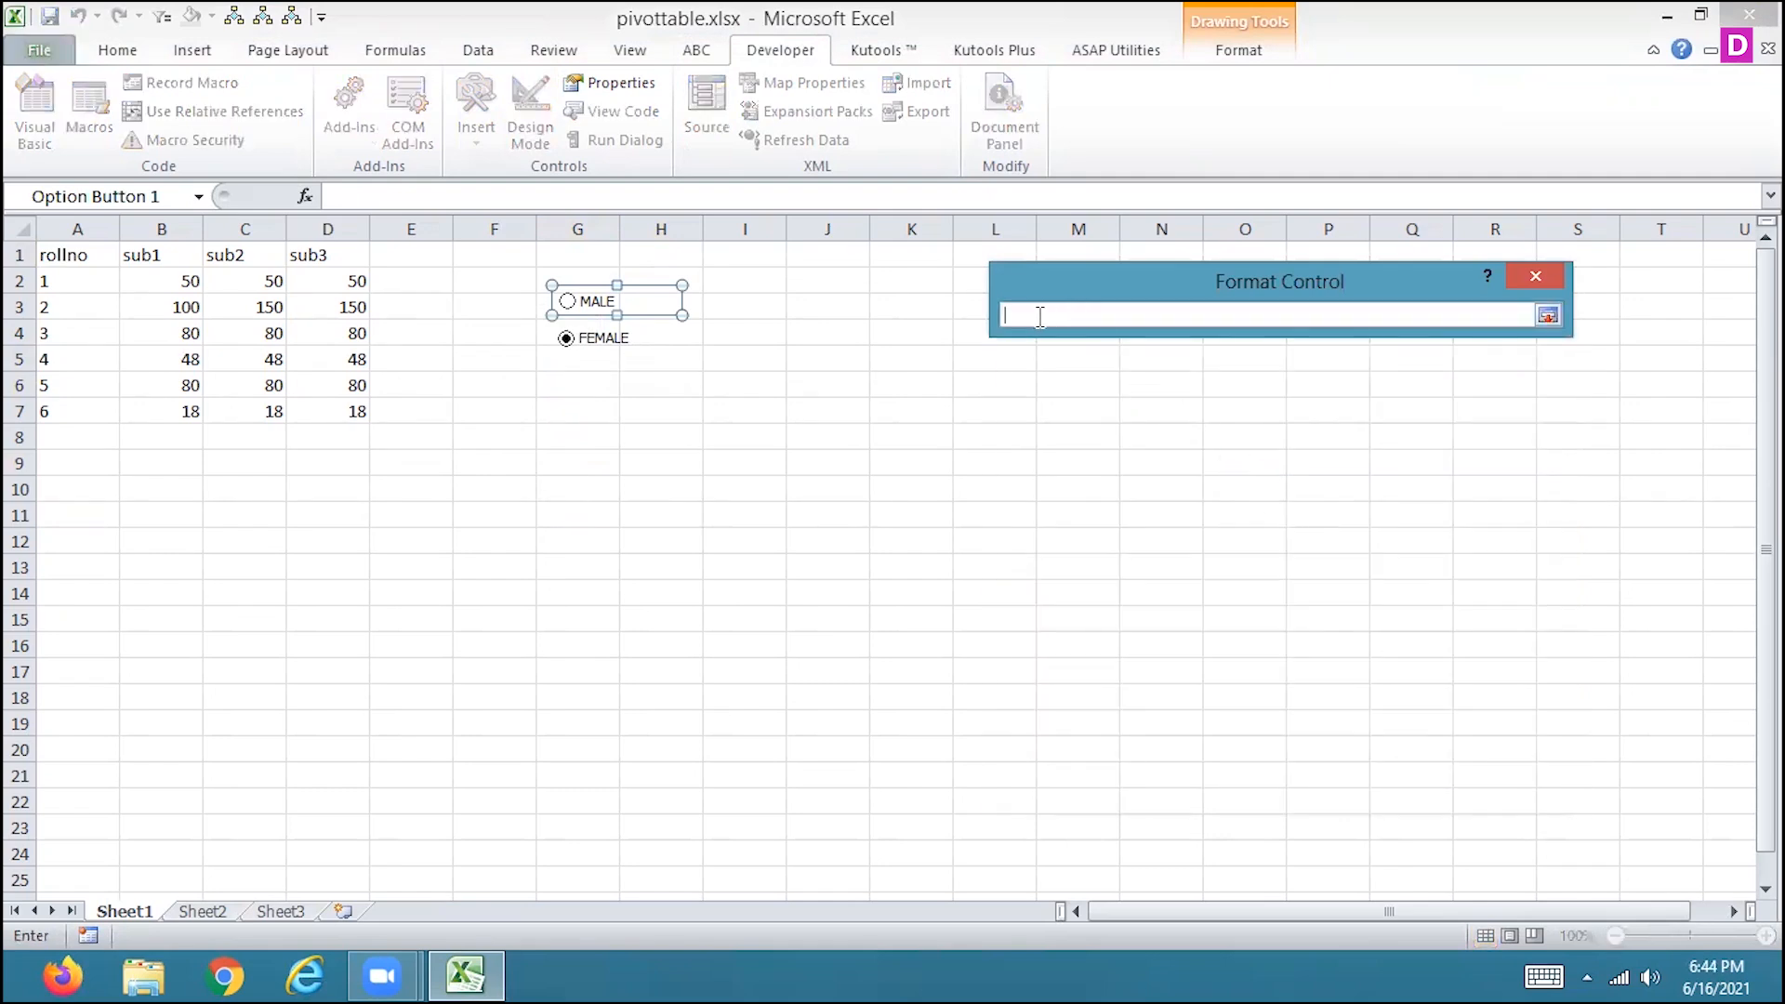
pyautogui.click(903, 254)
pyautogui.click(1547, 315)
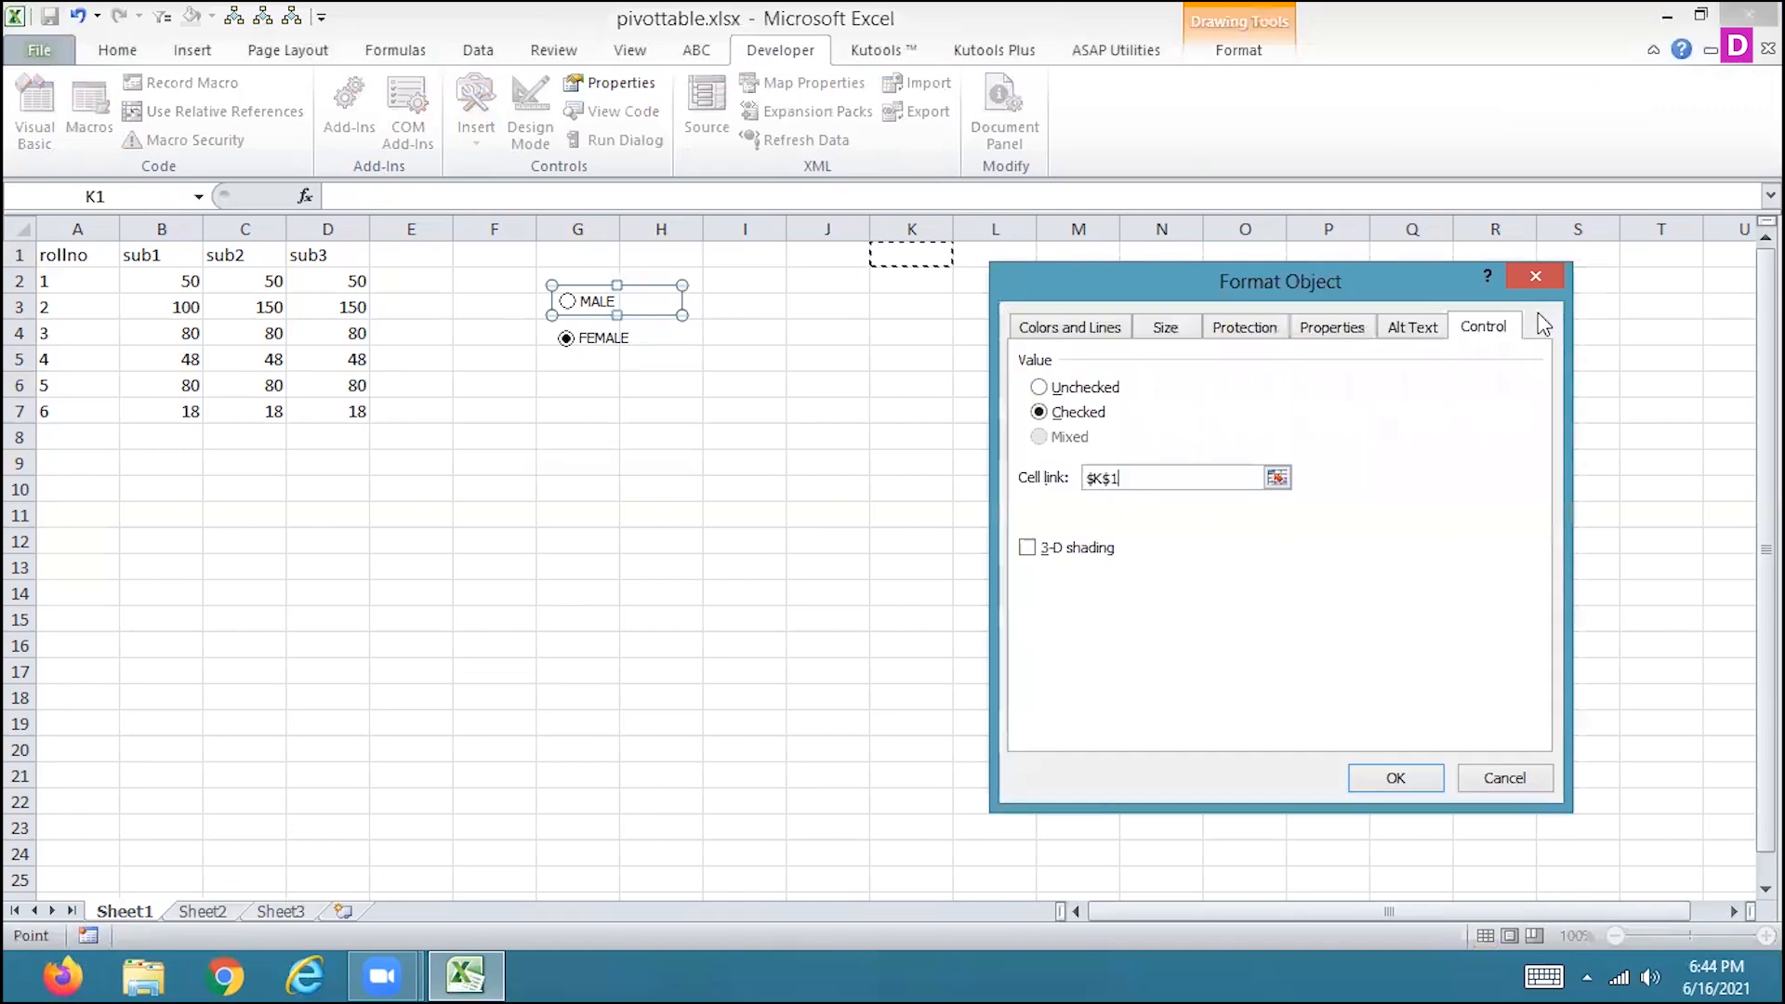
pyautogui.click(1394, 777)
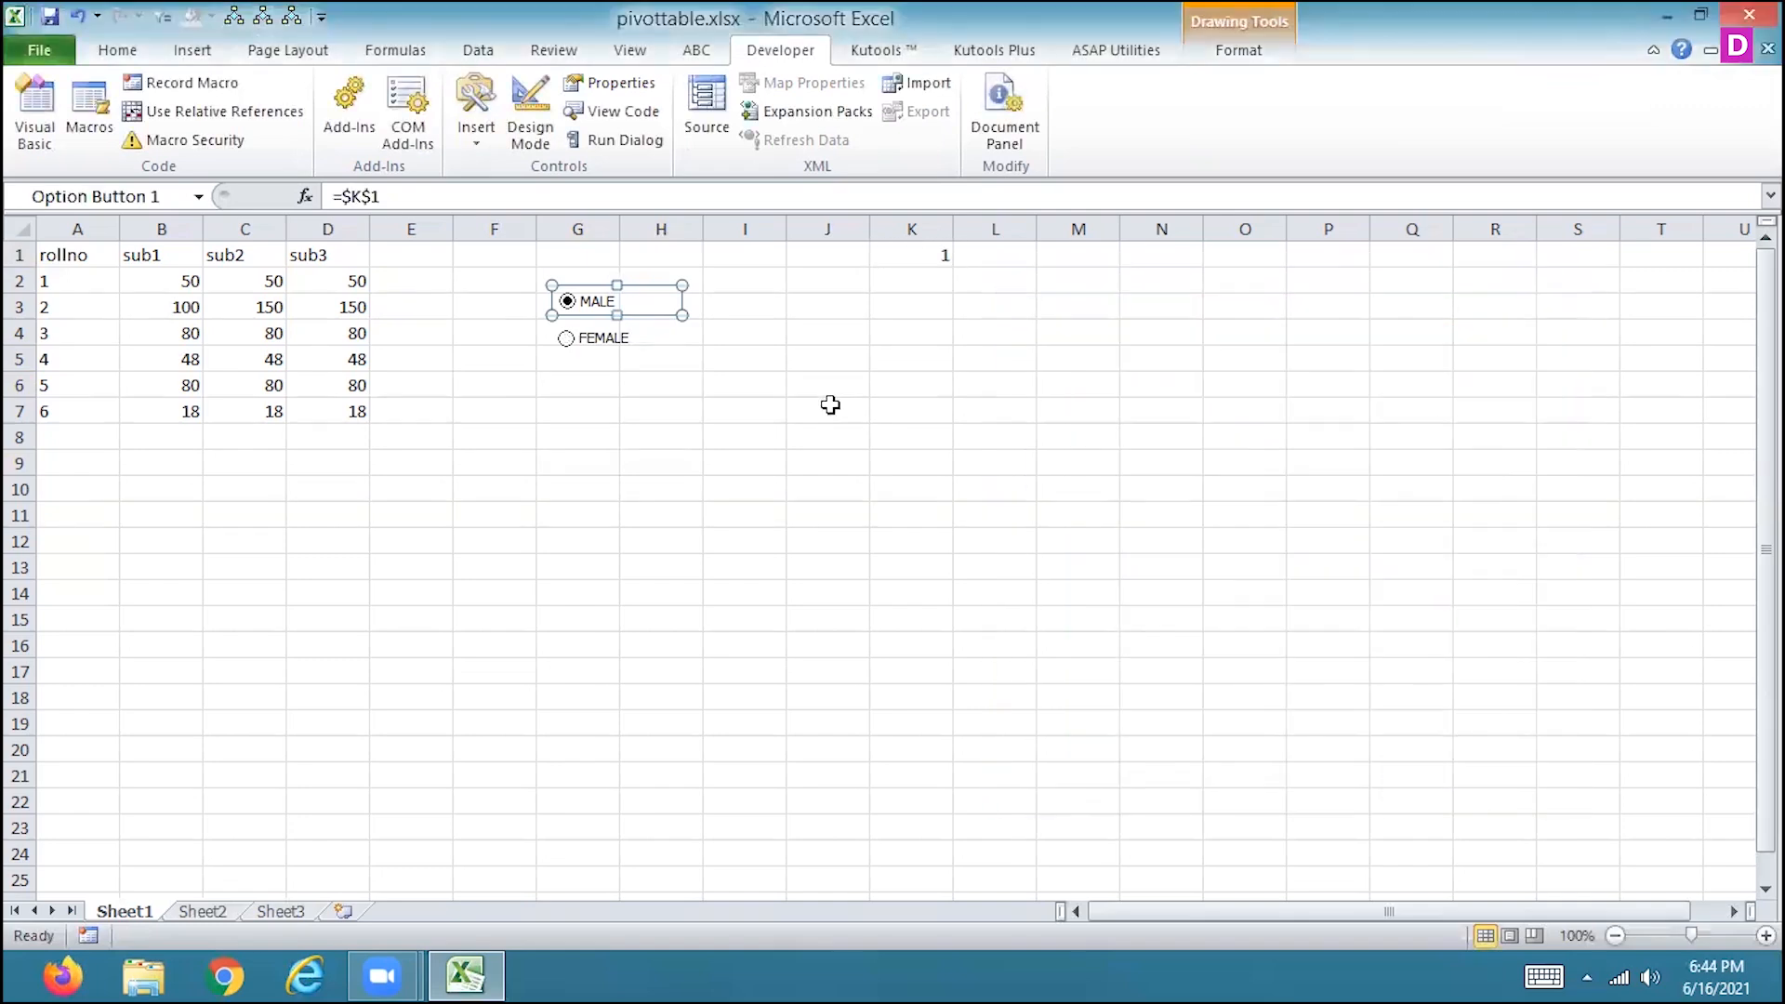
# Alternate between the FEMALE and MALE options to check how linked cell K1 responds, ending on FEMALE.
pyautogui.click(569, 344)
pyautogui.click(510, 326)
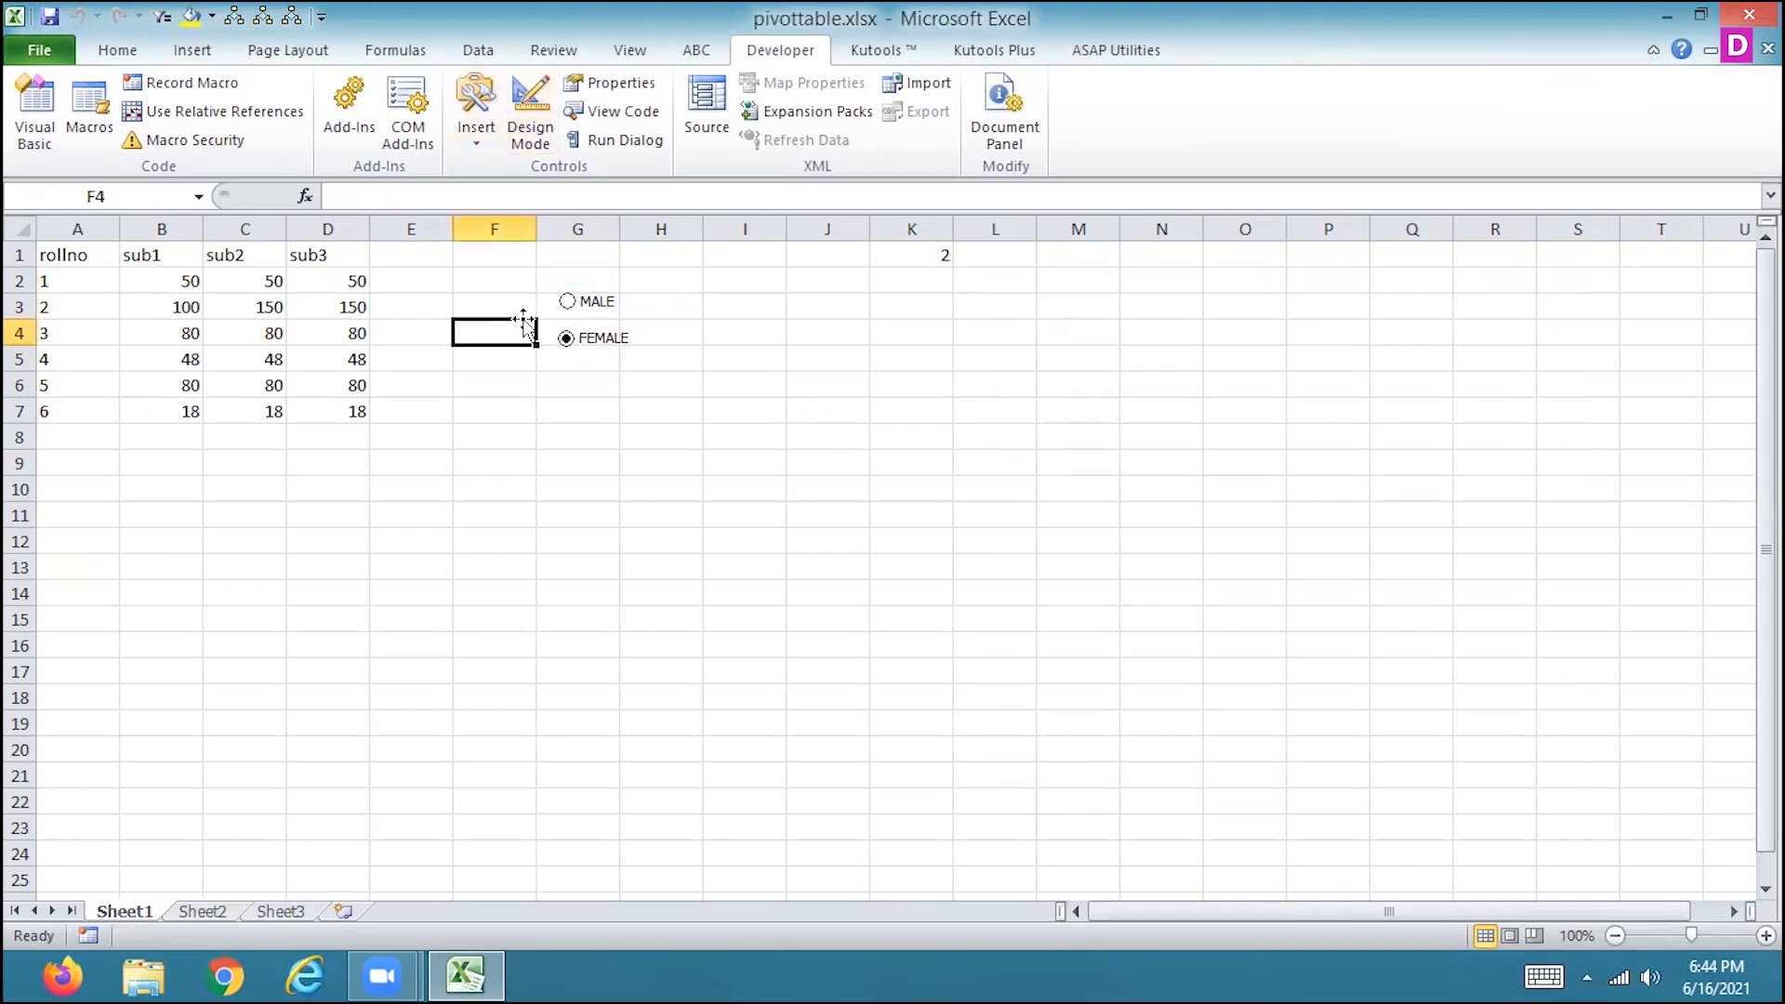
pyautogui.click(569, 303)
pyautogui.click(575, 342)
pyautogui.click(573, 304)
pyautogui.click(569, 342)
# Enter the formula =IF(K1=1,"MALE","FEMALE") in cell M1.
pyautogui.click(1073, 257)
pyautogui.write('=if')
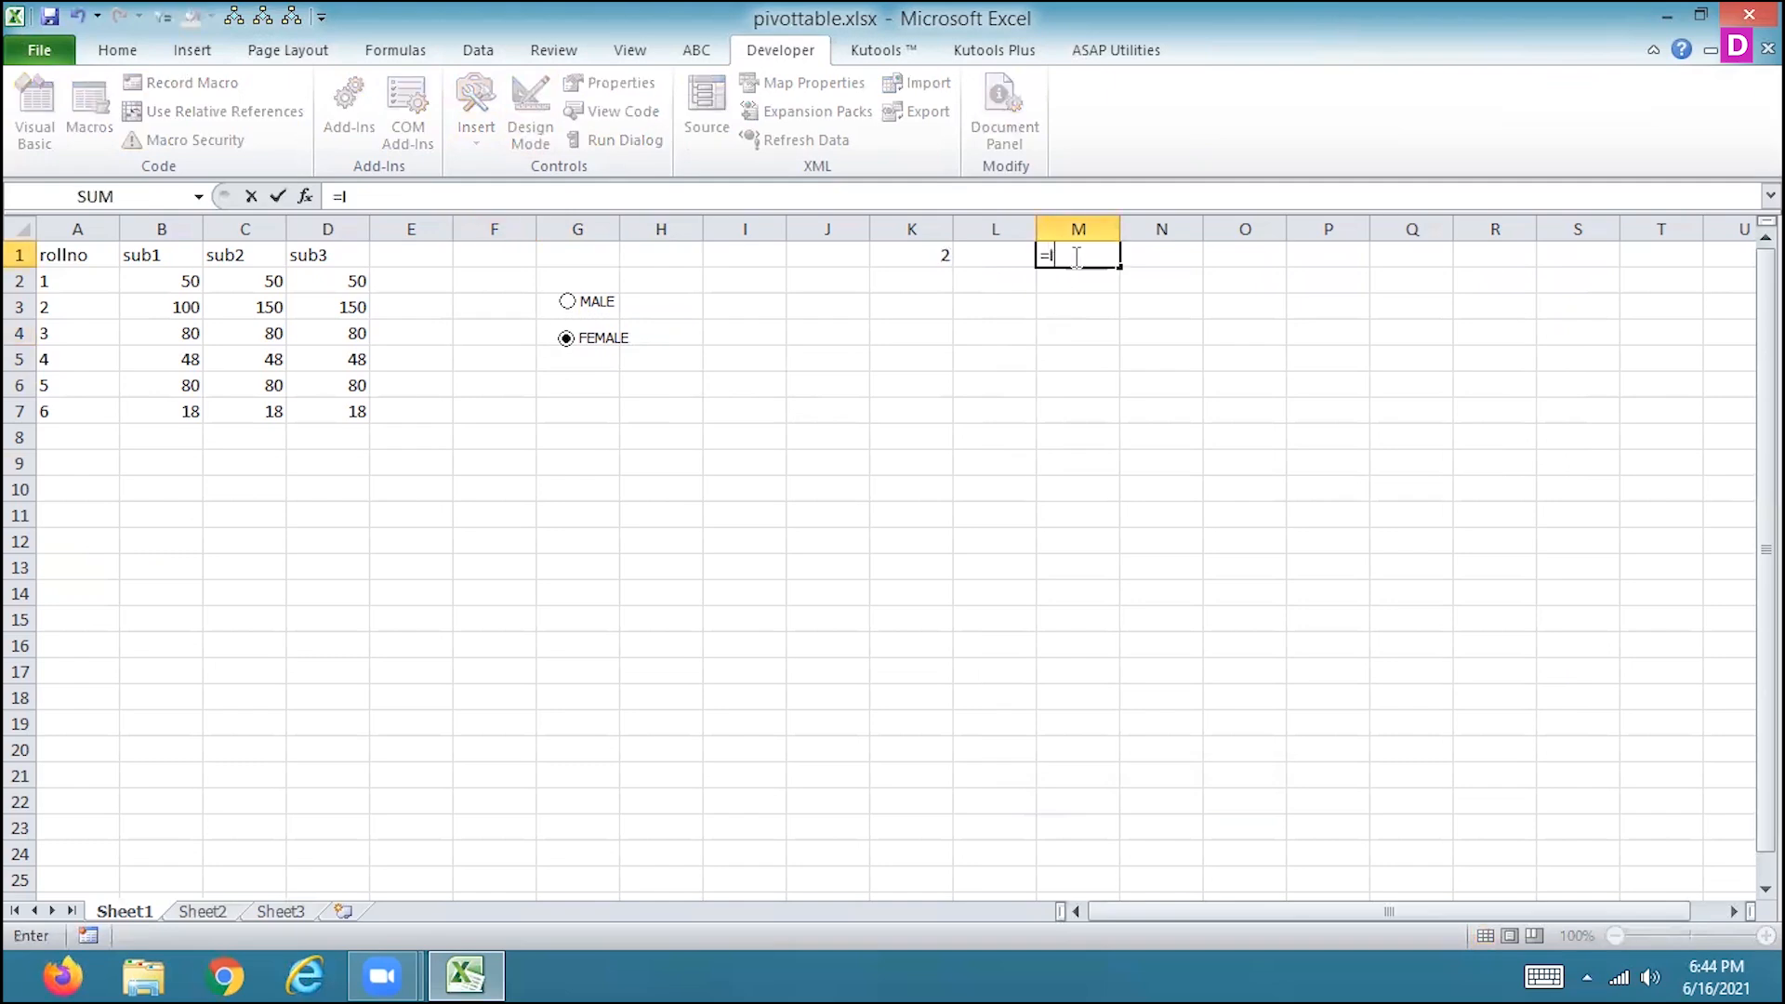
pyautogui.press('Tab')
pyautogui.click(903, 252)
pyautogui.write('=1')
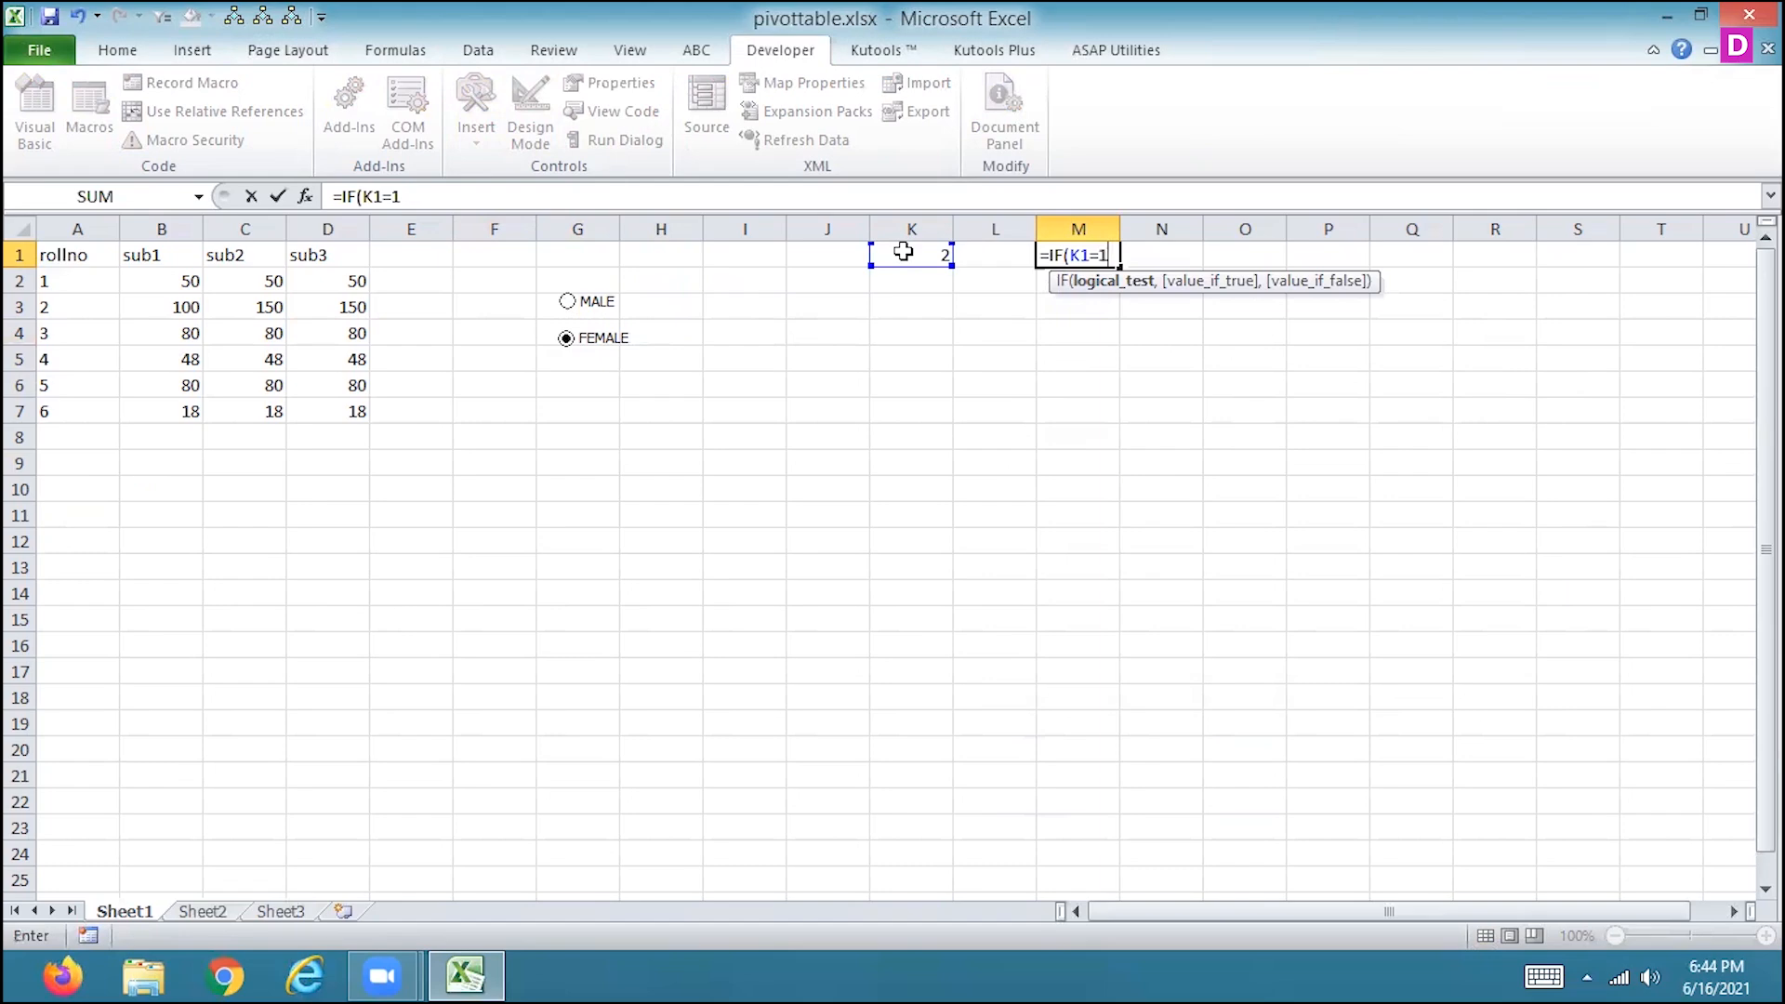
pyautogui.write(',"')
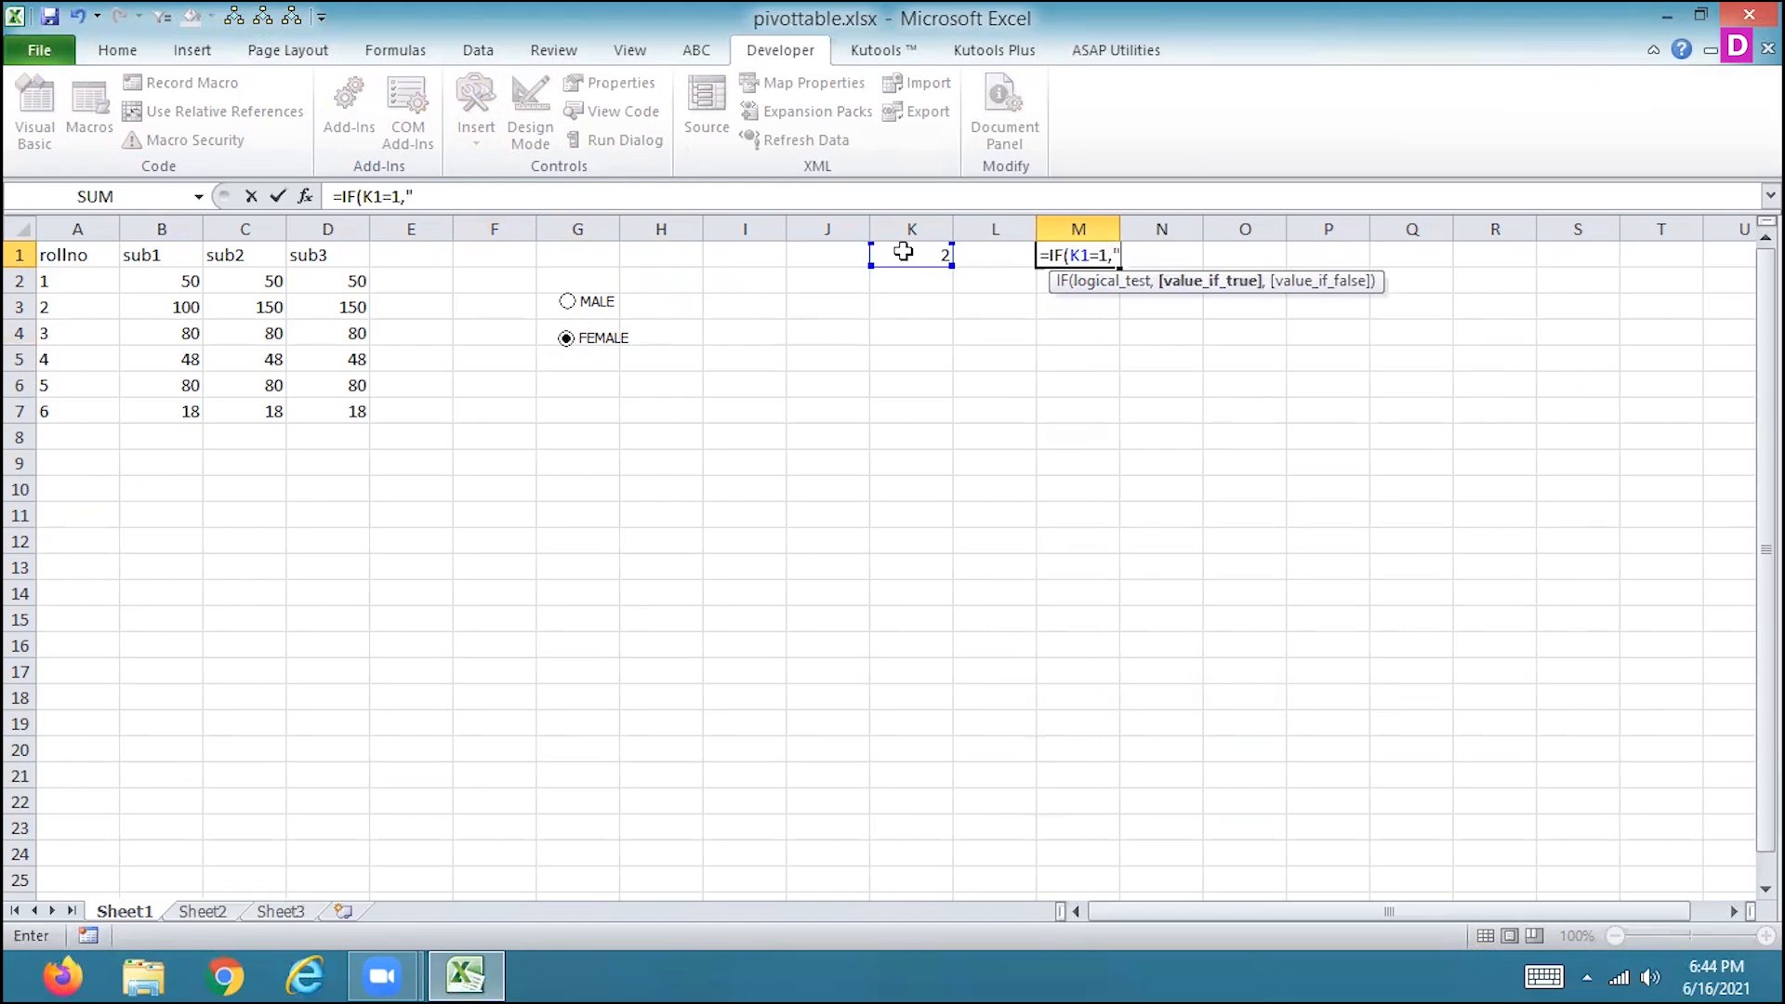
pyautogui.write('MALE",')
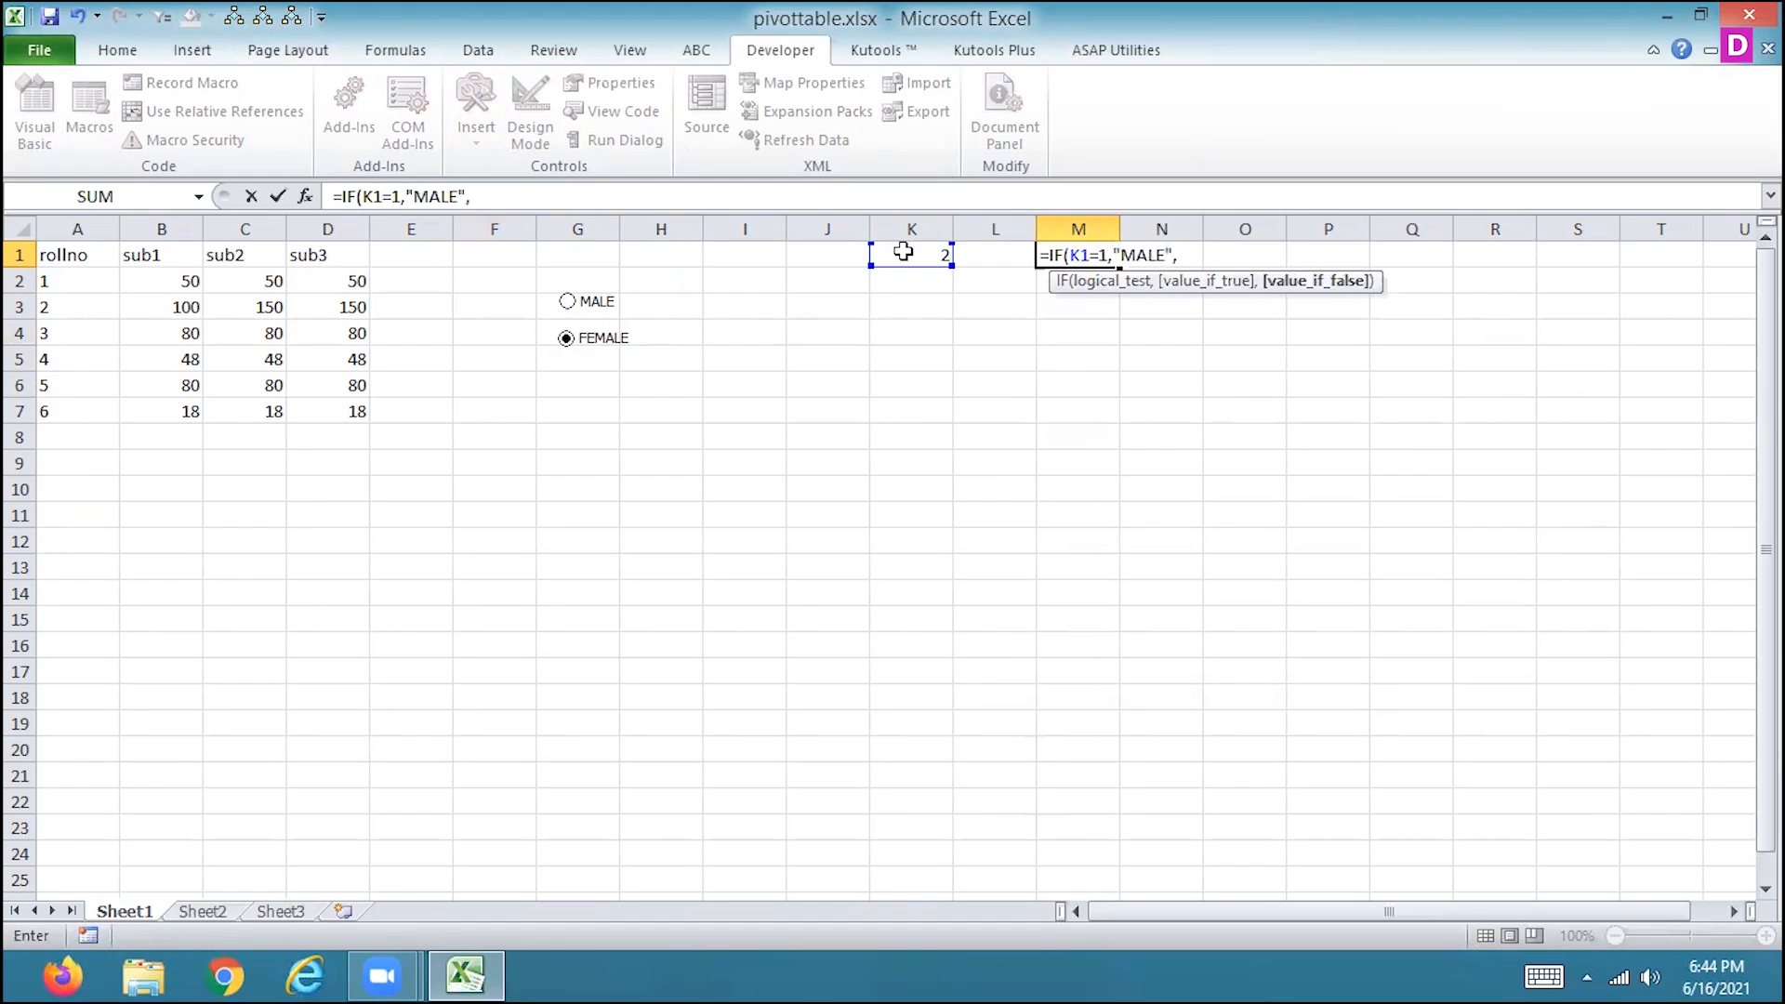
pyautogui.write('"FEMALE")')
pyautogui.press('Return')
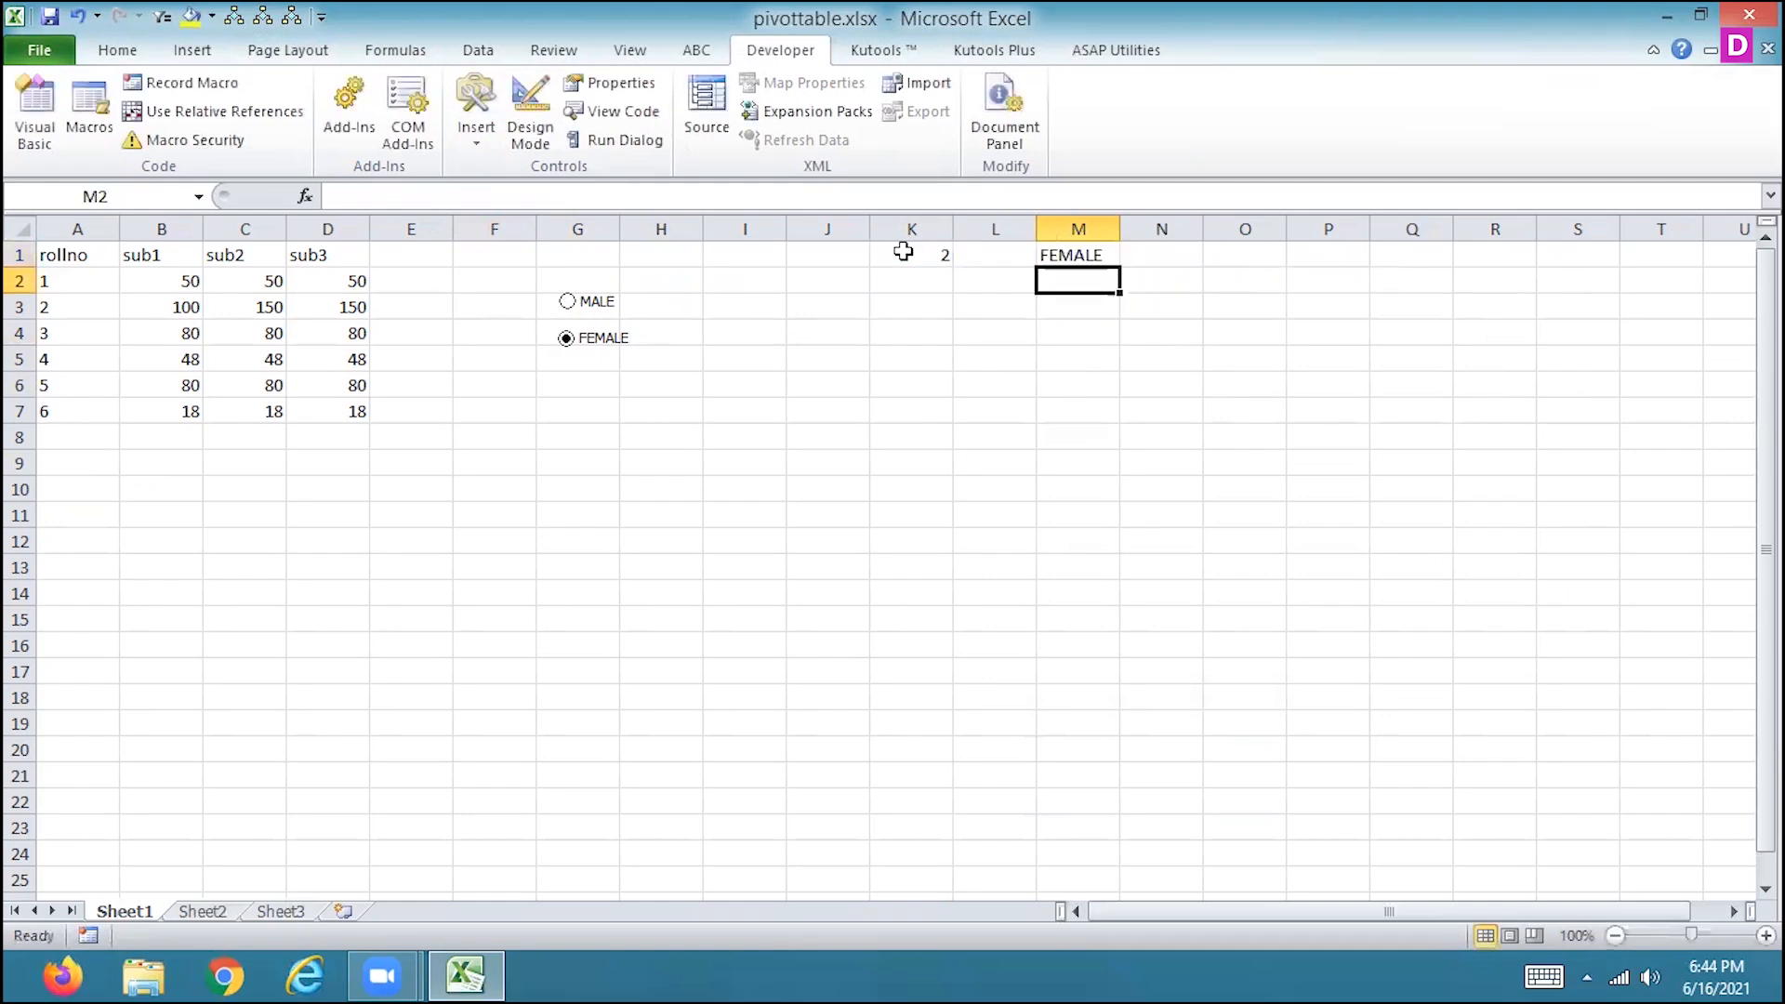
# Select cell K1 and choose the MALE option to test the formula in M1.
pyautogui.click(903, 253)
pyautogui.click(568, 301)
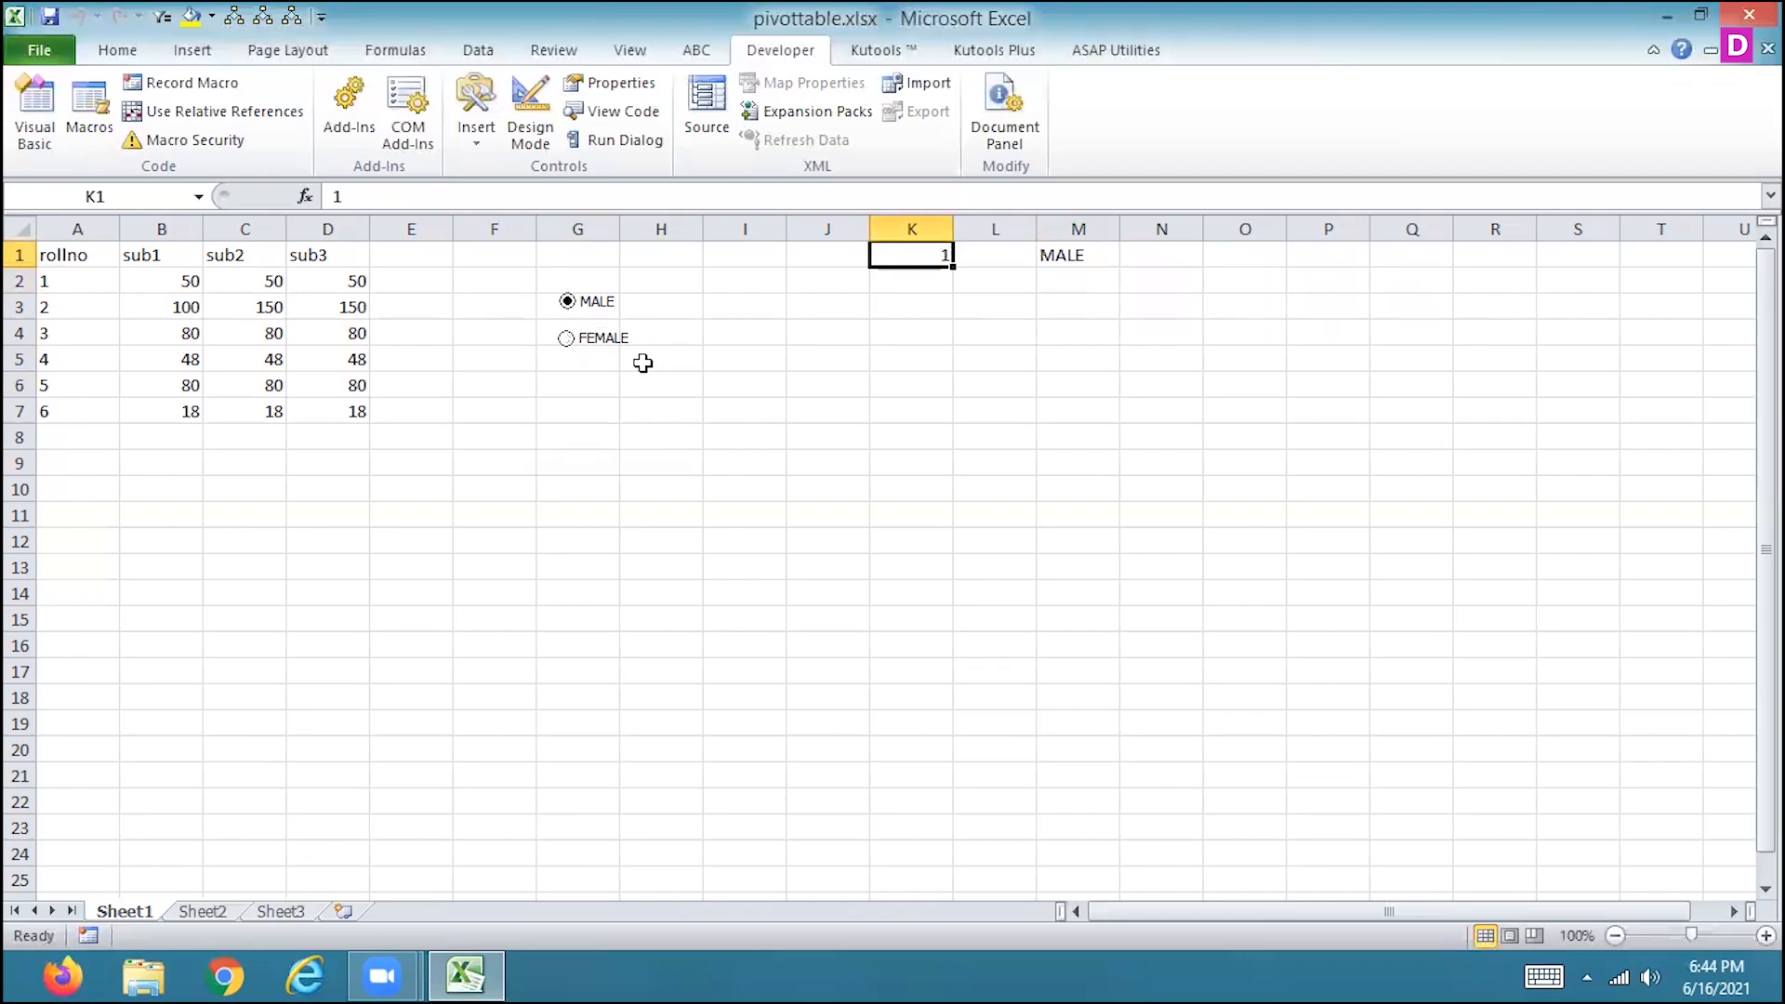
# Alternate between the FEMALE and MALE options to check the formula result in M1, ending on MALE.
pyautogui.click(566, 338)
pyautogui.click(567, 301)
pyautogui.click(566, 338)
pyautogui.click(567, 303)
pyautogui.click(570, 344)
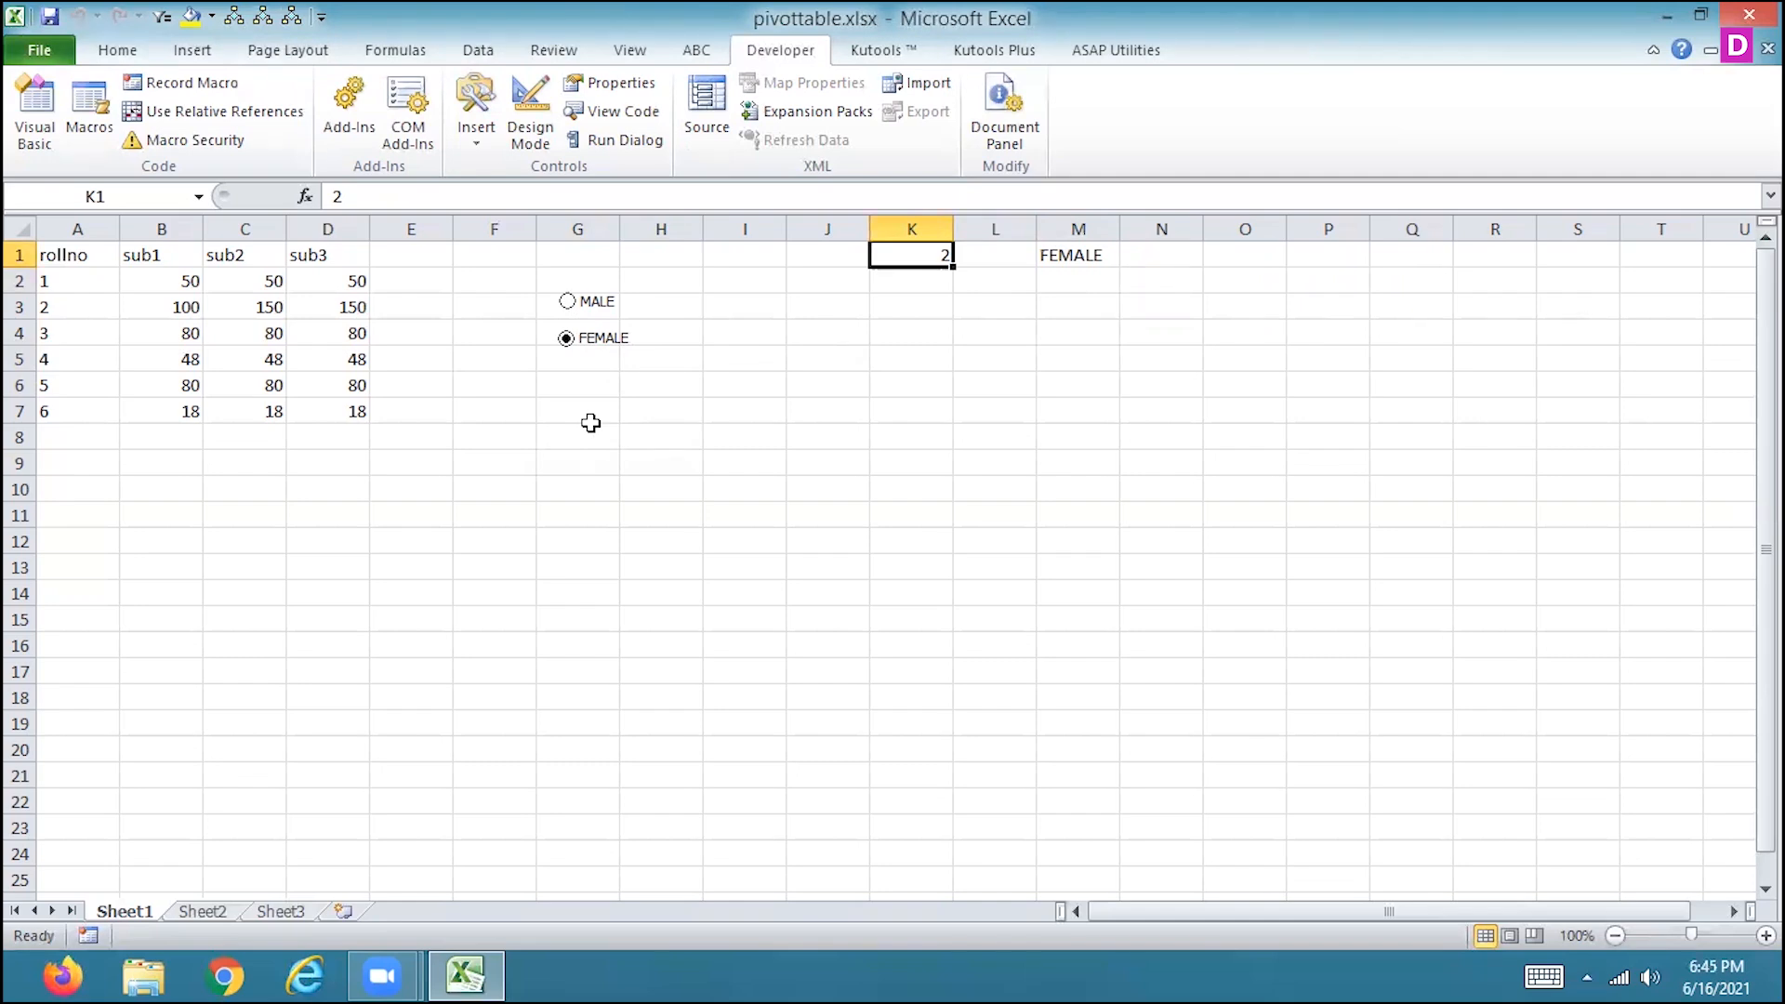
pyautogui.click(570, 308)
pyautogui.click(567, 343)
pyautogui.click(569, 307)
pyautogui.click(568, 344)
pyautogui.click(569, 312)
# Dismiss the reader_sl.exe system error and enter the heading EMP_NAME in cell A11.
pyautogui.click(73, 514)
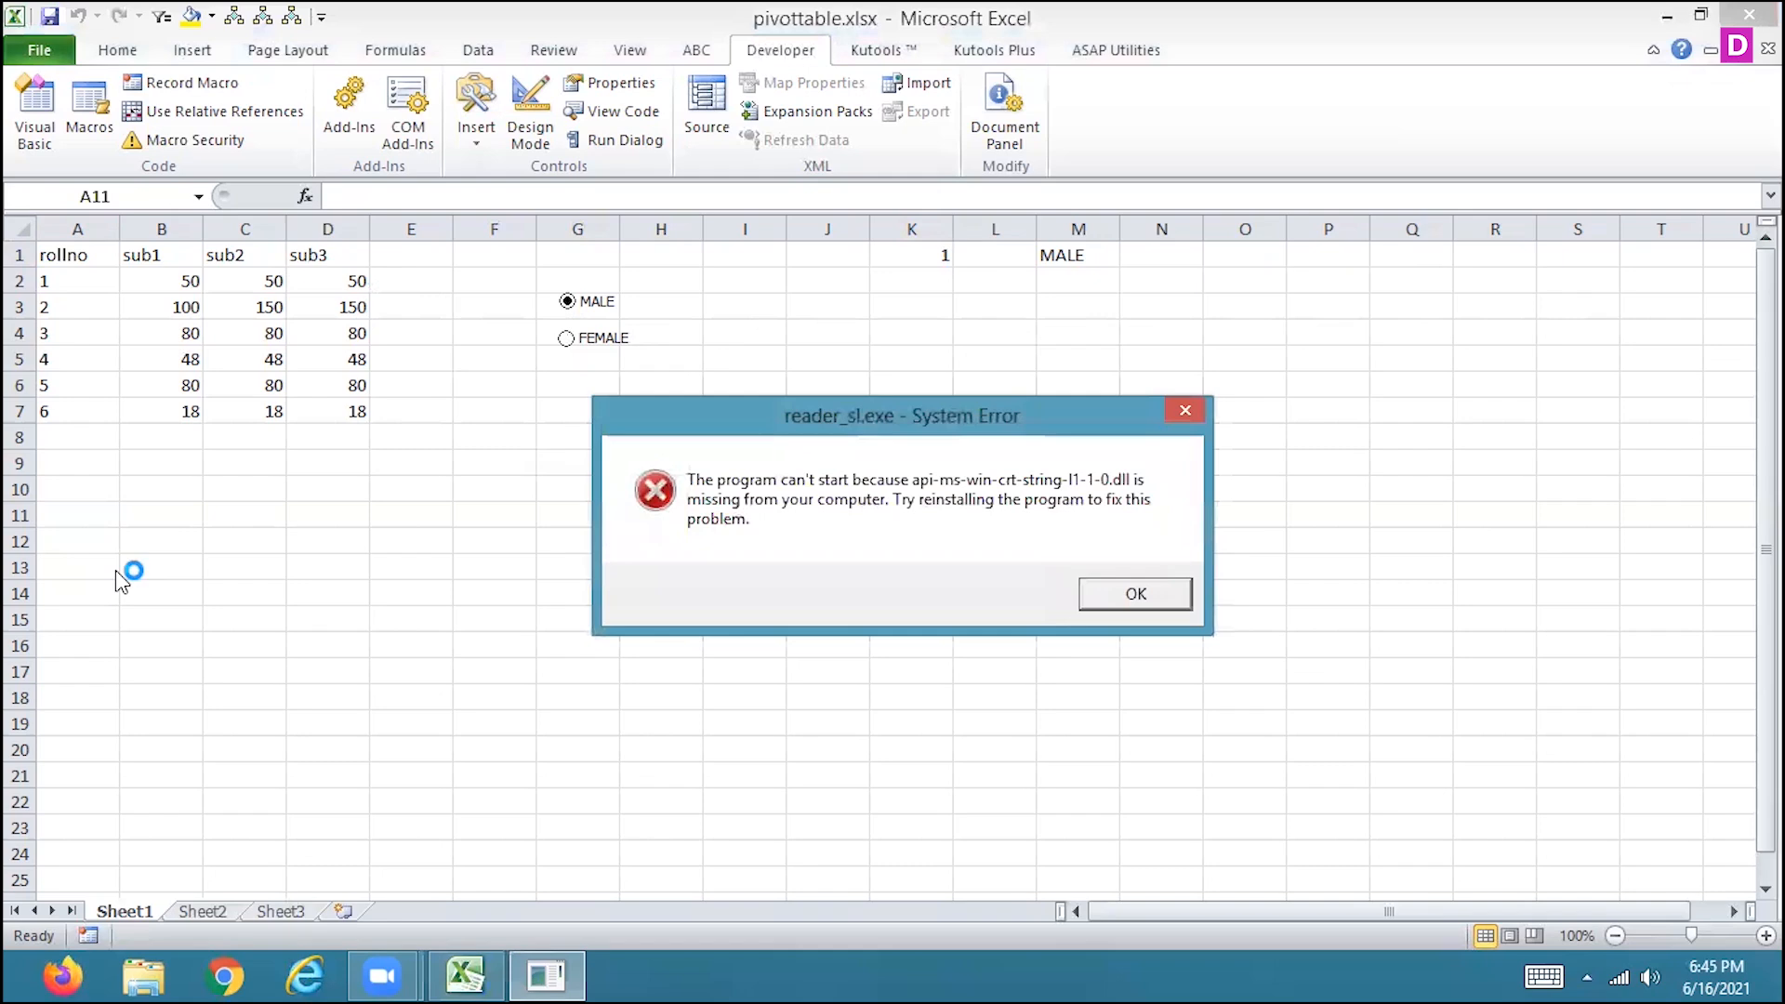
pyautogui.click(1143, 592)
pyautogui.write('PAT')
pyautogui.press('BackSpace')
pyautogui.press('BackSpace')
pyautogui.press('BackSpace')
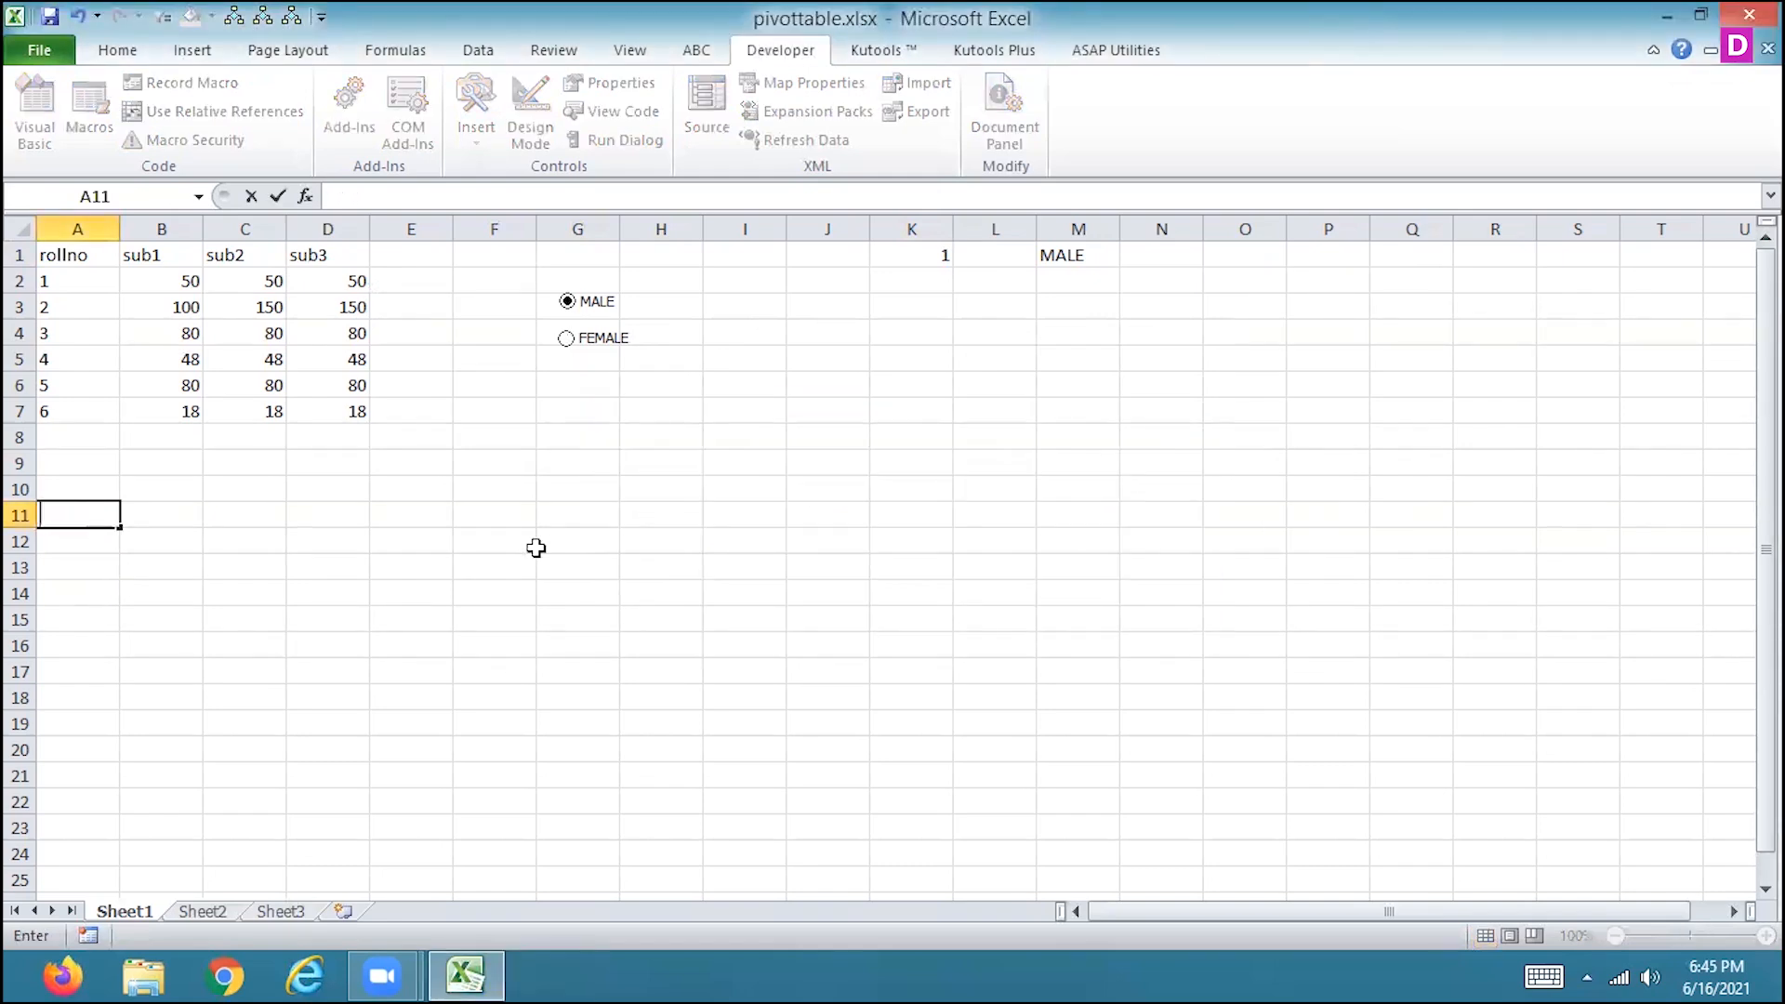
pyautogui.write('EMP_NAME')
pyautogui.press('Tab')
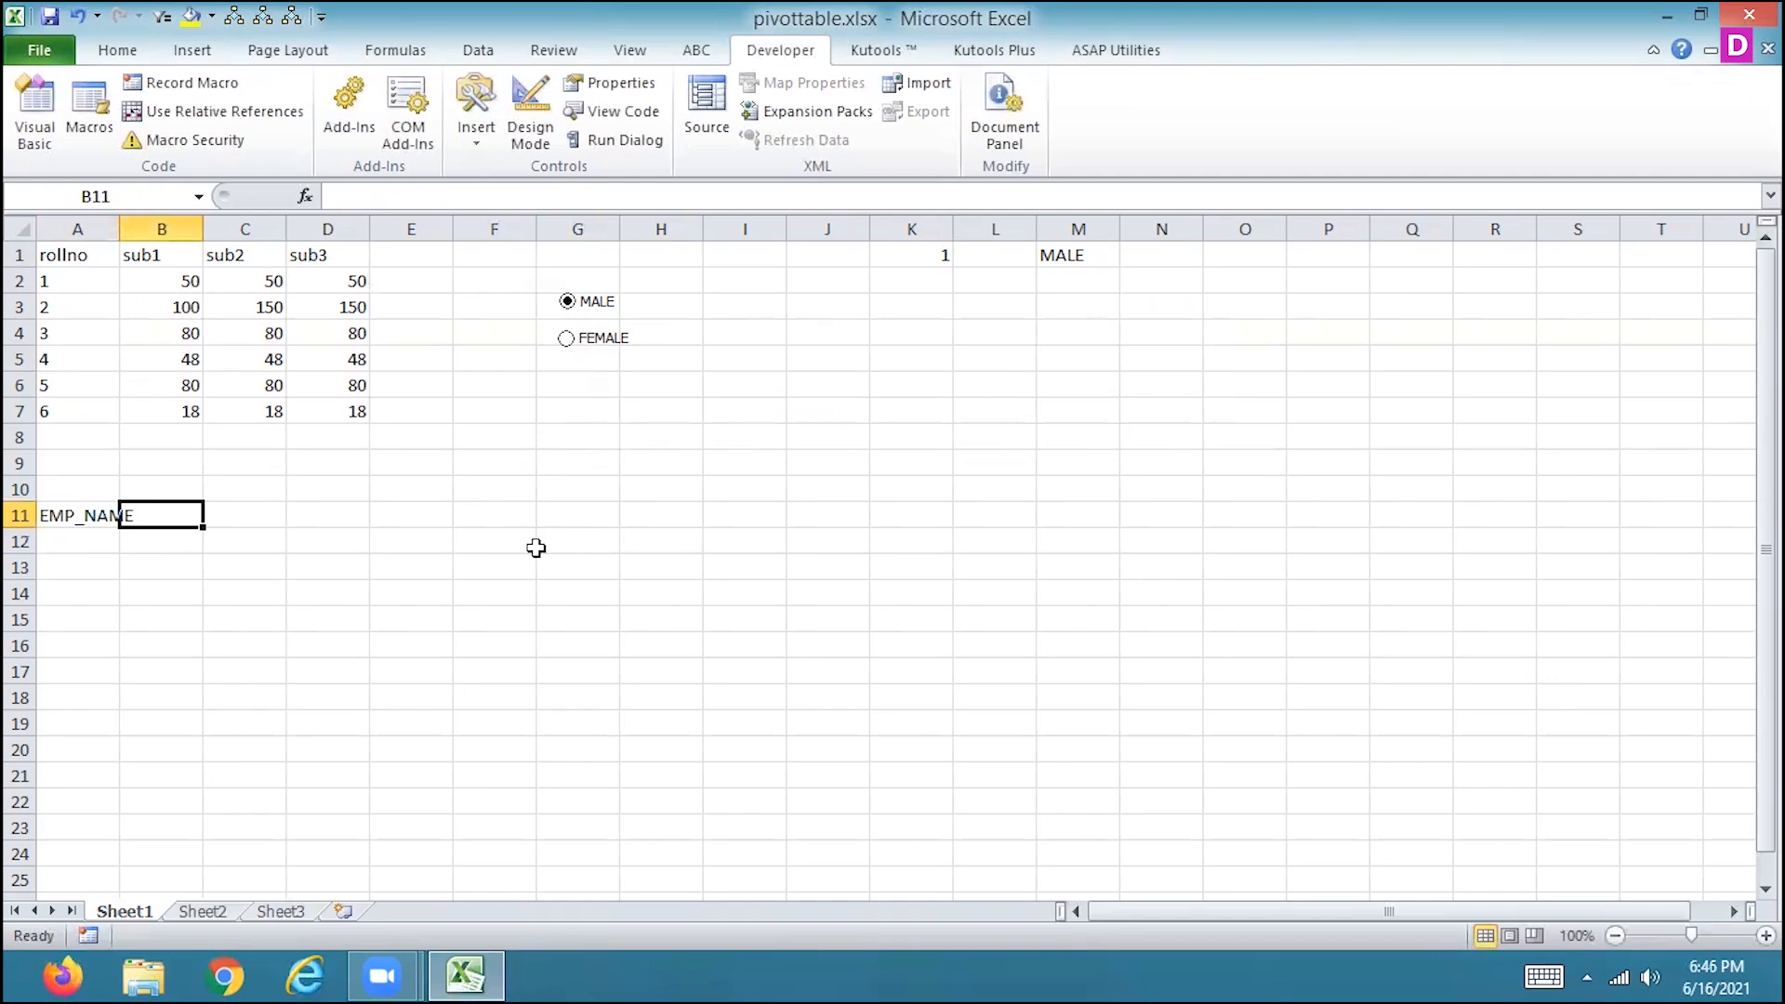
pyautogui.write('EMP')
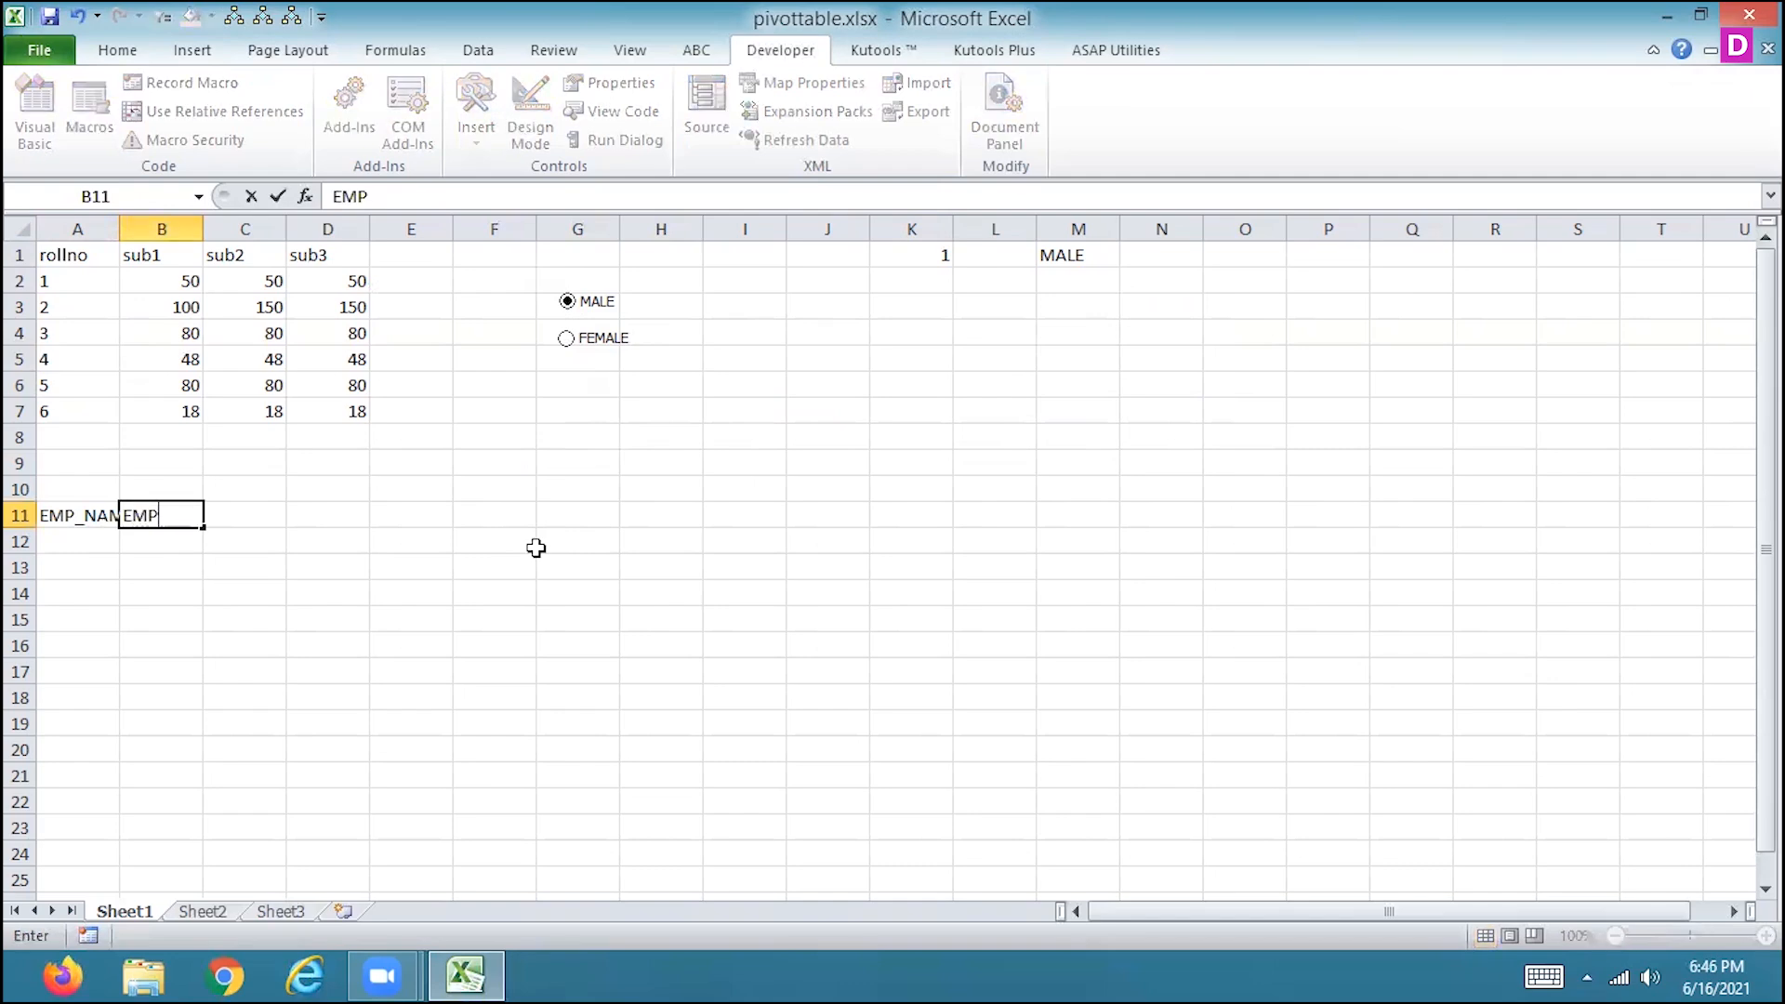
# Change the heading in cell A11 to EMP_ID.
pyautogui.press('Left')
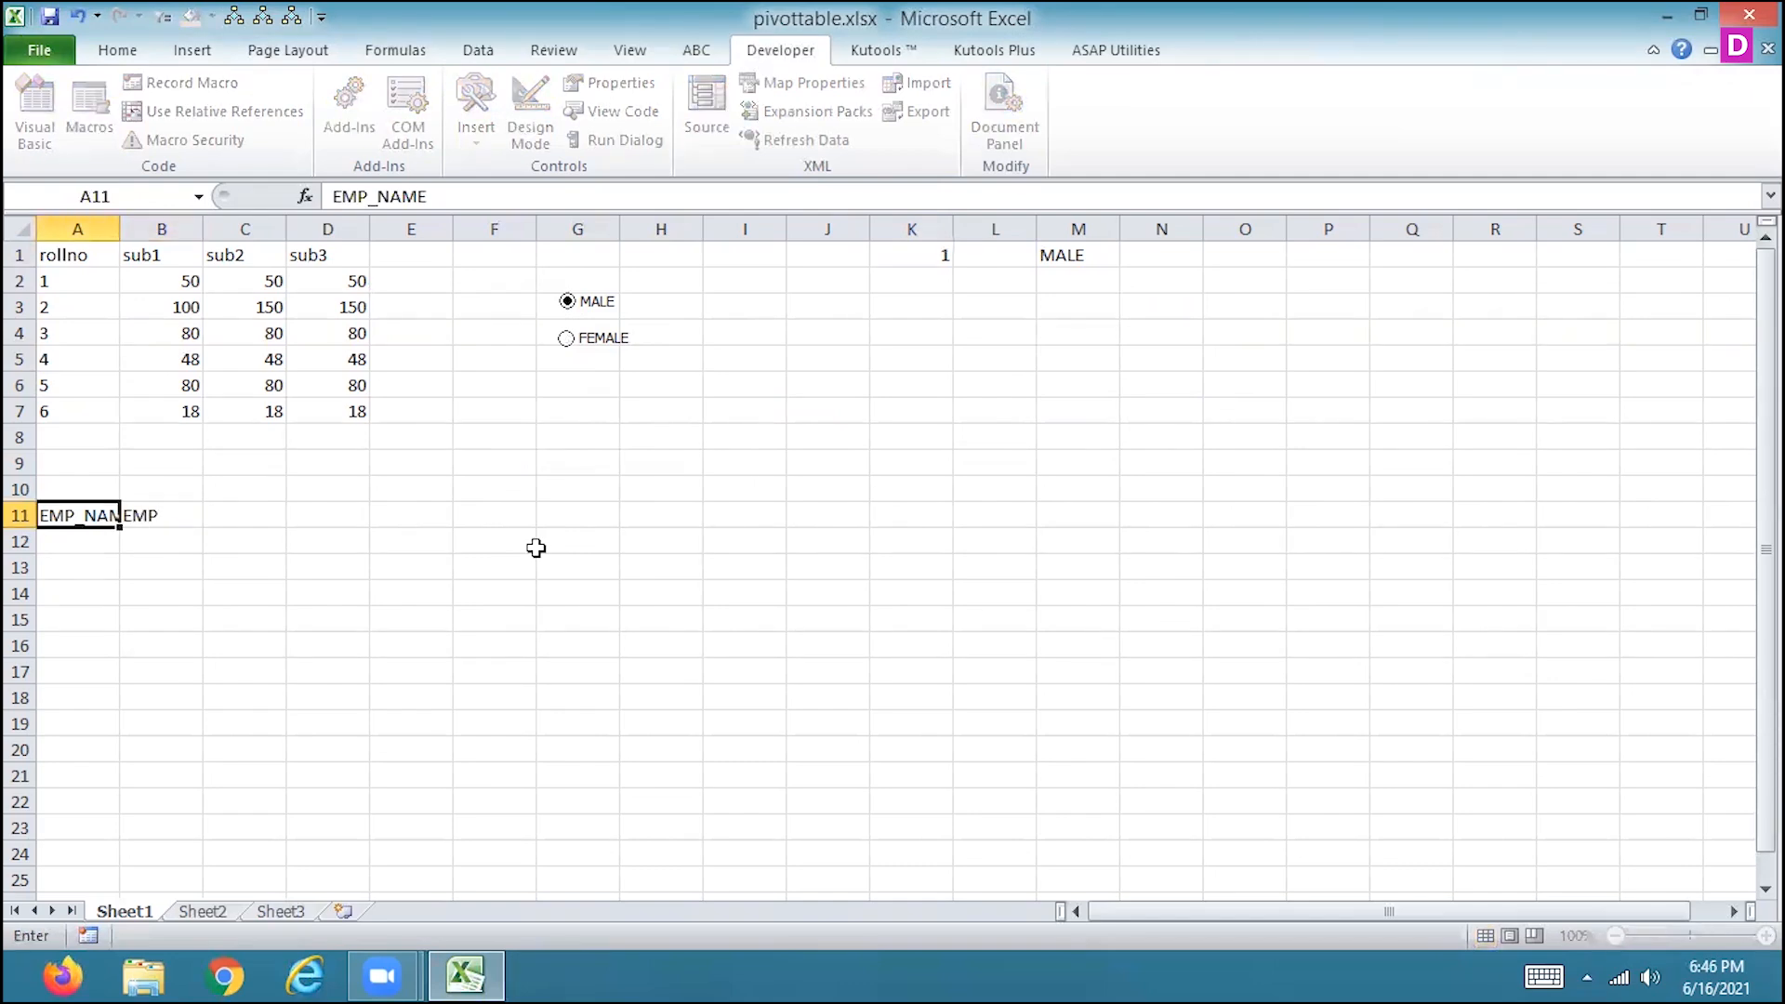
pyautogui.moveTo(444, 187); pyautogui.dragTo(377, 196)
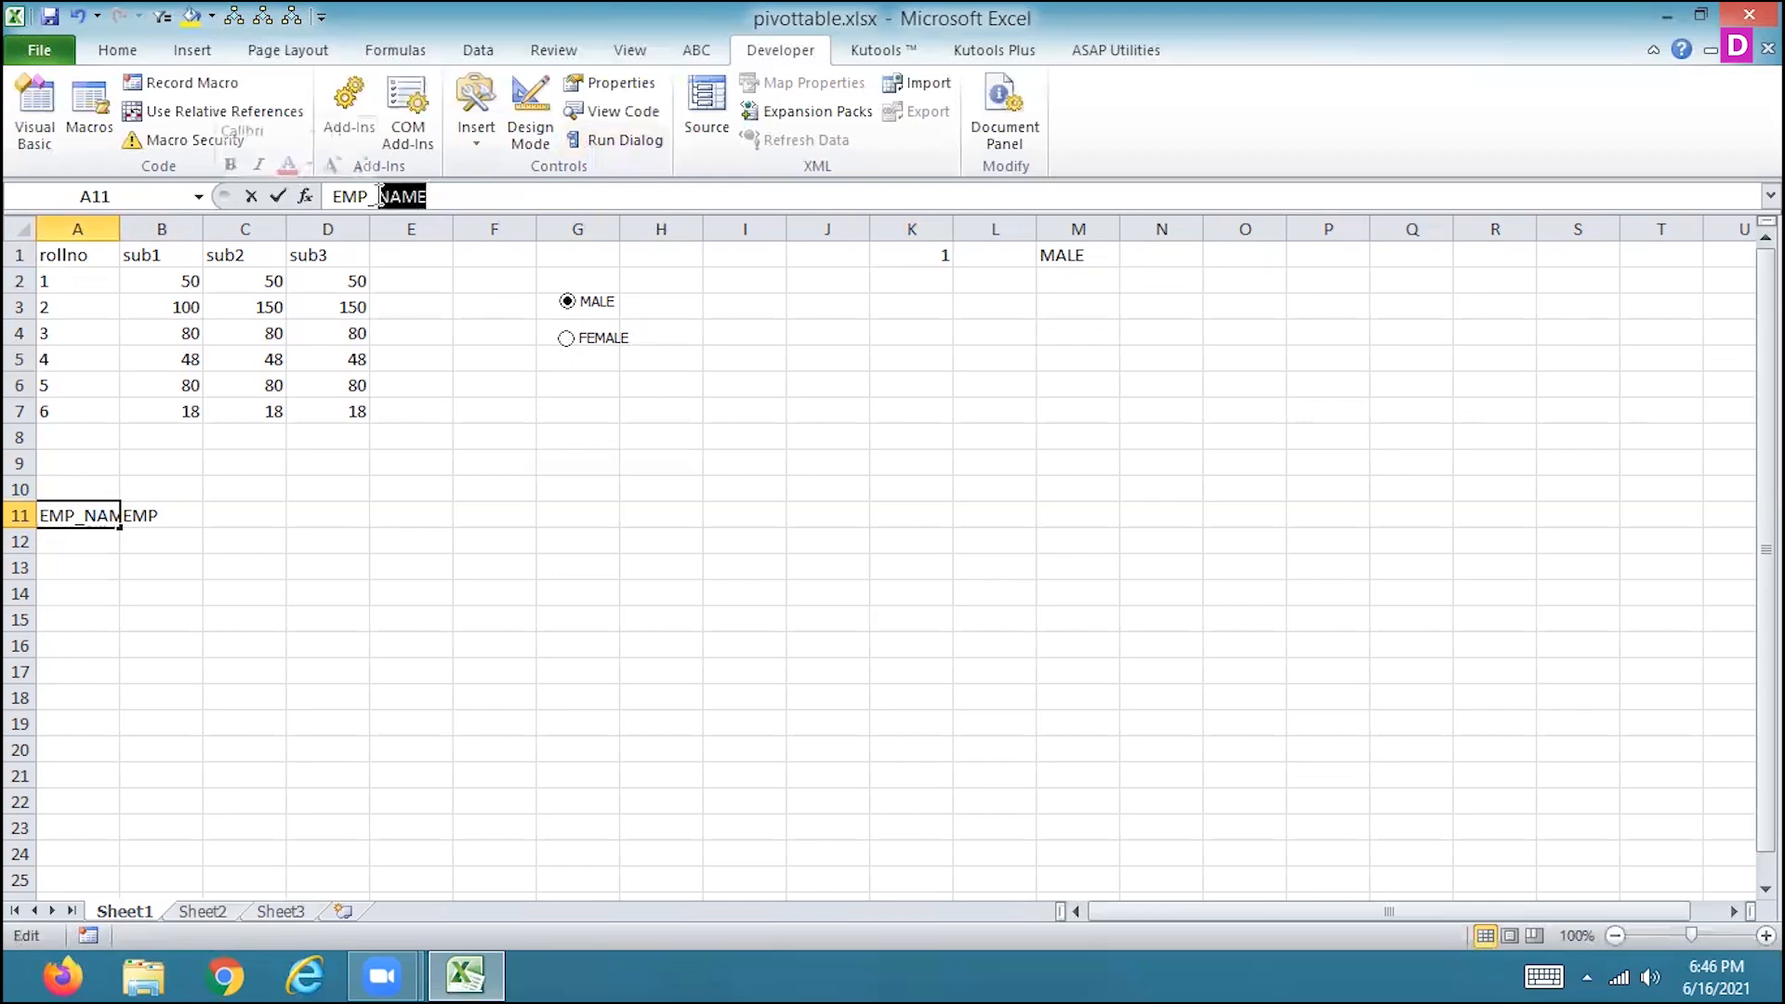
pyautogui.write('ID')
pyautogui.press('Tab')
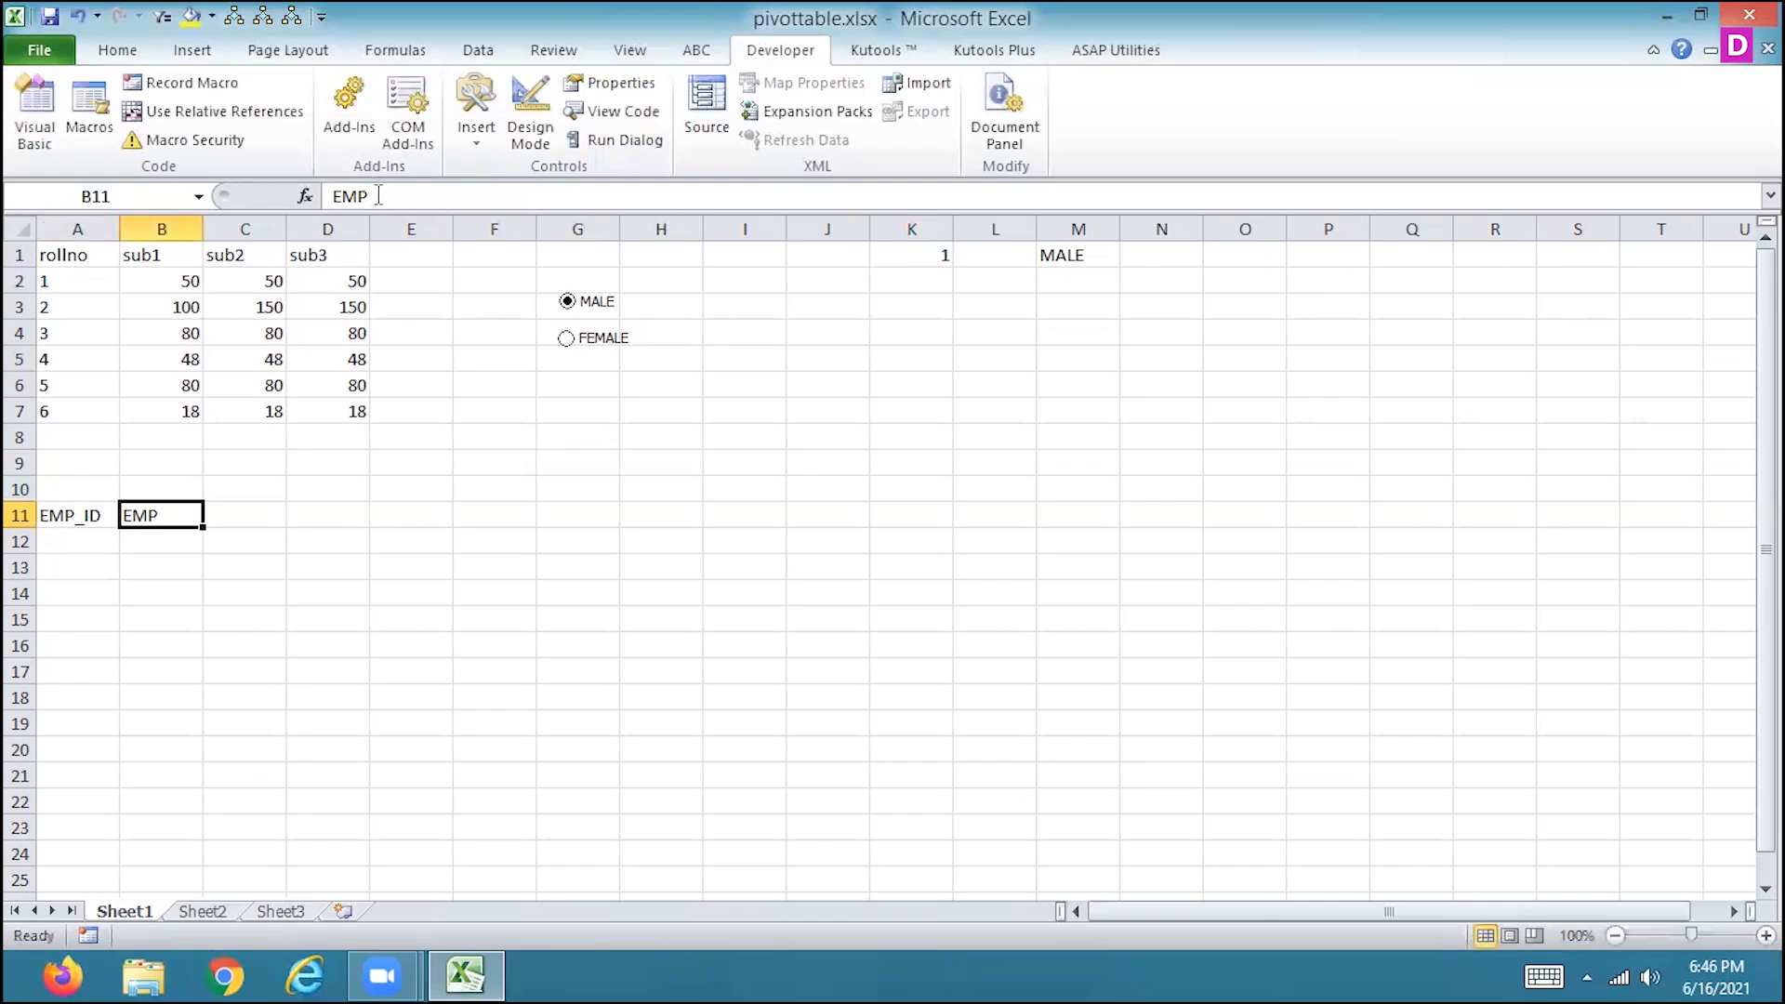
# Enter the headings EMP_NAME in cell B11 and EMP_SALARY in cell C11.
pyautogui.write('EMP_NAME')
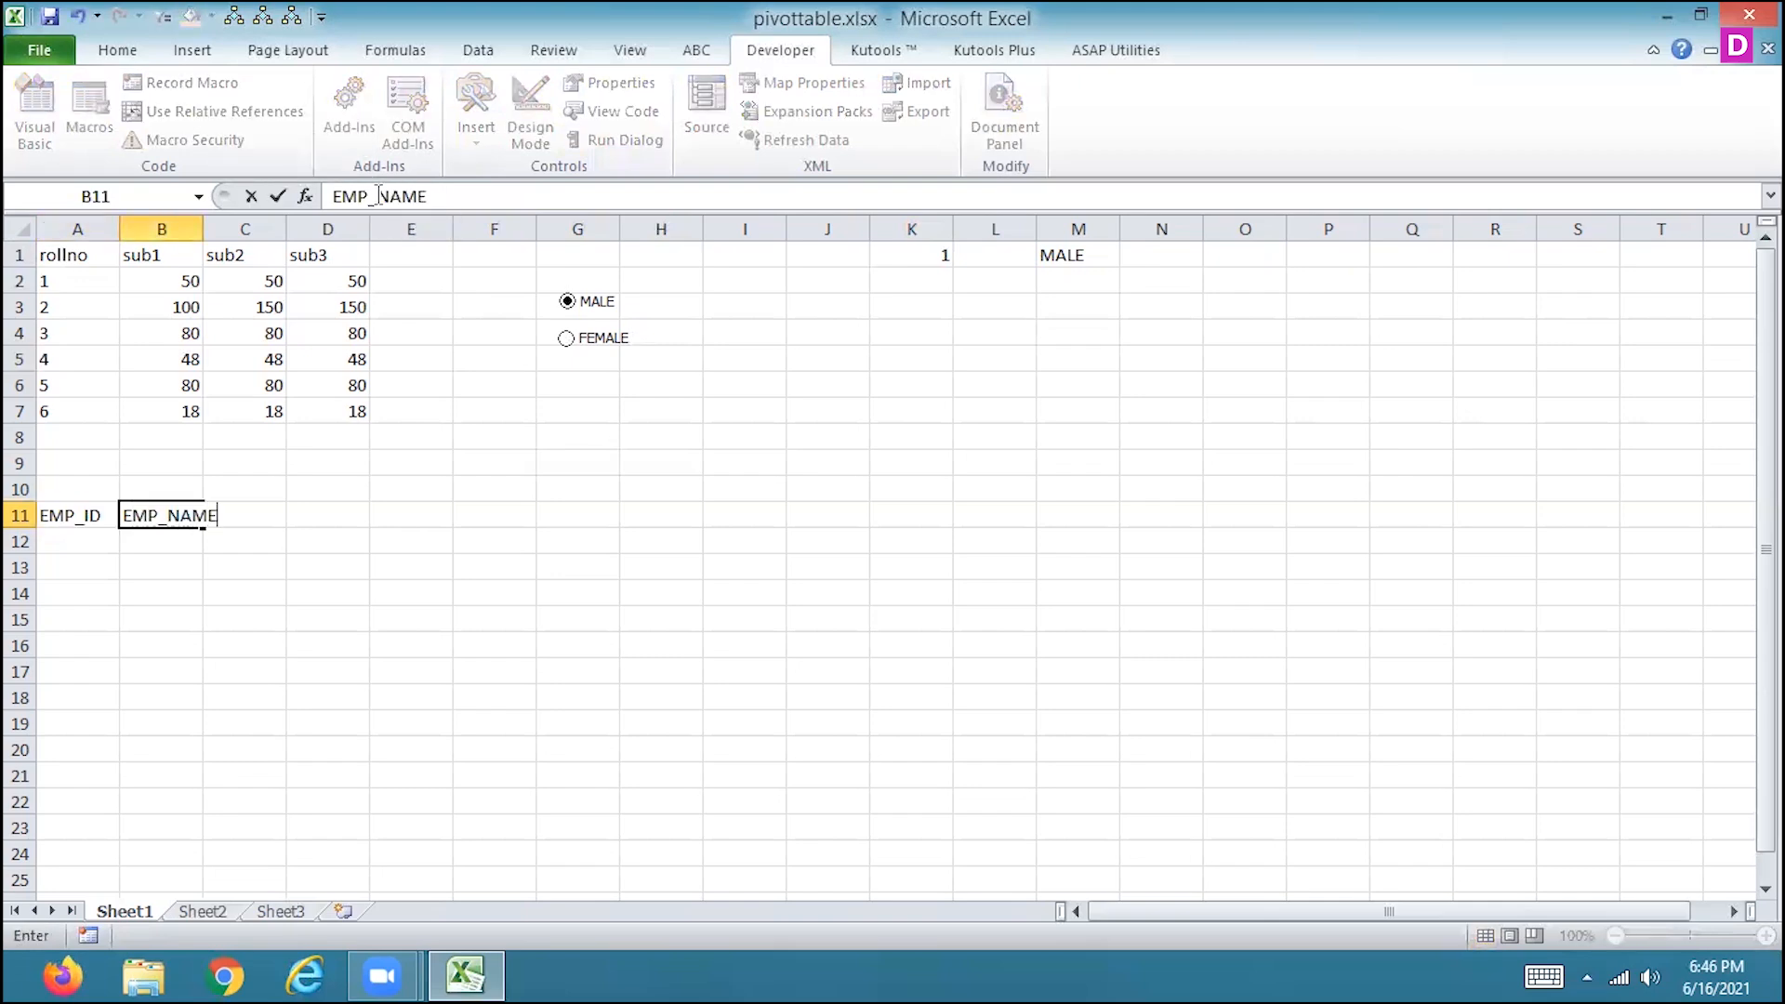
pyautogui.press('Tab')
pyautogui.write('EMP')
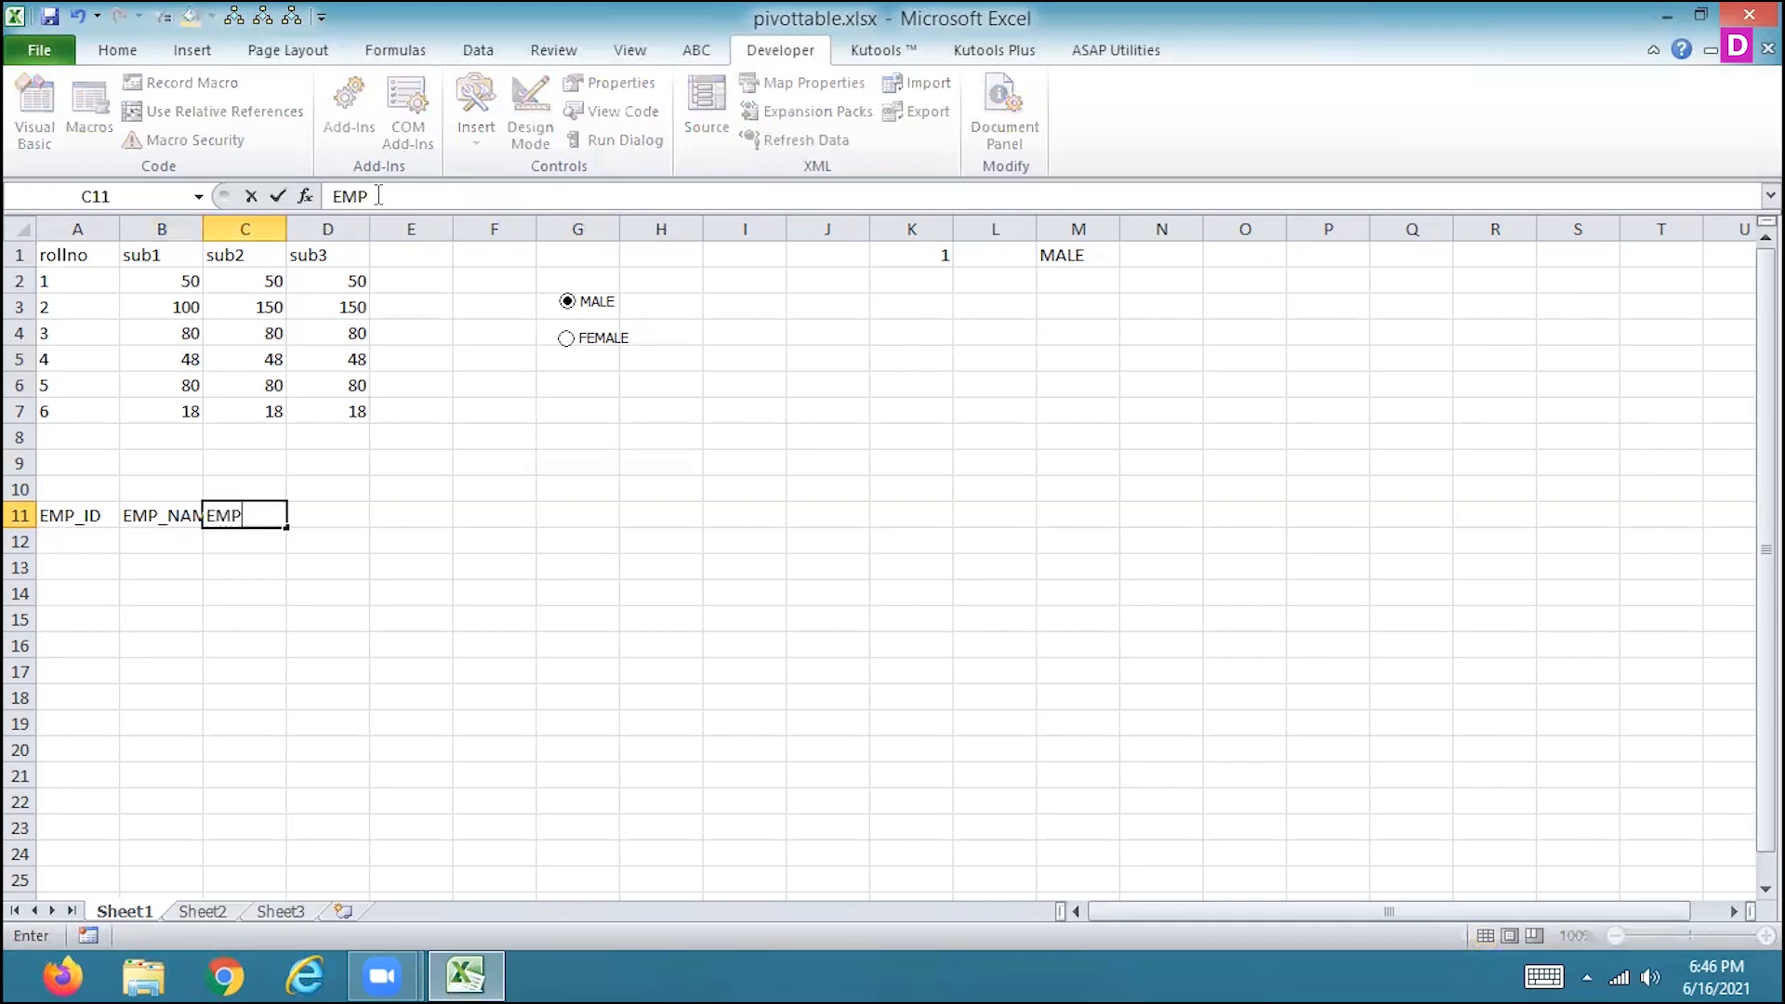
pyautogui.write('_SALARY')
pyautogui.press('Return')
# Widen columns B and C to fit their headings and enter the heading GENDER in cell D11.
pyautogui.press('Up')
pyautogui.press('Right')
pyautogui.press('Right')
pyautogui.press('Right')
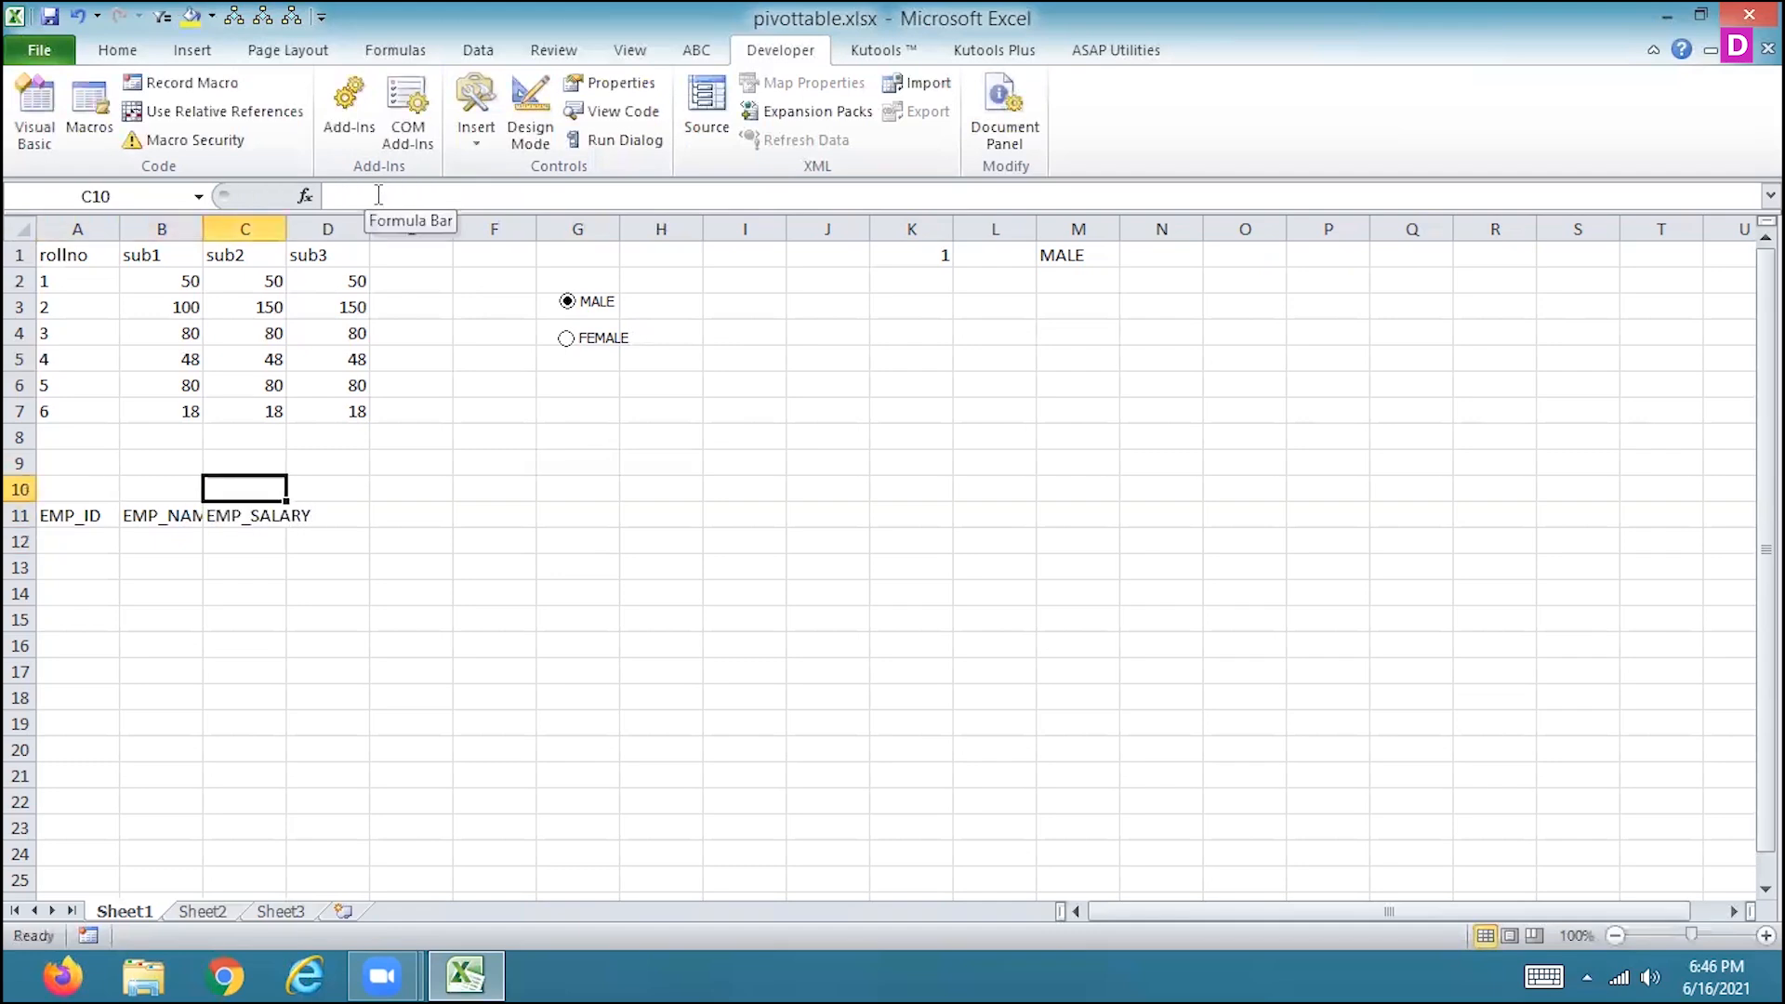
pyautogui.moveTo(203, 228); pyautogui.dragTo(405, 229)
pyautogui.write('GENDER')
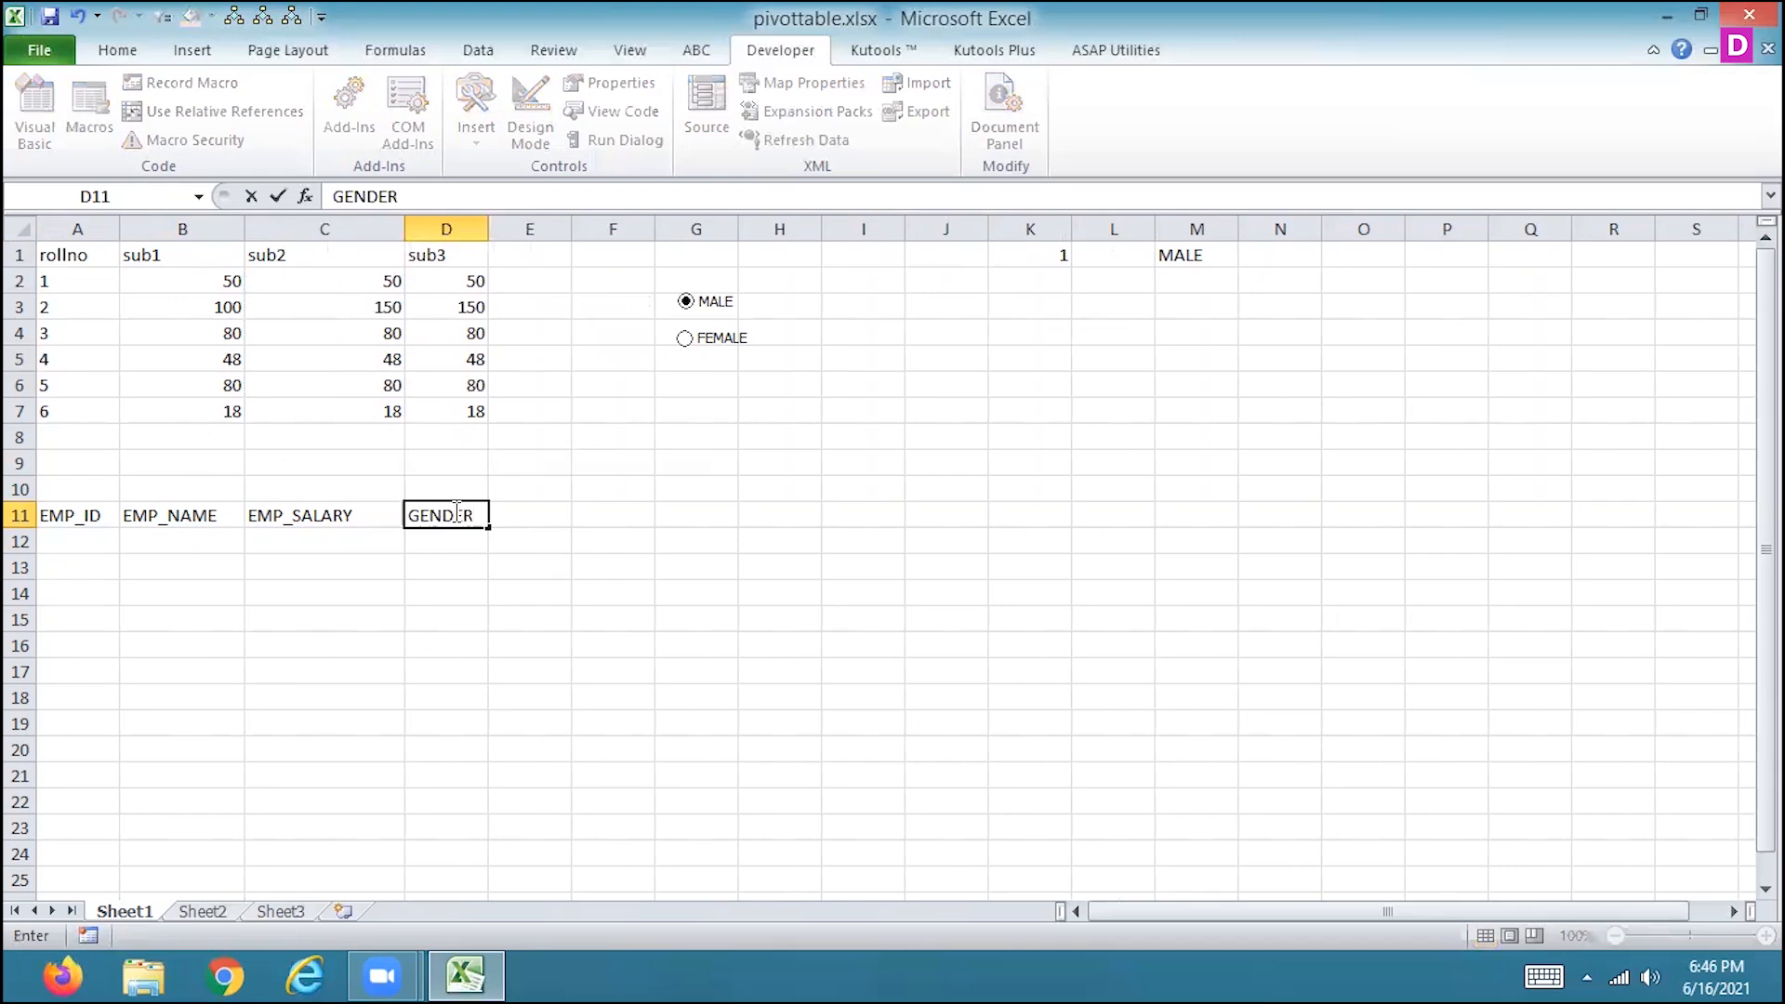
pyautogui.press('Return')
# Fill the EMP_ID column in A12:A17 with the numbers 1 to 6.
pyautogui.press('Home')
pyautogui.write('1')
pyautogui.press('Return')
pyautogui.write('2')
pyautogui.press('Return')
pyautogui.write('3')
pyautogui.press('Return')
pyautogui.write('4')
pyautogui.press('Return')
pyautogui.write('5')
pyautogui.press('Return')
pyautogui.write('6')
pyautogui.press('Return')
# Fill the EMP_NAME column in B12:B17 with A, V, B, T, Q and Y.
pyautogui.click(181, 539)
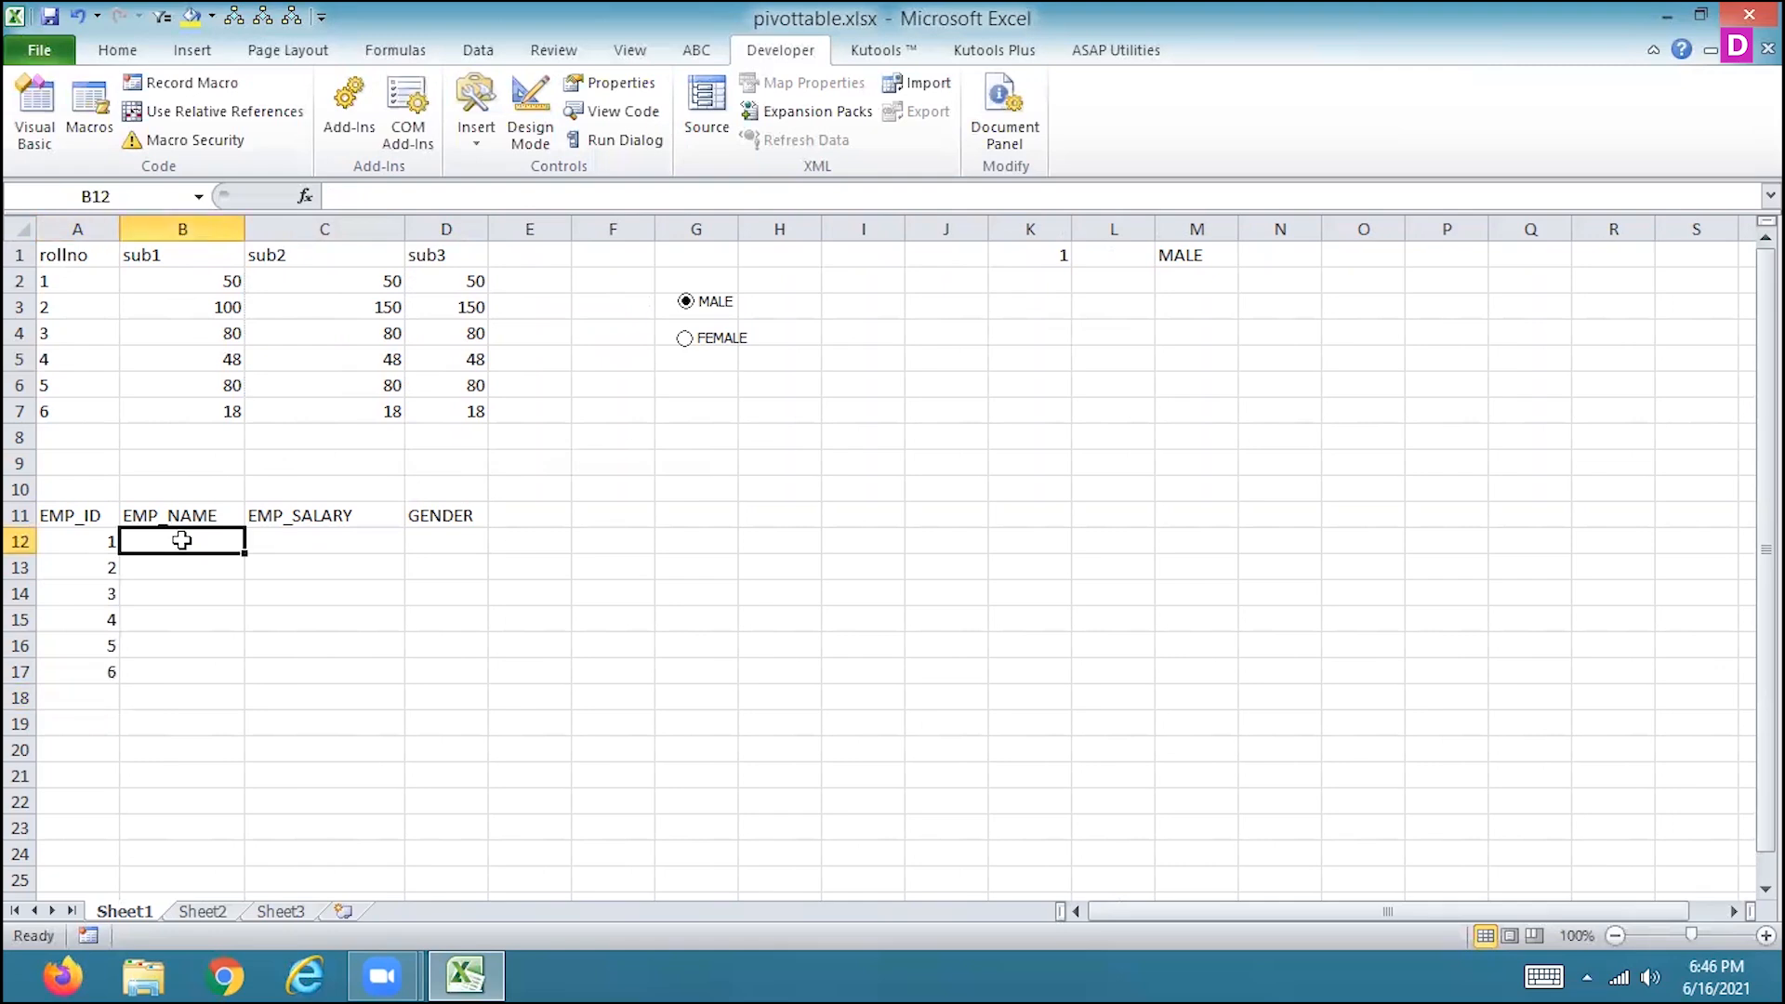
pyautogui.write('A')
pyautogui.press('Return')
pyautogui.write('V')
pyautogui.press('Return')
pyautogui.write('B')
pyautogui.press('Return')
pyautogui.write('T')
pyautogui.press('Return')
pyautogui.press('Return')
pyautogui.write('Y')
pyautogui.press('Up')
pyautogui.write('IDBI EXCEL FILE\\')
pyautogui.press('BackSpace')
pyautogui.press('BackSpace')
pyautogui.press('BackSpace')
pyautogui.press('BackSpace')
pyautogui.press('BackSpace')
pyautogui.press('BackSpace')
pyautogui.press('BackSpace')
pyautogui.press('BackSpace')
pyautogui.press('BackSpace')
pyautogui.press('BackSpace')
pyautogui.press('BackSpace')
pyautogui.press('BackSpace')
pyautogui.press('BackSpace')
pyautogui.press('BackSpace')
pyautogui.press('BackSpace')
pyautogui.press('BackSpace')
pyautogui.write('Q')
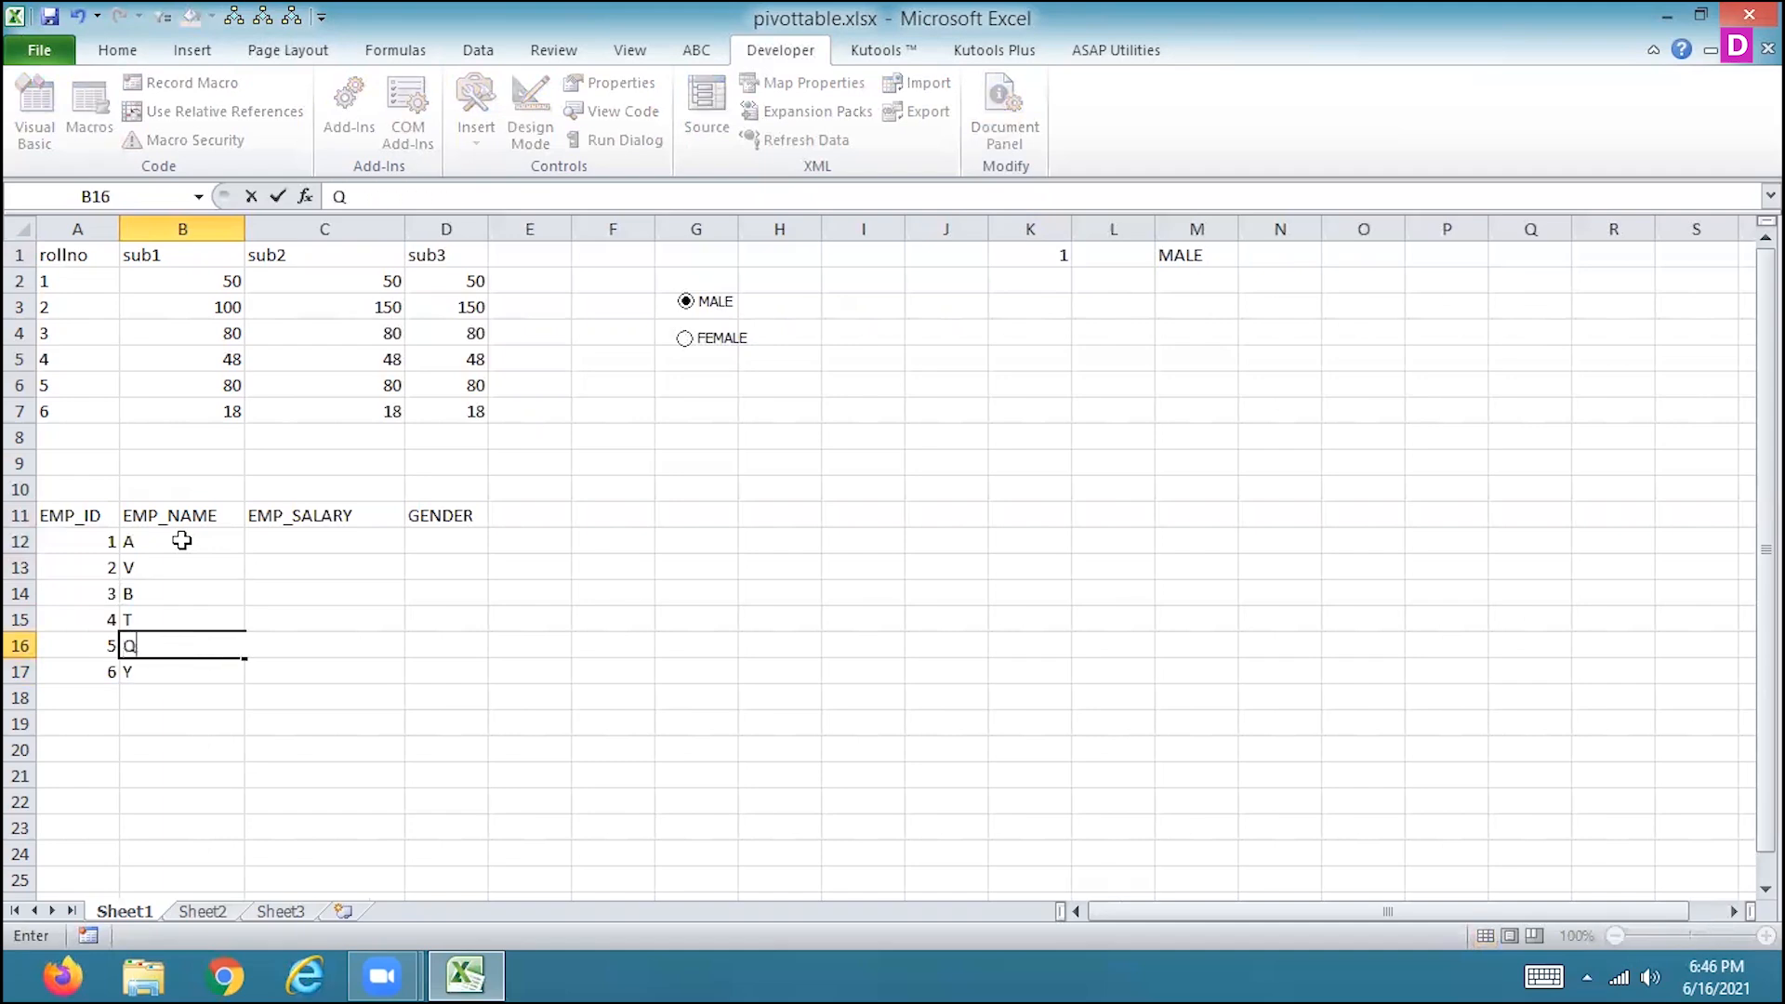
pyautogui.press('Return')
# Fill the EMP_SALARY column in C12:C17 with 120000, 180000, 160000, 170000, 190000 and 200000.
pyautogui.press('Up')
pyautogui.press('Up')
pyautogui.press('Up')
pyautogui.press('Up')
pyautogui.press('Up')
pyautogui.press('Right')
pyautogui.write('120000')
pyautogui.press('Return')
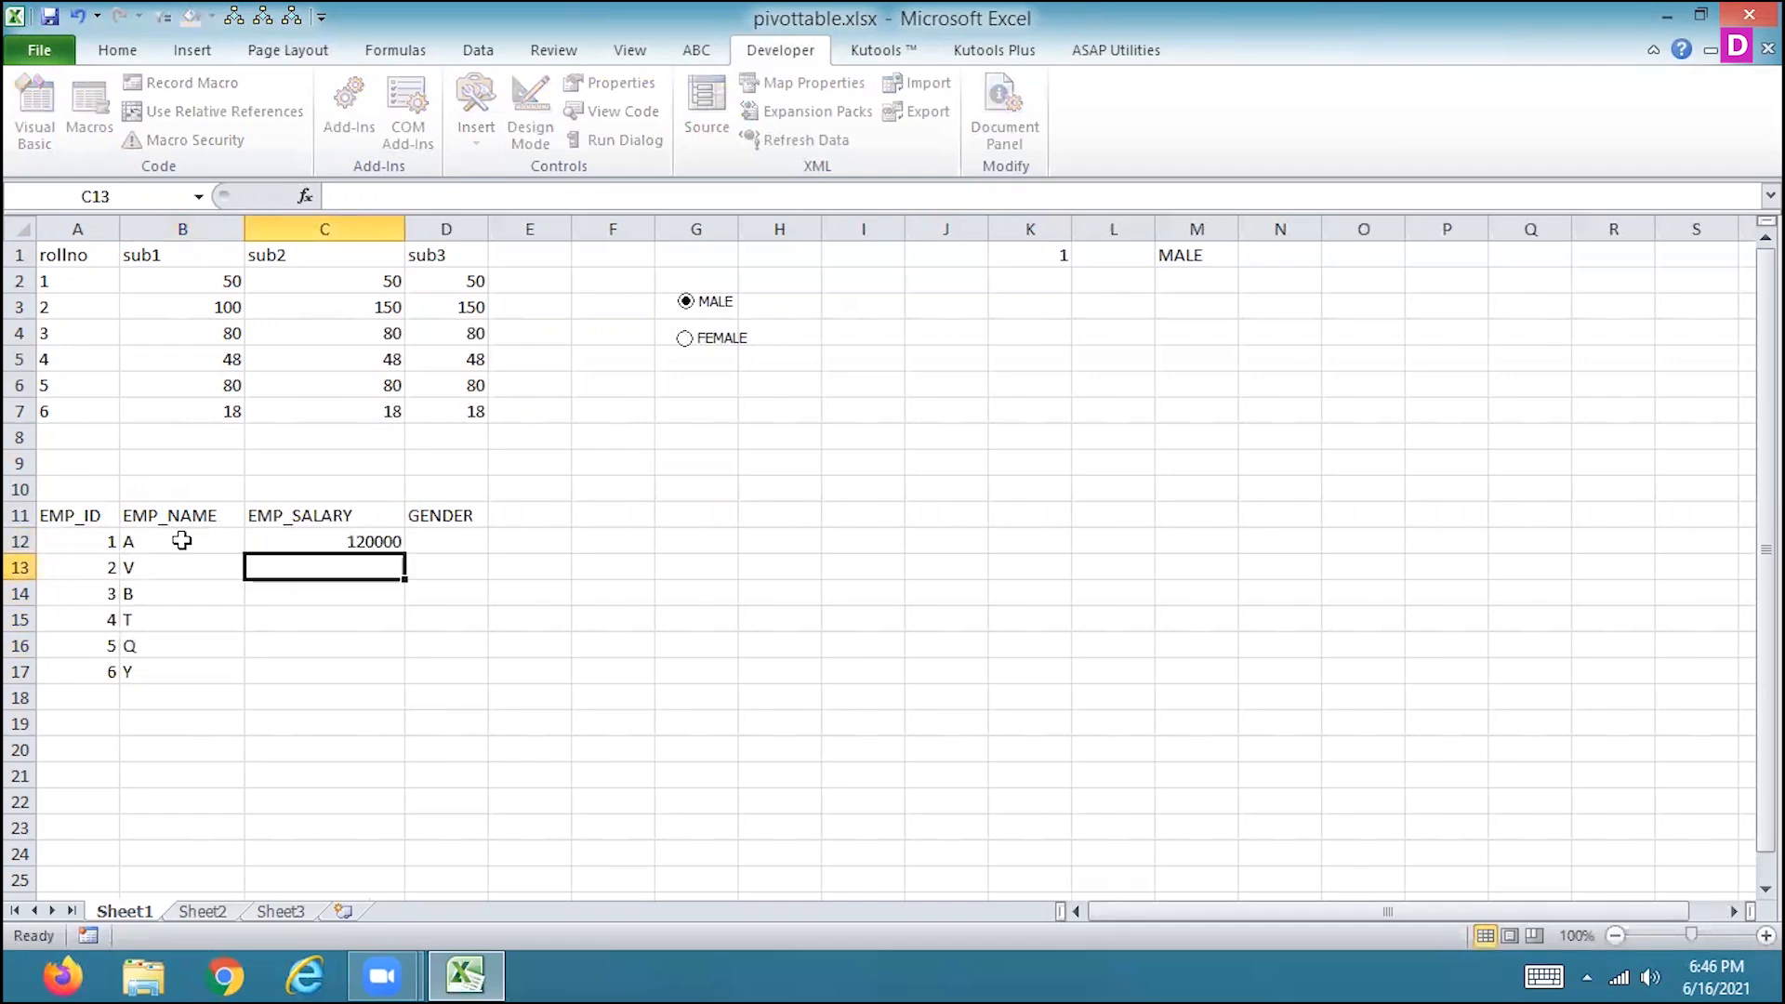
pyautogui.write('180000')
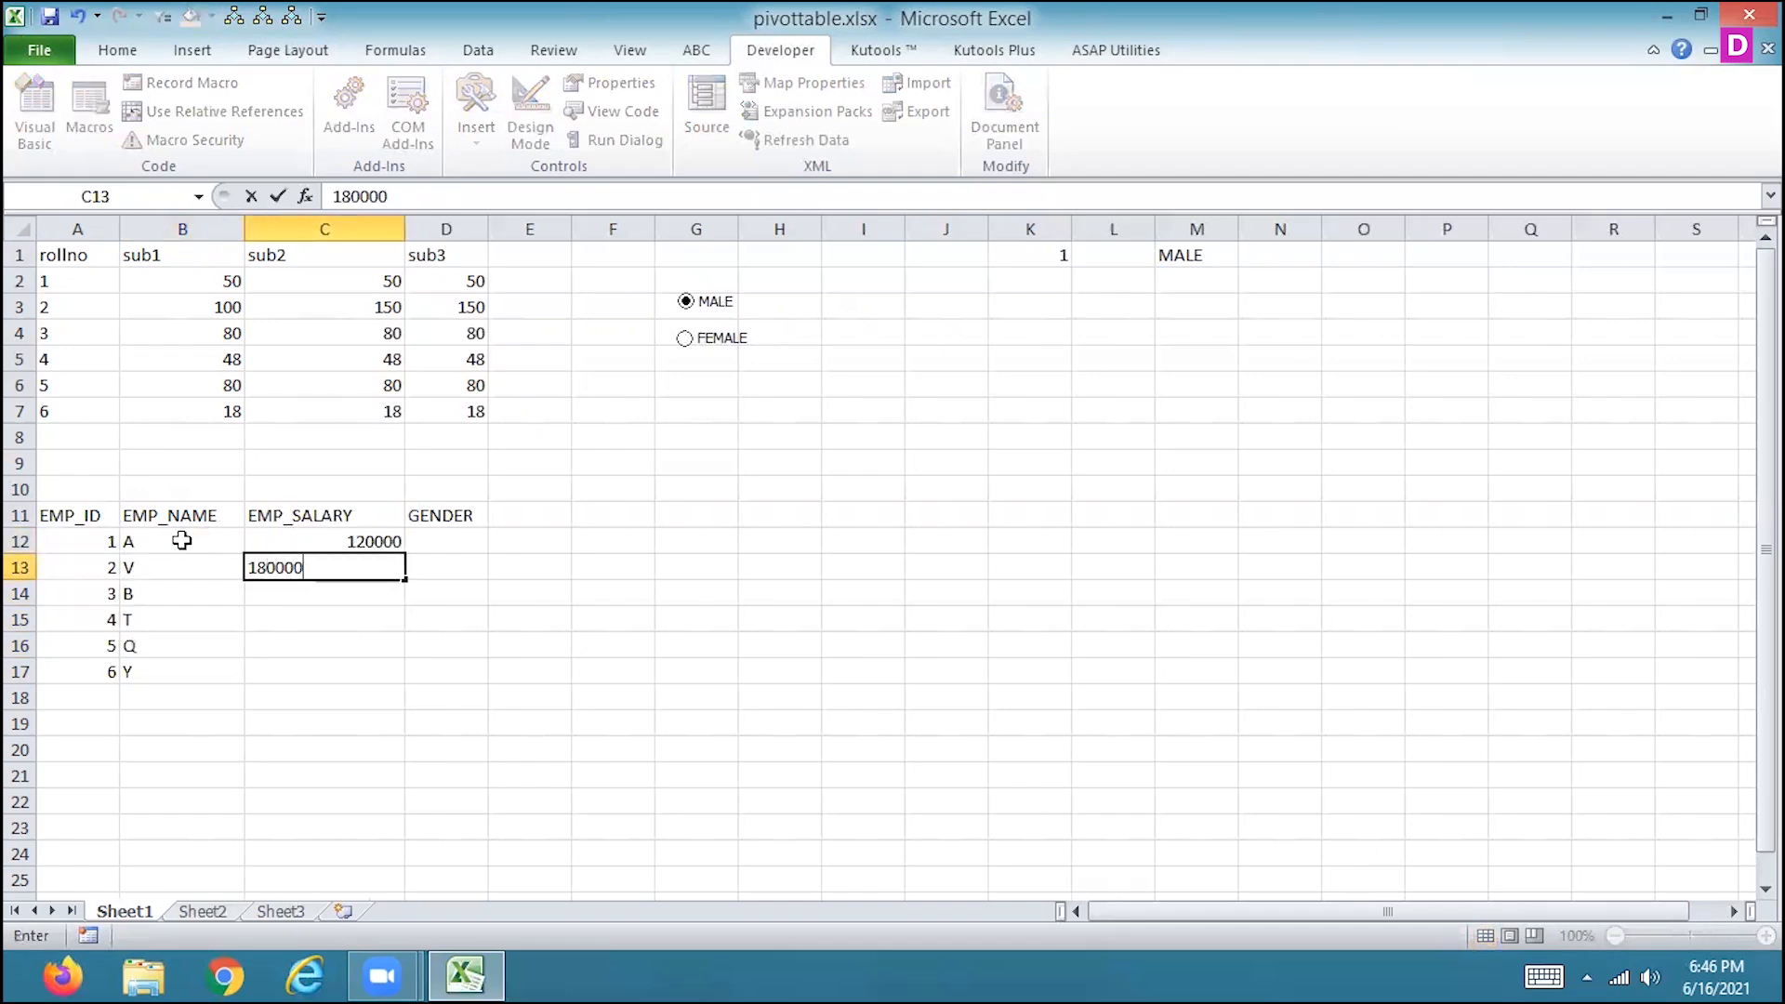
pyautogui.press('Return')
pyautogui.write('160000')
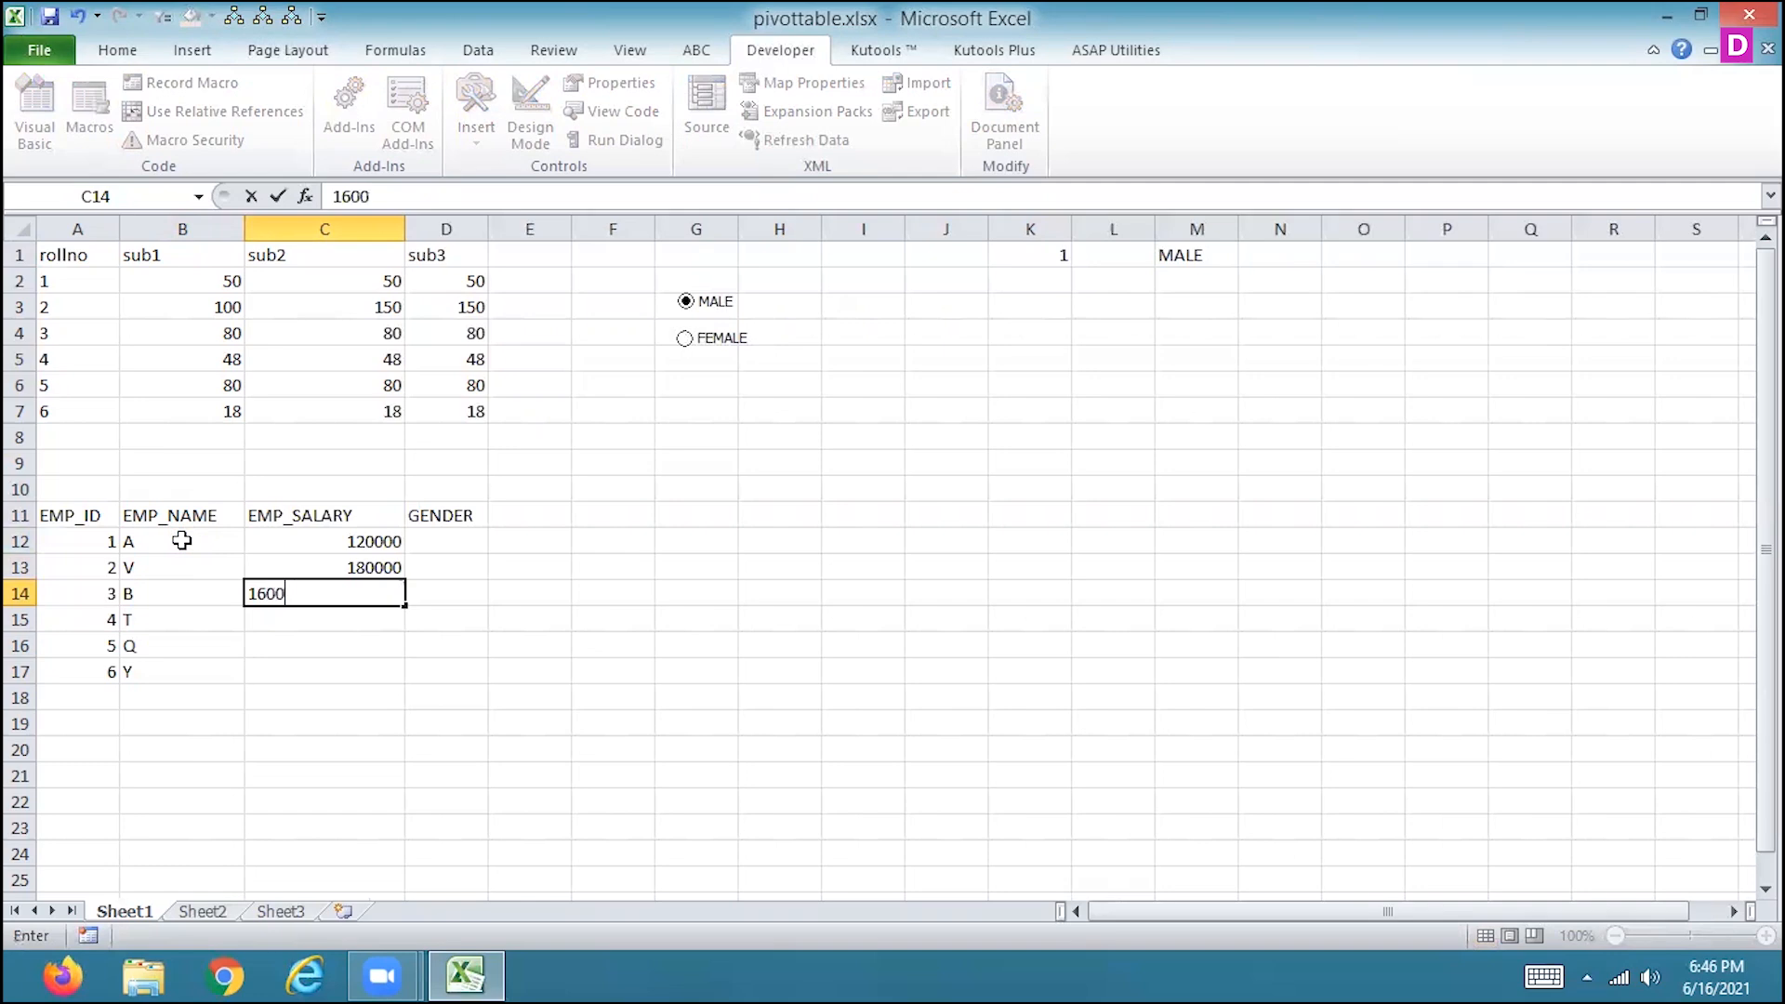
pyautogui.press('Return')
pyautogui.write('170000')
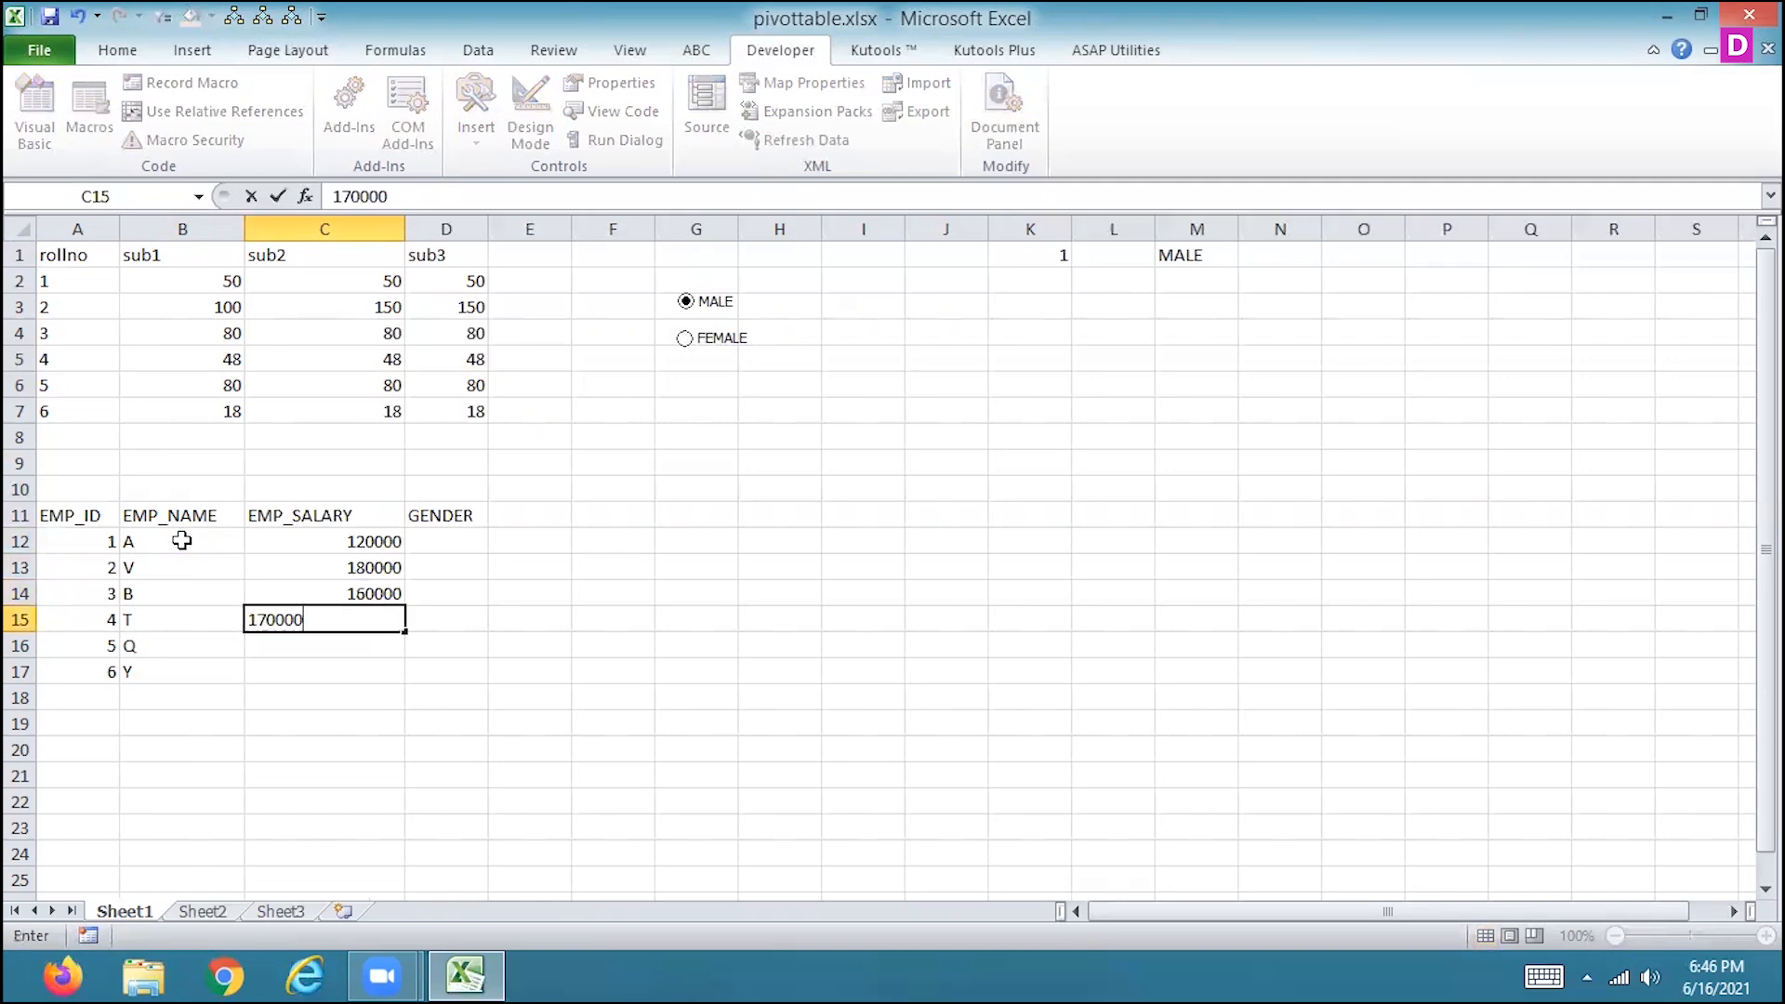
pyautogui.press('Return')
pyautogui.write('190000')
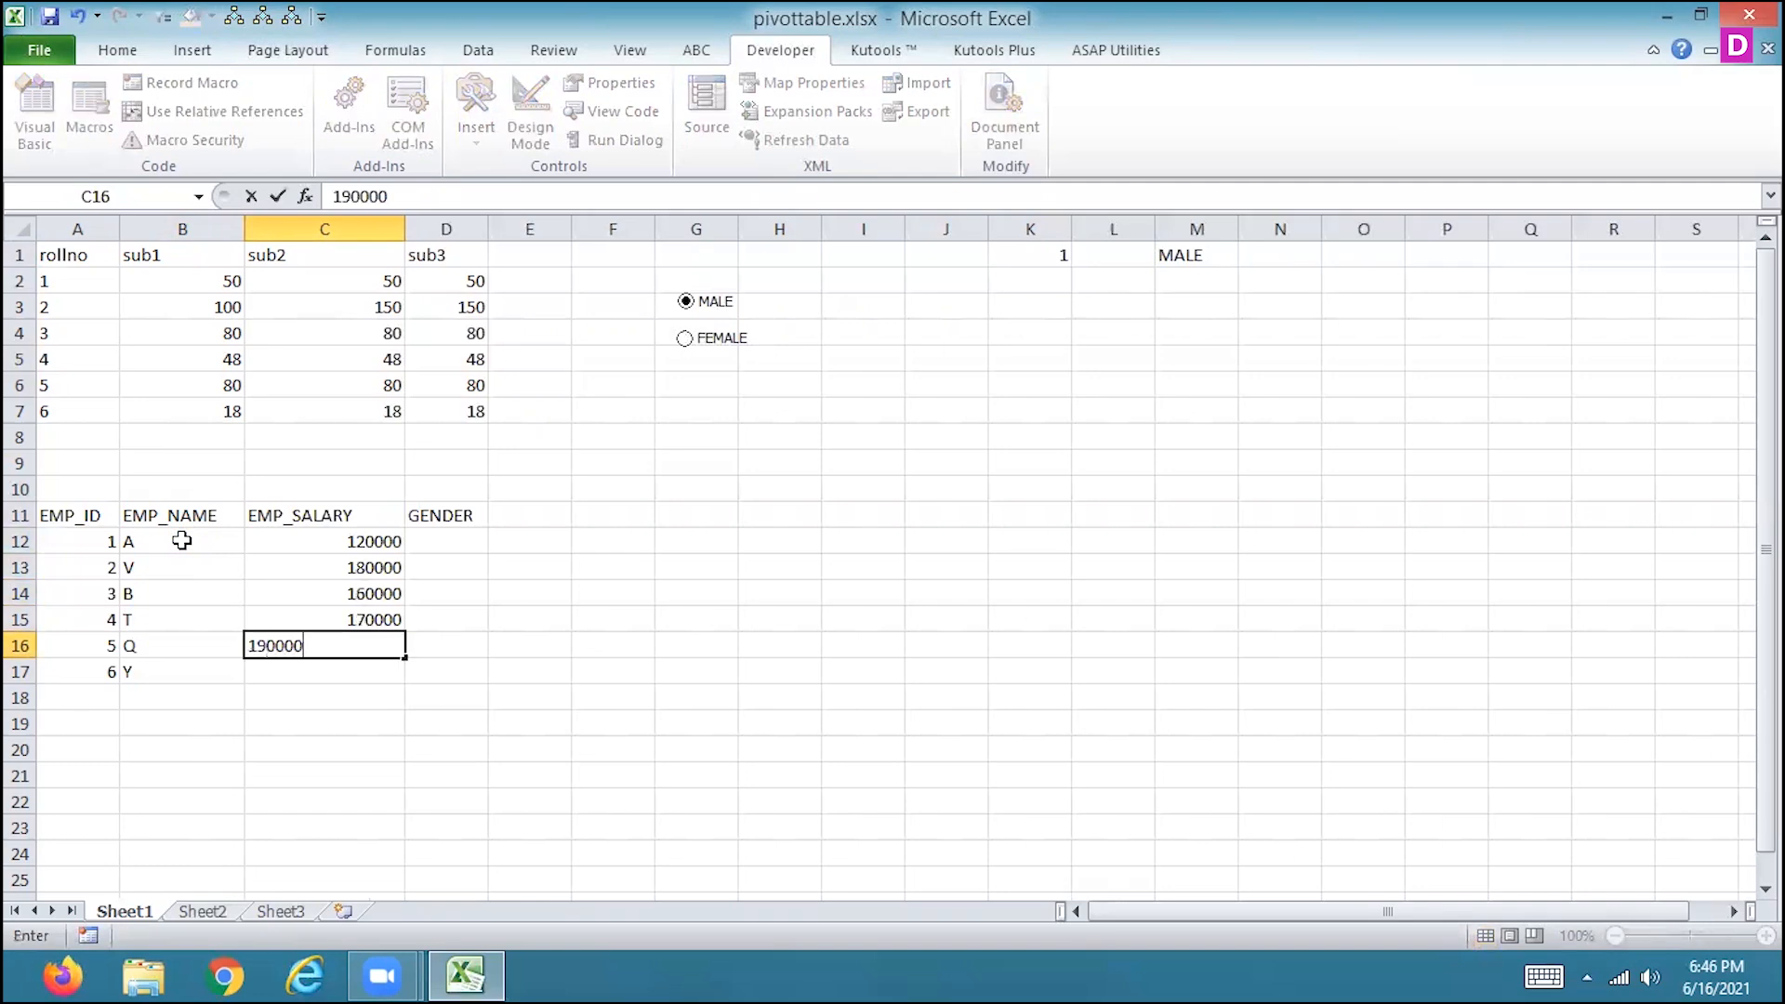
pyautogui.press('Return')
pyautogui.write('200000')
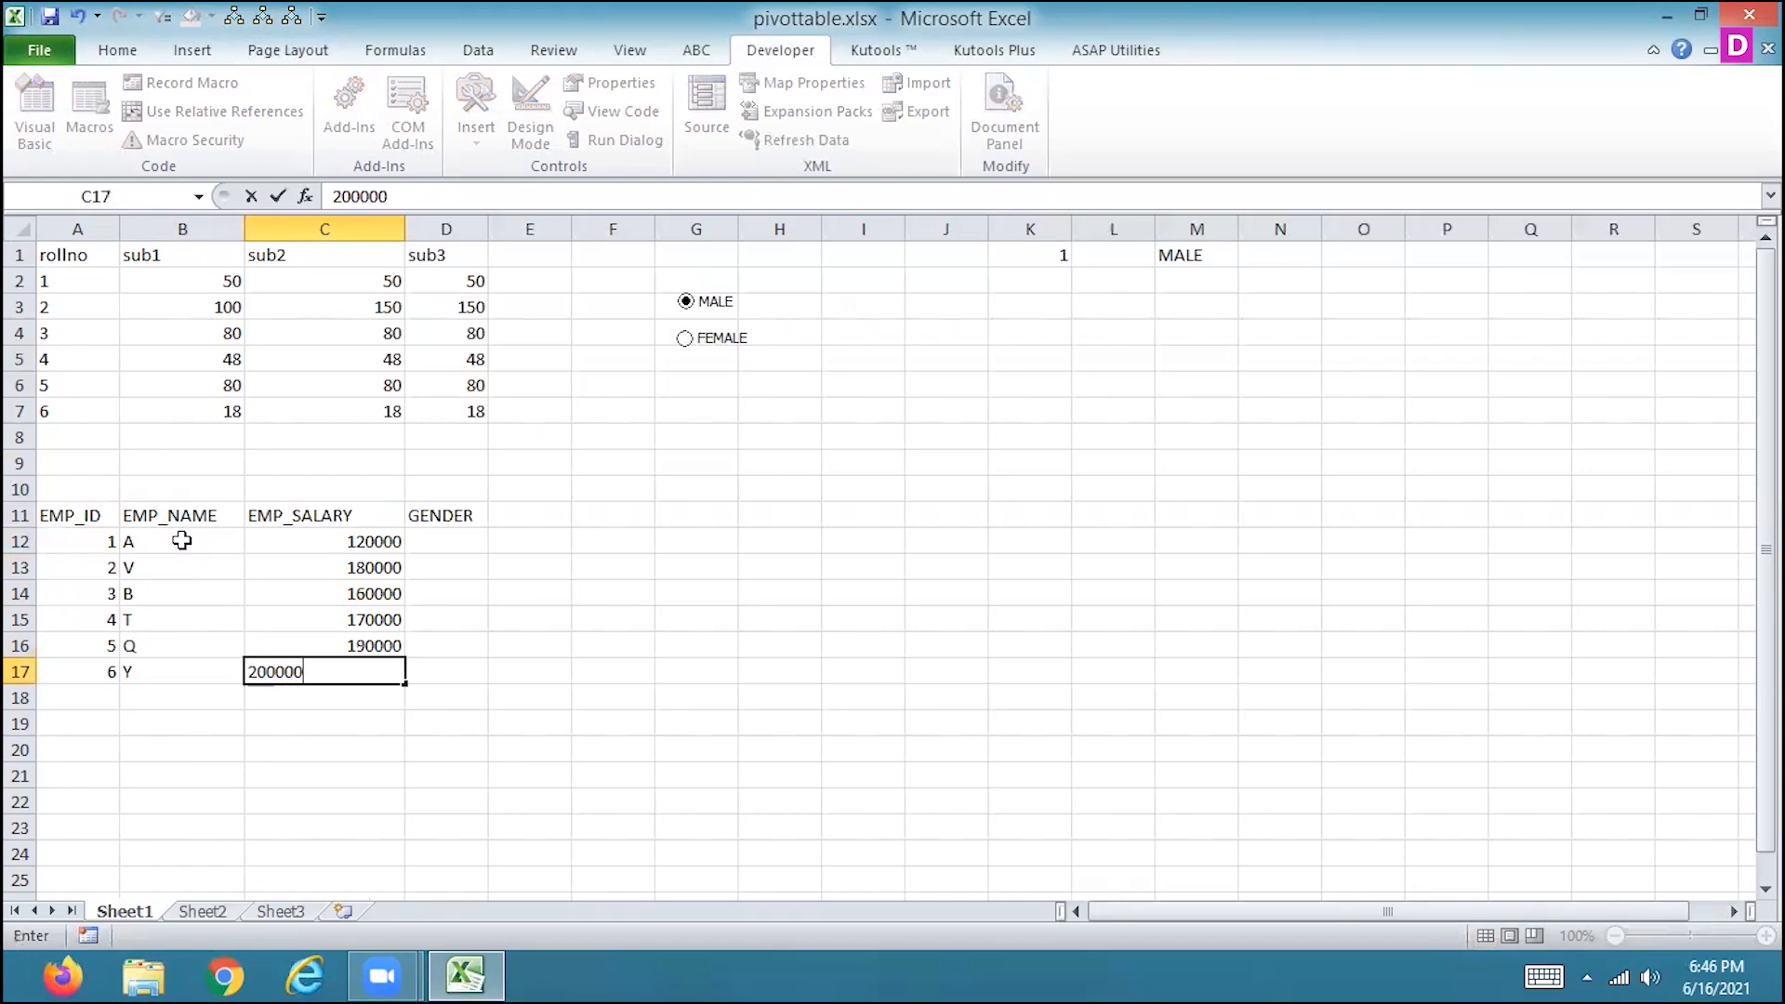
pyautogui.press('Return')
pyautogui.press('Up')
pyautogui.press('Up')
pyautogui.press('Up')
pyautogui.press('Up')
pyautogui.press('Up')
pyautogui.press('Up')
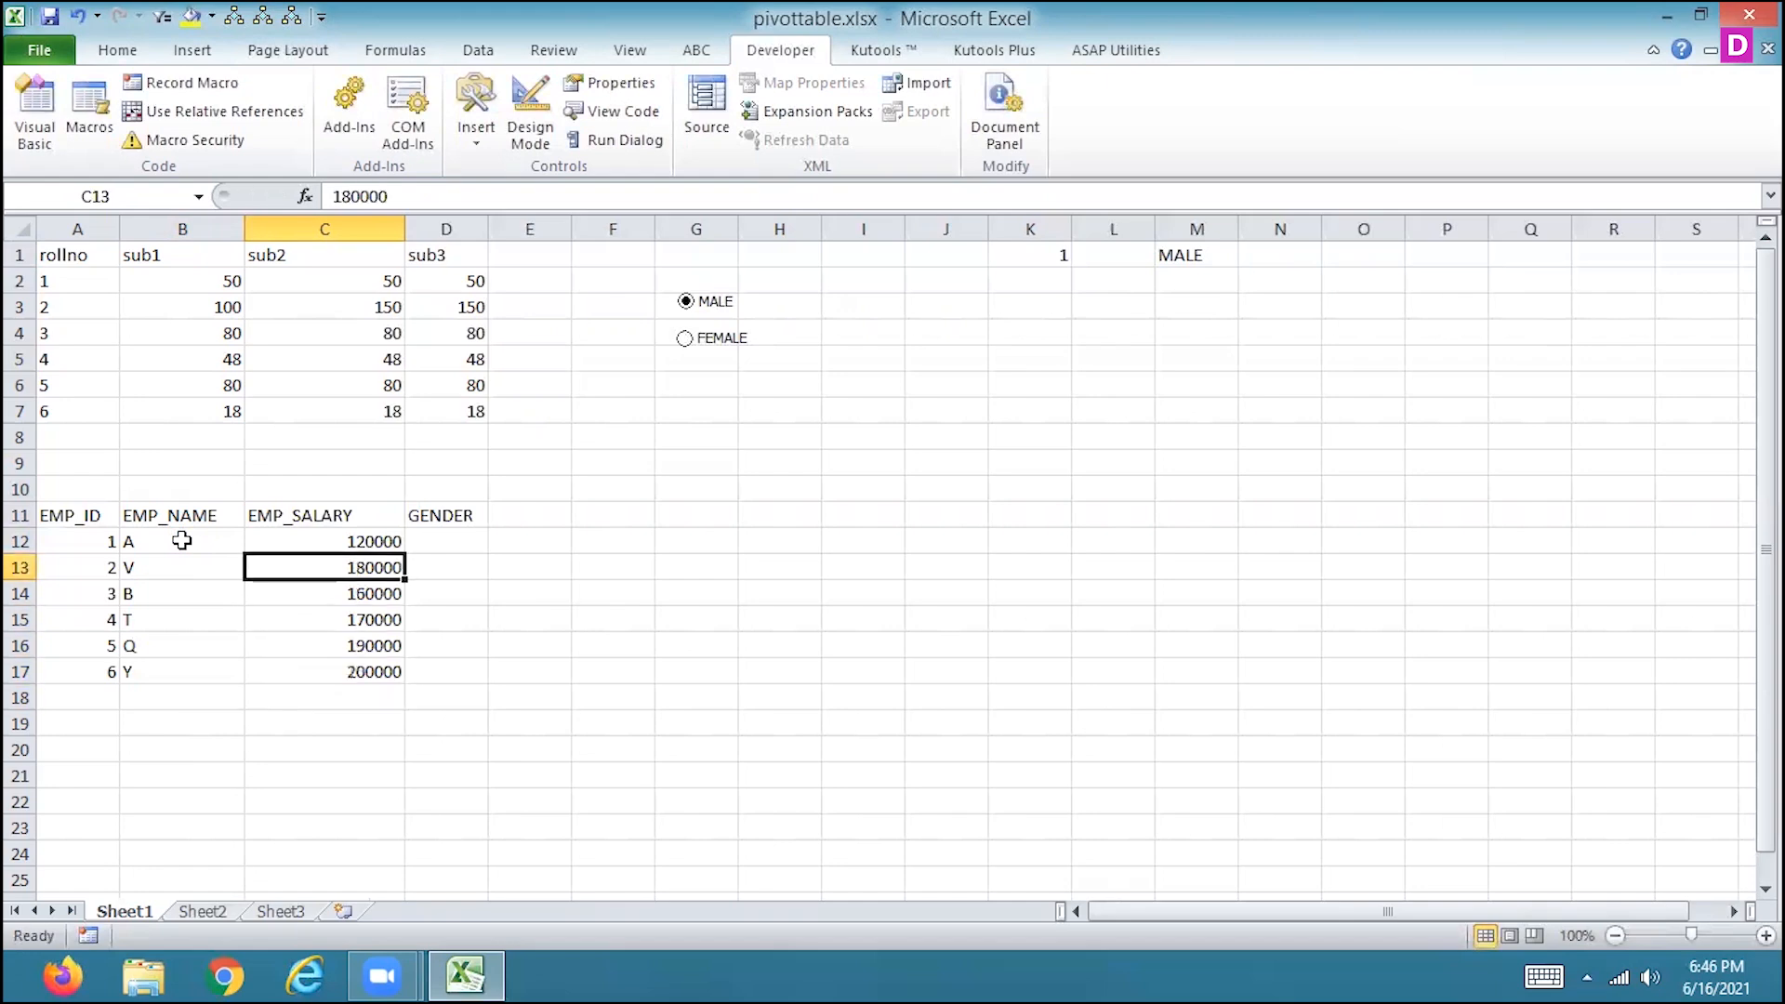
pyautogui.press('Right')
pyautogui.write('MALE')
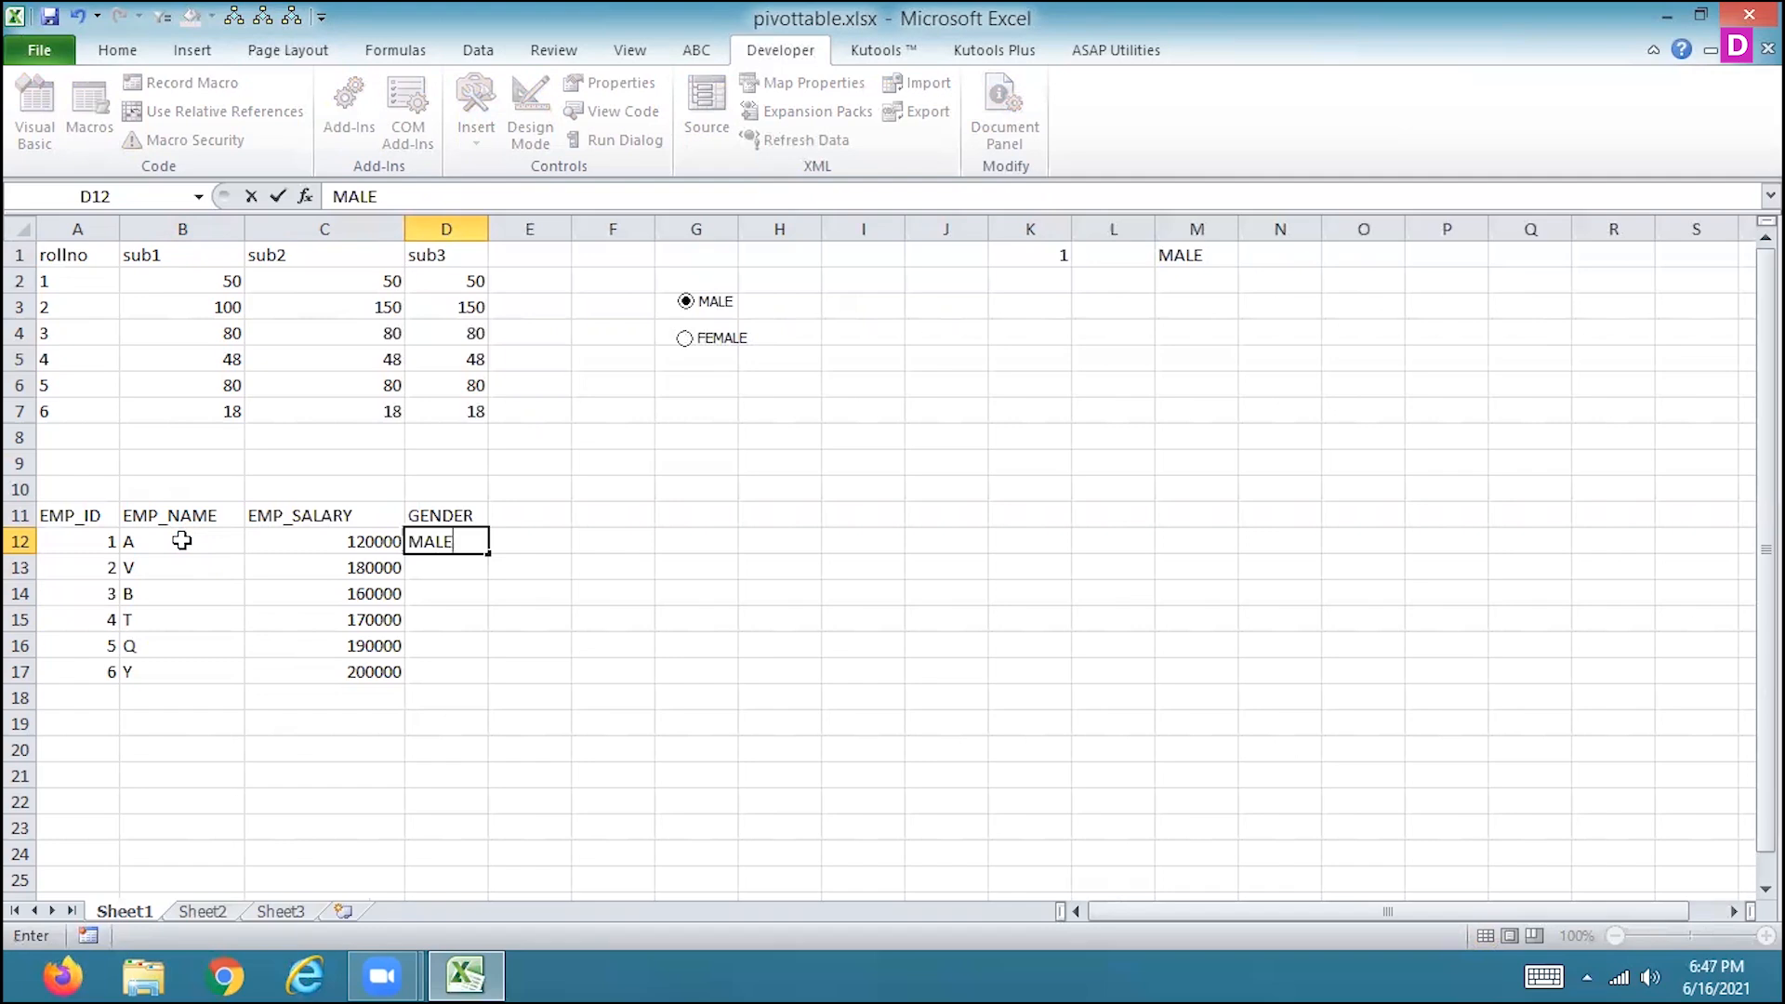
pyautogui.press('Return')
pyautogui.press('Up')
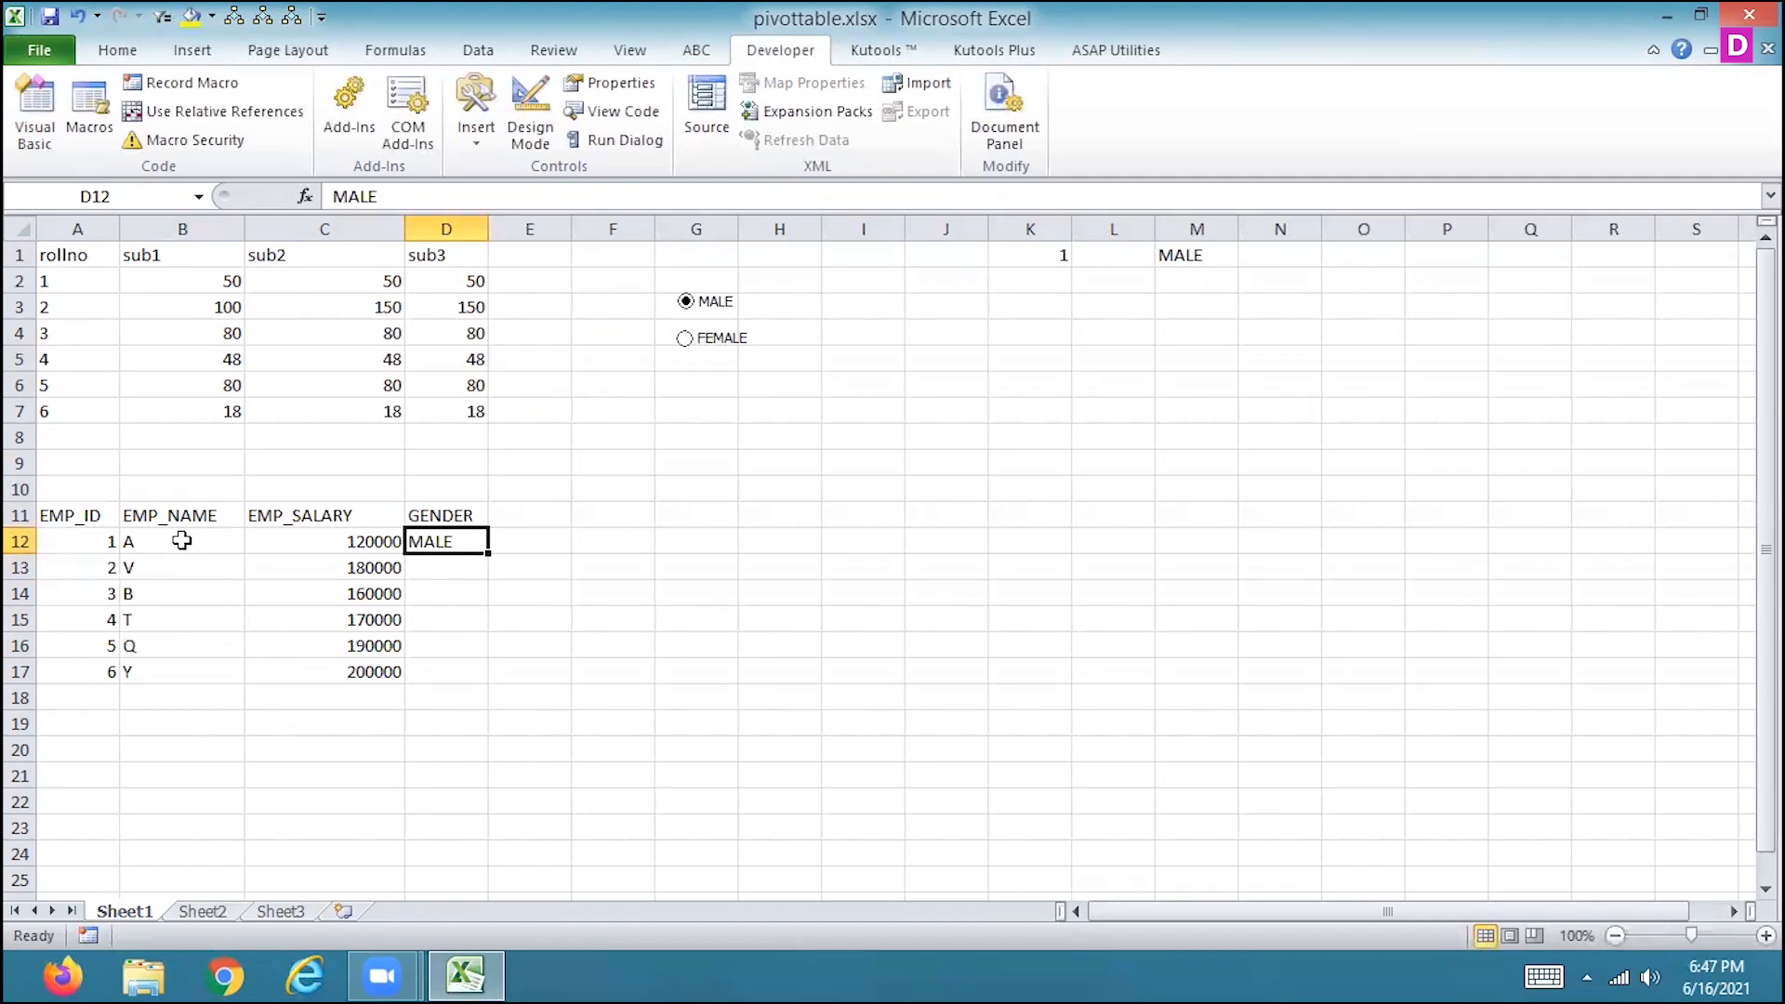
pyautogui.press('Delete')
# Move the MALE option button into cell D12 under the GENDER heading.
pyautogui.keyDown('ctrl'); pyautogui.click(722, 303); pyautogui.keyUp('ctrl')
pyautogui.rightClick(721, 303)
pyautogui.click(901, 351)
pyautogui.press('Down')
pyautogui.press('Down')
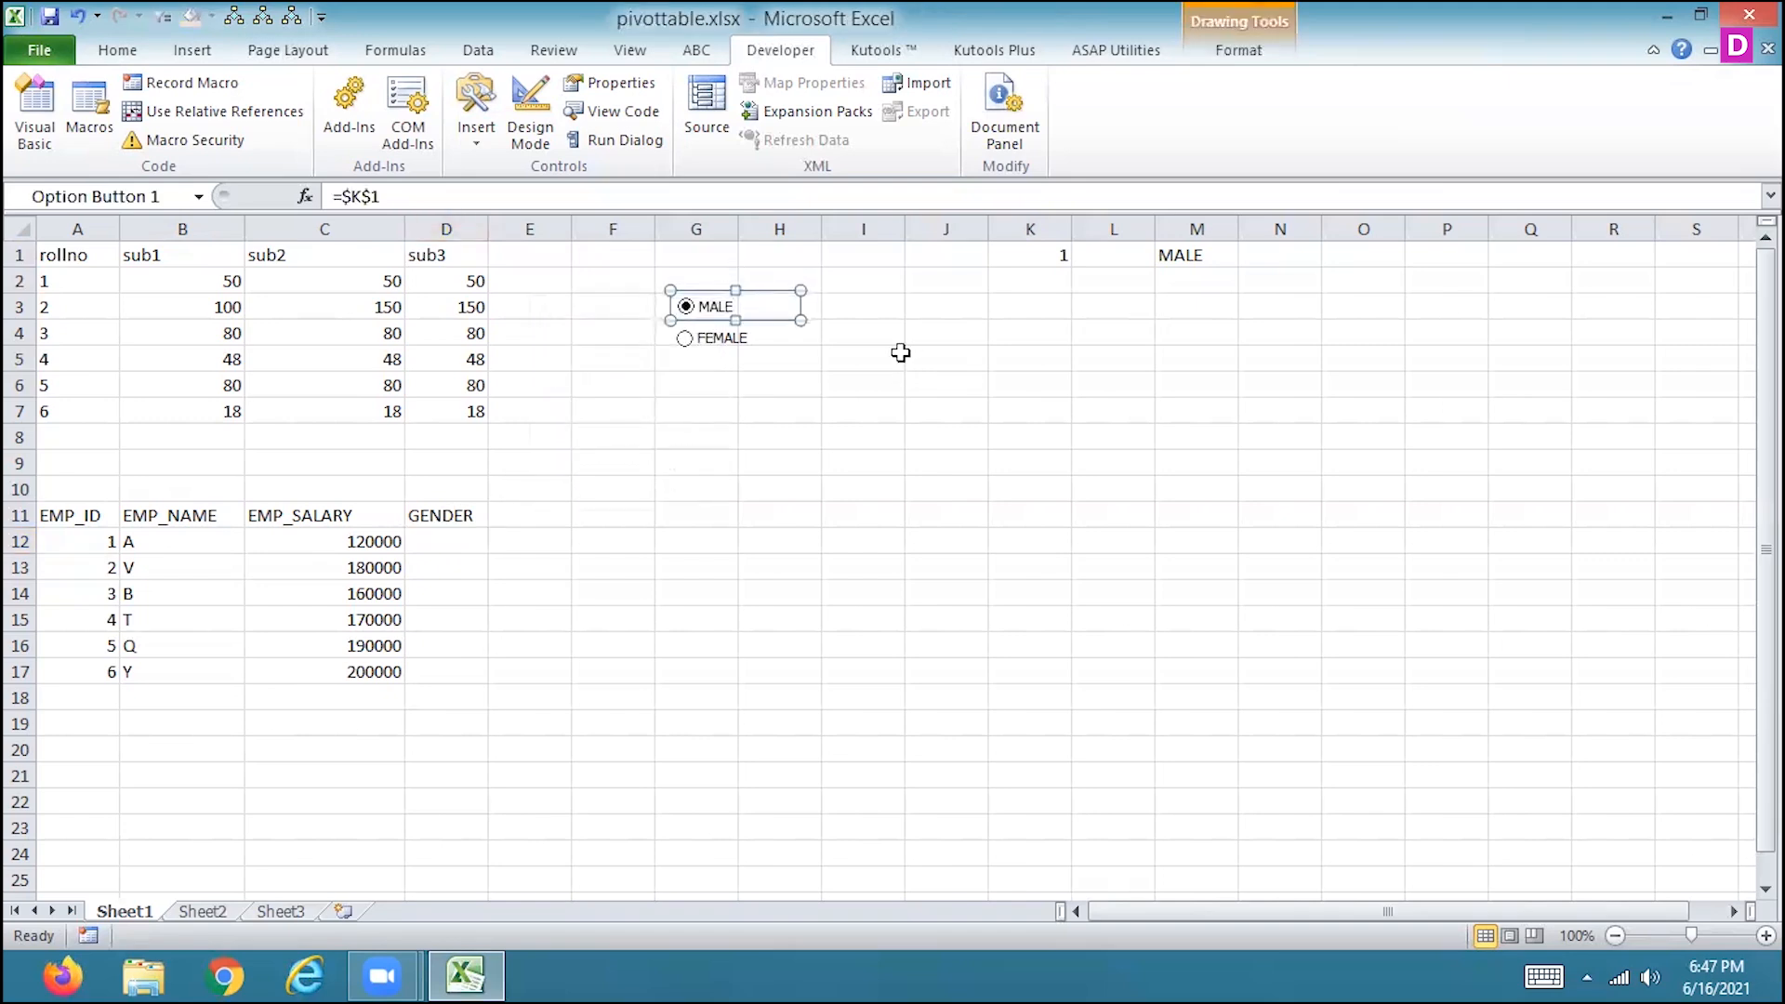
pyautogui.press('Down')
pyautogui.press('Down')
pyautogui.press('Down')
pyautogui.press('Down')
pyautogui.press('Down')
pyautogui.press('Down')
pyautogui.press('Down')
pyautogui.press('Down')
pyautogui.press('Down')
pyautogui.press('Down')
pyautogui.press('Down')
pyautogui.press('Down')
pyautogui.press('Down')
pyautogui.press('Down')
pyautogui.press('Down')
pyautogui.press('Down')
pyautogui.press('Down')
pyautogui.press('Down')
pyautogui.press('Down')
pyautogui.press('Down')
pyautogui.press('Down')
pyautogui.press('Down')
pyautogui.press('Down')
pyautogui.press('Down')
pyautogui.press('Down')
pyautogui.press('Down')
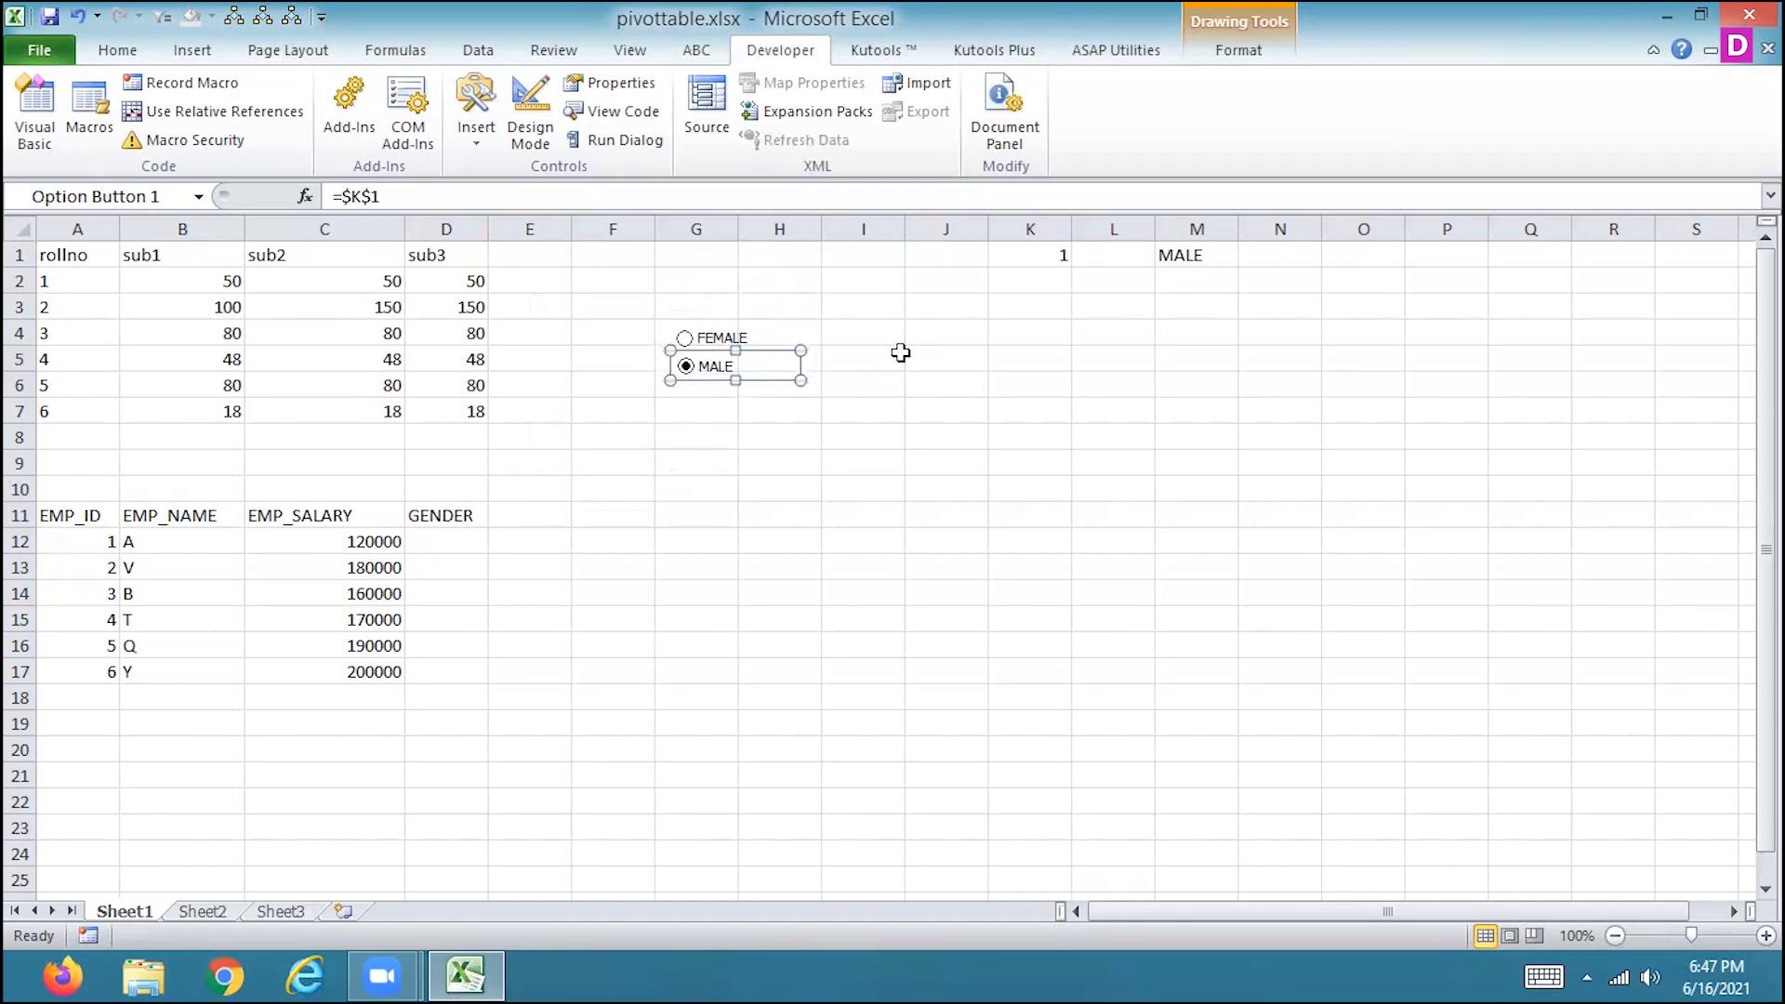
pyautogui.press('Down')
pyautogui.press('Down')
pyautogui.press('Down')
pyautogui.press('Down')
pyautogui.press('Down')
pyautogui.press('Down')
pyautogui.press('Down')
pyautogui.press('Down')
pyautogui.press('Down')
pyautogui.press('Down')
pyautogui.press('Down')
pyautogui.press('Down')
pyautogui.press('Down')
pyautogui.press('Down')
pyautogui.press('Down')
pyautogui.press('Down')
pyautogui.press('Down')
pyautogui.press('Down')
pyautogui.press('Down')
pyautogui.press('Down')
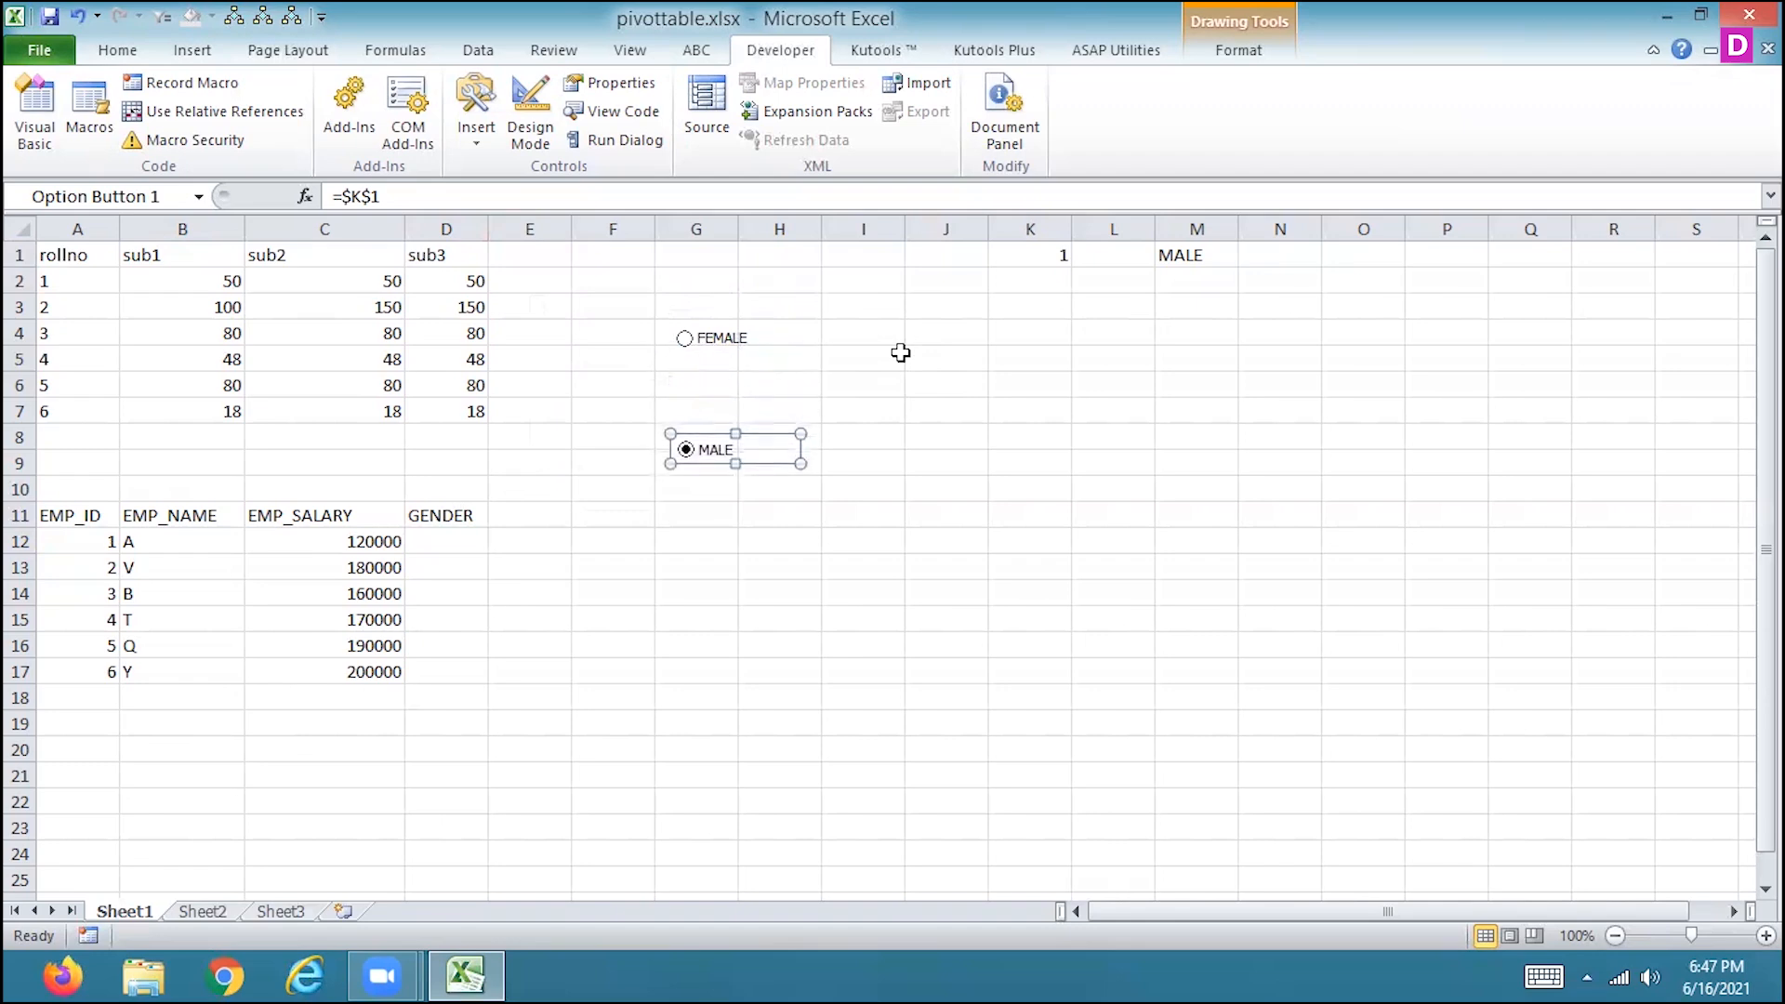
pyautogui.press('Down')
pyautogui.press('Down')
pyautogui.press('Down')
pyautogui.press('Down')
pyautogui.press('Down')
pyautogui.press('Down')
pyautogui.press('Down')
pyautogui.press('Down')
pyautogui.press('Down')
pyautogui.press('Down')
pyautogui.press('Down')
pyautogui.press('Down')
pyautogui.press('Down')
pyautogui.press('Down')
pyautogui.press('Down')
pyautogui.press('Down')
pyautogui.press('Down')
pyautogui.press('Down')
pyautogui.press('Down')
pyautogui.press('Down')
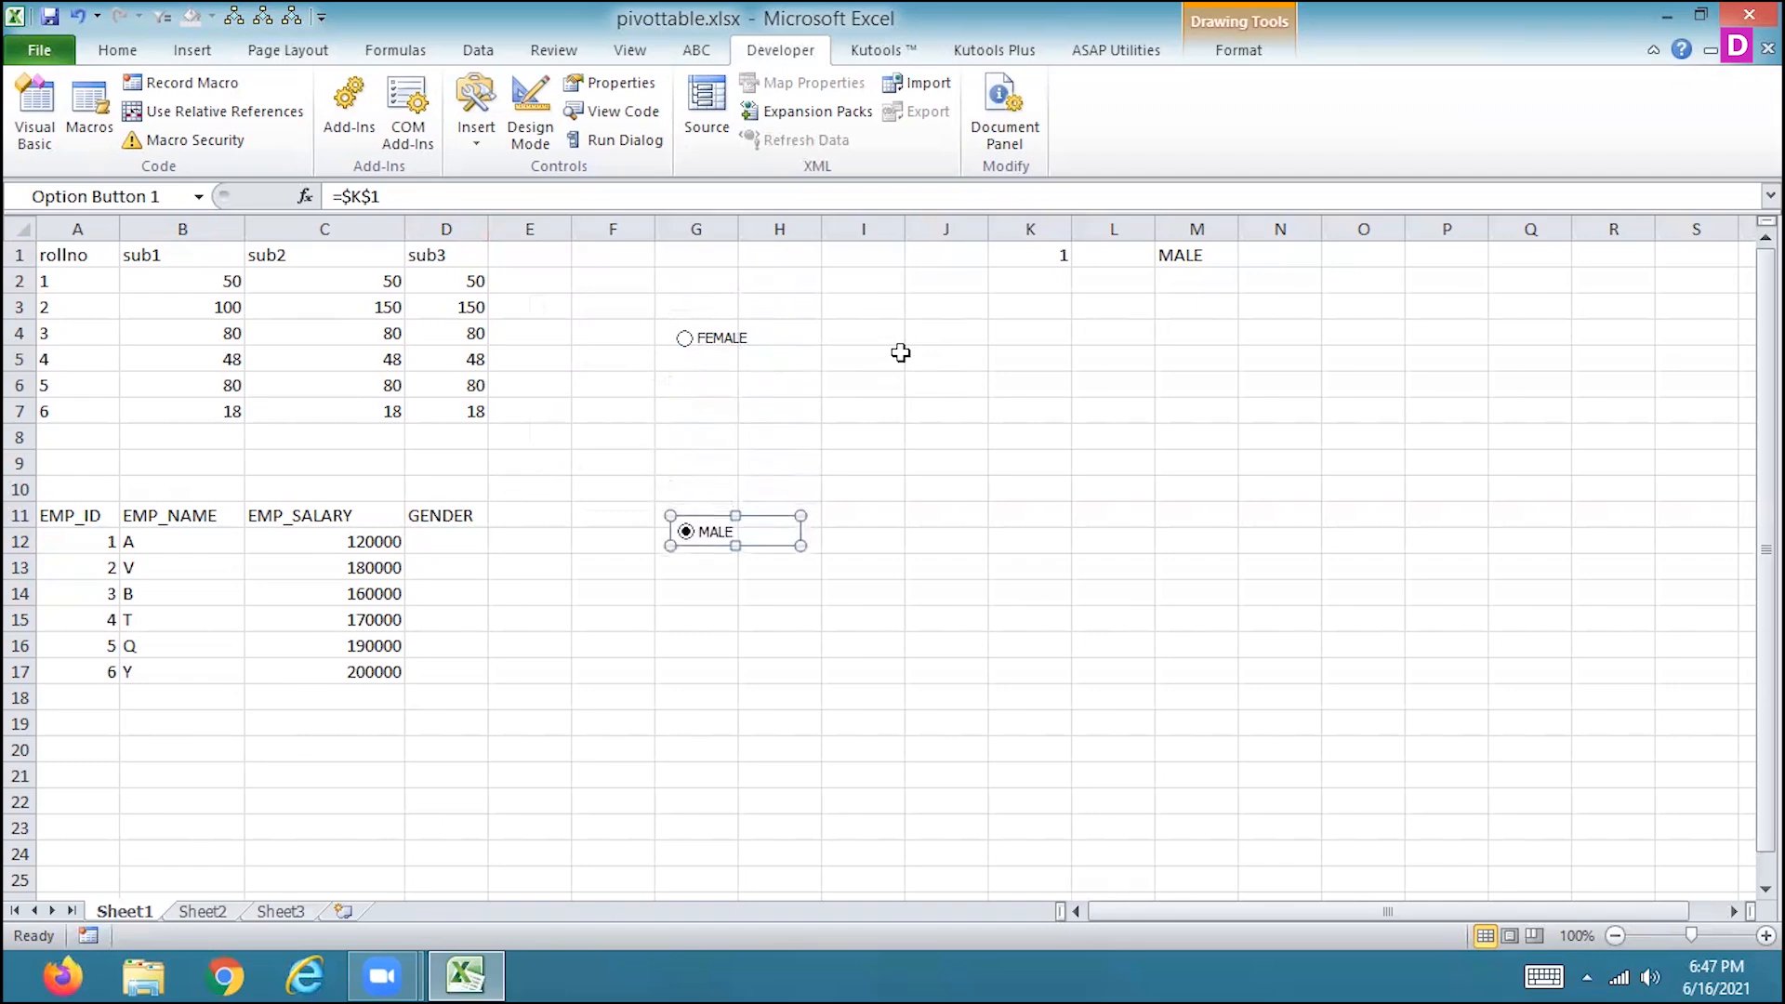
pyautogui.press('Left')
pyautogui.press('Left')
pyautogui.press('Left')
pyautogui.press('Left')
pyautogui.press('Left')
pyautogui.press('Left')
pyautogui.press('Left')
pyautogui.press('Left')
pyautogui.press('Left')
pyautogui.press('Left')
pyautogui.press('Left')
pyautogui.press('Left')
pyautogui.press('Left')
pyautogui.press('Left')
pyautogui.press('Left')
pyautogui.press('Left')
pyautogui.press('Left')
pyautogui.press('Left')
pyautogui.press('Left')
pyautogui.press('Left')
pyautogui.press('Left')
pyautogui.press('Left')
pyautogui.press('Left')
pyautogui.press('Left')
pyautogui.press('Left')
pyautogui.press('Left')
pyautogui.press('Left')
pyautogui.press('Left')
pyautogui.press('Left')
pyautogui.press('Left')
pyautogui.press('Left')
pyautogui.press('Left')
pyautogui.press('Left')
pyautogui.press('Left')
pyautogui.press('Left')
pyautogui.press('Left')
pyautogui.press('Left')
pyautogui.press('Left')
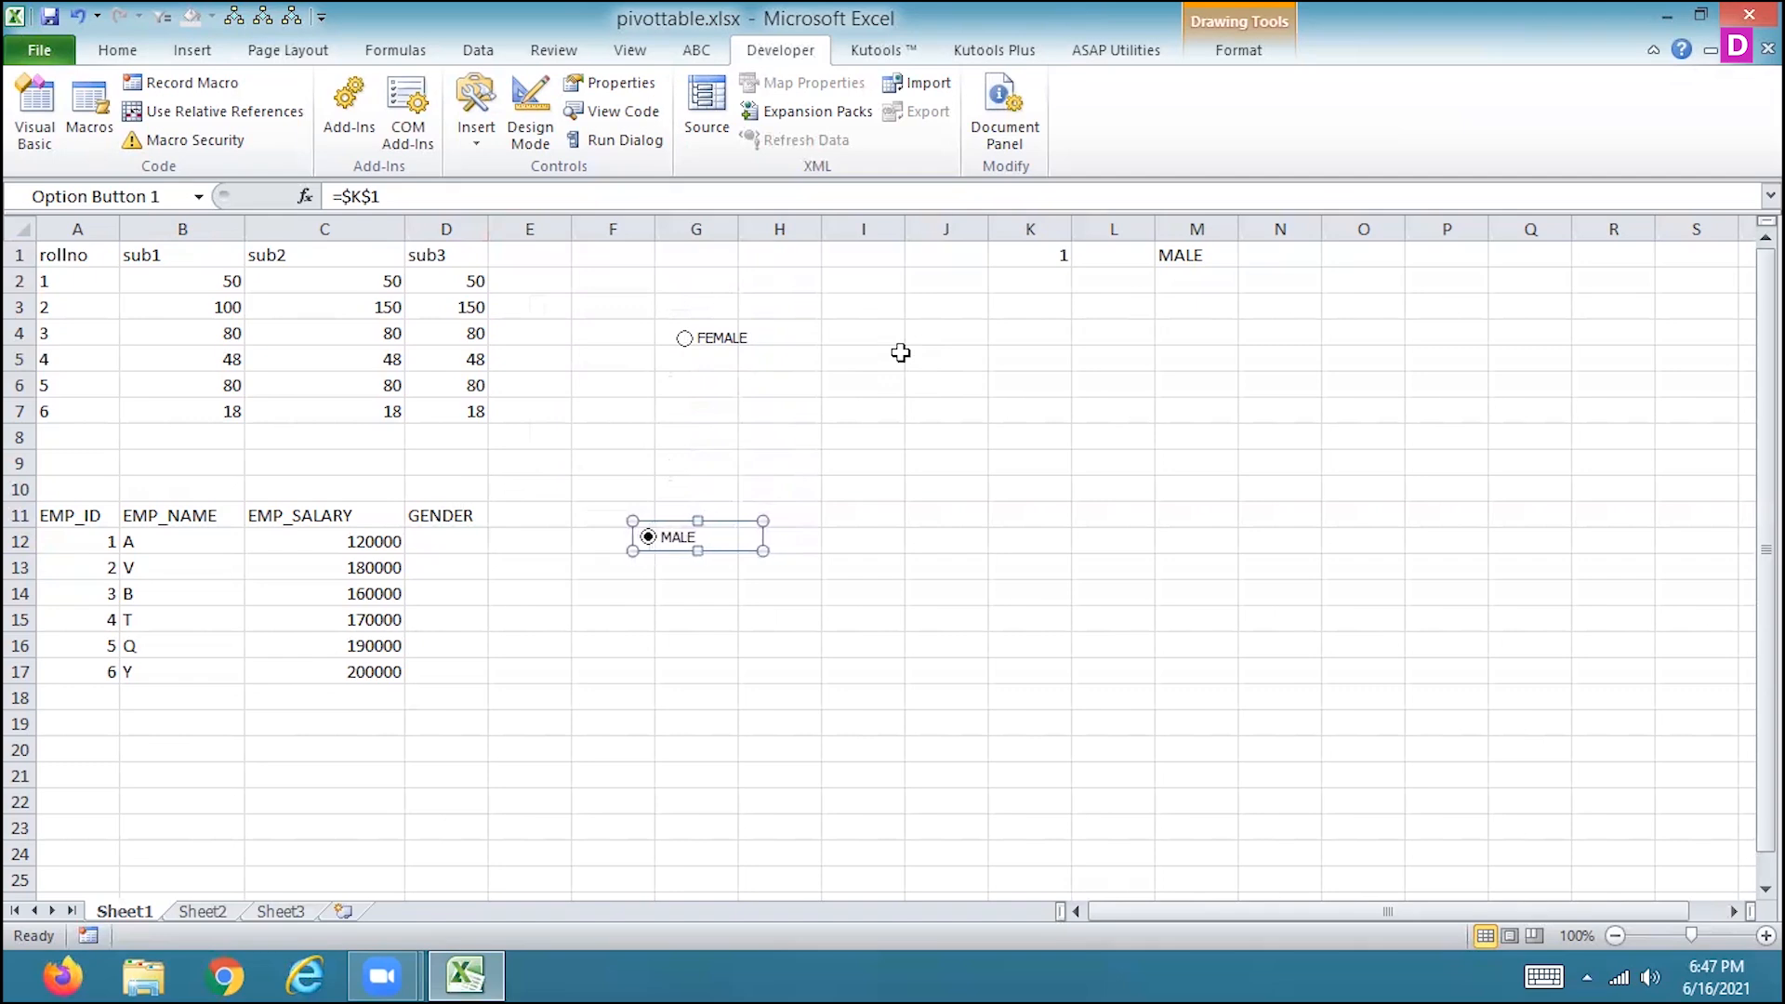
pyautogui.press('Left')
pyautogui.press('Left')
pyautogui.press('Left')
pyautogui.press('Left')
pyautogui.press('Left')
pyautogui.press('Left')
pyautogui.press('Left')
pyautogui.press('Left')
pyautogui.press('Left')
pyautogui.press('Left')
pyautogui.press('Left')
pyautogui.press('Left')
pyautogui.press('Left')
pyautogui.press('Left')
pyautogui.press('Left')
pyautogui.press('Left')
pyautogui.press('Left')
pyautogui.press('Left')
pyautogui.press('Left')
pyautogui.press('Left')
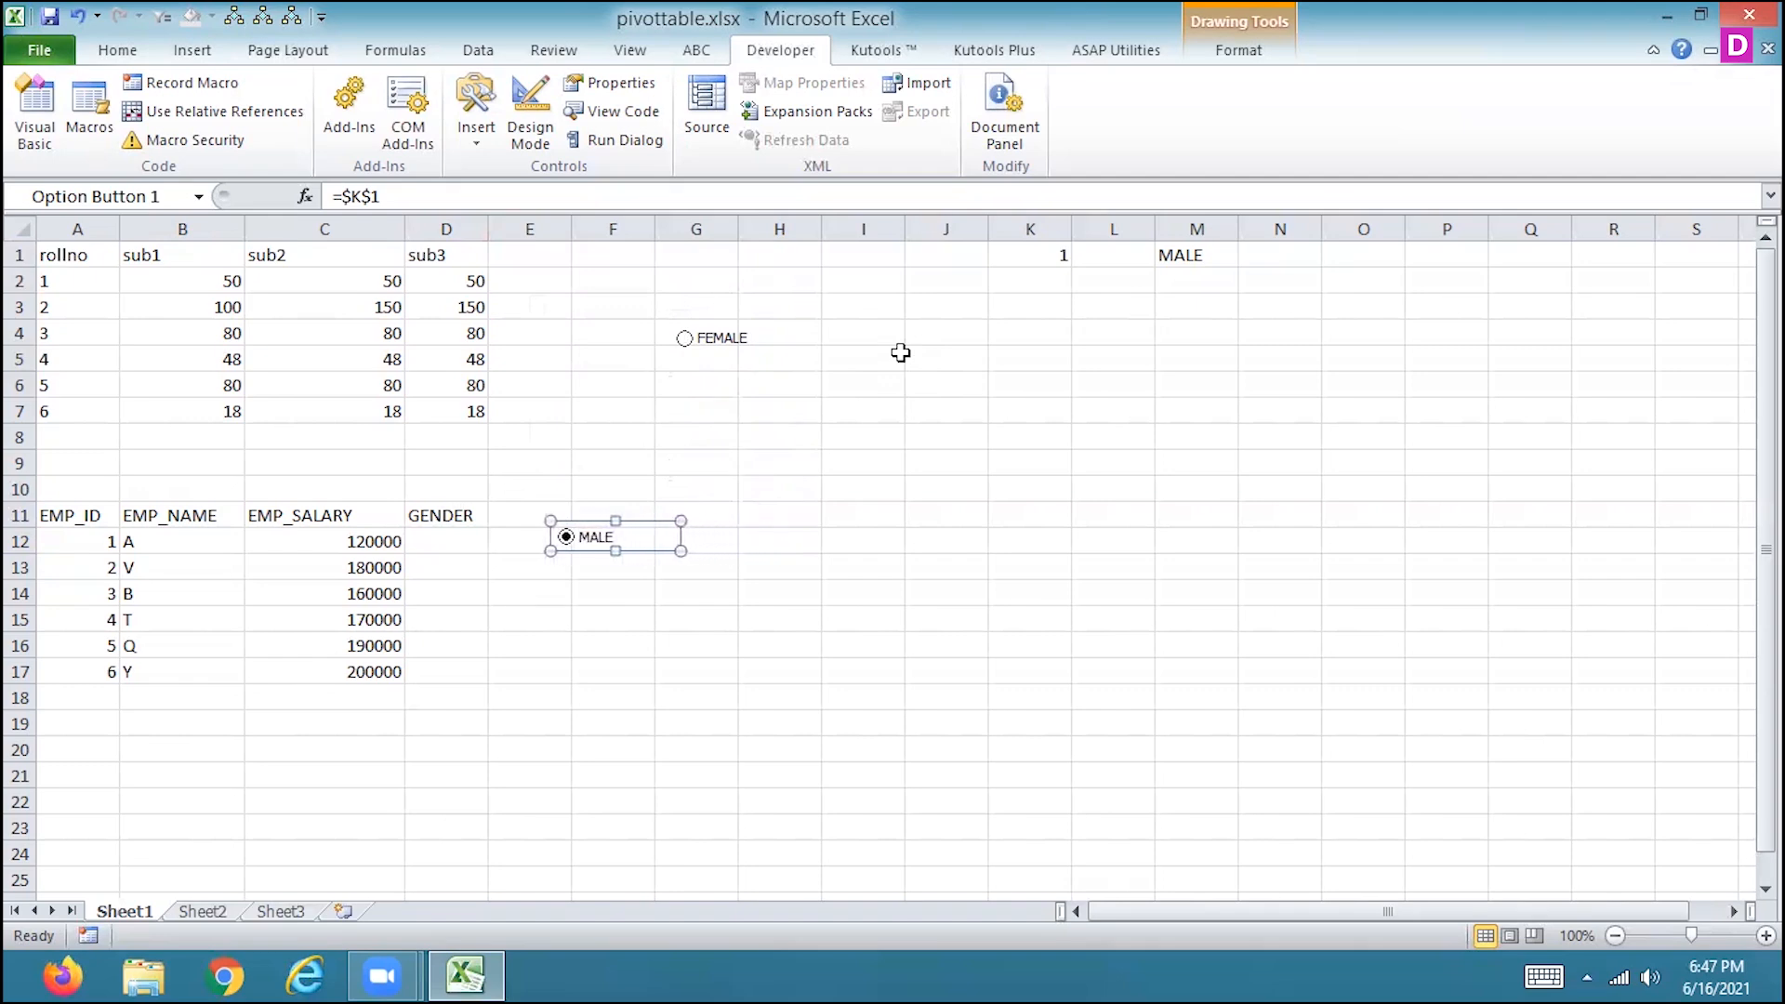
pyautogui.press('Left')
pyautogui.press('Left')
pyautogui.press('Left')
pyautogui.press('Left')
pyautogui.press('Left')
pyautogui.press('Left')
pyautogui.press('Left')
pyautogui.press('Left')
pyautogui.press('Left')
pyautogui.press('Left')
pyautogui.press('Left')
pyautogui.press('Left')
pyautogui.press('Left')
pyautogui.press('Left')
pyautogui.press('Left')
pyautogui.press('Left')
pyautogui.press('Left')
pyautogui.press('Left')
pyautogui.press('Left')
pyautogui.press('Left')
pyautogui.press('Down')
pyautogui.press('Down')
pyautogui.press('Down')
pyautogui.press('Left')
pyautogui.press('Left')
pyautogui.press('Left')
pyautogui.press('Left')
pyautogui.press('Left')
pyautogui.press('Left')
pyautogui.press('Left')
pyautogui.press('Left')
pyautogui.press('Left')
pyautogui.press('Left')
pyautogui.press('Left')
pyautogui.press('Left')
pyautogui.press('Left')
pyautogui.press('Left')
pyautogui.press('Left')
pyautogui.press('Left')
pyautogui.press('Left')
pyautogui.press('Left')
pyautogui.press('Left')
pyautogui.press('Left')
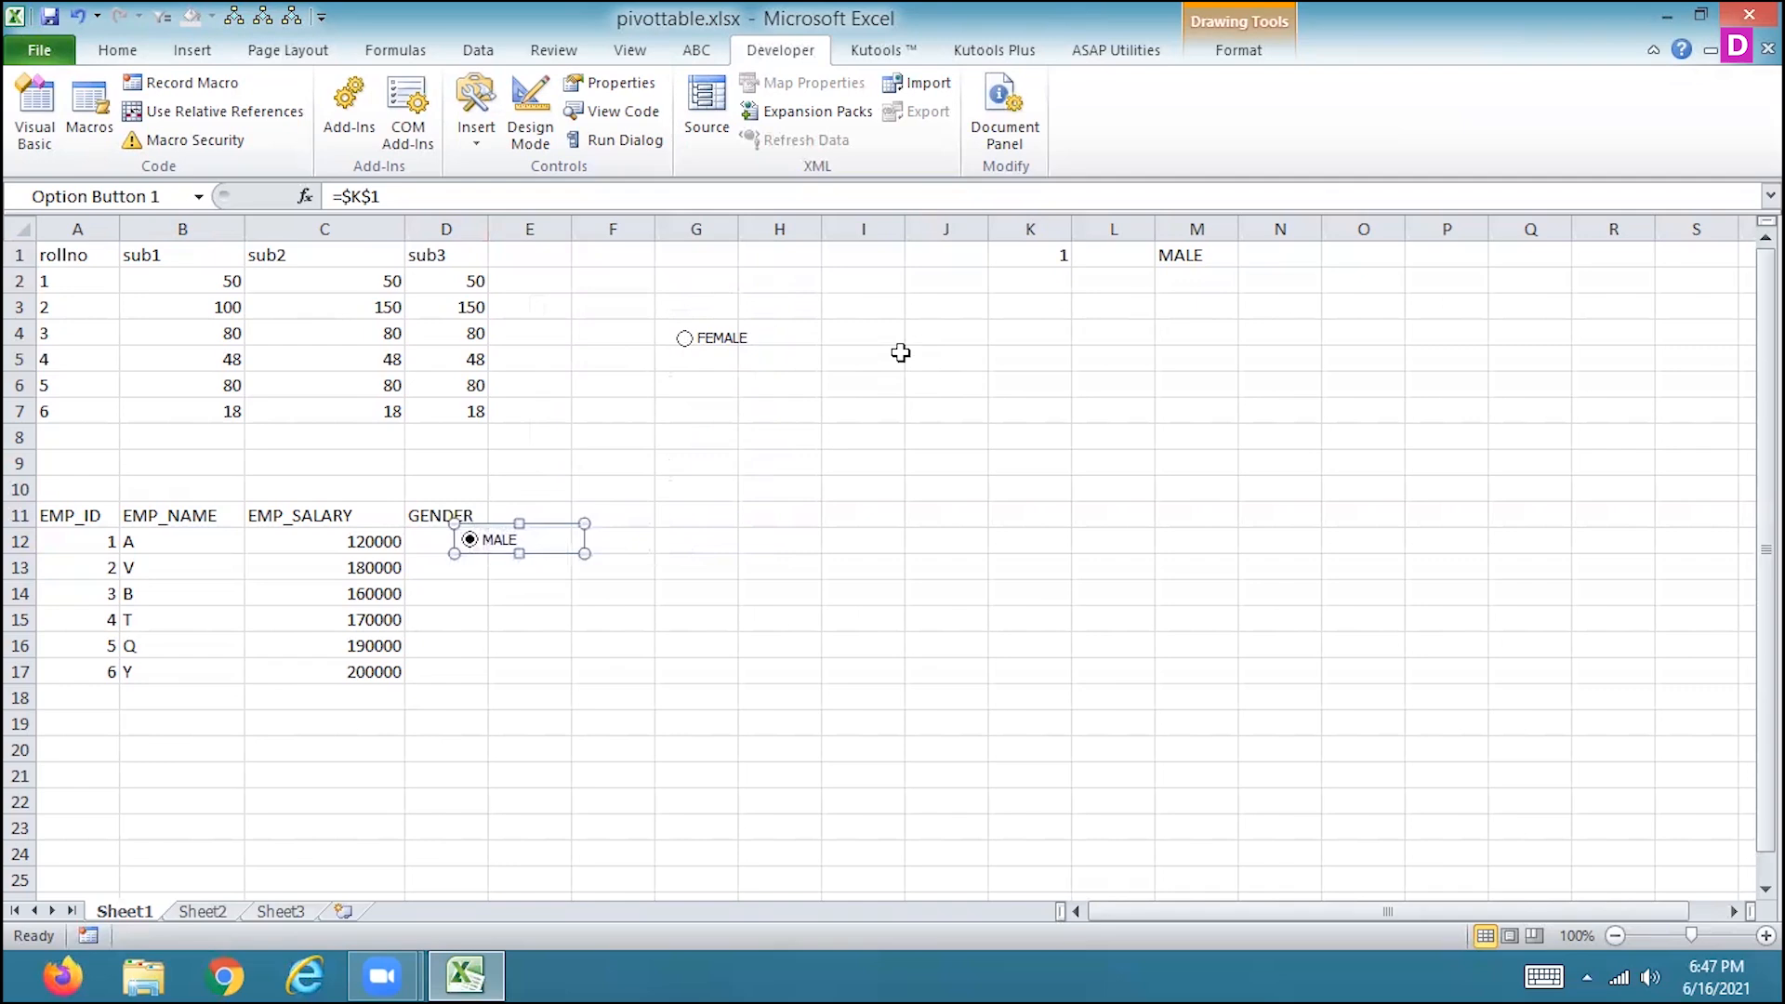
pyautogui.press('Left')
pyautogui.press('Left')
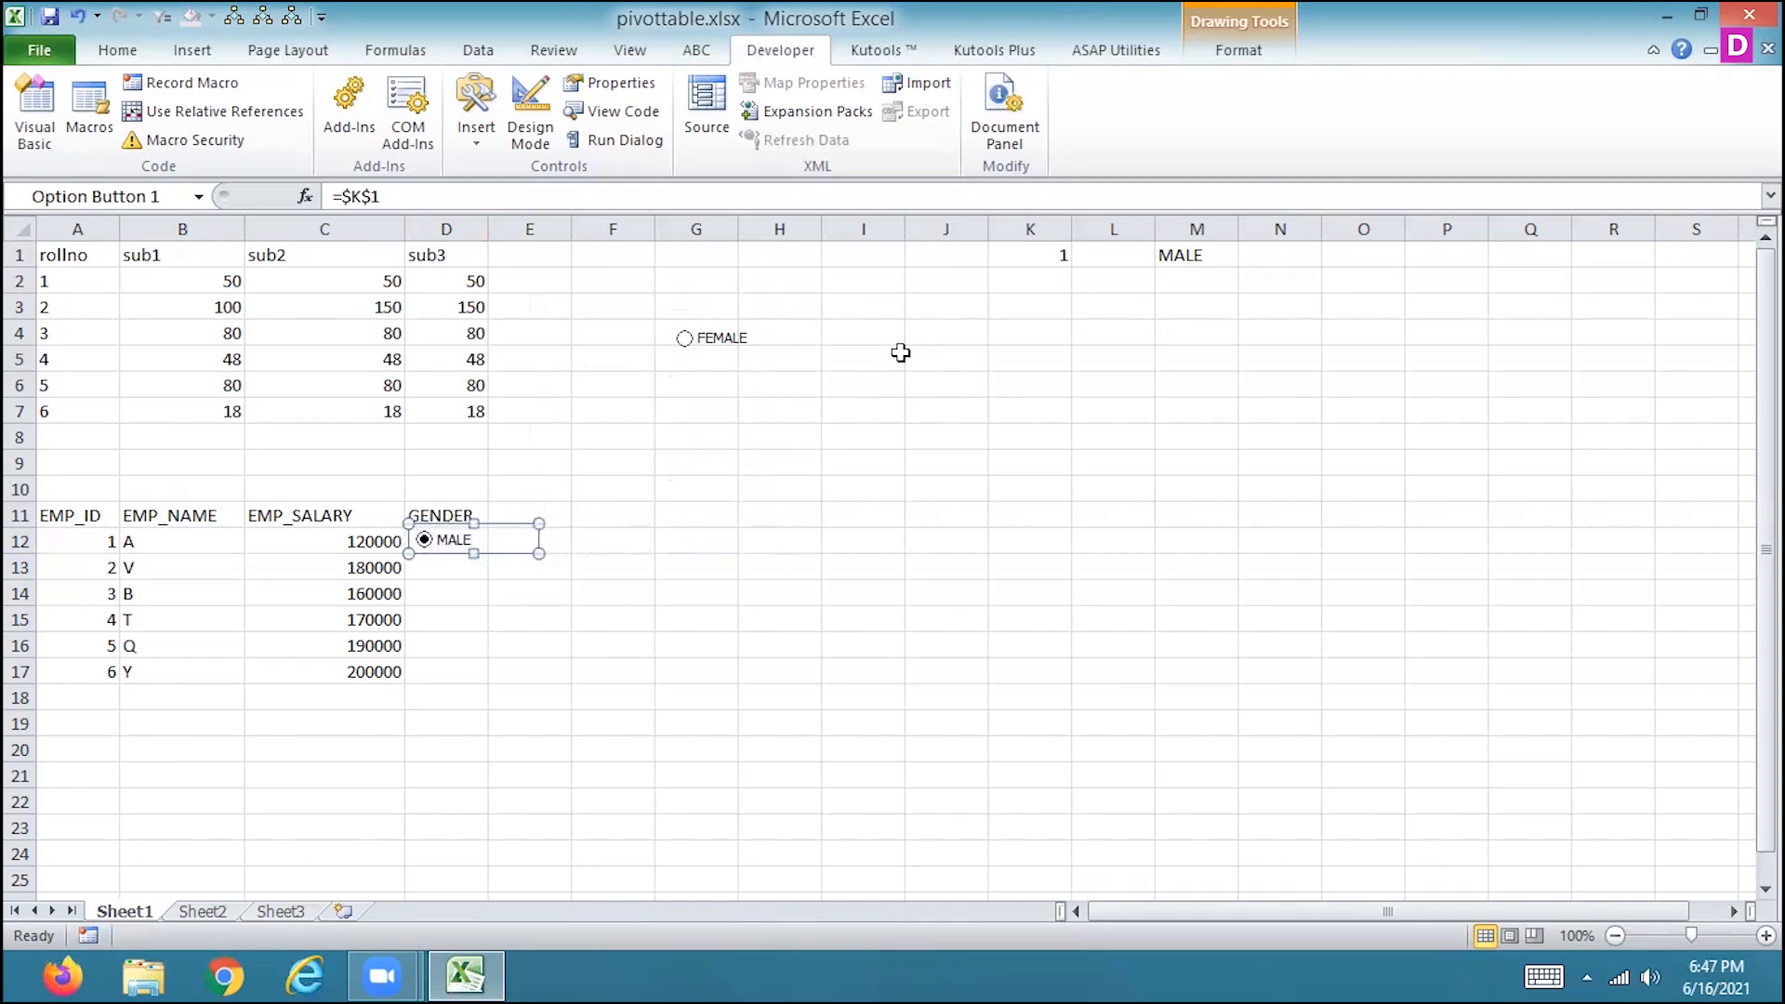
# Copy the MALE option button from D12 and place the duplicate in cell D13.
pyautogui.click(542, 563)
pyautogui.click(448, 563)
pyautogui.rightClick(456, 551)
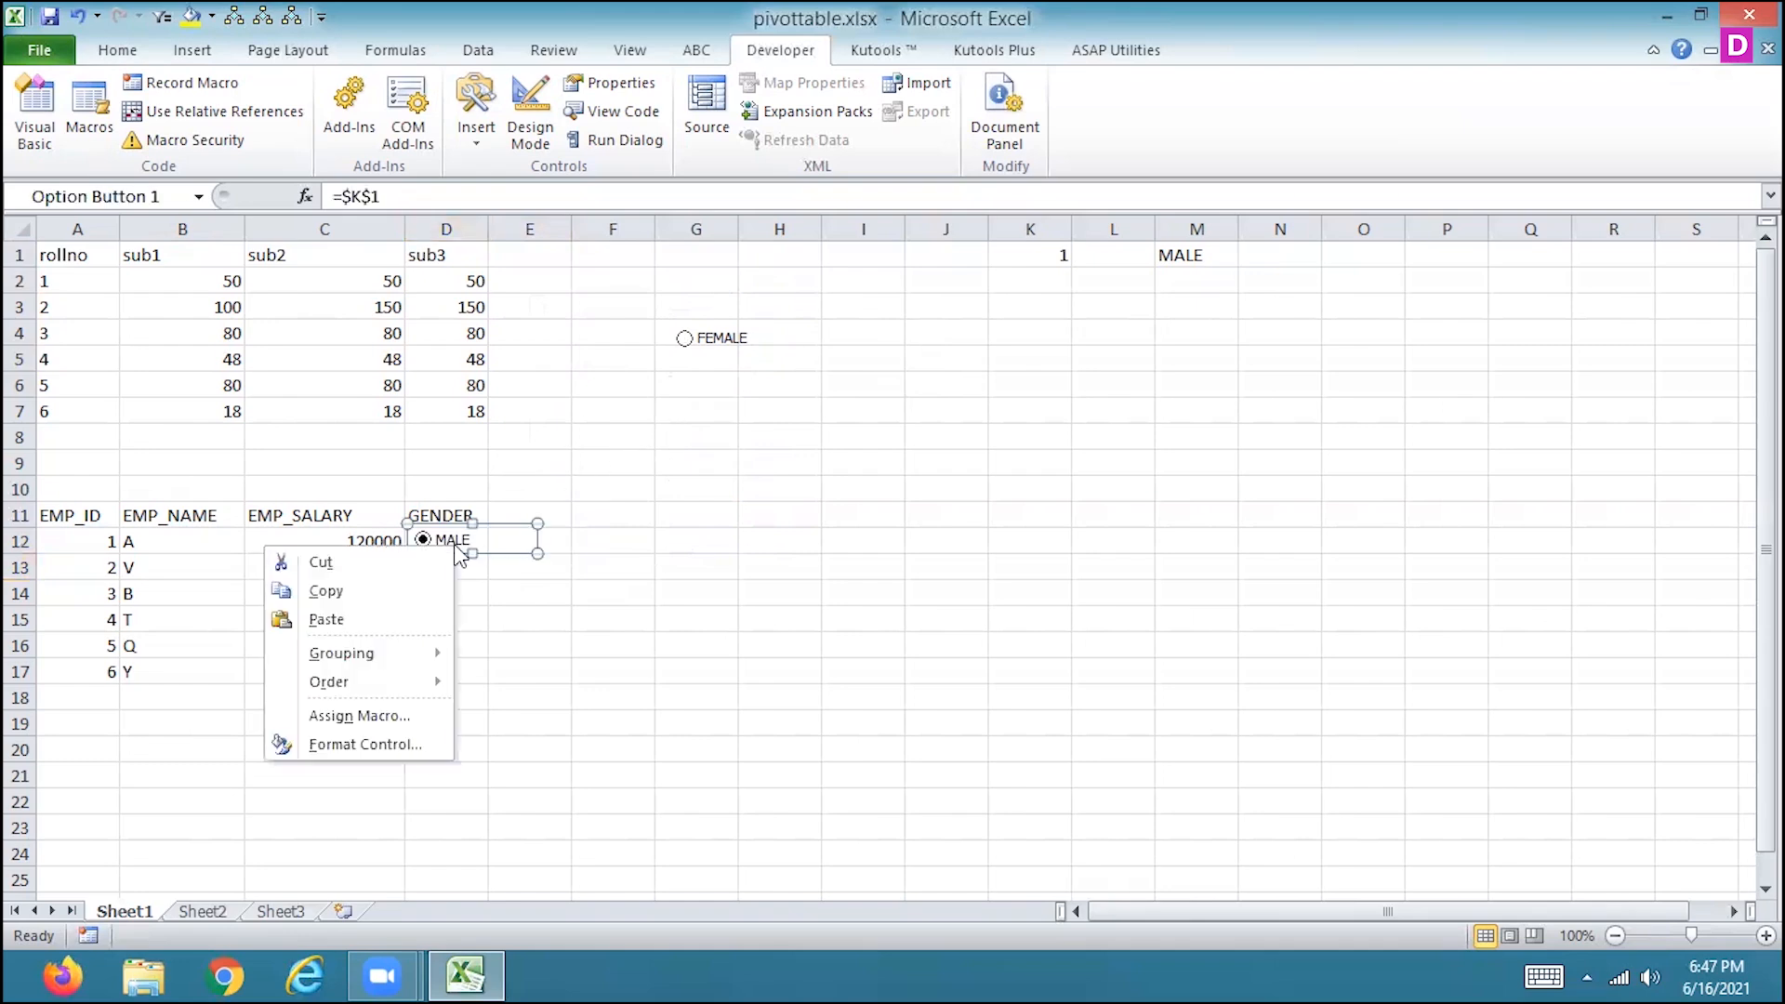
pyautogui.click(444, 592)
pyautogui.click(465, 568)
pyautogui.hotkey('ctrl', 'v')
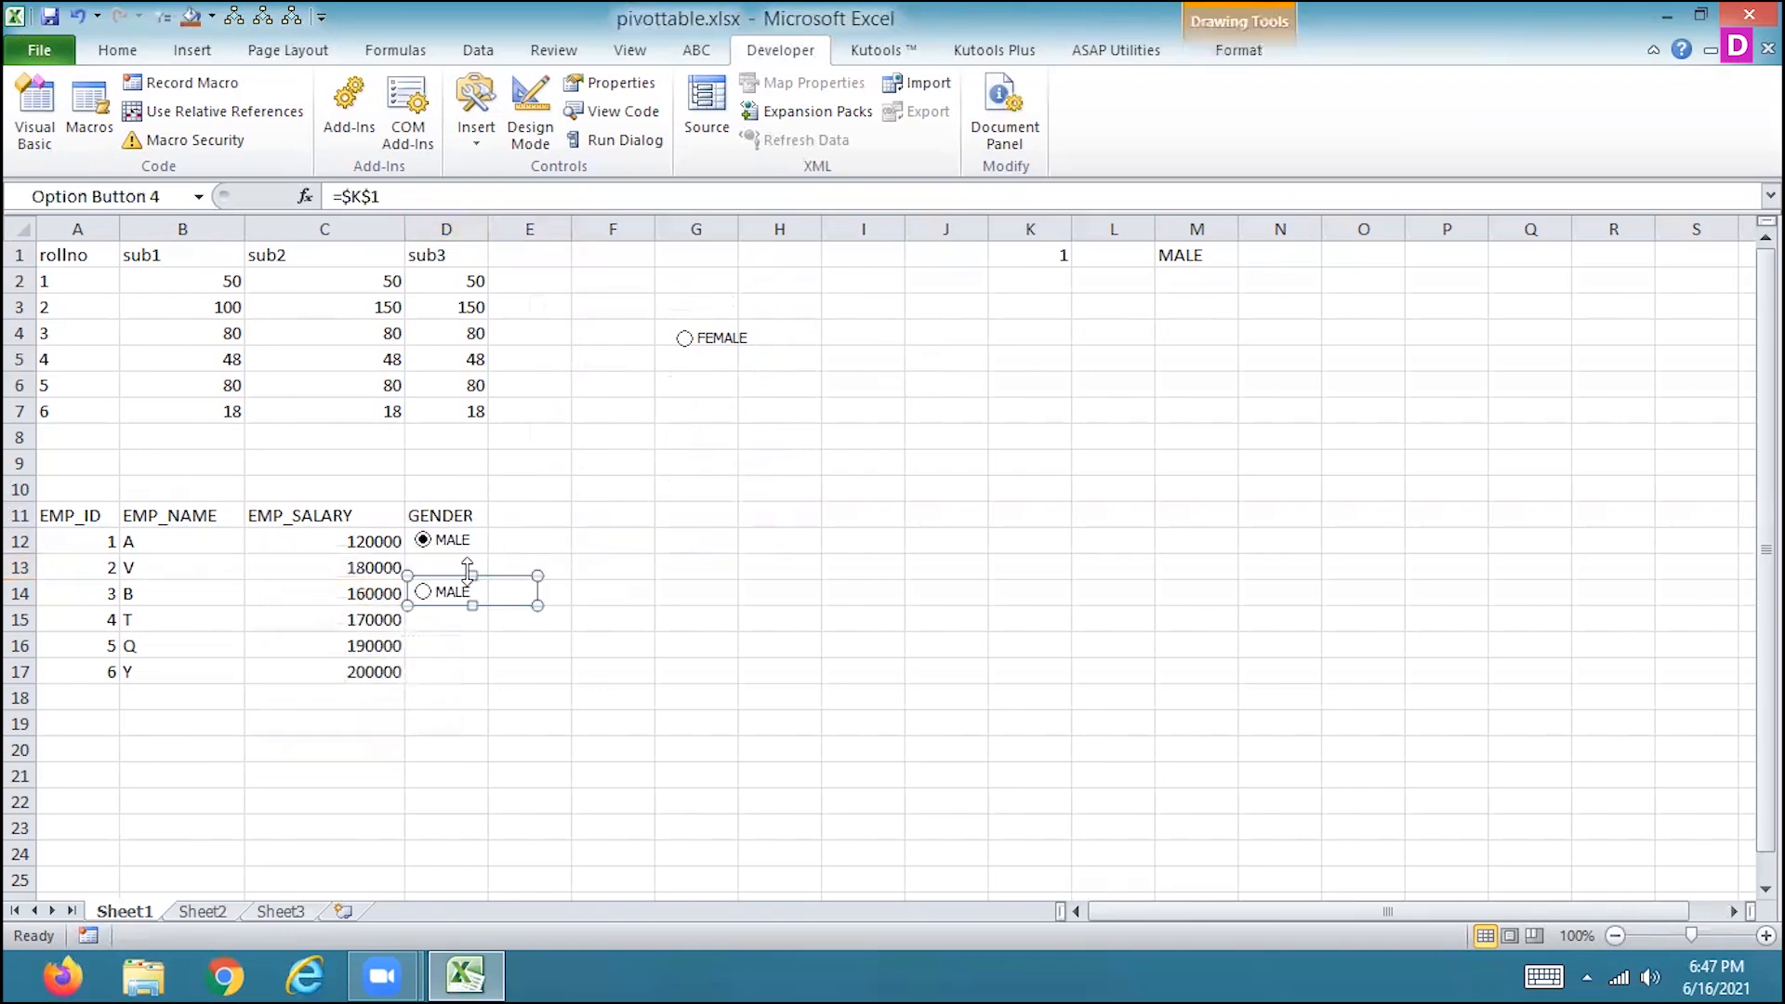
pyautogui.moveTo(470, 593); pyautogui.dragTo(472, 572)
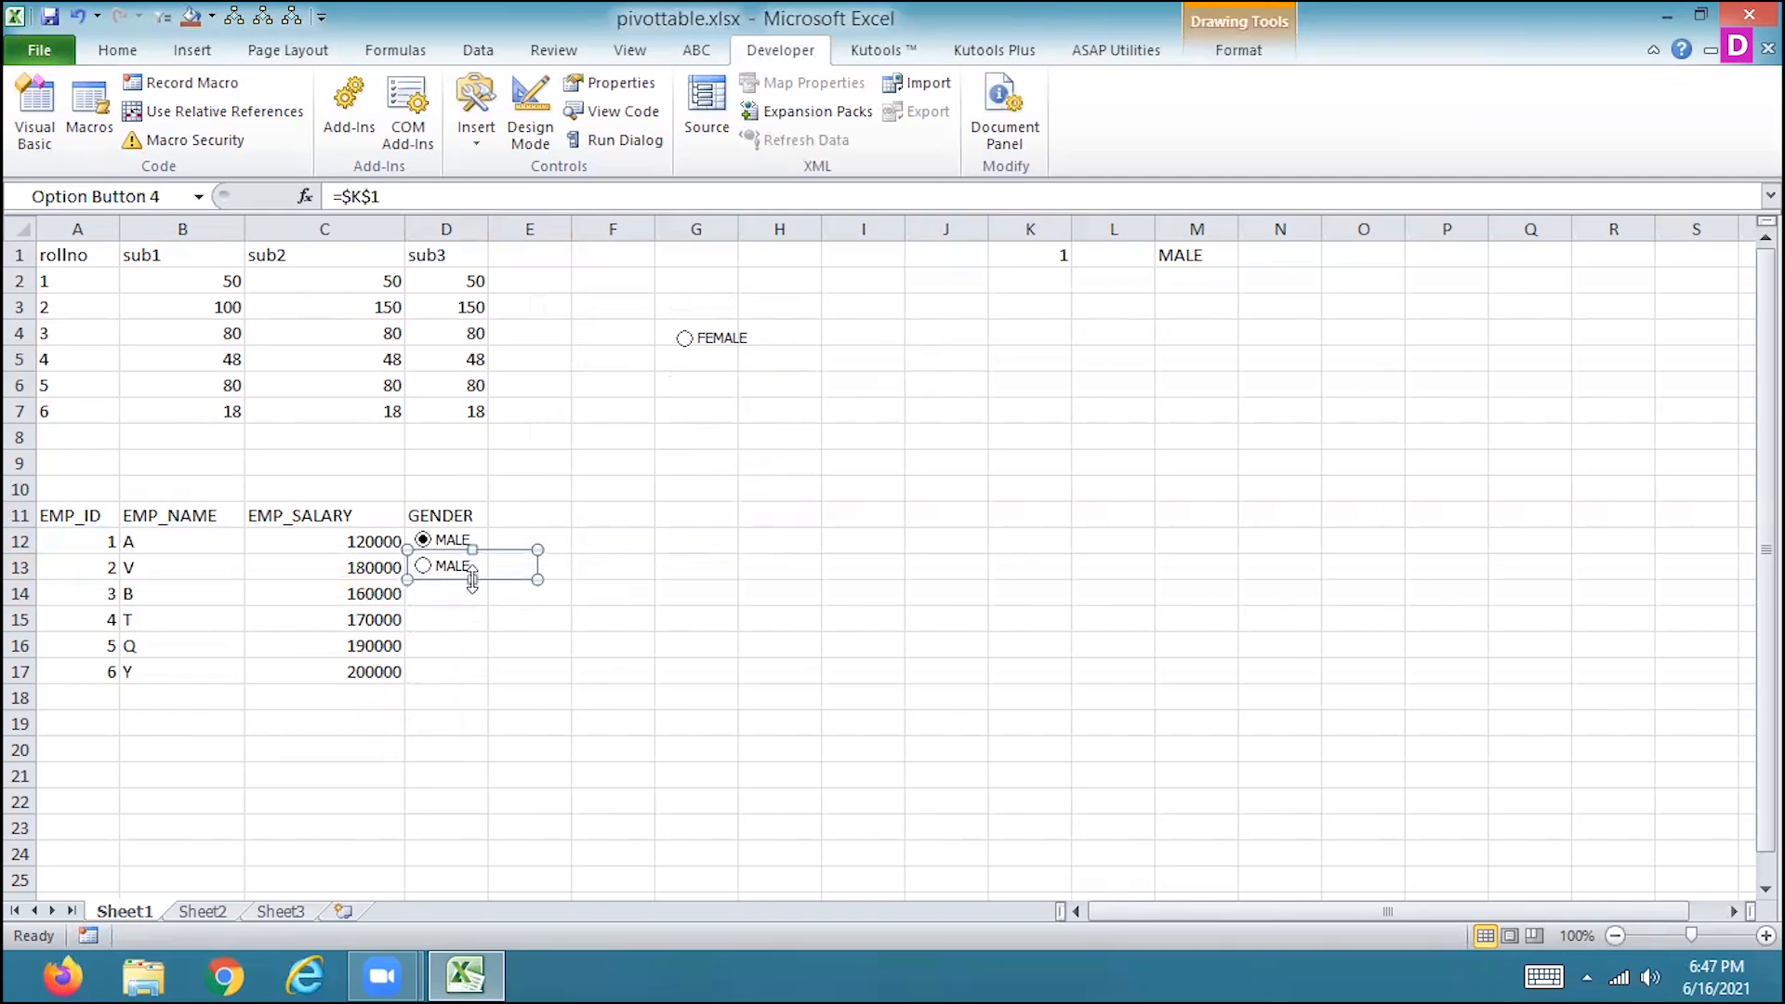
# Paste another MALE option button, place it in cell D14 and narrow it to the column width.
pyautogui.click(444, 594)
pyautogui.hotkey('ctrl', 'v')
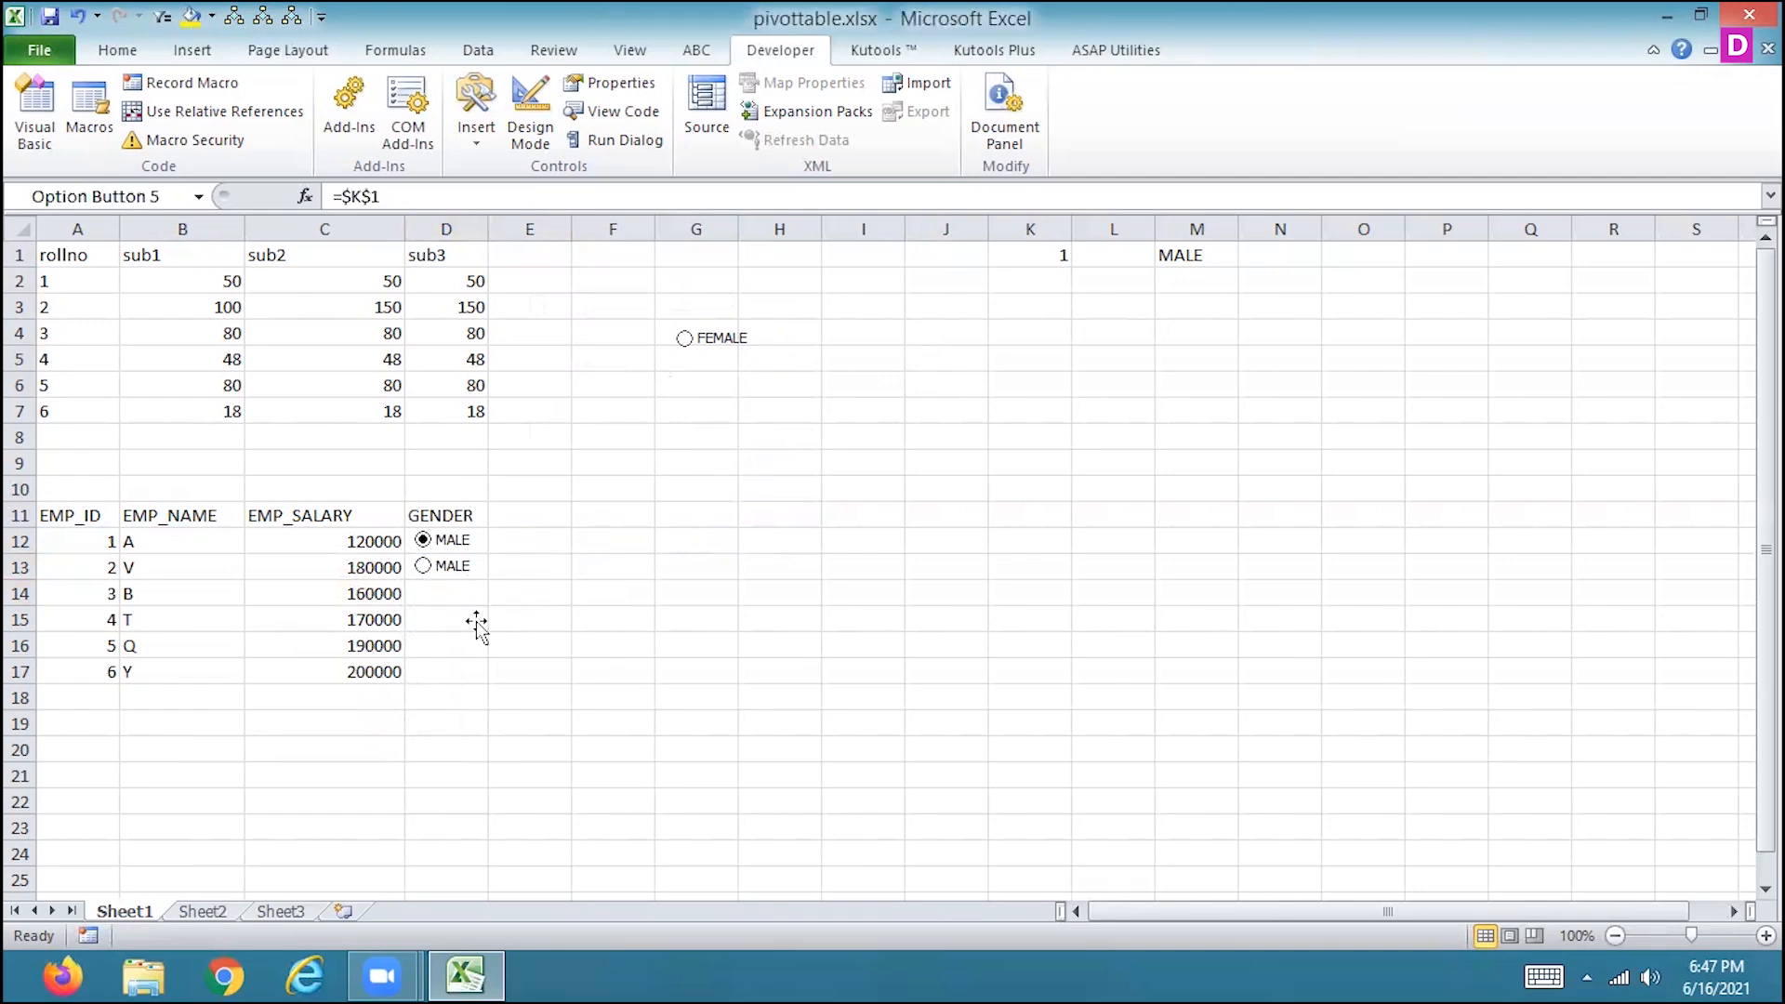
pyautogui.moveTo(474, 616)
pyautogui.mouseDown()
pyautogui.moveTo(467, 591)
pyautogui.moveTo(518, 605)
pyautogui.moveTo(489, 615)
pyautogui.mouseUp()
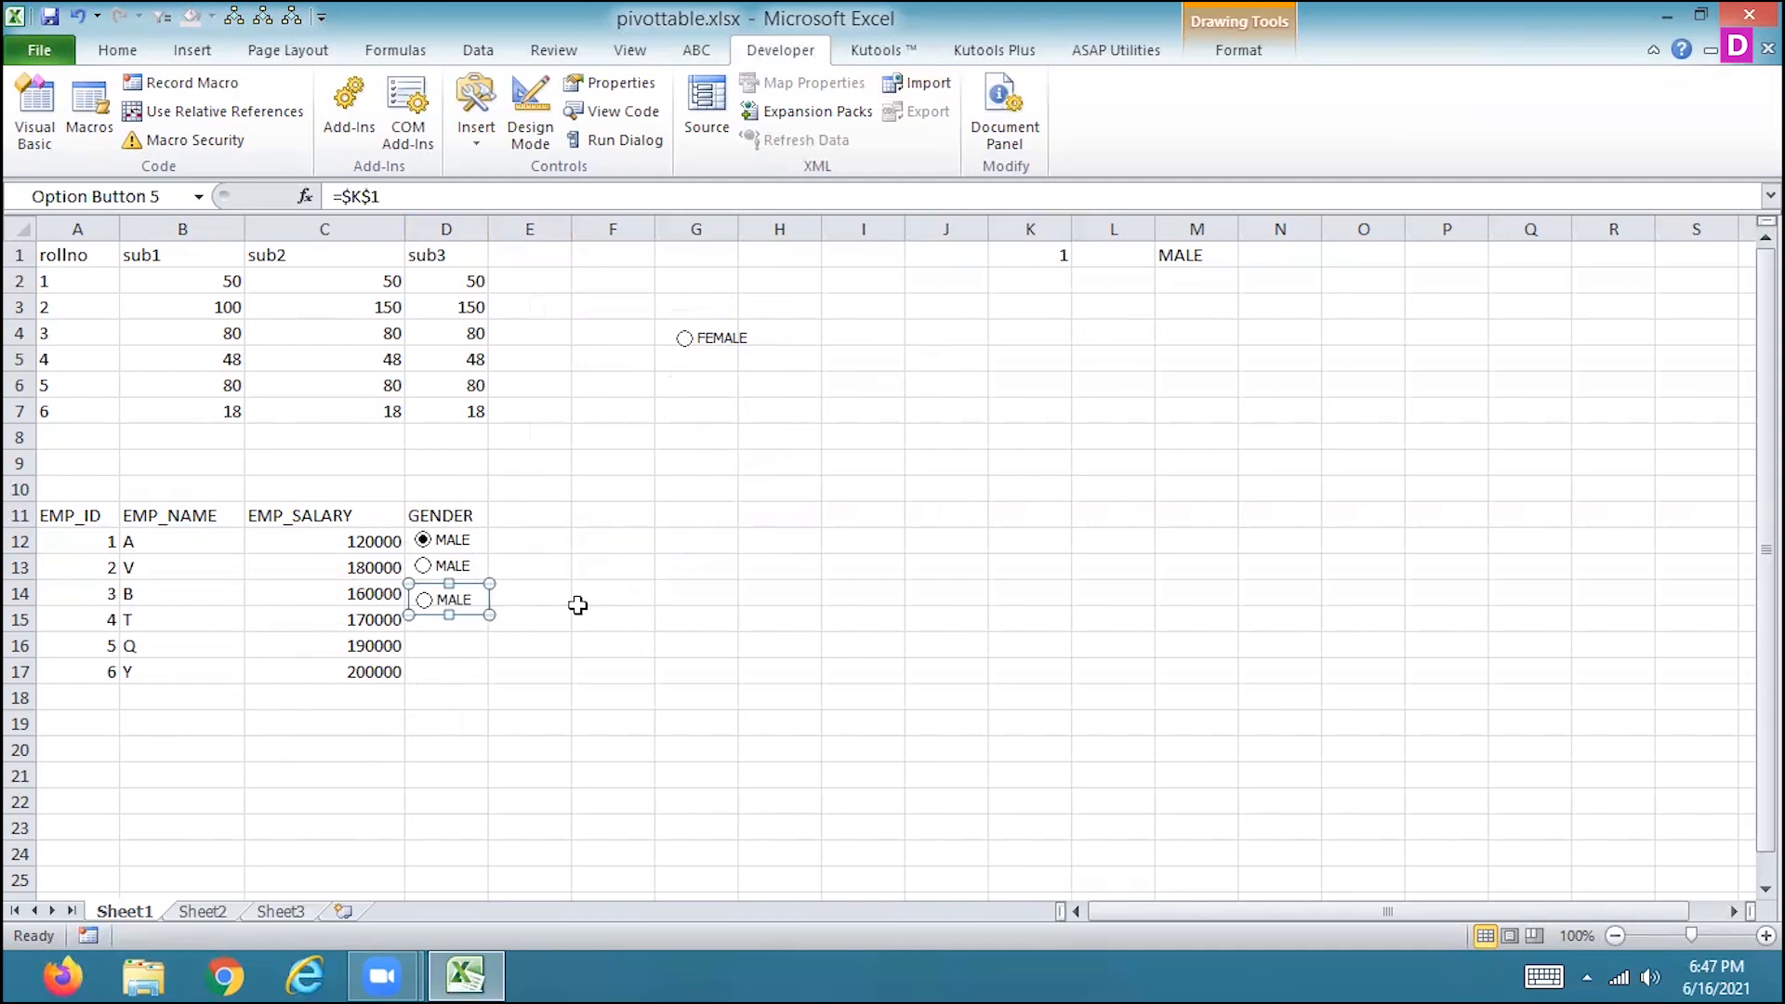
# Paste two more MALE option buttons and move one of them into cell D15.
pyautogui.hotkey('ctrl', 'v')
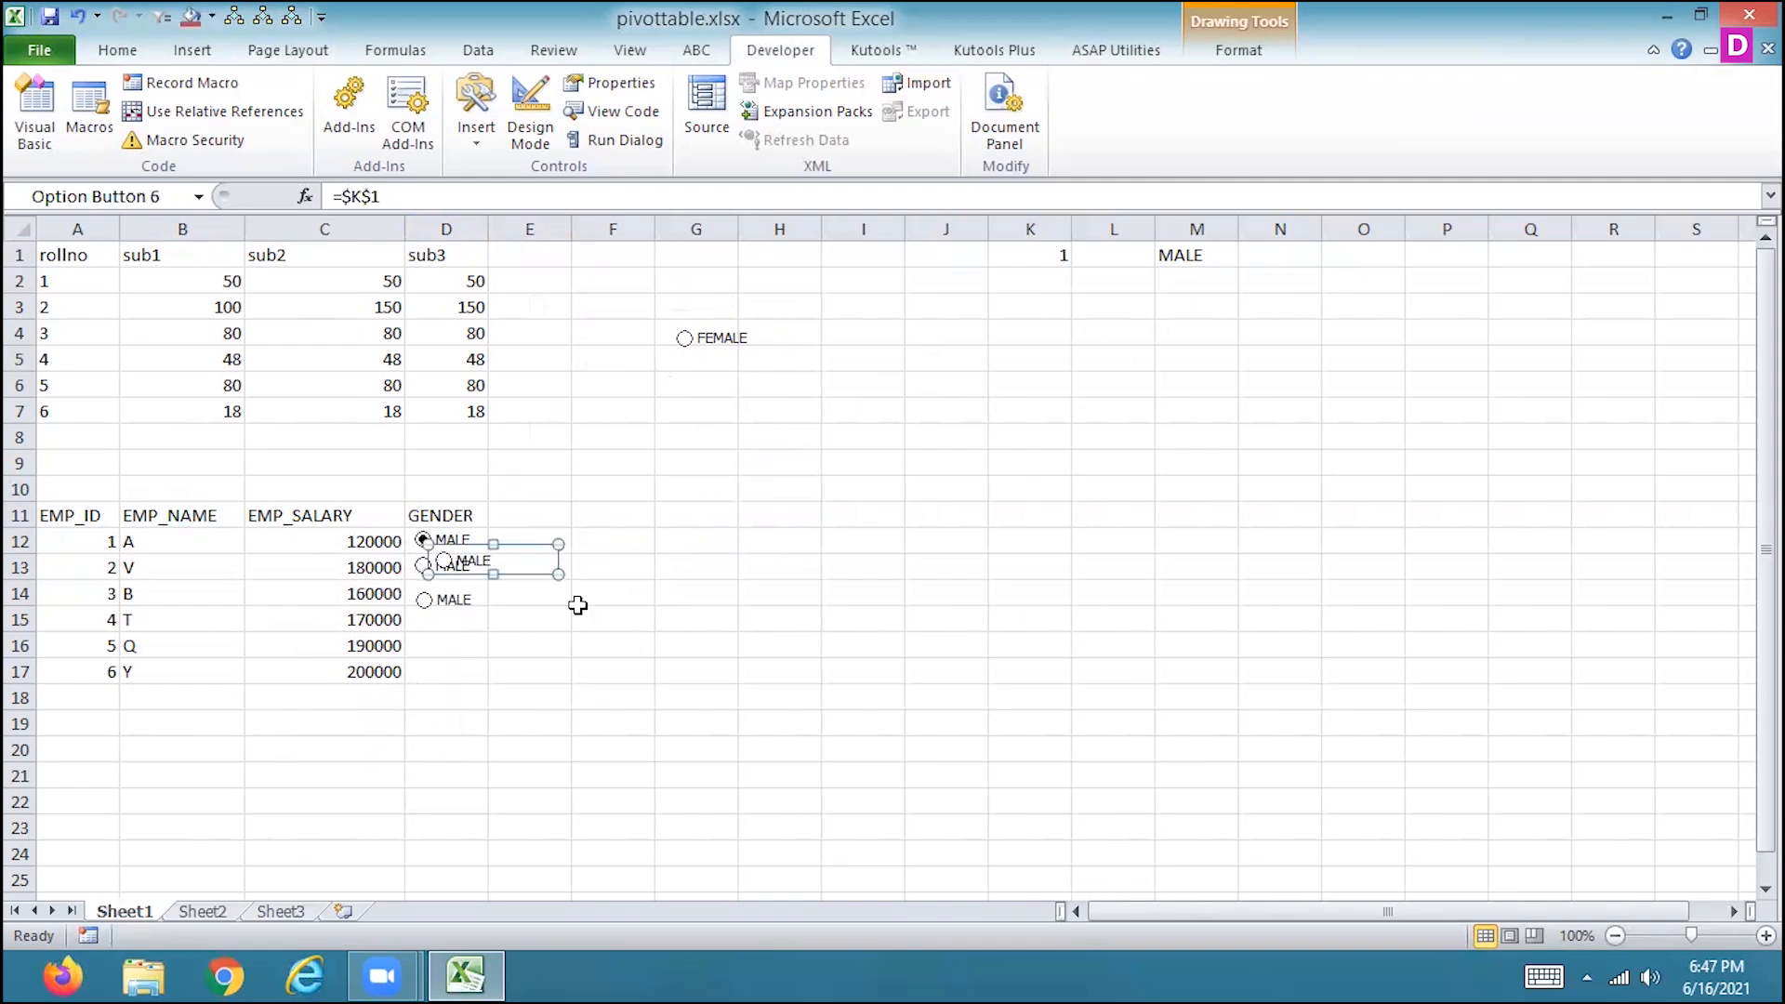
pyautogui.hotkey('ctrl', 'v')
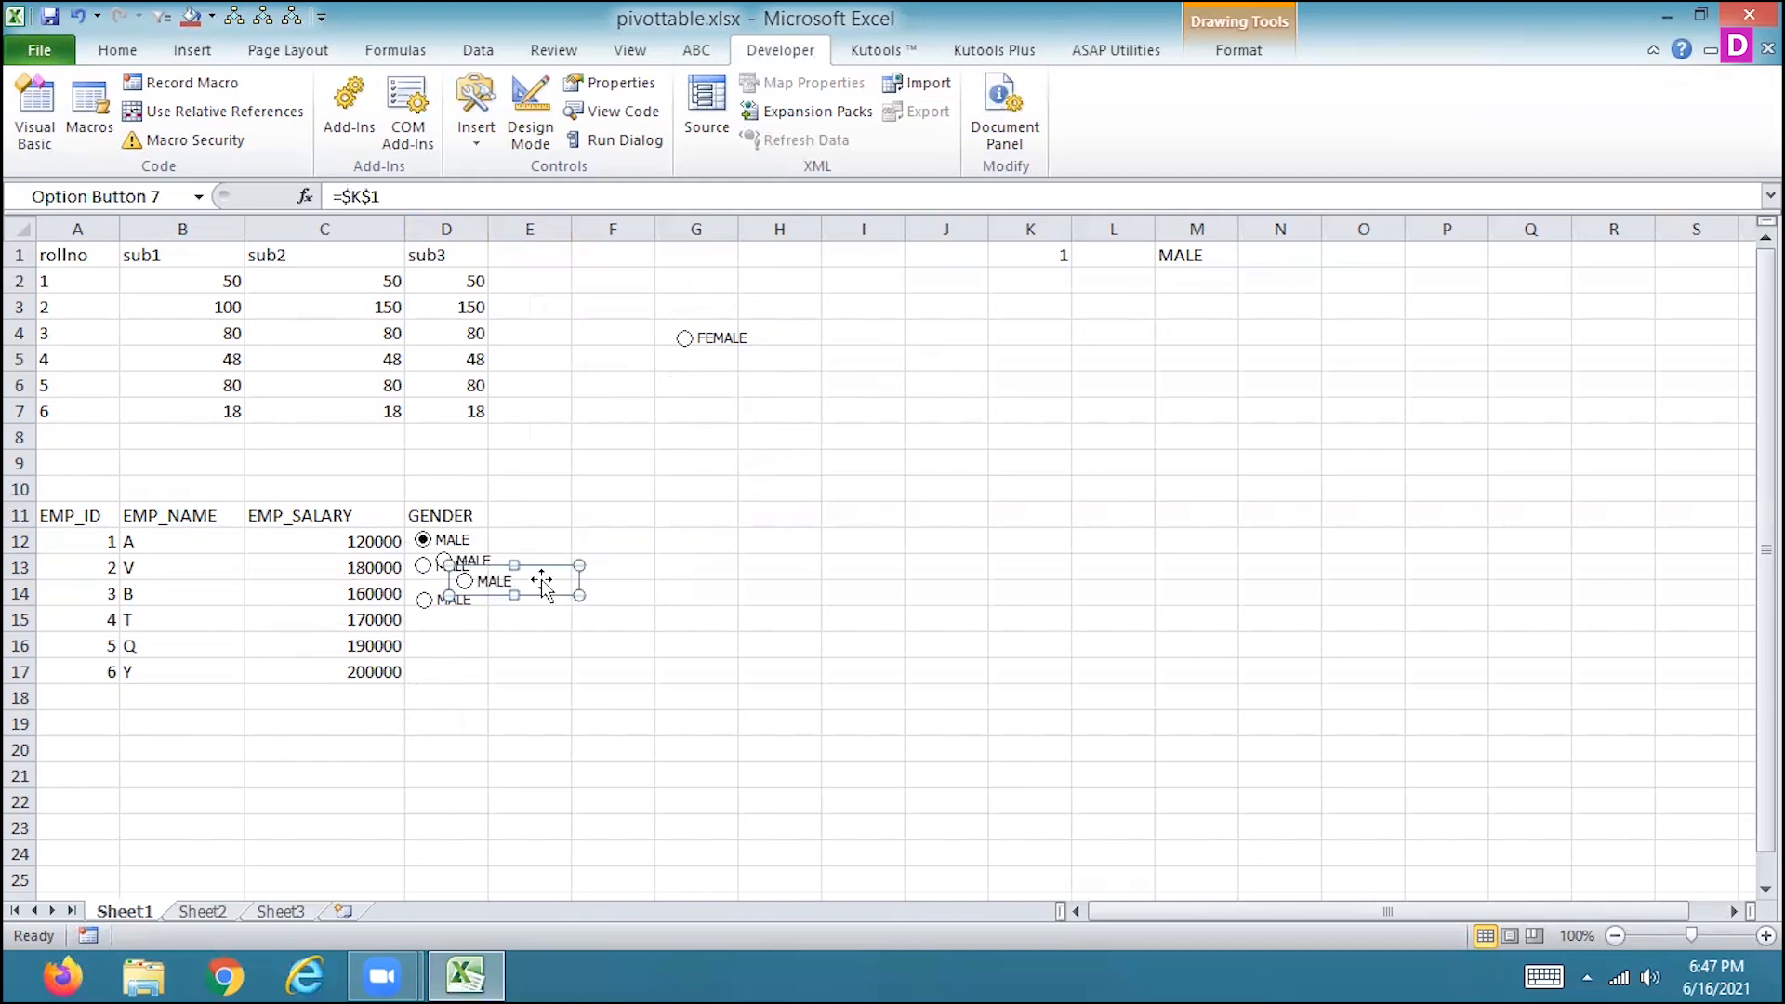
pyautogui.moveTo(482, 644); pyautogui.dragTo(495, 634)
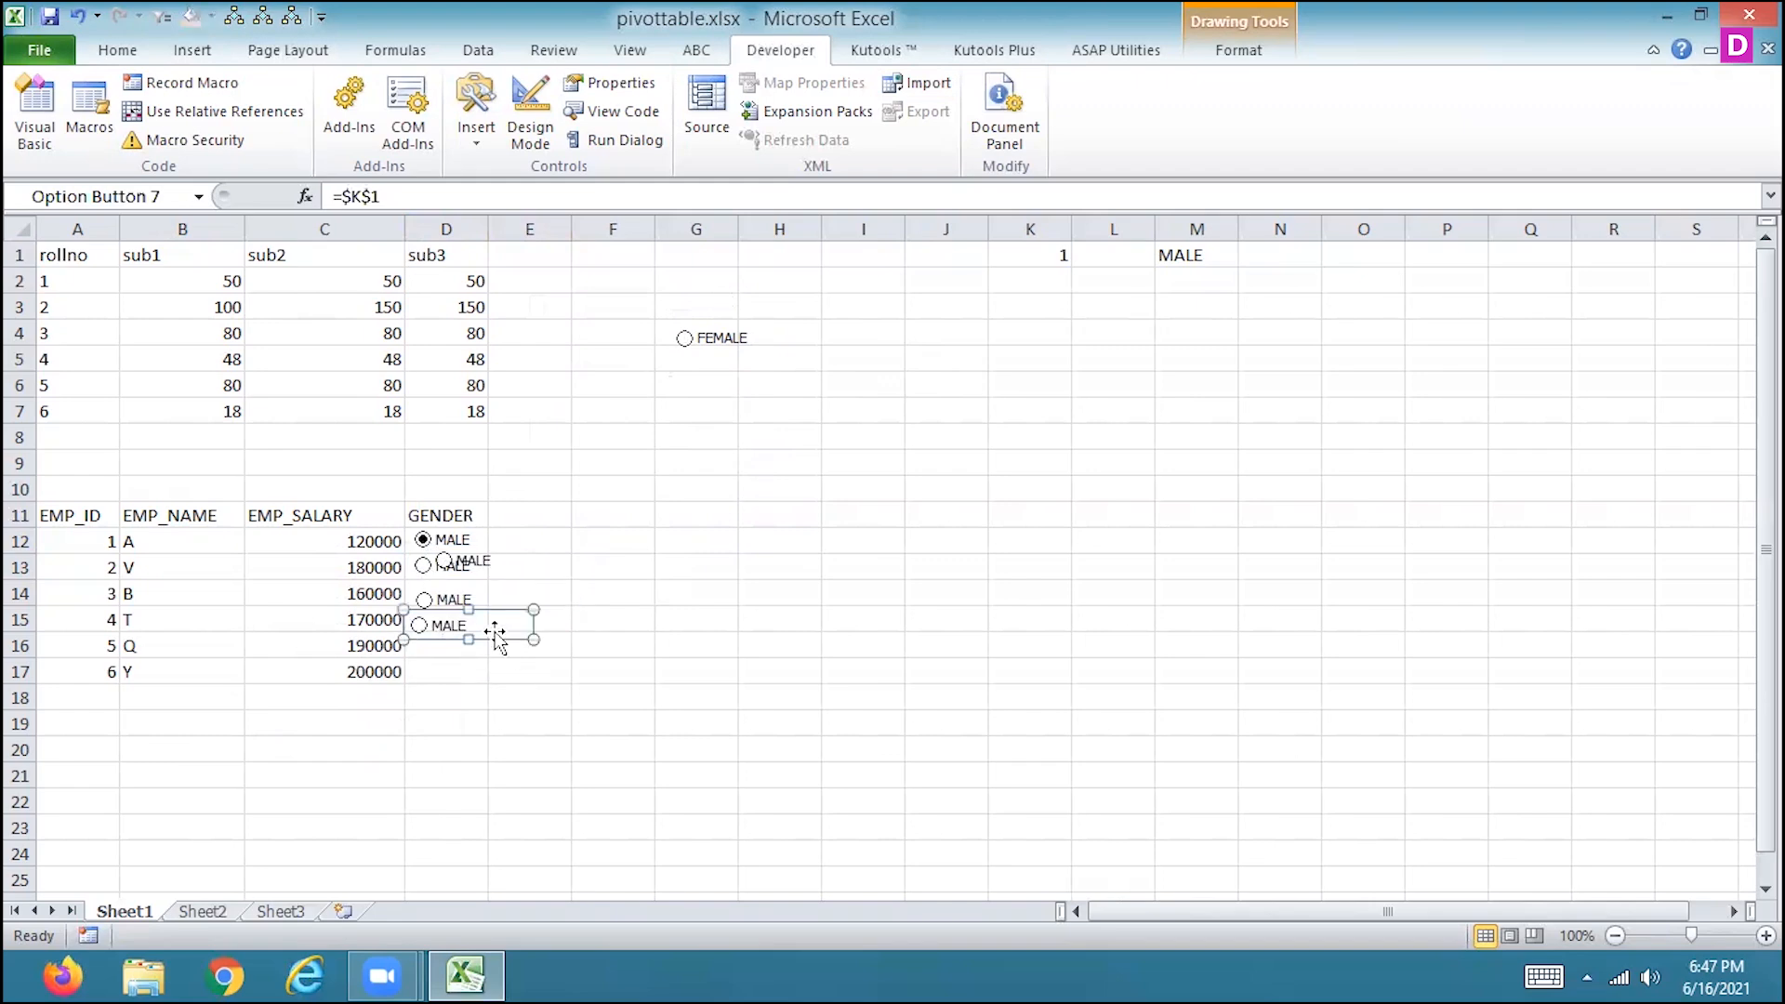
# Move the remaining pasted MALE option button, overlapping cells D12 and D13, into cell D16.
pyautogui.click(502, 563)
pyautogui.keyDown('ctrl'); pyautogui.click(504, 553); pyautogui.keyUp('ctrl')
pyautogui.rightClick(504, 553)
pyautogui.press('Escape')
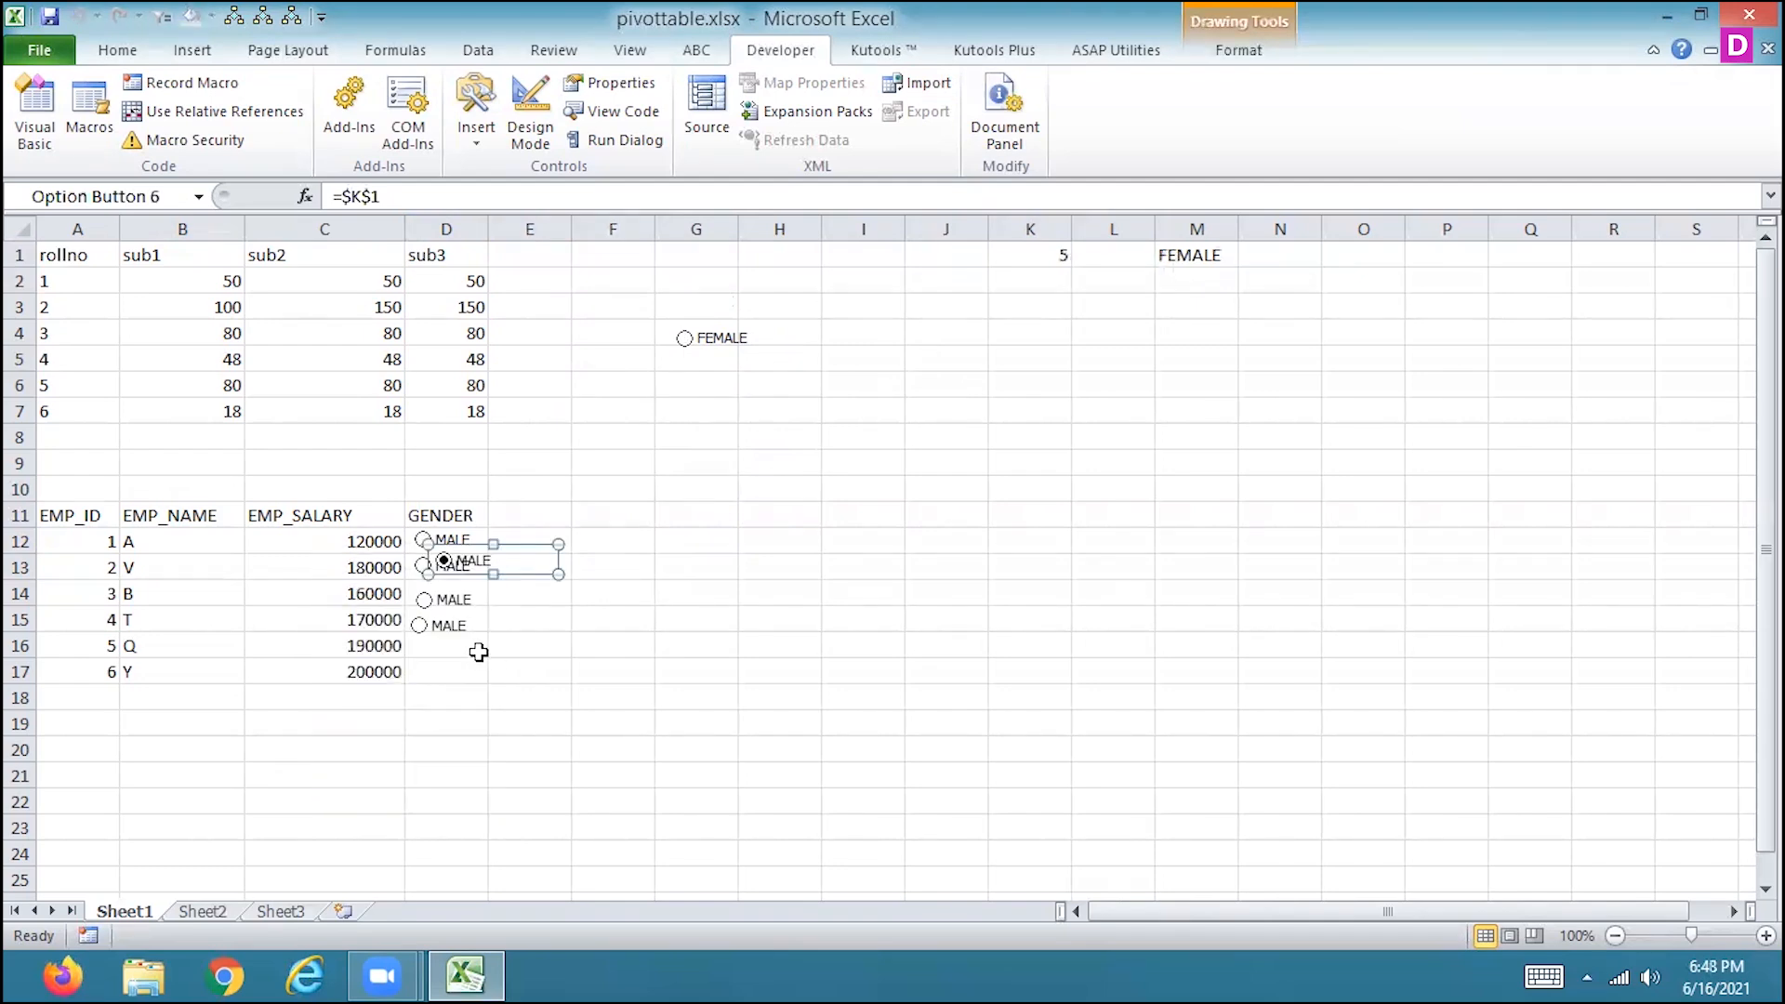
pyautogui.moveTo(513, 563); pyautogui.dragTo(495, 649)
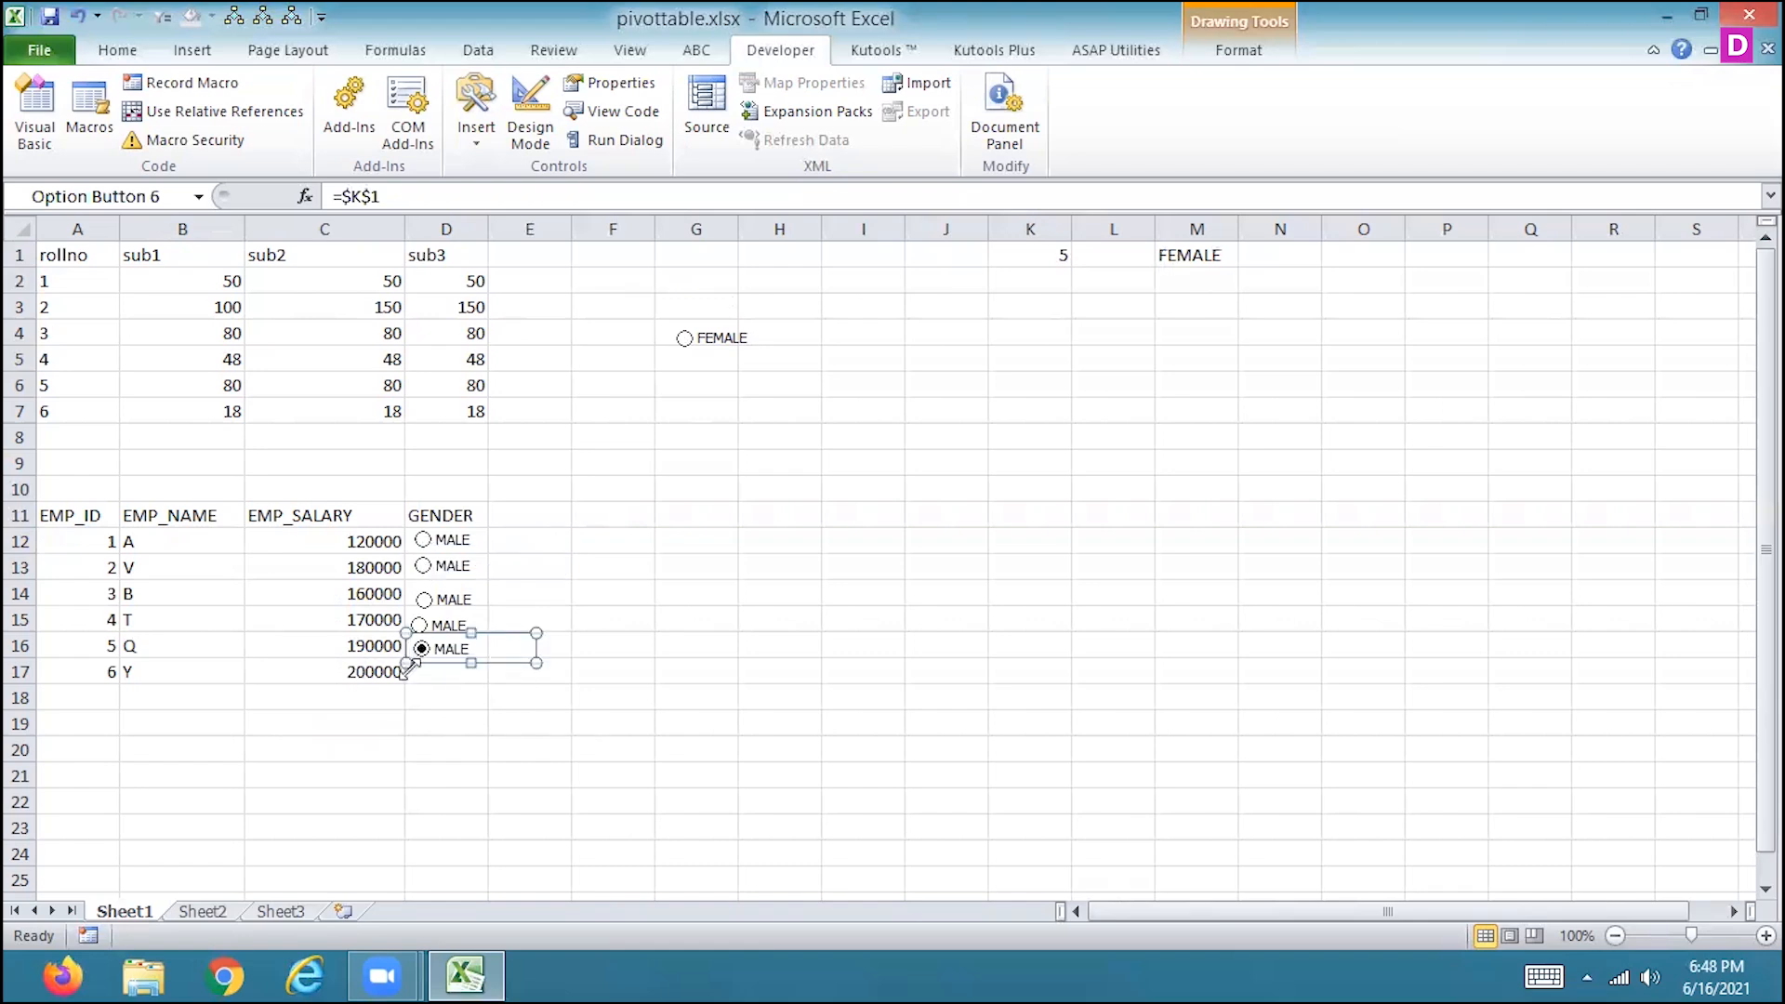
pyautogui.click(451, 671)
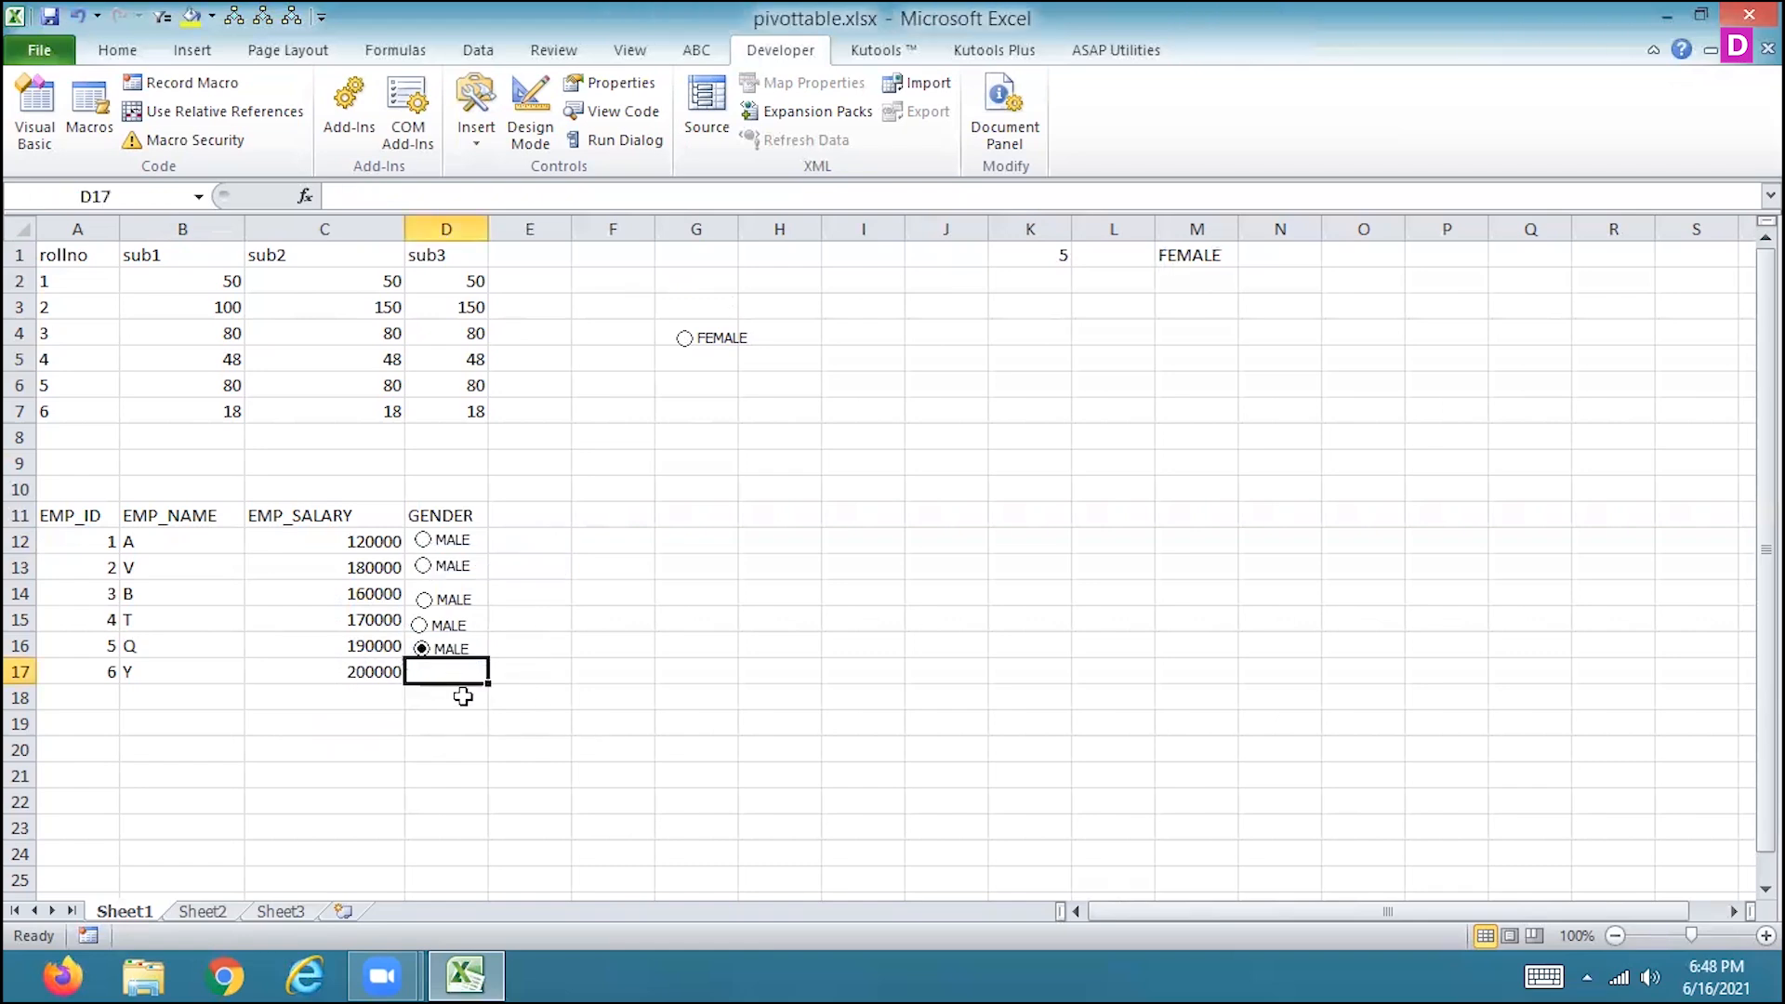
# Check the cell link in the control settings of the D12 option button.
pyautogui.rightClick(455, 541)
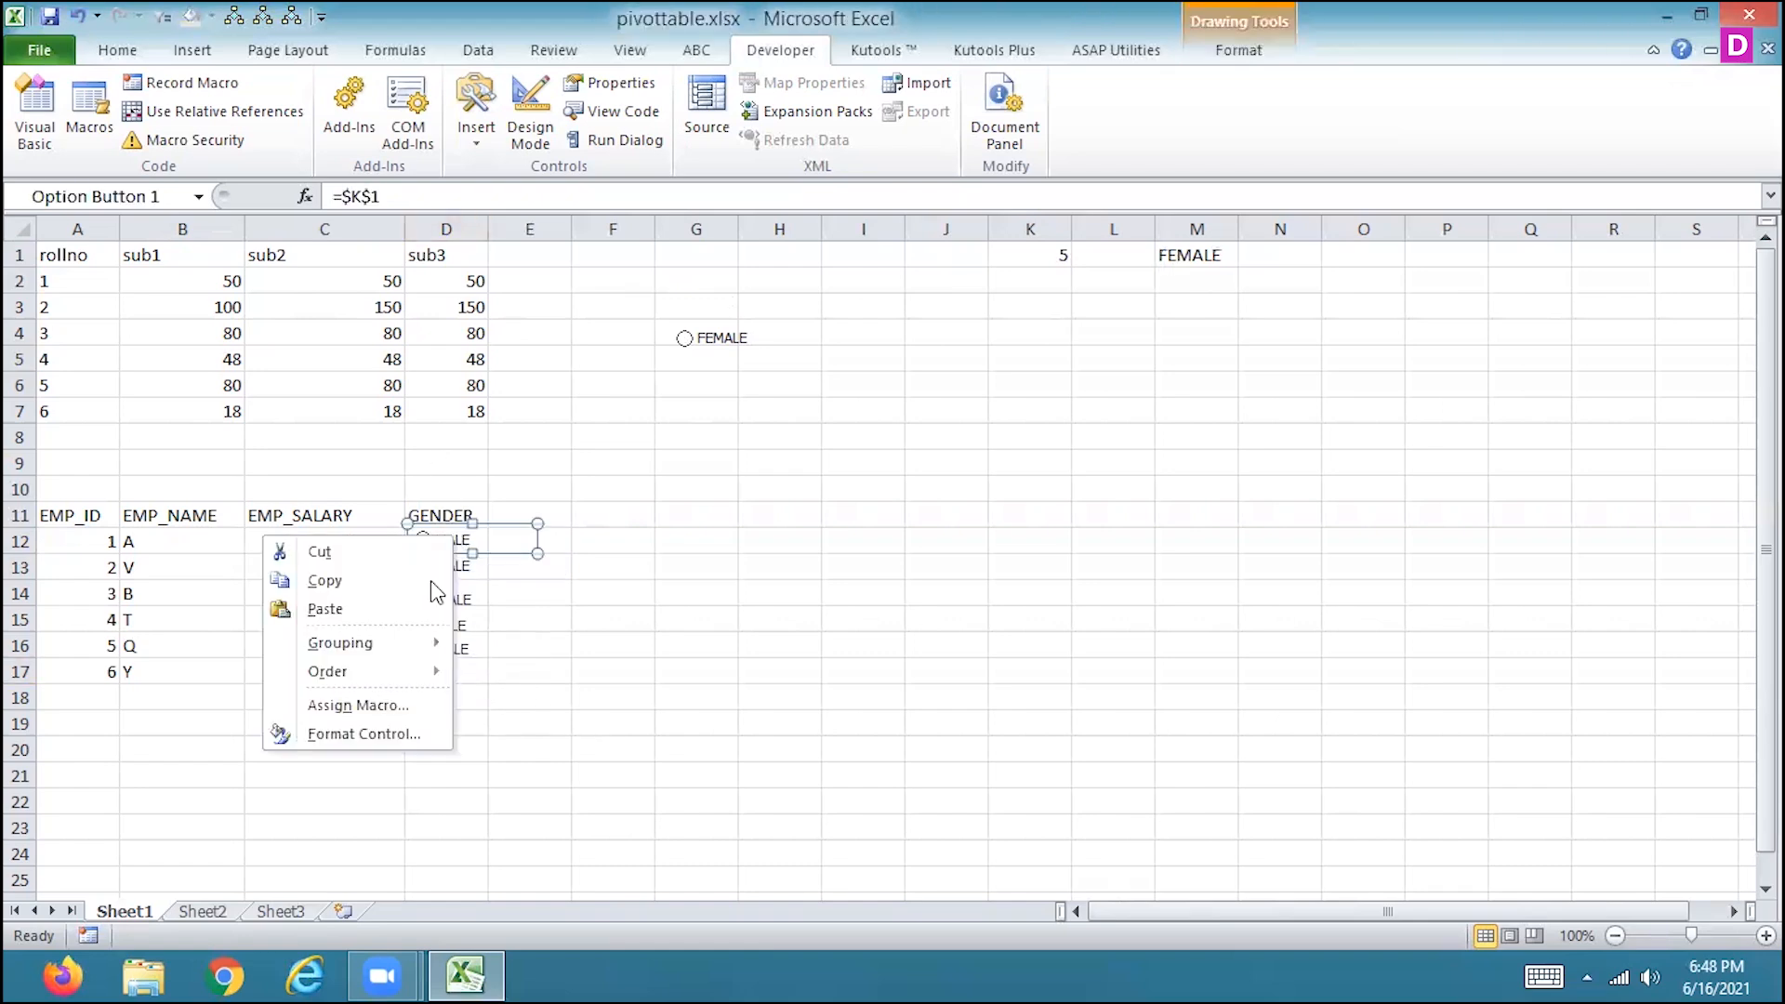
pyautogui.click(353, 733)
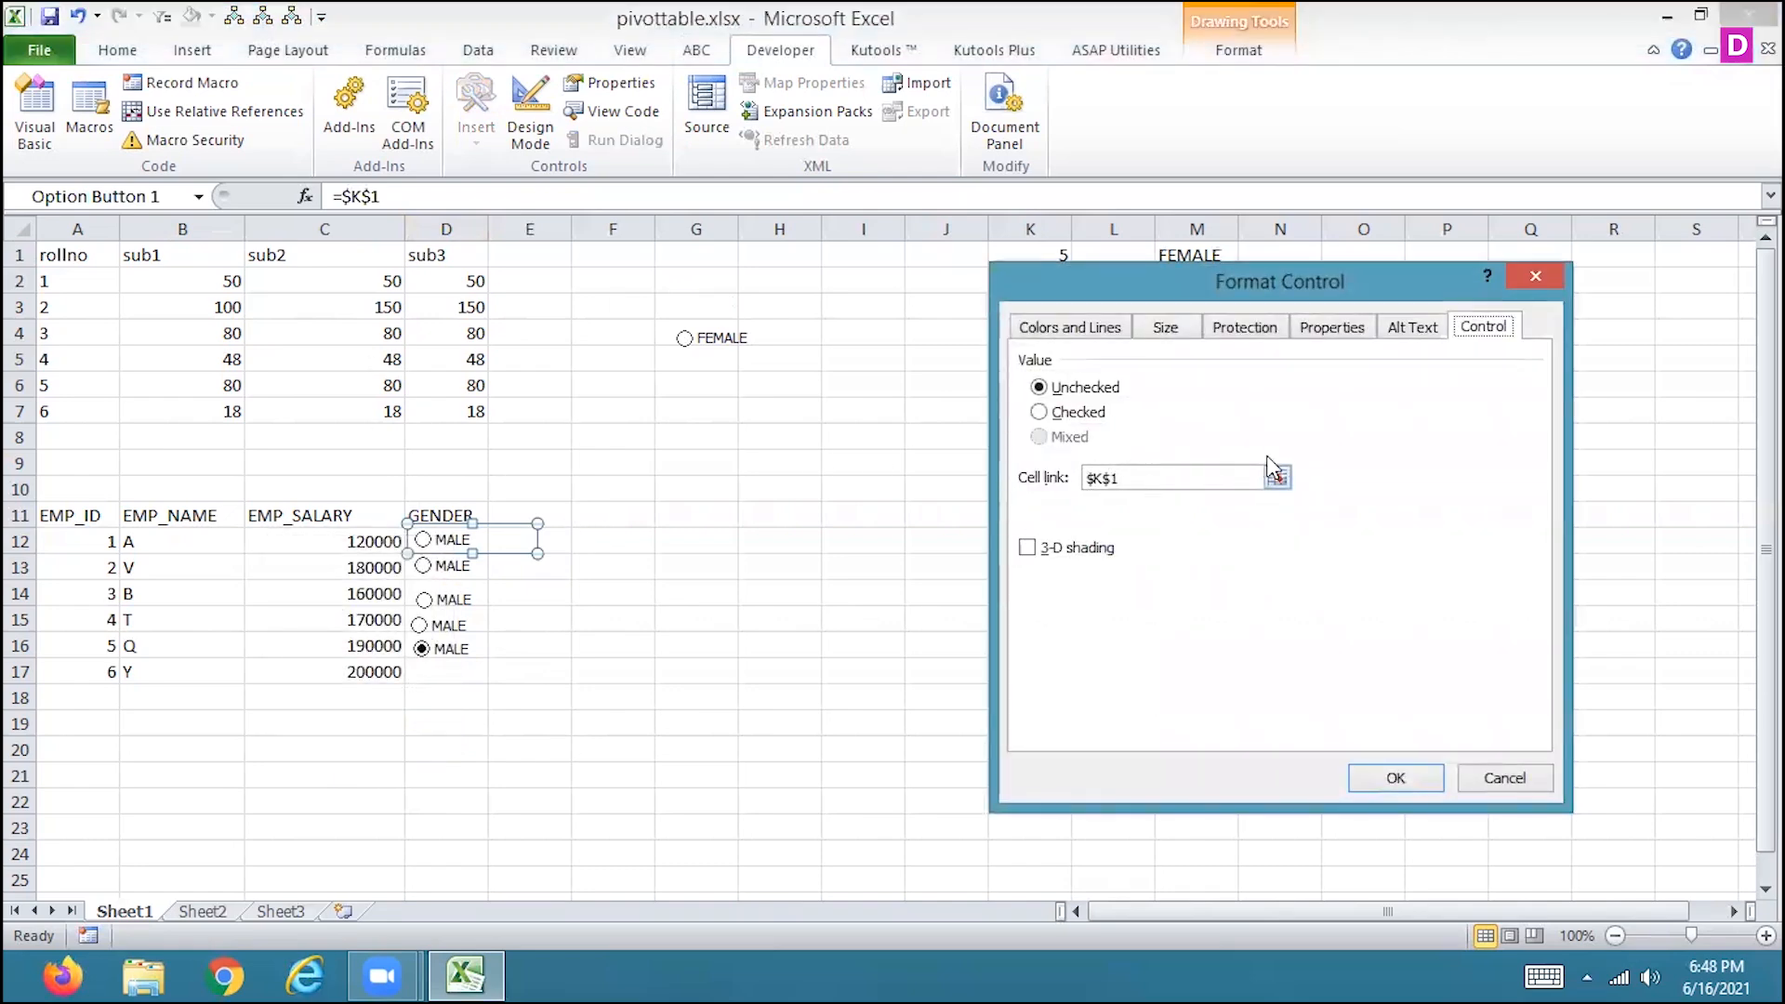
pyautogui.click(1385, 774)
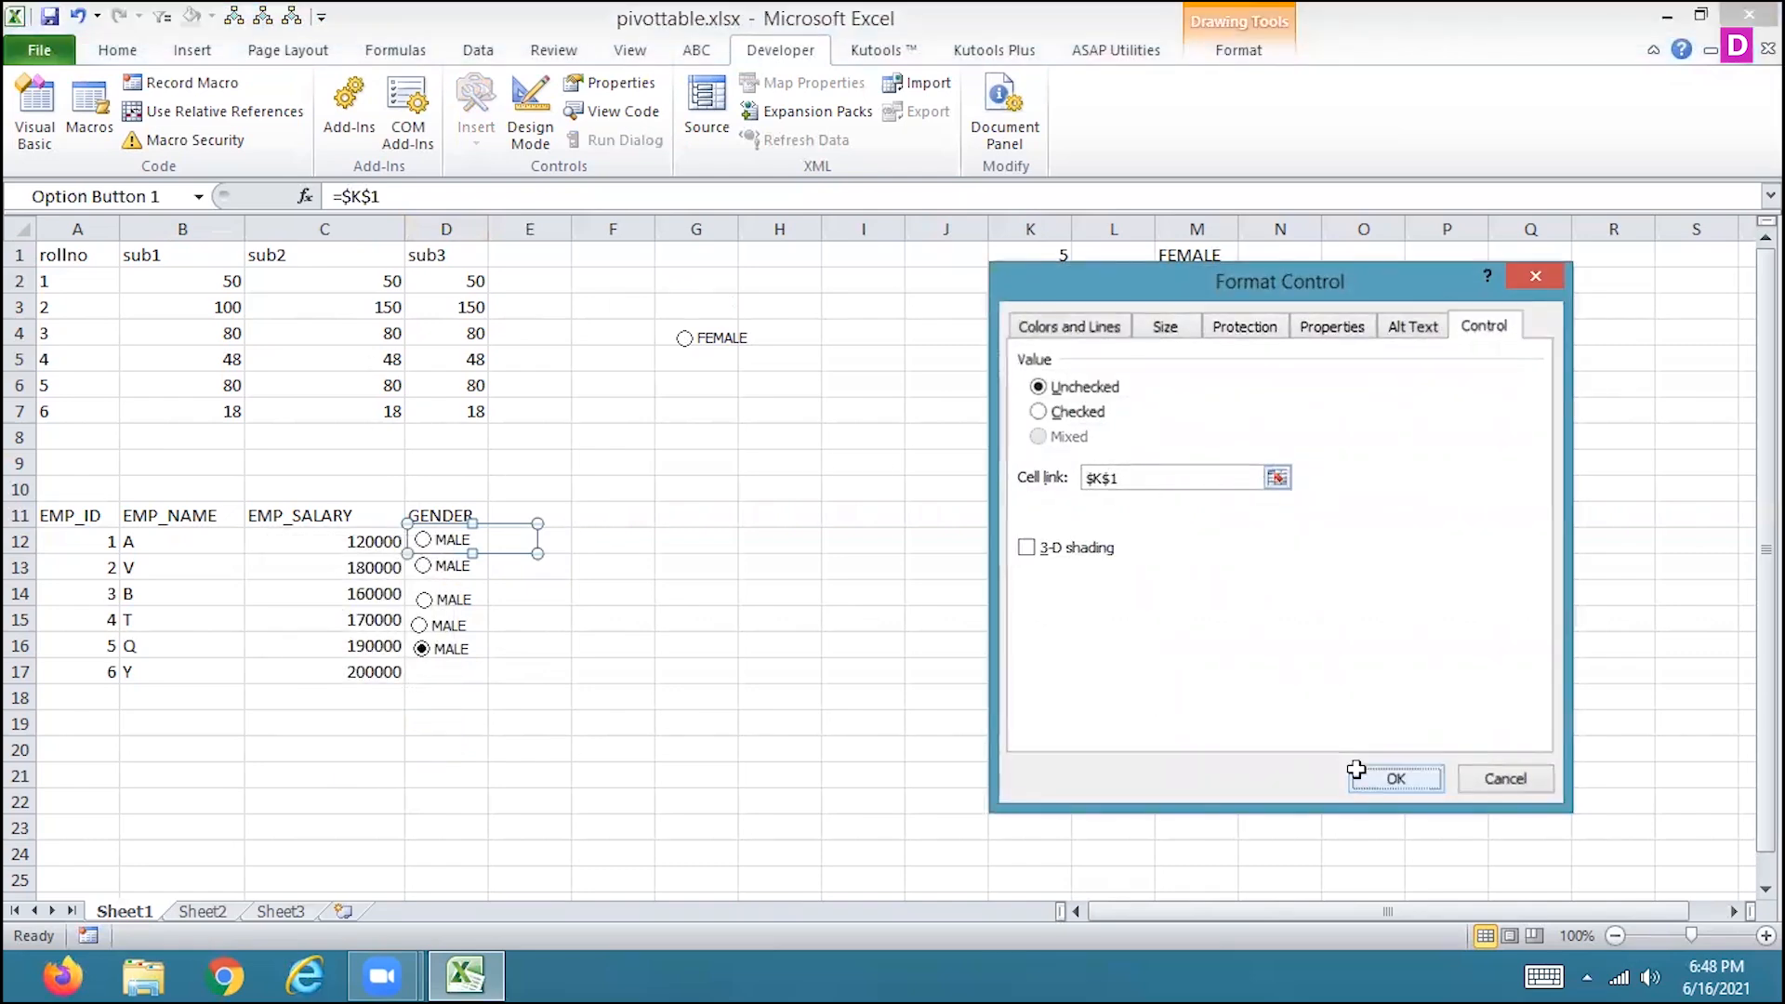
# Set the cell link of the D13 option button to $K$2.
pyautogui.rightClick(462, 569)
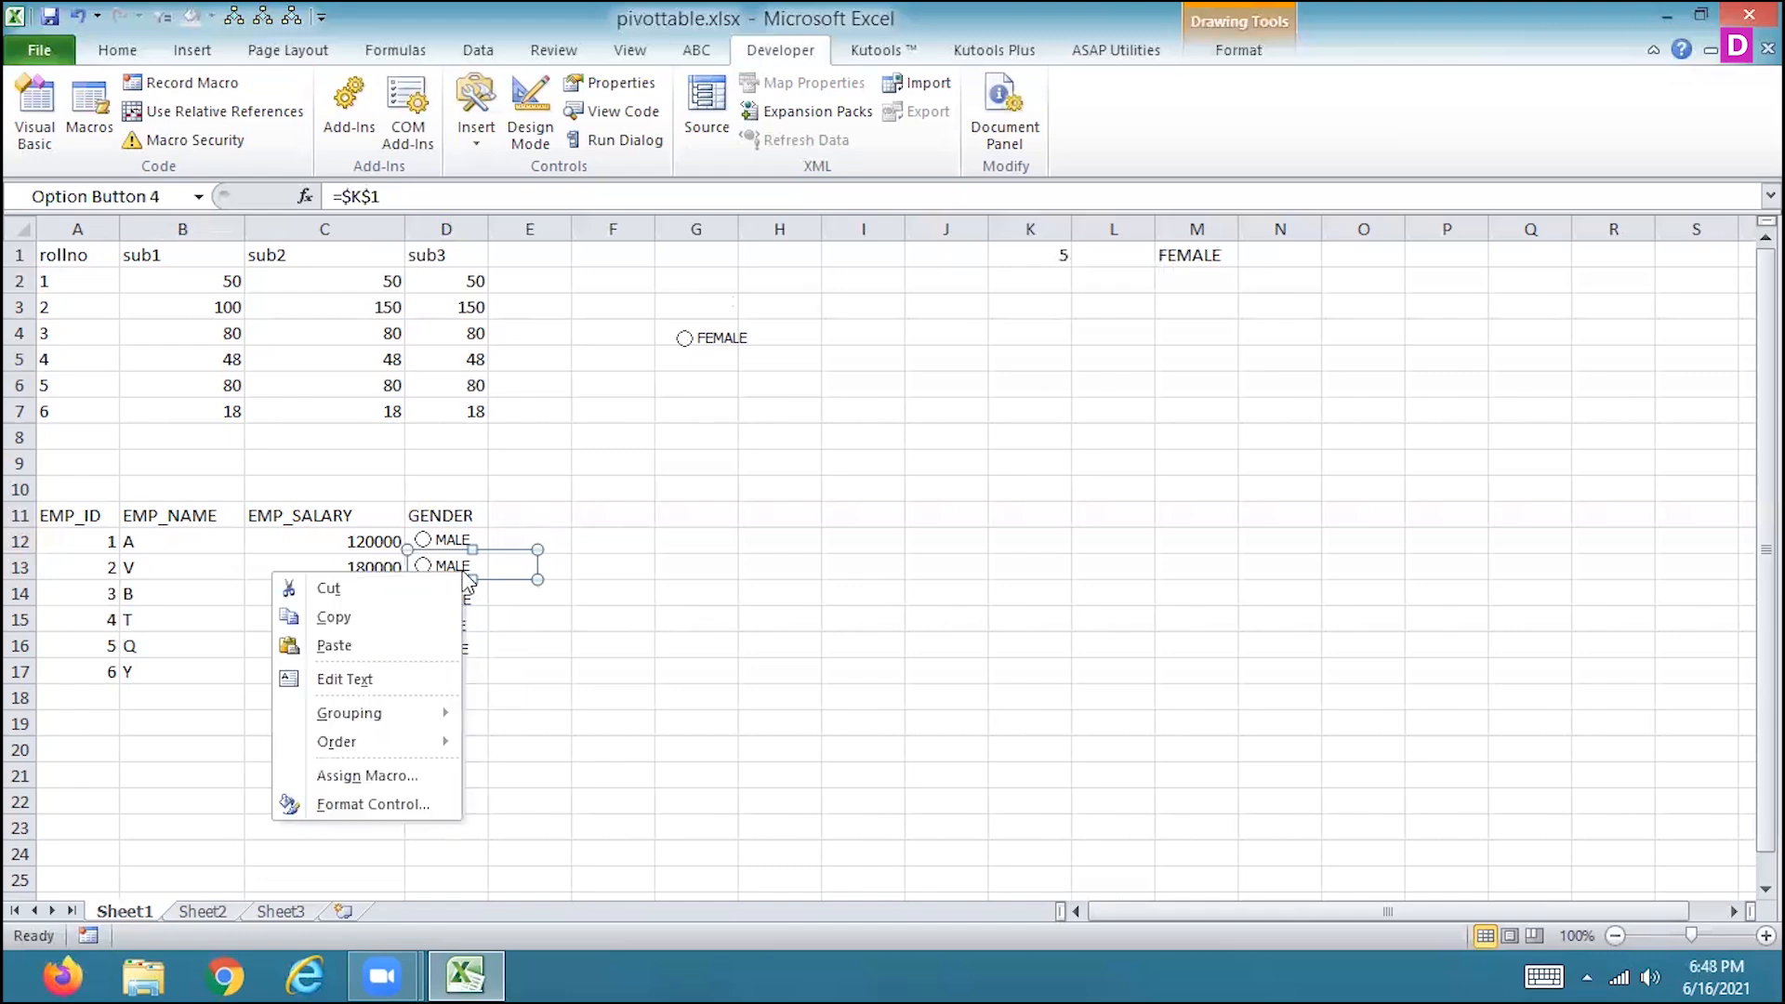
pyautogui.click(377, 804)
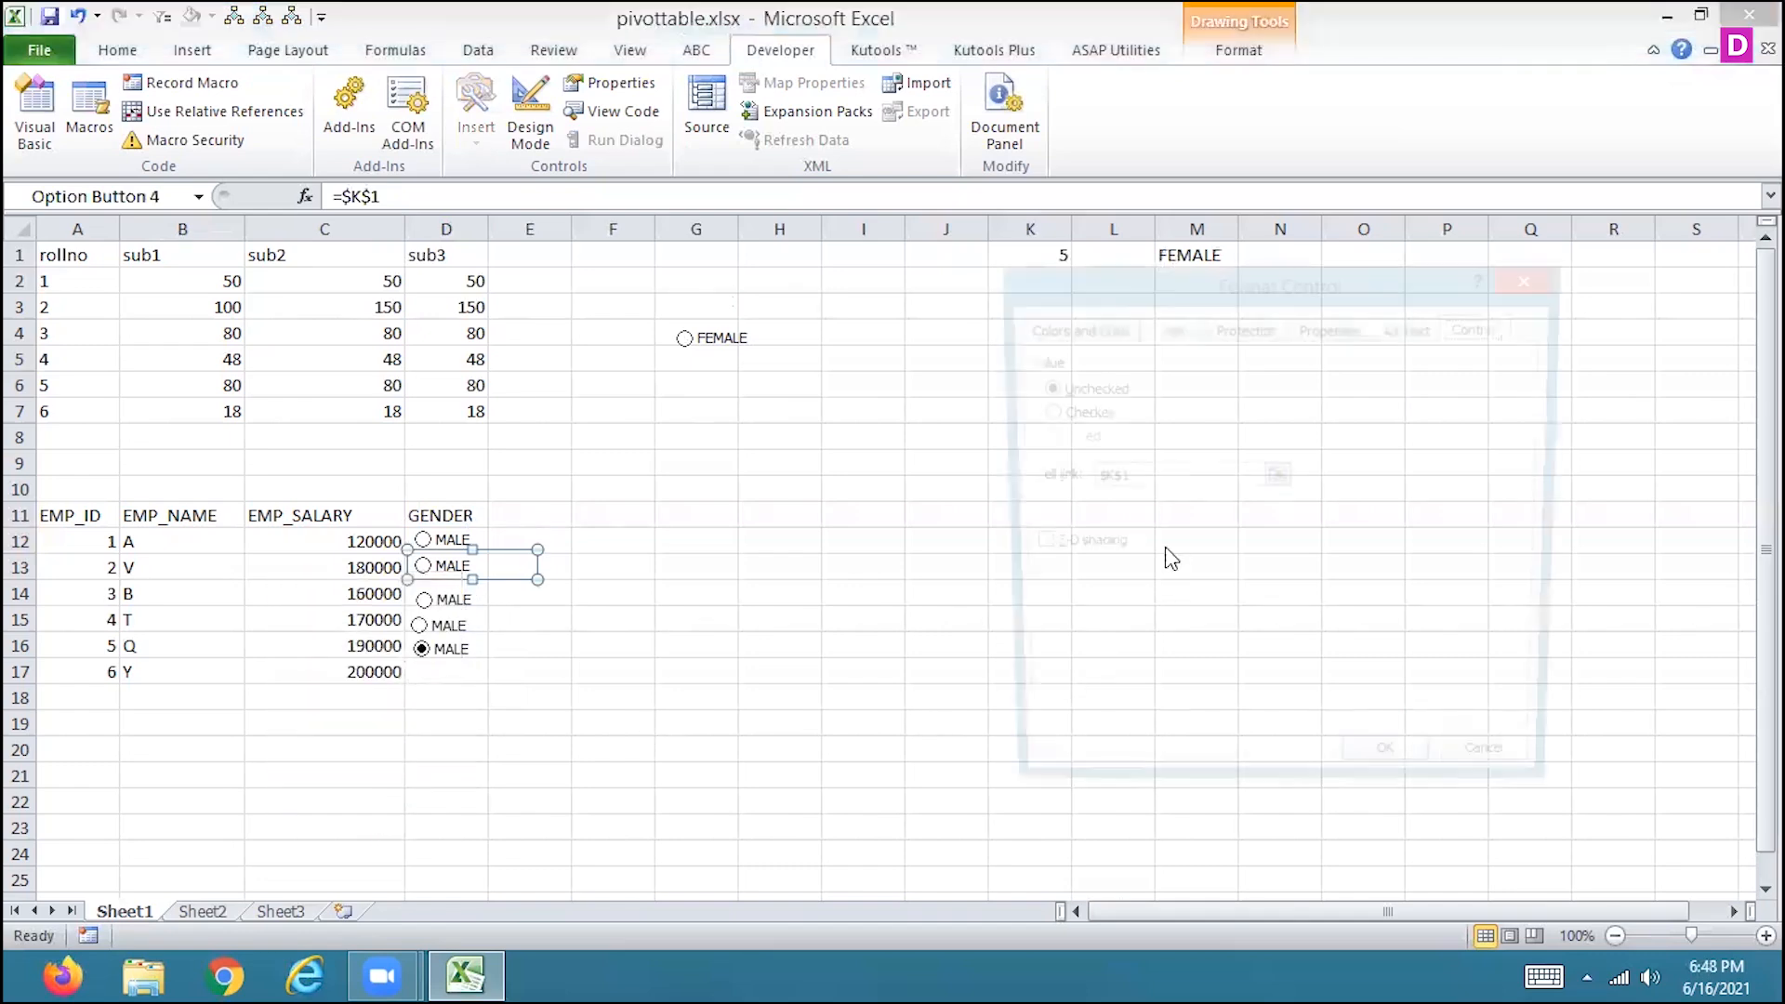
pyautogui.click(1150, 480)
pyautogui.press('BackSpace')
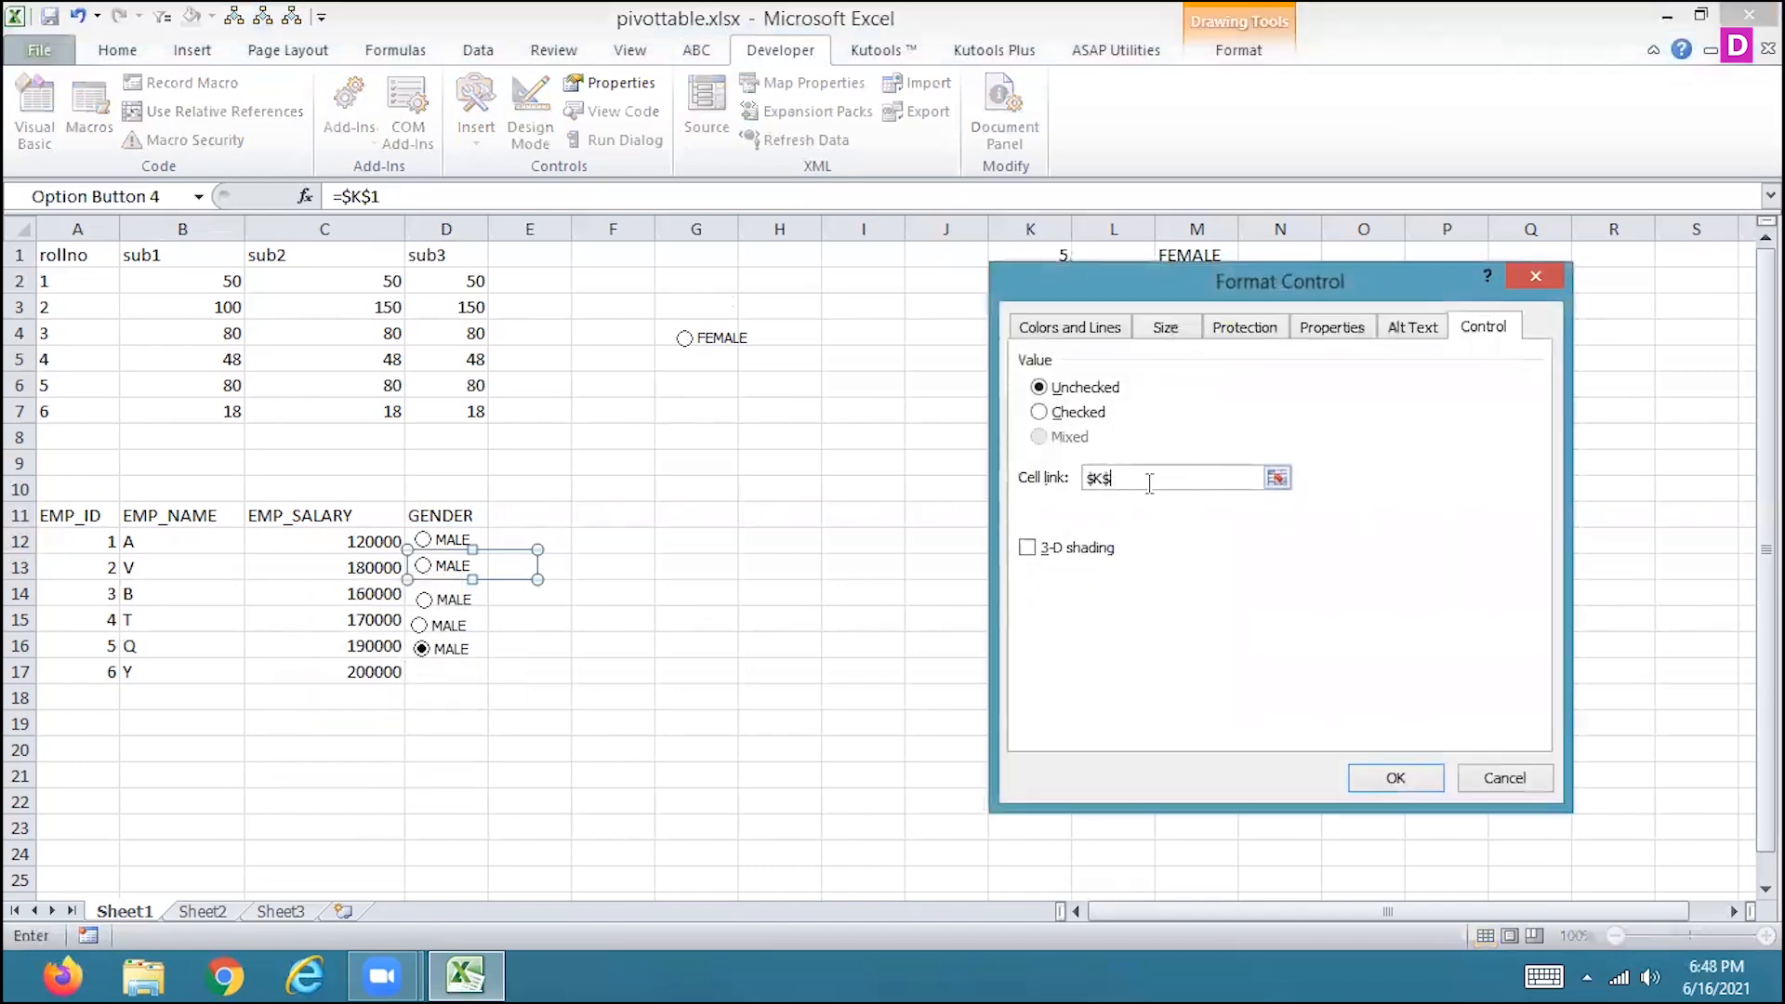
pyautogui.click(1397, 778)
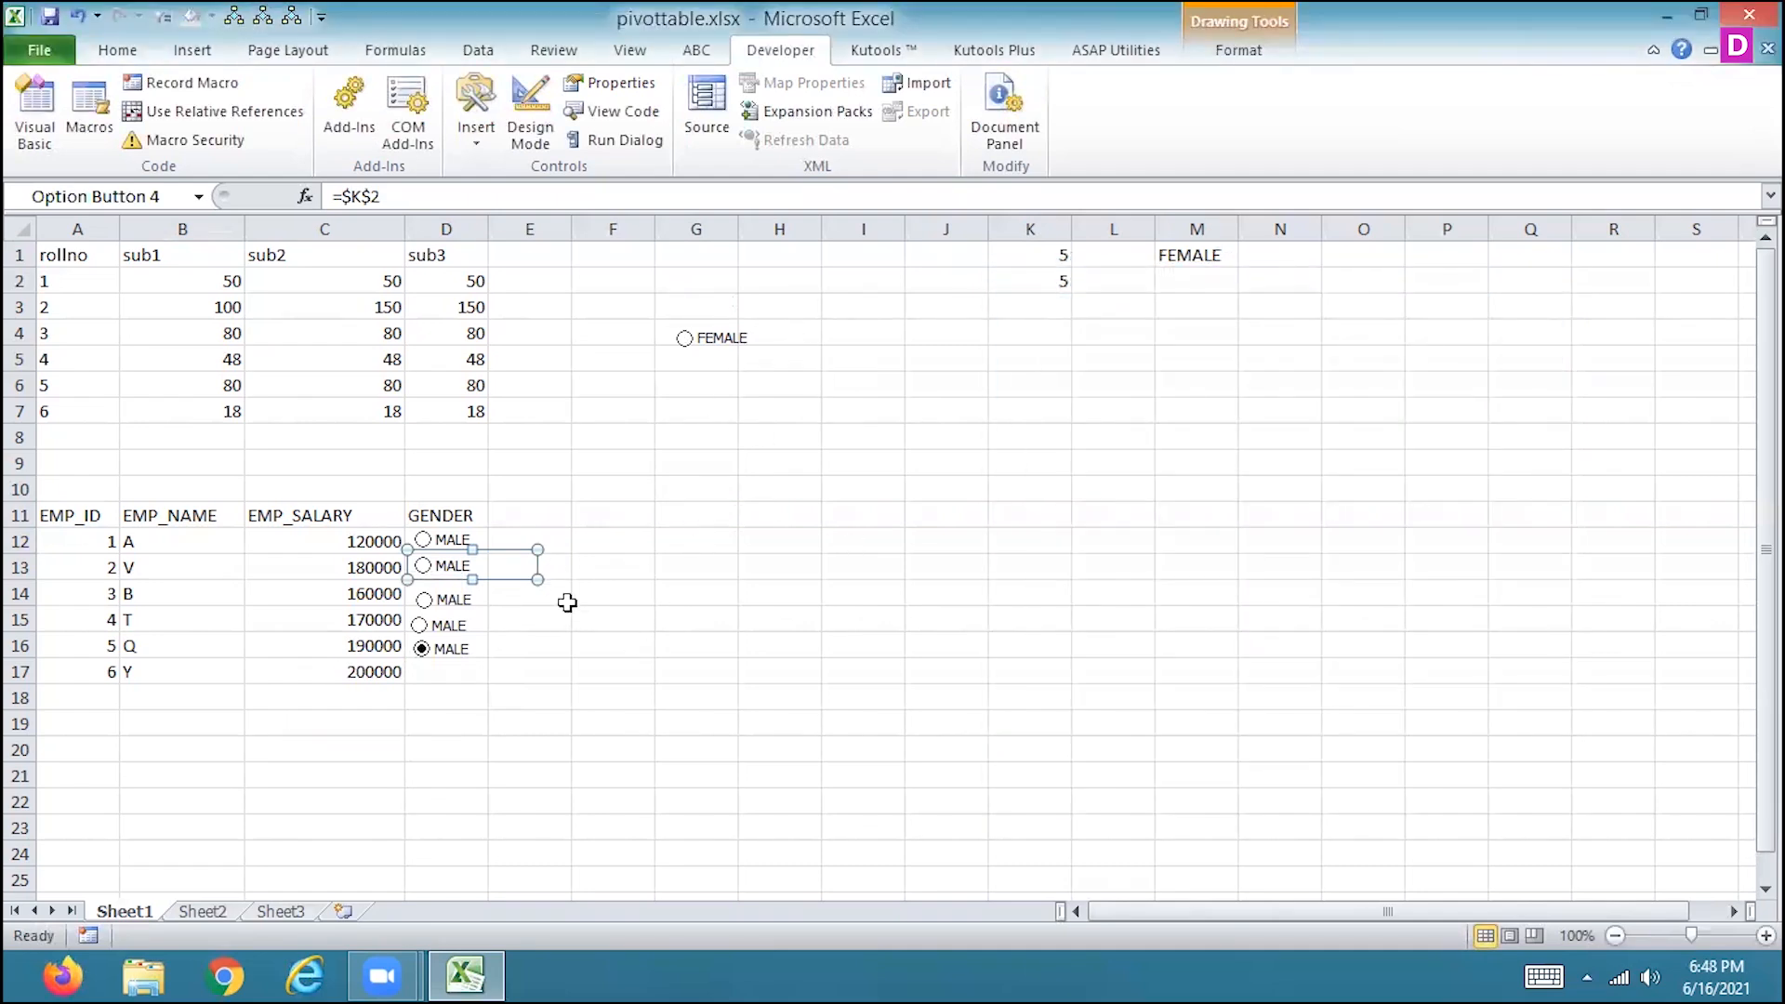
# Select the option buttons in D12 to D15 one after another to test the value in linked cell K2.
pyautogui.click(569, 605)
pyautogui.click(422, 541)
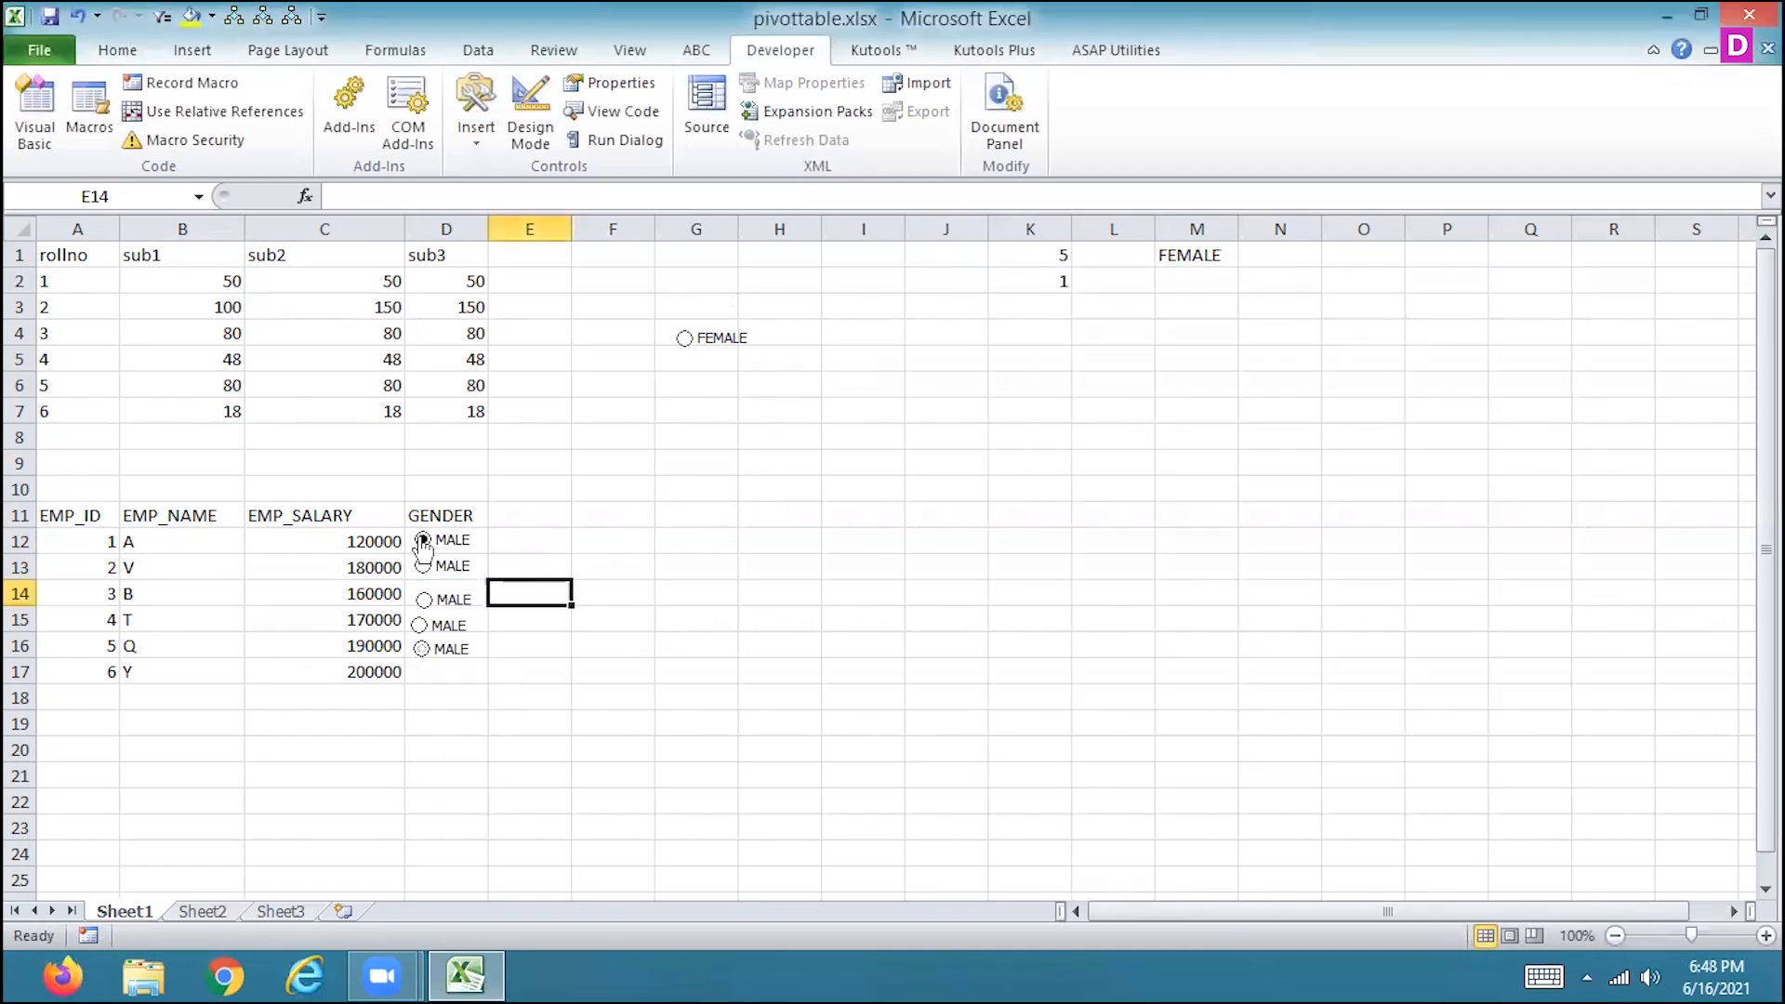
pyautogui.click(423, 567)
pyautogui.click(424, 599)
pyautogui.click(420, 626)
# Review the D12 option button's control settings to see which cell it is linked to.
pyautogui.rightClick(454, 542)
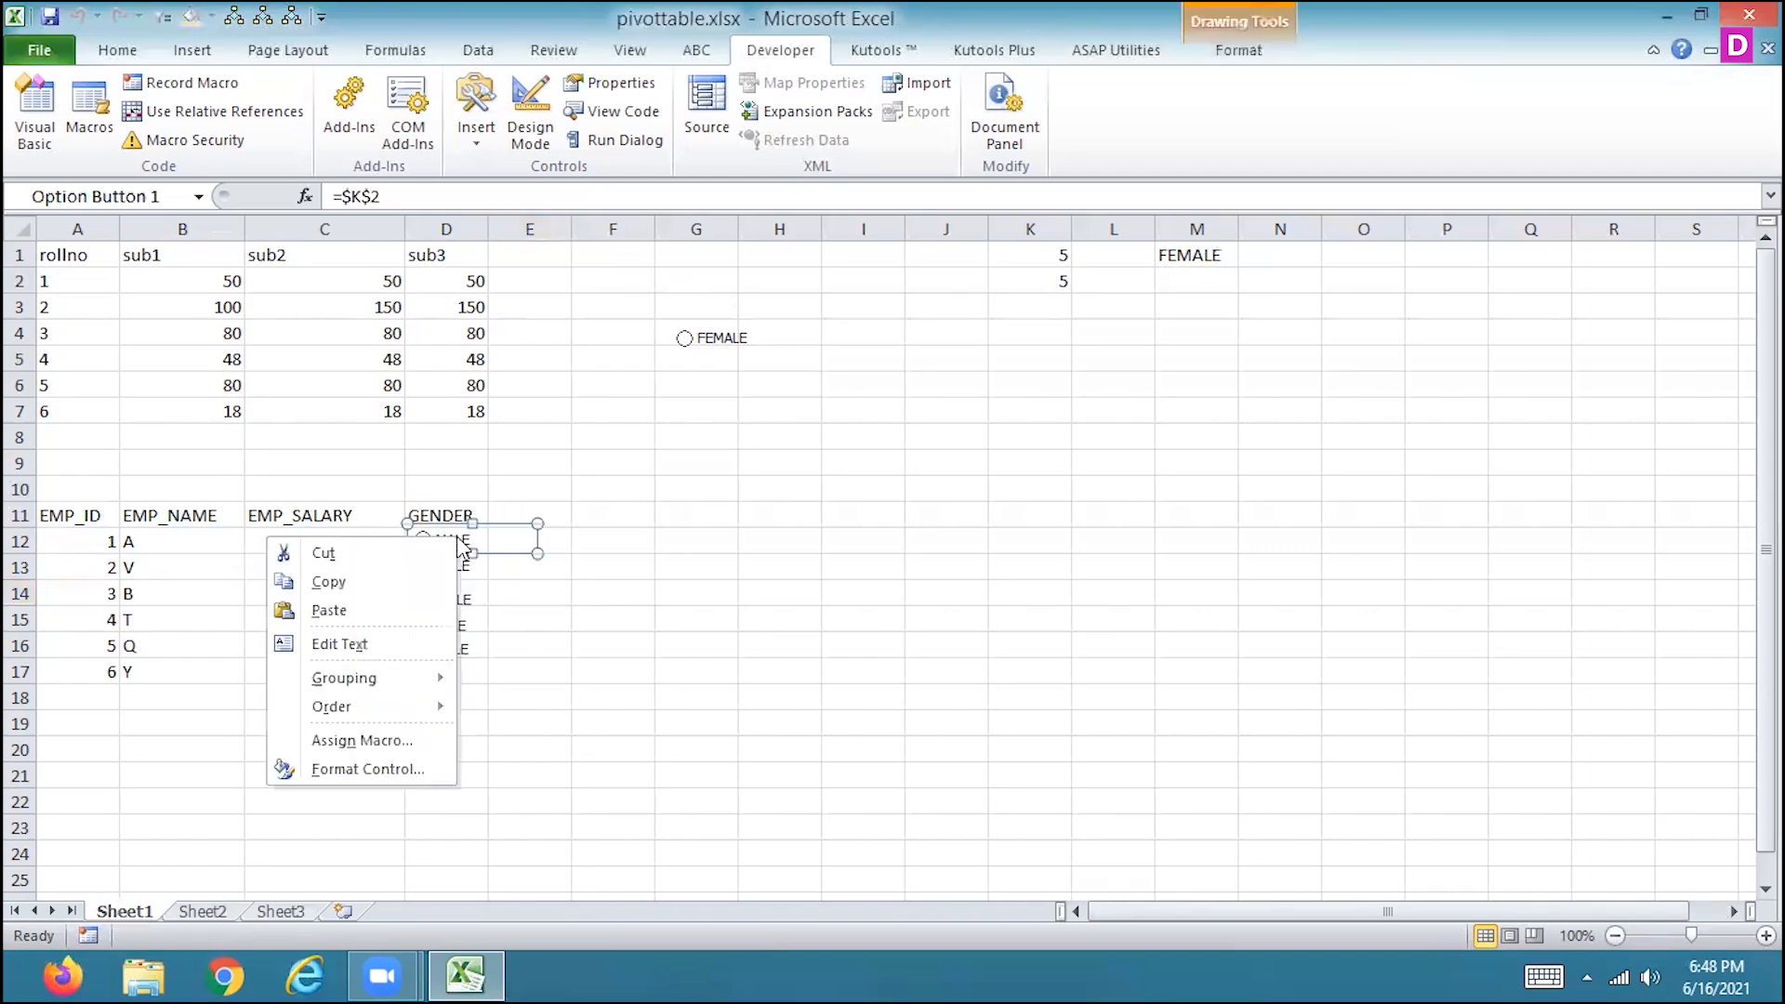
pyautogui.click(360, 767)
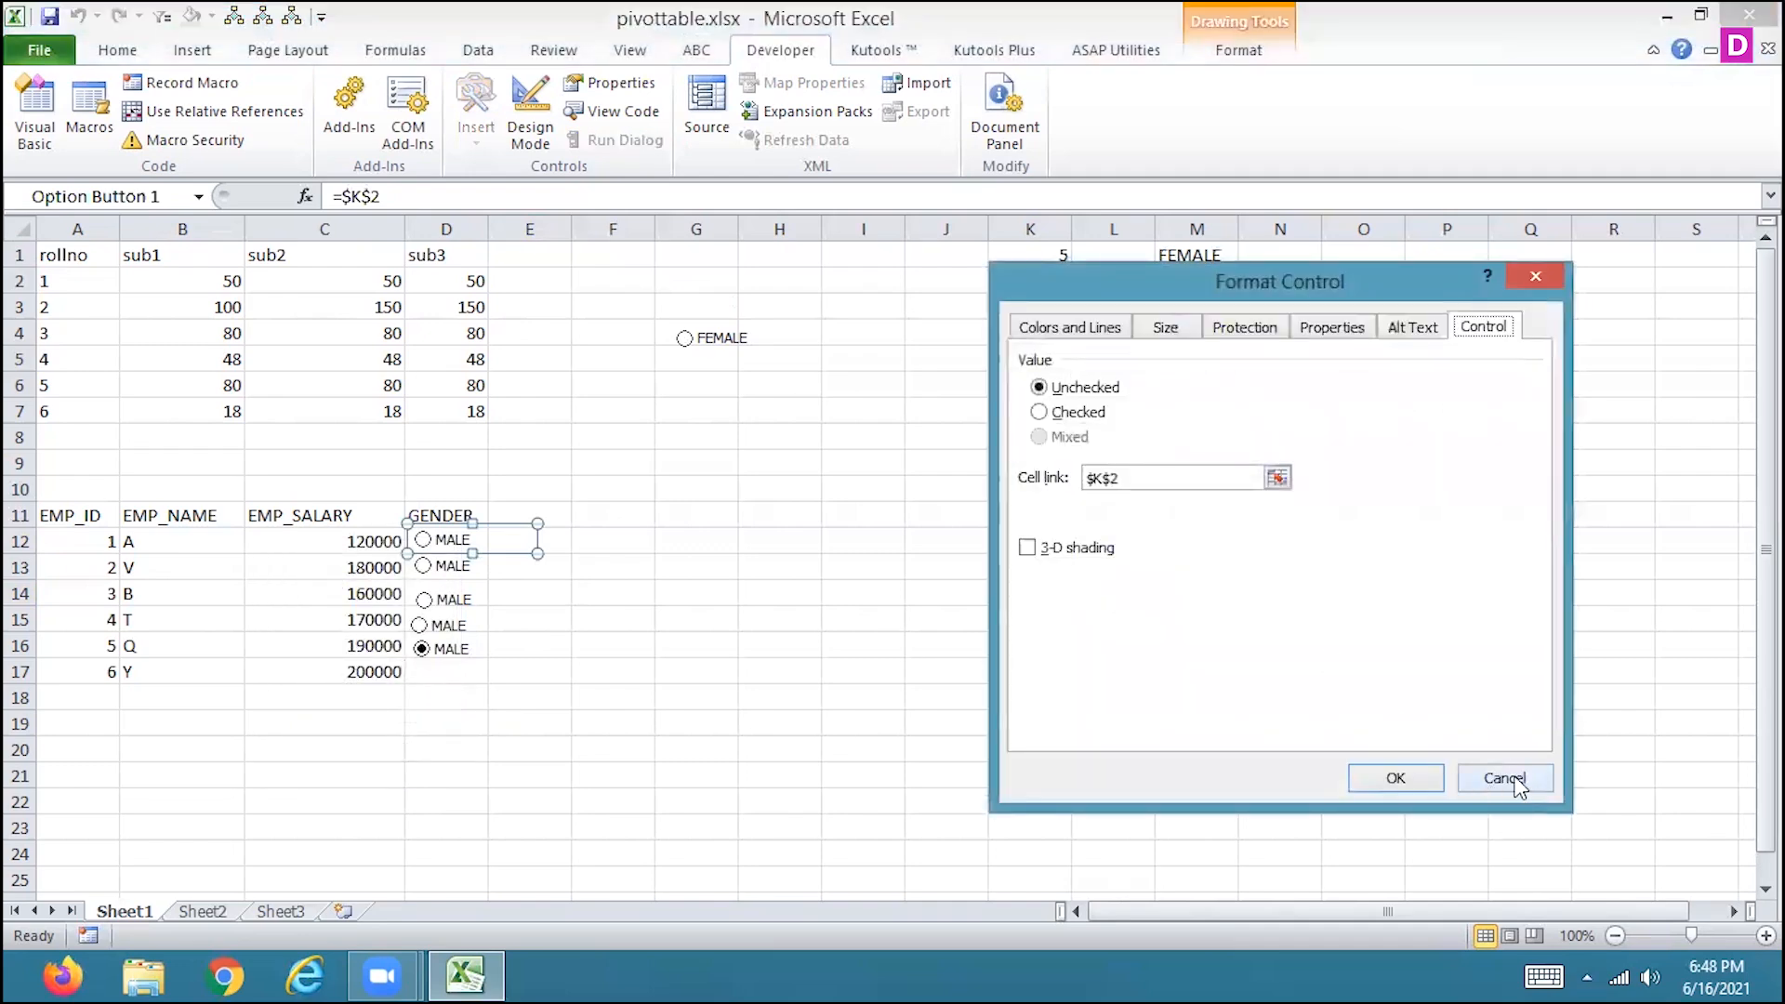
pyautogui.click(1395, 777)
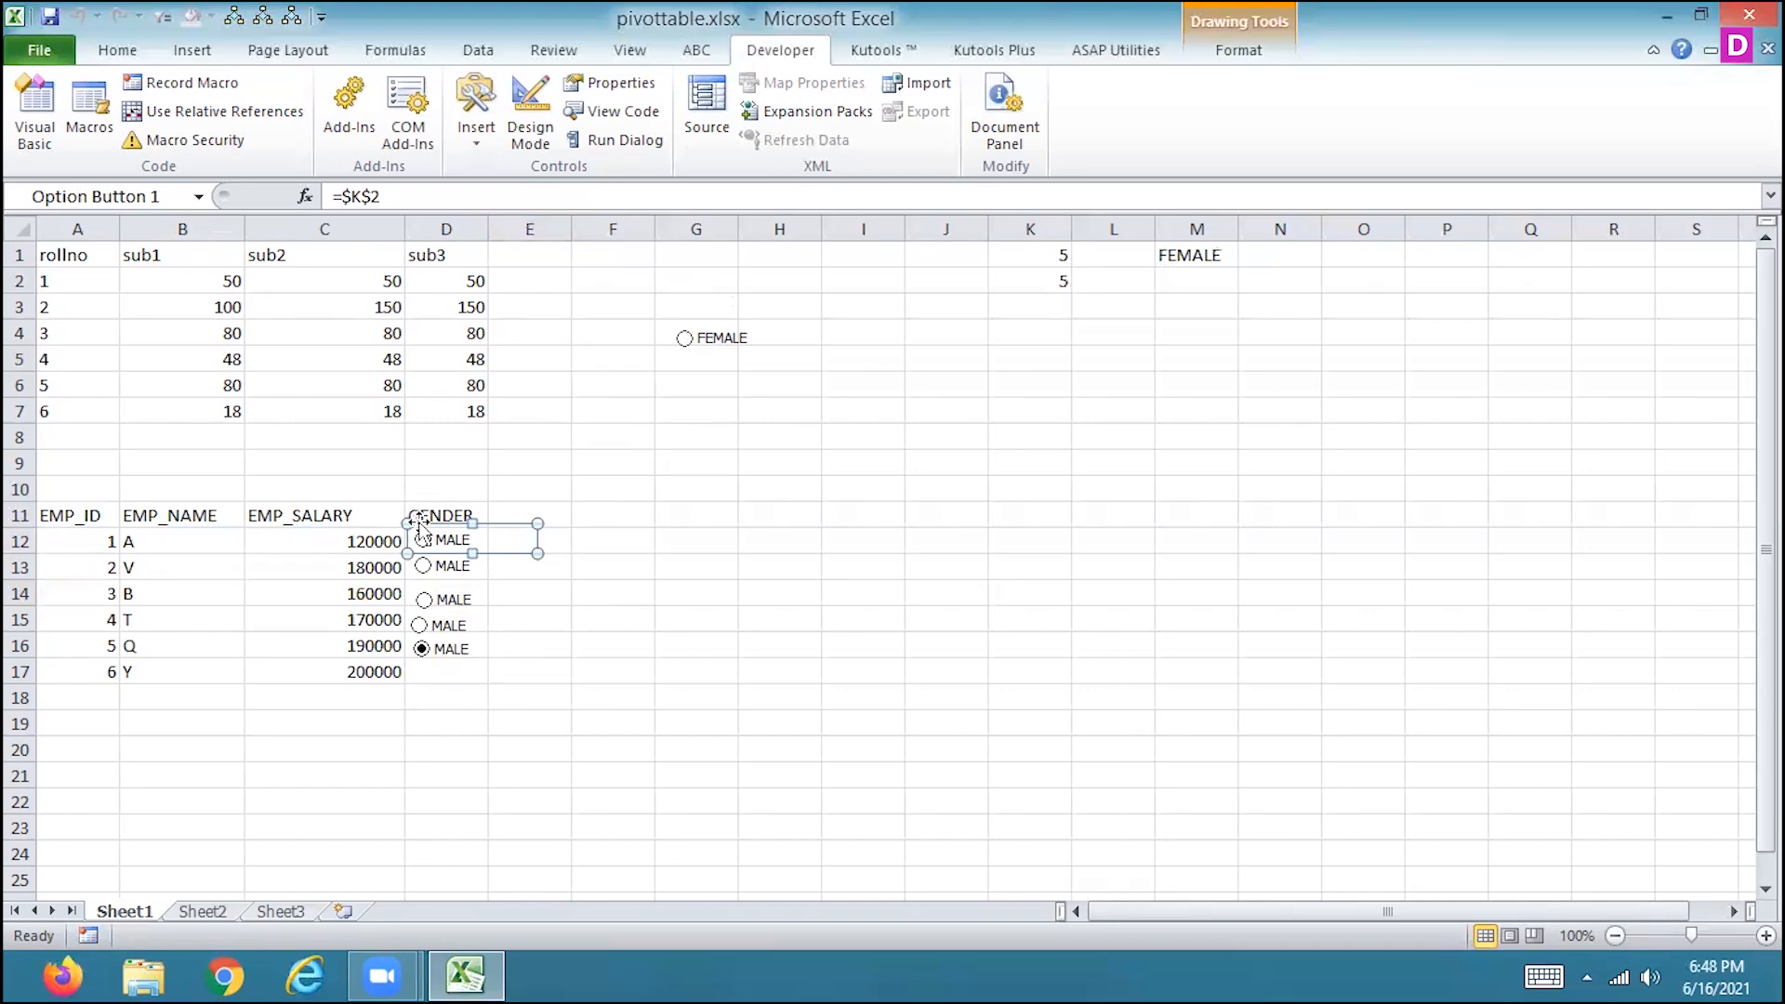
# Test the GENDER option buttons from D12 down to D16 in turn, watching linked cell K2.
pyautogui.click(605, 662)
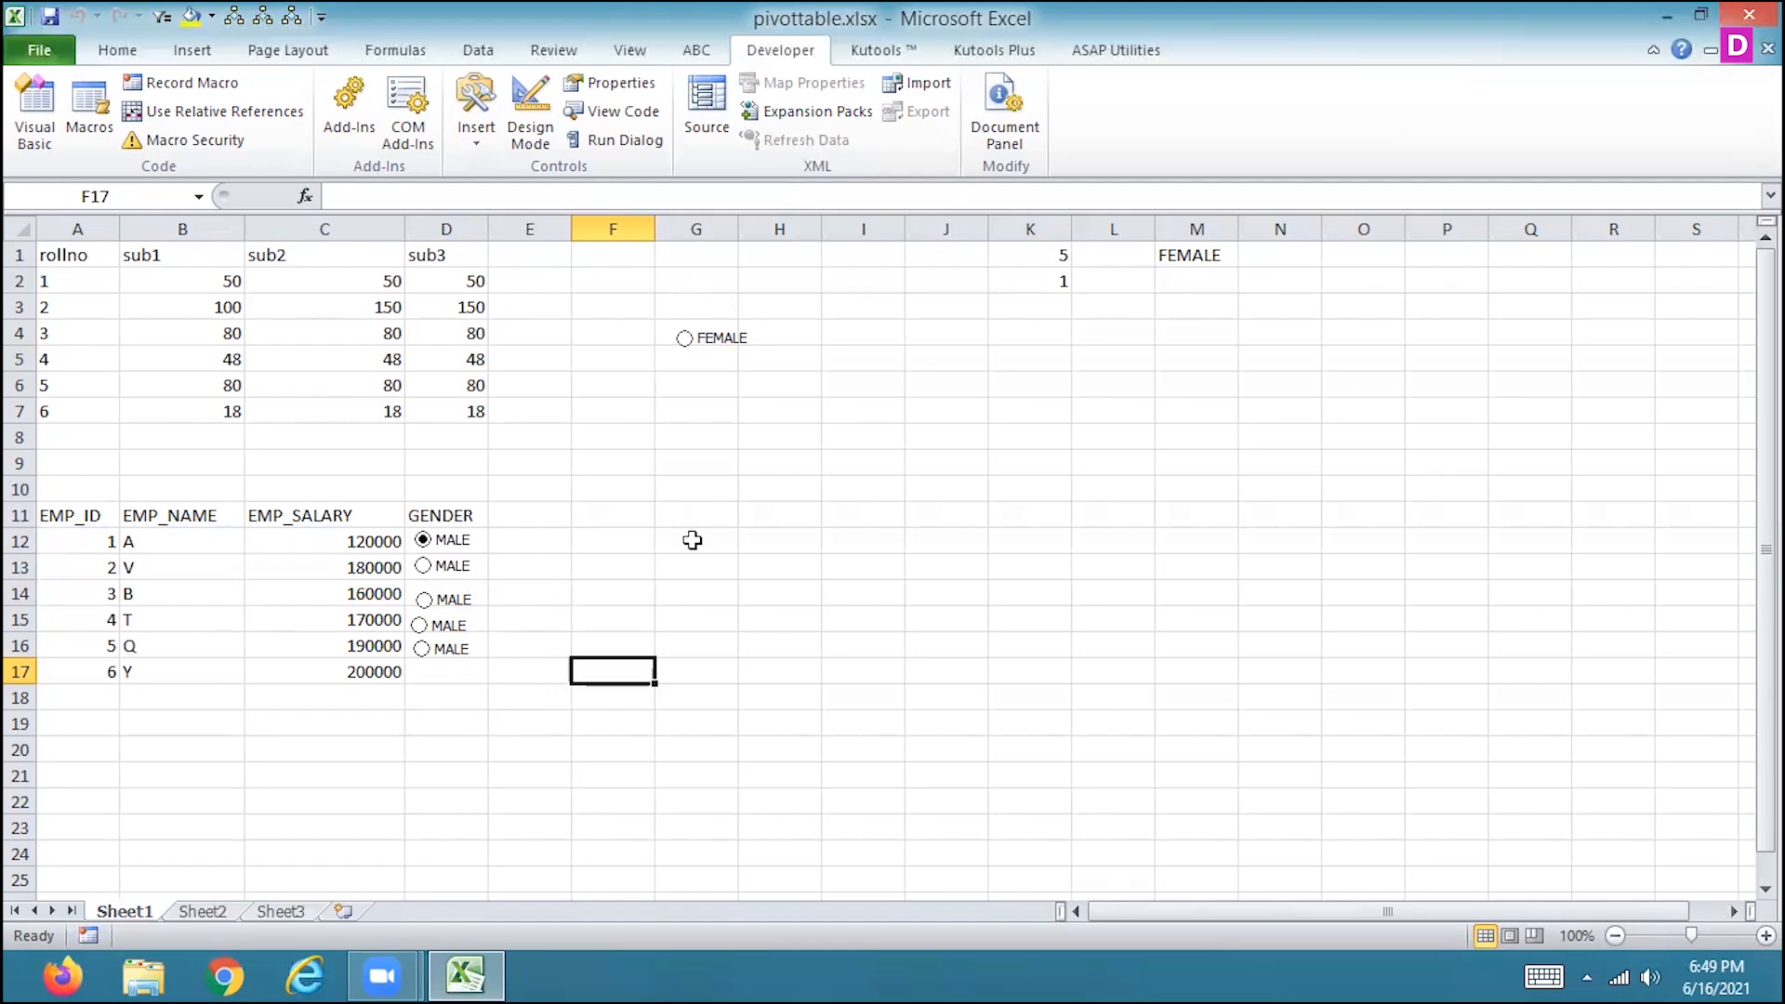
pyautogui.press('Left')
pyautogui.press('Left')
pyautogui.press('Left')
pyautogui.press('Up')
pyautogui.press('Right')
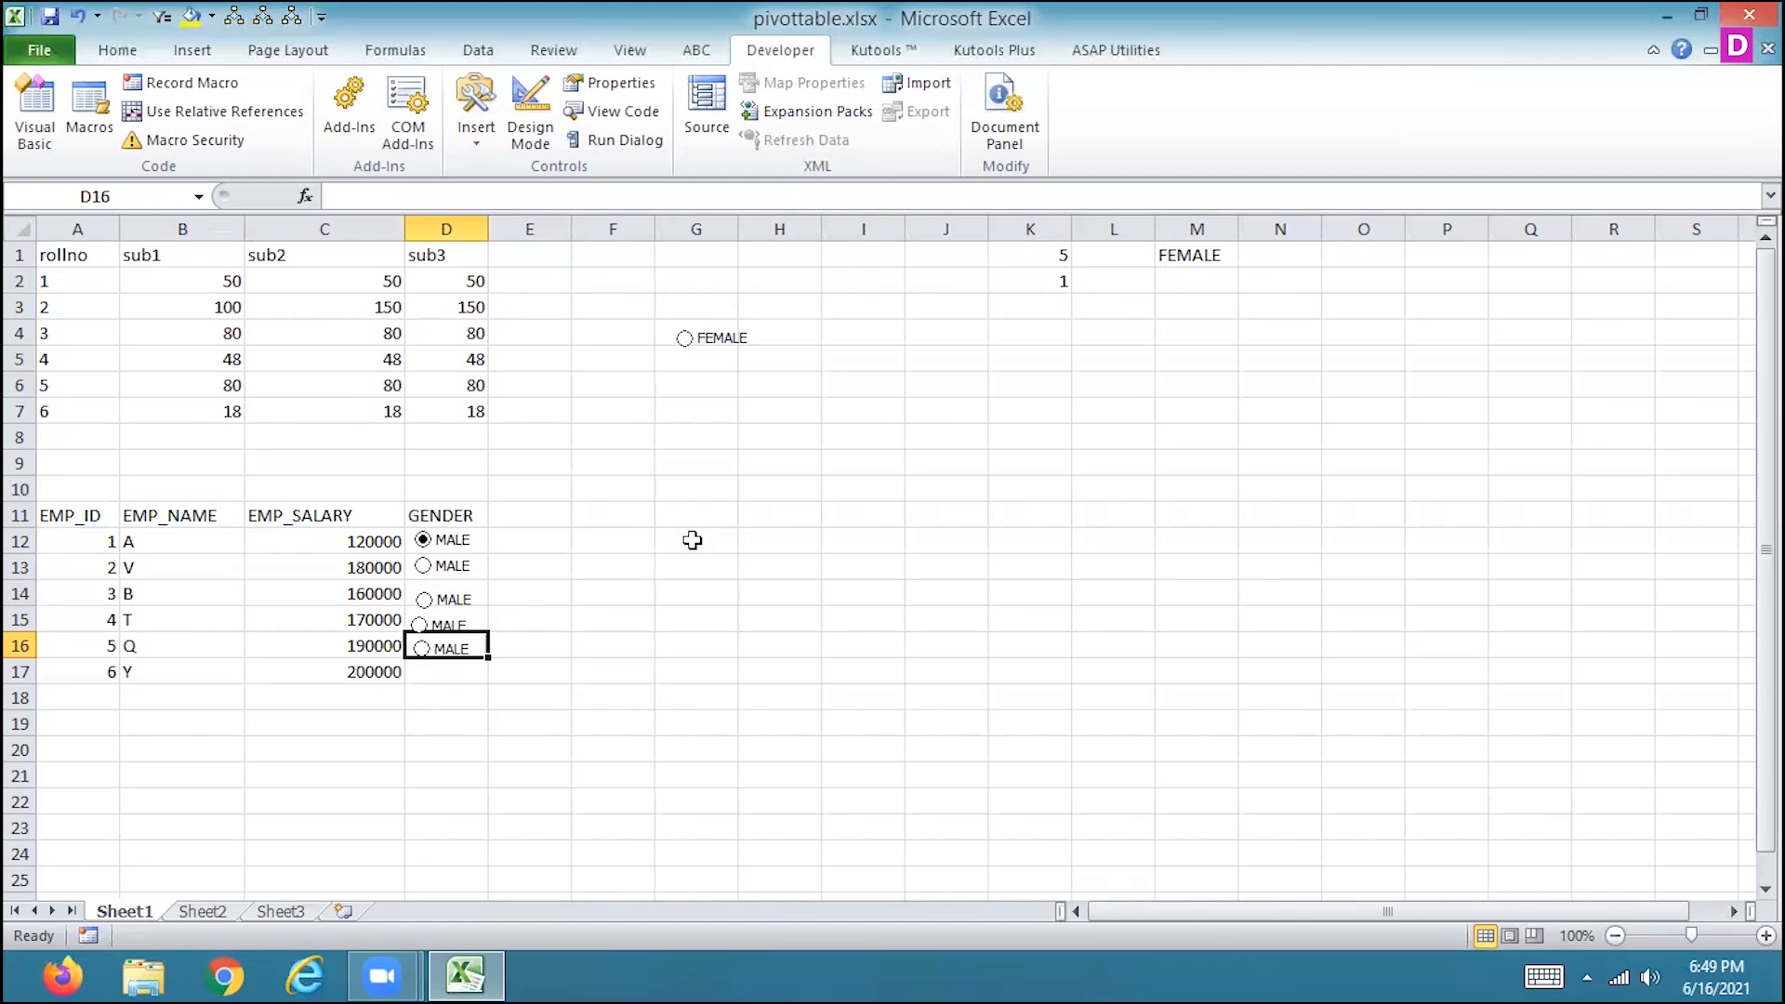
pyautogui.press('Up')
pyautogui.press('Up')
pyautogui.press('Up')
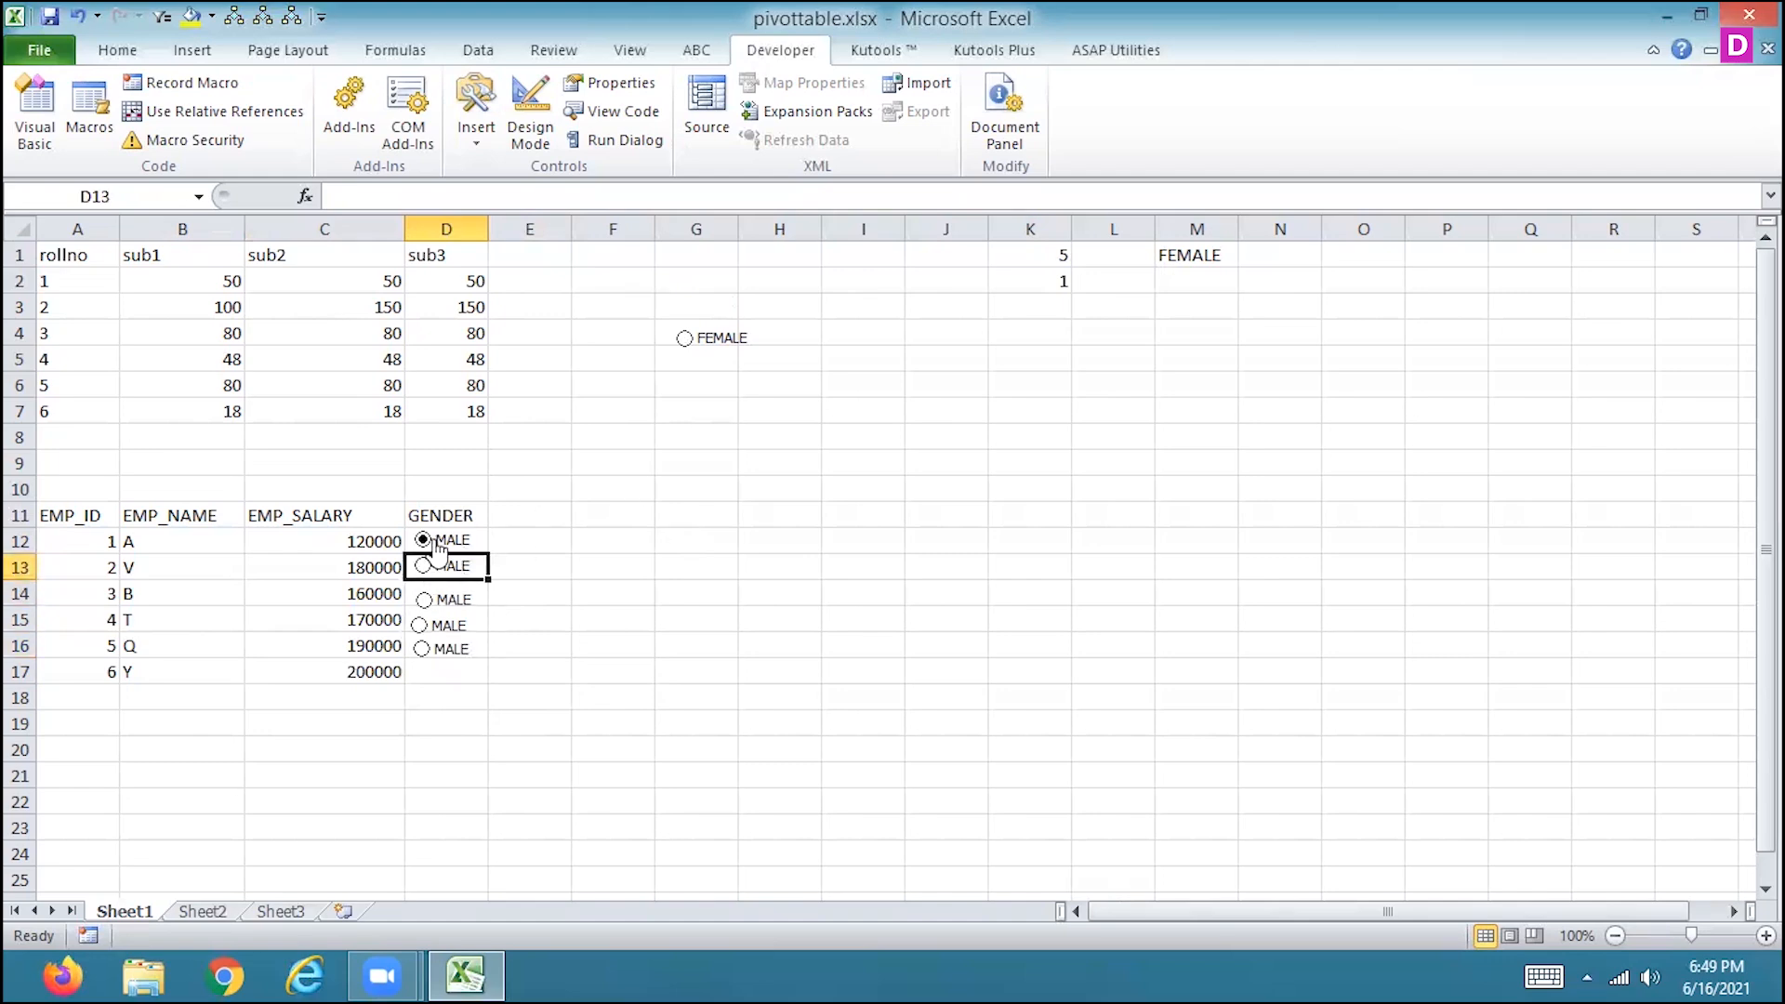
pyautogui.click(424, 567)
pyautogui.click(424, 601)
pyautogui.click(421, 629)
pyautogui.click(422, 650)
# Enter the formula =IF(K2=1,"MALE","FEMALE") in cell E12.
pyautogui.click(546, 507)
pyautogui.press('Down')
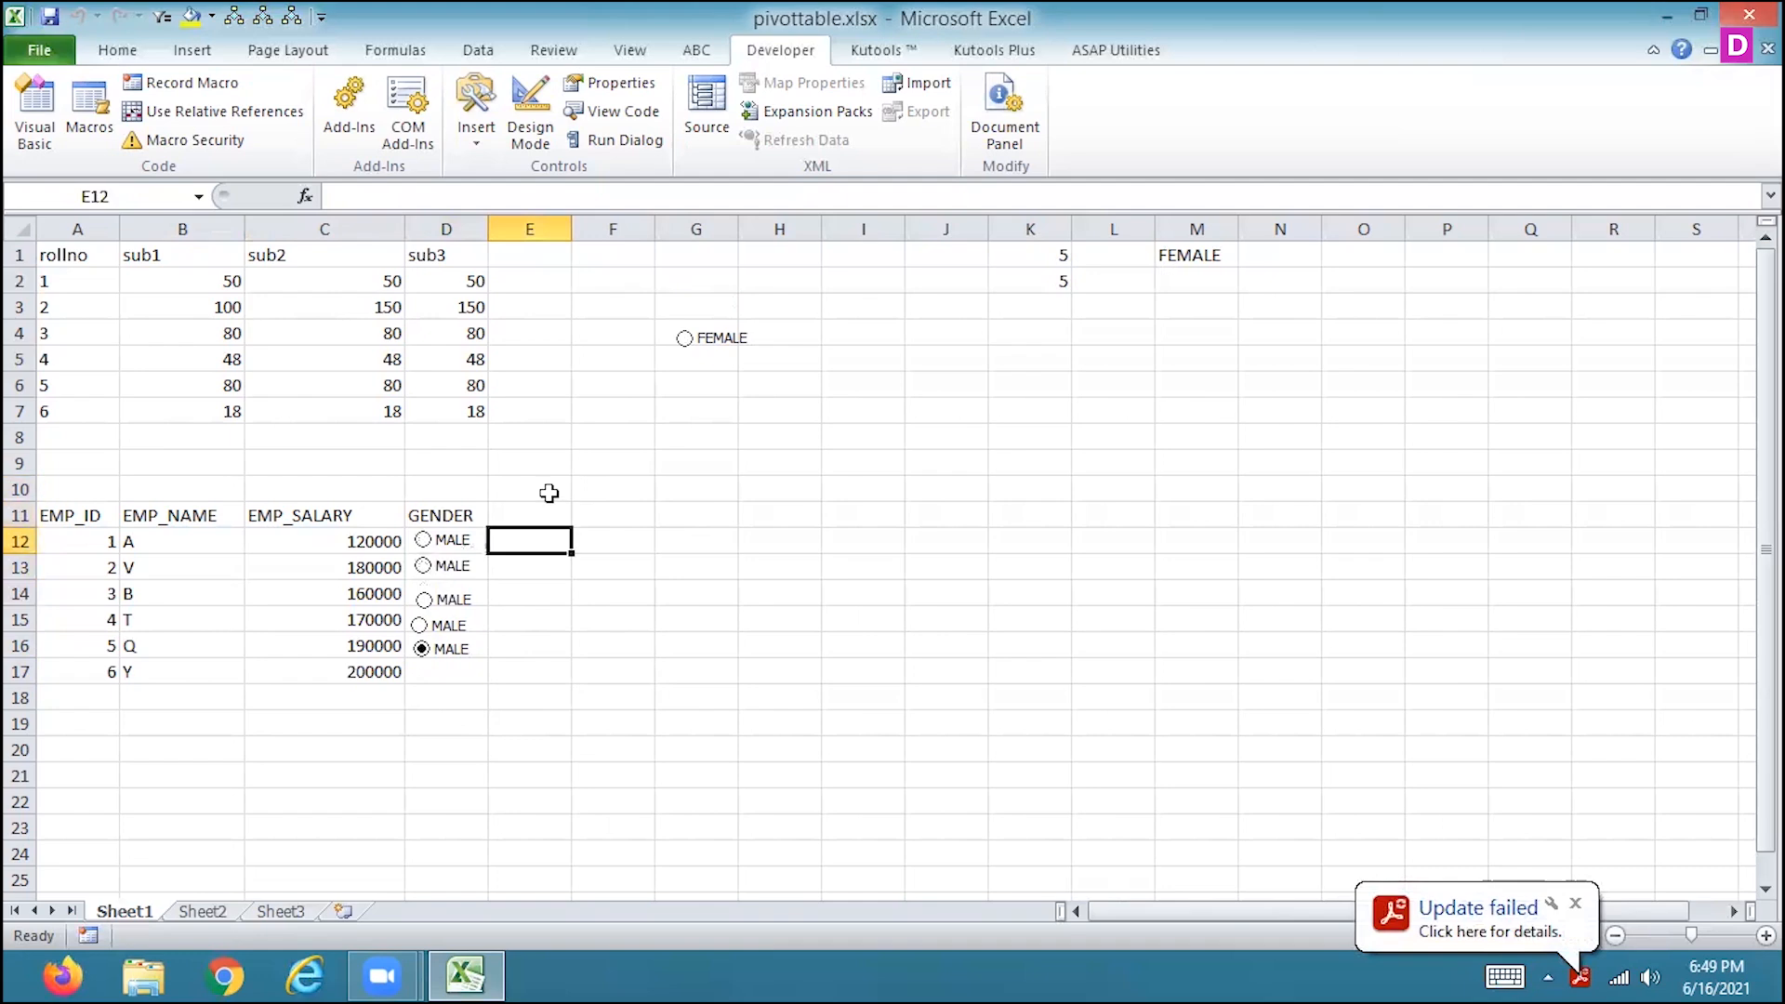
pyautogui.write('=IF(')
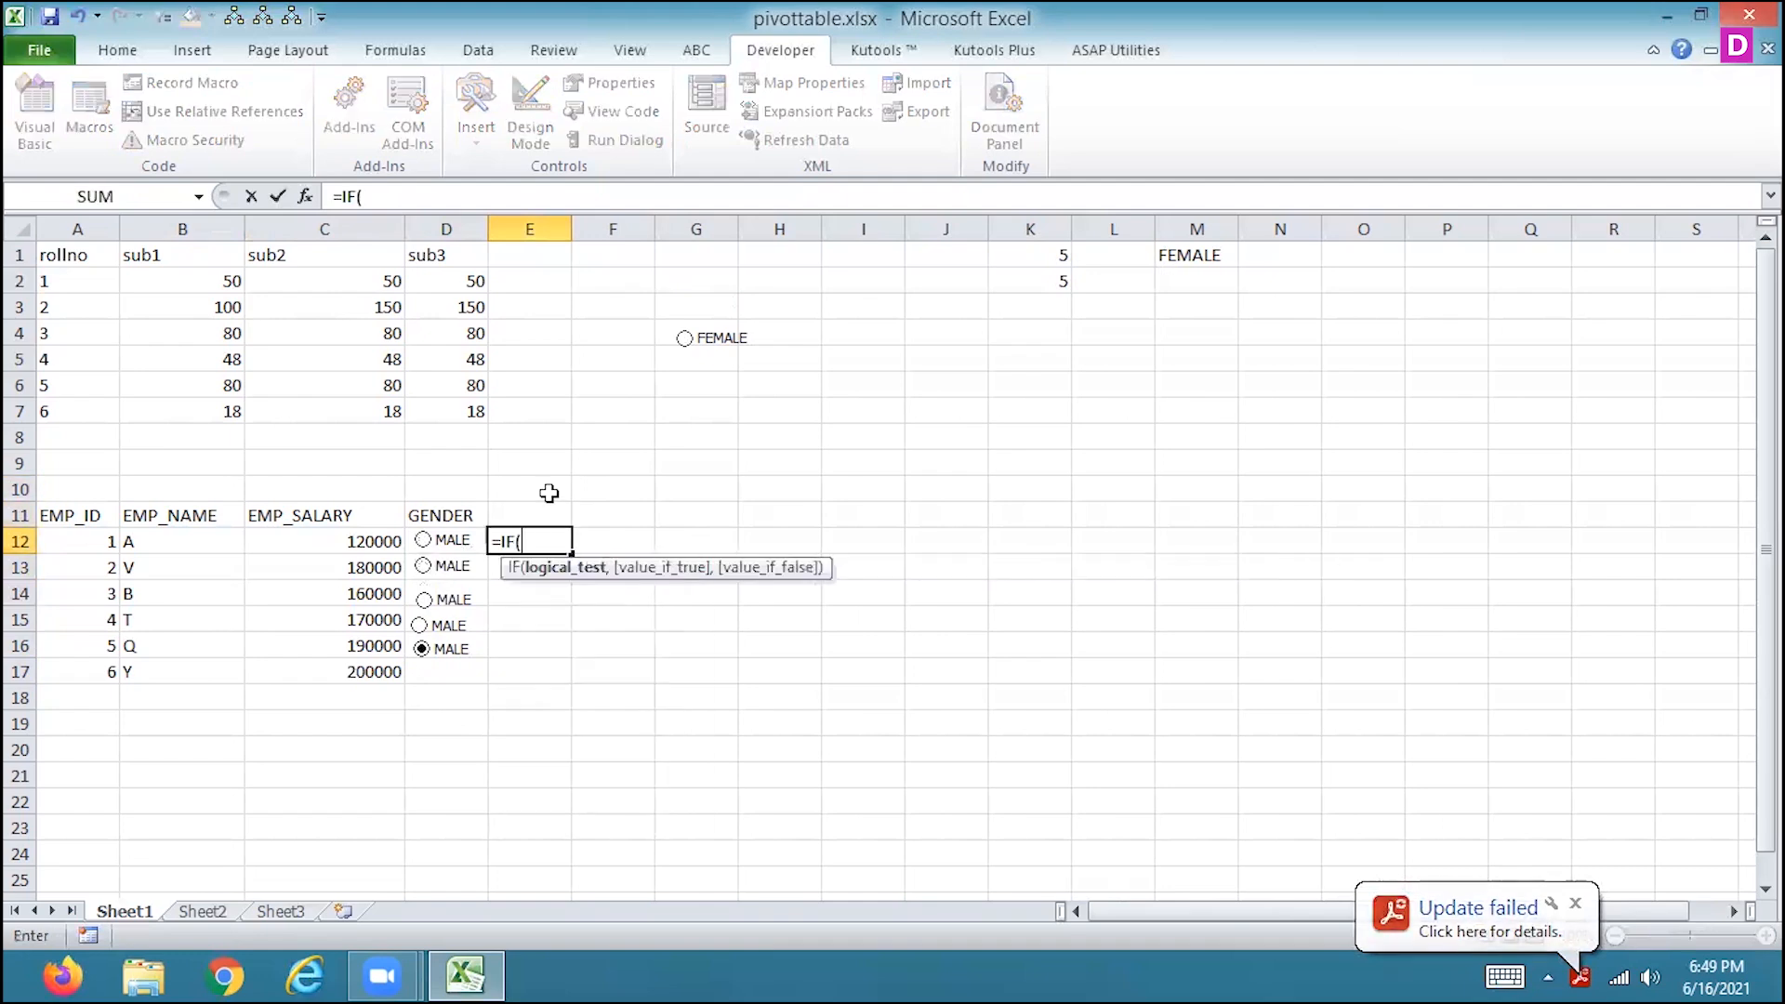
pyautogui.click(1025, 282)
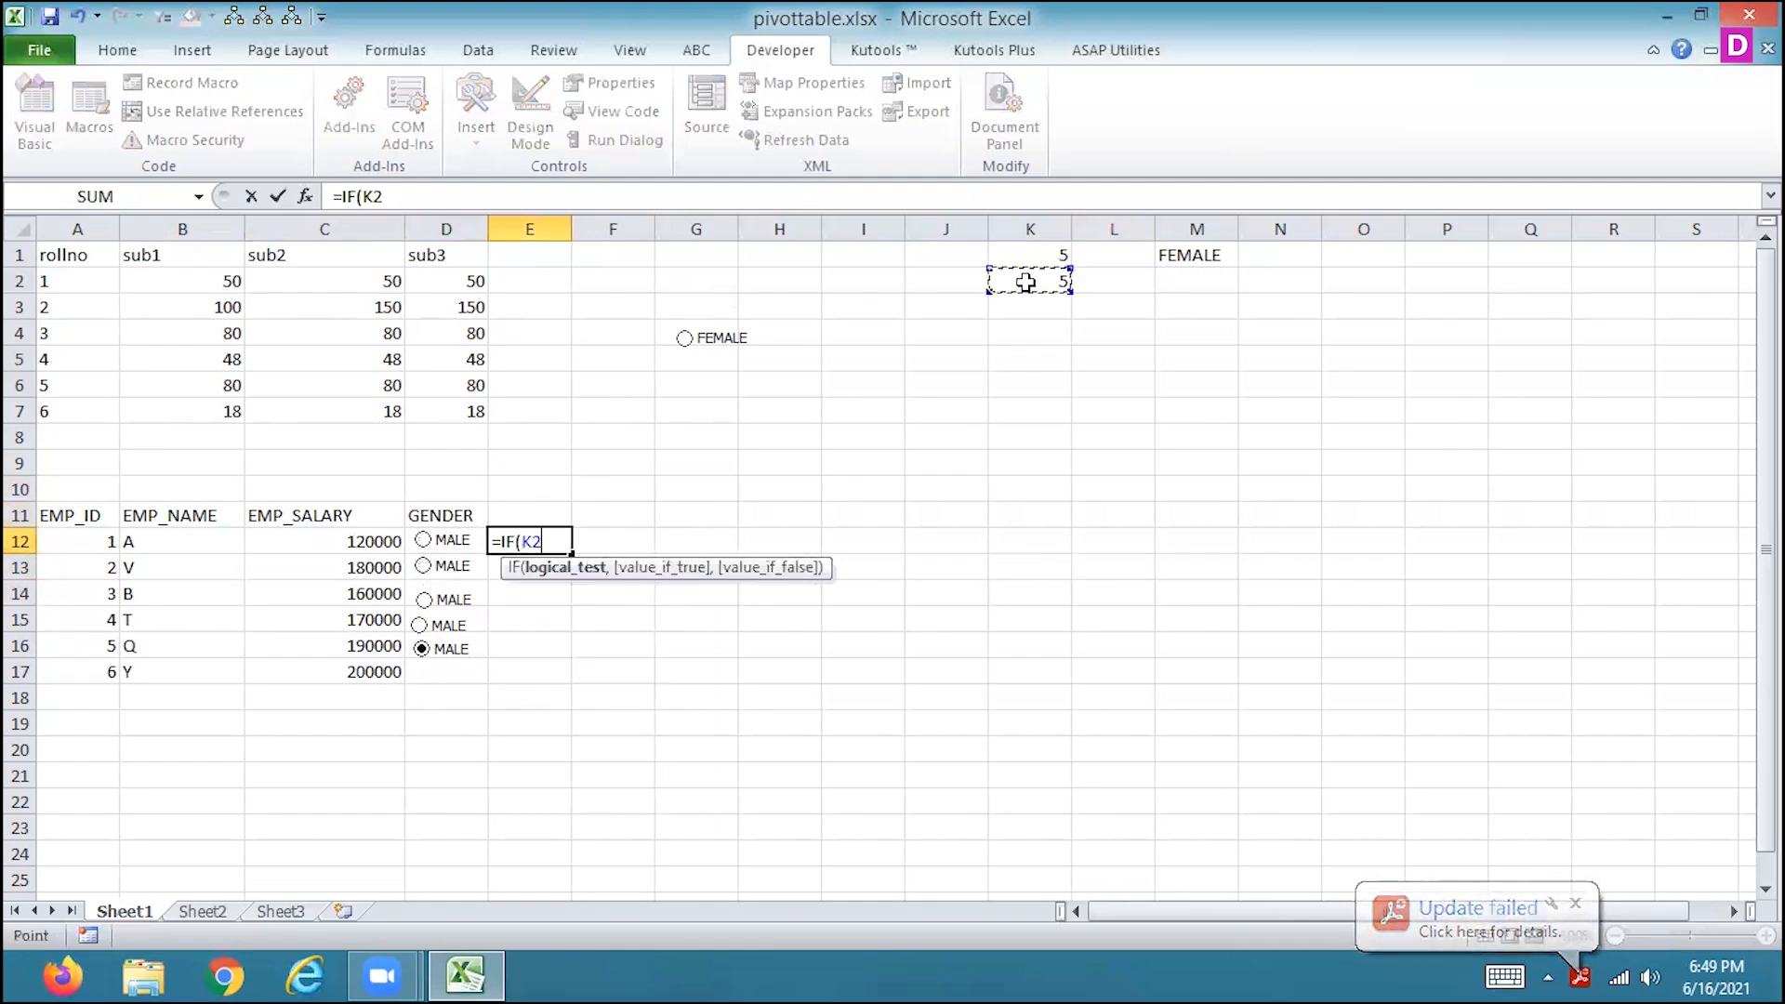
pyautogui.write('=1')
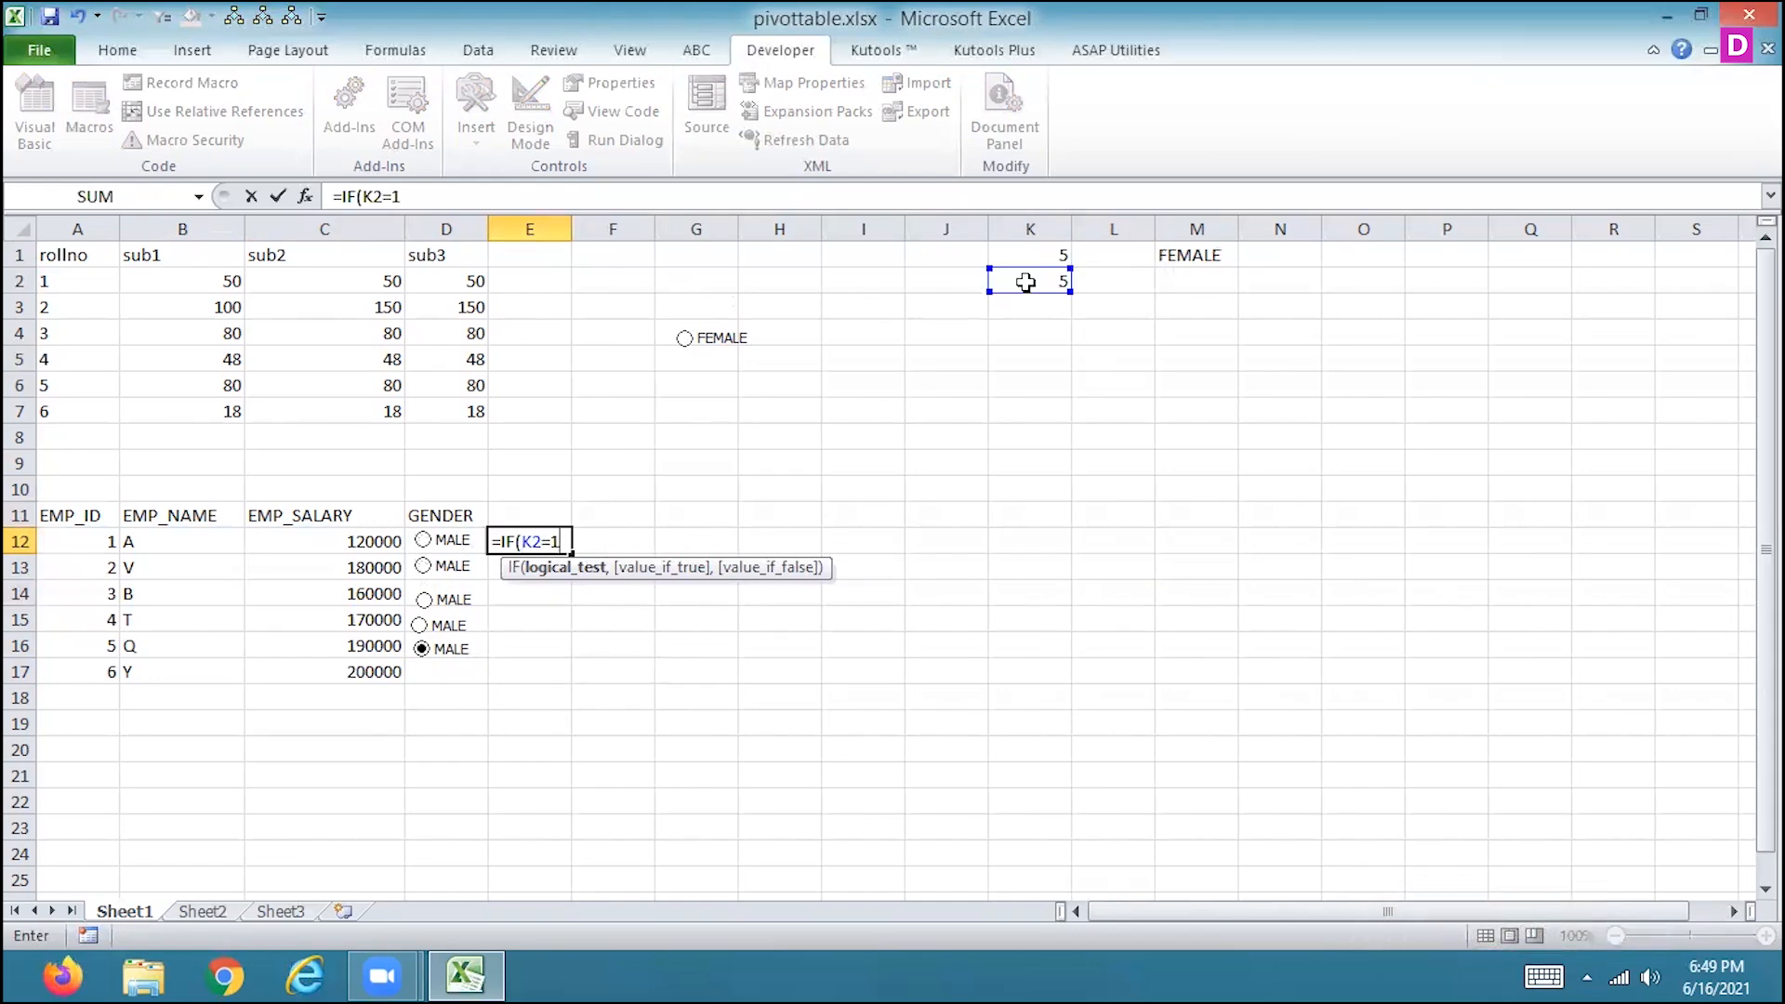
pyautogui.write(',"M')
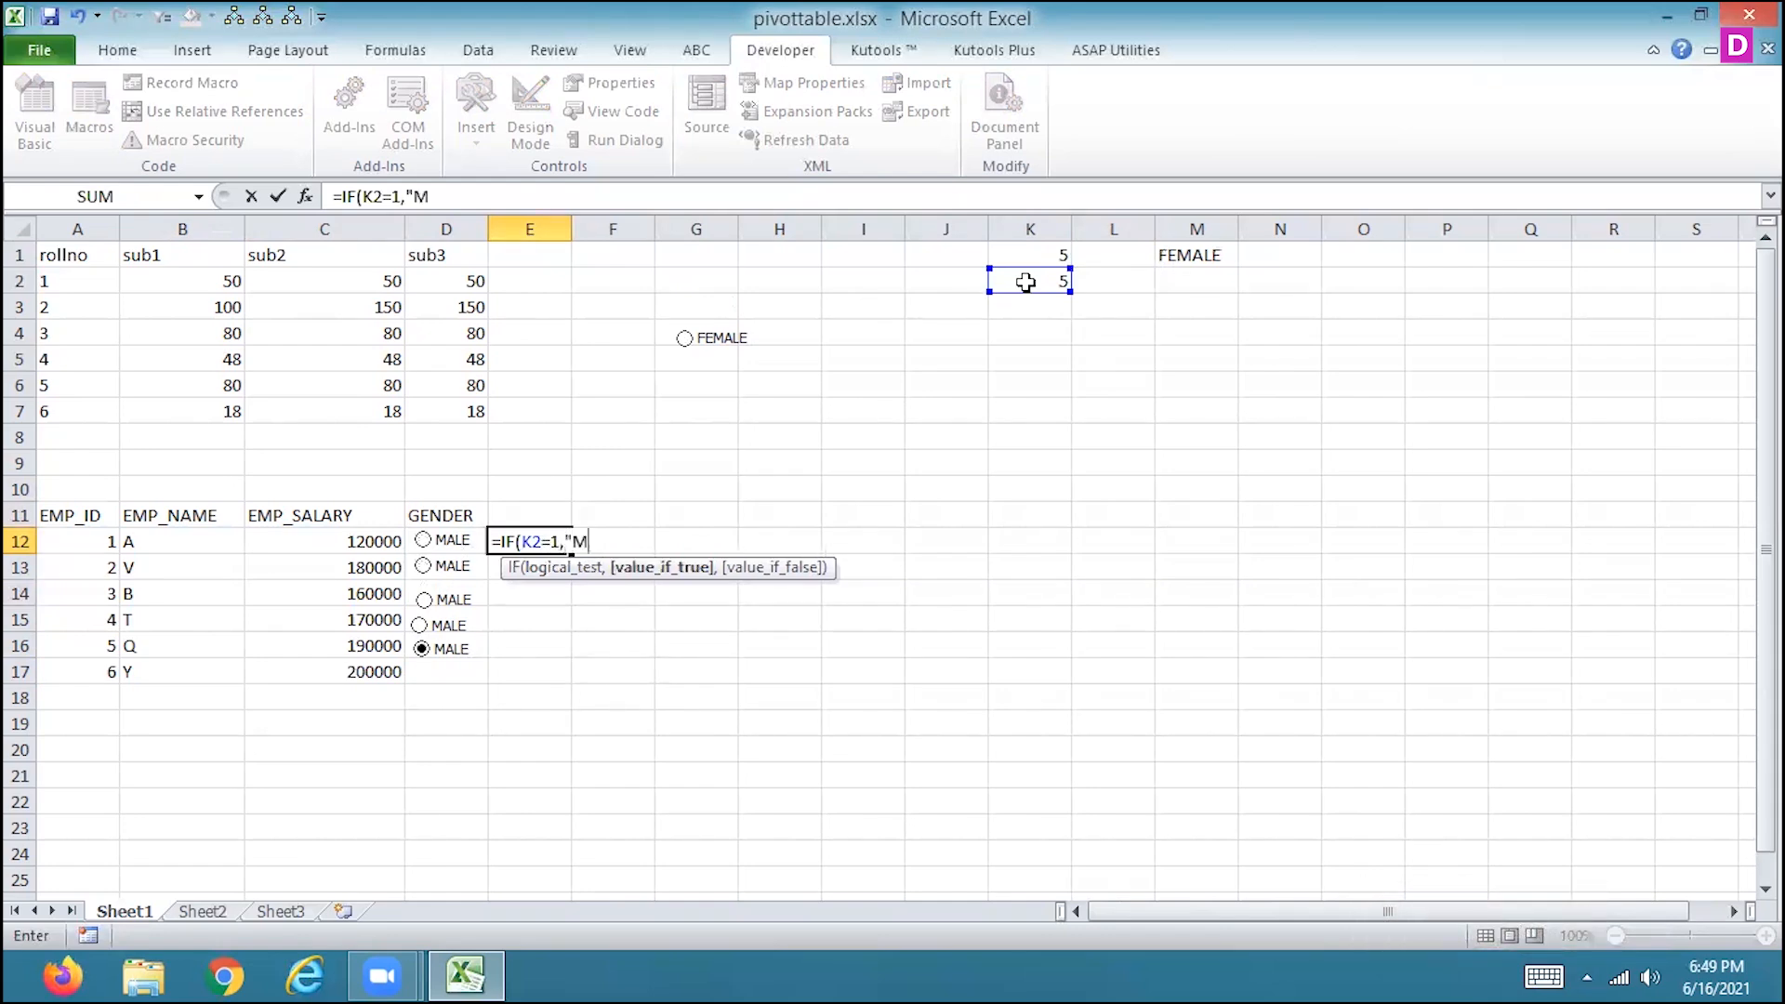
pyautogui.write('ALE",')
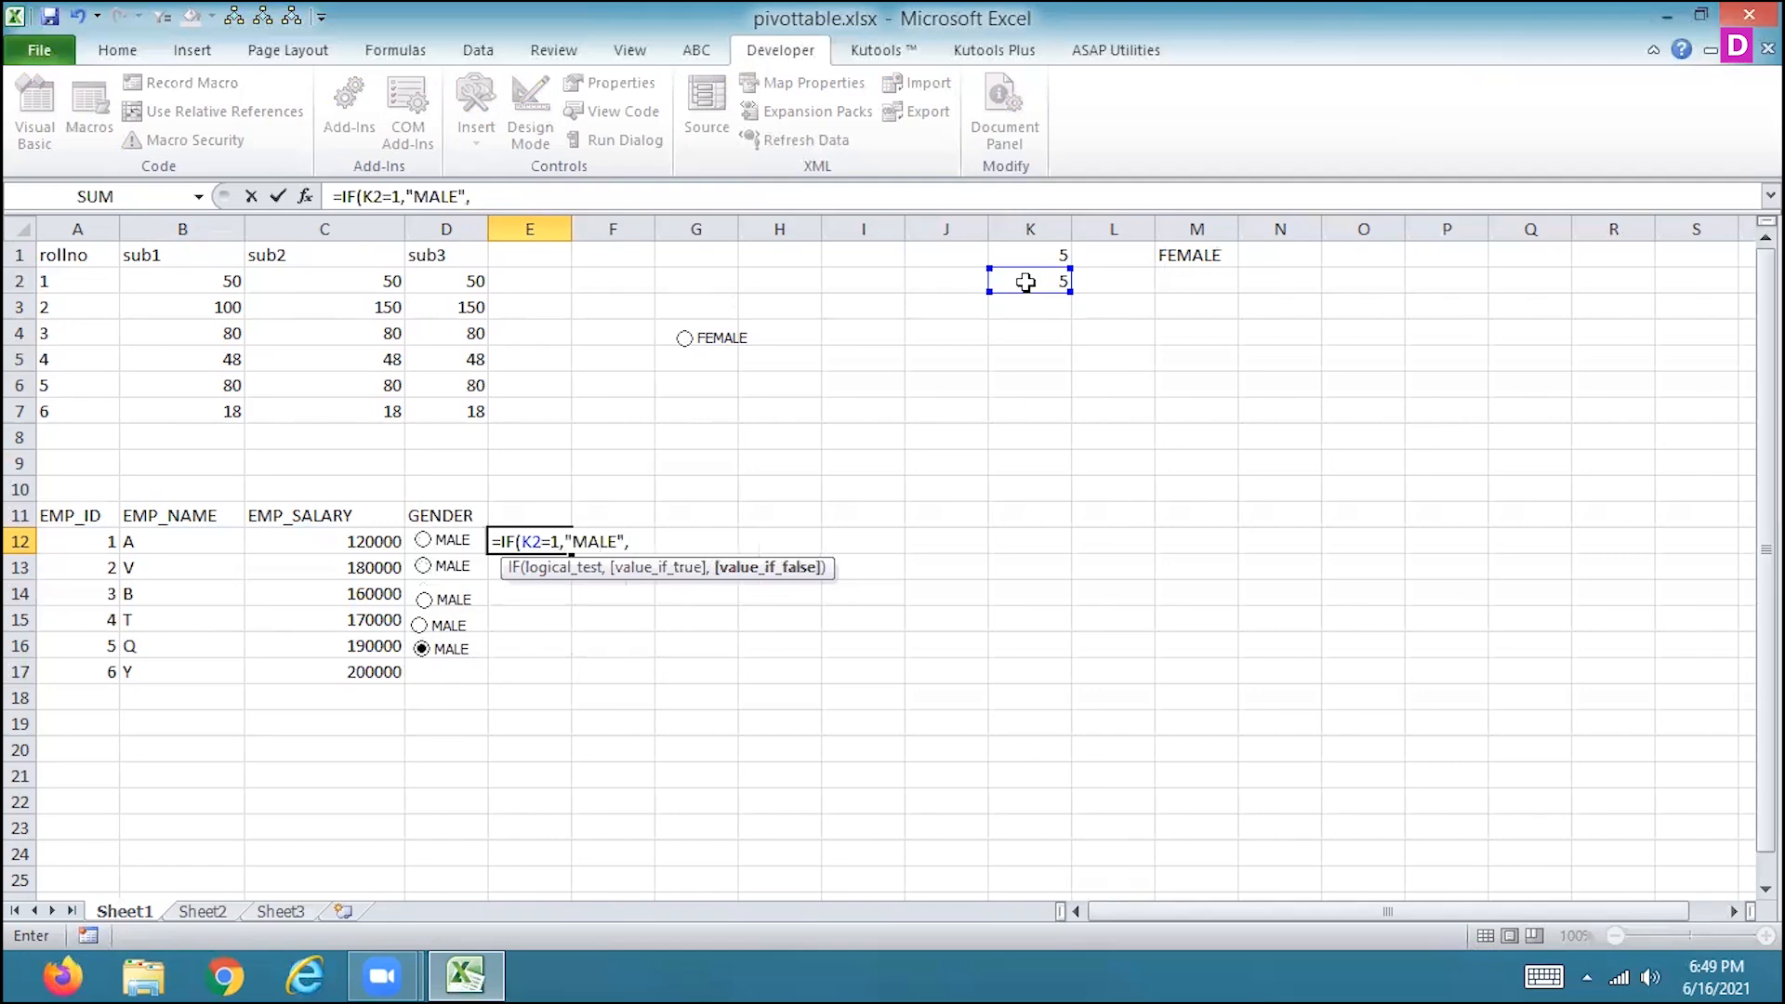
pyautogui.write('"FEMALE"')
pyautogui.press('Return')
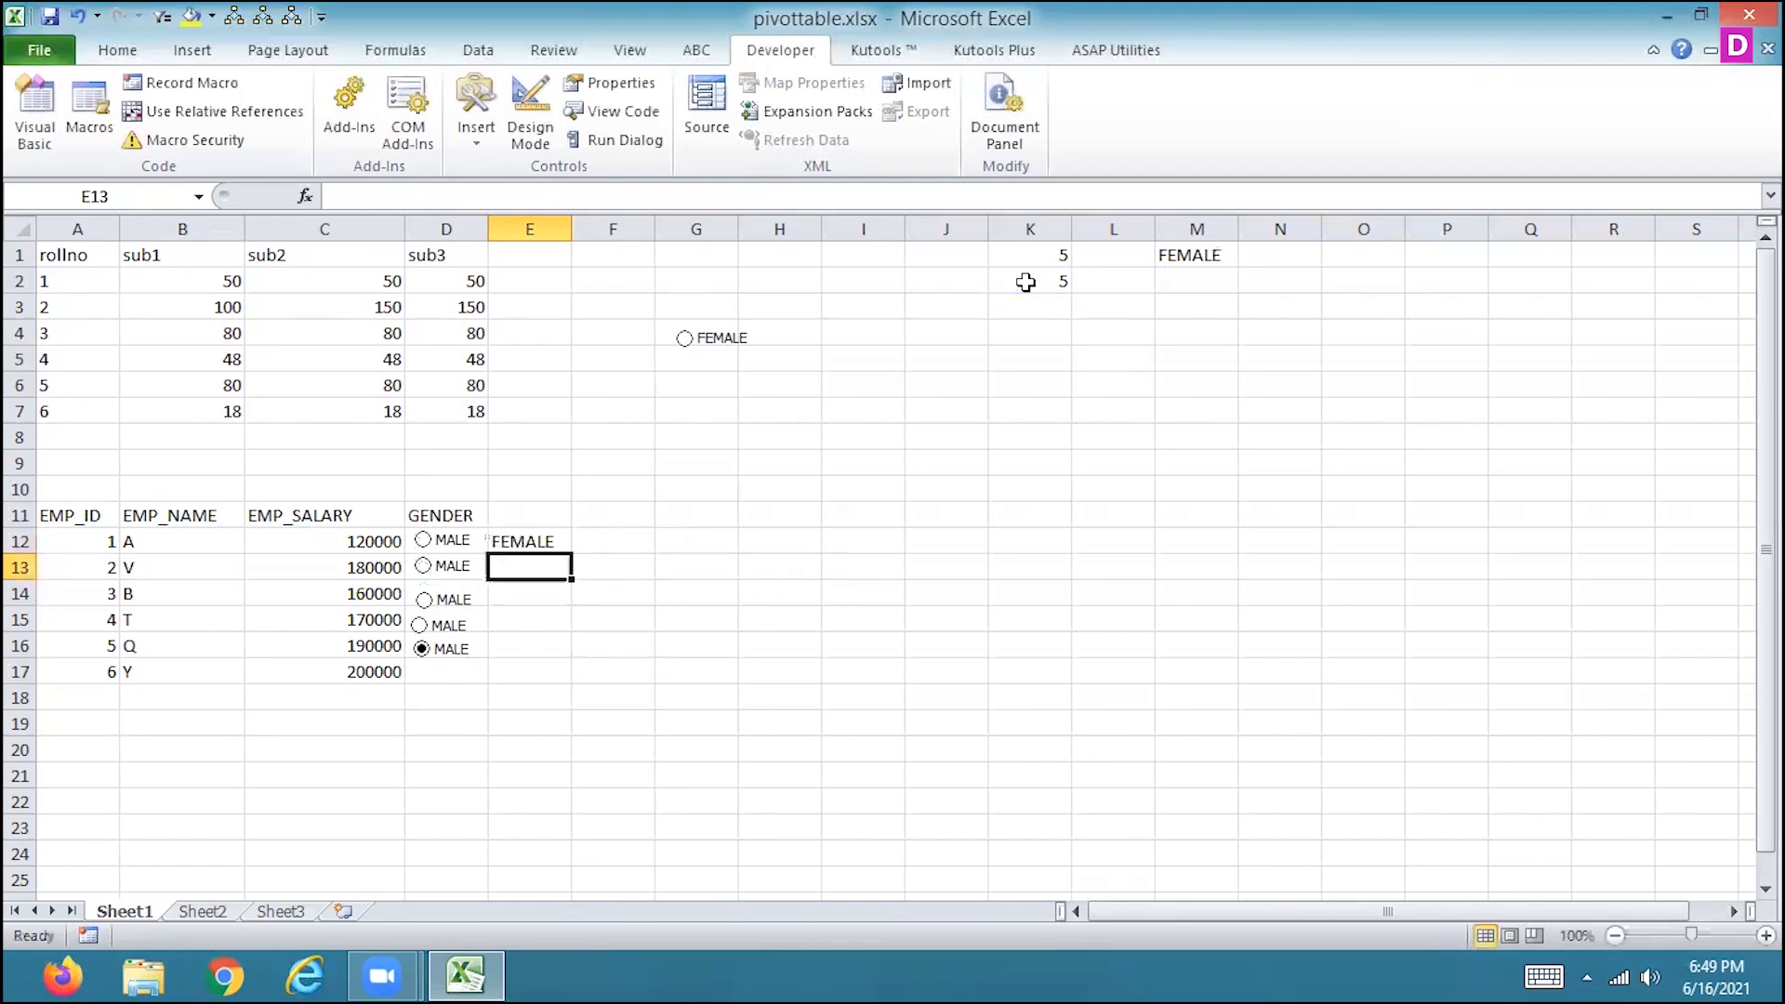
# Try to fill the E12 formula down to E16, then undo the fill.
pyautogui.click(561, 543)
pyautogui.moveTo(574, 555); pyautogui.dragTo(558, 652)
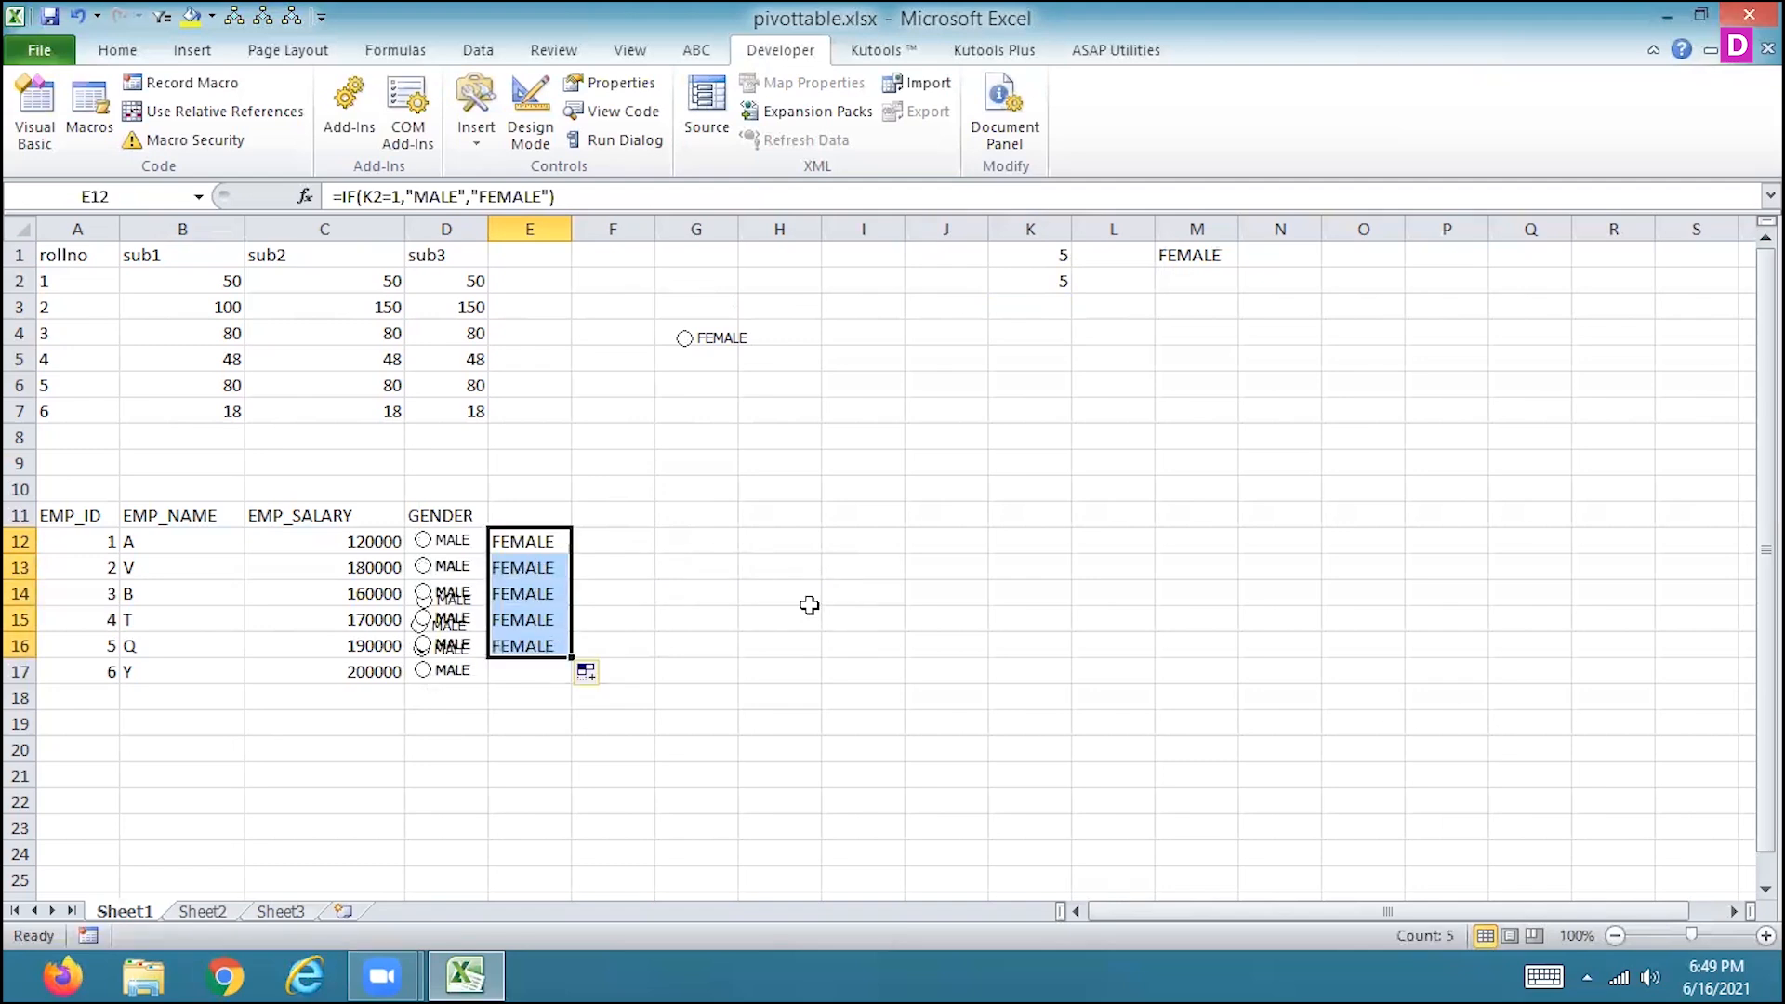
pyautogui.hotkey('ctrl', 'z')
pyautogui.hotkey('ctrl', 'z')
# Select the D12 and D13 option buttons in turn to test the formula in E12.
pyautogui.click(423, 541)
pyautogui.click(423, 567)
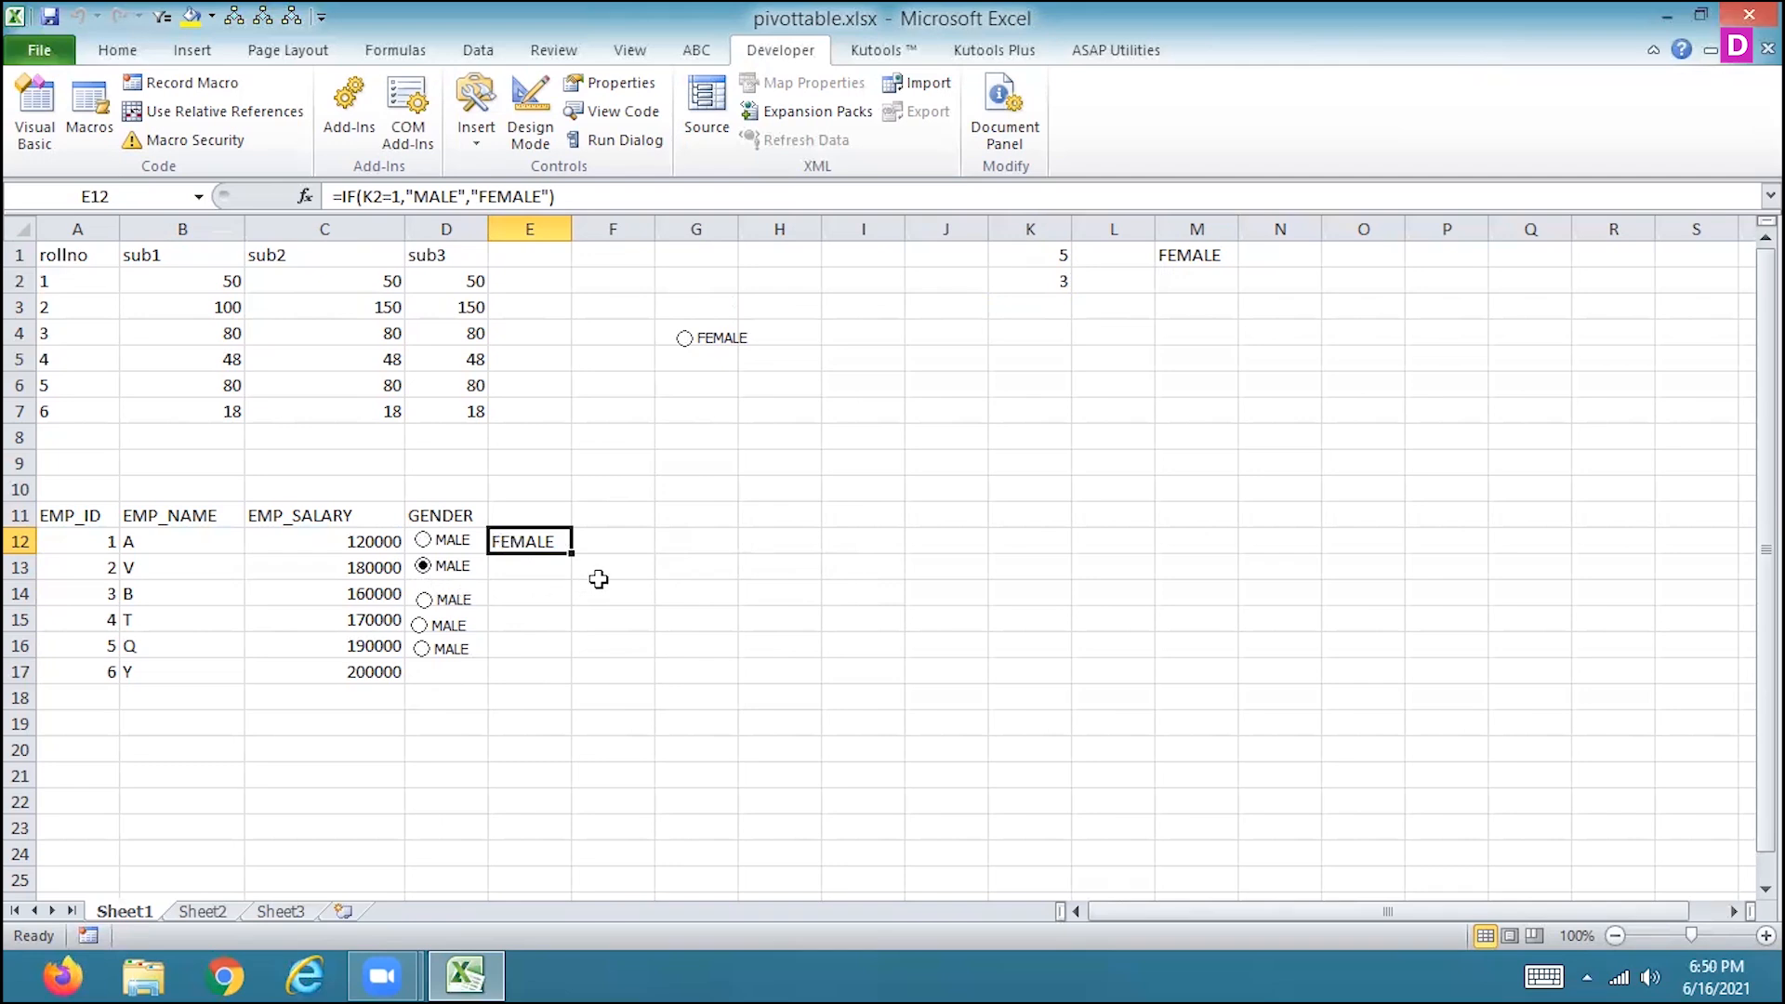
pyautogui.click(559, 653)
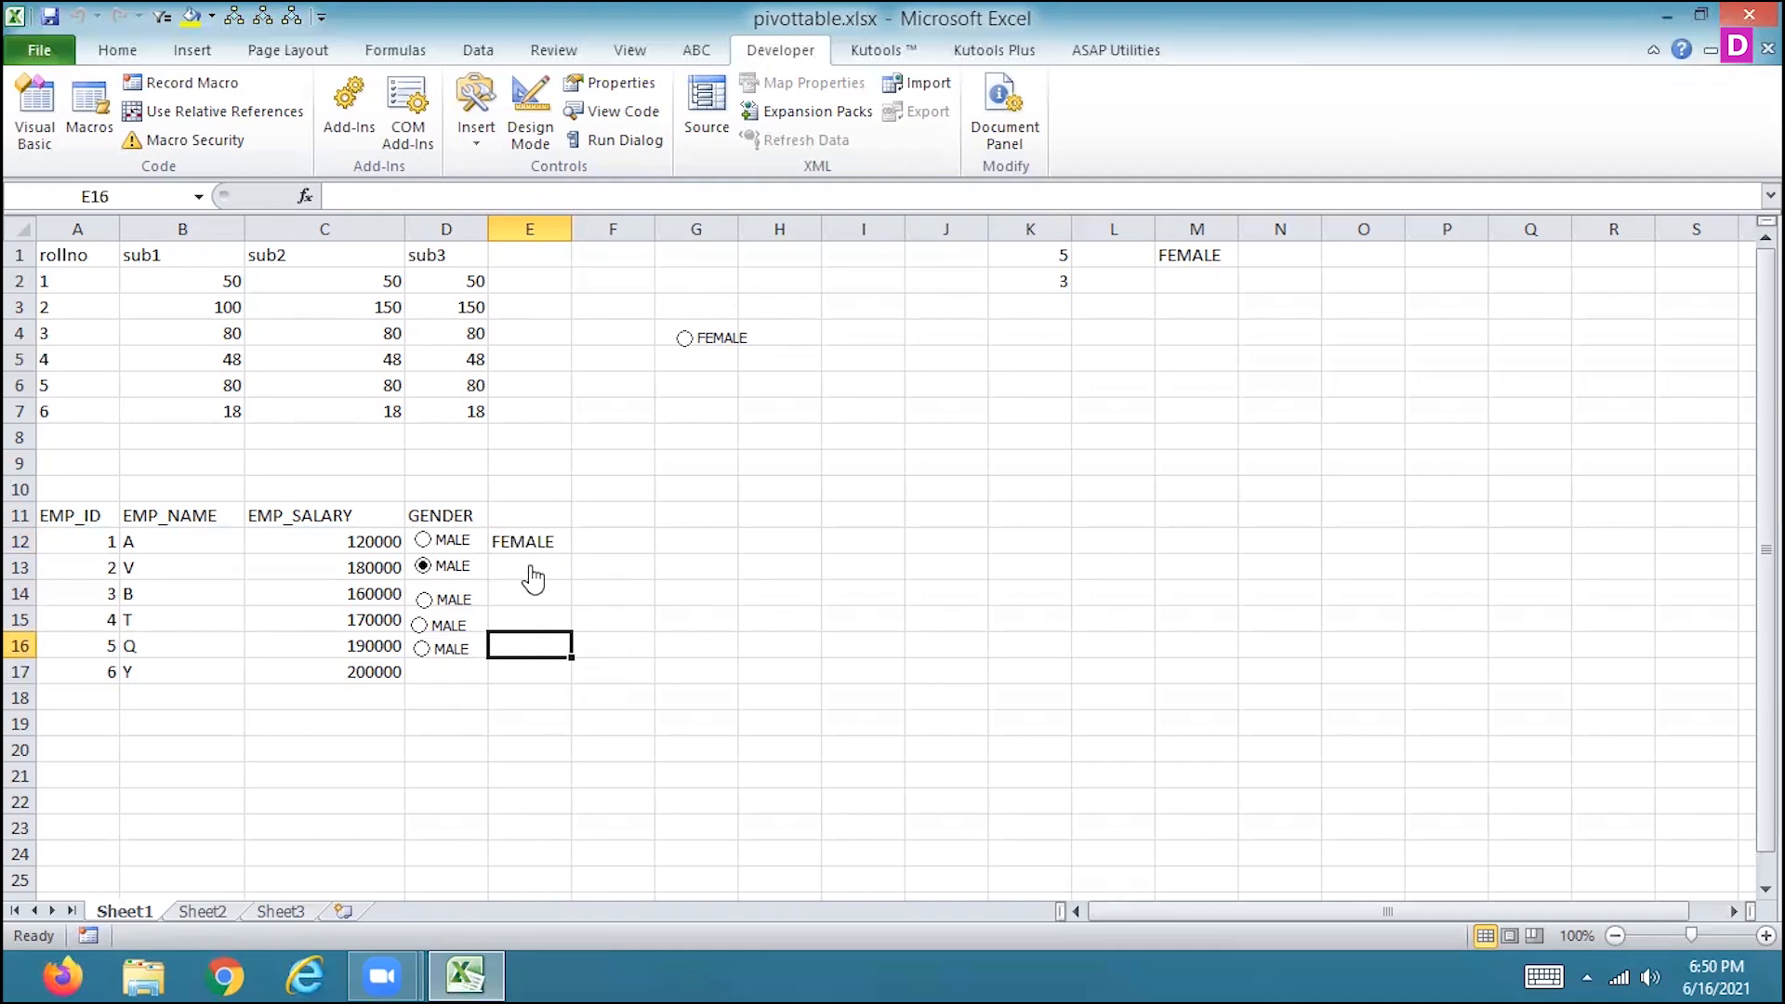
# Clear the contents of D10:E17 and turn on Design Mode.
pyautogui.moveTo(566, 494); pyautogui.dragTo(446, 669)
pyautogui.press('Delete')
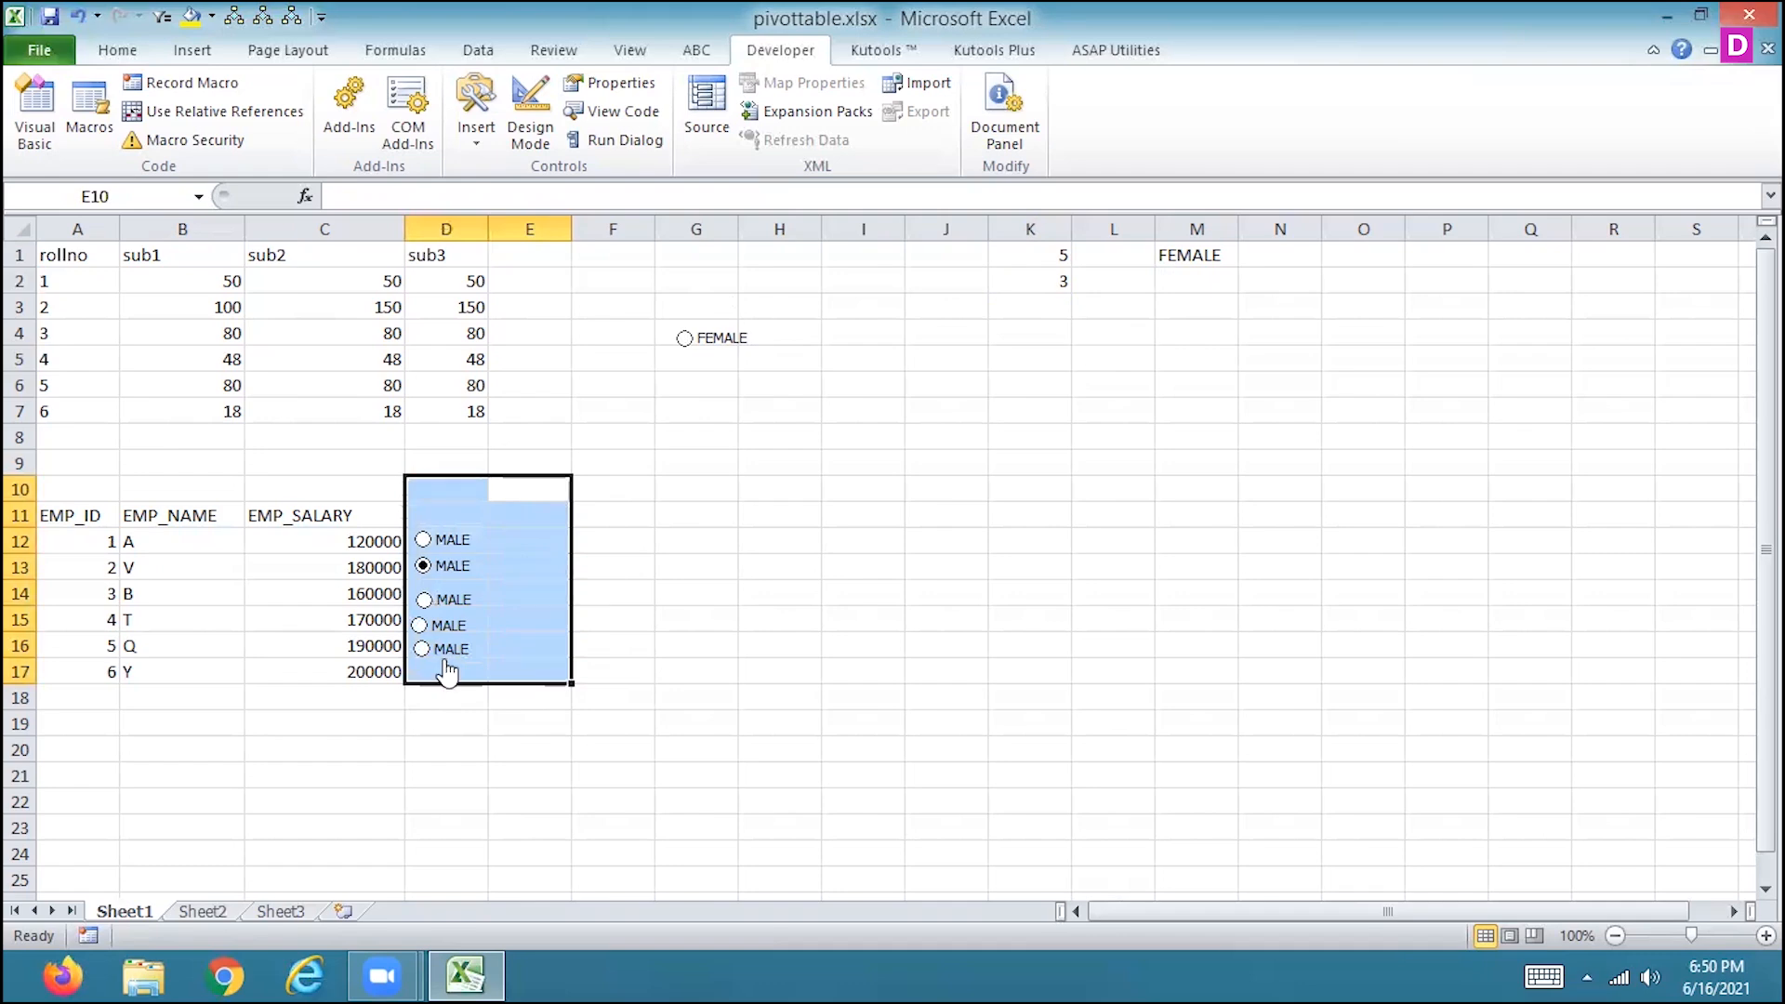
pyautogui.click(530, 109)
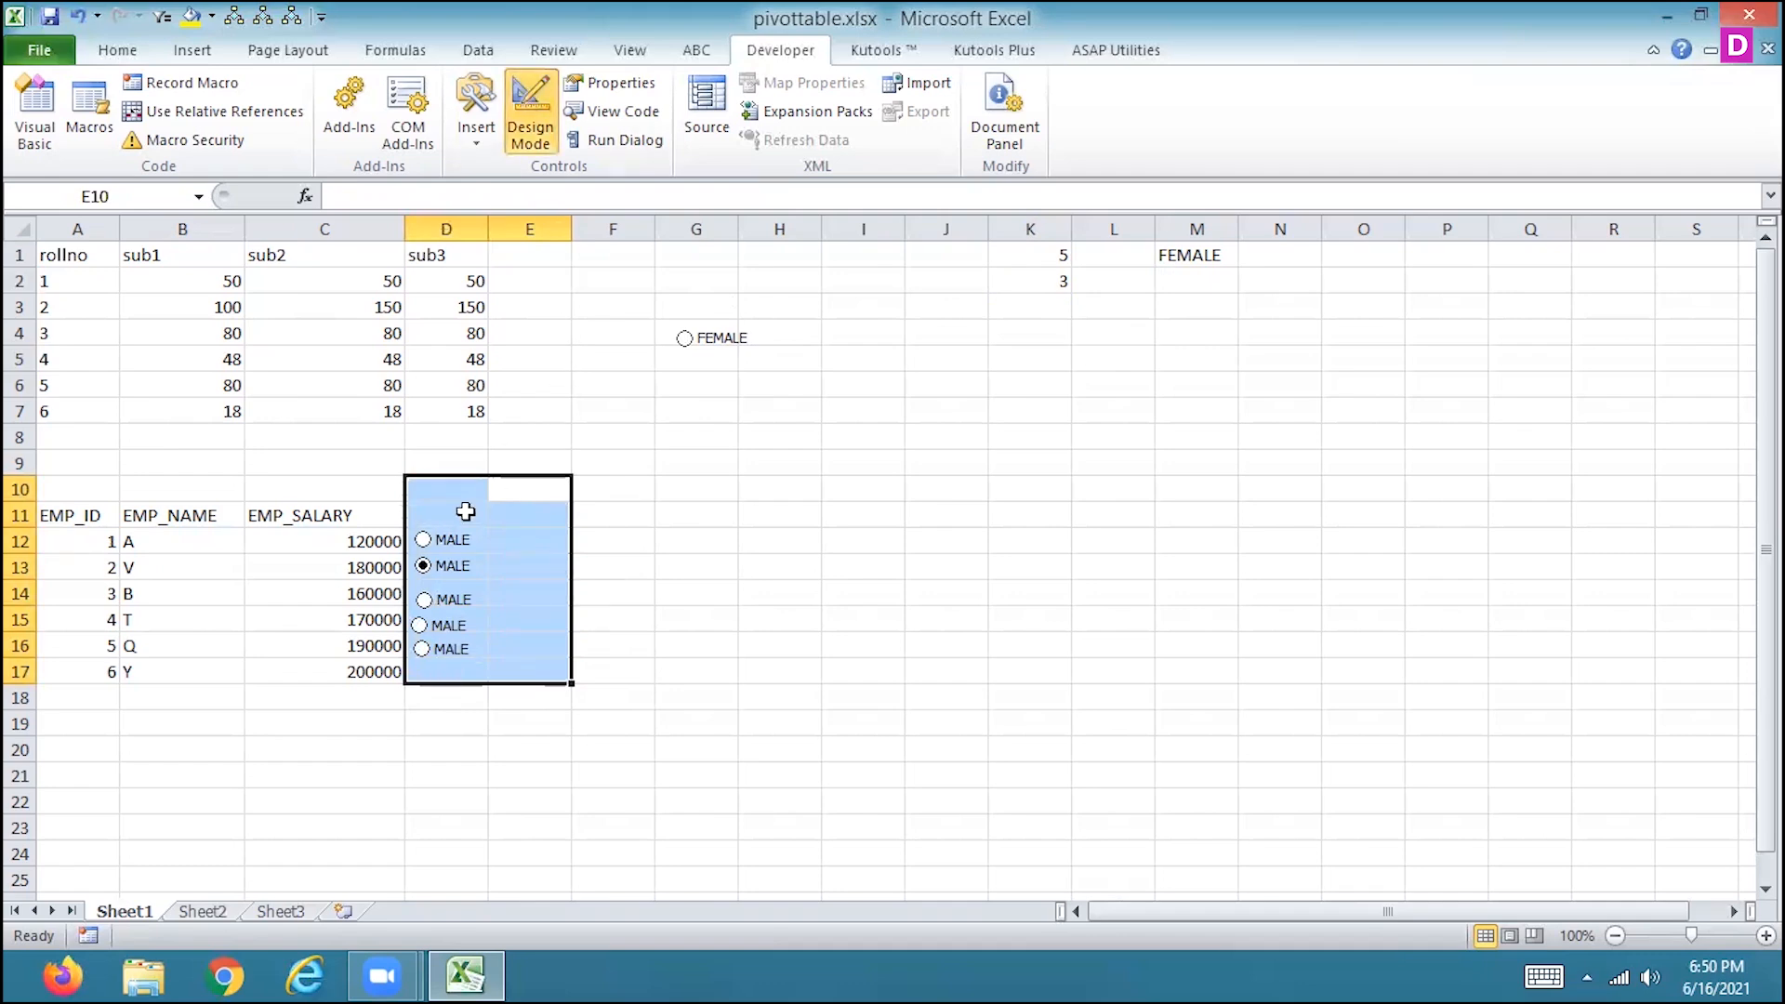
# Delete the five MALE option buttons from cells D12 to D16 one by one.
pyautogui.rightClick(456, 546)
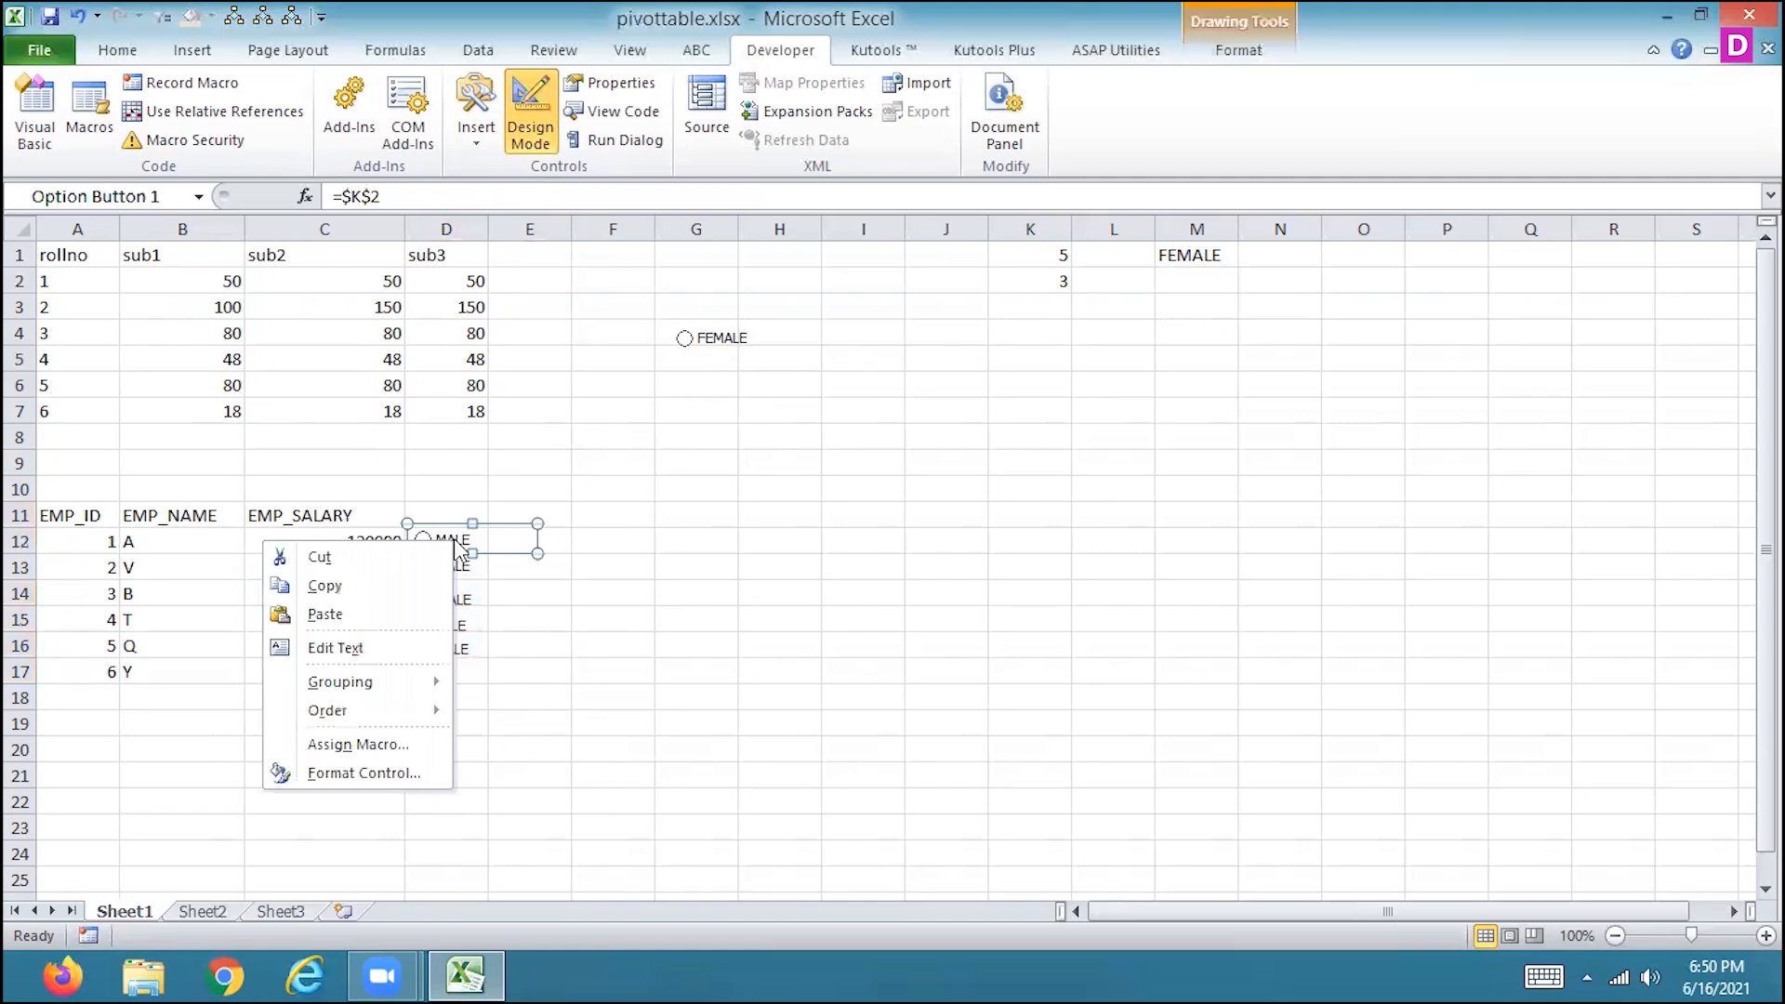
pyautogui.press('Escape')
pyautogui.press('Escape')
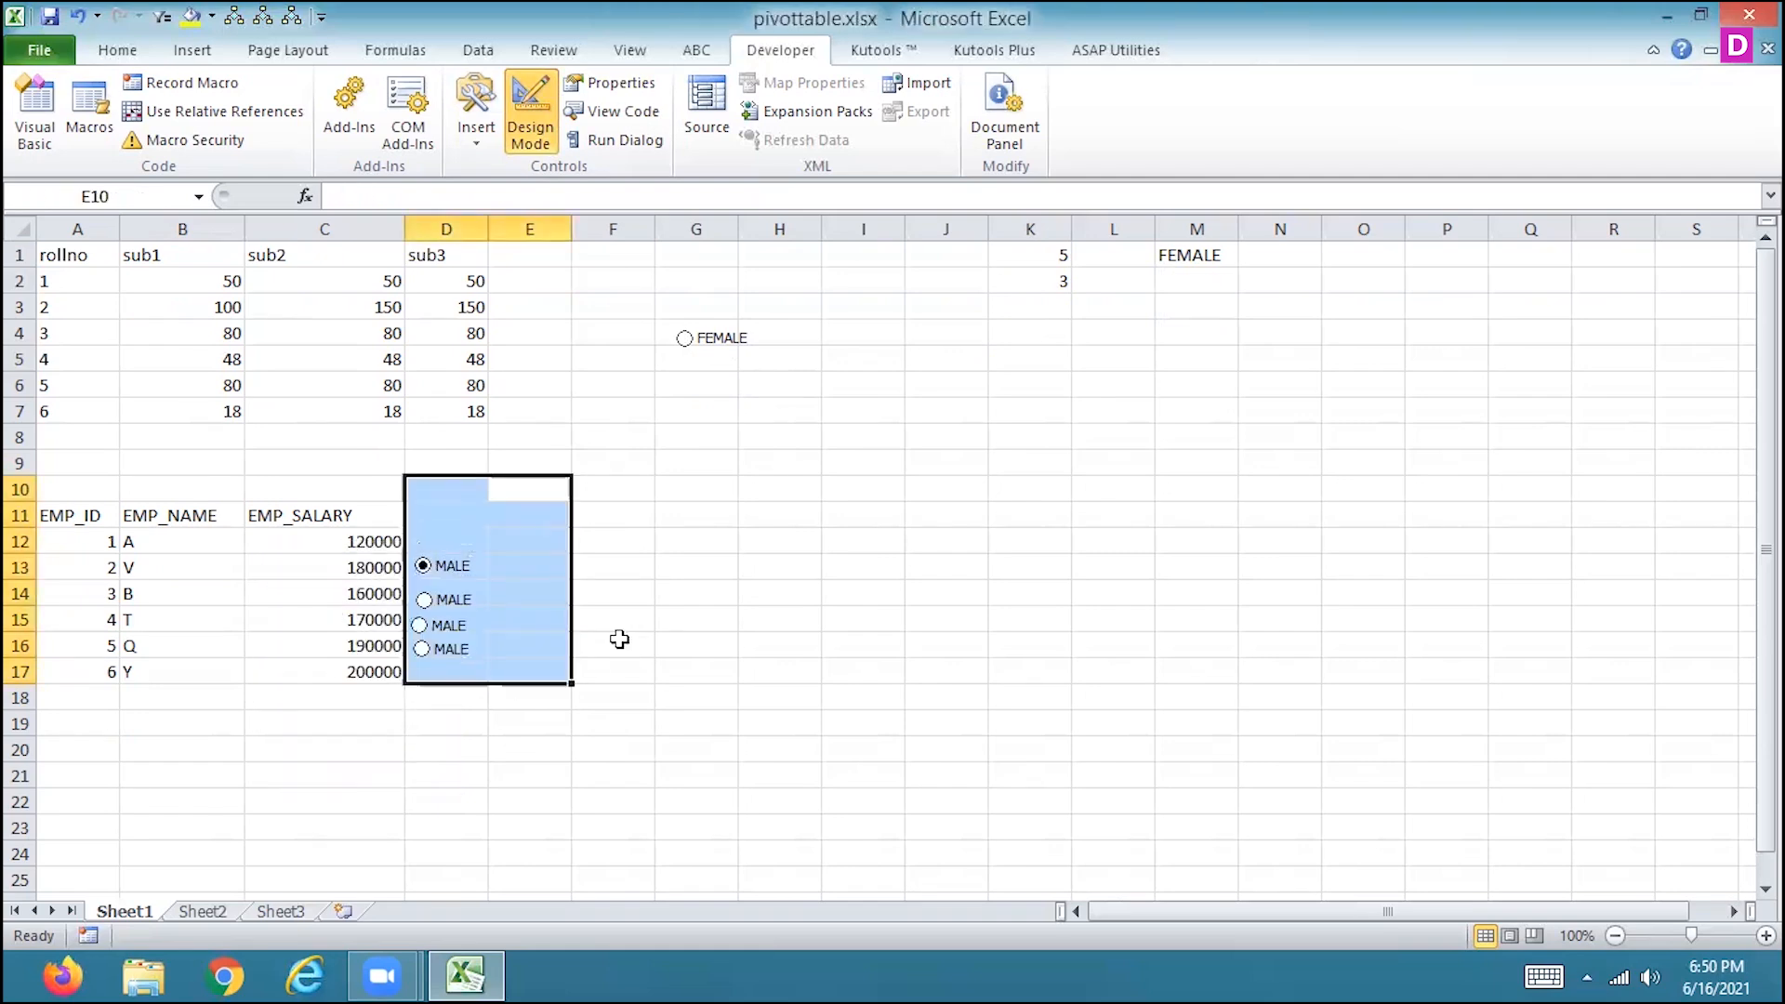
pyautogui.rightClick(453, 580)
pyautogui.press('Escape')
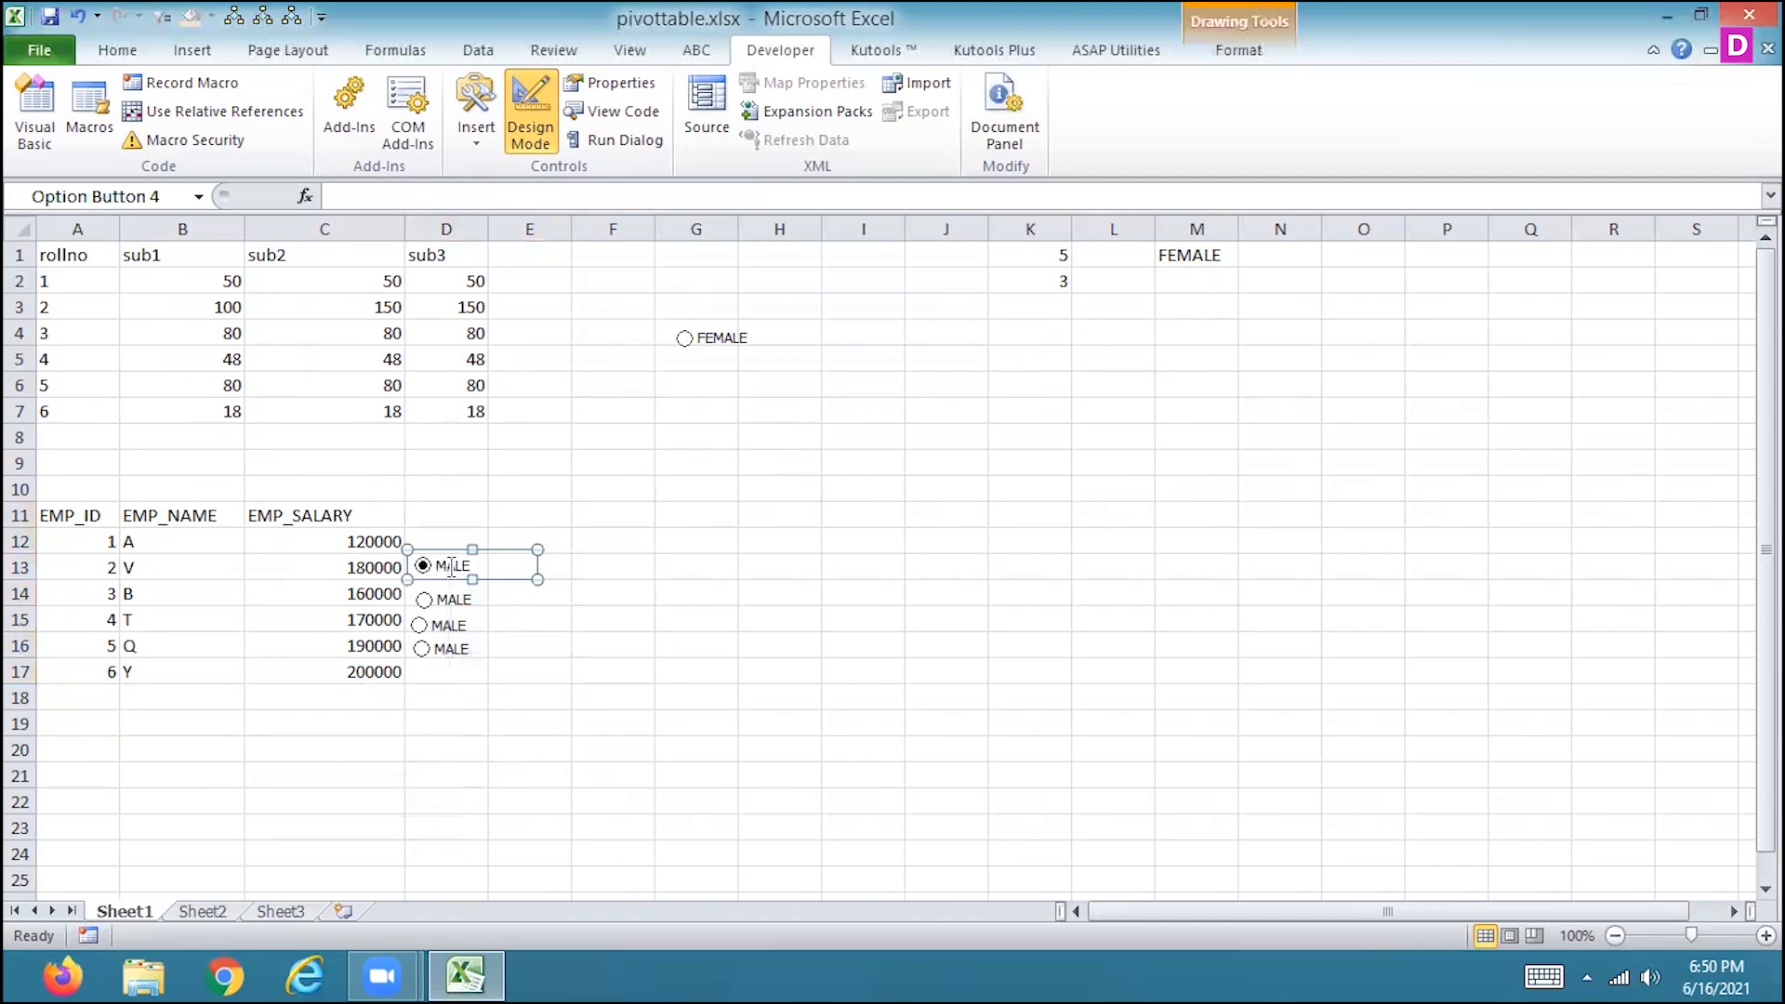
pyautogui.press('Delete')
pyautogui.rightClick(455, 606)
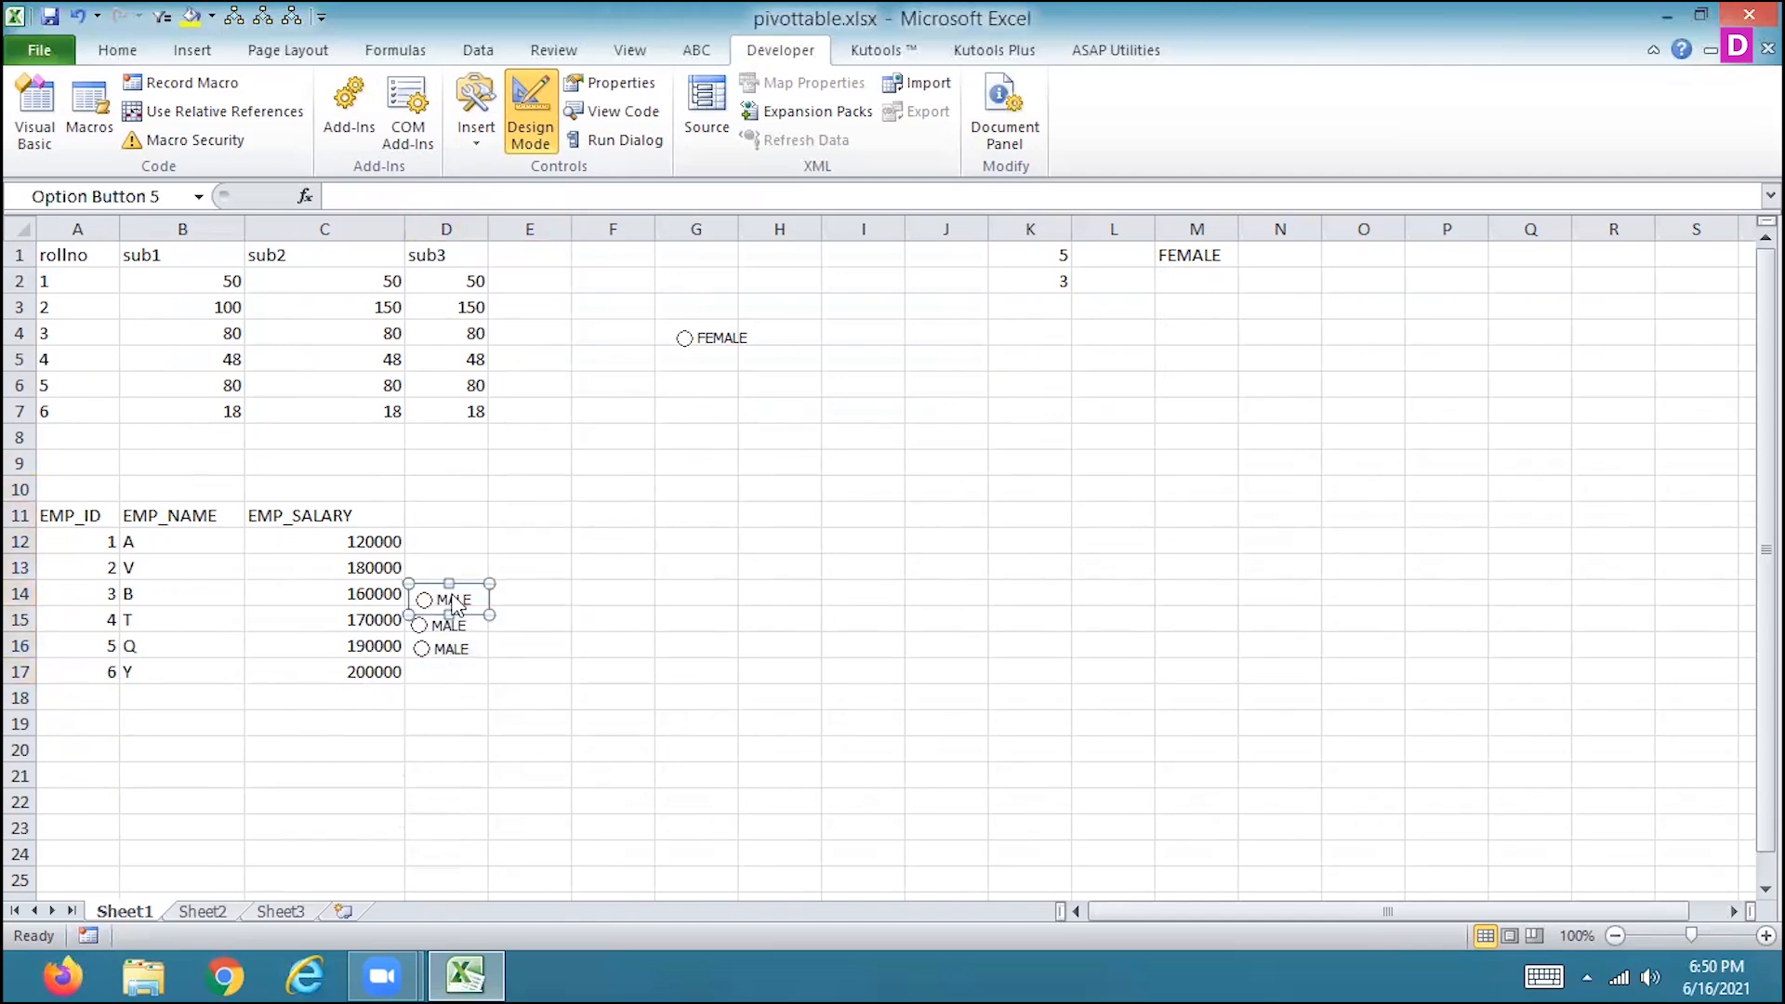
pyautogui.press('Escape')
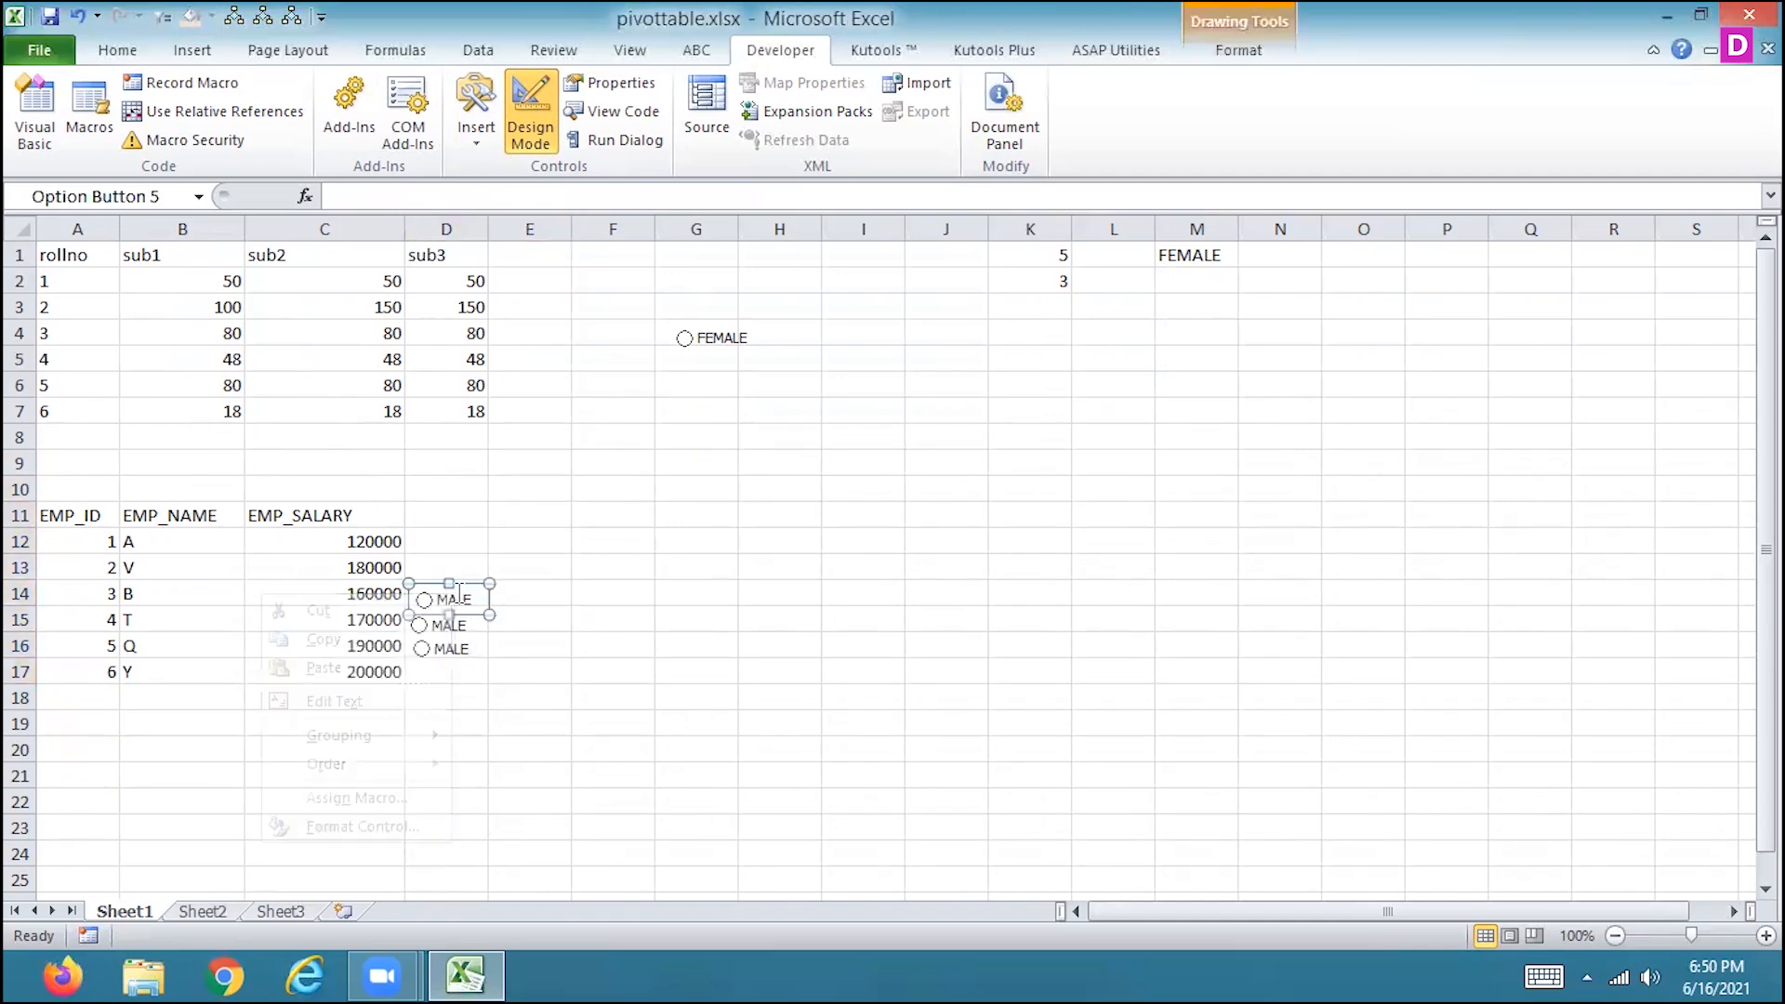
pyautogui.press('Delete')
pyautogui.rightClick(456, 627)
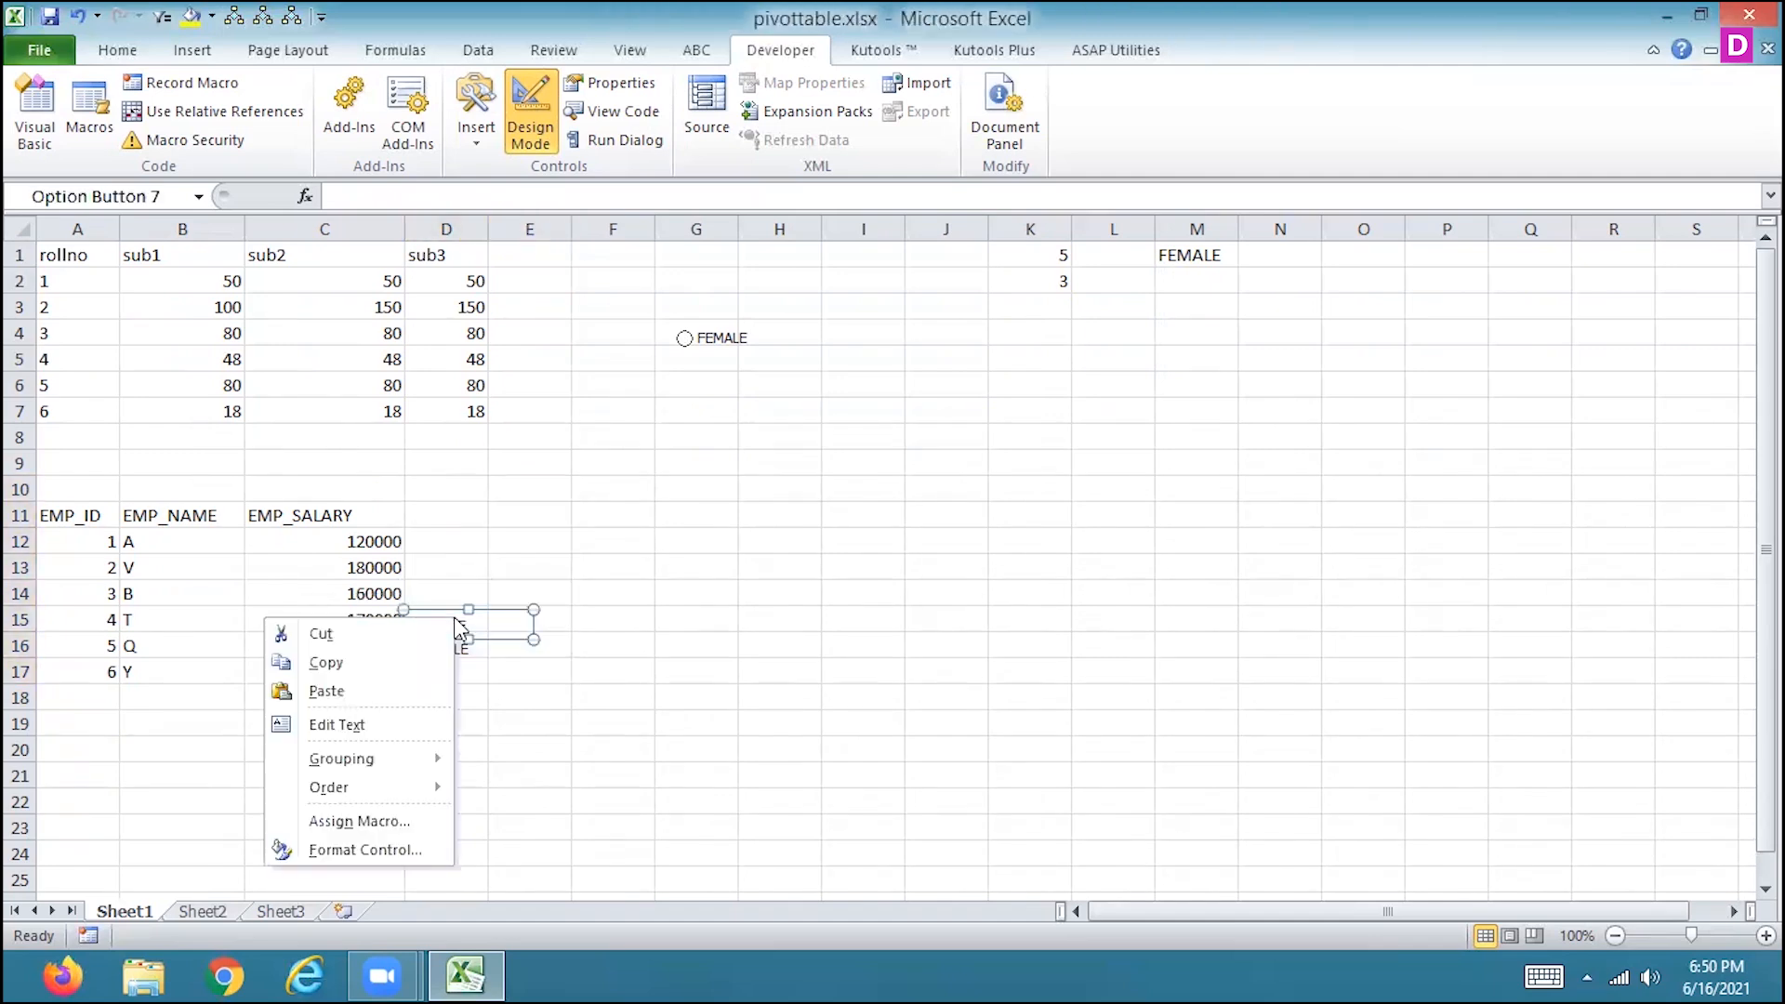
pyautogui.press('Escape')
pyautogui.press('Delete')
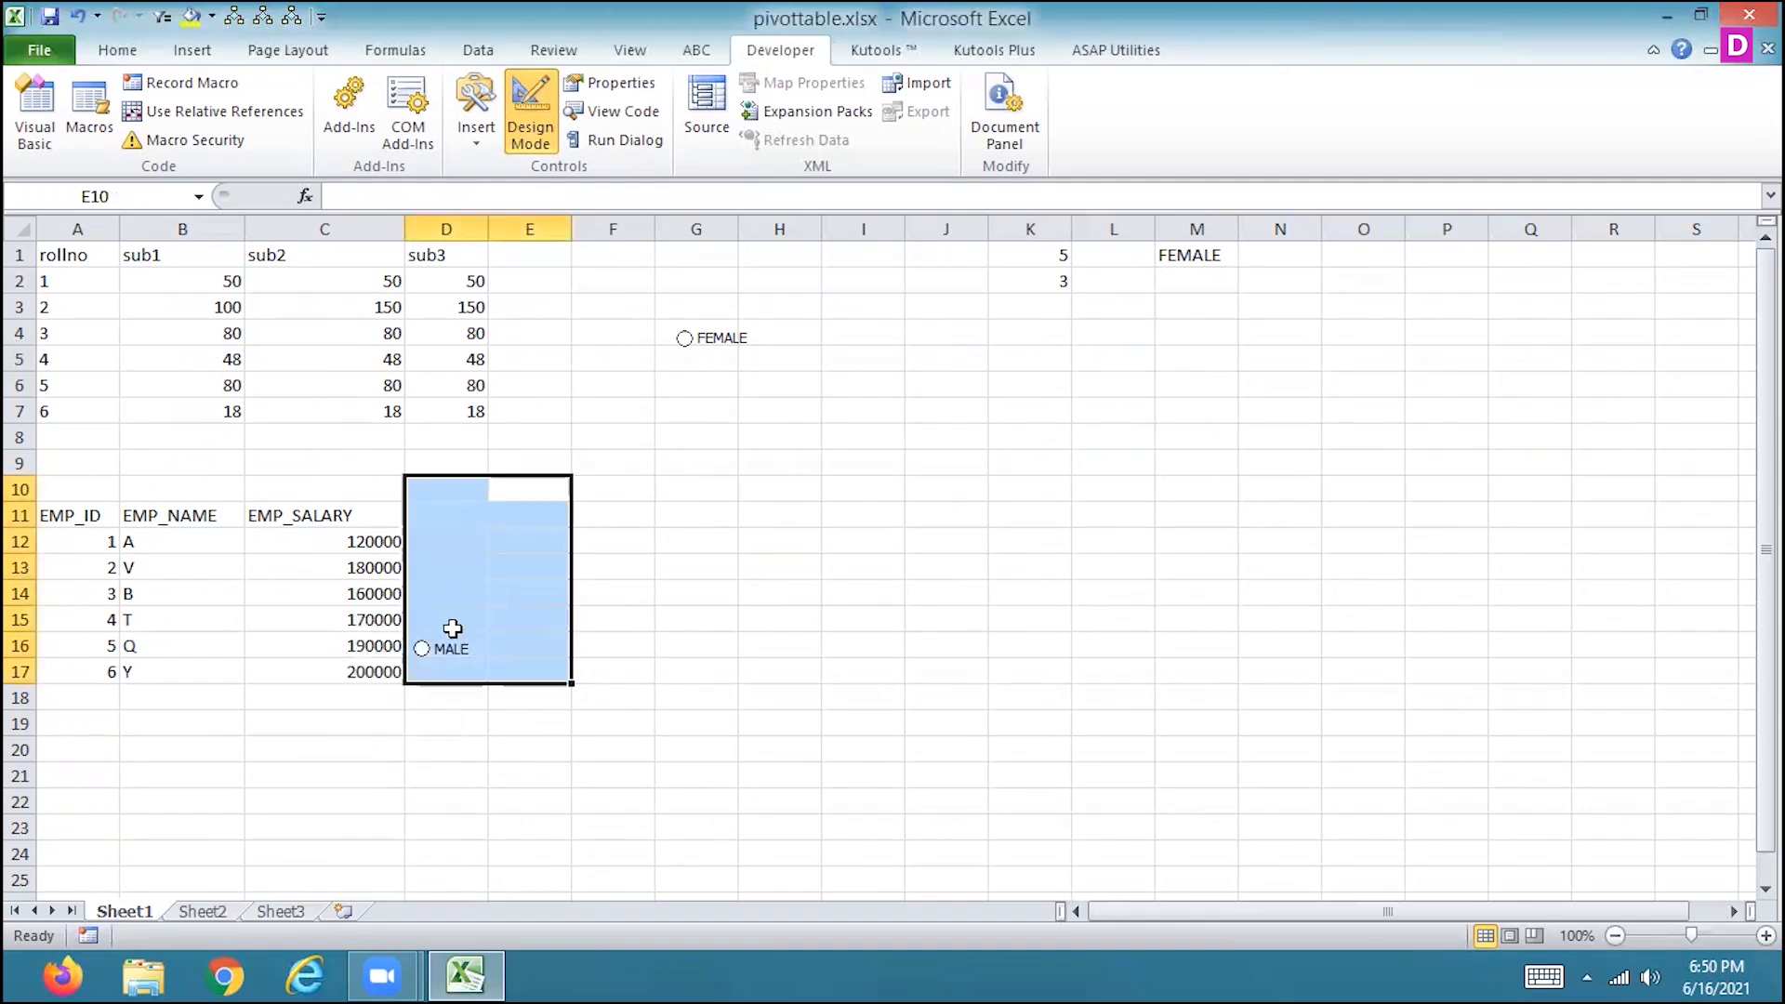
pyautogui.rightClick(454, 652)
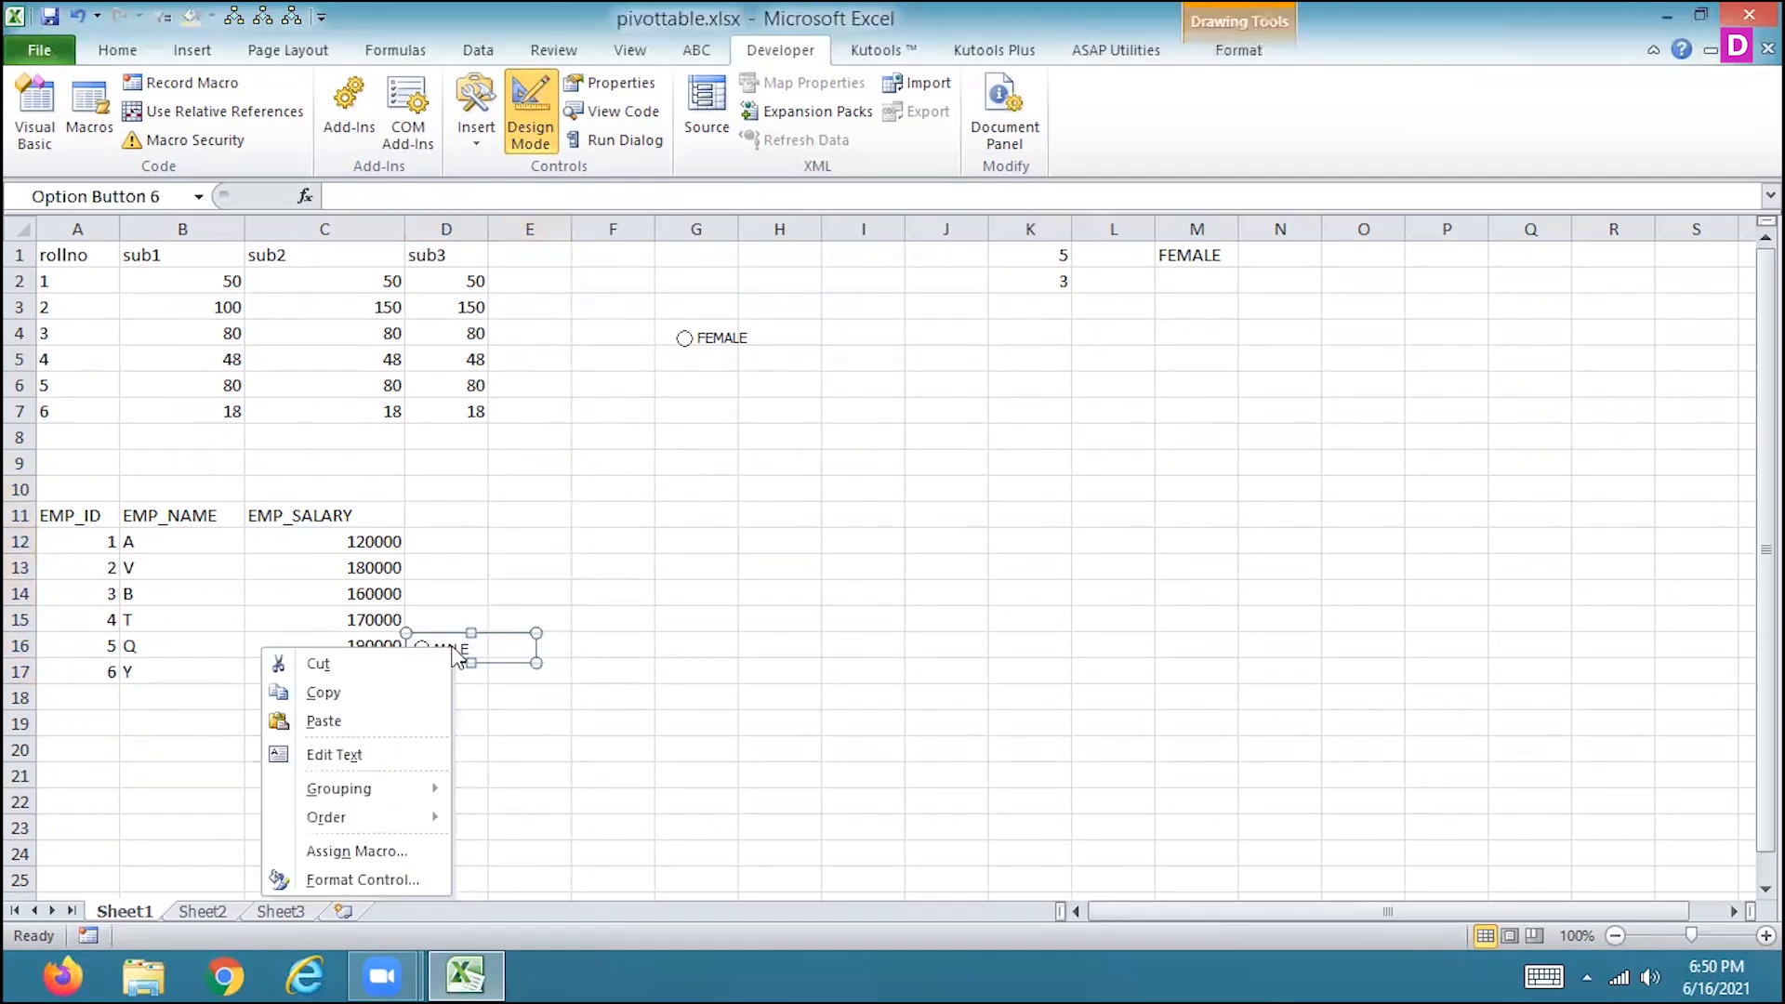
pyautogui.press('Escape')
pyautogui.press('Delete')
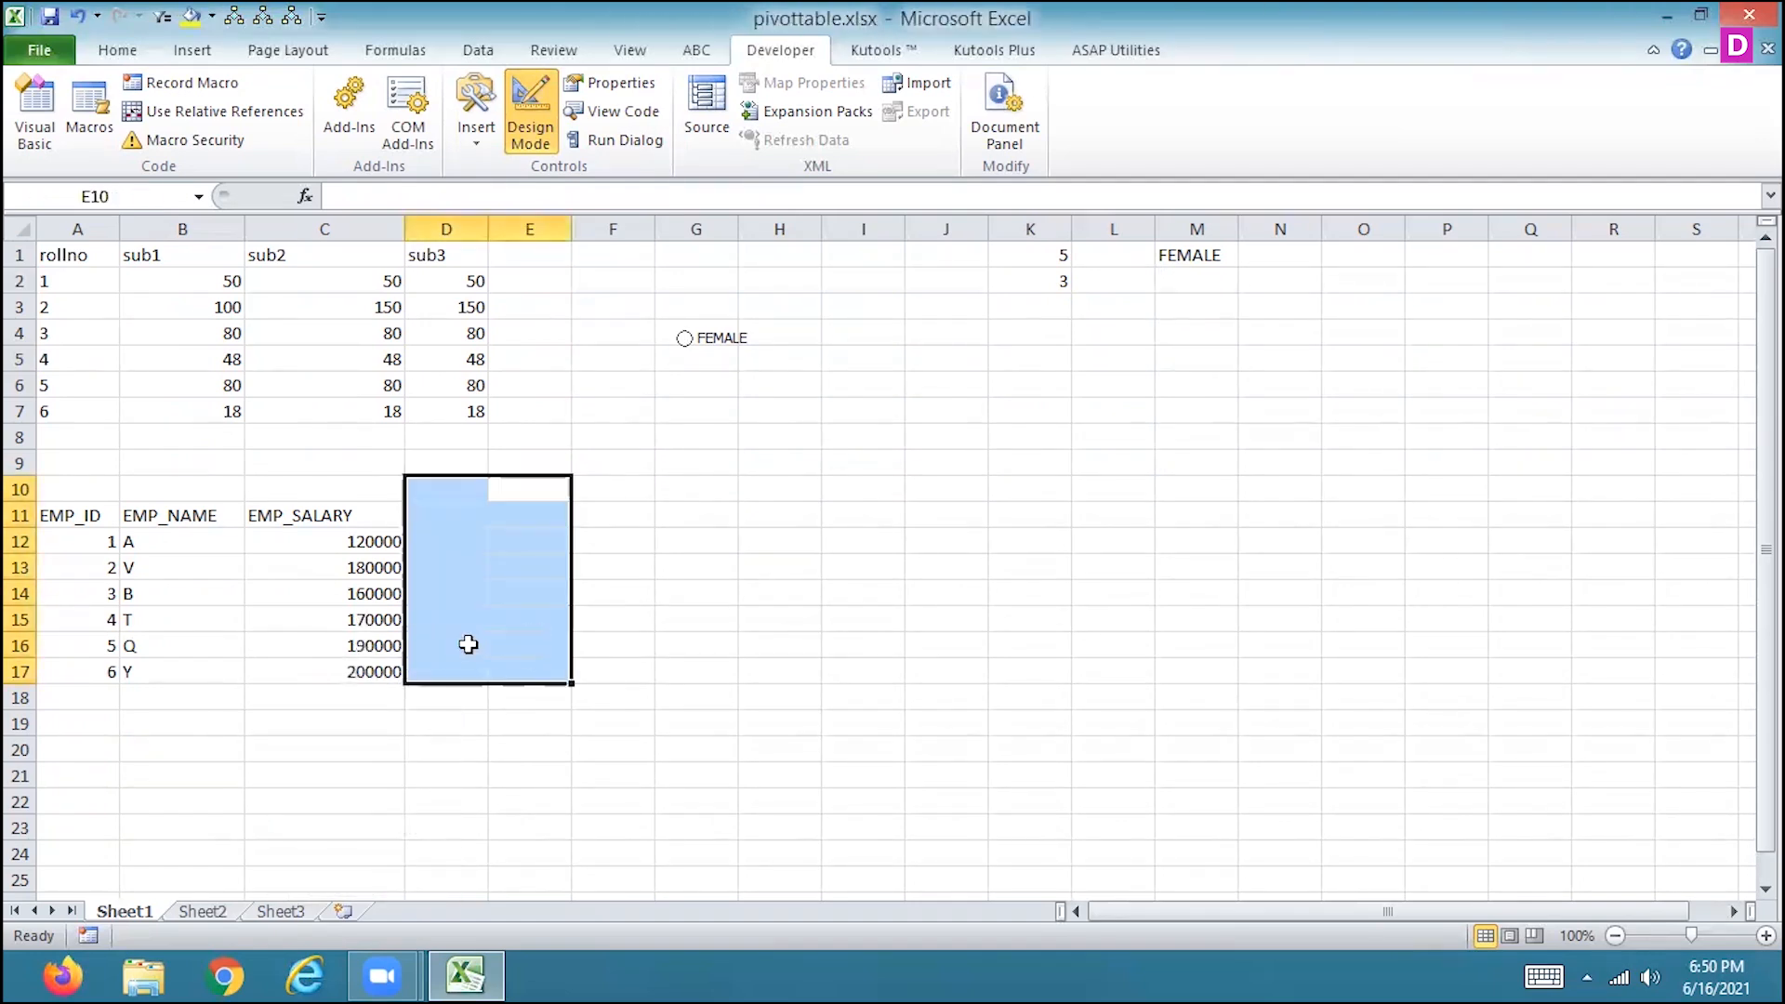
# Insert a form-control option button at cell D12 beside the first employee's salary.
pyautogui.click(437, 543)
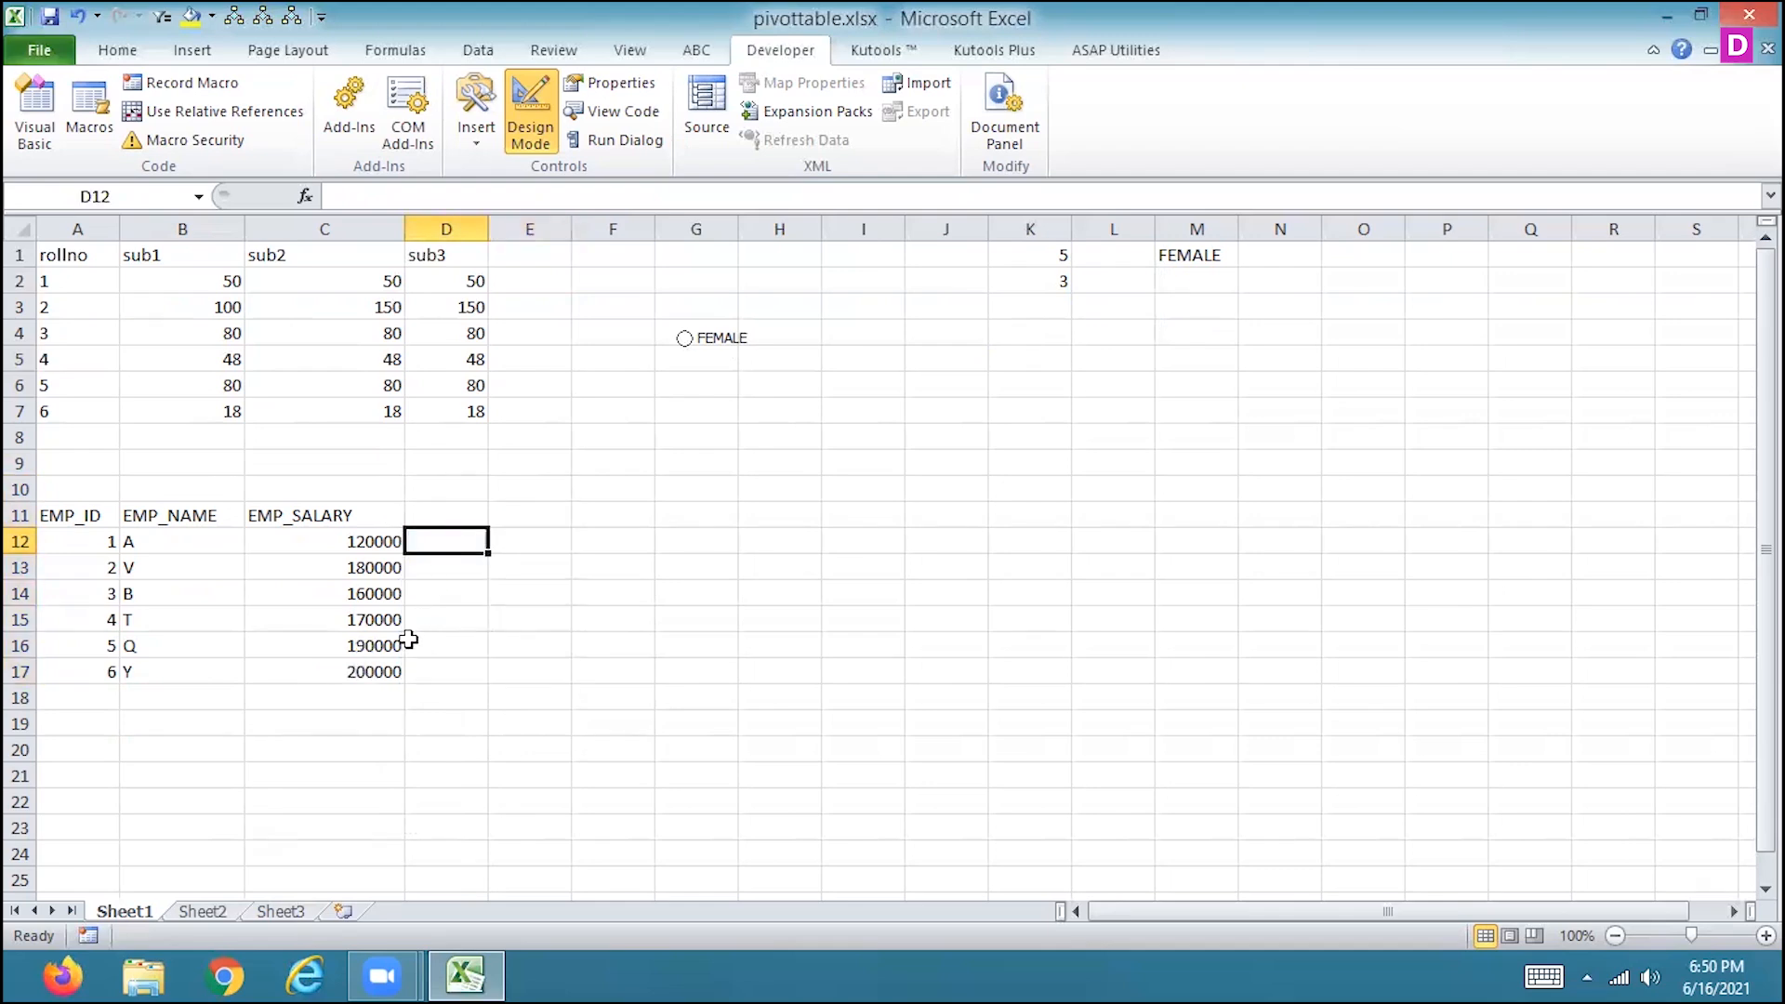
pyautogui.click(470, 130)
pyautogui.click(486, 191)
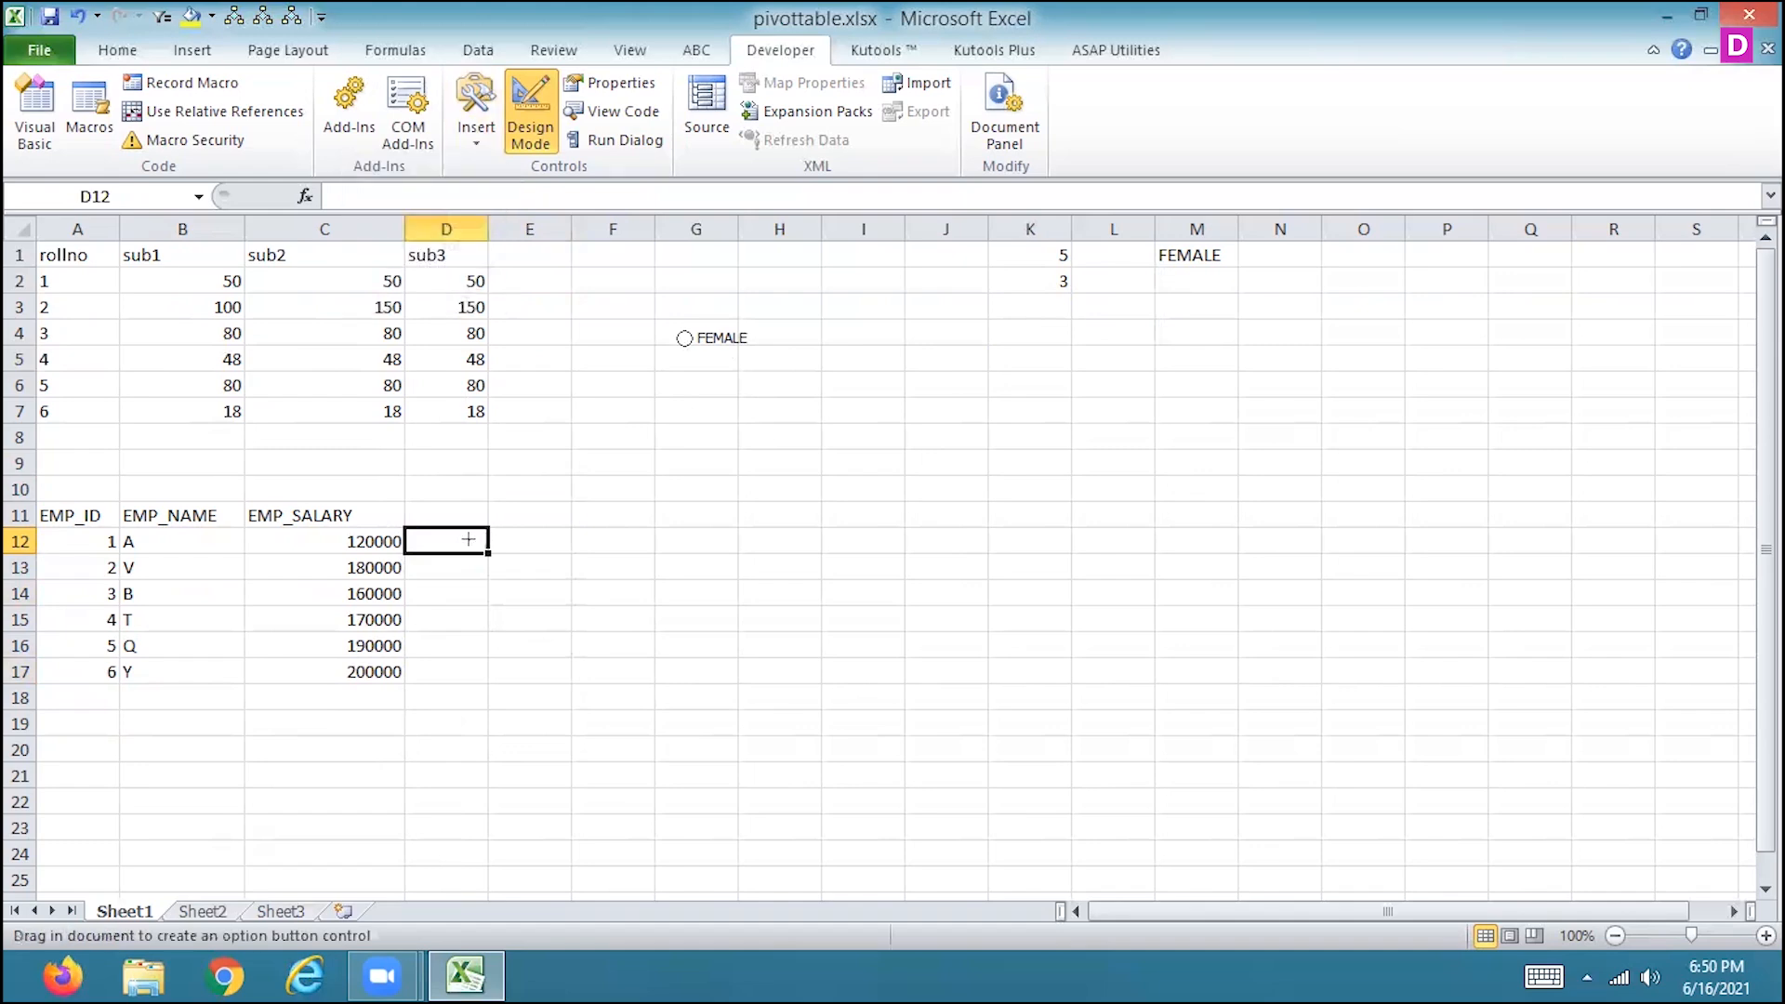
pyautogui.click(456, 539)
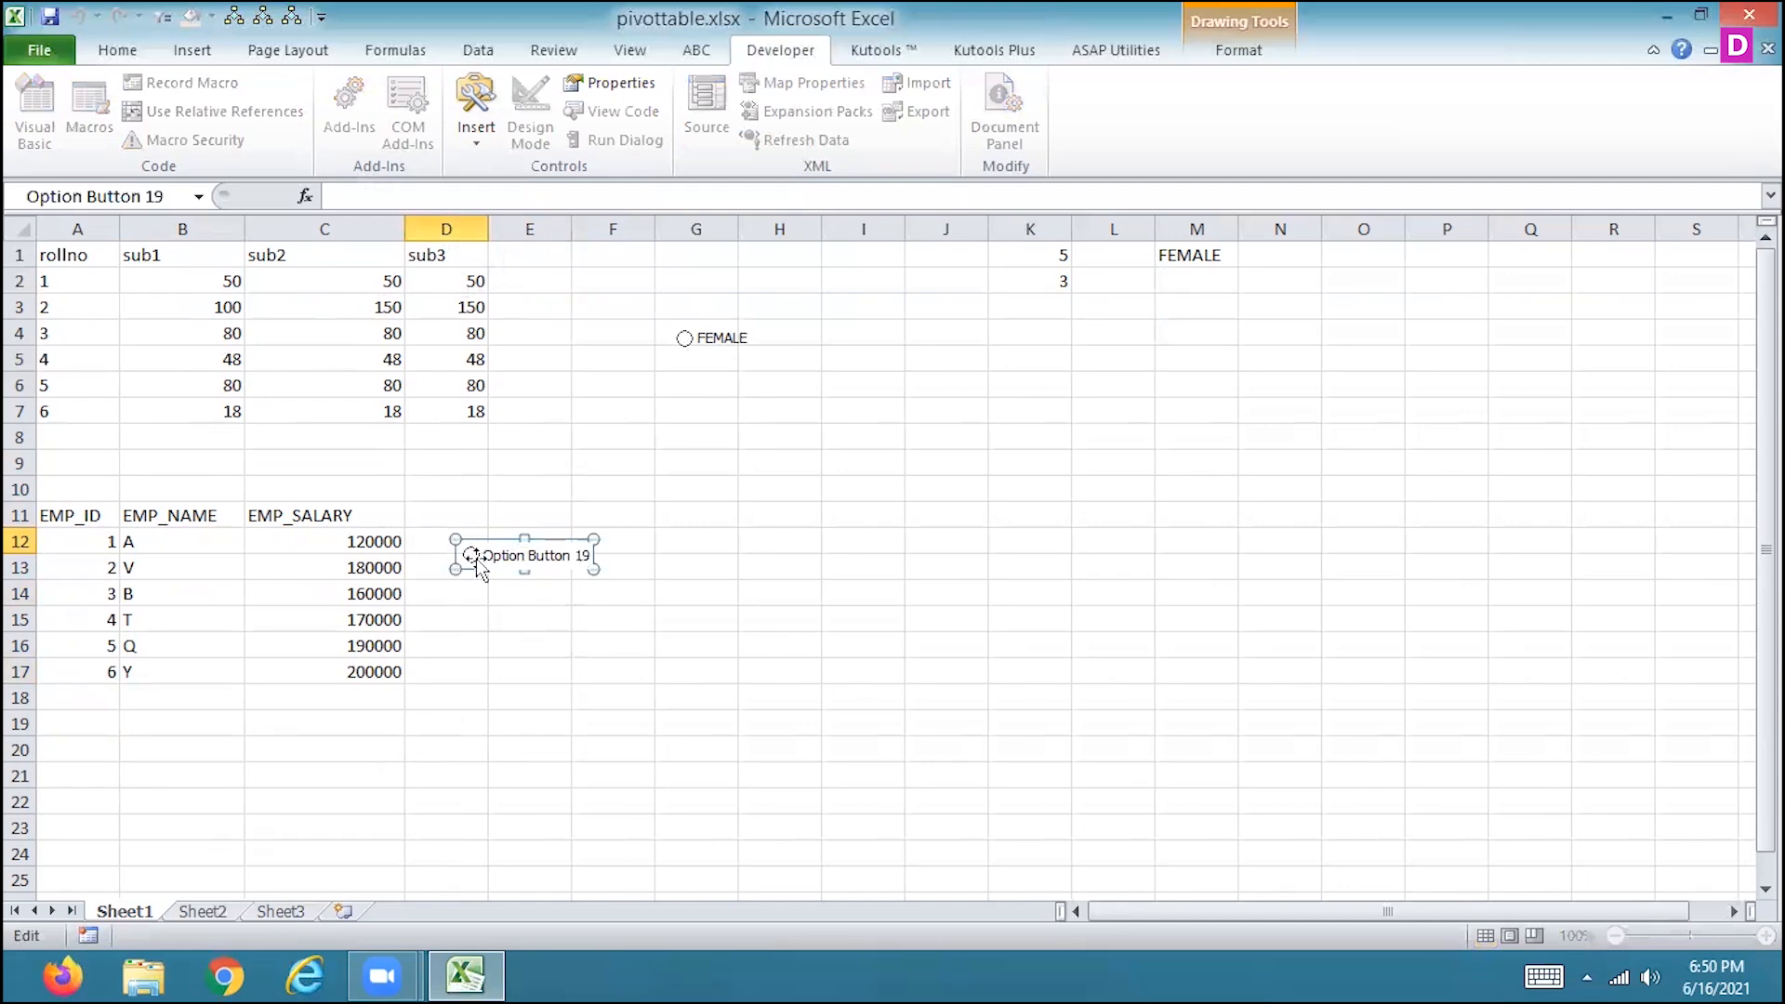
pyautogui.moveTo(595, 600); pyautogui.dragTo(628, 632)
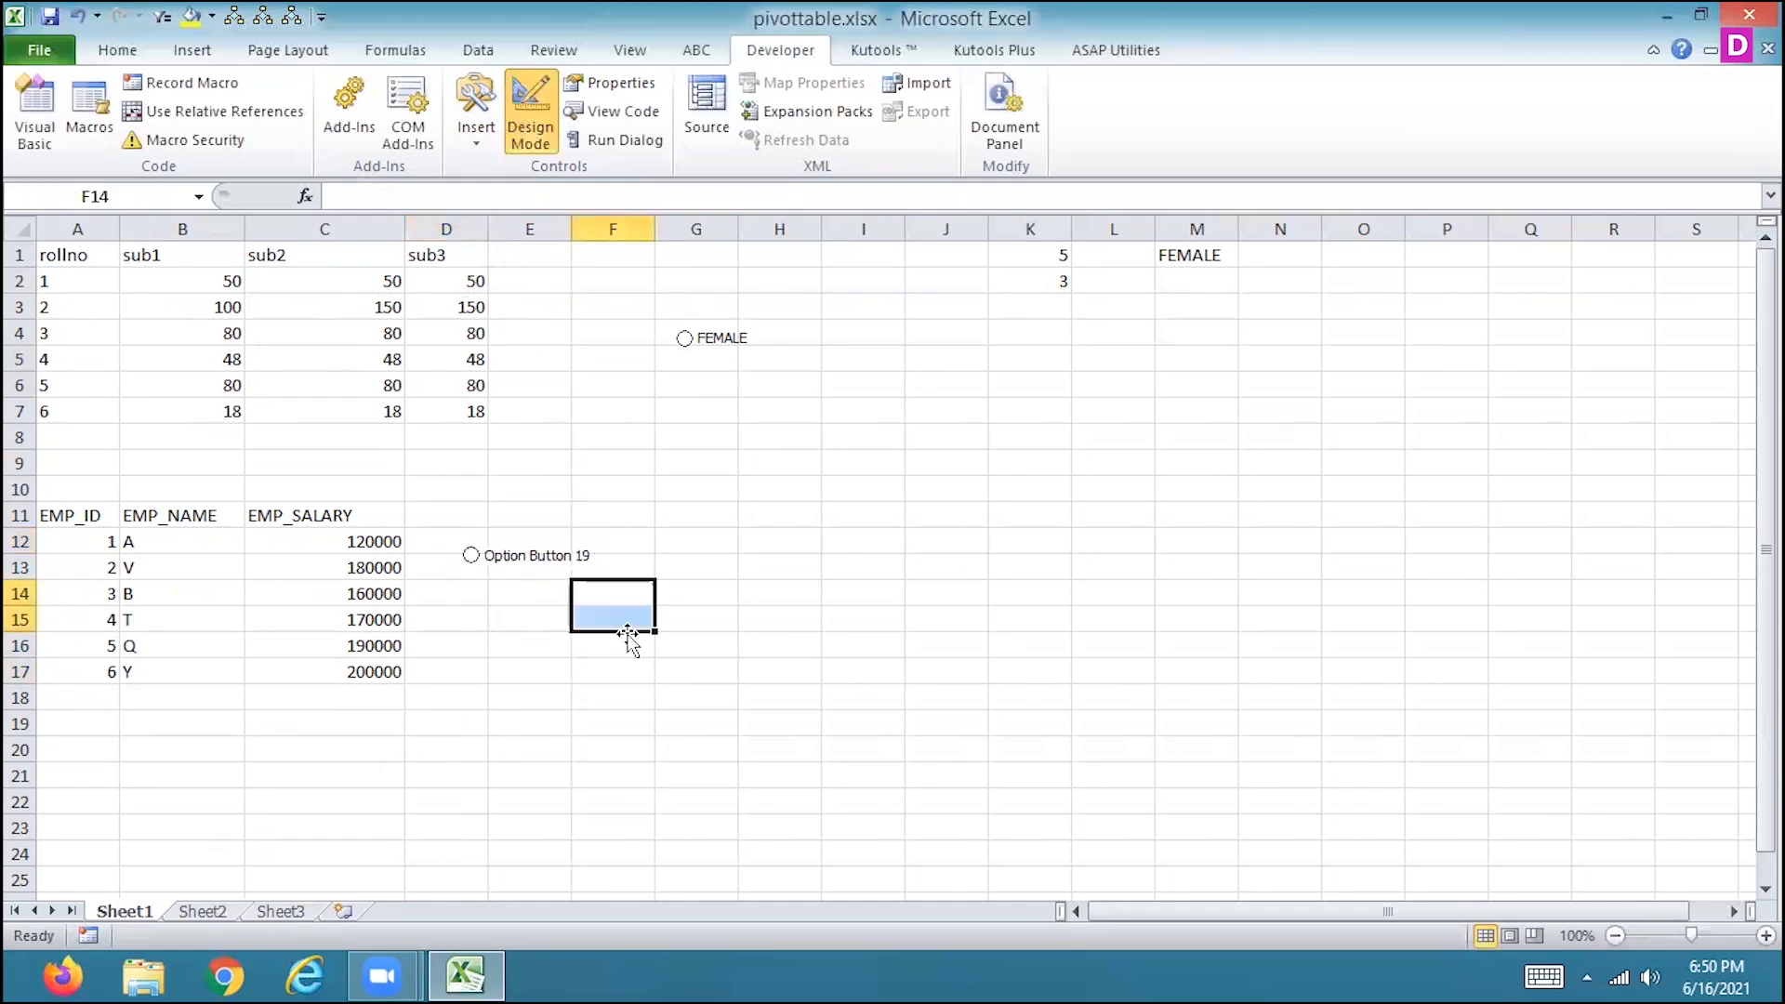
# Move the new option button into cell D12 and narrow it to the cell's width.
pyautogui.rightClick(539, 560)
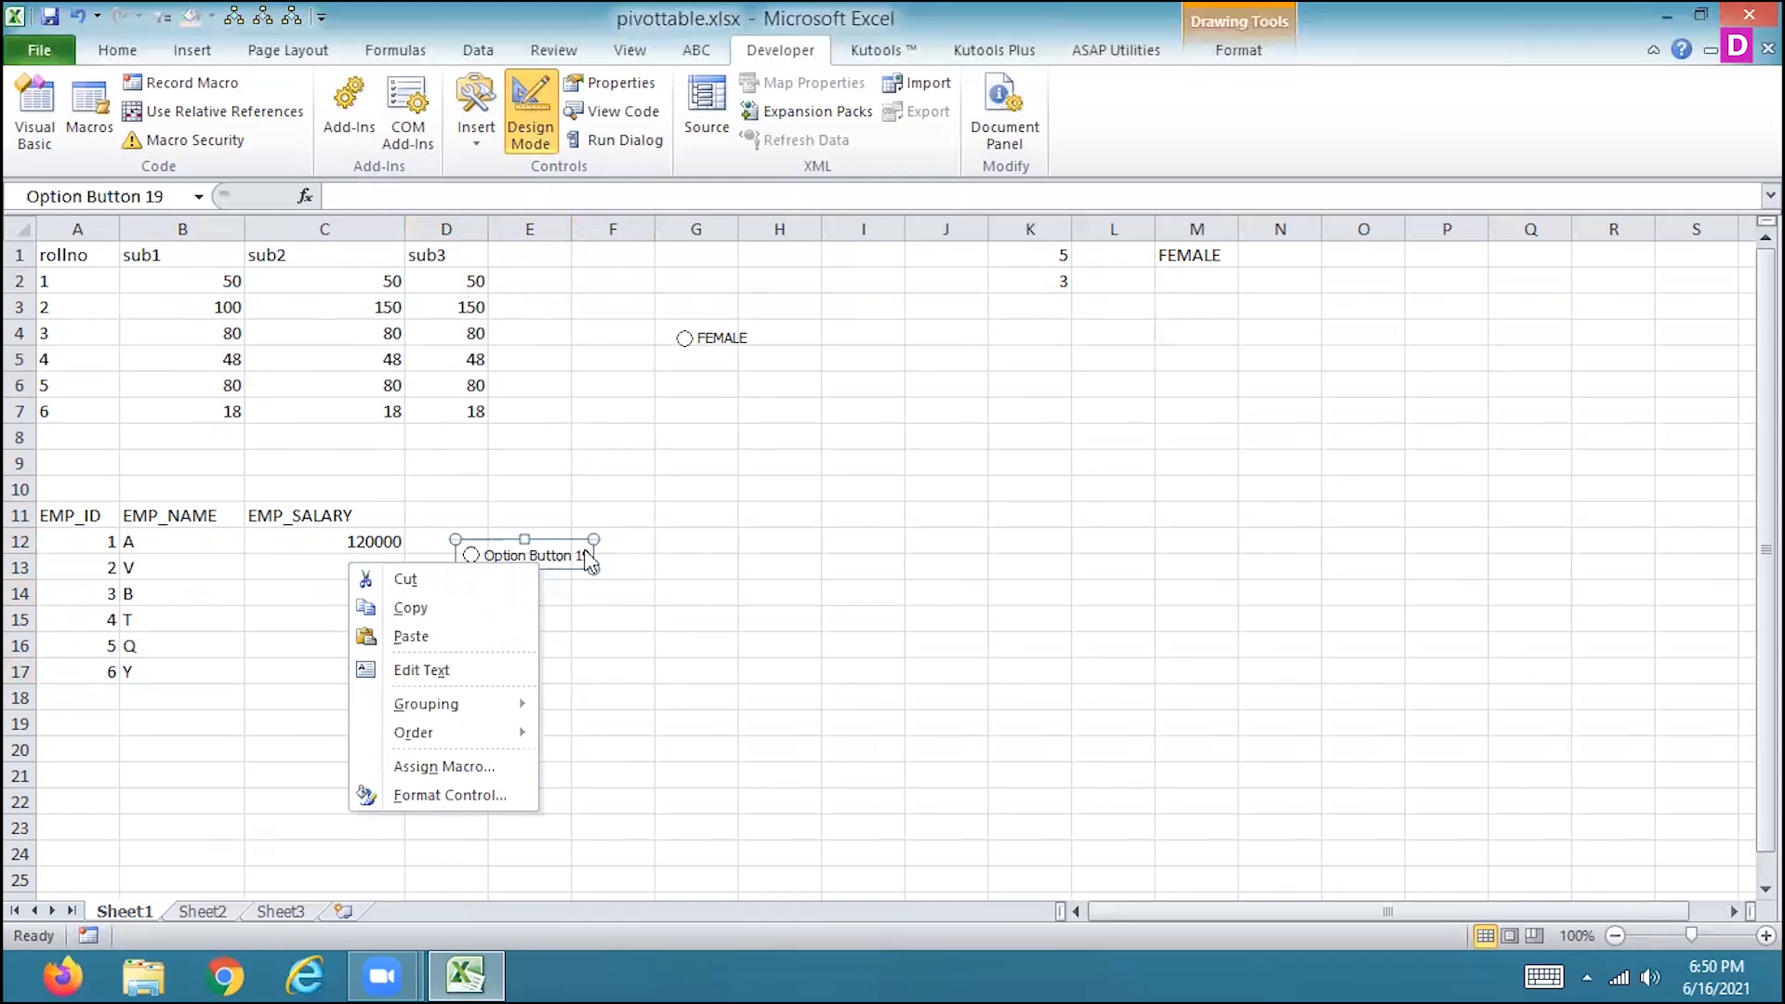
pyautogui.click(495, 550)
pyautogui.moveTo(471, 563); pyautogui.dragTo(422, 551)
pyautogui.moveTo(551, 566); pyautogui.dragTo(482, 554)
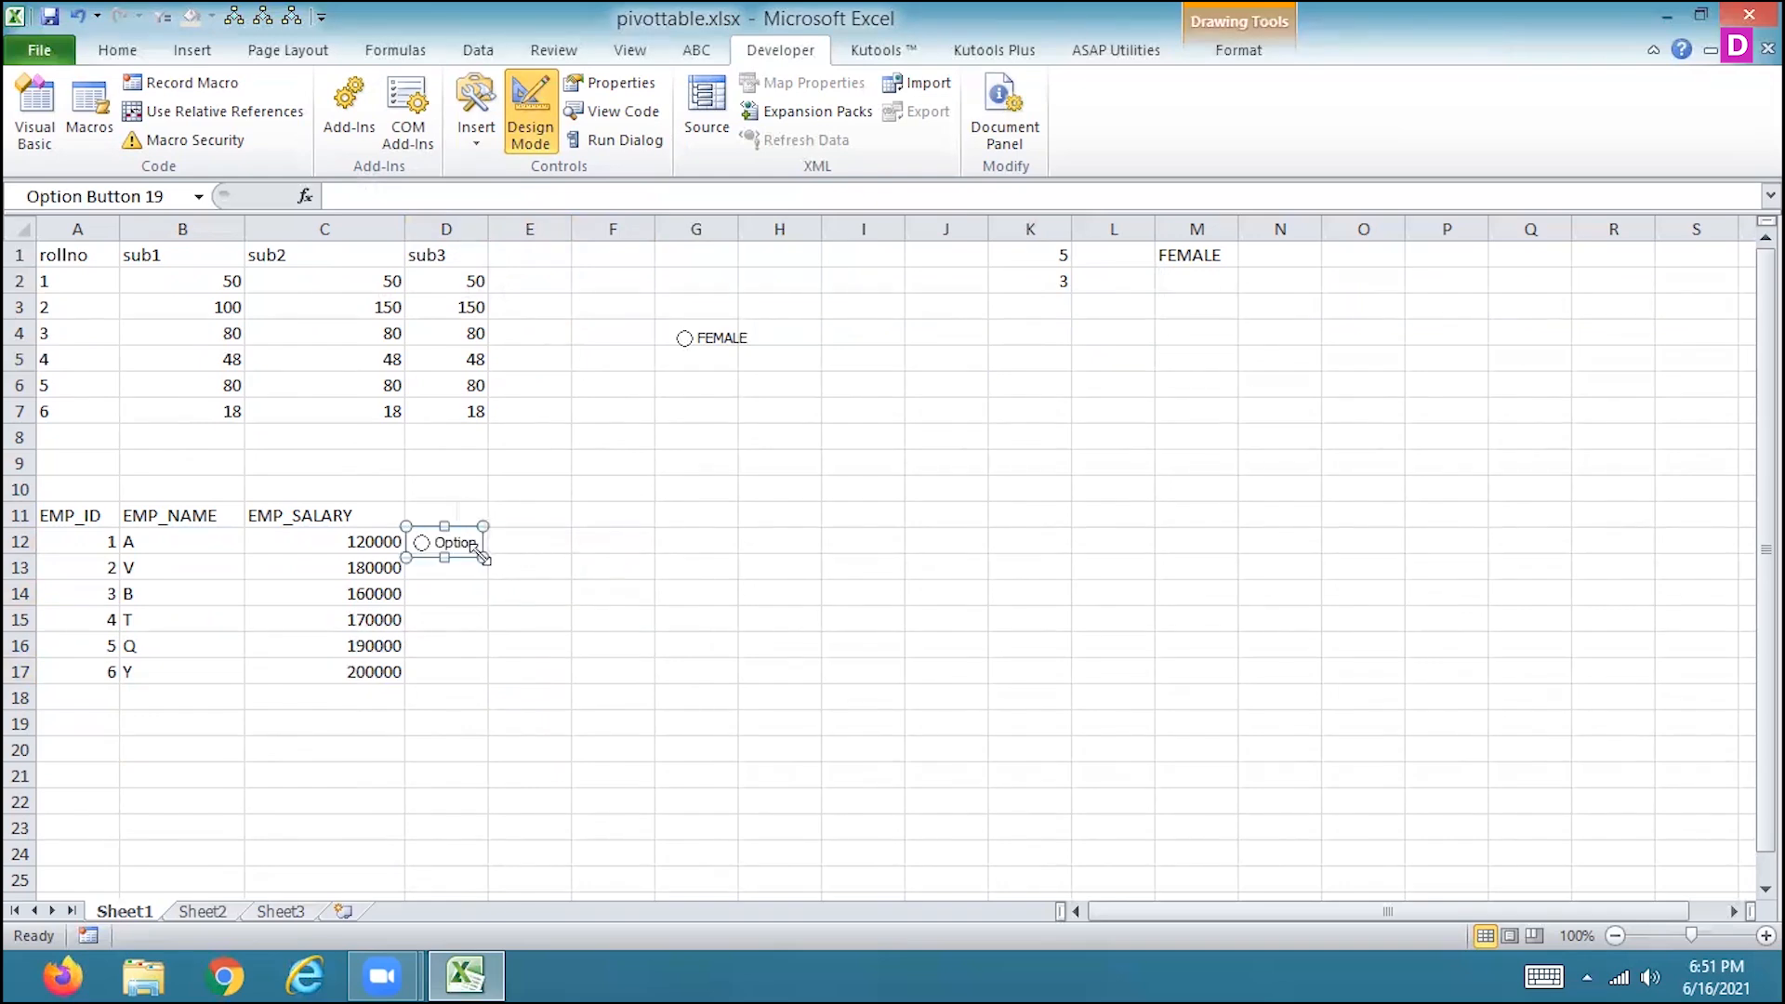
# Insert a second form-control option button at cell E12 and fit it inside the cell.
pyautogui.click(531, 543)
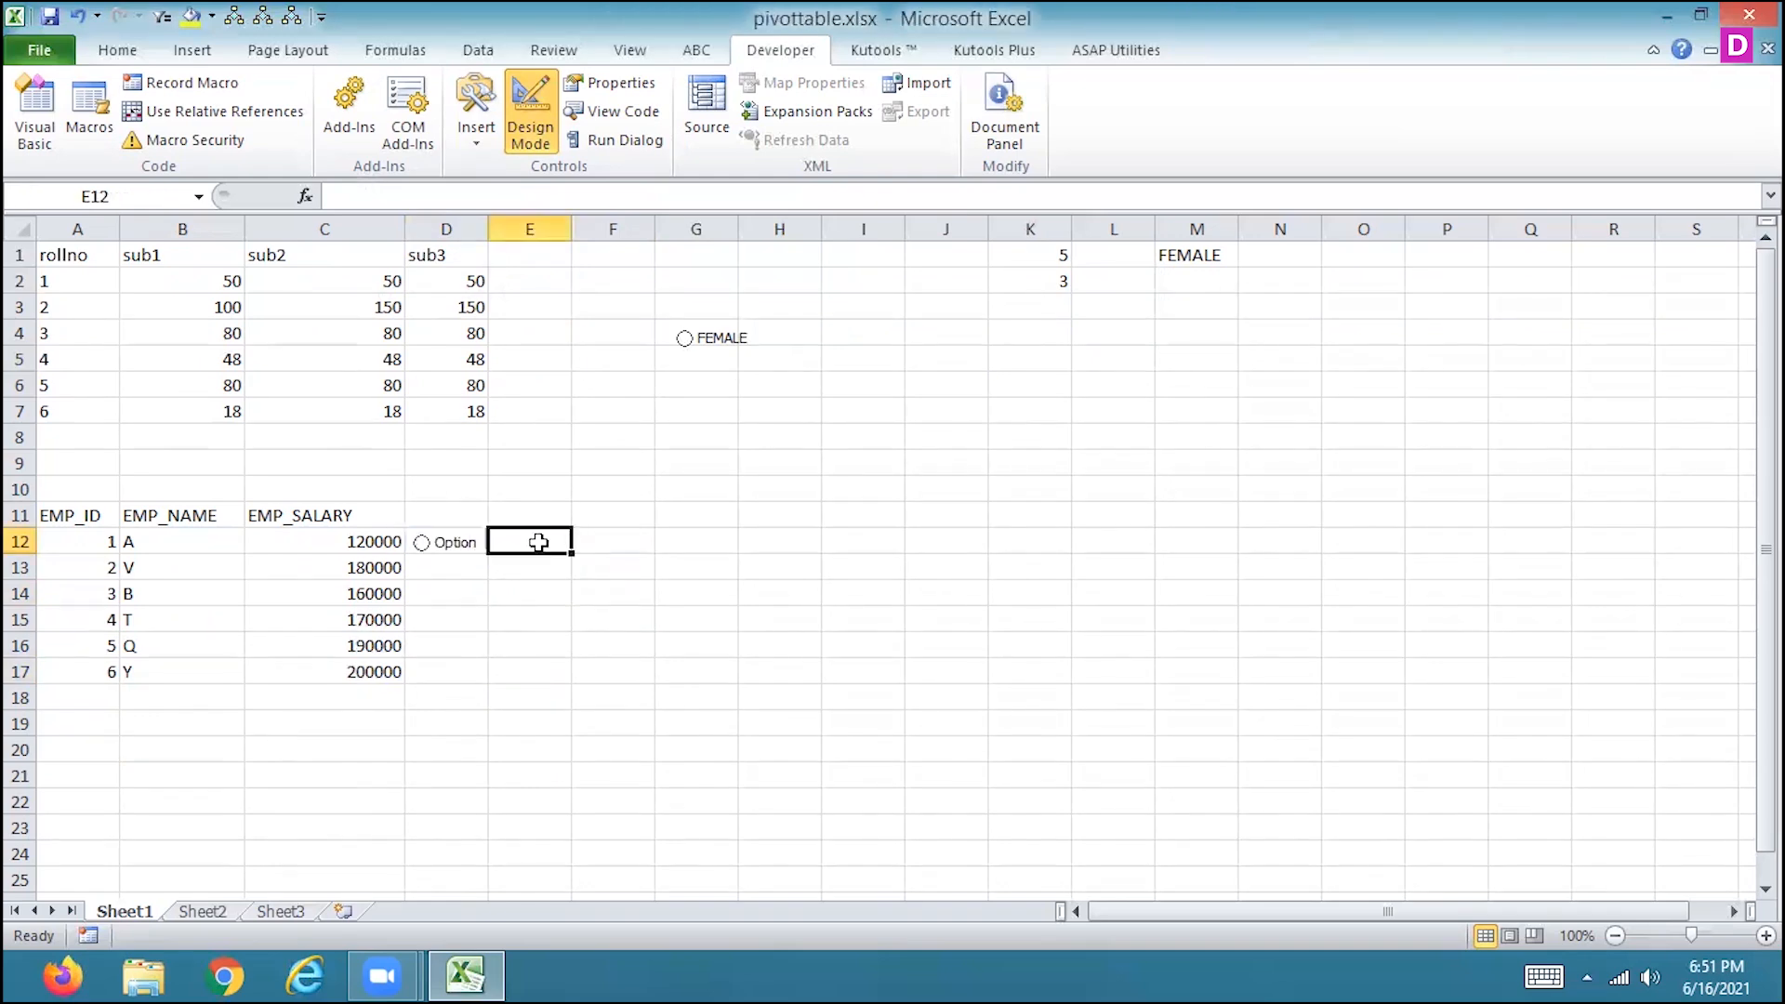
pyautogui.click(485, 137)
pyautogui.click(487, 192)
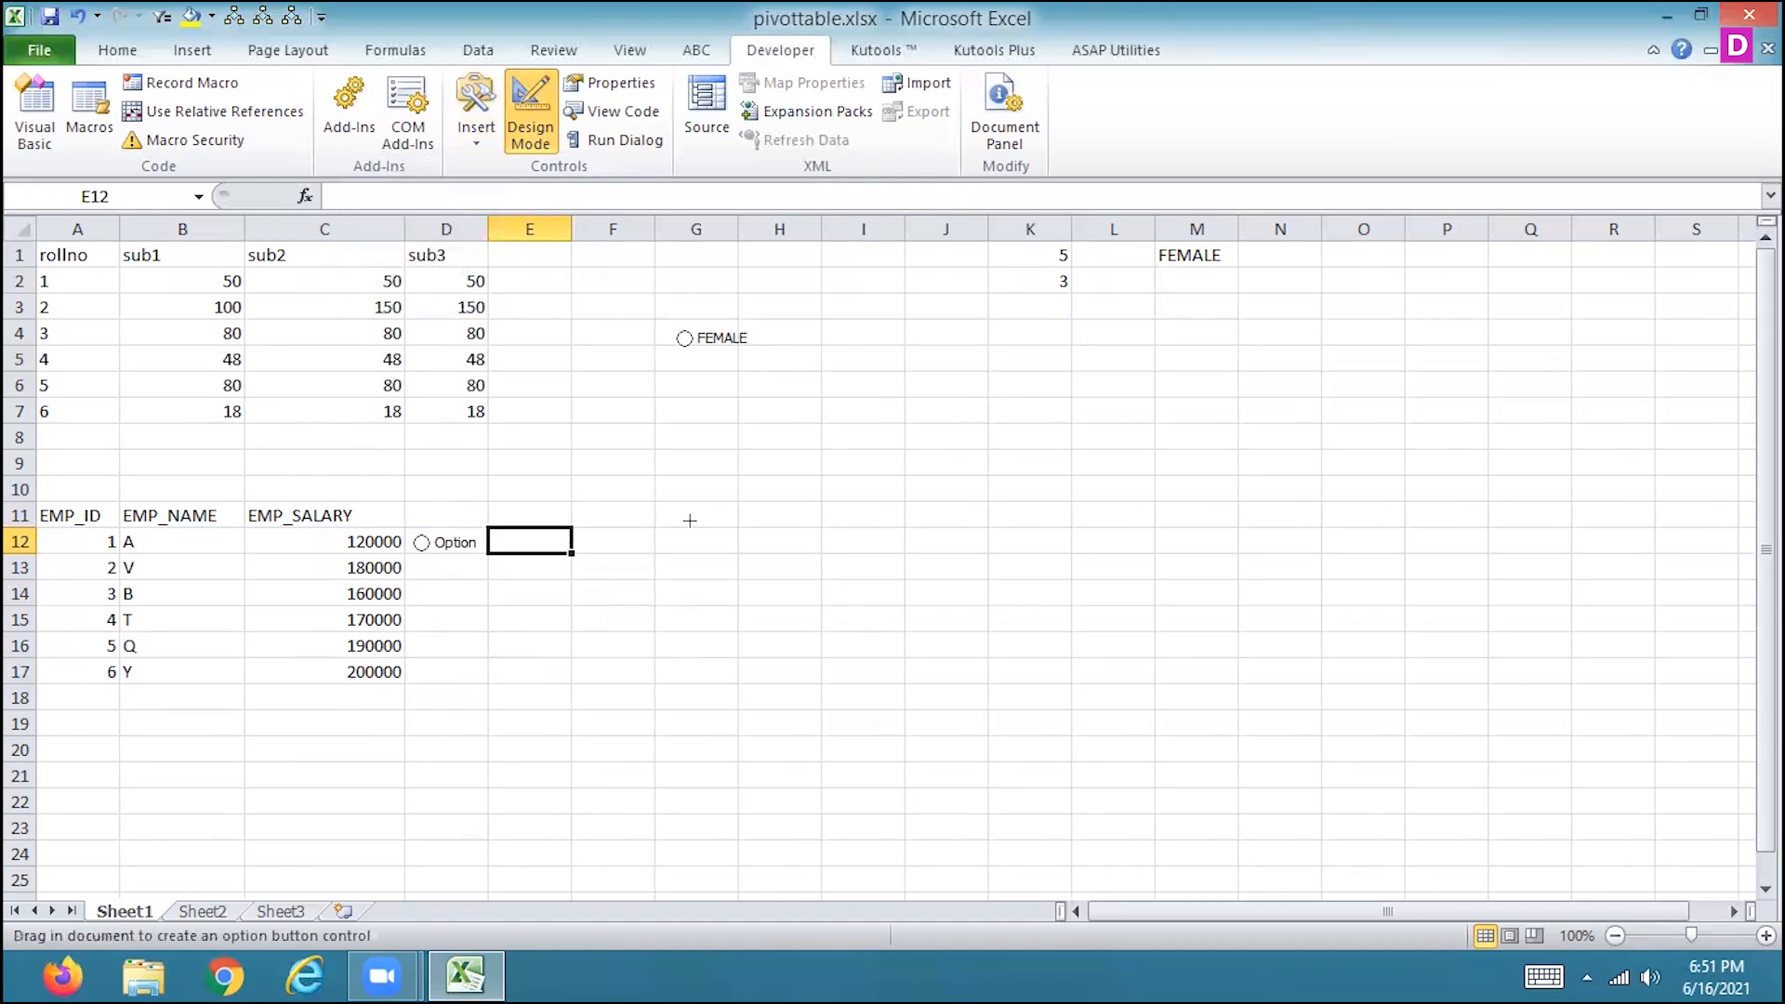
pyautogui.click(688, 521)
pyautogui.click(925, 562)
pyautogui.click(476, 116)
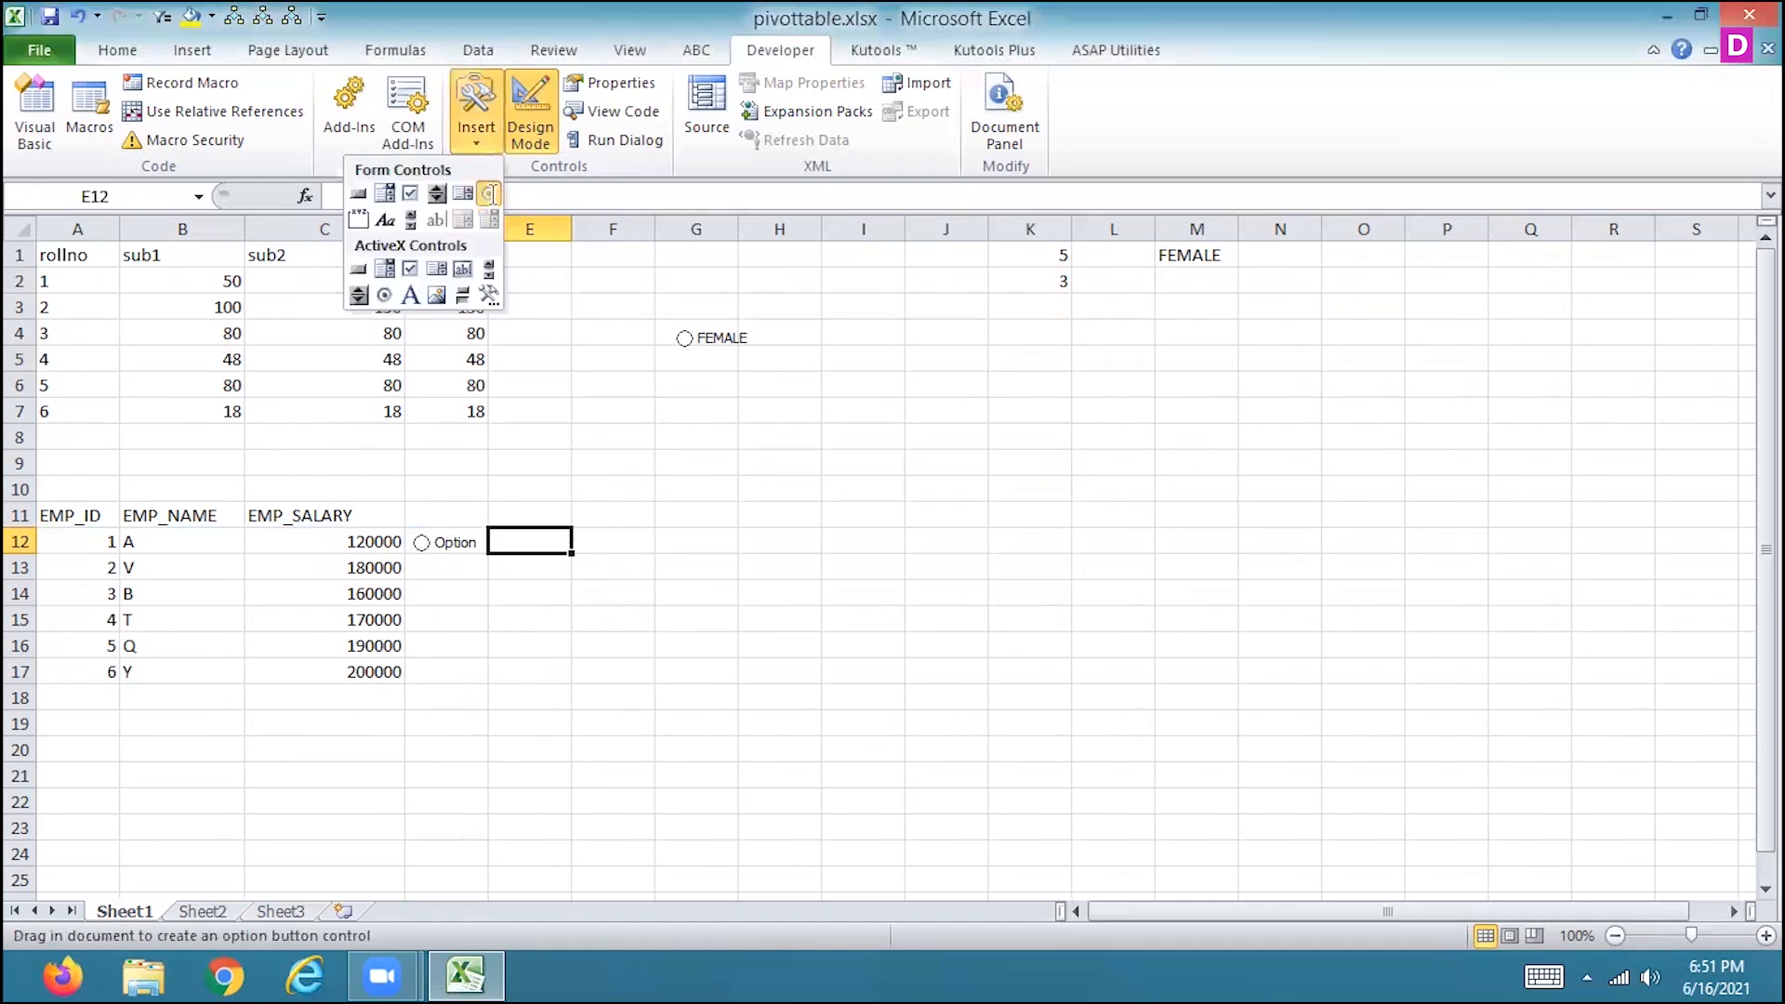
pyautogui.click(489, 192)
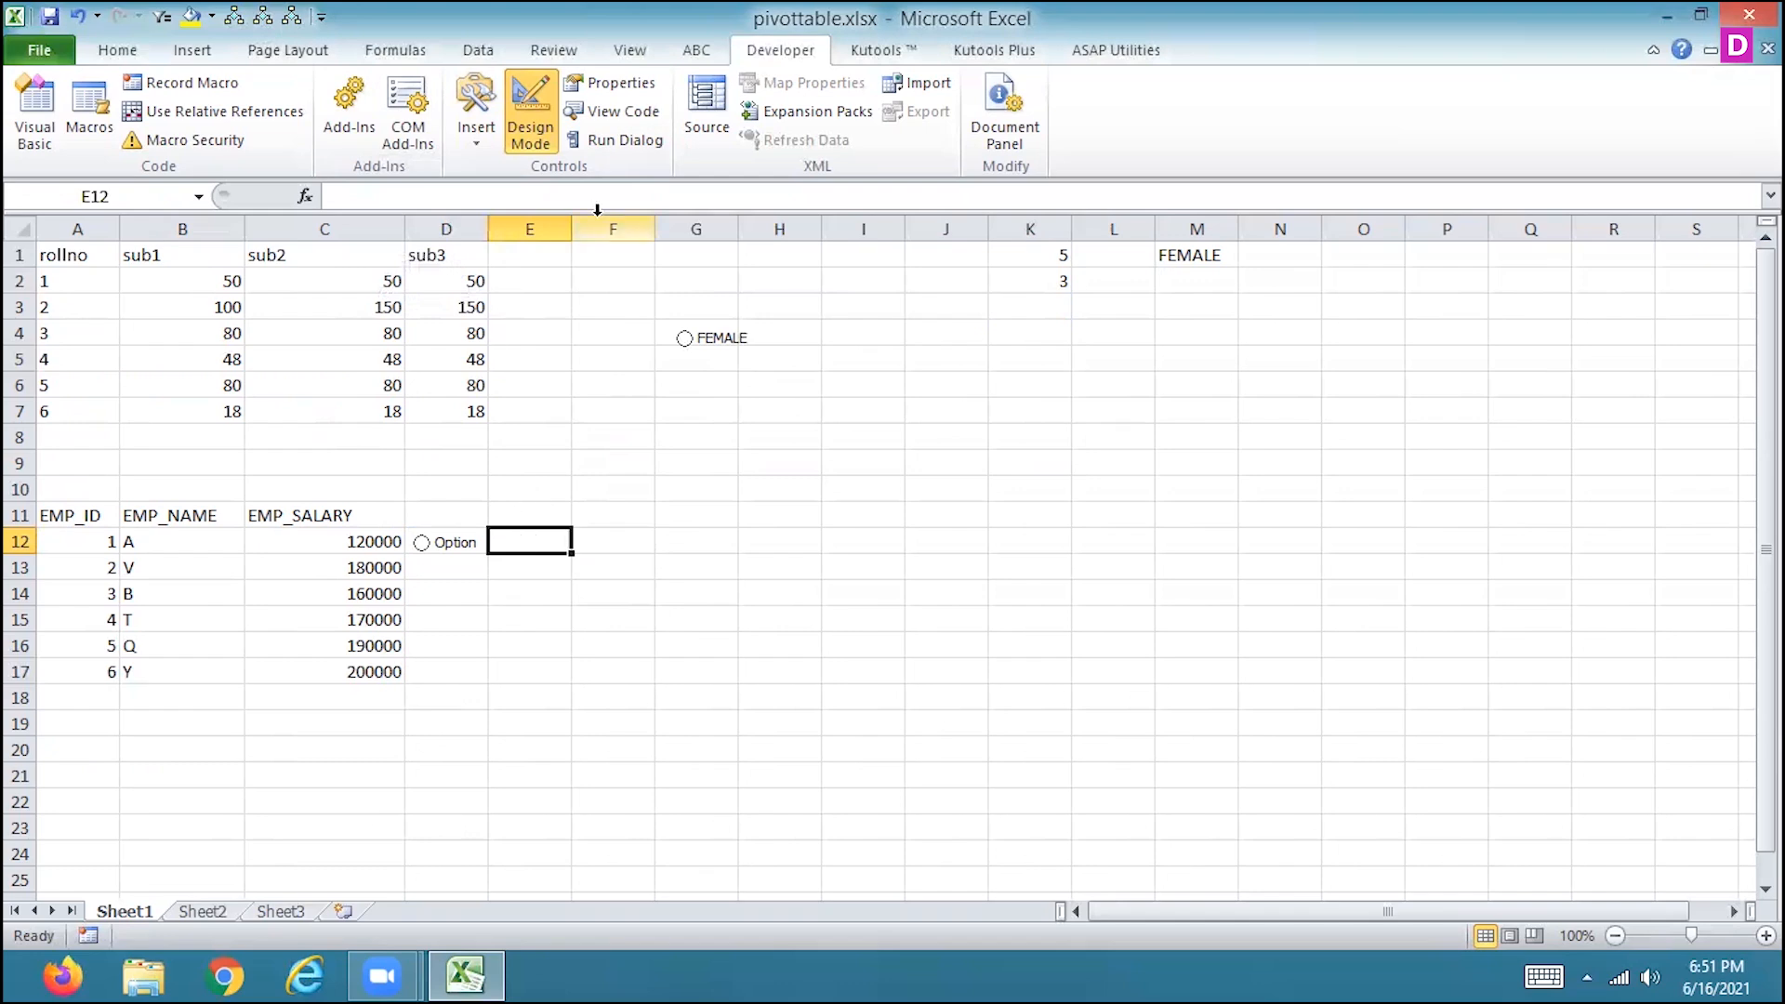
pyautogui.click(476, 125)
pyautogui.click(489, 193)
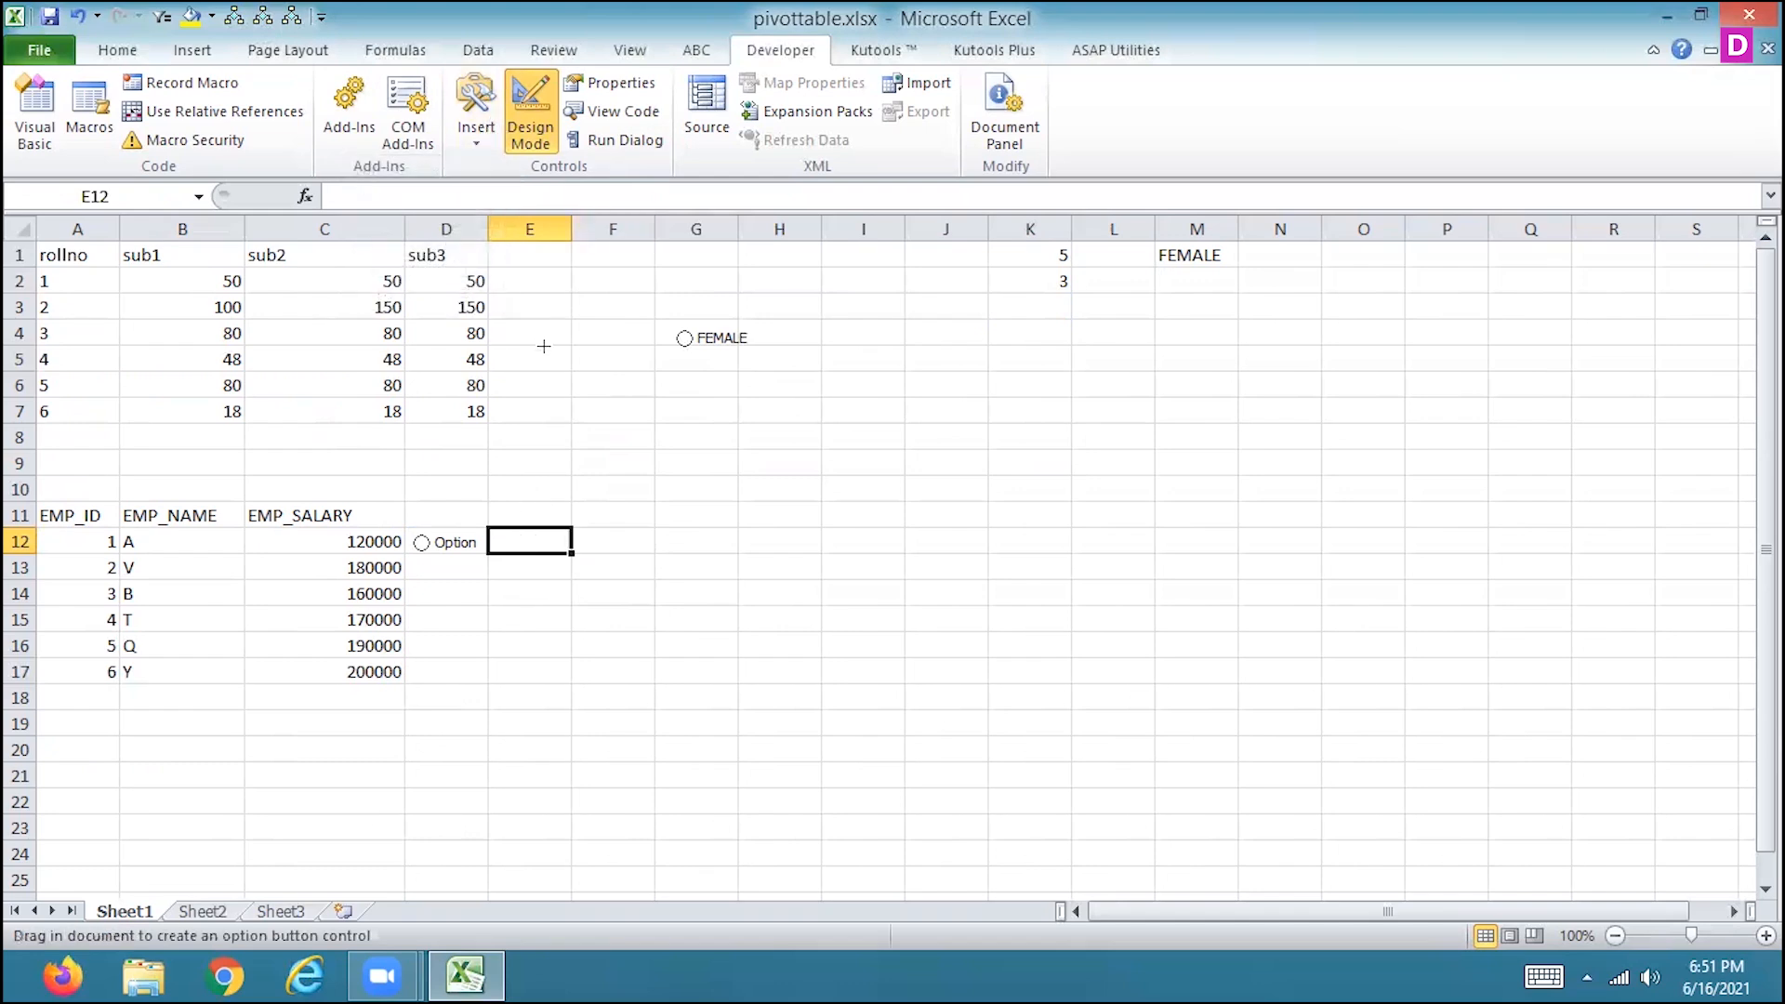
pyautogui.click(510, 542)
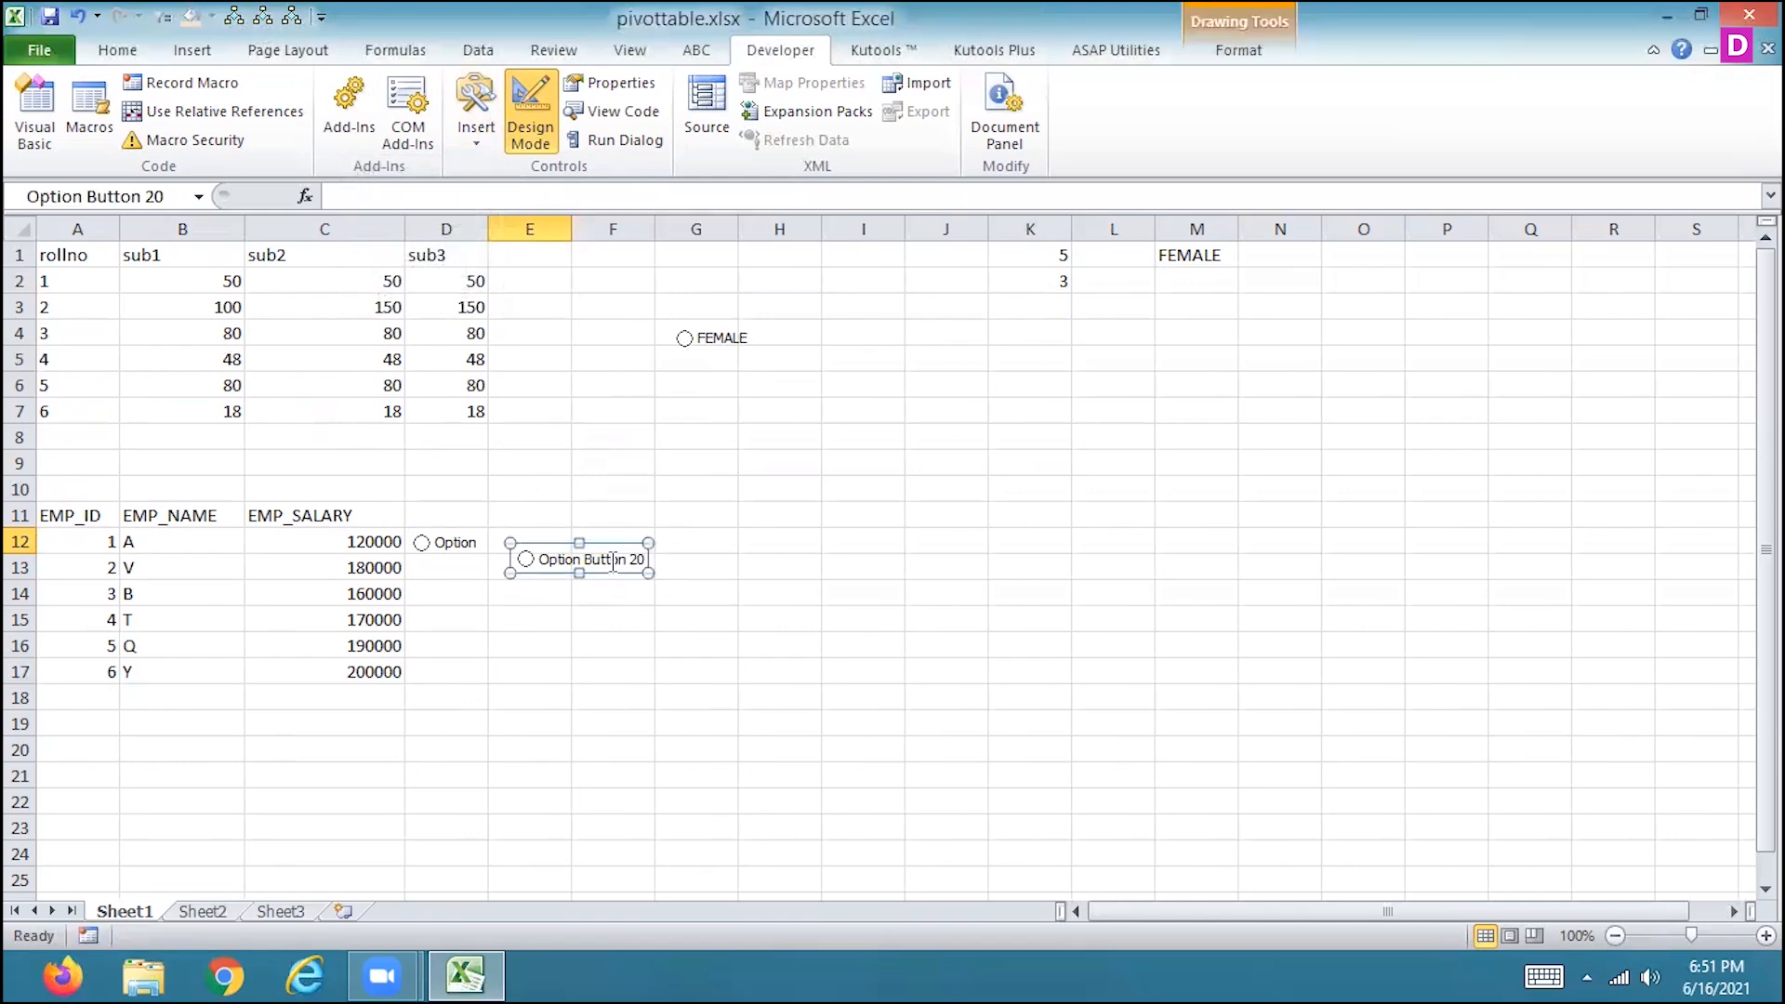
pyautogui.moveTo(509, 556); pyautogui.dragTo(488, 541)
pyautogui.moveTo(627, 558); pyautogui.dragTo(567, 558)
# Select the D12 and E12 option buttons in turn to test switching between them.
pyautogui.click(468, 558)
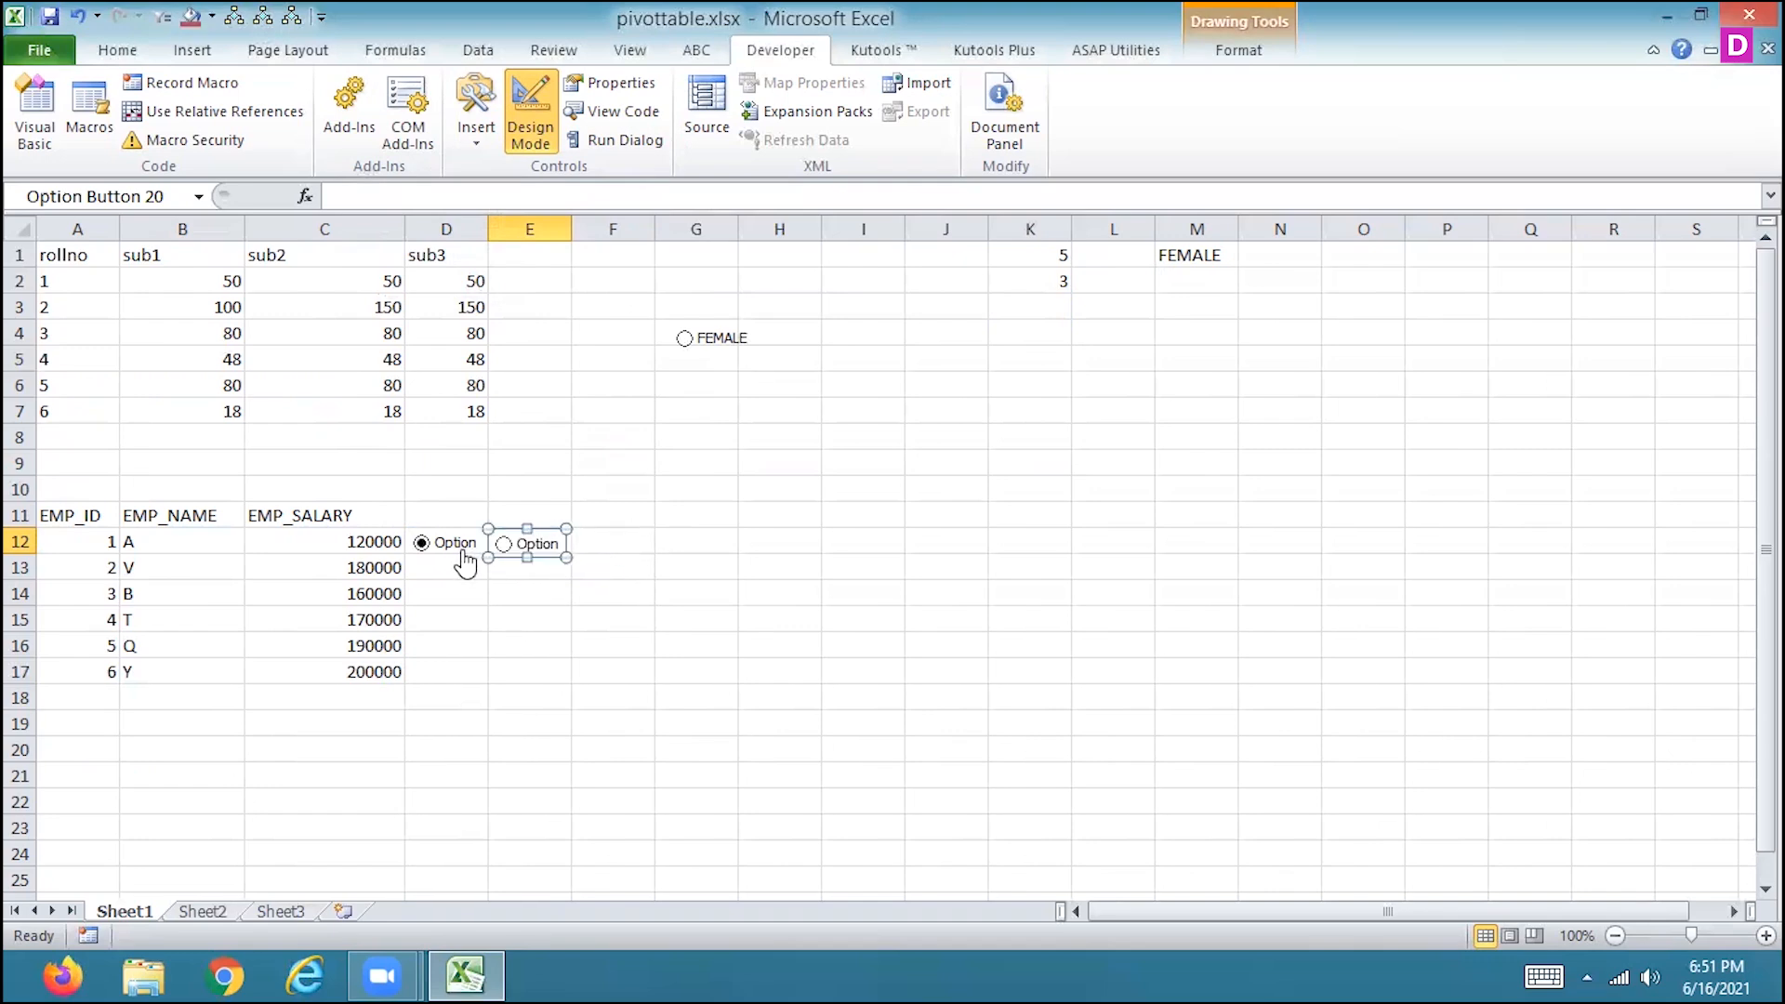
pyautogui.click(532, 592)
pyautogui.click(507, 554)
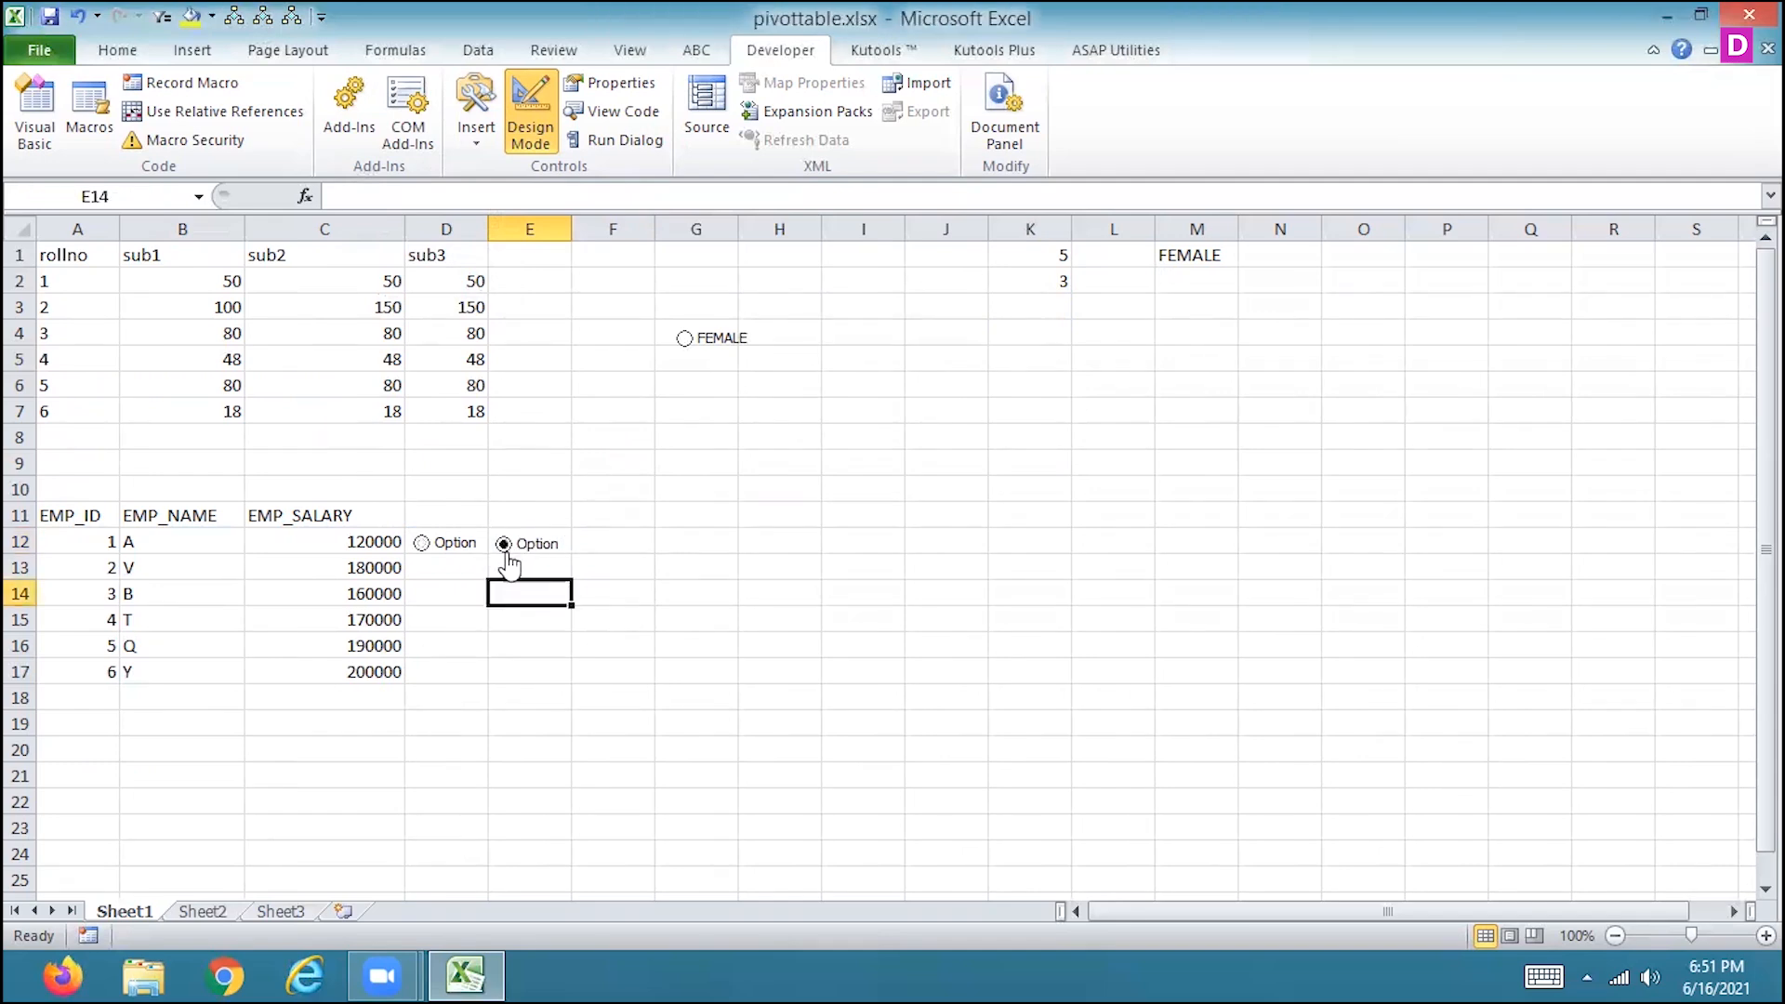
pyautogui.click(423, 546)
# Change the D12 option button's label to 500 DONATE IN COVID.
pyautogui.rightClick(456, 546)
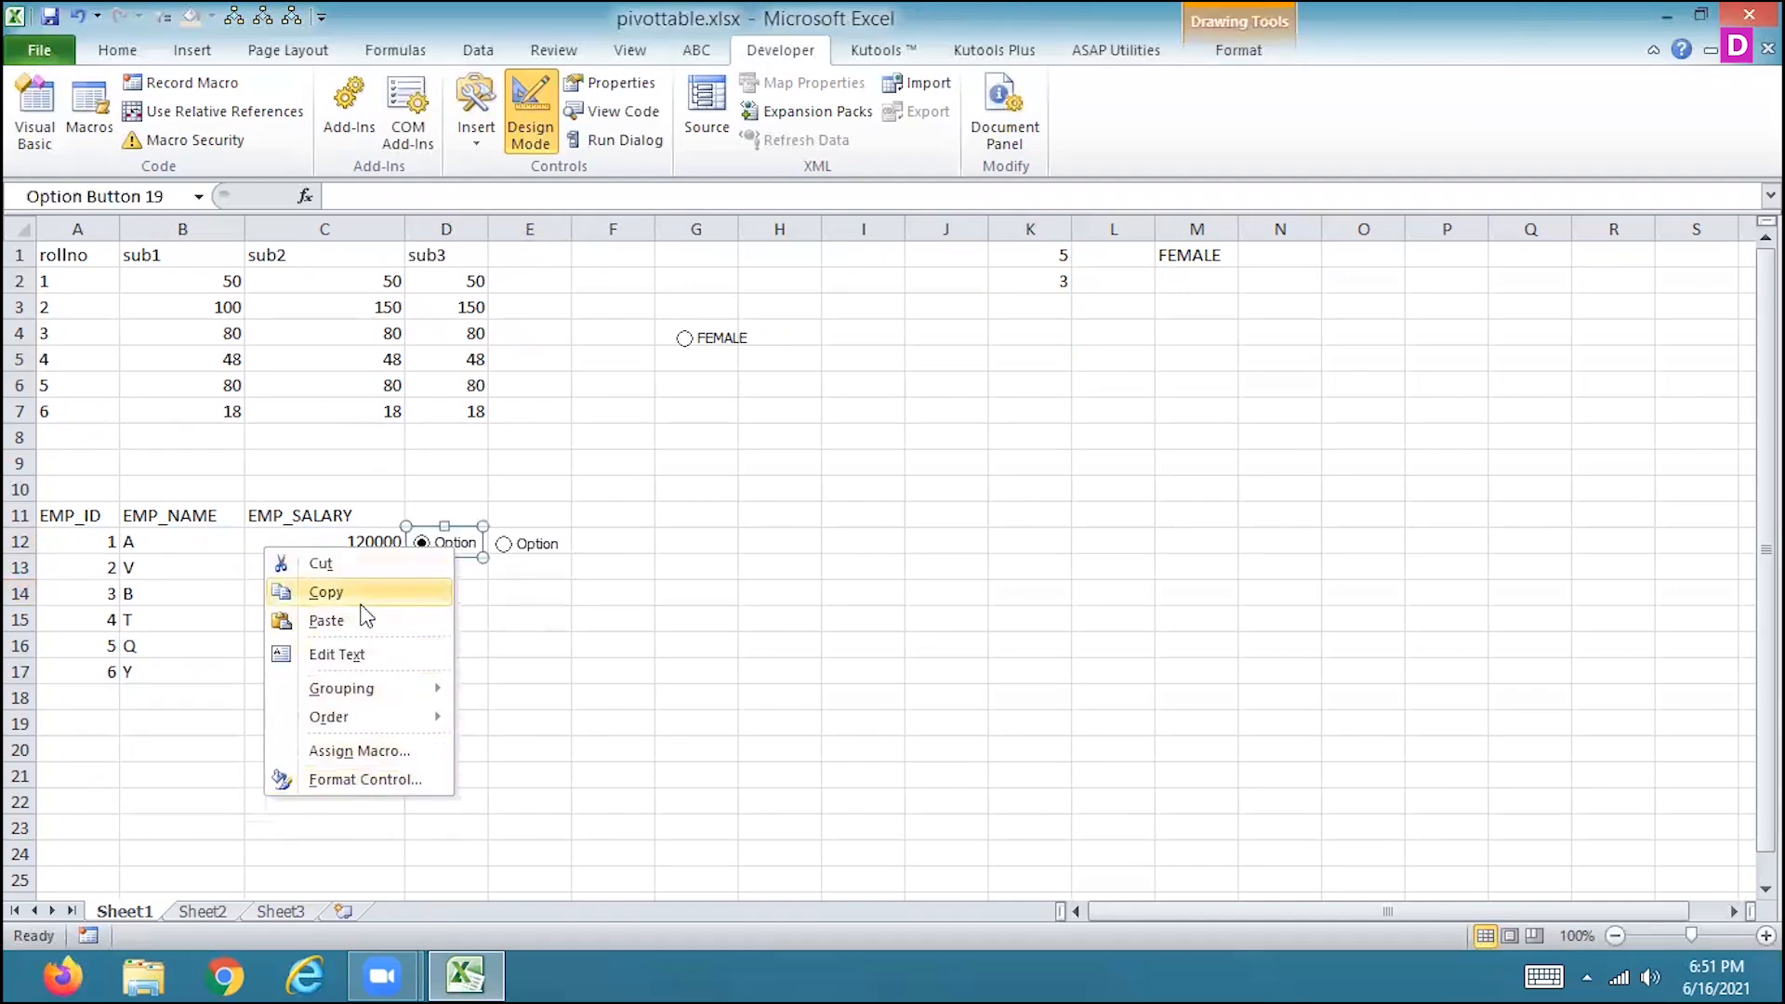
pyautogui.click(352, 655)
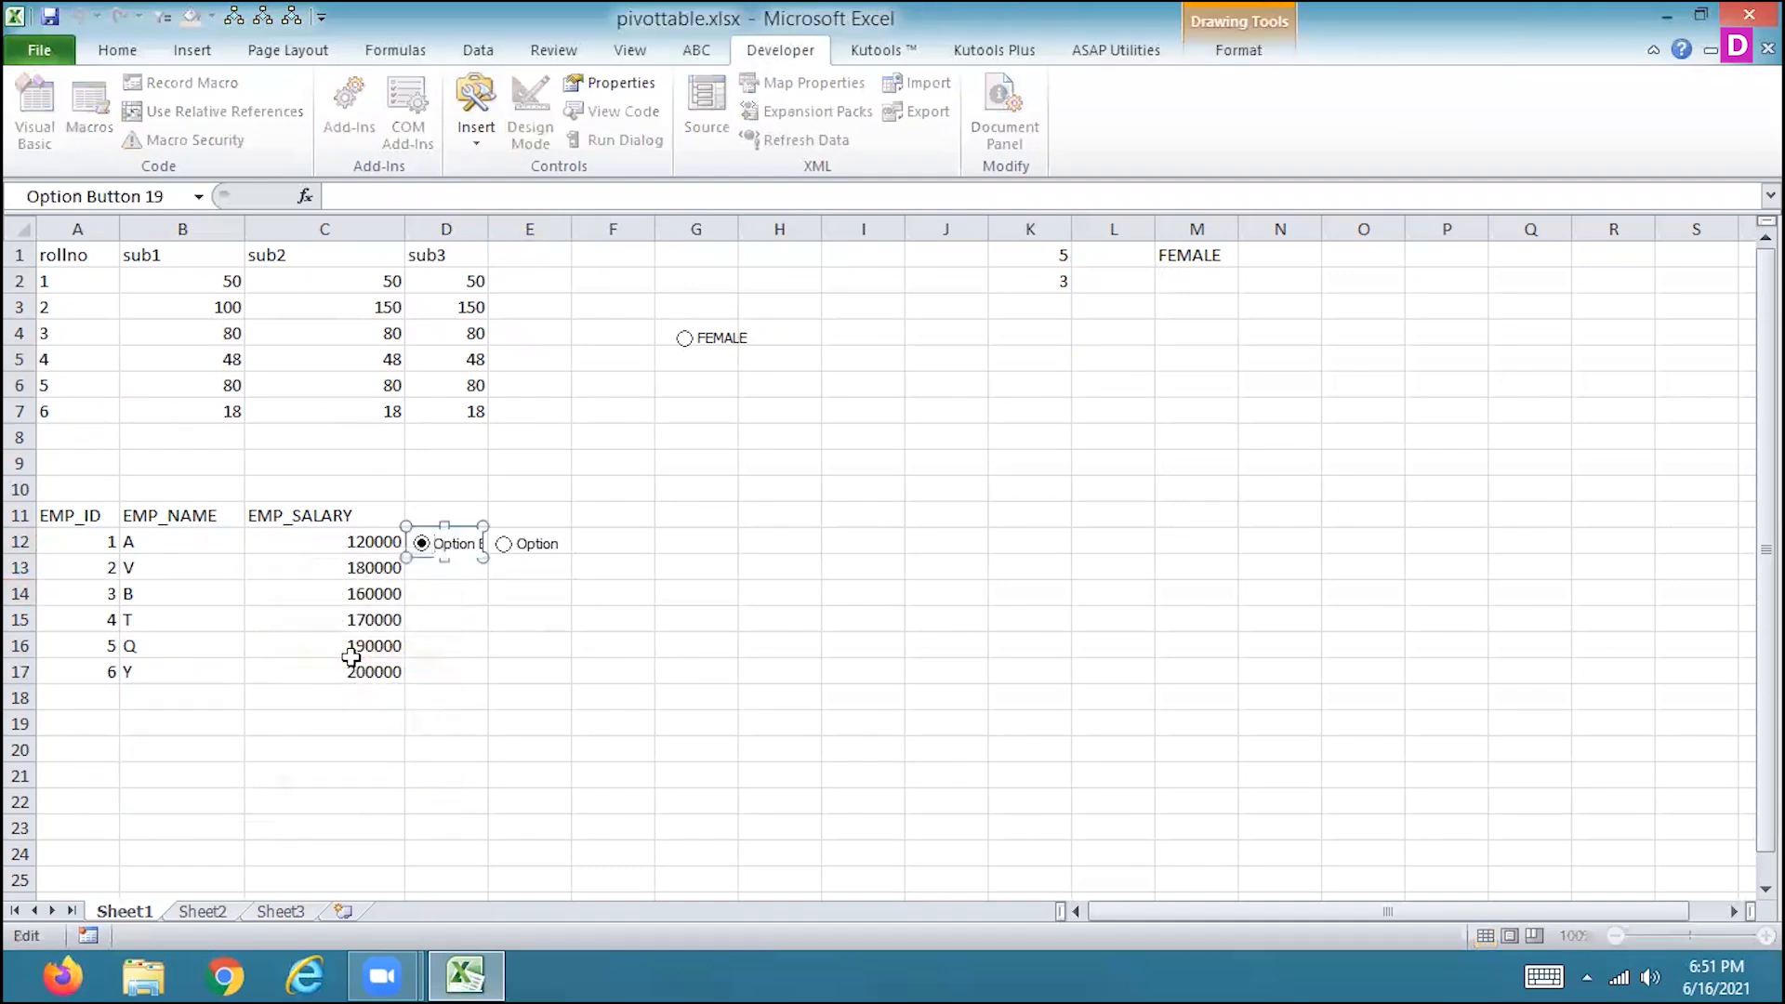
pyautogui.press('End')
pyautogui.press('BackSpace')
pyautogui.press('BackSpace')
pyautogui.press('BackSpace')
pyautogui.write('DONATE IN COVID')
pyautogui.click(502, 602)
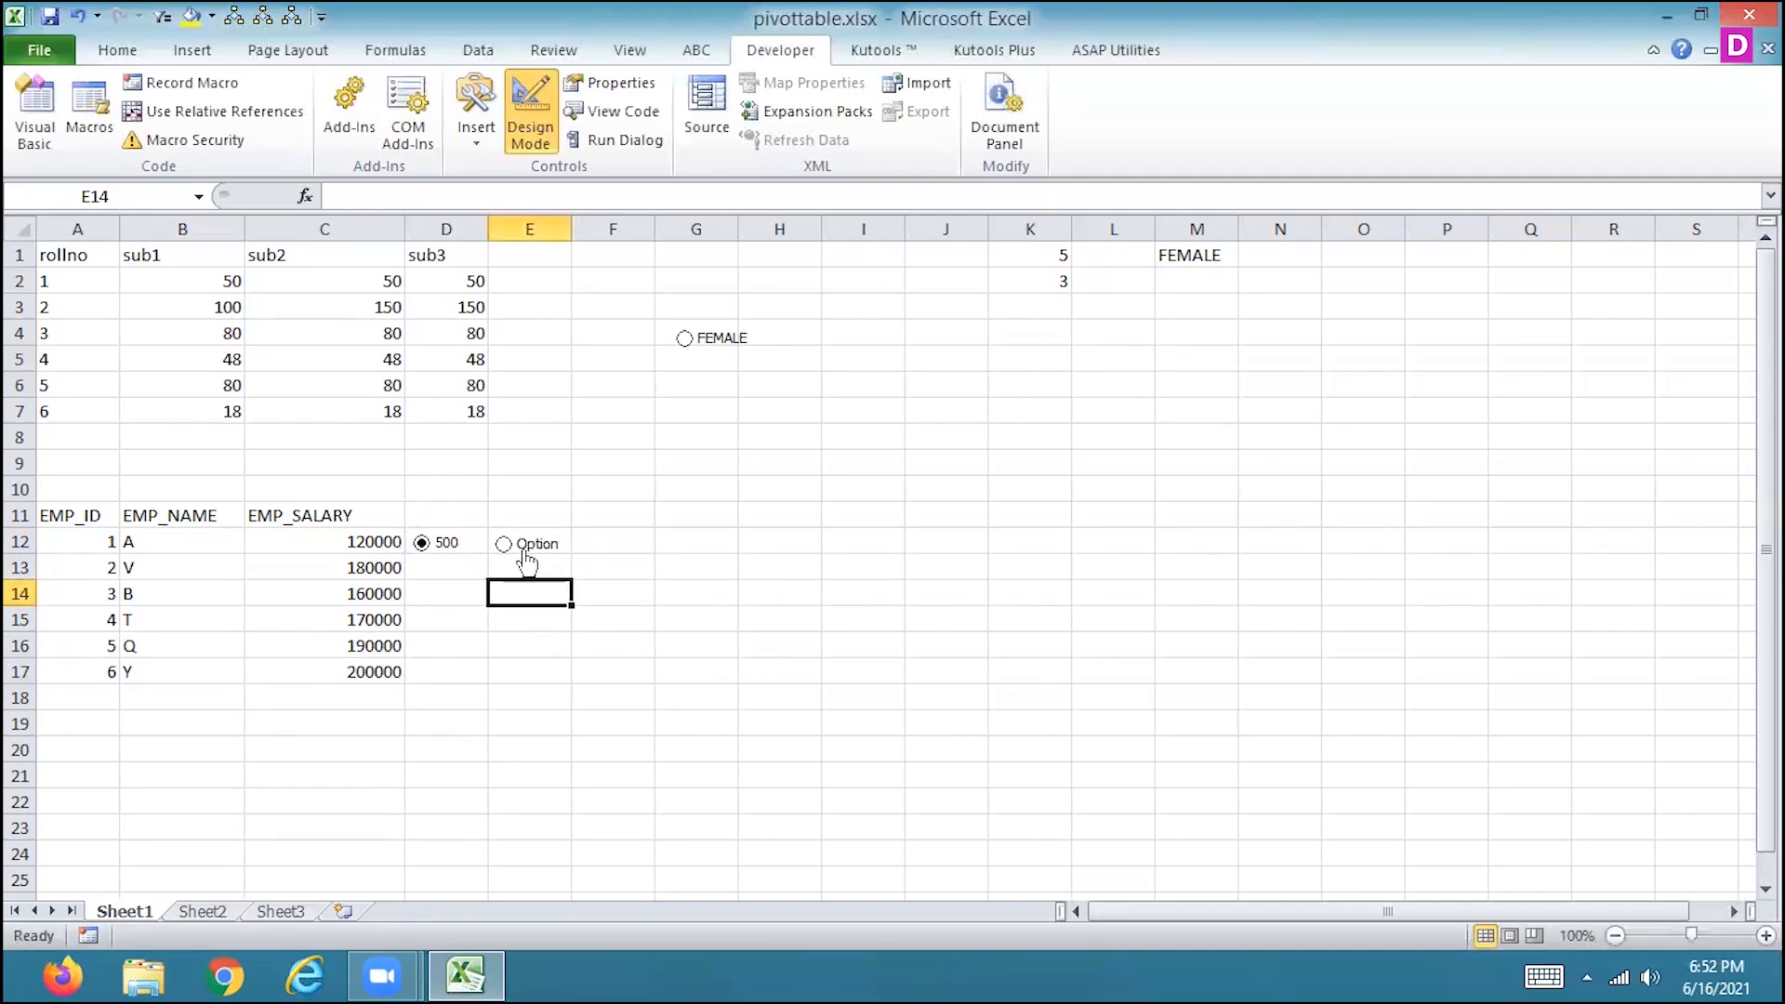
# Widen column D and stretch the D12 option button to fit its full label.
pyautogui.rightClick(473, 551)
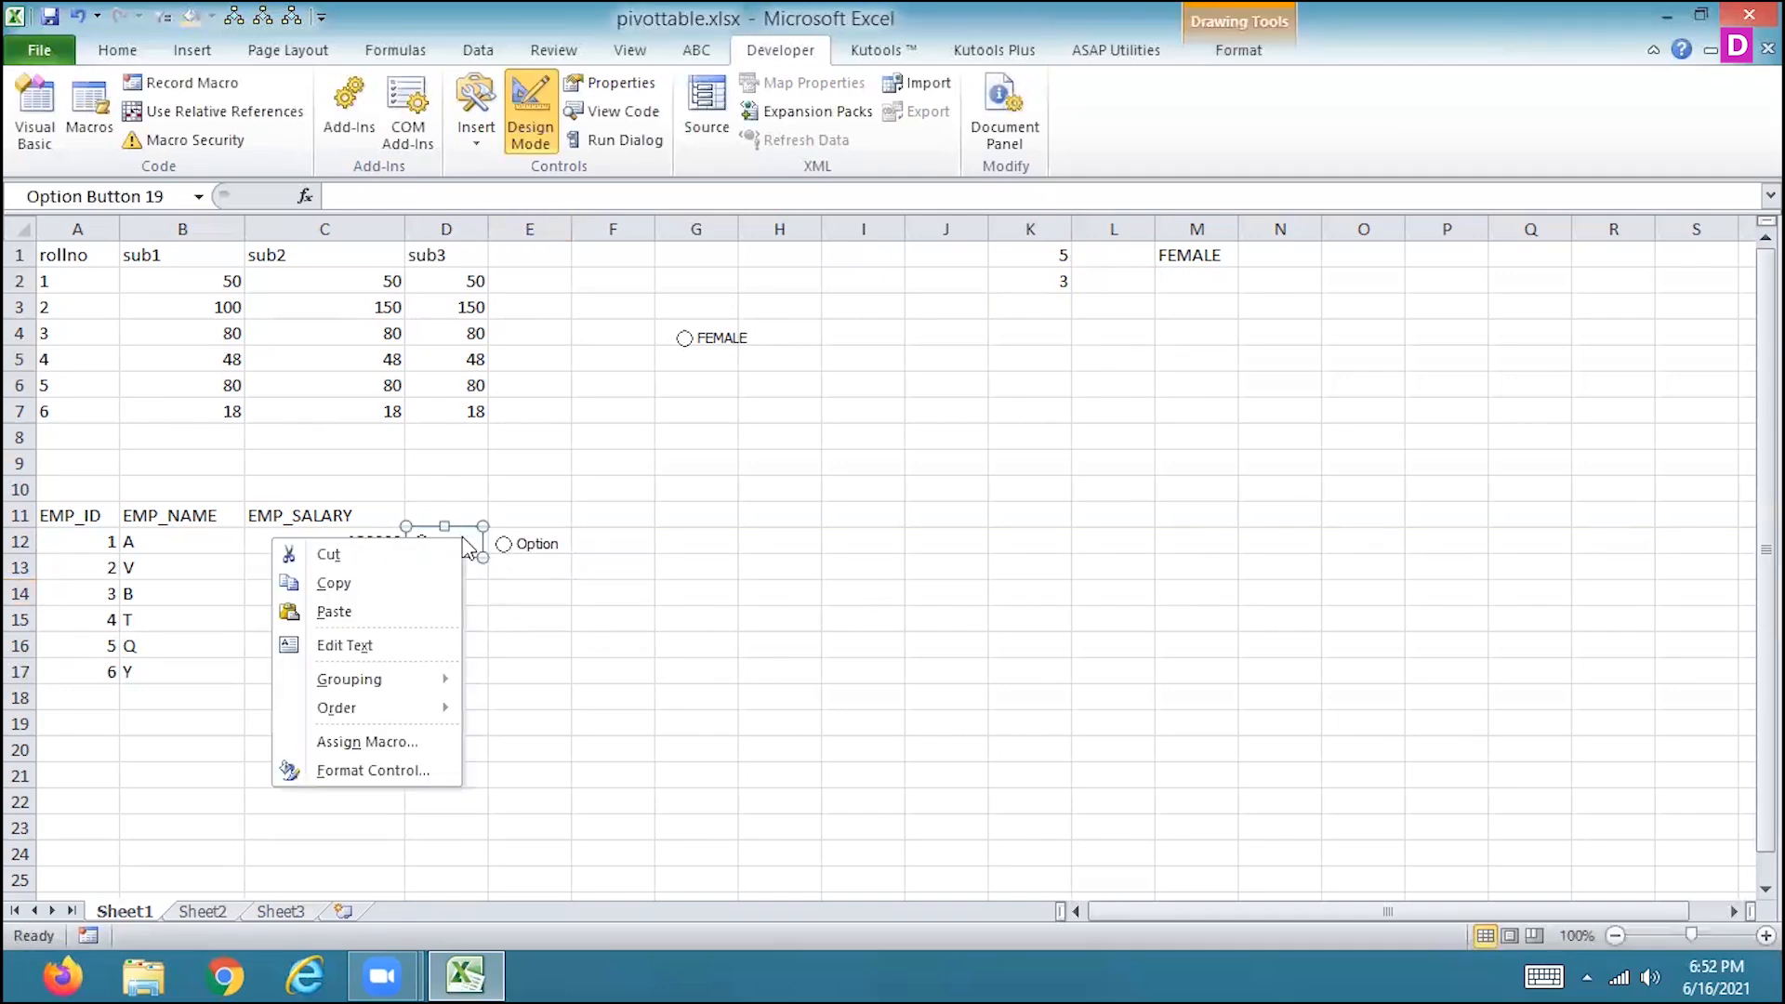
pyautogui.click(485, 231)
pyautogui.moveTo(485, 232); pyautogui.dragTo(688, 307)
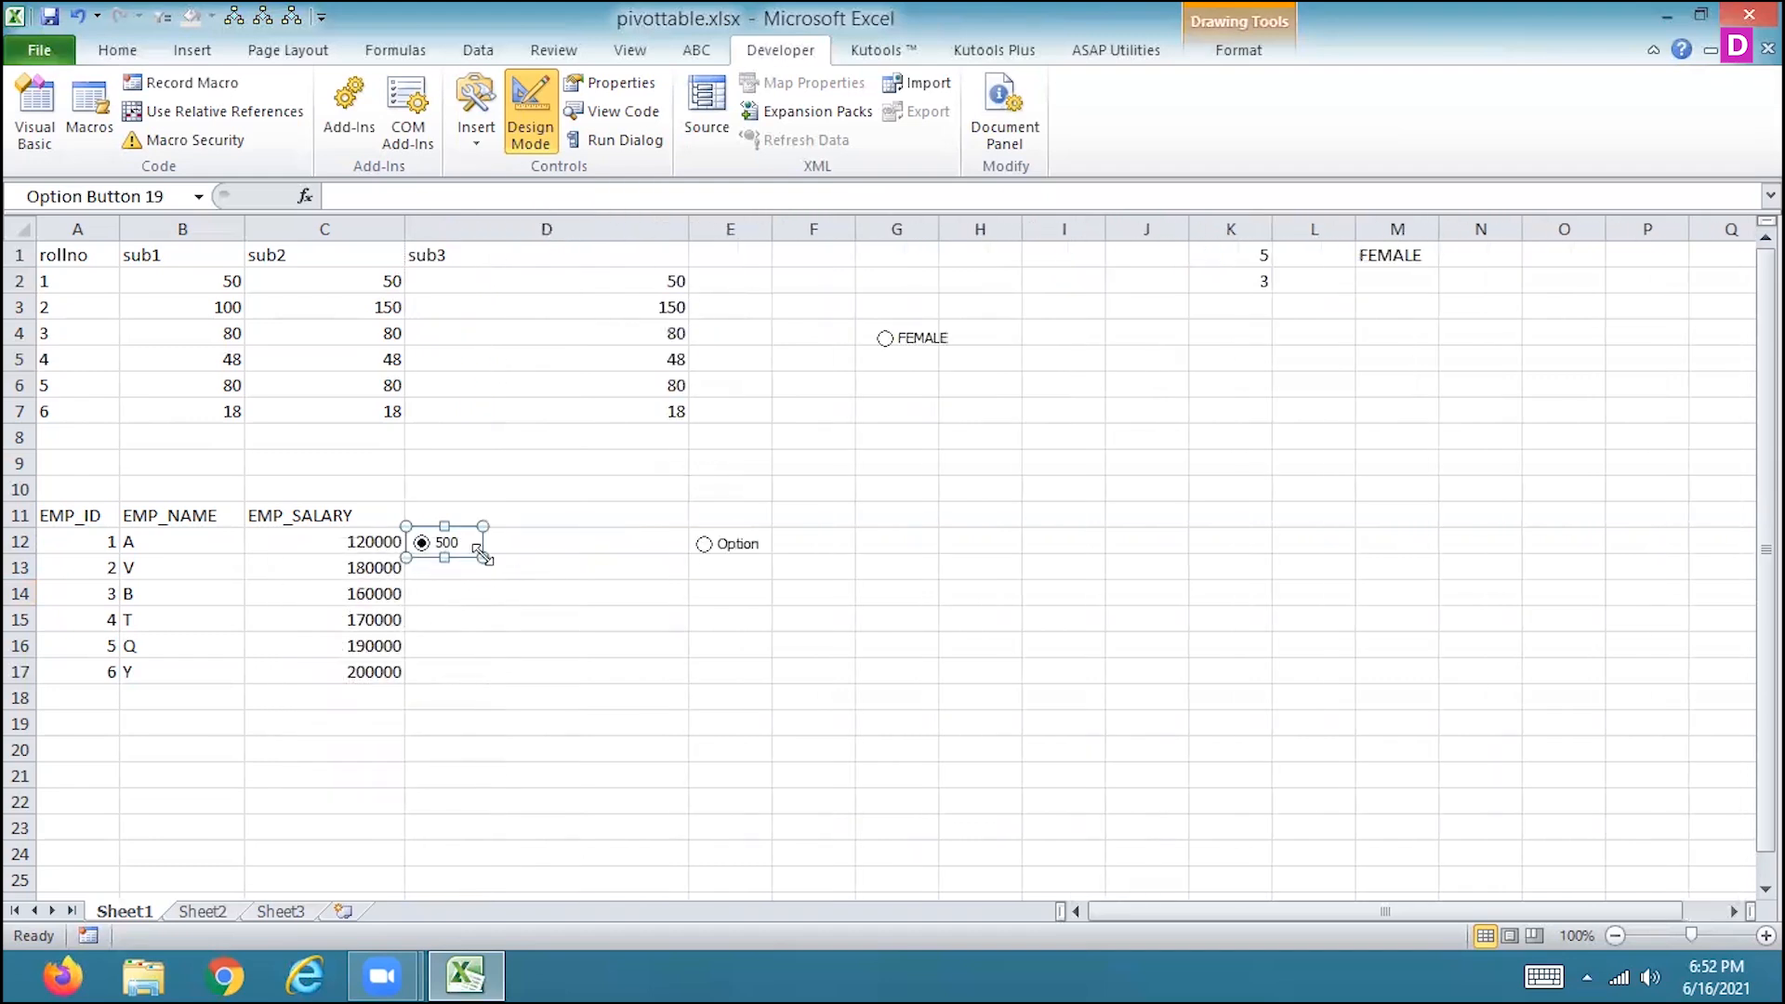
pyautogui.moveTo(482, 557); pyautogui.dragTo(648, 557)
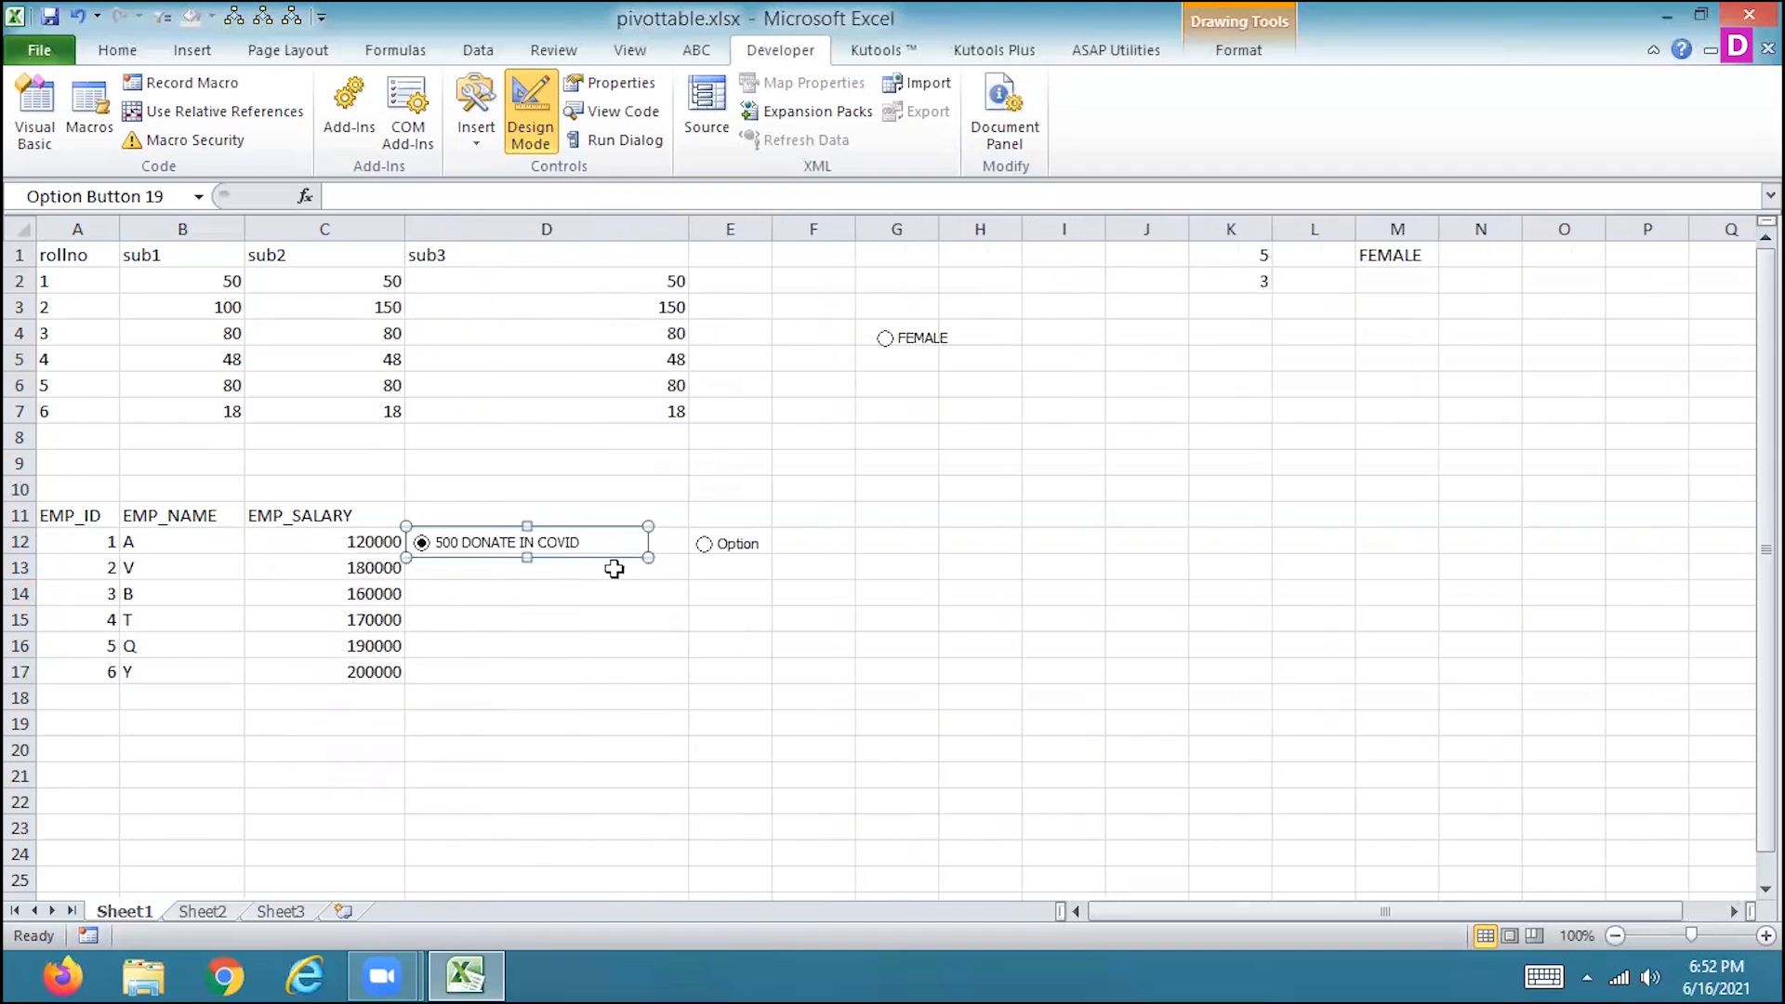
# Widen column E and change the E12 option button's label to NOT INTERESTED.
pyautogui.scroll(1, 614, 558)
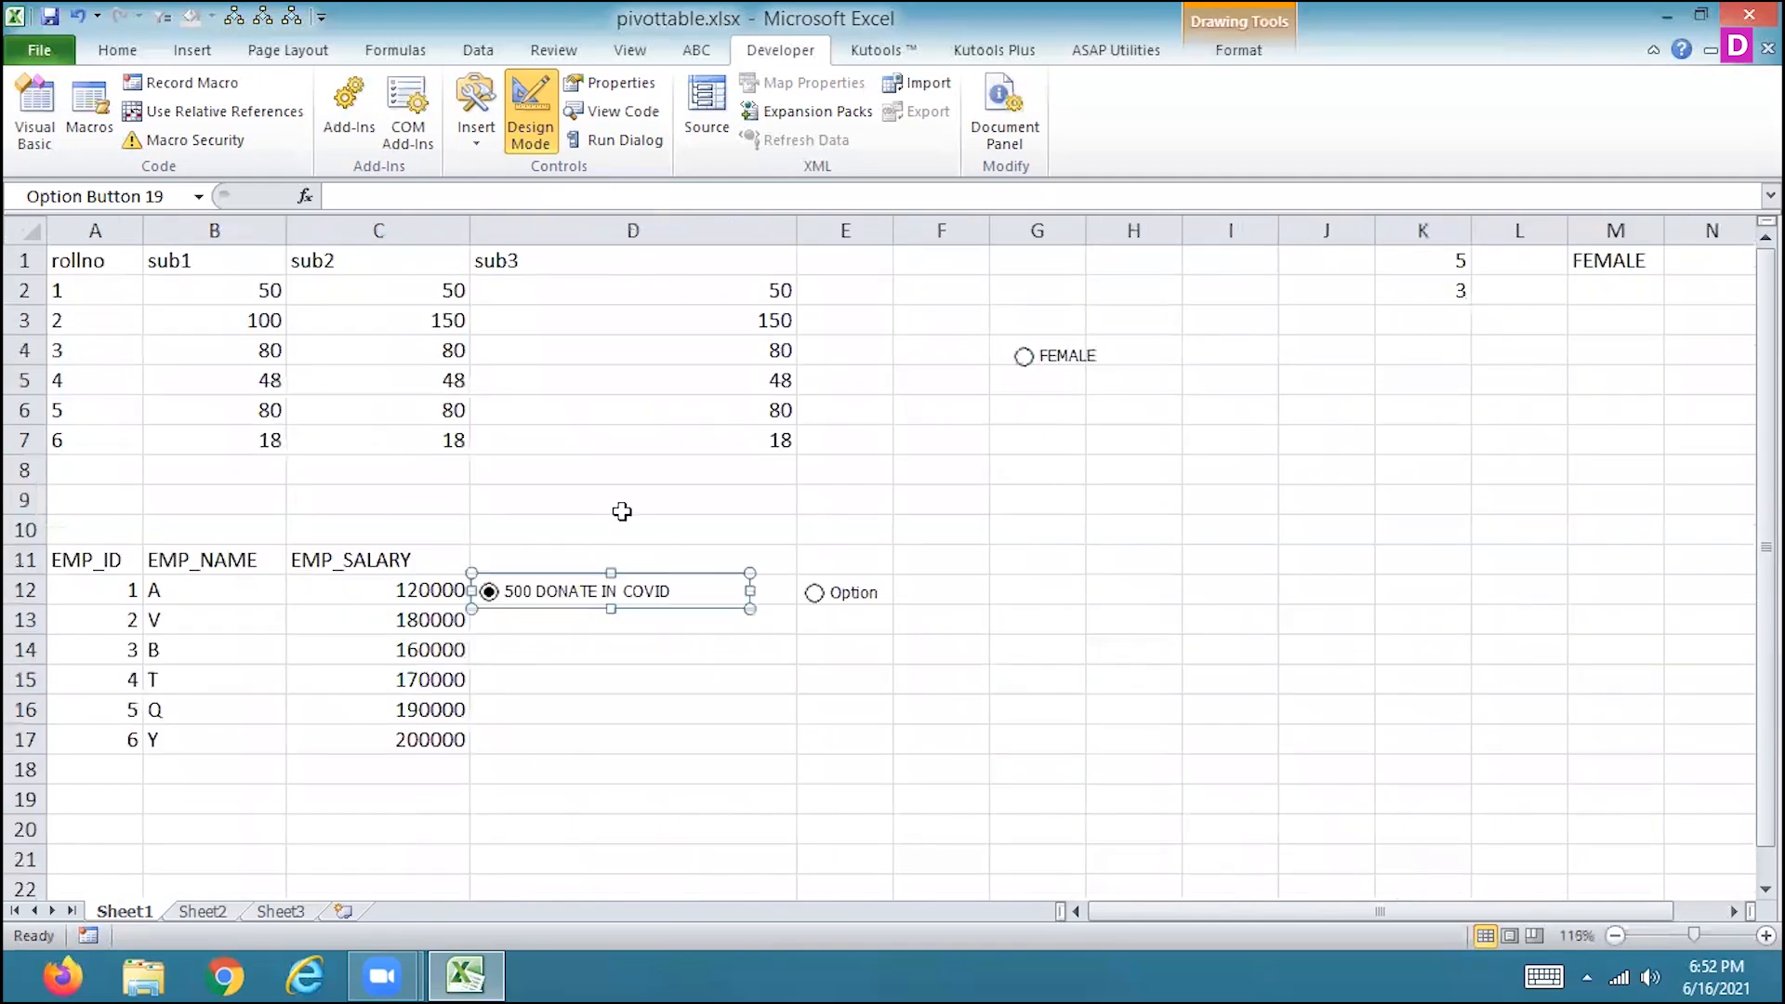
pyautogui.click(645, 522)
pyautogui.moveTo(892, 229); pyautogui.dragTo(1138, 270)
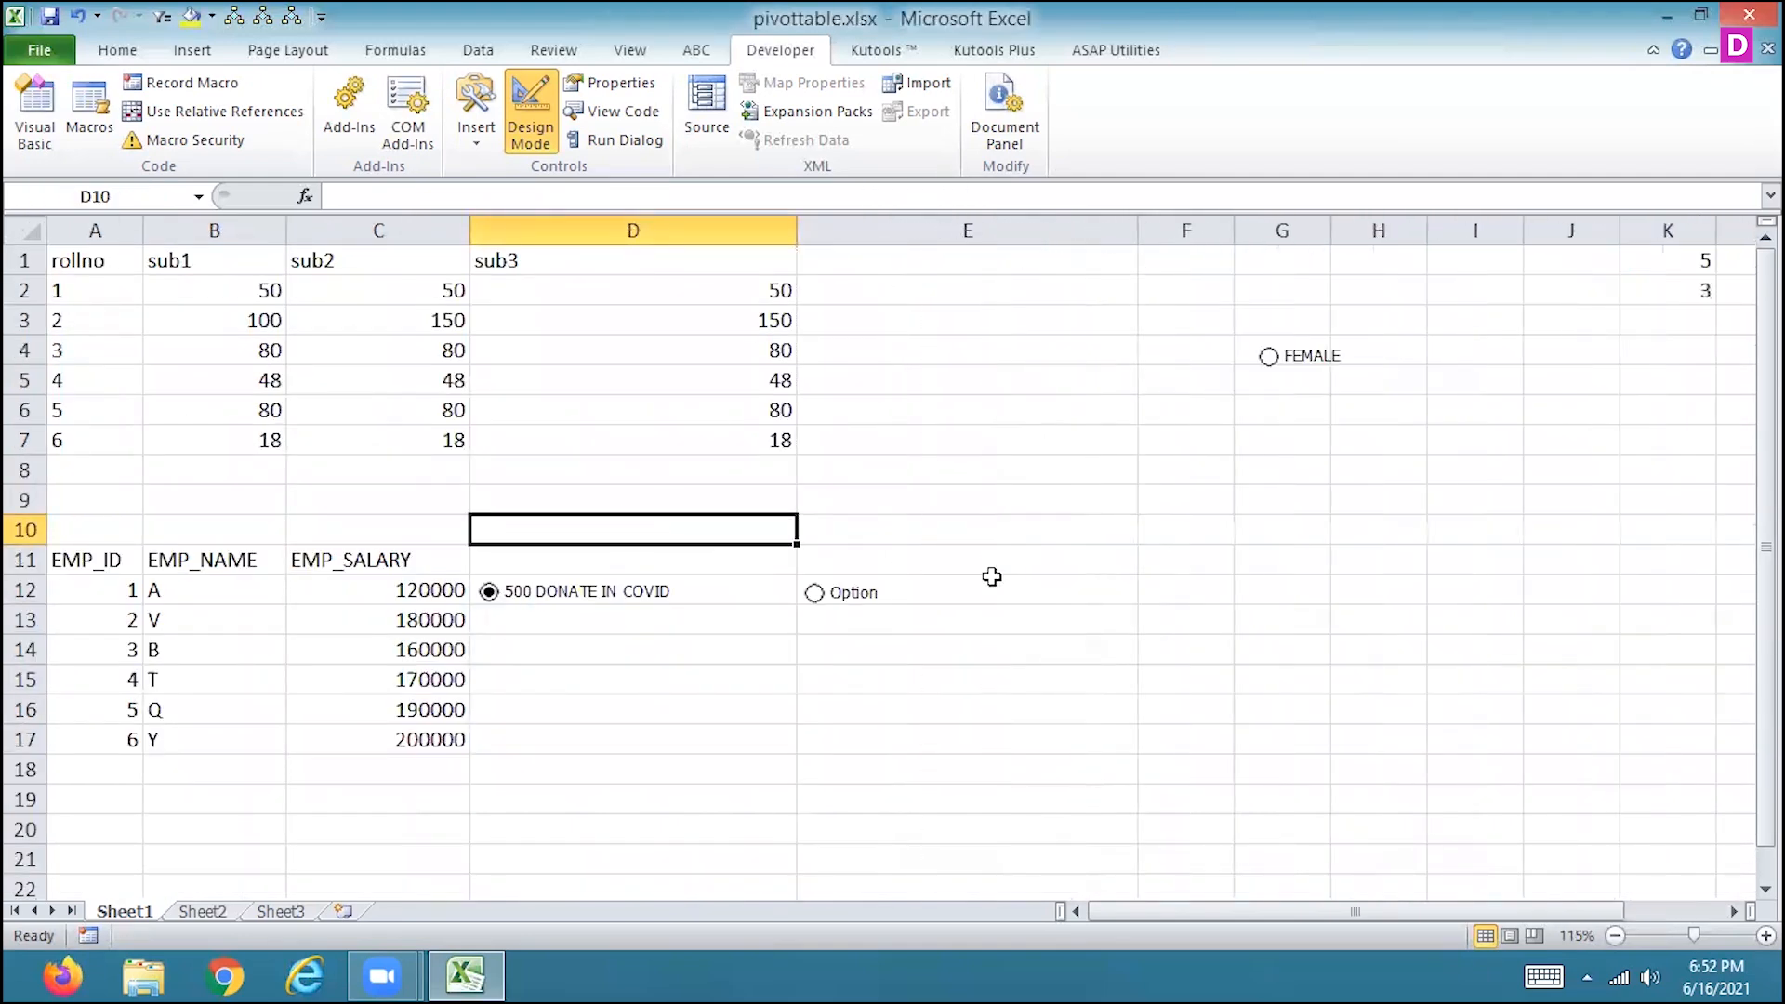
pyautogui.rightClick(853, 601)
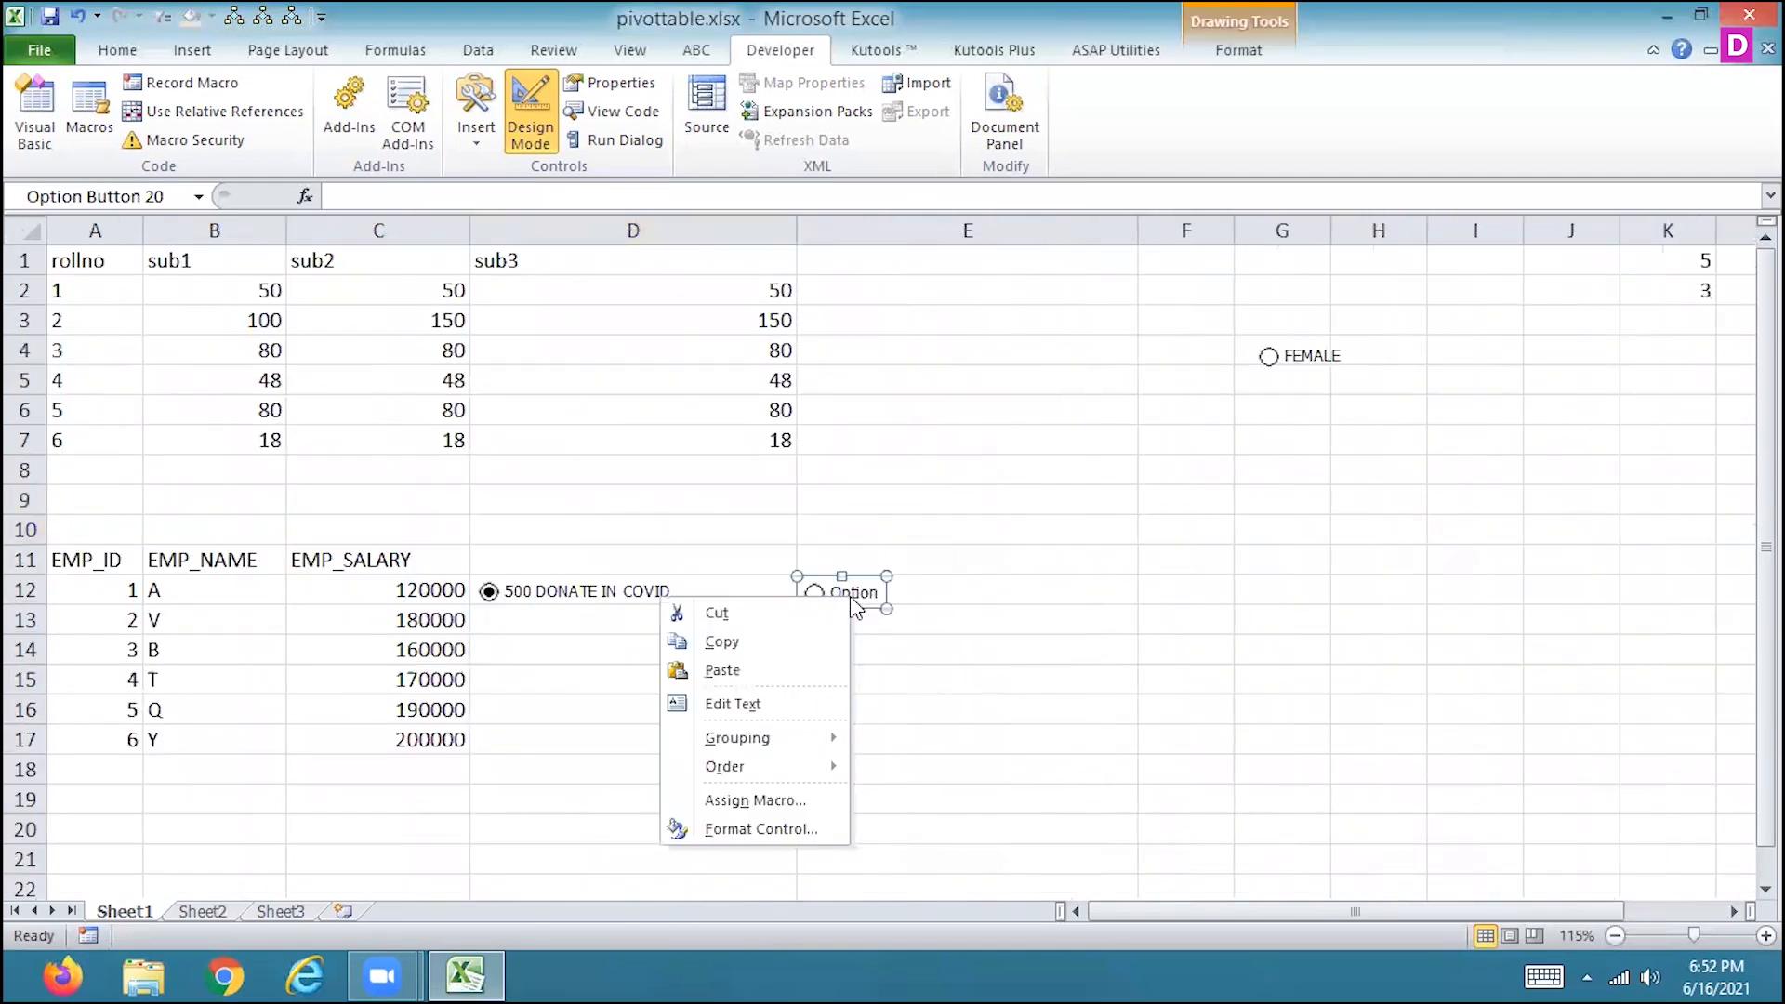
pyautogui.click(779, 703)
pyautogui.moveTo(830, 596); pyautogui.dragTo(901, 600)
pyautogui.write('NOT')
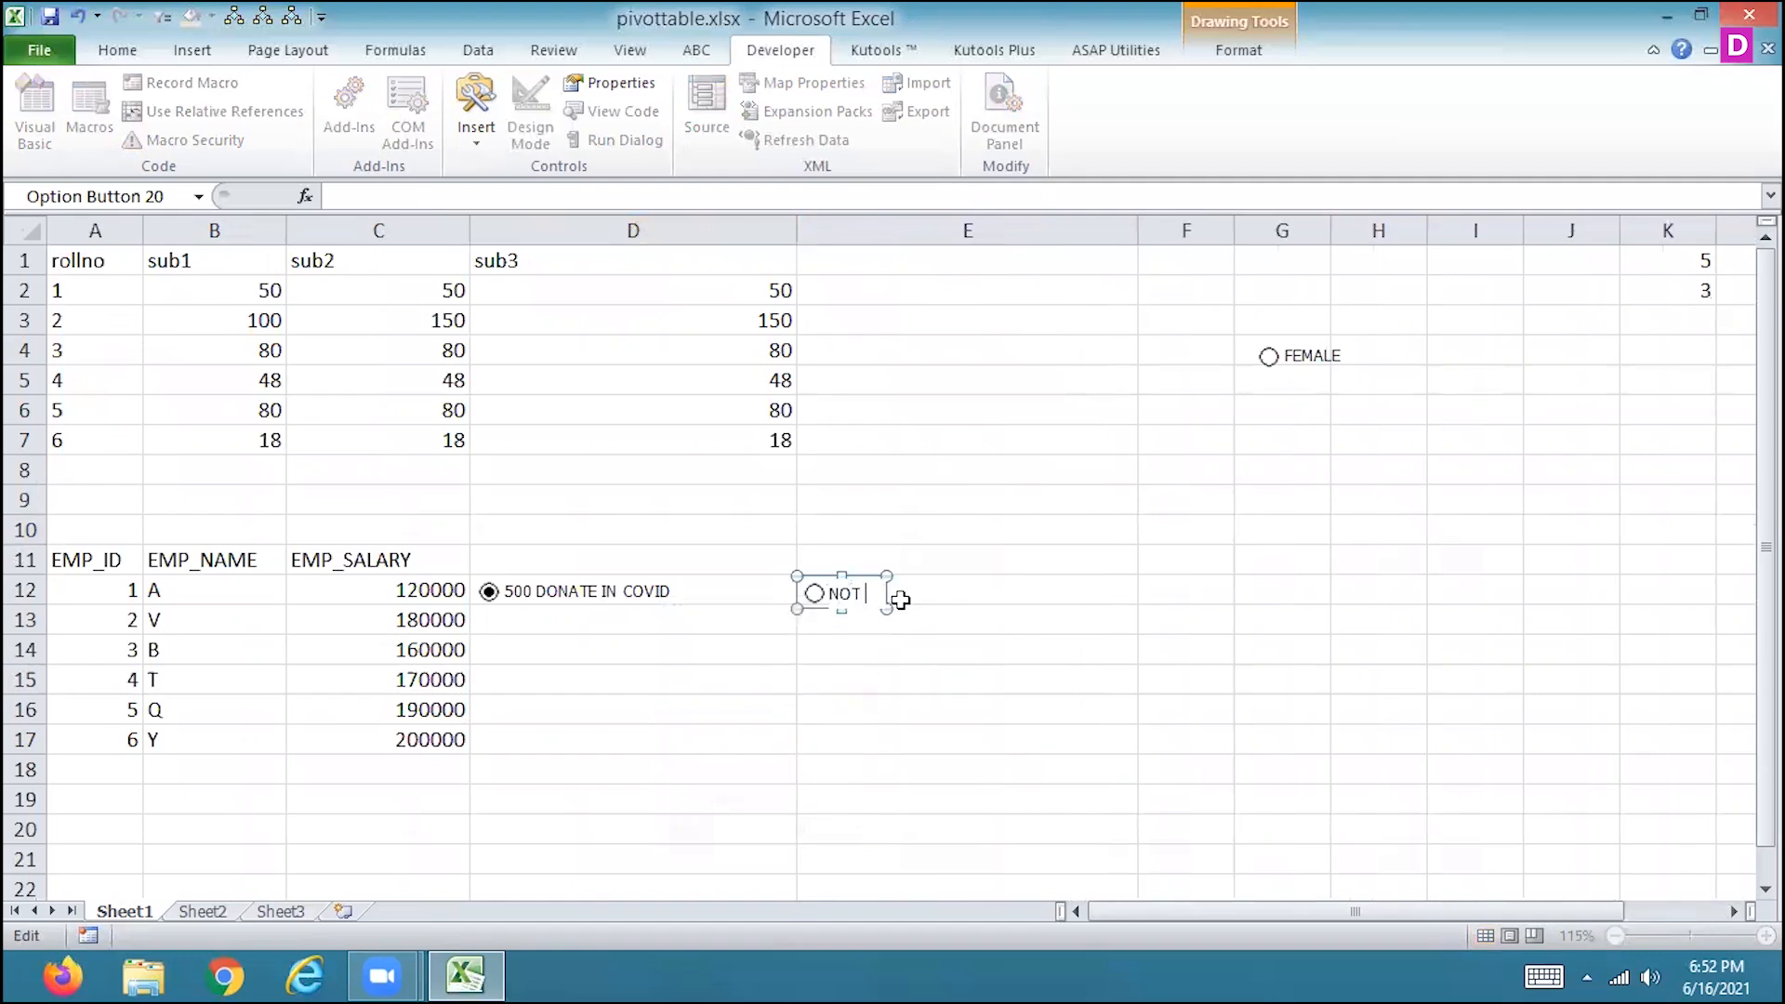
pyautogui.write(' INTERESTE')
pyautogui.write('D')
pyautogui.click(869, 681)
# Stretch the E12 option button across its column so the full NOT INTERESTED label fits.
pyautogui.click(879, 604)
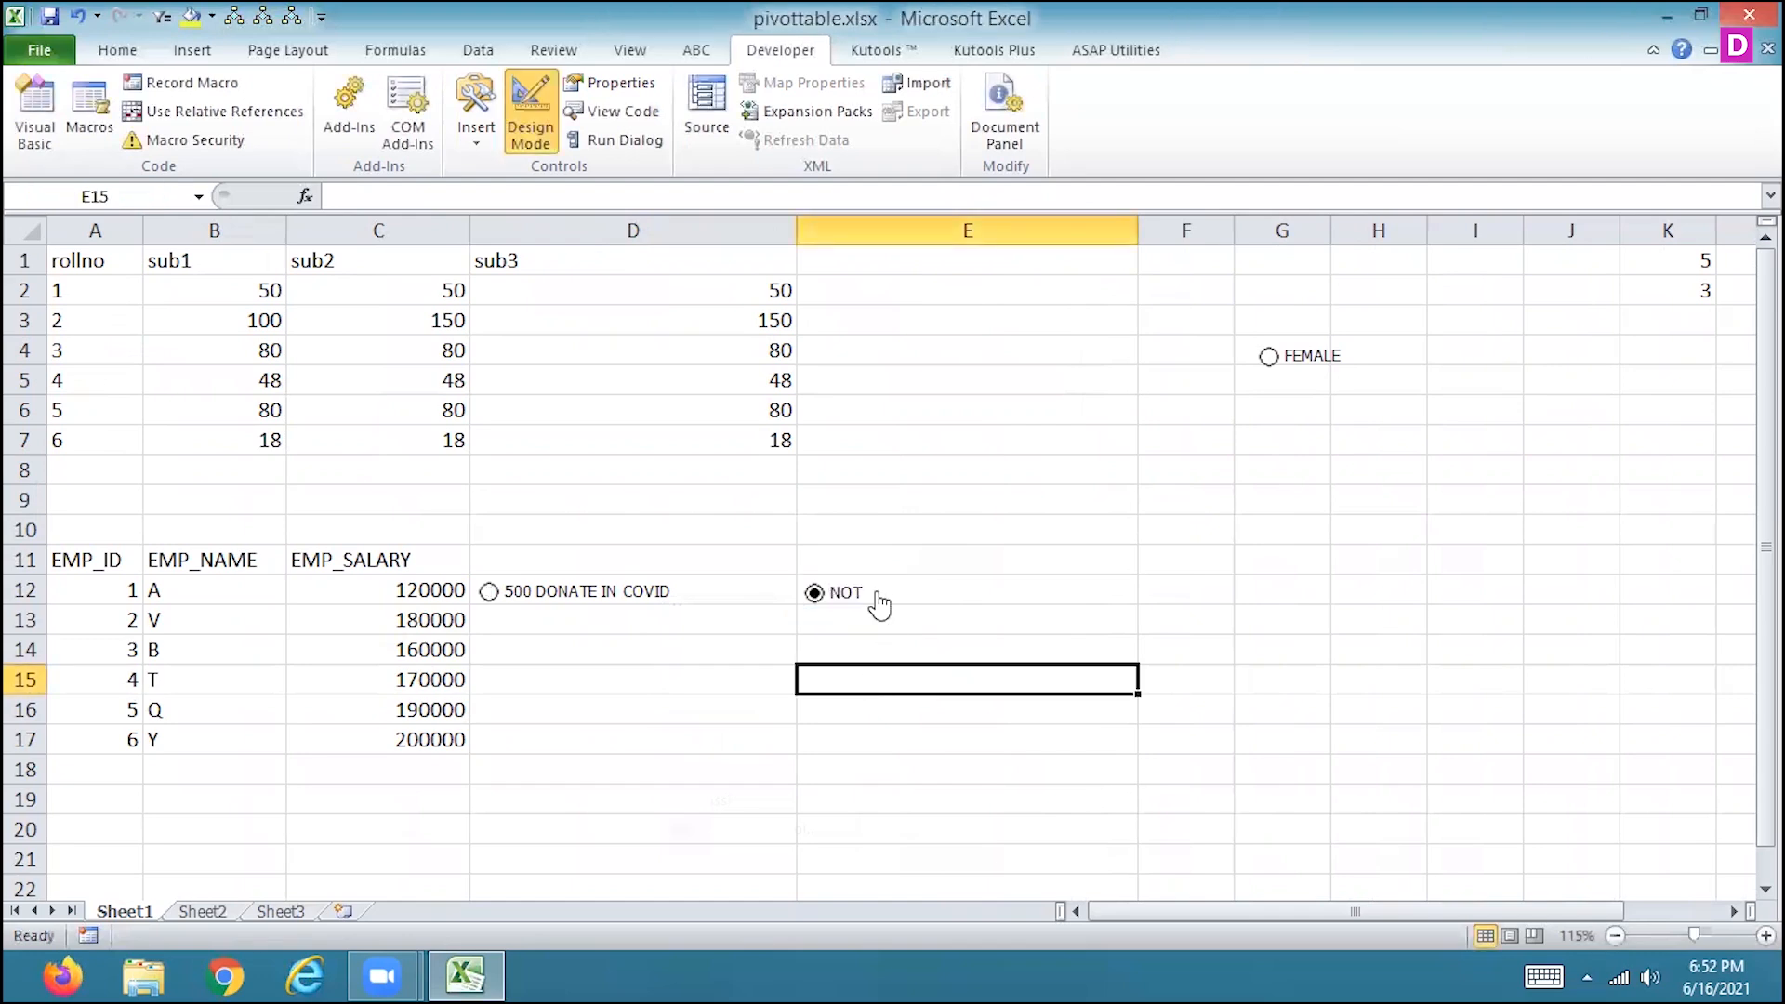
pyautogui.rightClick(879, 599)
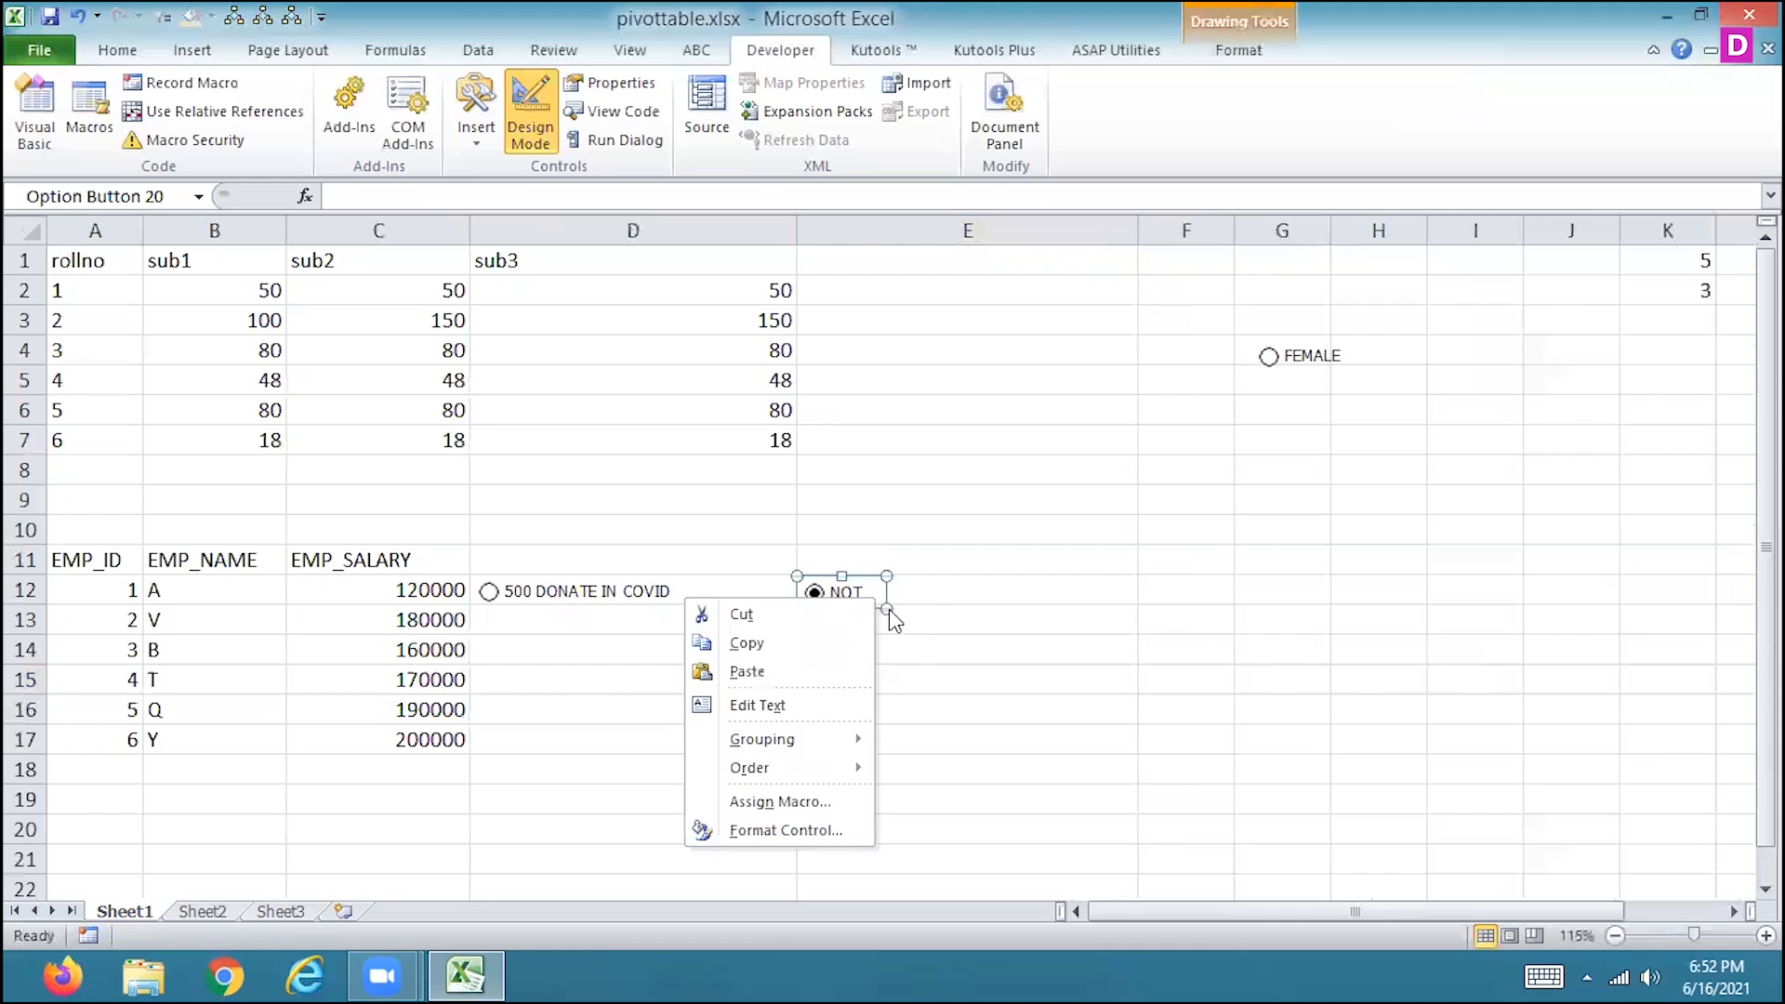
pyautogui.moveTo(889, 610); pyautogui.dragTo(1127, 609)
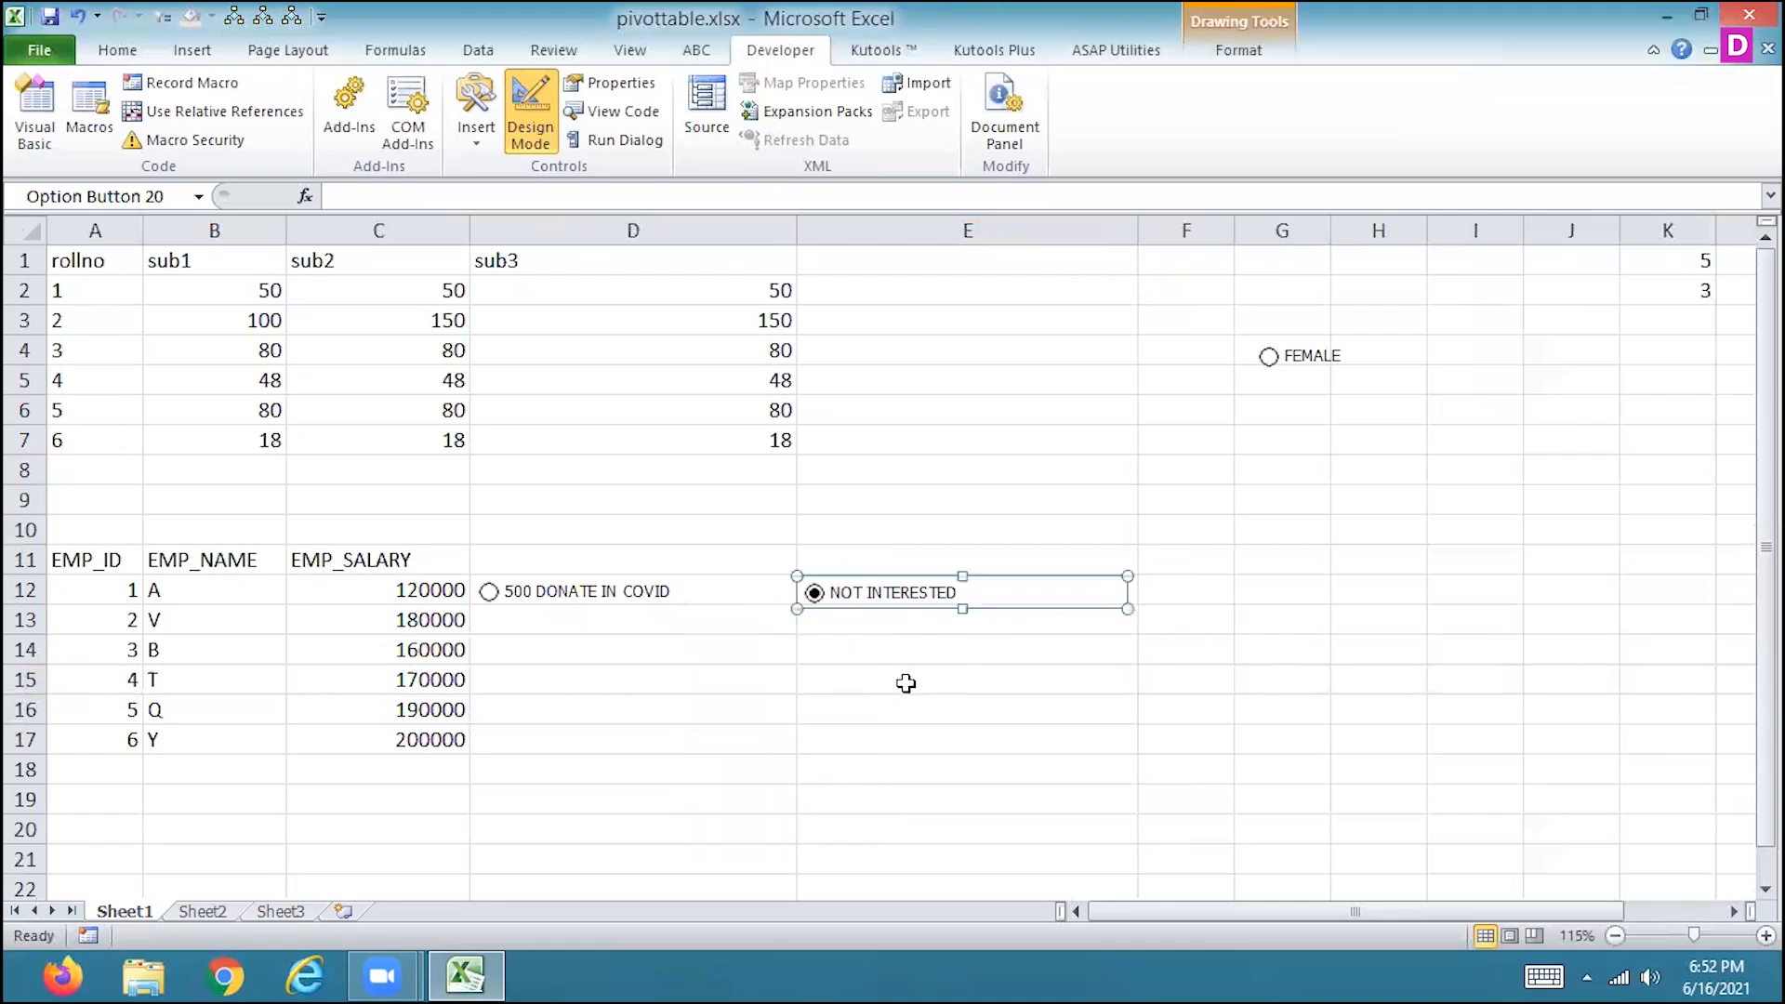
pyautogui.click(905, 683)
# Switch back and forth between the 500 DONATE IN COVID and NOT INTERESTED options to test them.
pyautogui.click(488, 595)
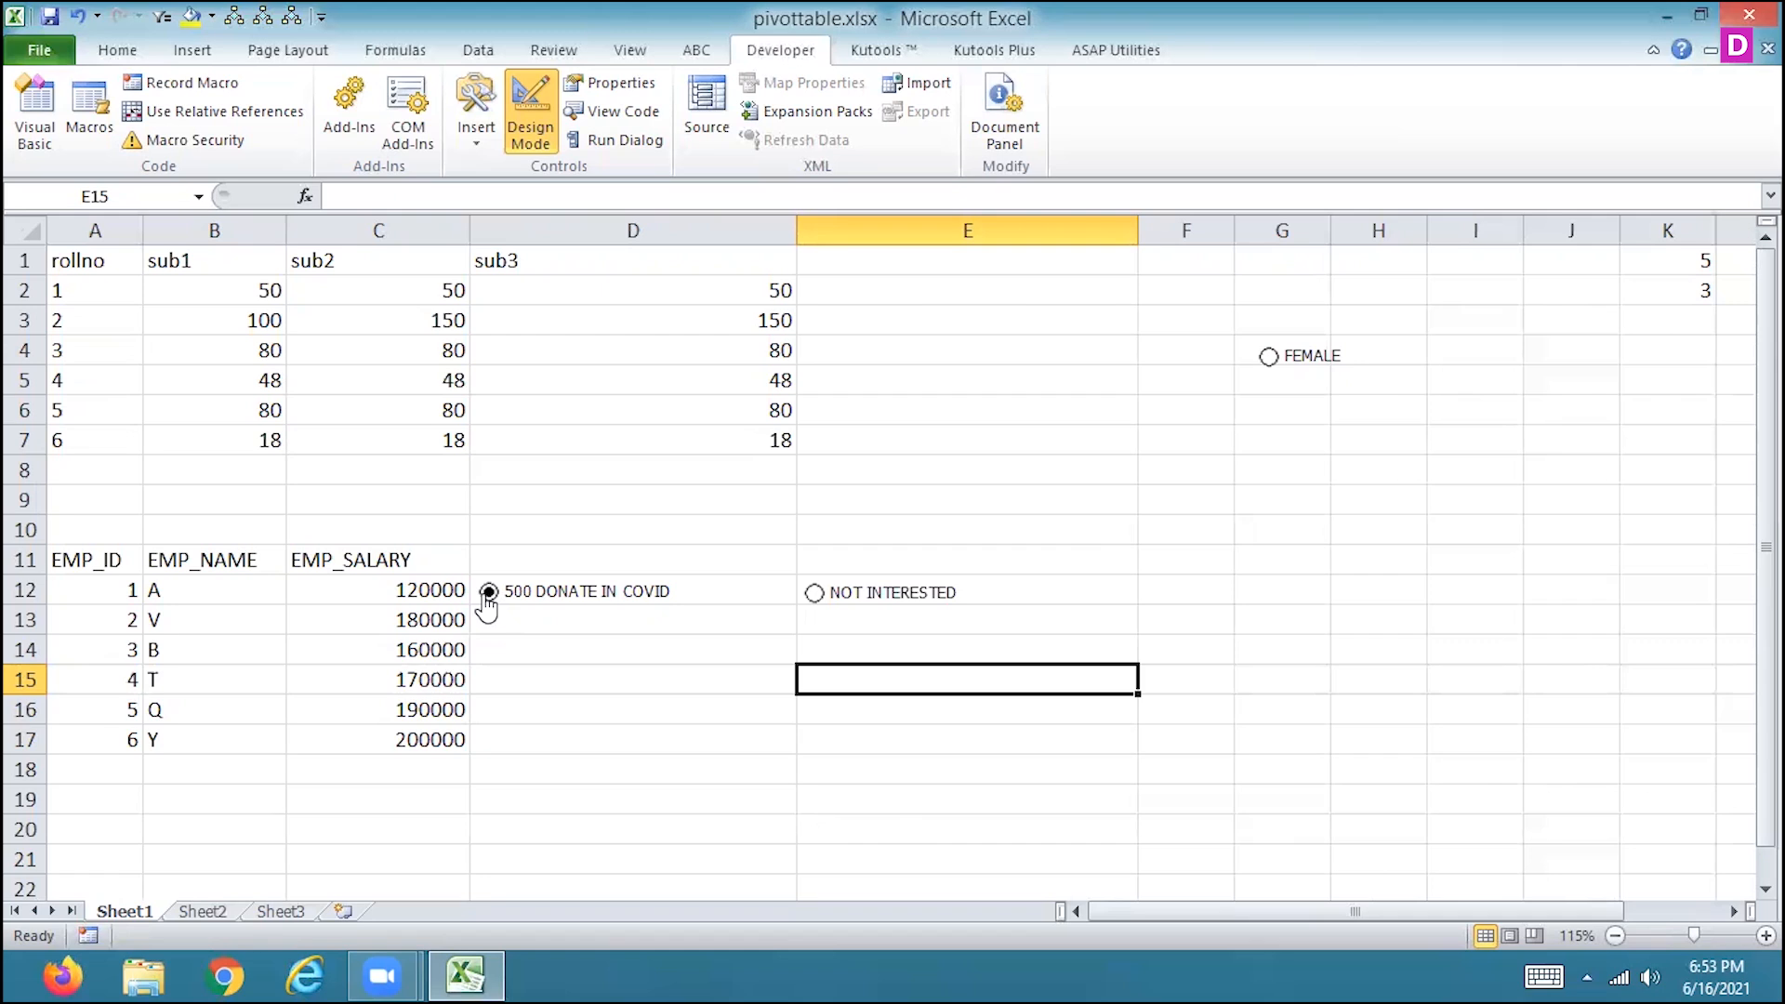
pyautogui.click(817, 598)
pyautogui.click(490, 594)
pyautogui.click(816, 599)
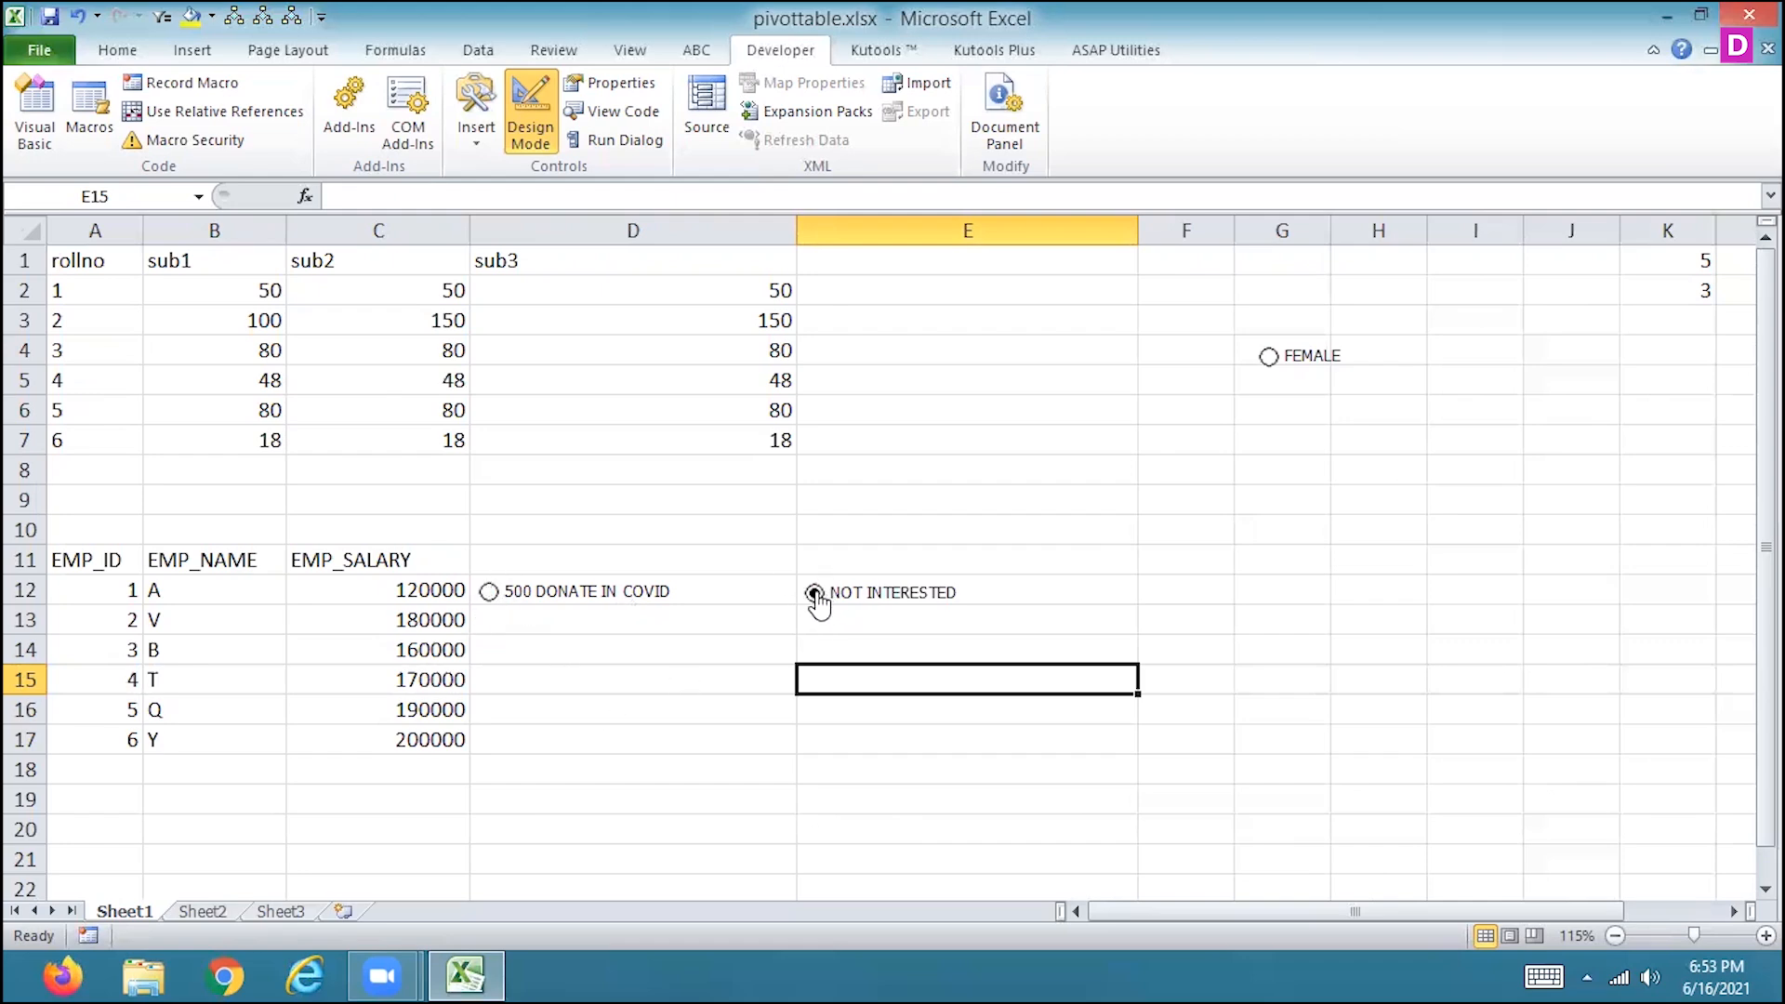
pyautogui.click(1213, 595)
pyautogui.write('=IF(')
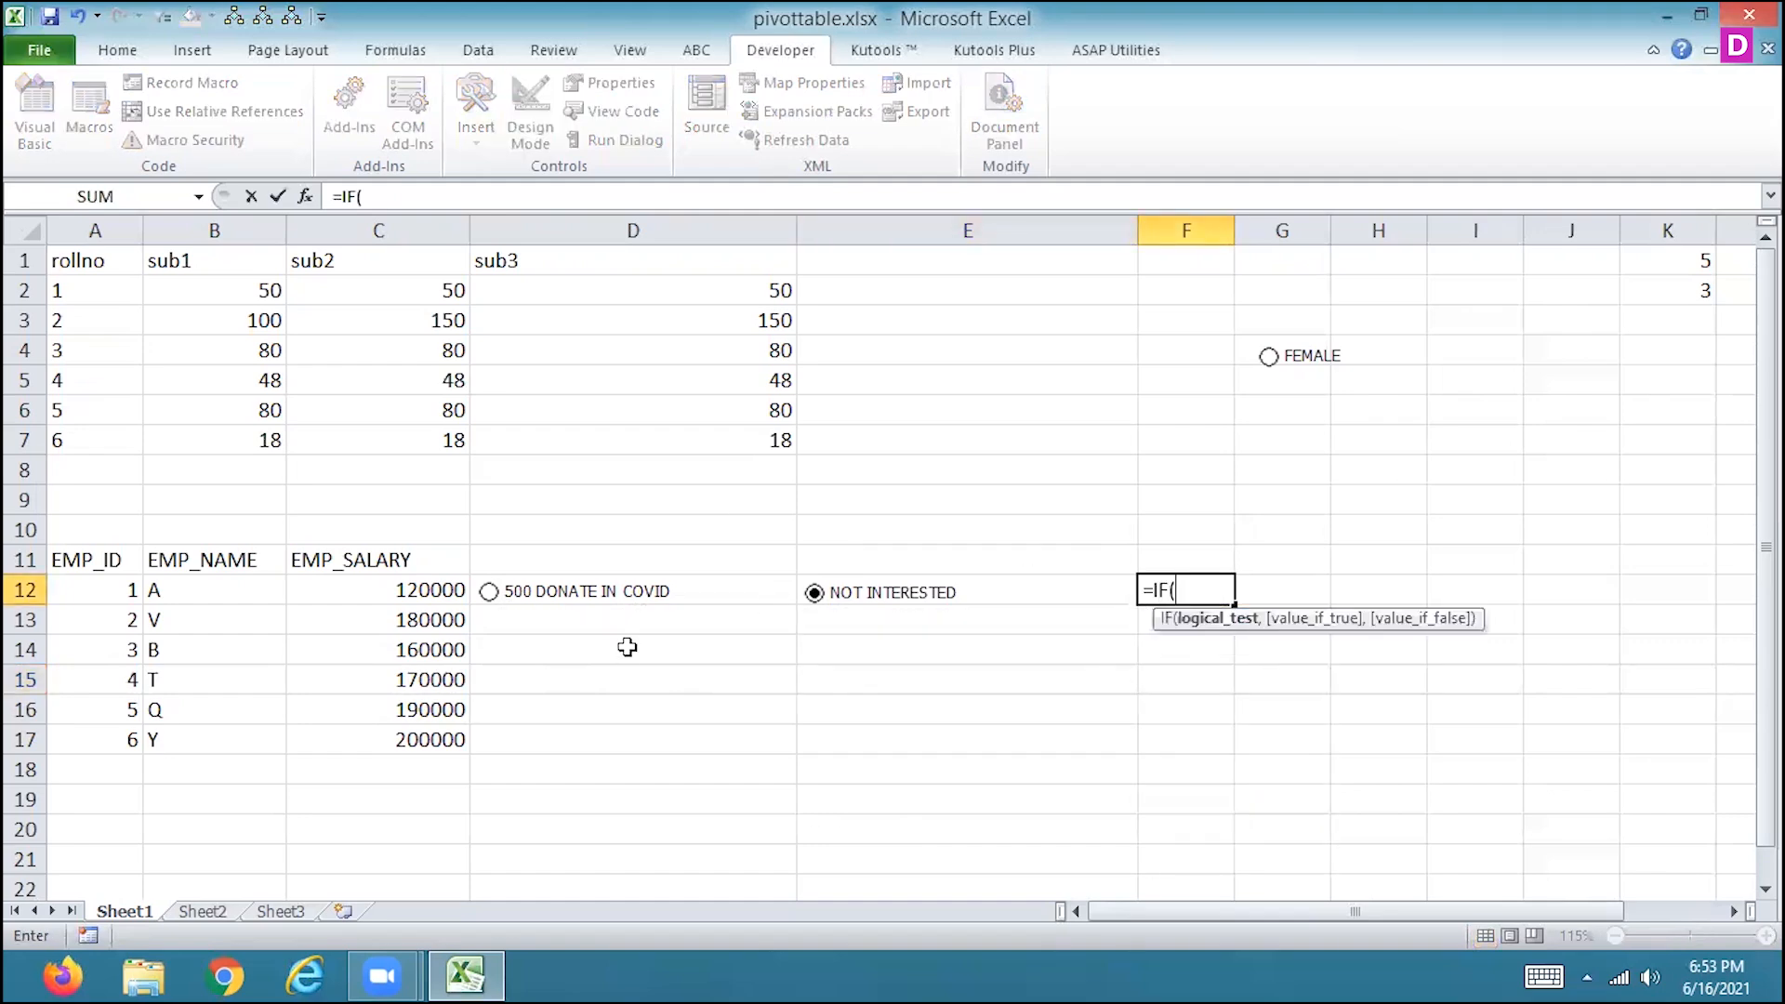
pyautogui.press('Escape')
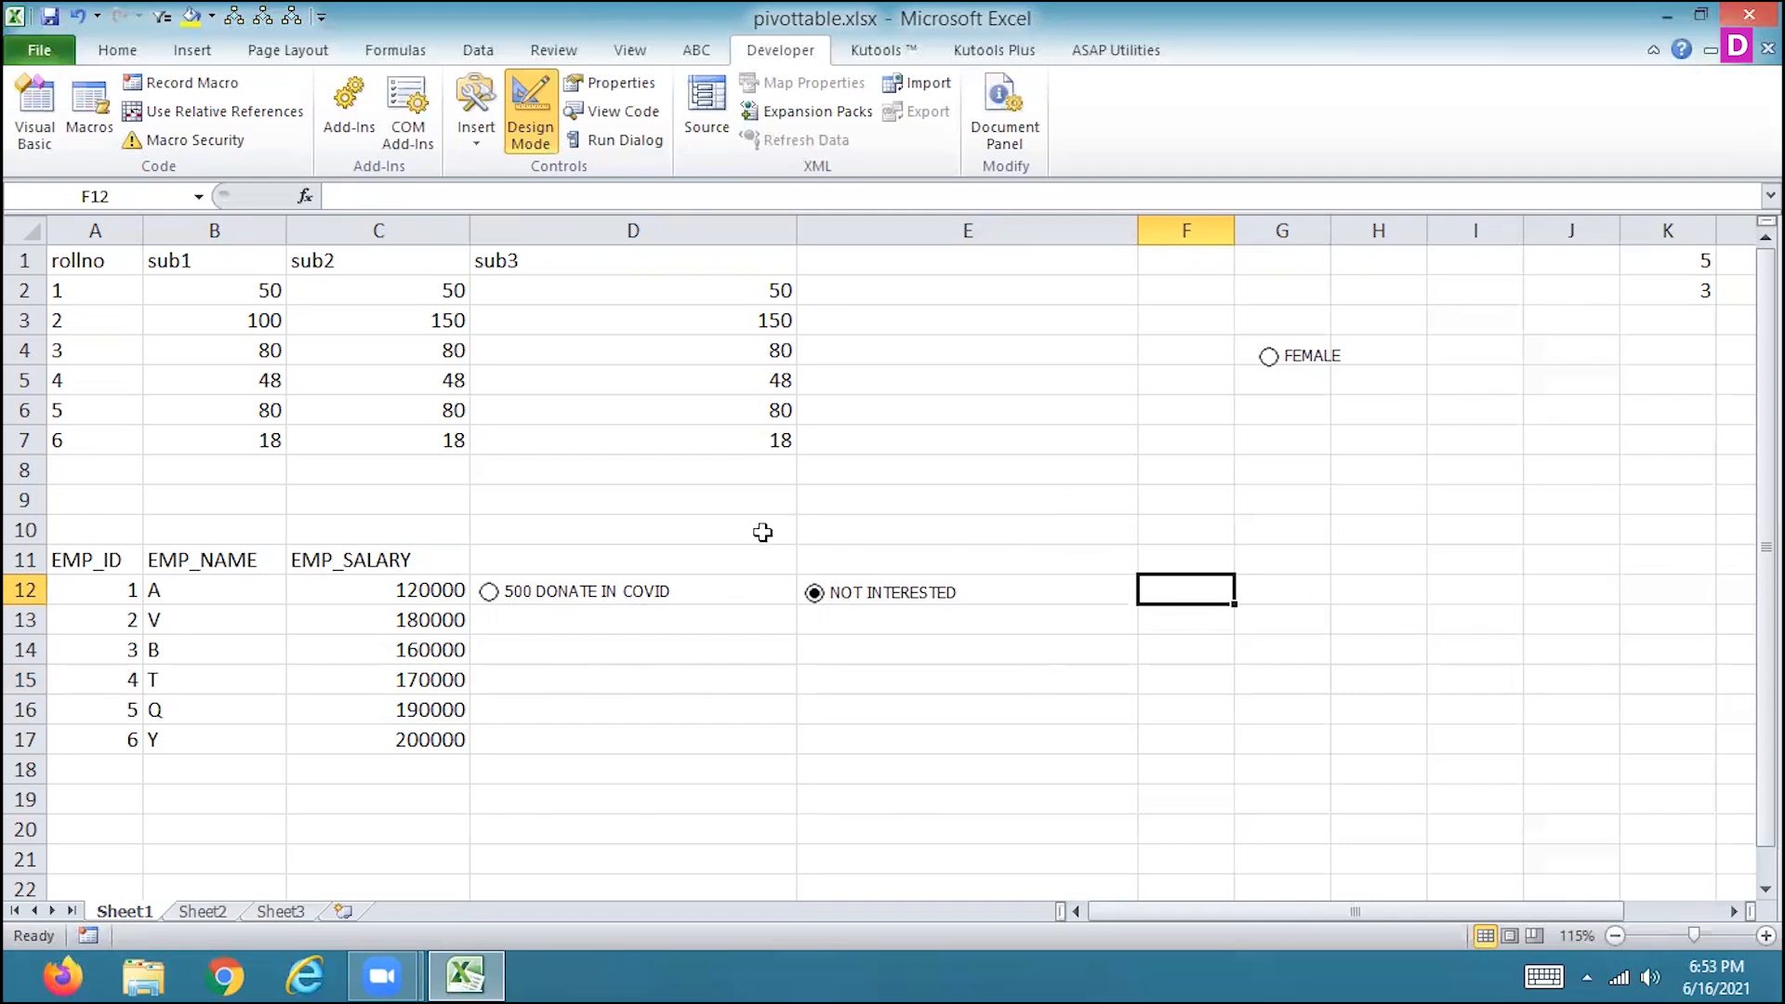
# Select the 500 DONATE IN COVID option and link its option button to cell E1.
pyautogui.click(489, 592)
pyautogui.rightClick(615, 606)
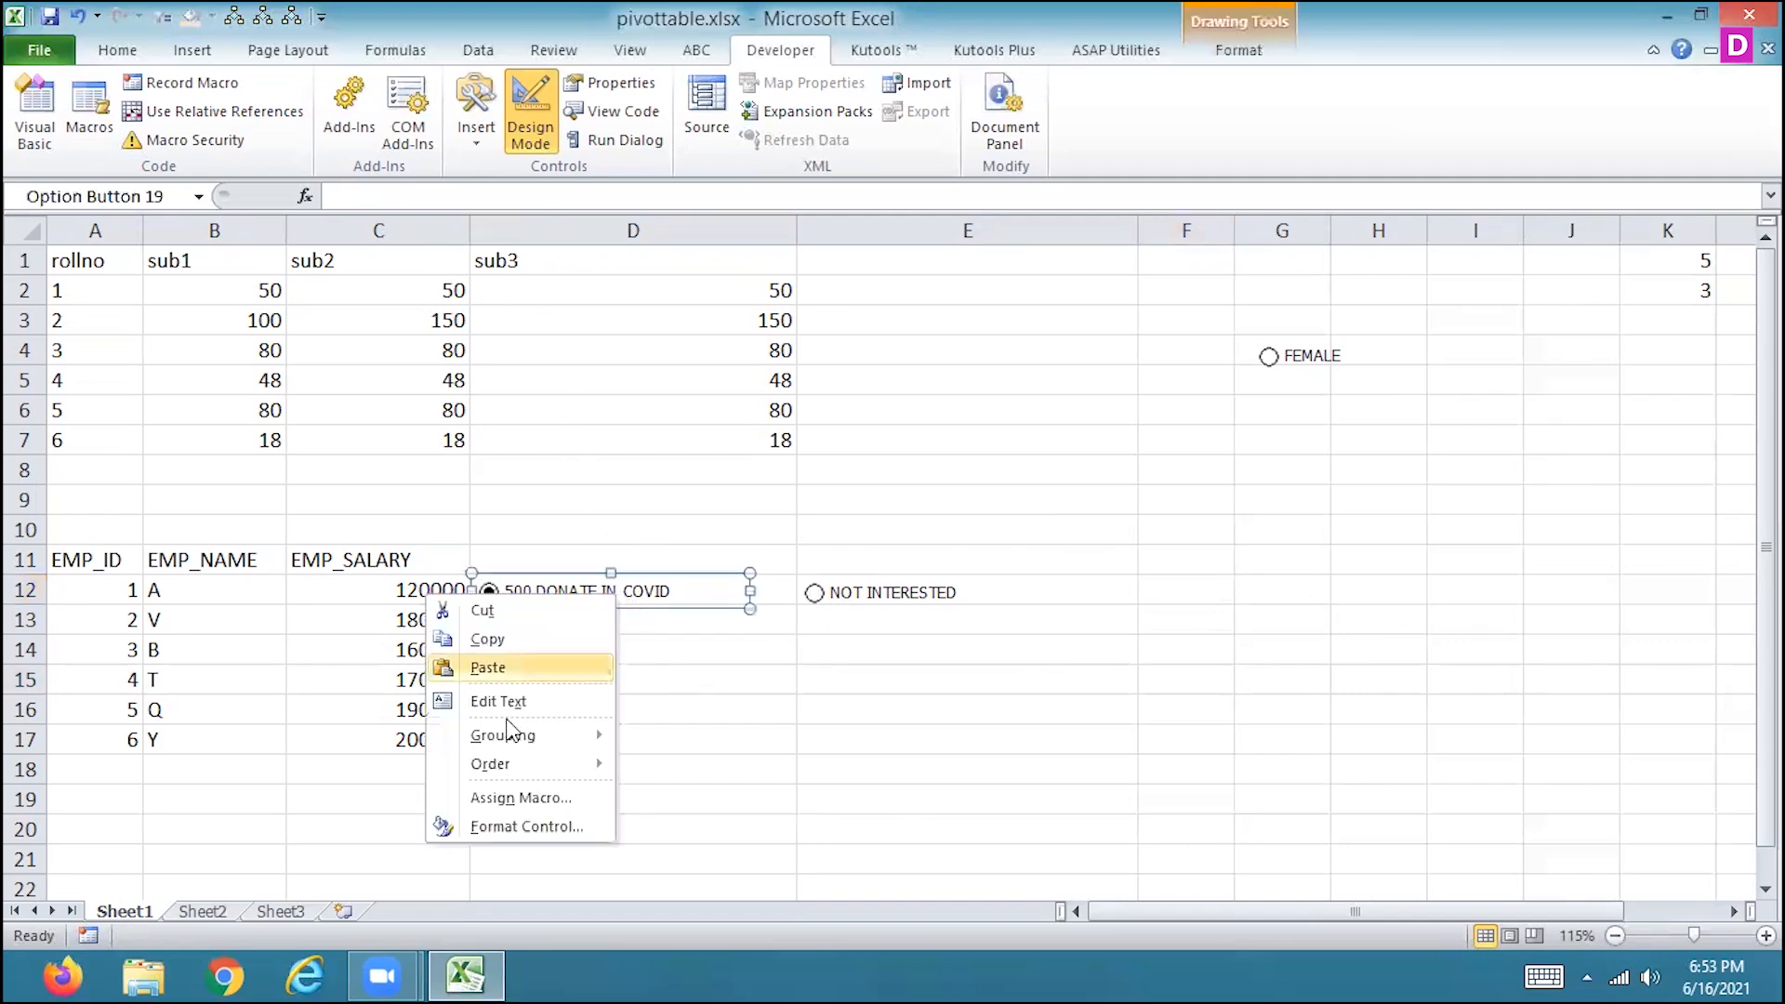
pyautogui.click(512, 827)
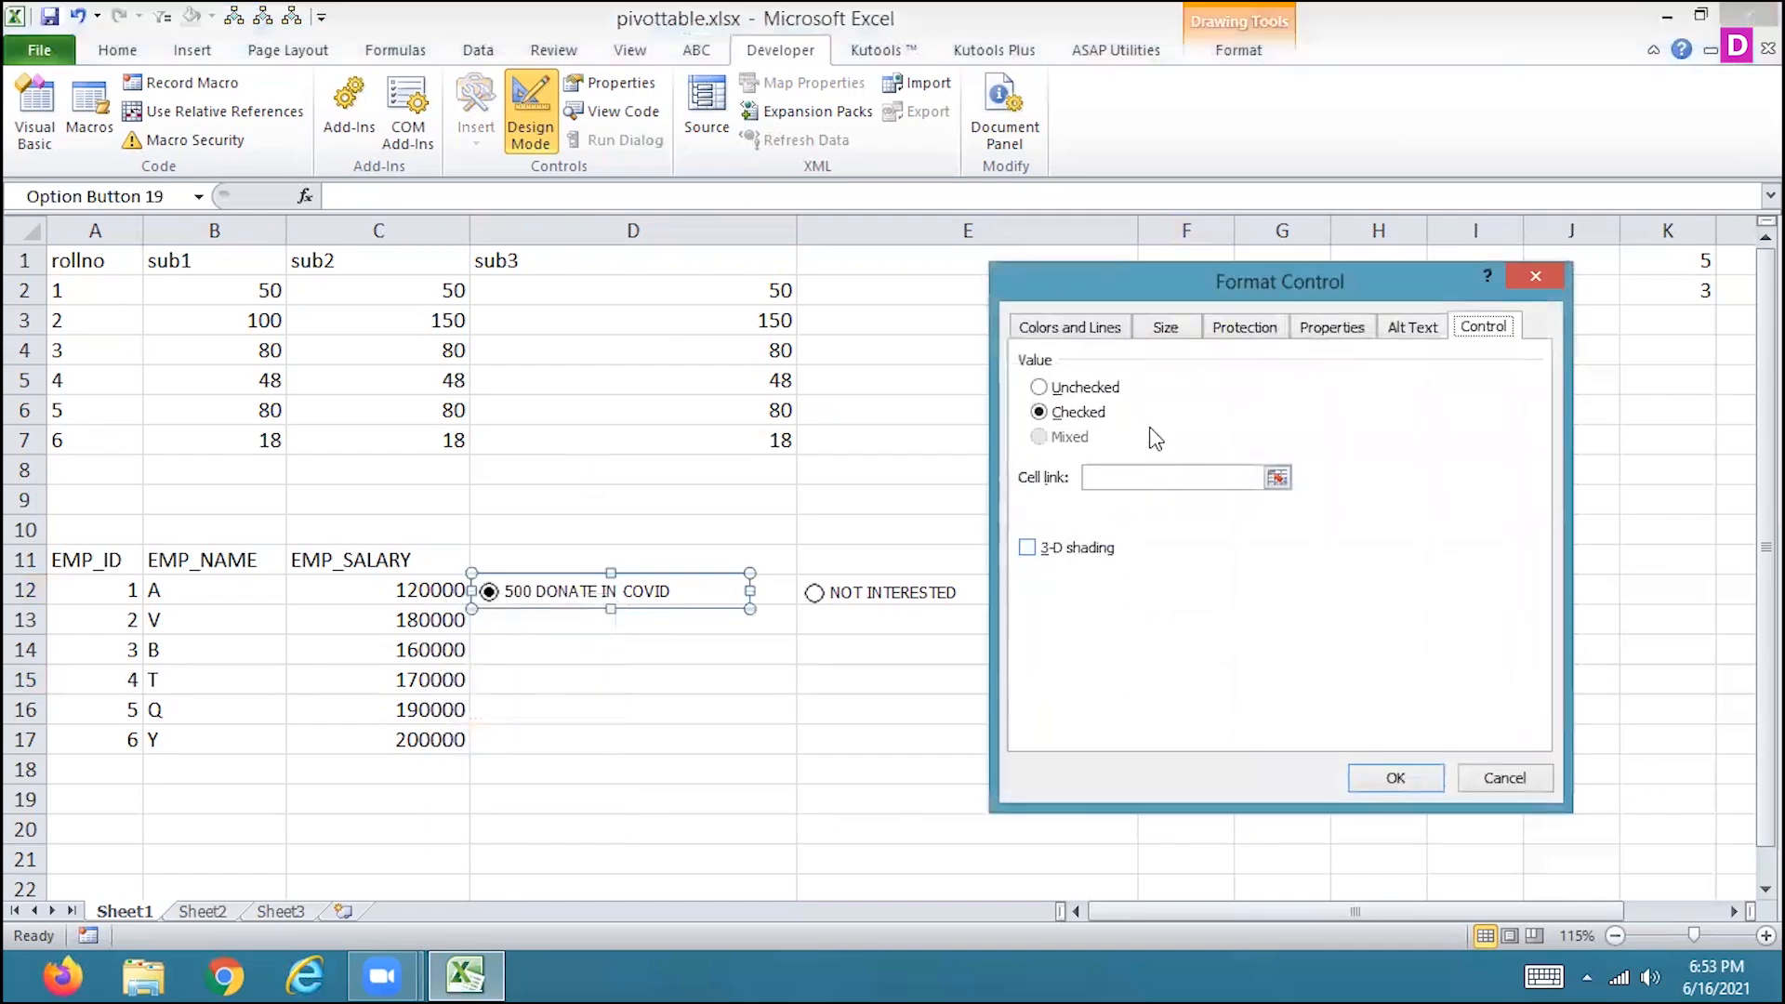
pyautogui.click(1277, 477)
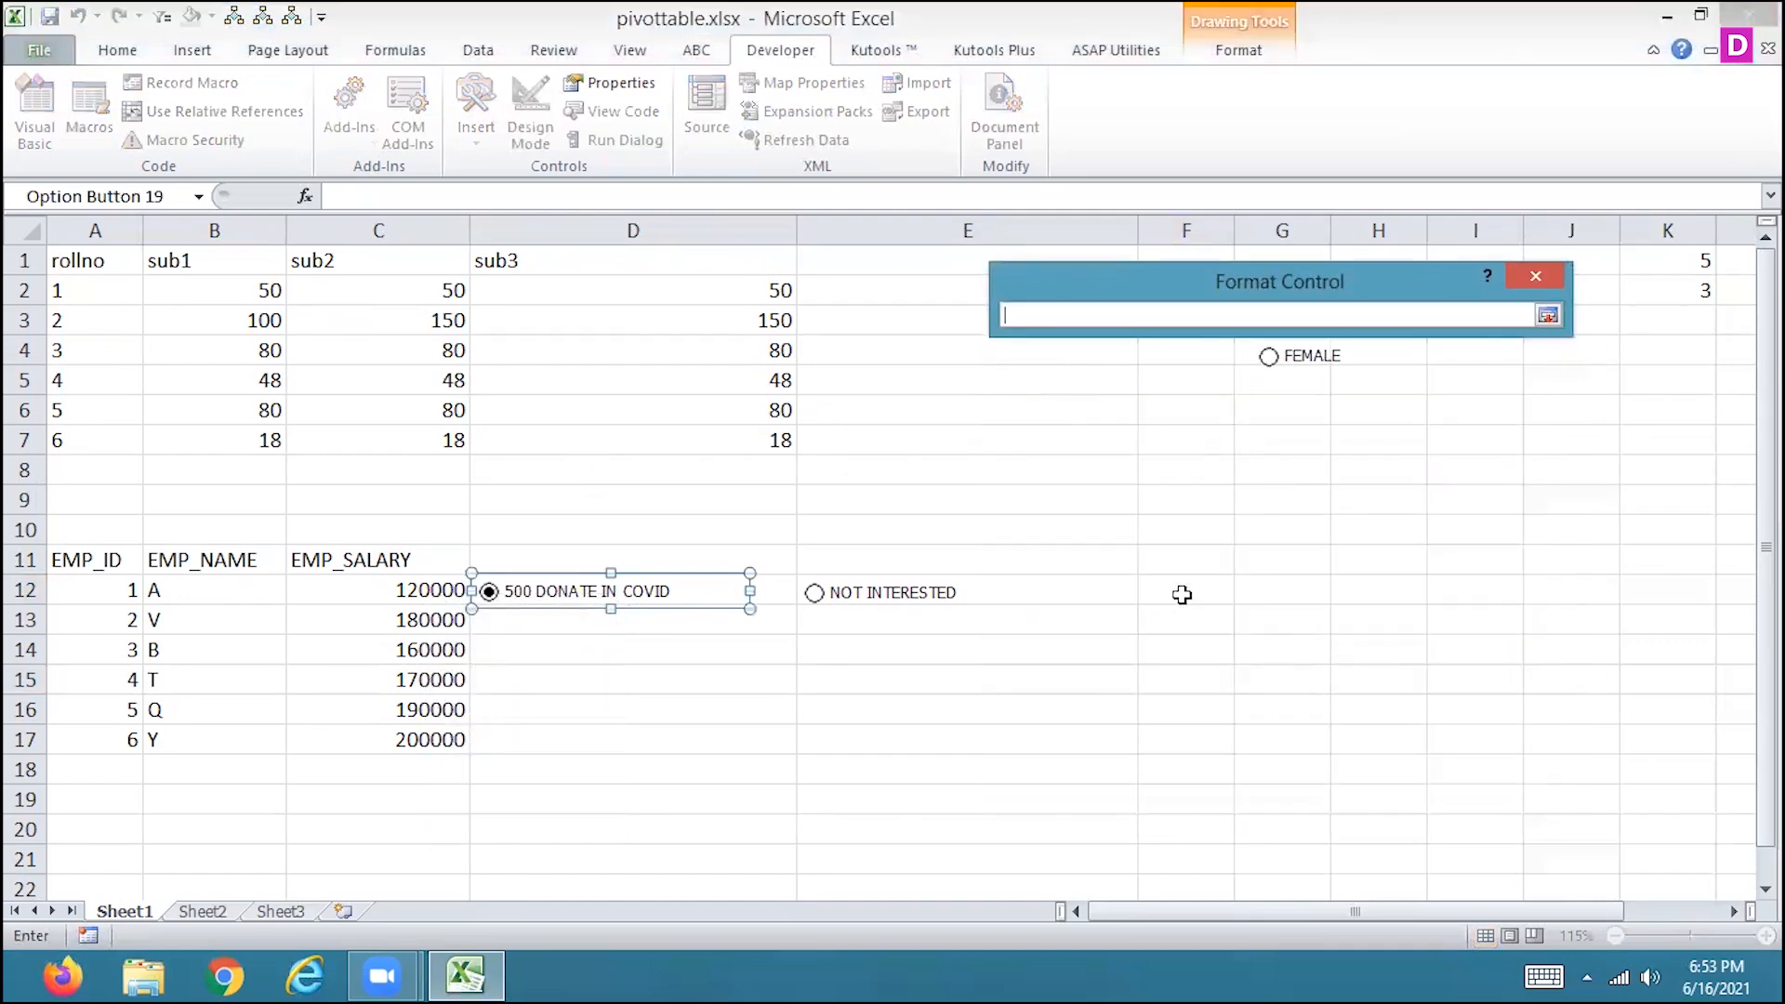
pyautogui.click(912, 257)
pyautogui.click(1548, 317)
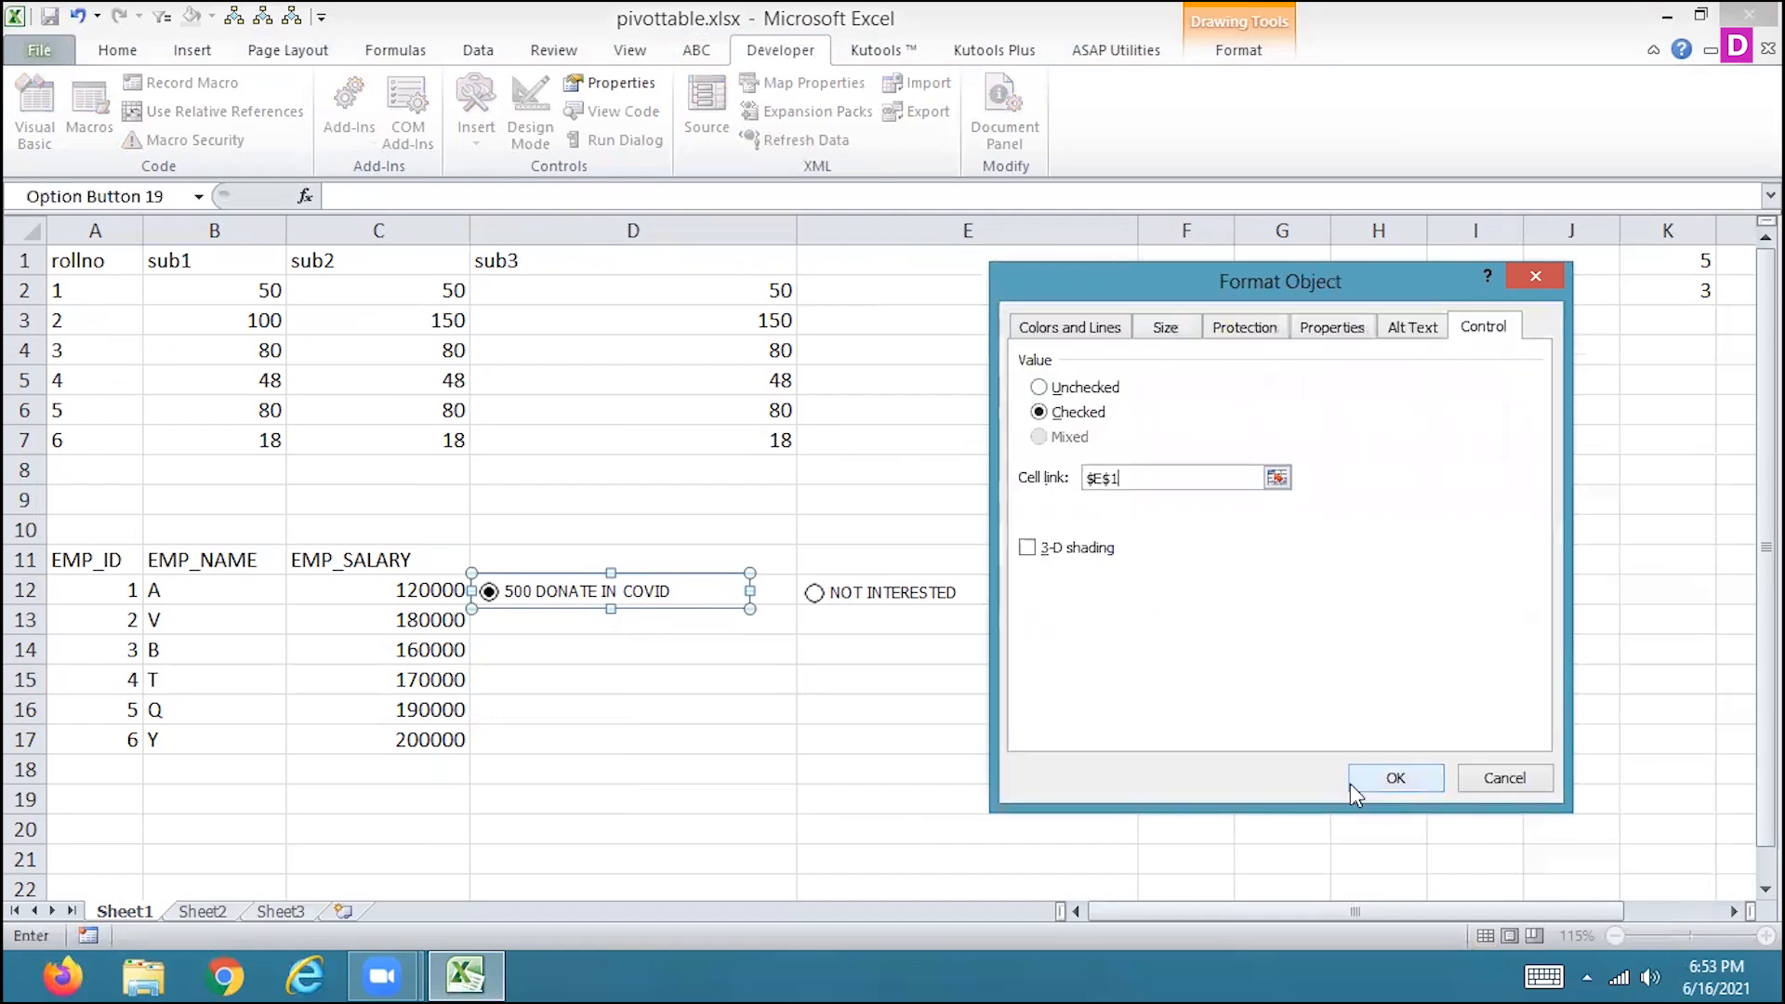
pyautogui.click(1380, 781)
# Choose the NOT INTERESTED option and enter the formula =IF(E1=2,C12-500,C12) in cell F12.
pyautogui.click(1168, 587)
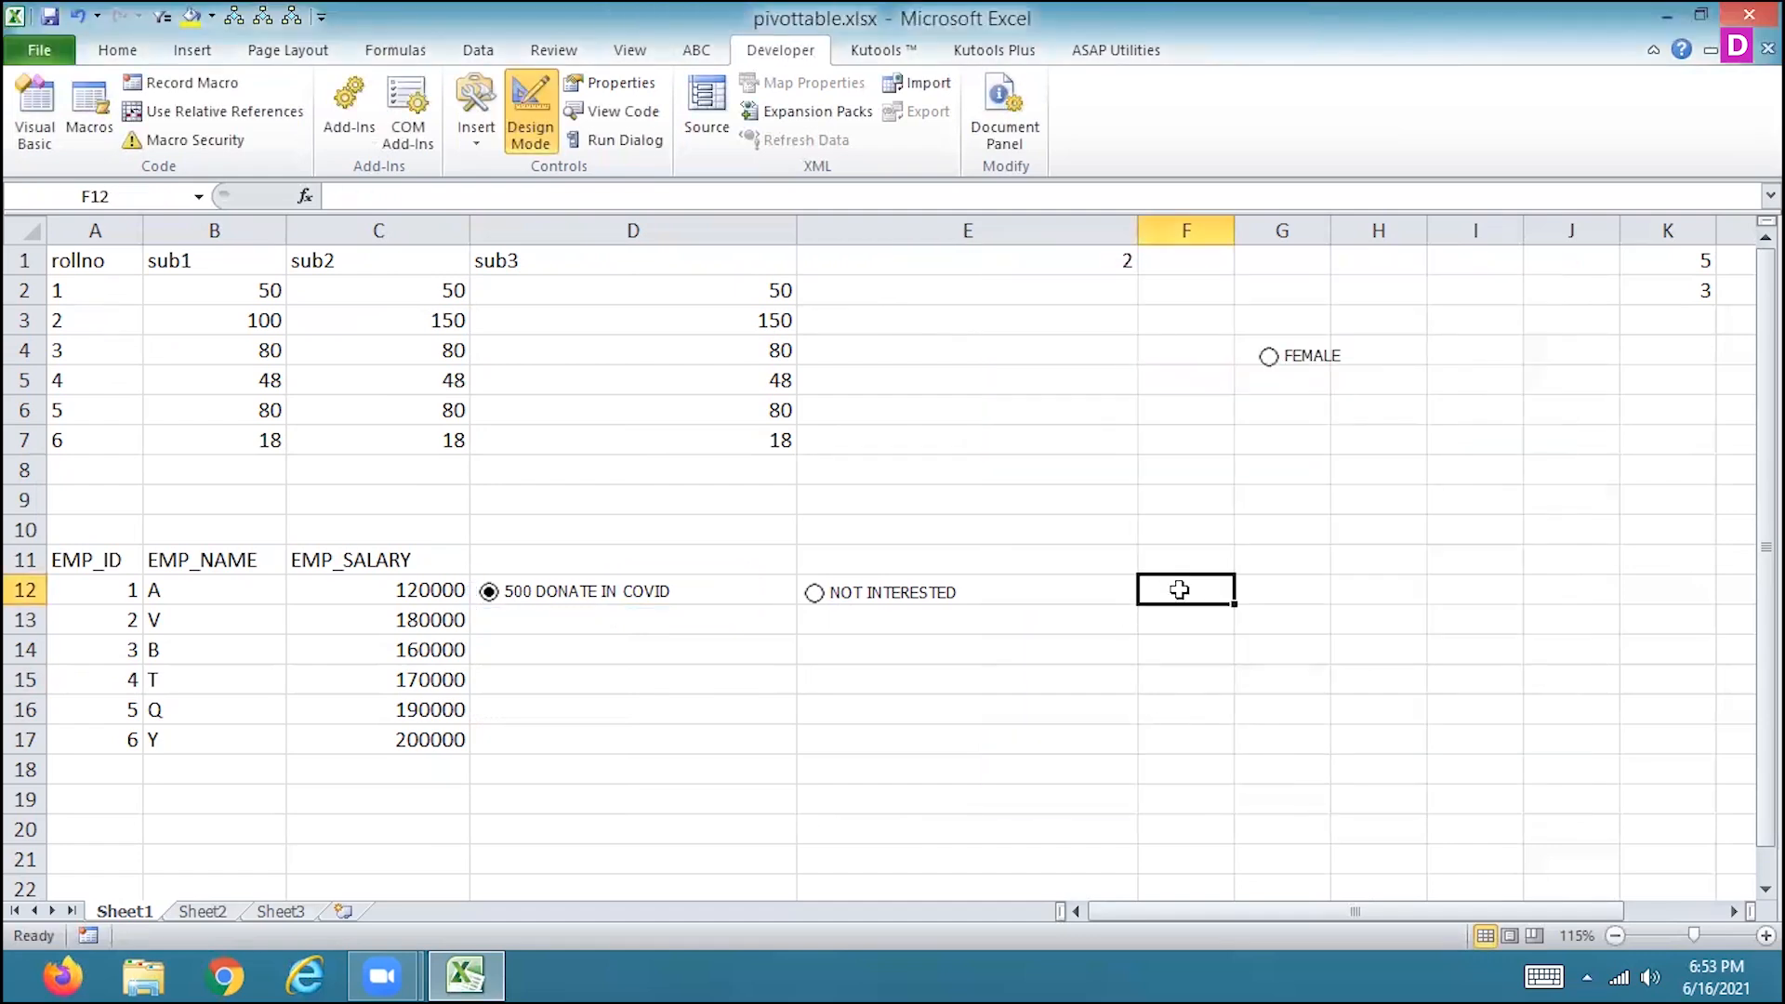
pyautogui.click(815, 596)
pyautogui.write('=IF(')
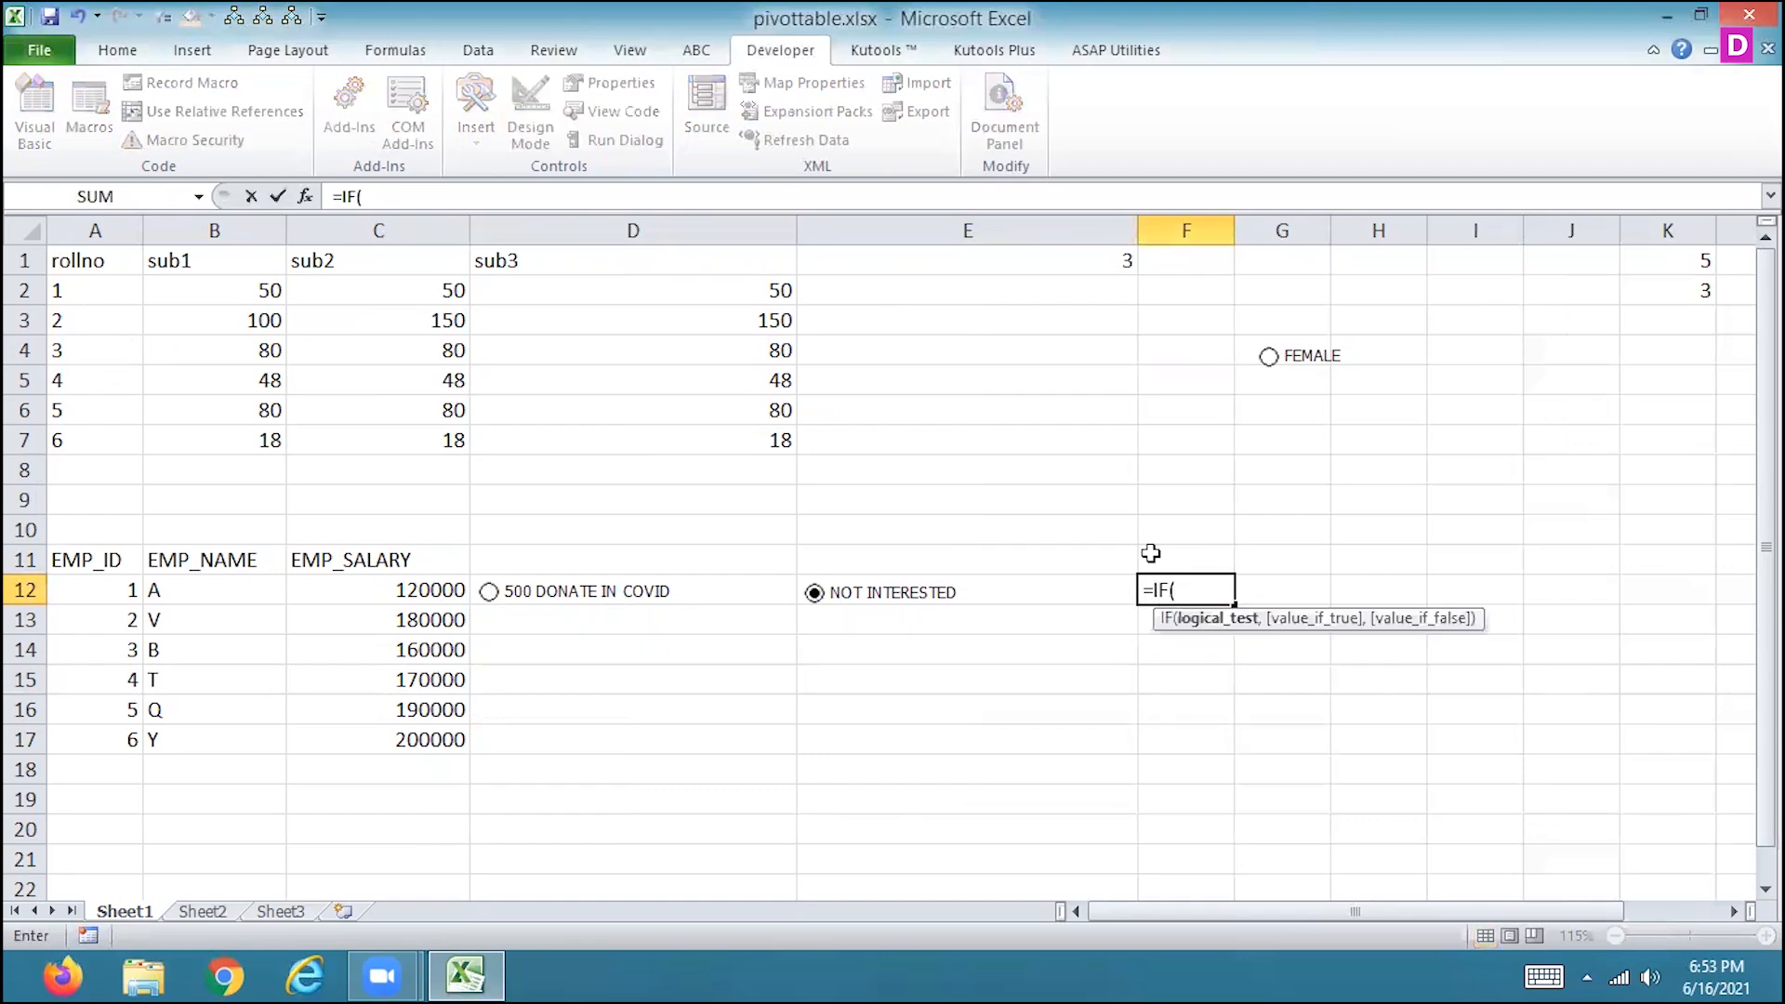
pyautogui.click(1084, 263)
pyautogui.write('=2,')
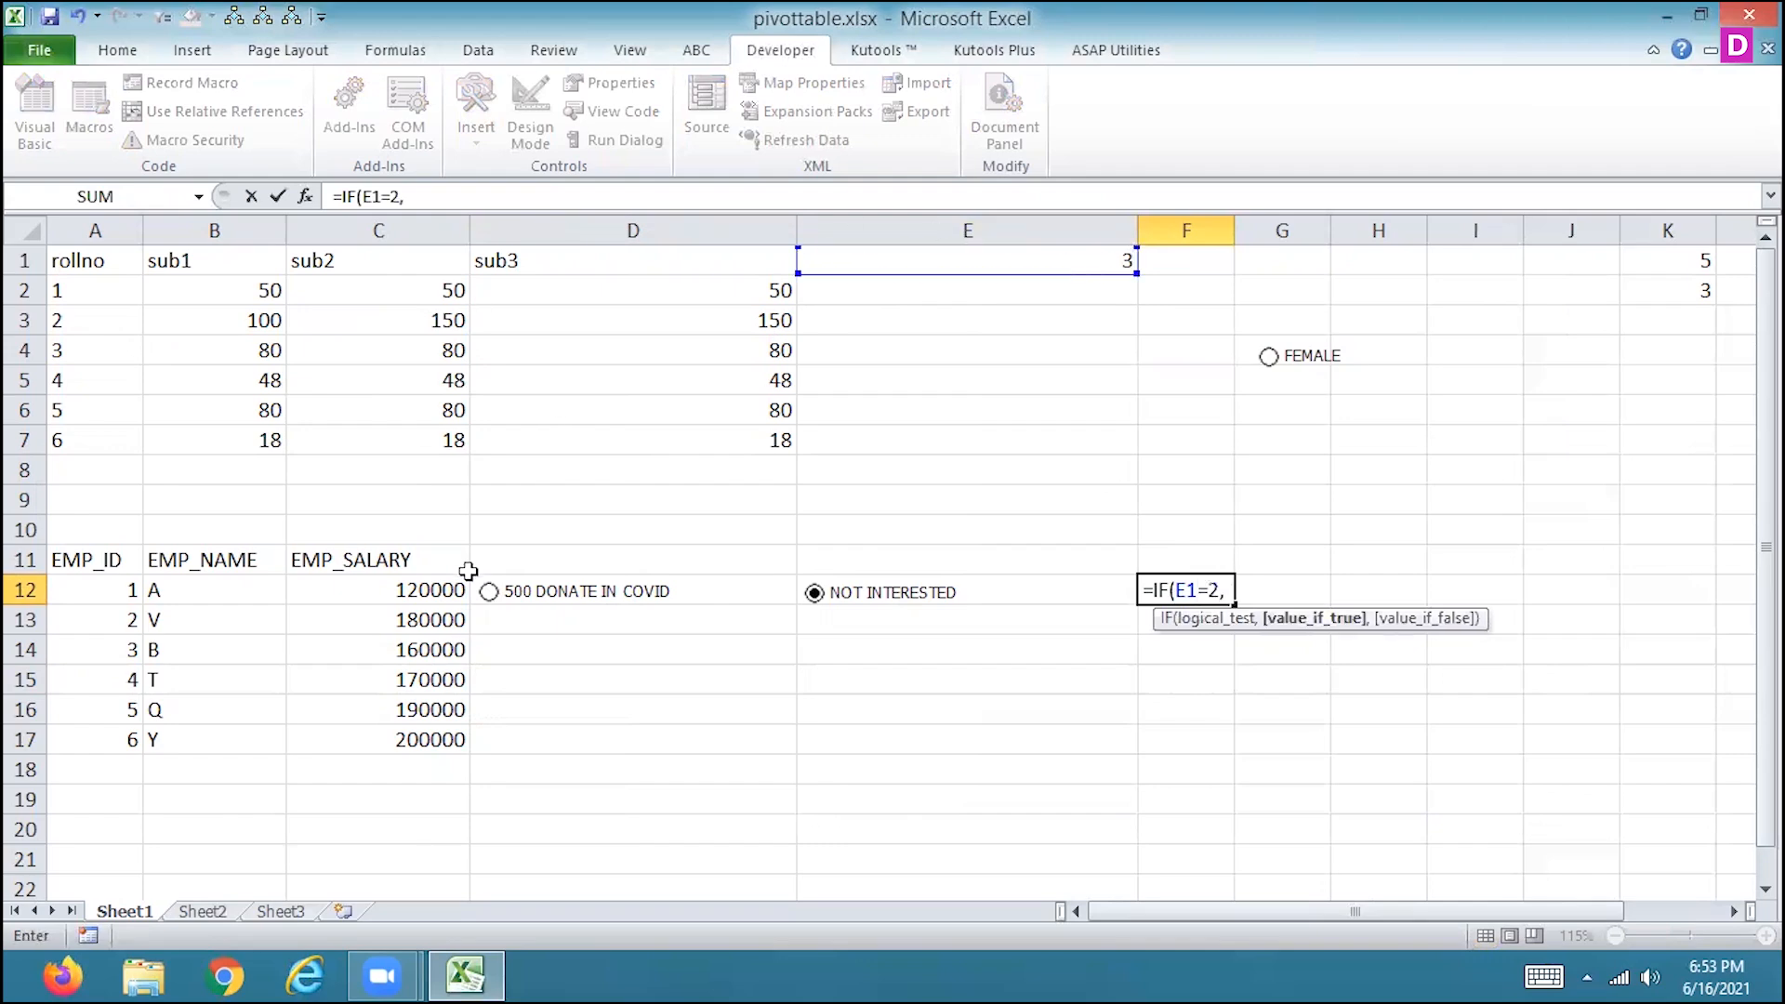
pyautogui.click(429, 587)
pyautogui.write('-5000')
pyautogui.press('BackSpace')
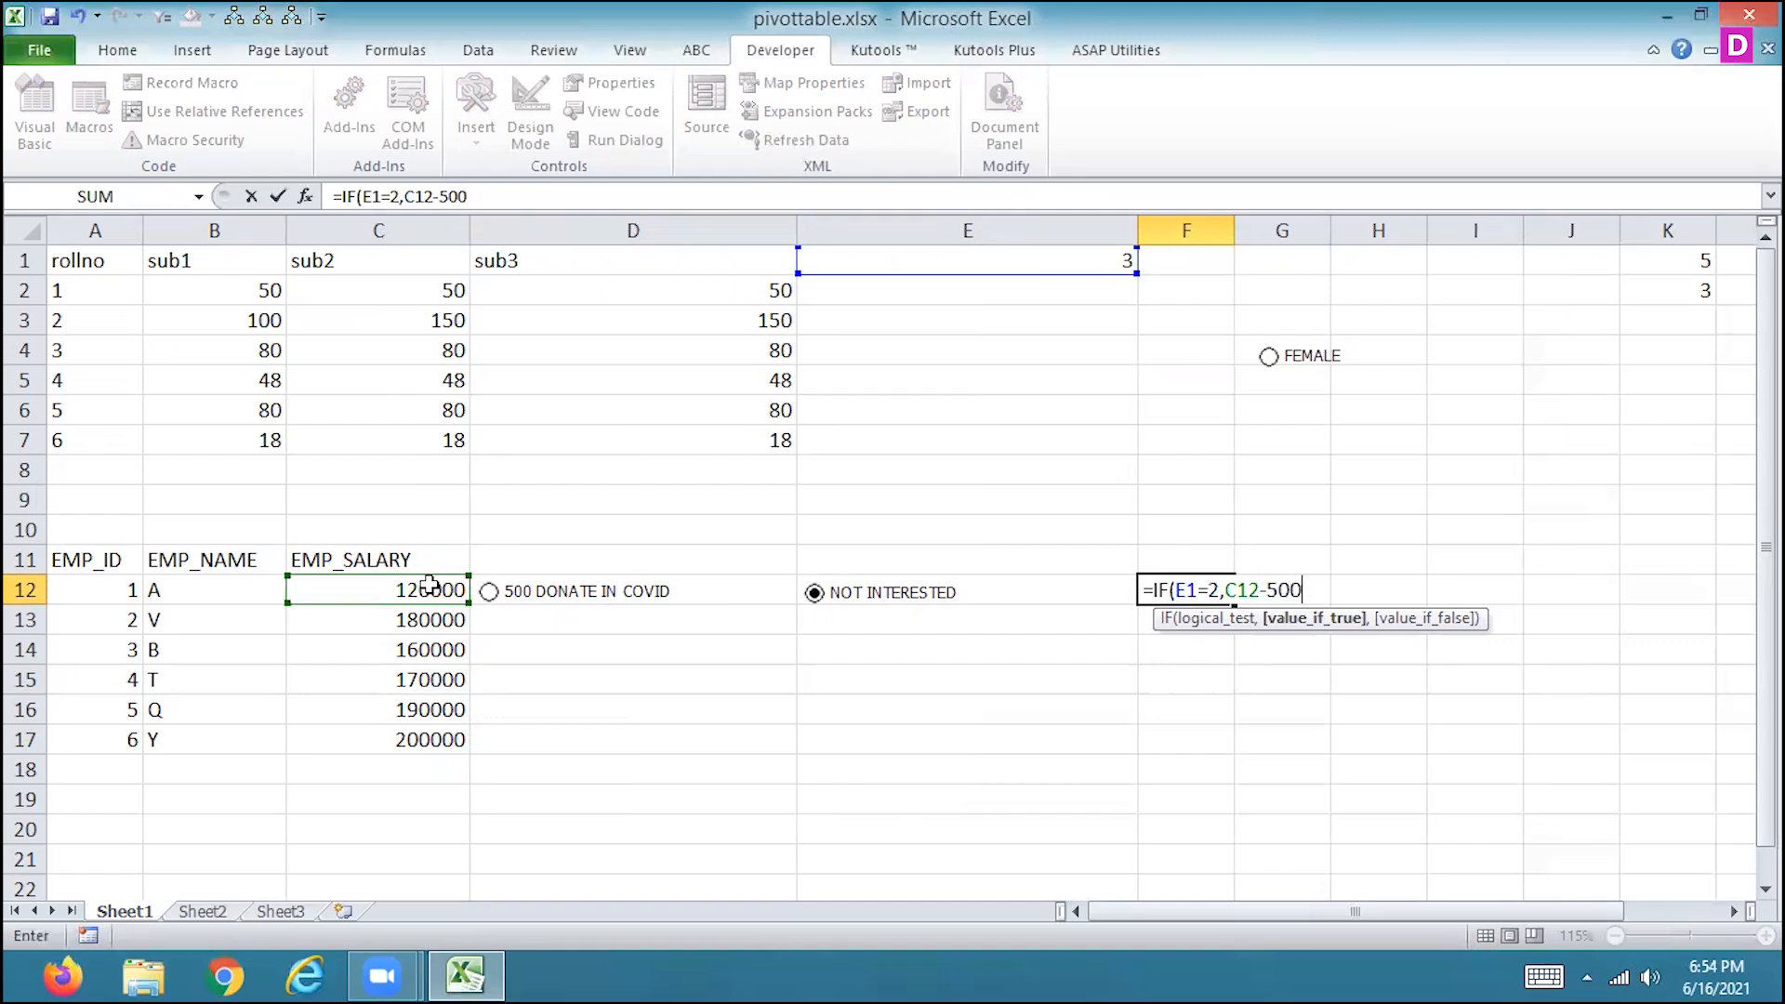
pyautogui.write(',')
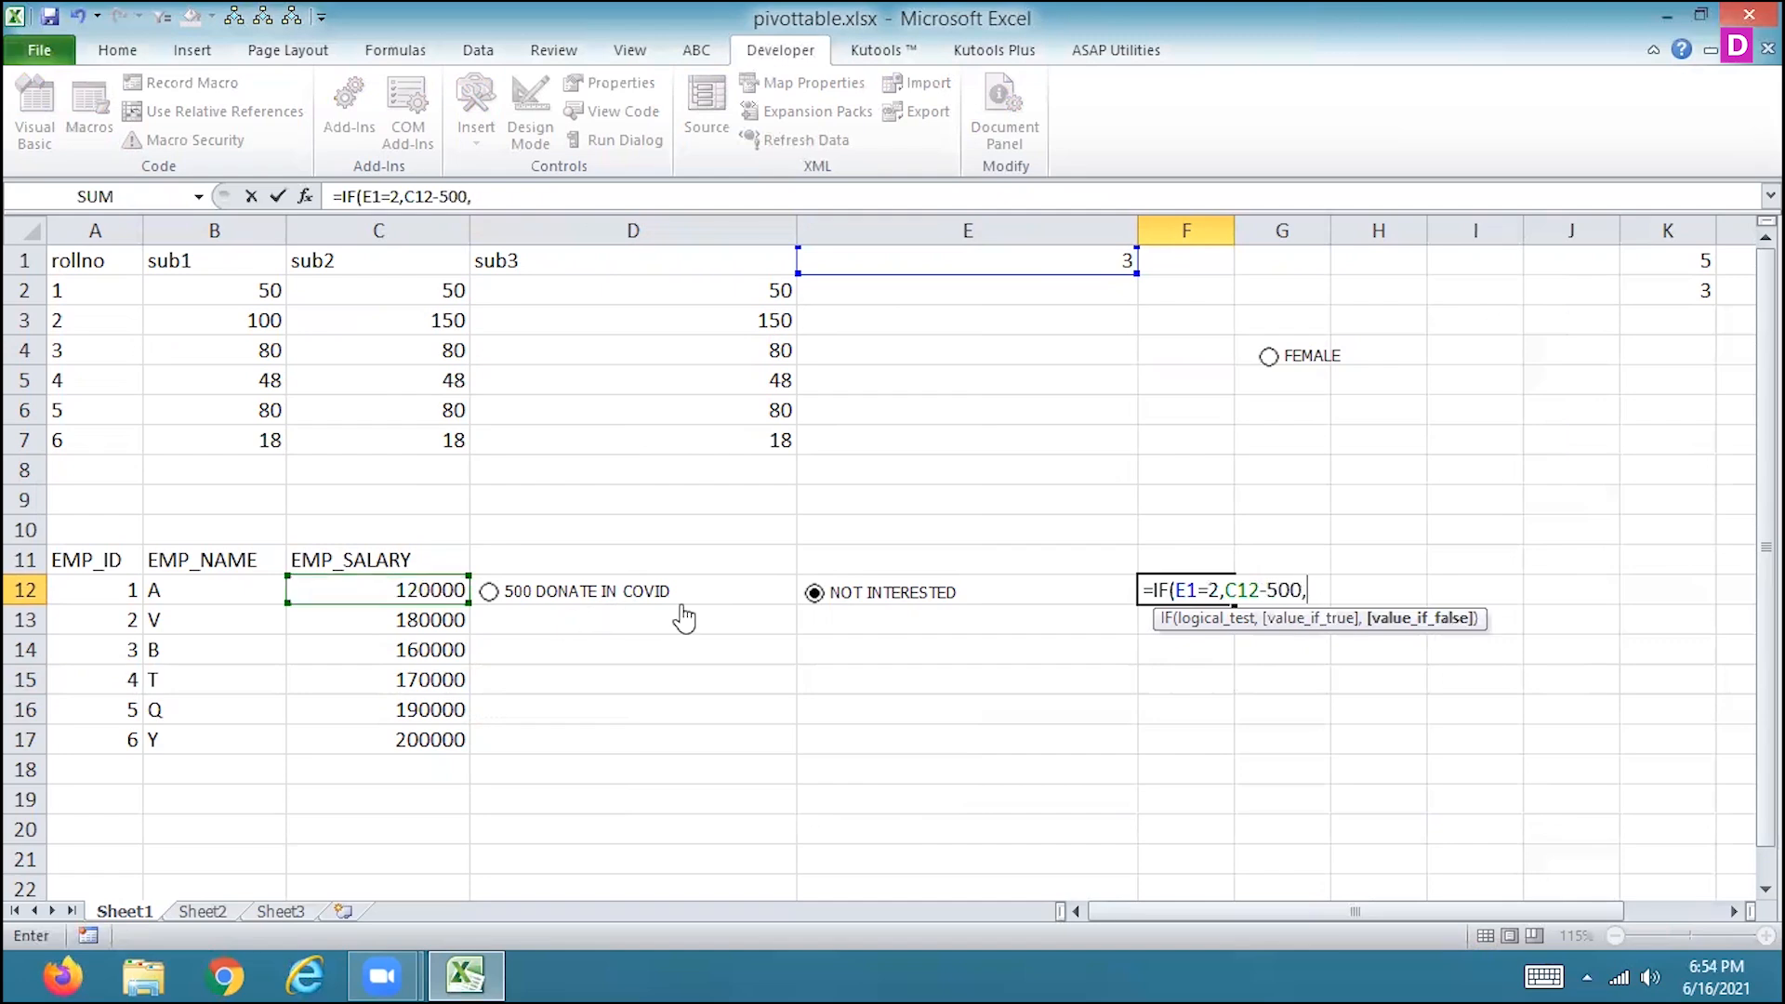
pyautogui.click(402, 589)
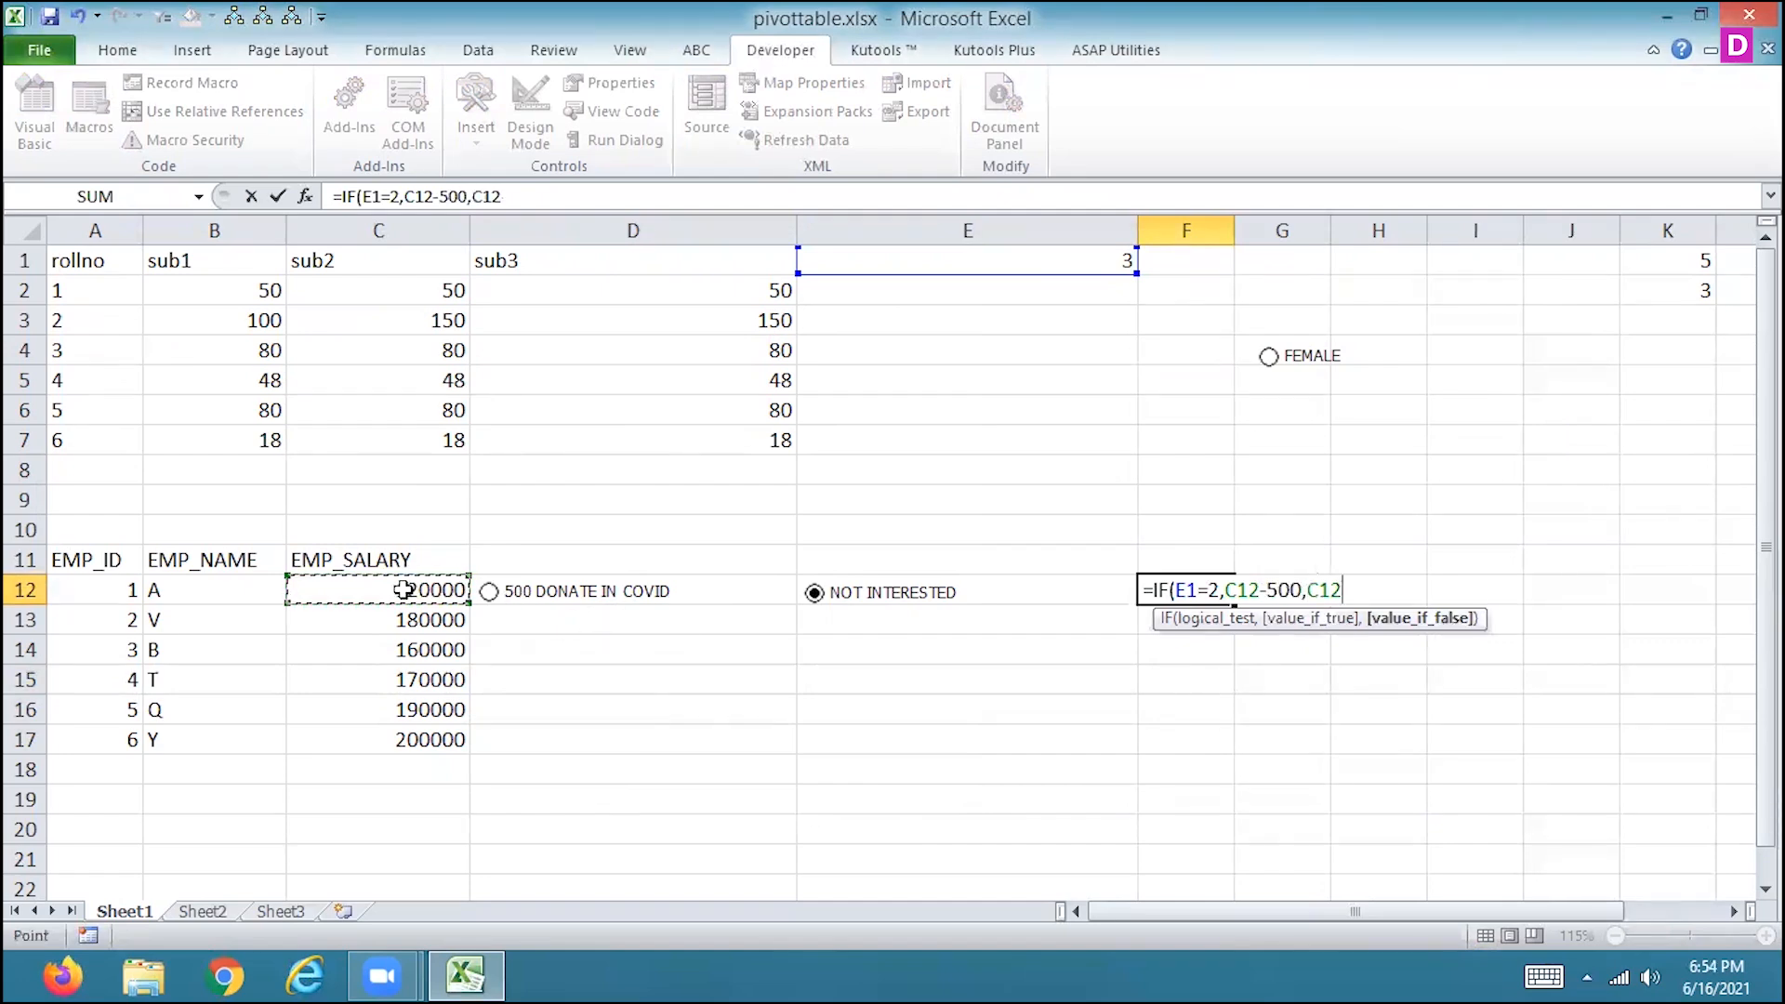
pyautogui.write(')')
pyautogui.press('Return')
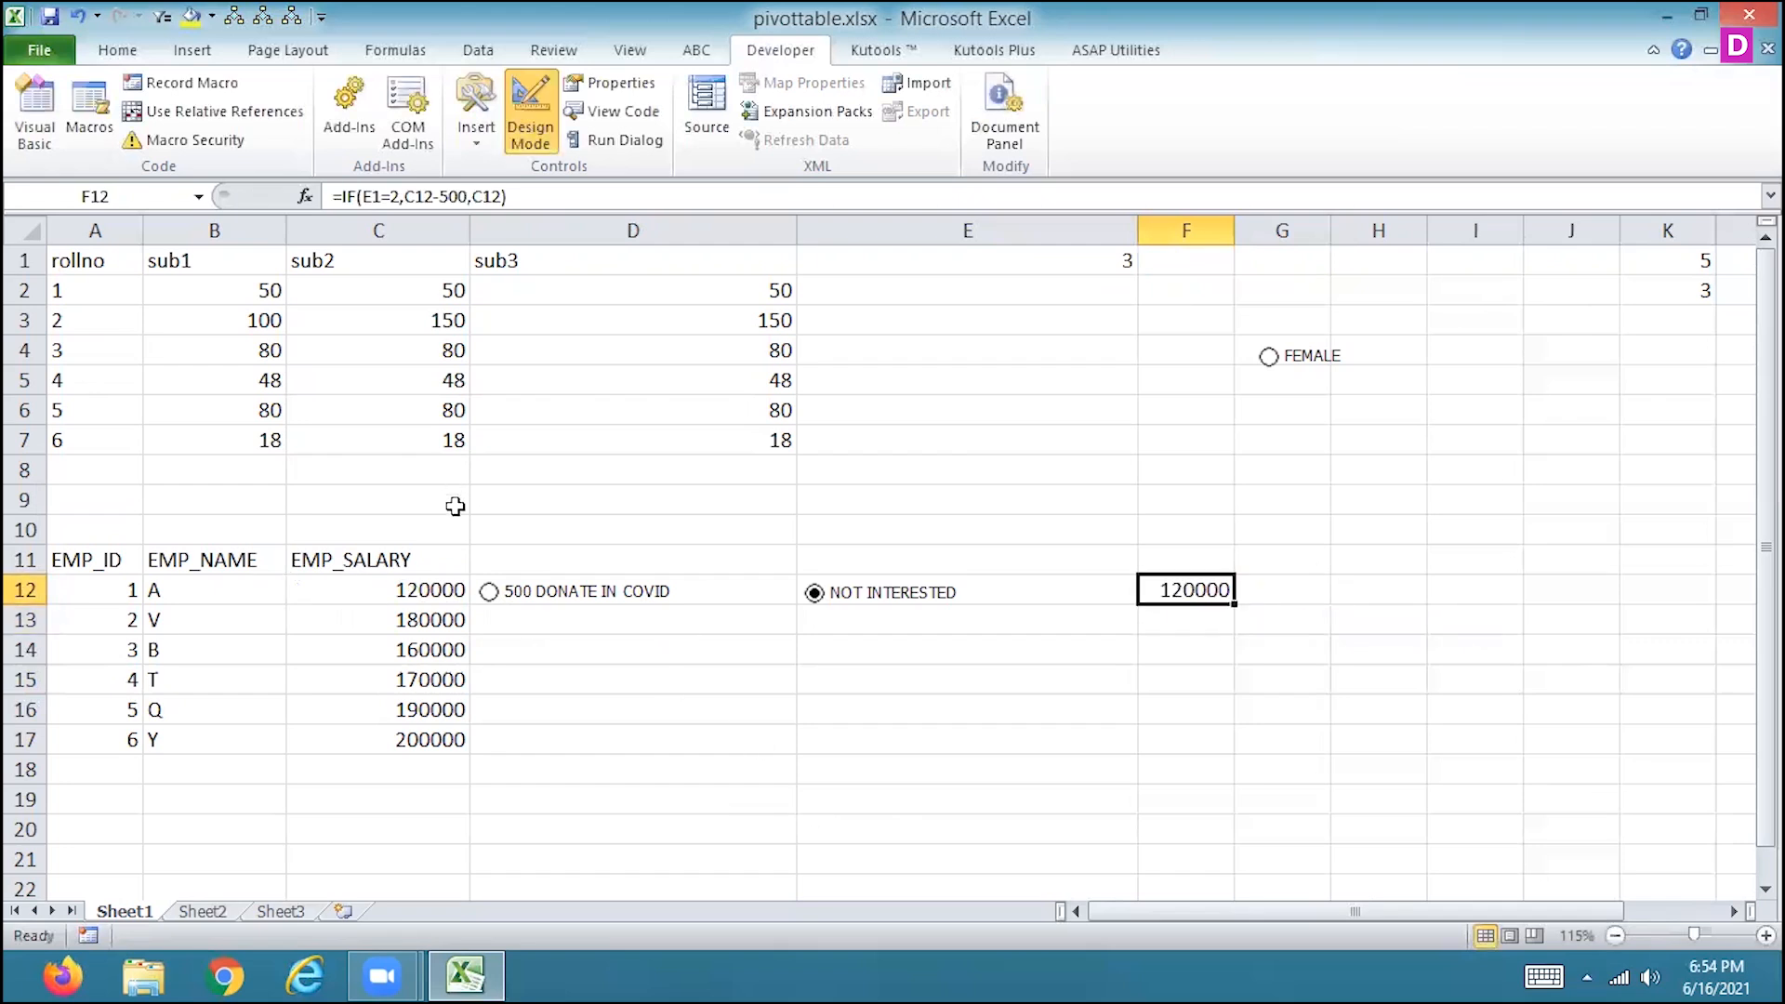
# Alternate between 500 DONATE IN COVID and NOT INTERESTED to check how the salary formula in F12 responds.
pyautogui.click(490, 595)
pyautogui.click(814, 593)
pyautogui.click(488, 593)
pyautogui.click(814, 595)
pyautogui.click(489, 593)
pyautogui.click(814, 595)
pyautogui.click(493, 140)
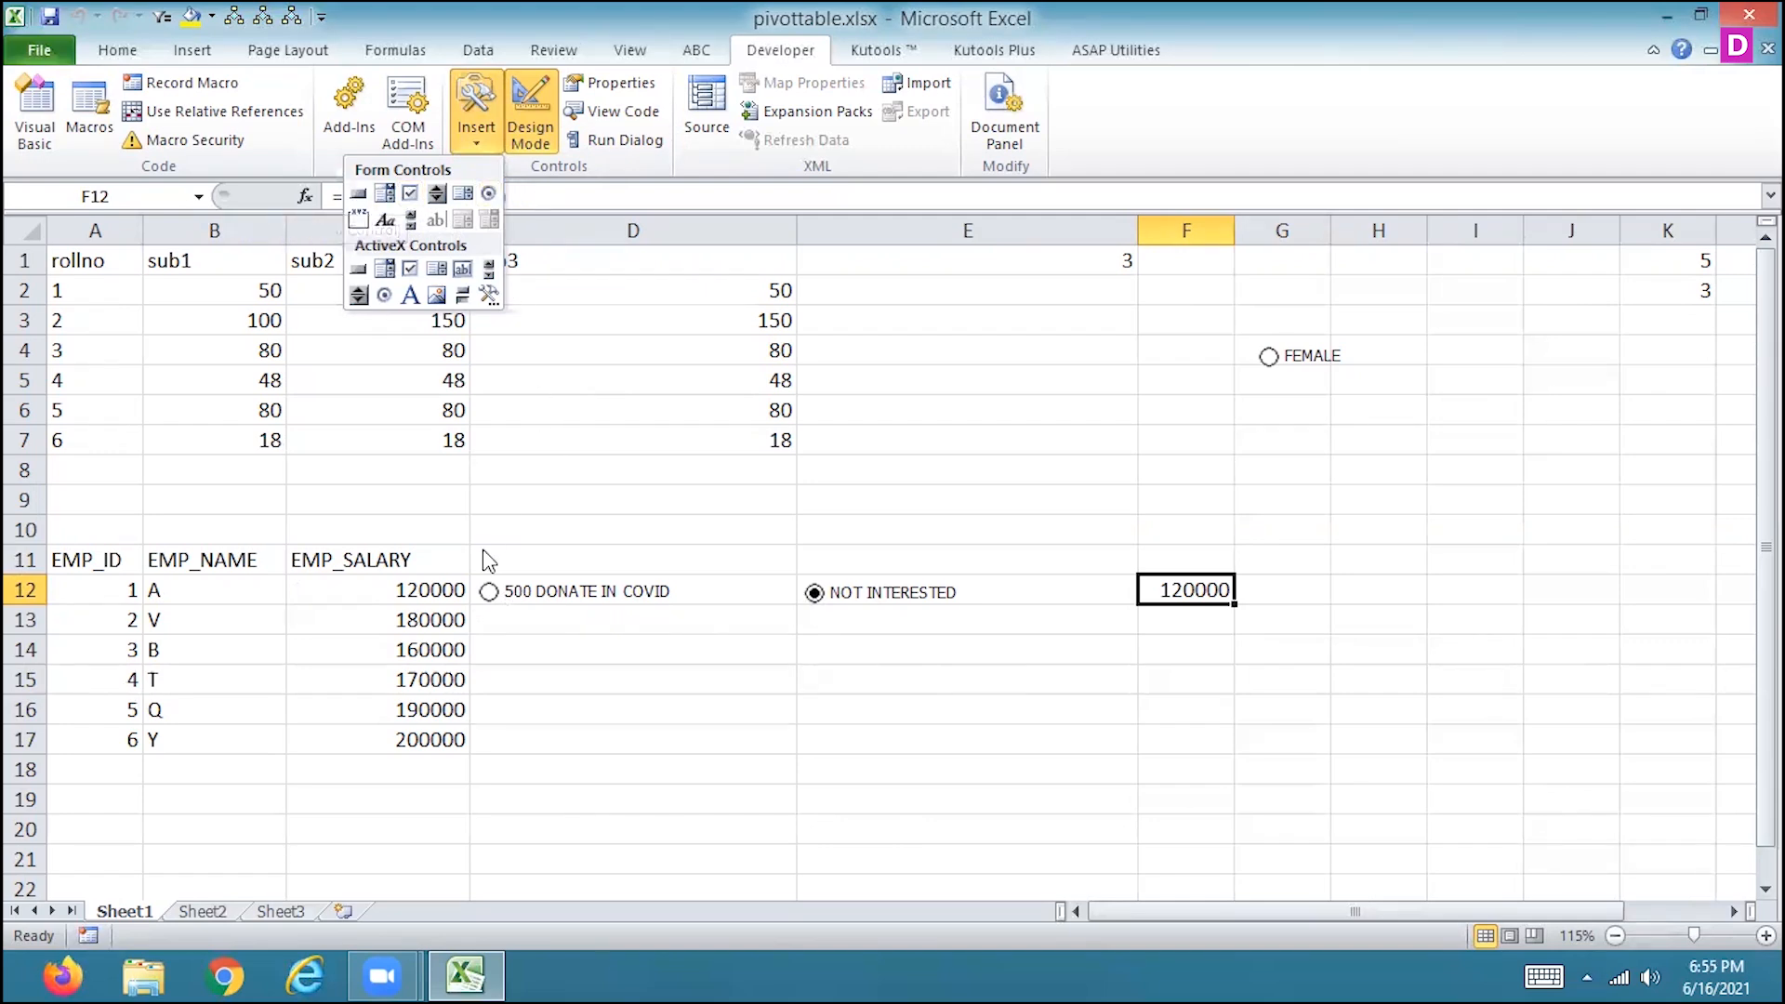
pyautogui.click(489, 597)
pyautogui.click(489, 595)
pyautogui.click(813, 595)
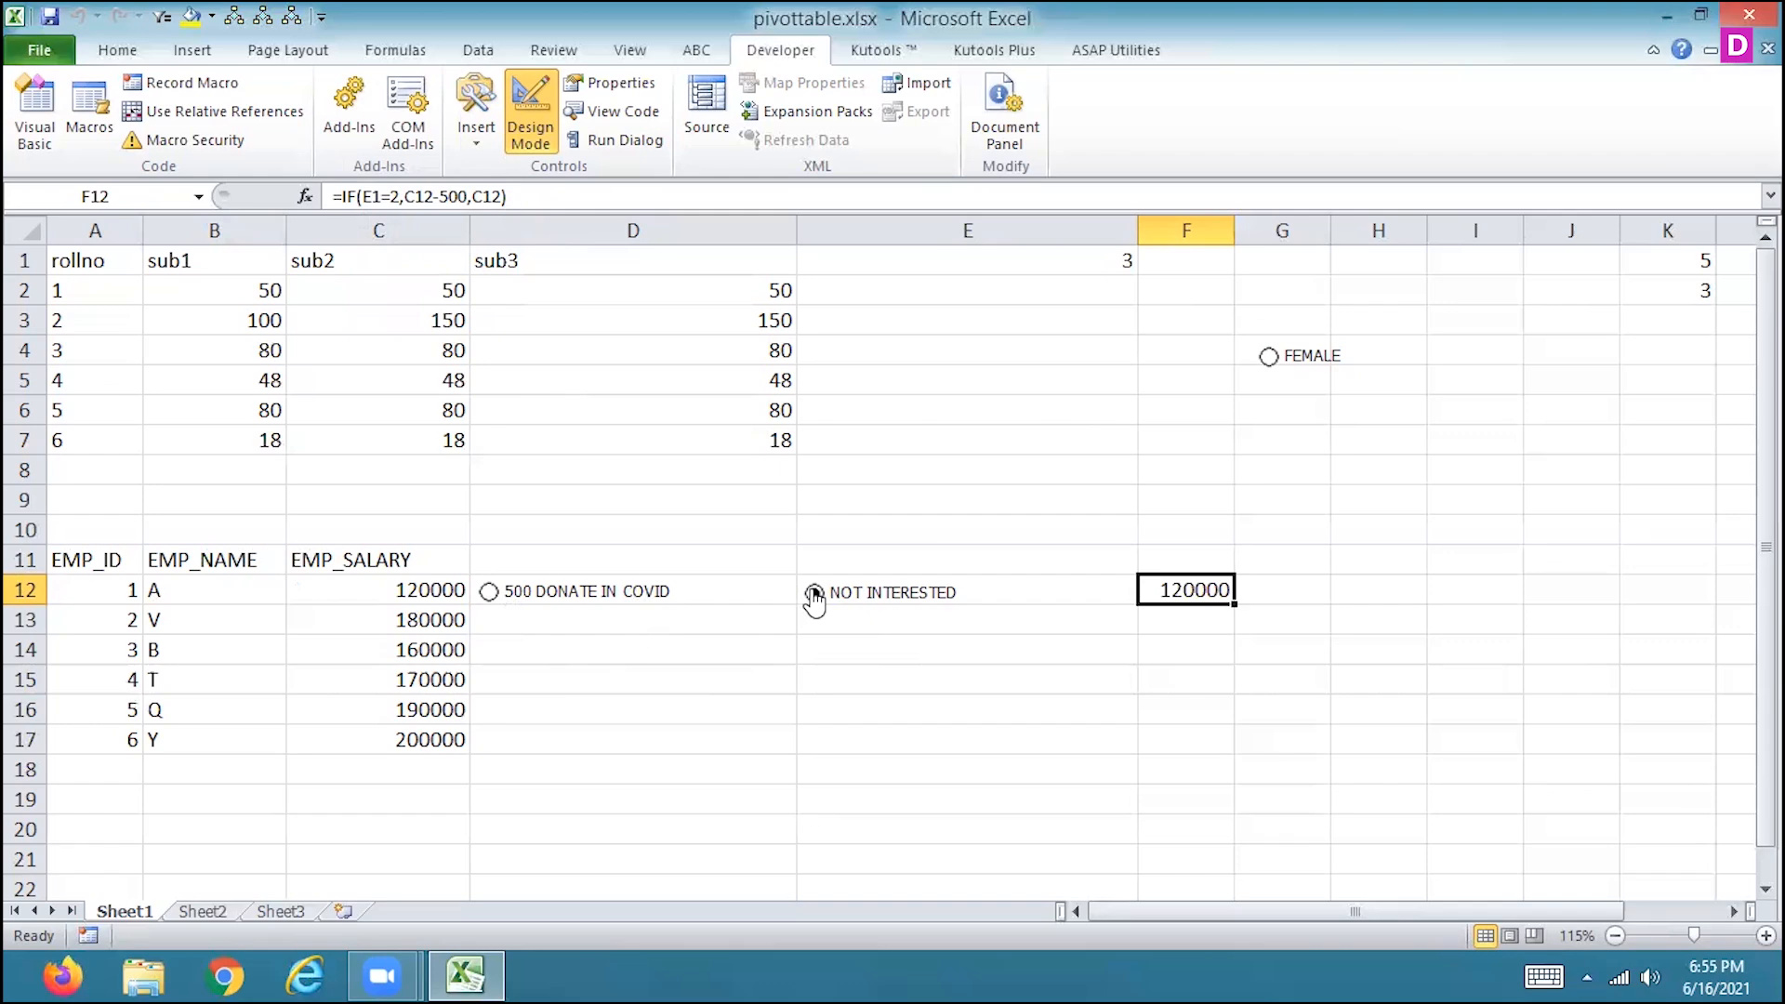
pyautogui.click(814, 595)
# Try to select the 500 DONATE IN COVID and NOT INTERESTED option buttons together.
pyautogui.moveTo(506, 526); pyautogui.dragTo(865, 626)
pyautogui.click(672, 659)
pyautogui.rightClick(656, 598)
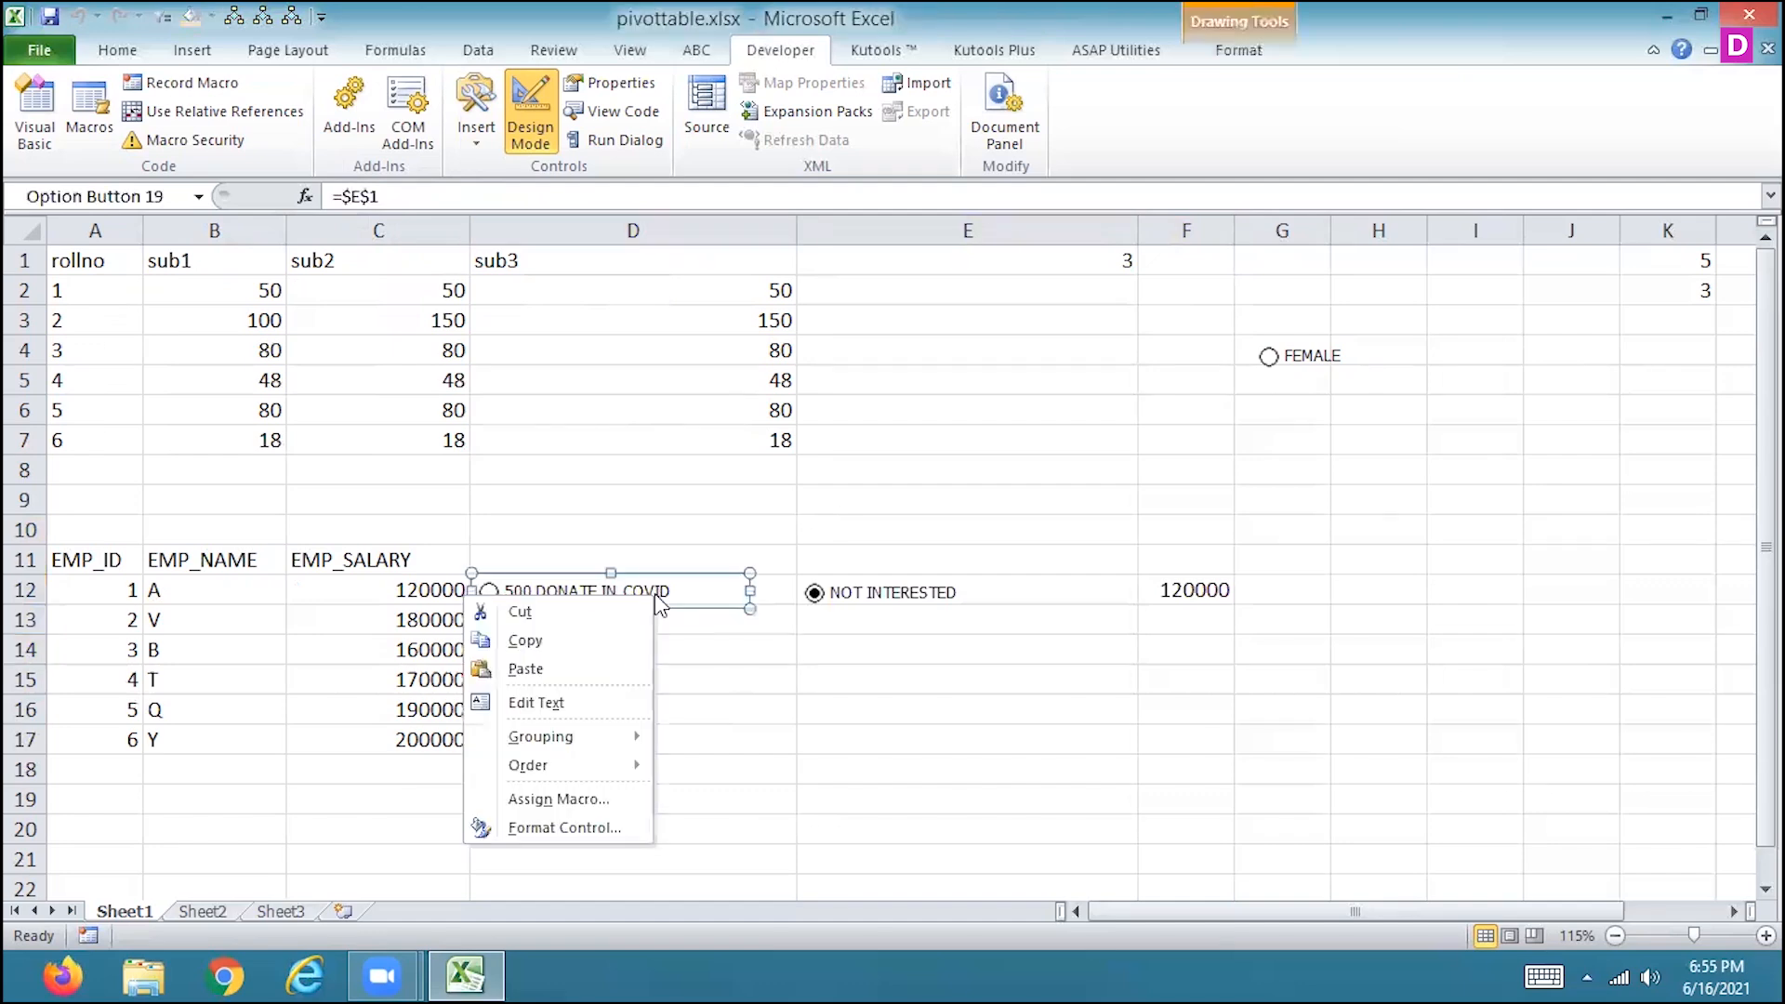
pyautogui.keyDown('ctrl'); pyautogui.click(946, 604); pyautogui.keyUp('ctrl')
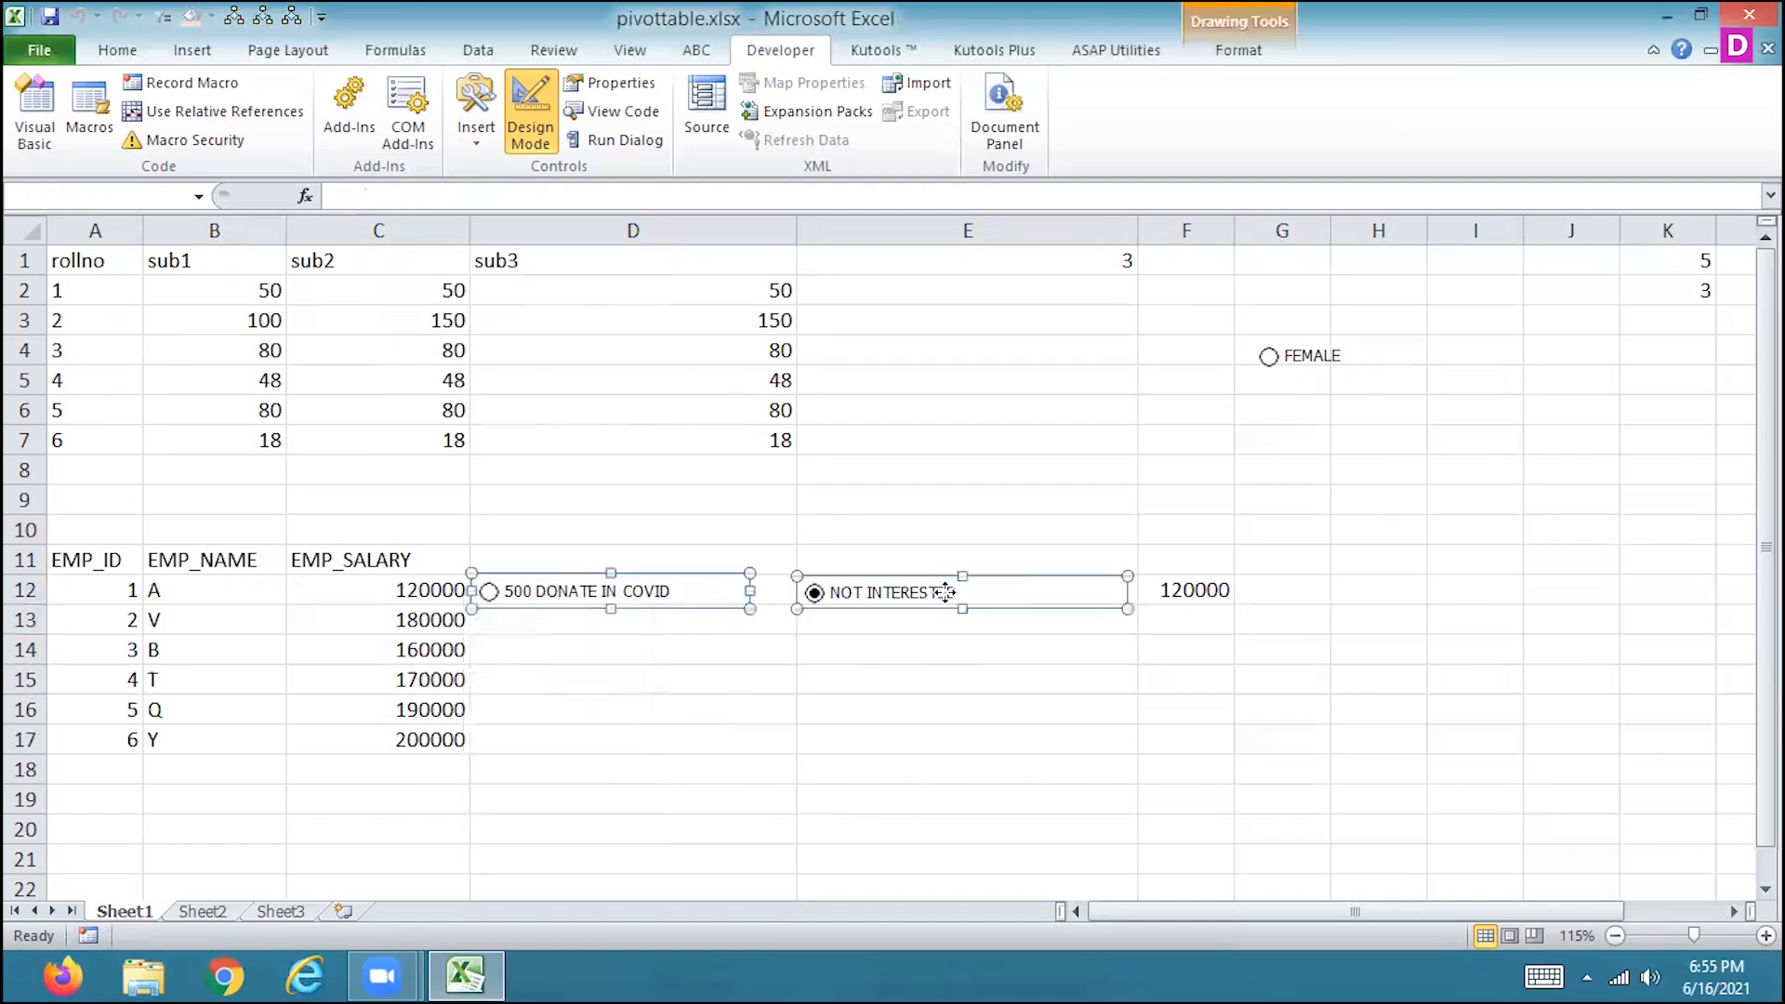
pyautogui.keyDown('ctrl'); pyautogui.click(895, 600); pyautogui.keyUp('ctrl')
pyautogui.rightClick(892, 596)
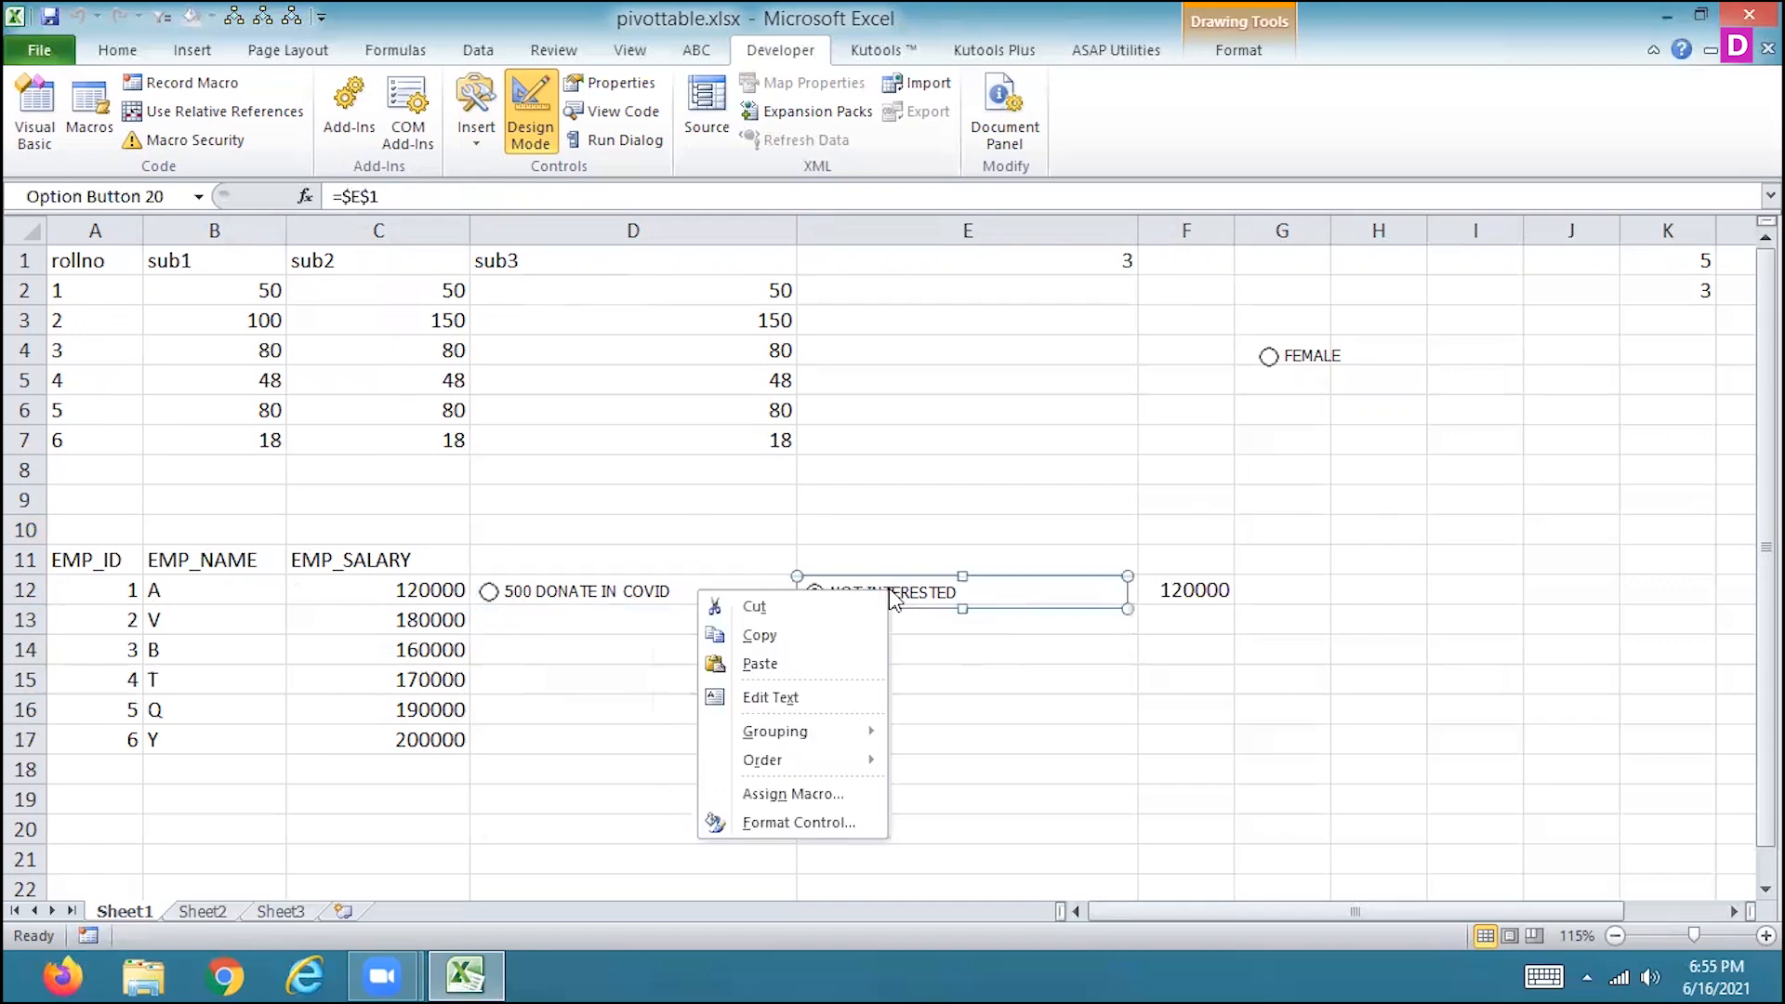
pyautogui.keyDown('ctrl'); pyautogui.click(627, 593); pyautogui.keyUp('ctrl')
pyautogui.keyDown('ctrl'); pyautogui.click(658, 593); pyautogui.keyUp('ctrl')
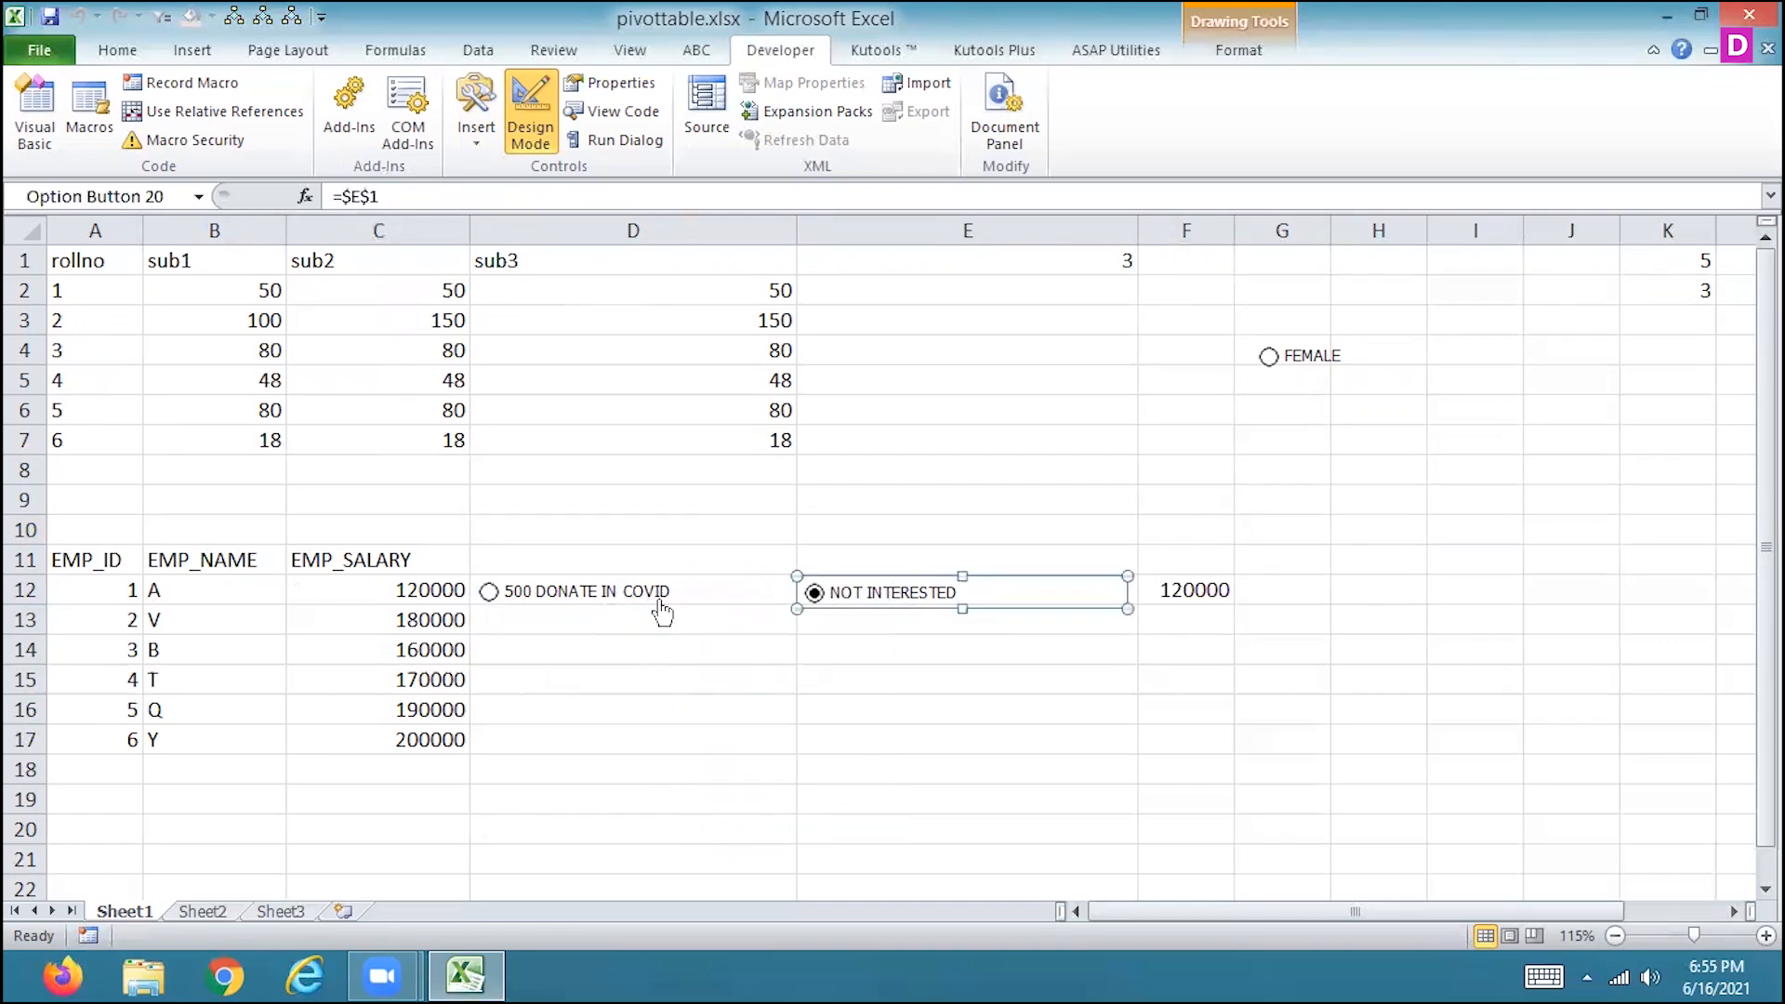
# Review the 500 DONATE IN COVID option button's format settings for colors and lines, size, protection, properties, alt text and control.
pyautogui.rightClick(662, 609)
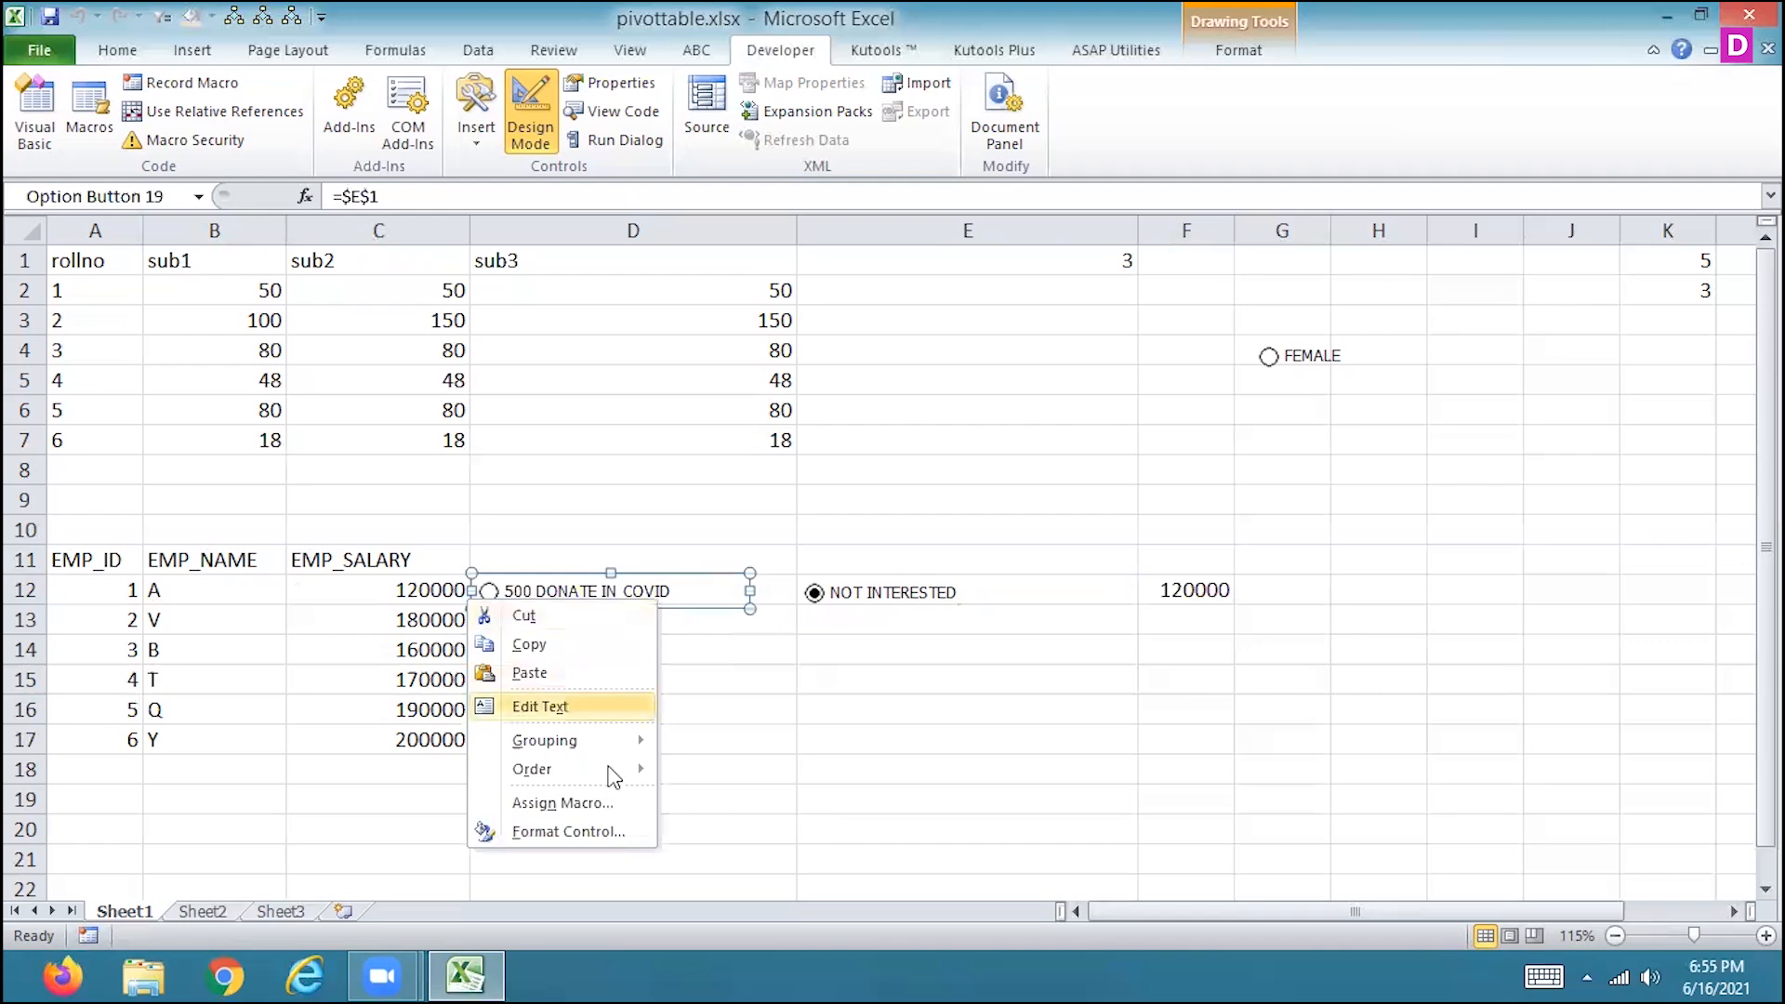
pyautogui.moveTo(613, 740)
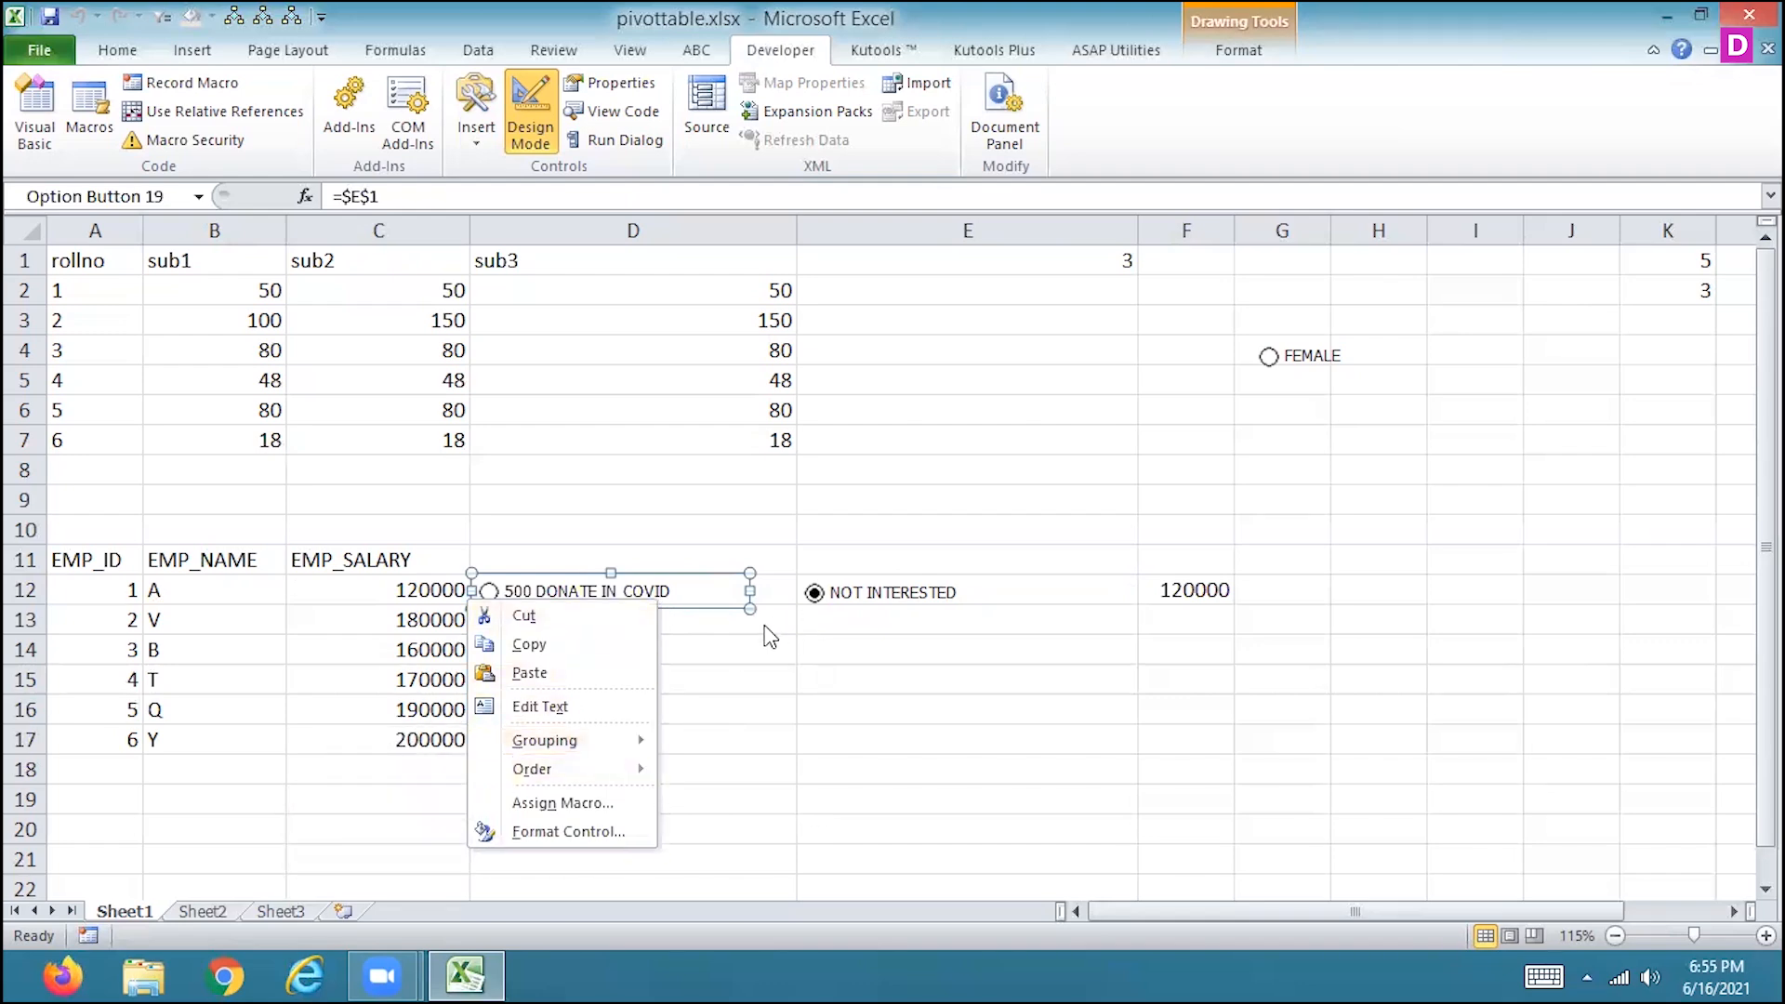
pyautogui.click(592, 830)
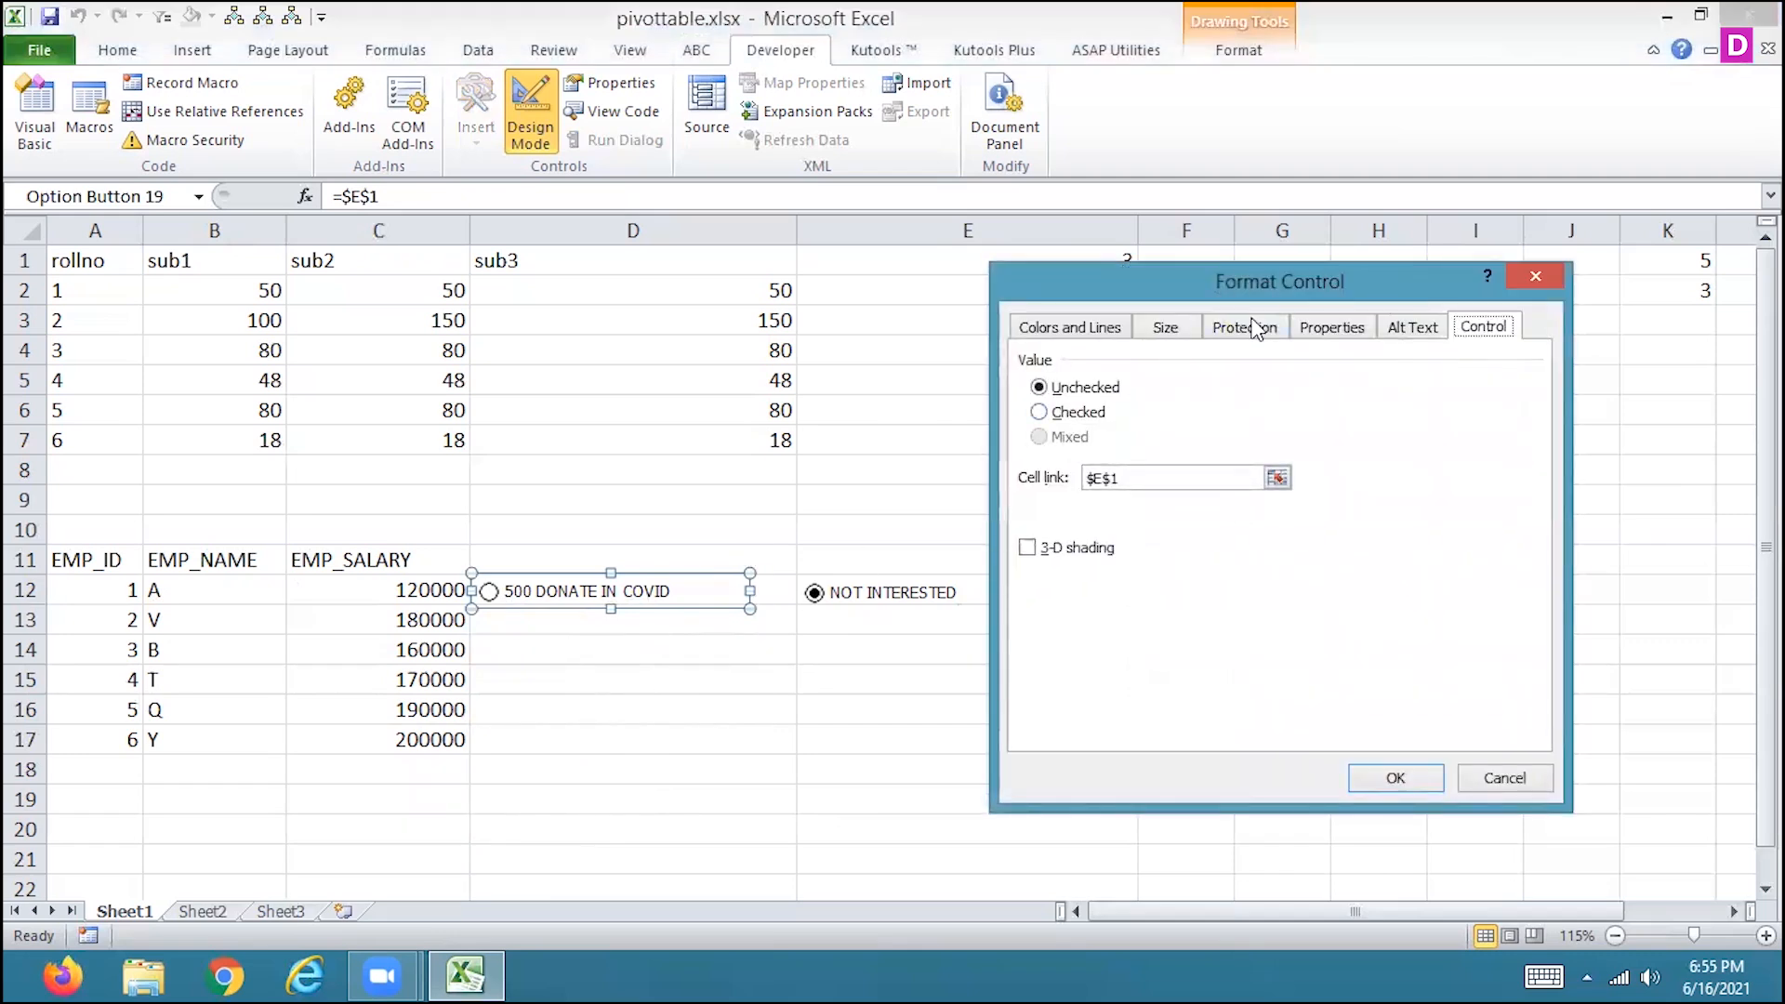
pyautogui.click(1254, 330)
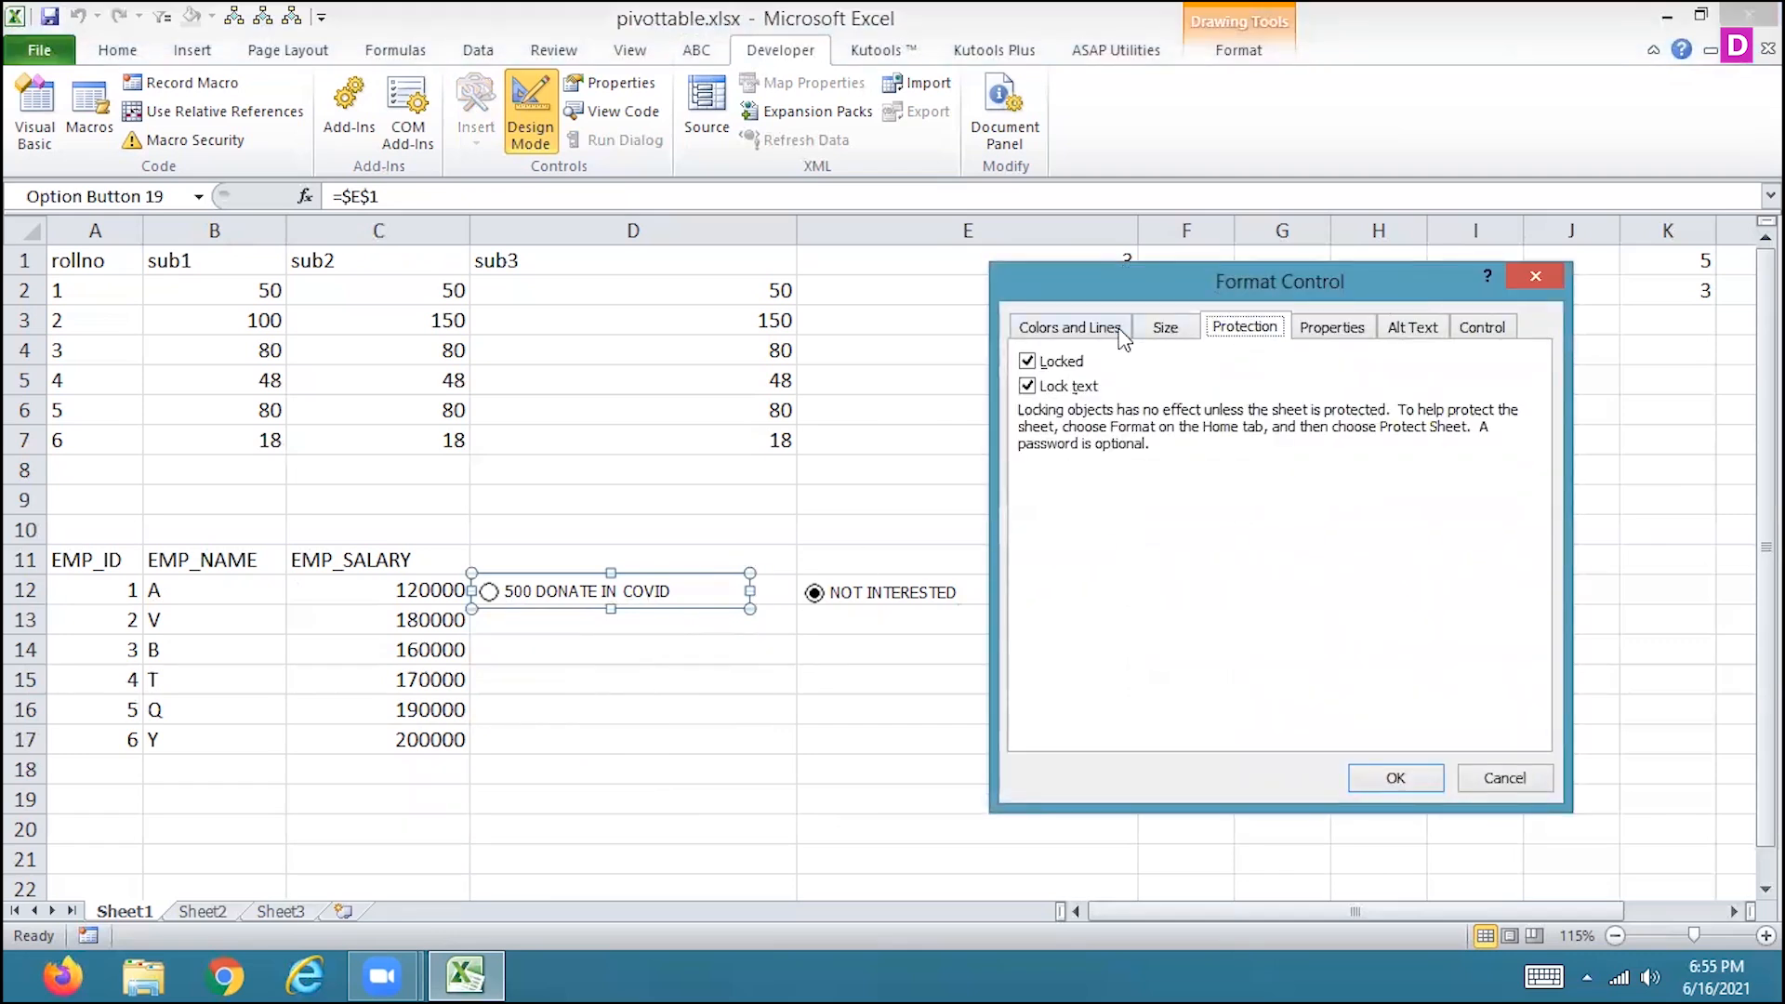
pyautogui.click(1117, 335)
pyautogui.click(1189, 340)
pyautogui.click(1250, 337)
pyautogui.click(1318, 335)
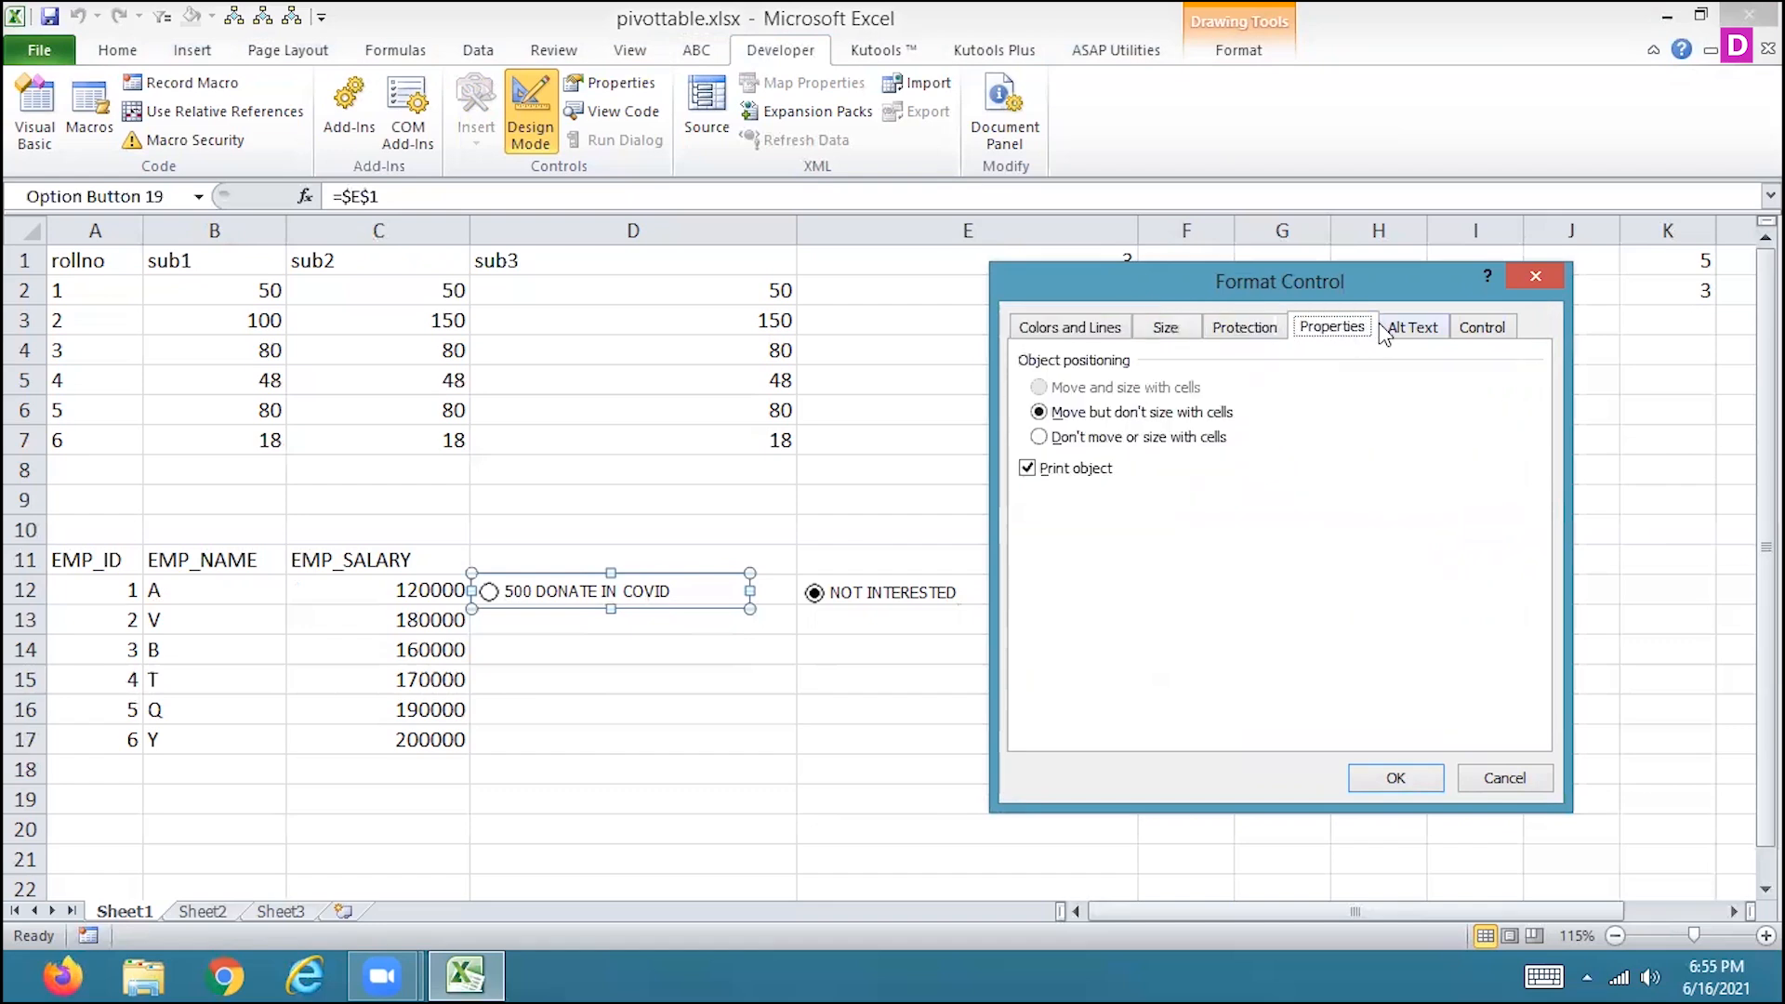
pyautogui.click(1427, 339)
pyautogui.click(1486, 331)
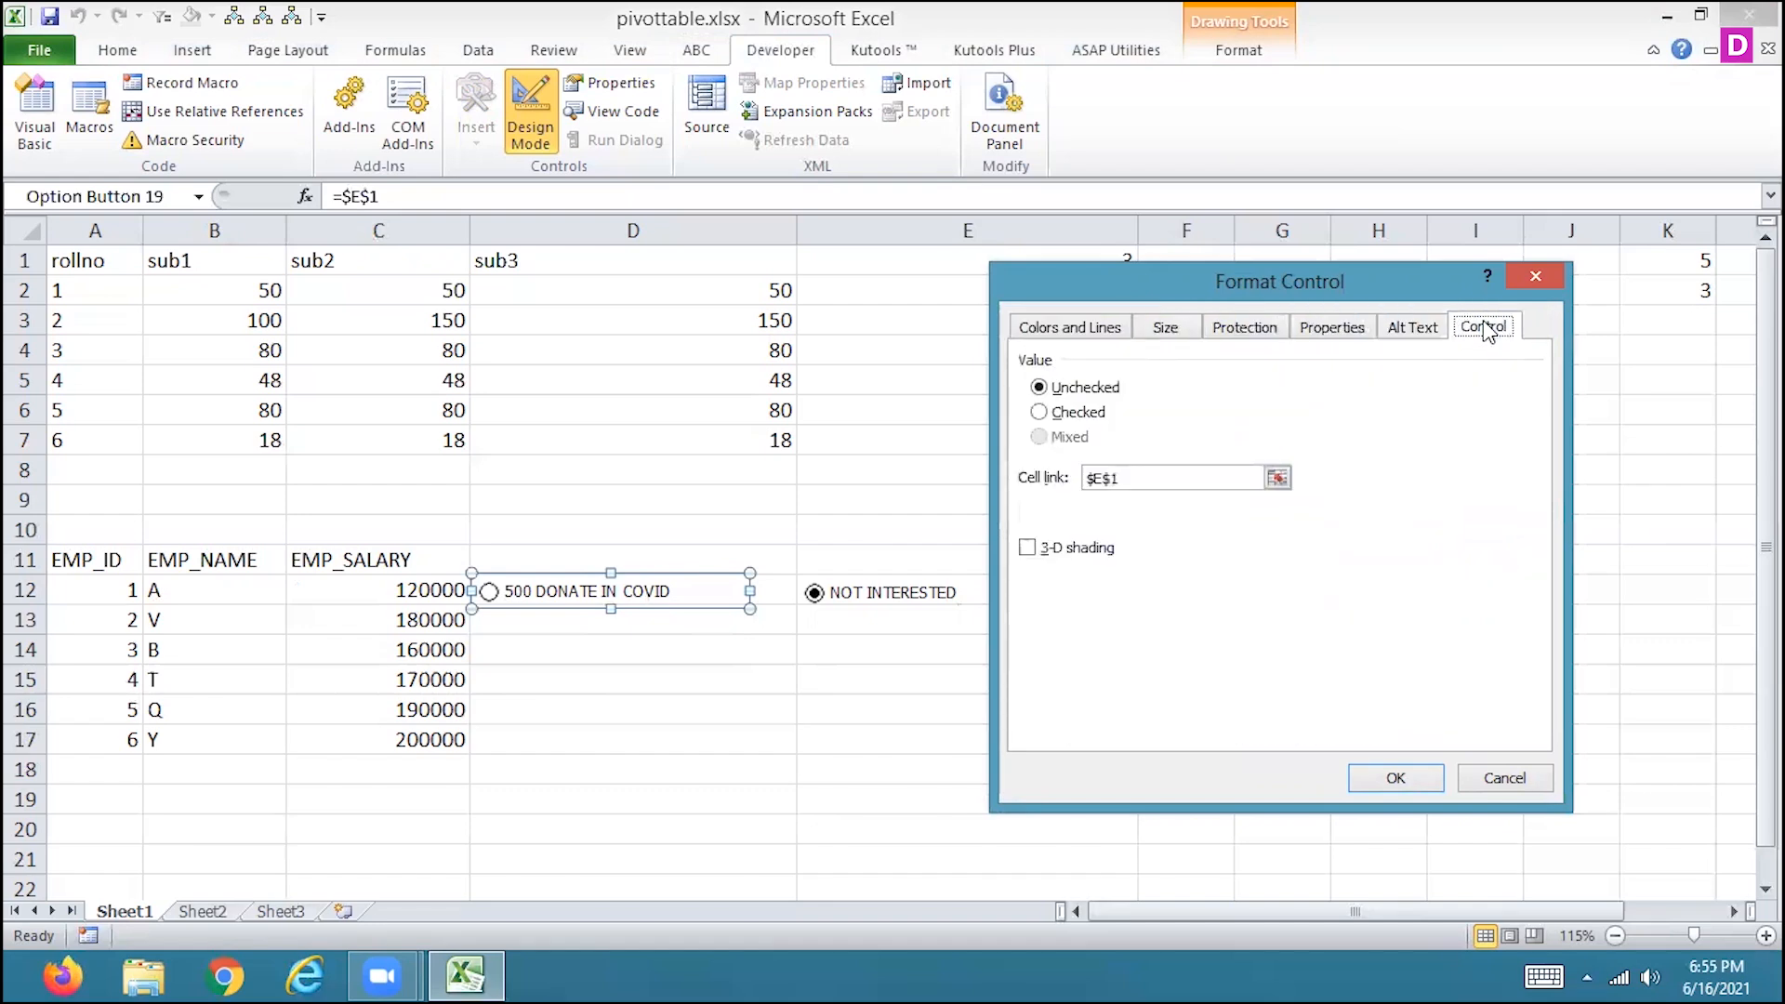
pyautogui.click(1404, 337)
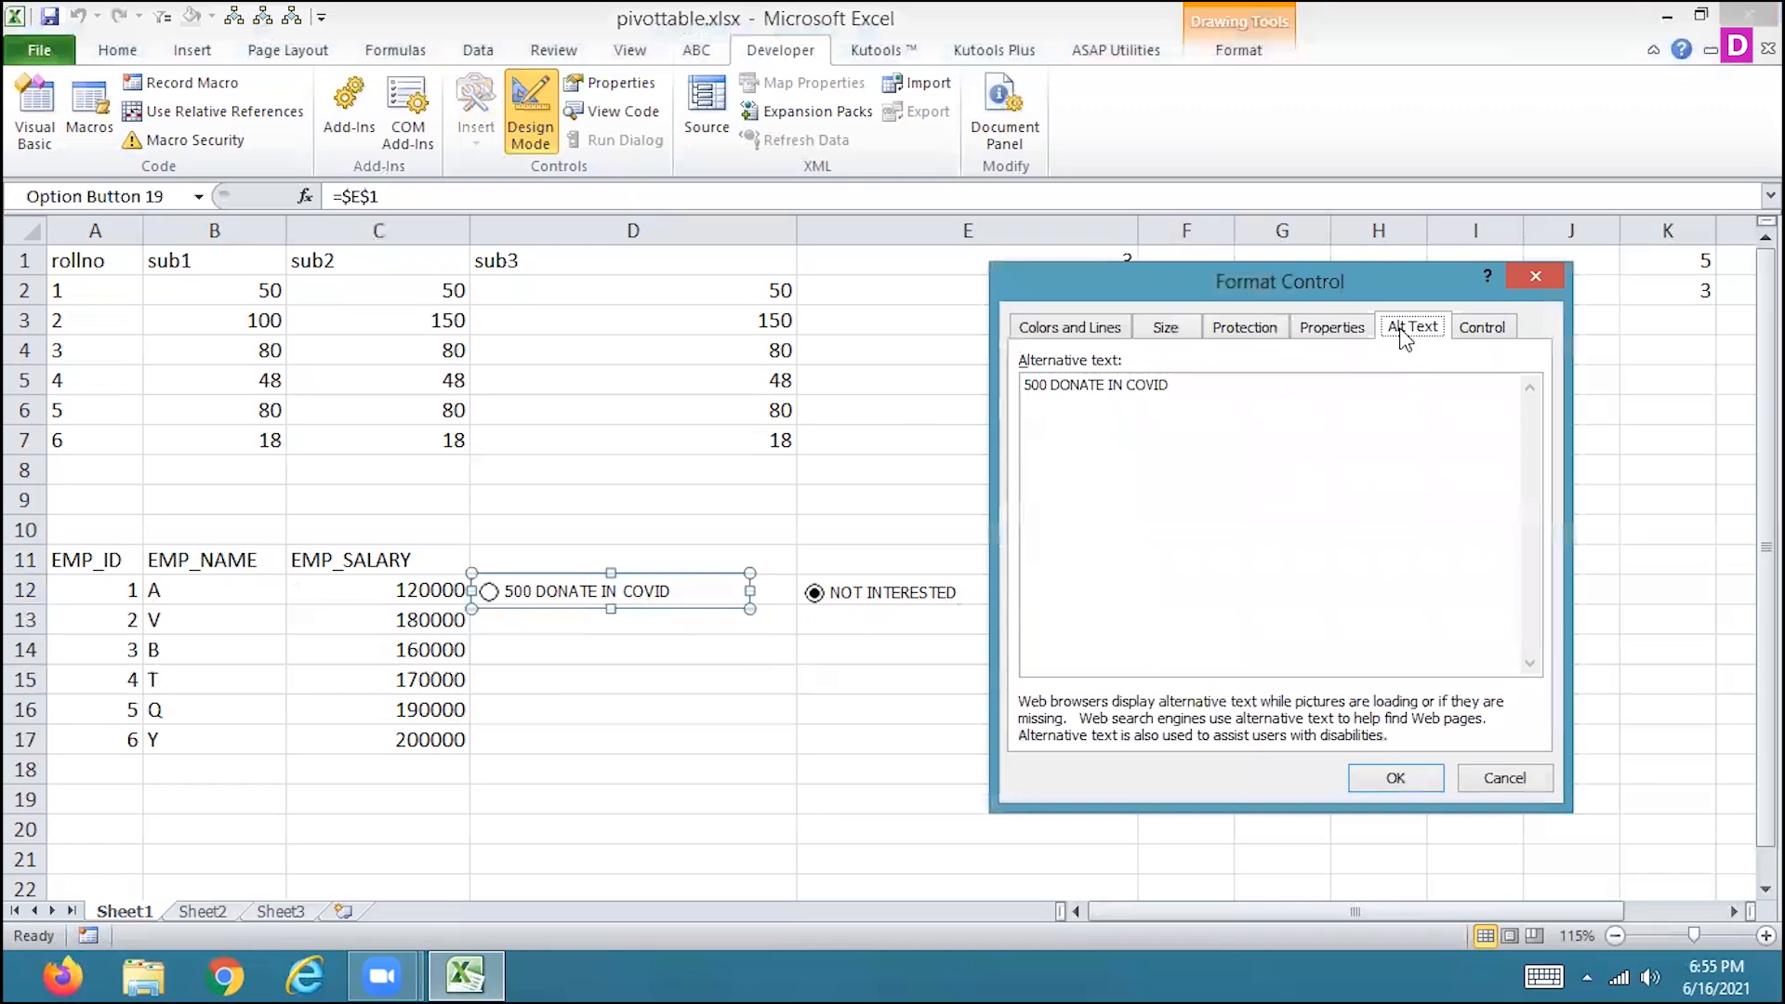
pyautogui.click(1473, 333)
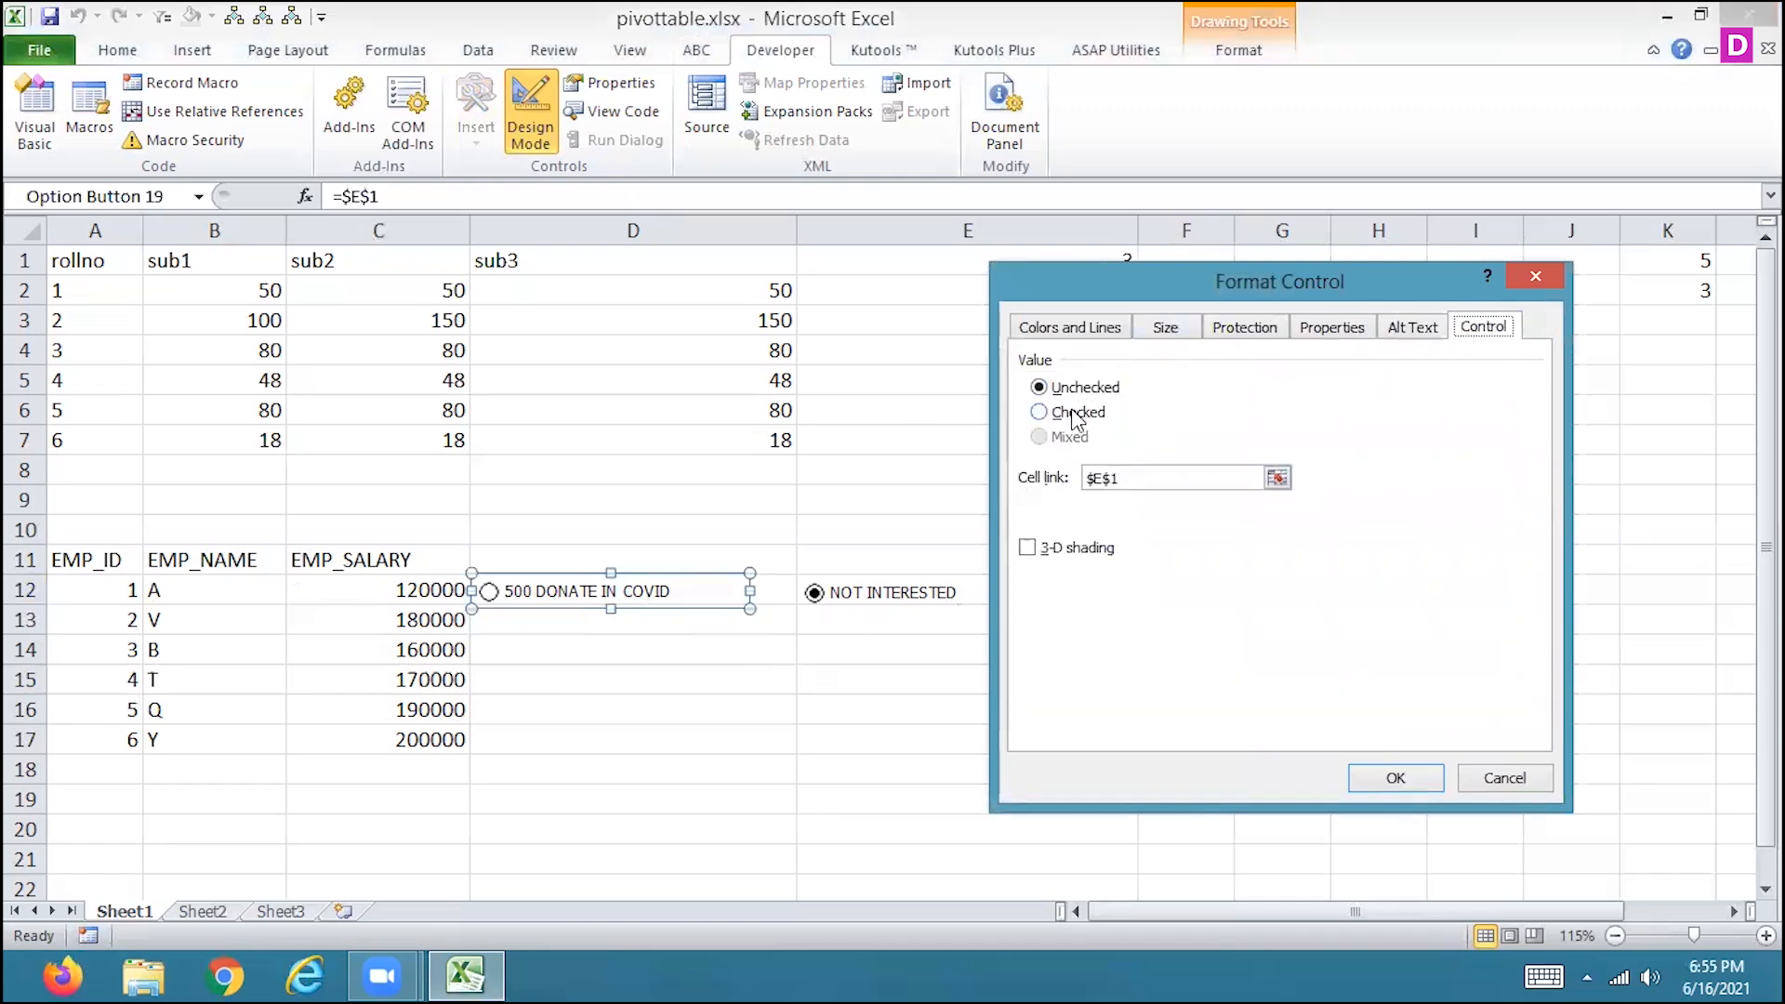
pyautogui.click(1084, 331)
pyautogui.click(1167, 332)
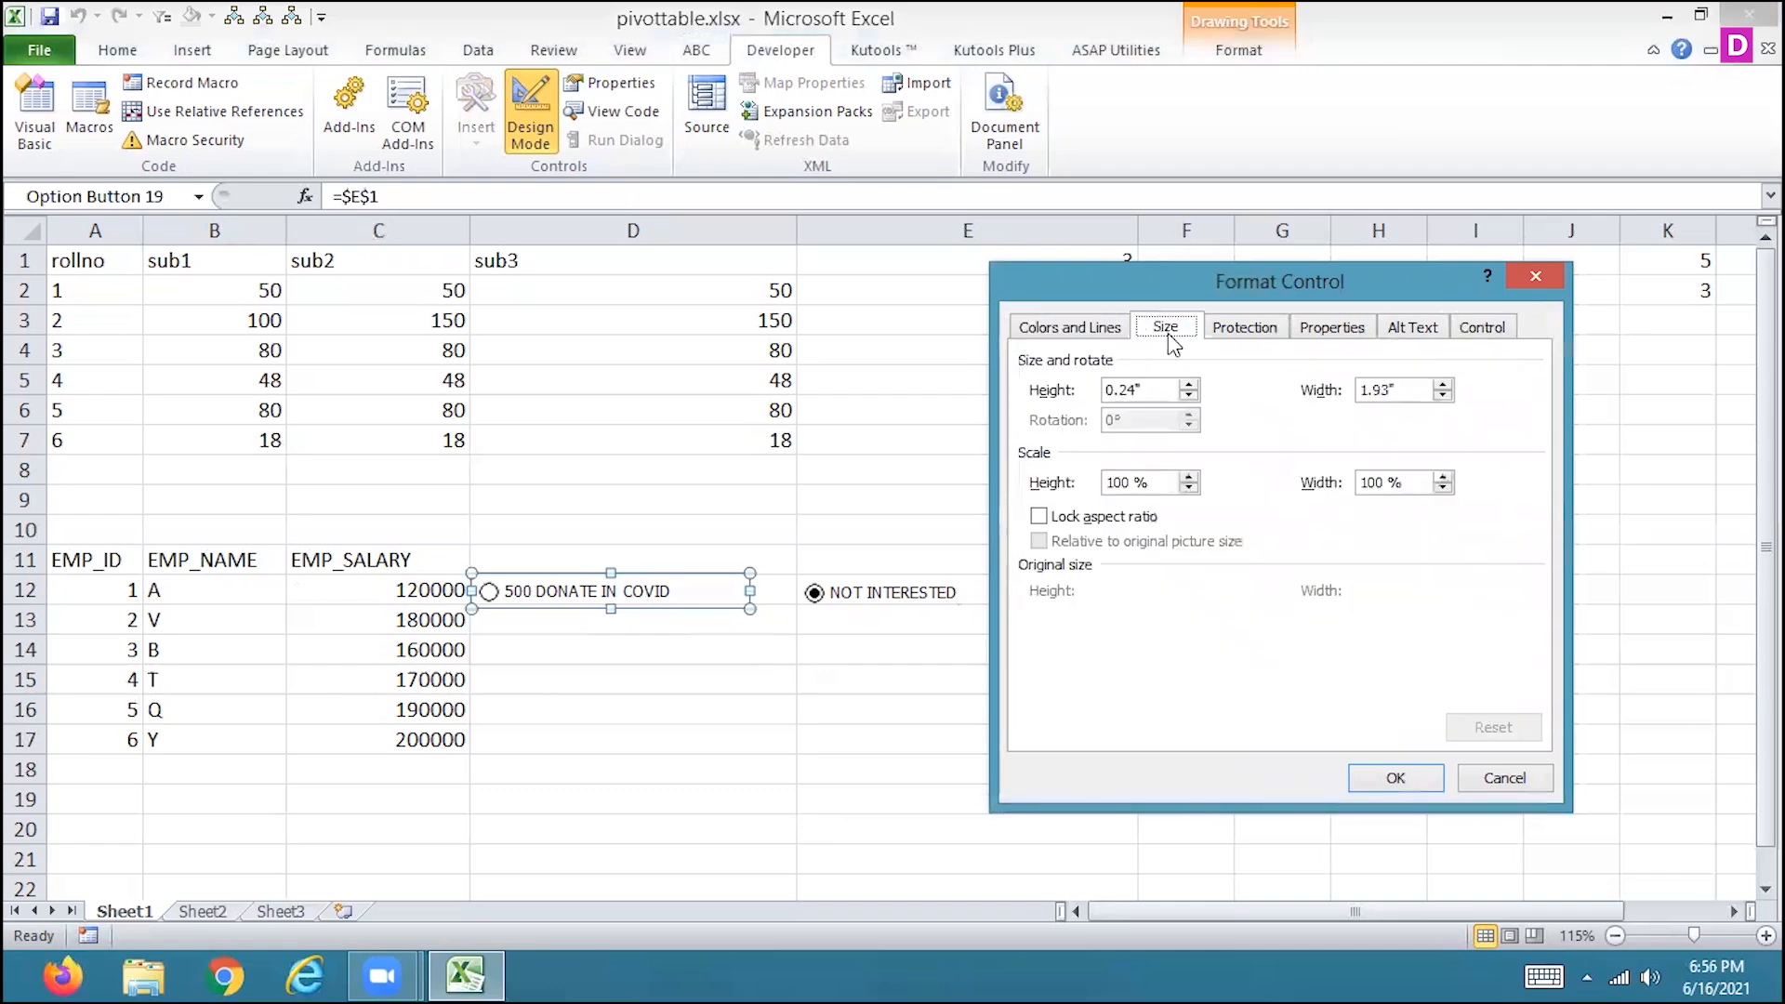
pyautogui.click(1243, 337)
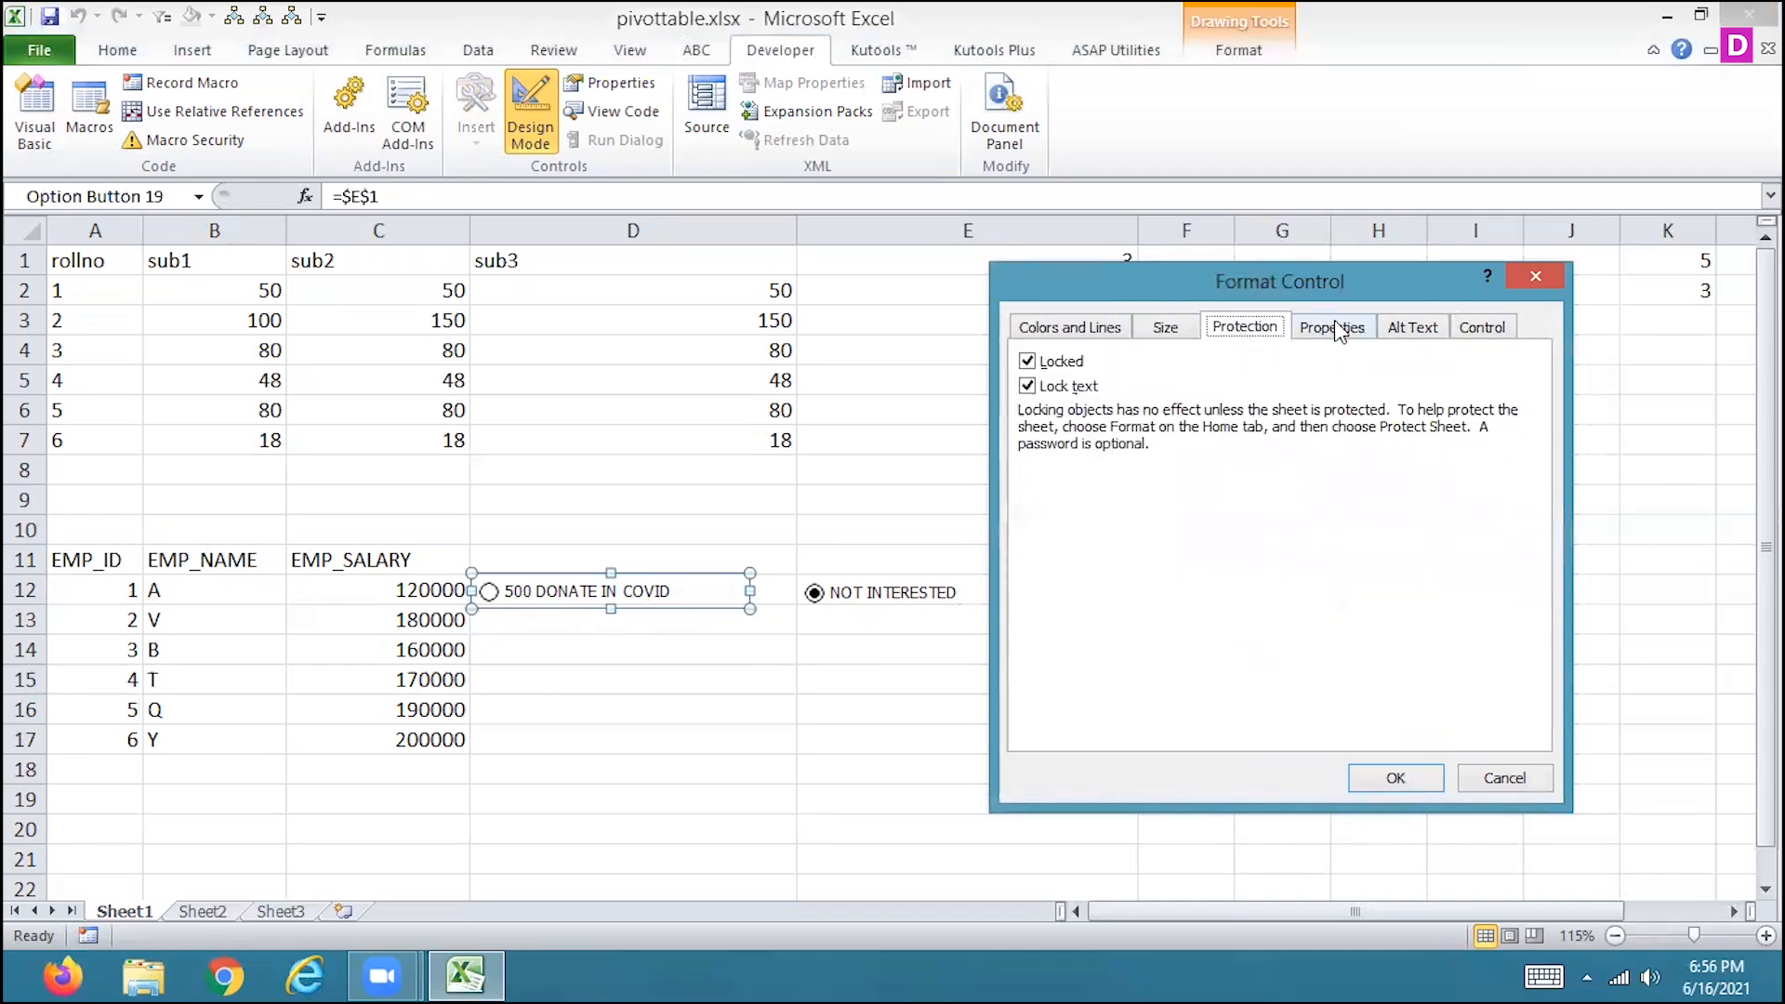
pyautogui.click(1337, 330)
pyautogui.click(1398, 331)
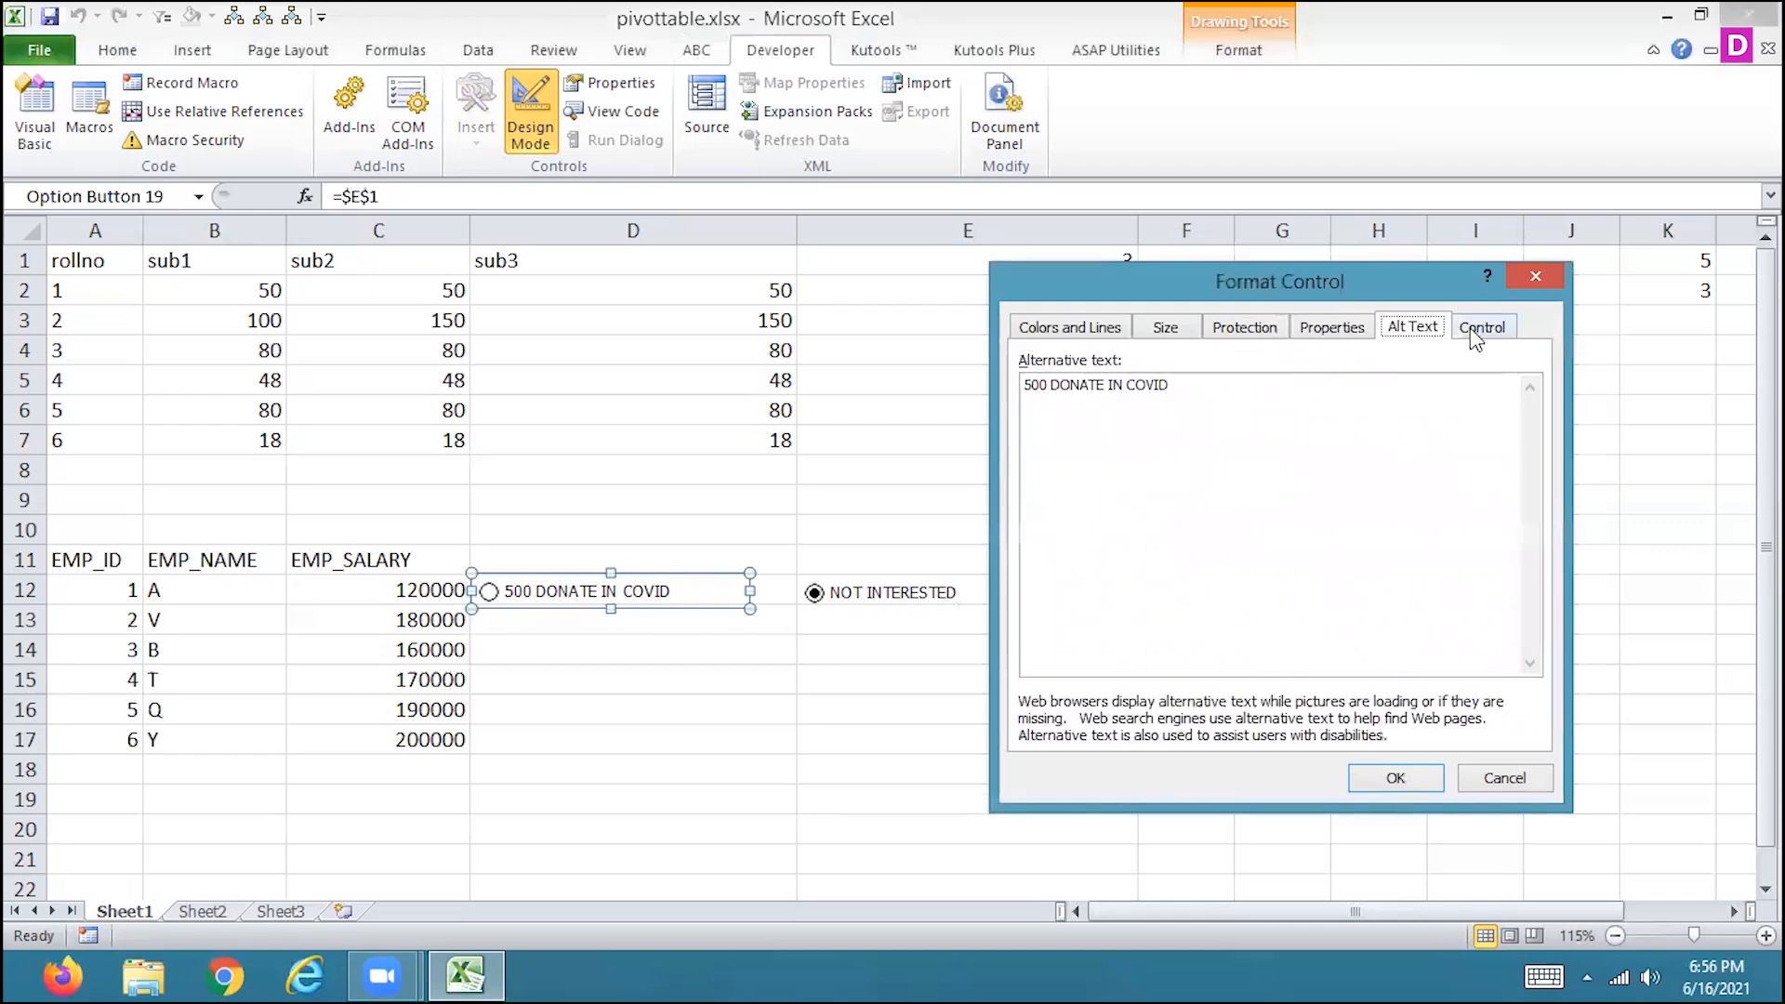
pyautogui.click(1482, 328)
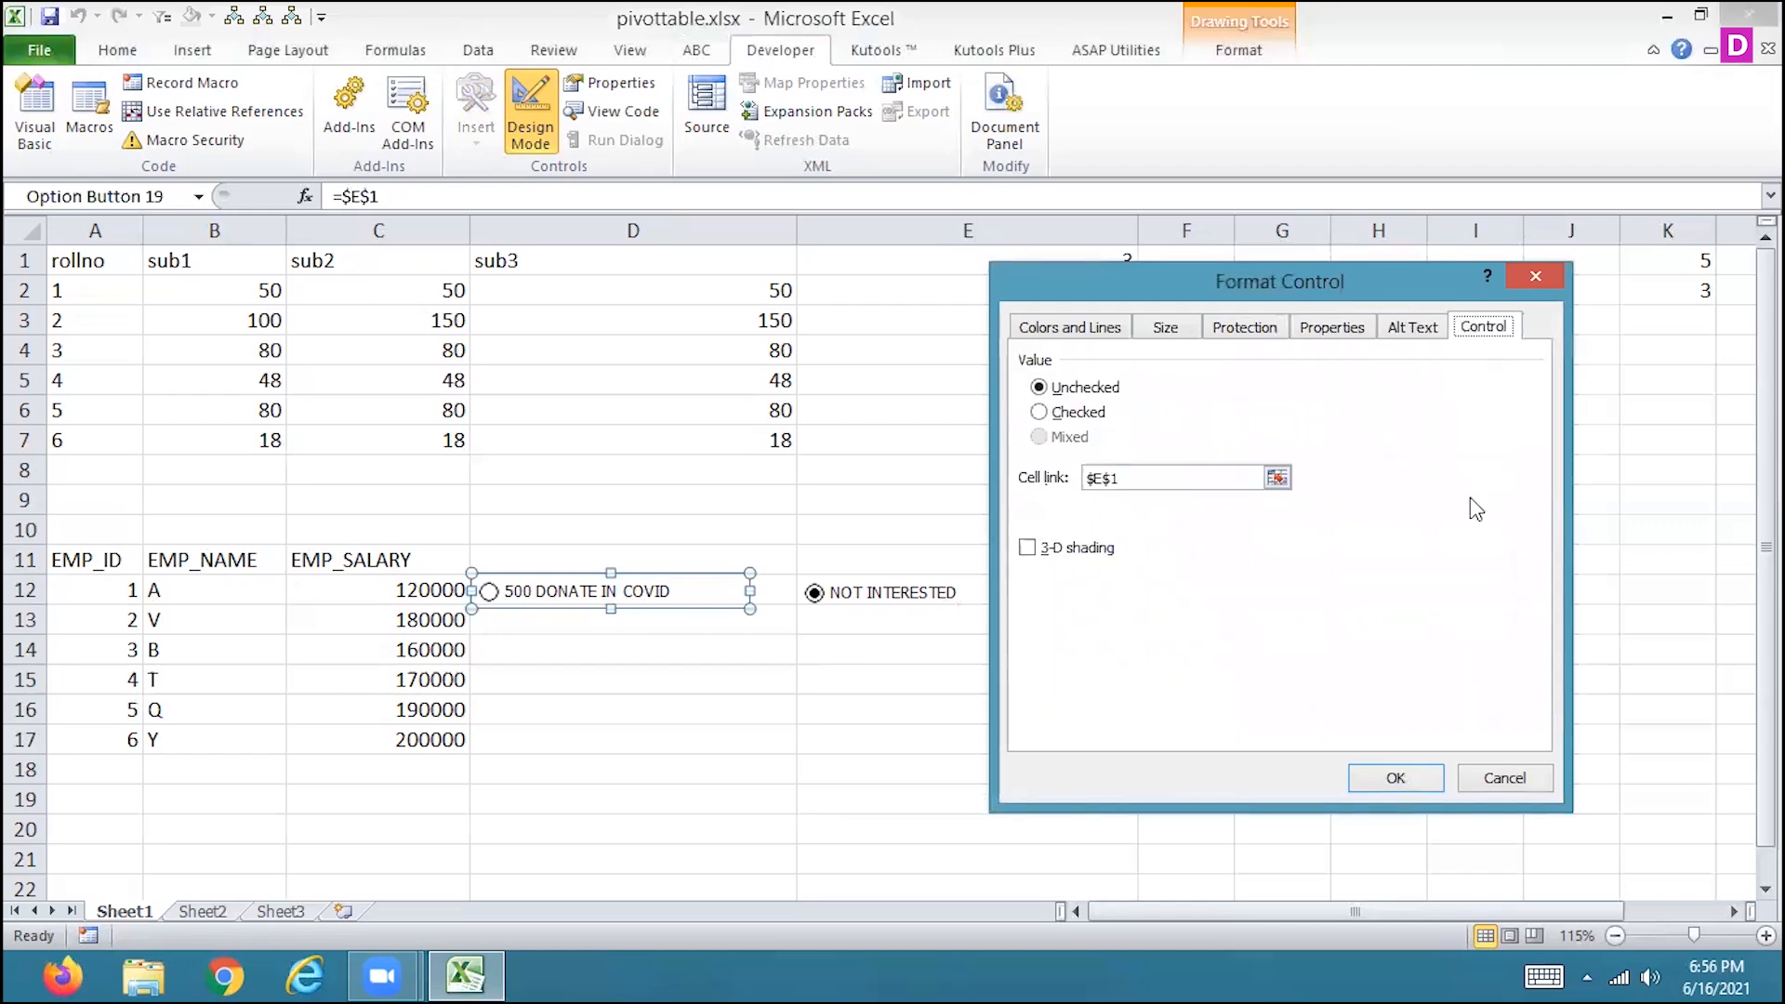
# Close the format settings unchanged and group the 500 DONATE IN COVID and NOT INTERESTED option buttons.
pyautogui.click(1506, 779)
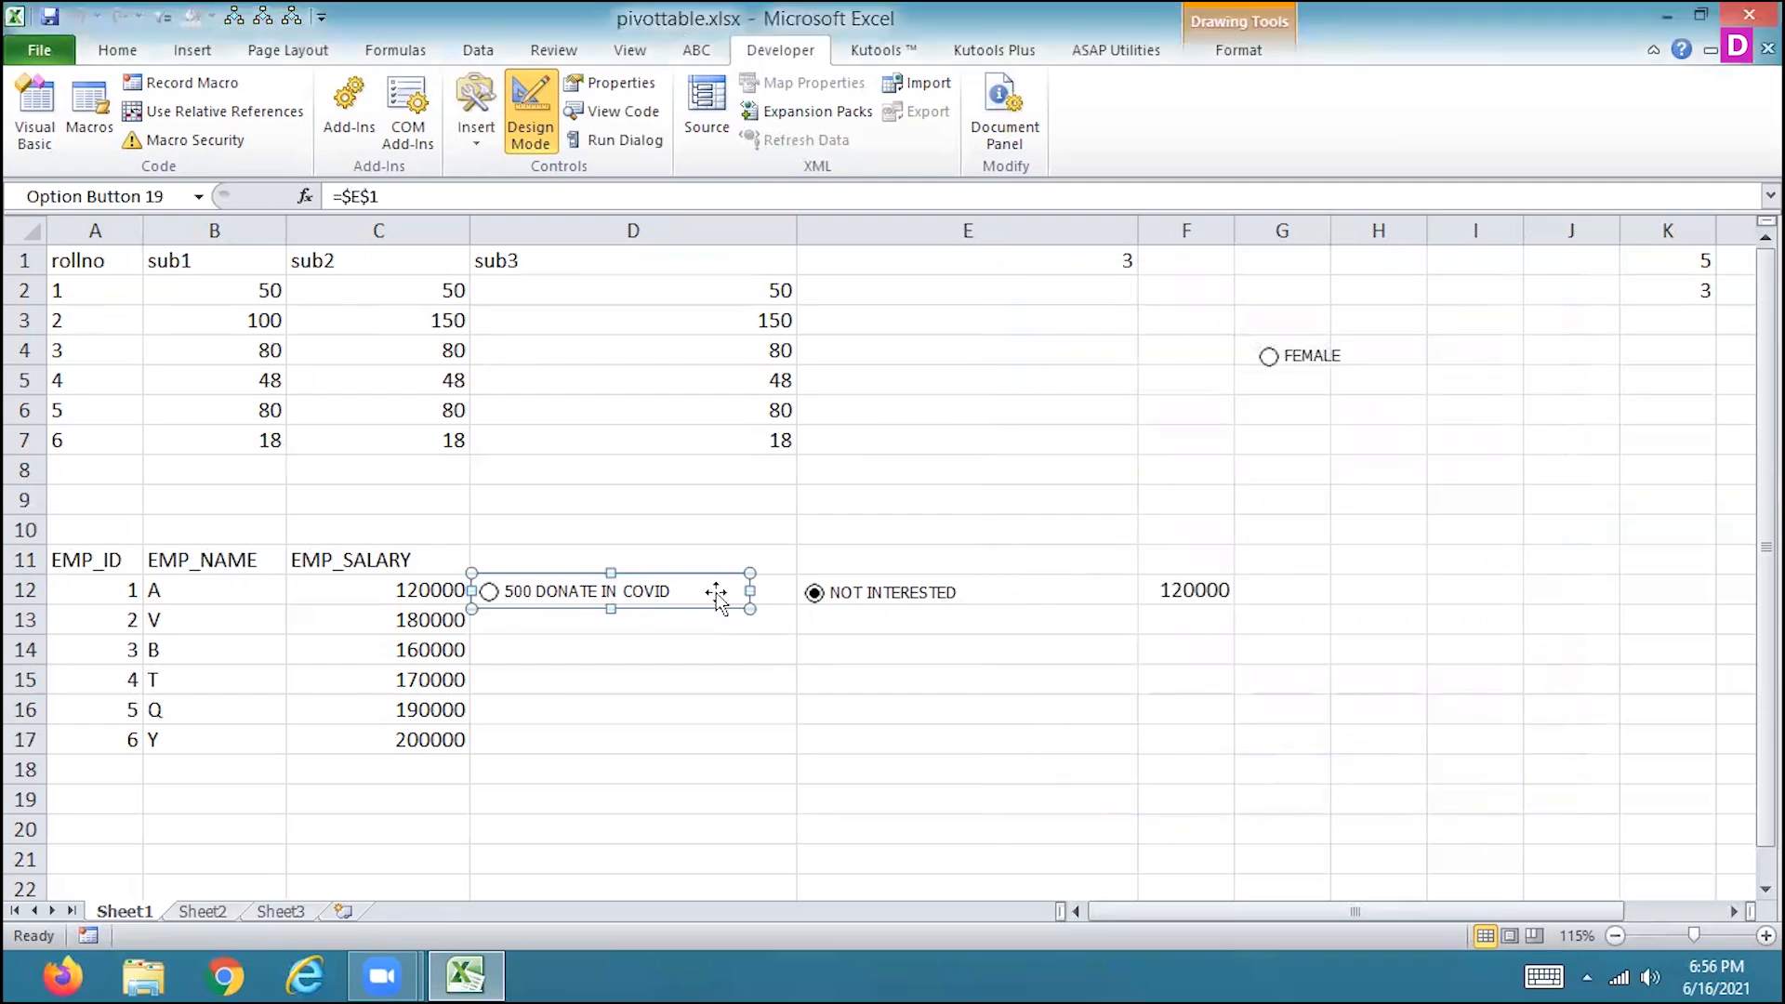
pyautogui.click(695, 619)
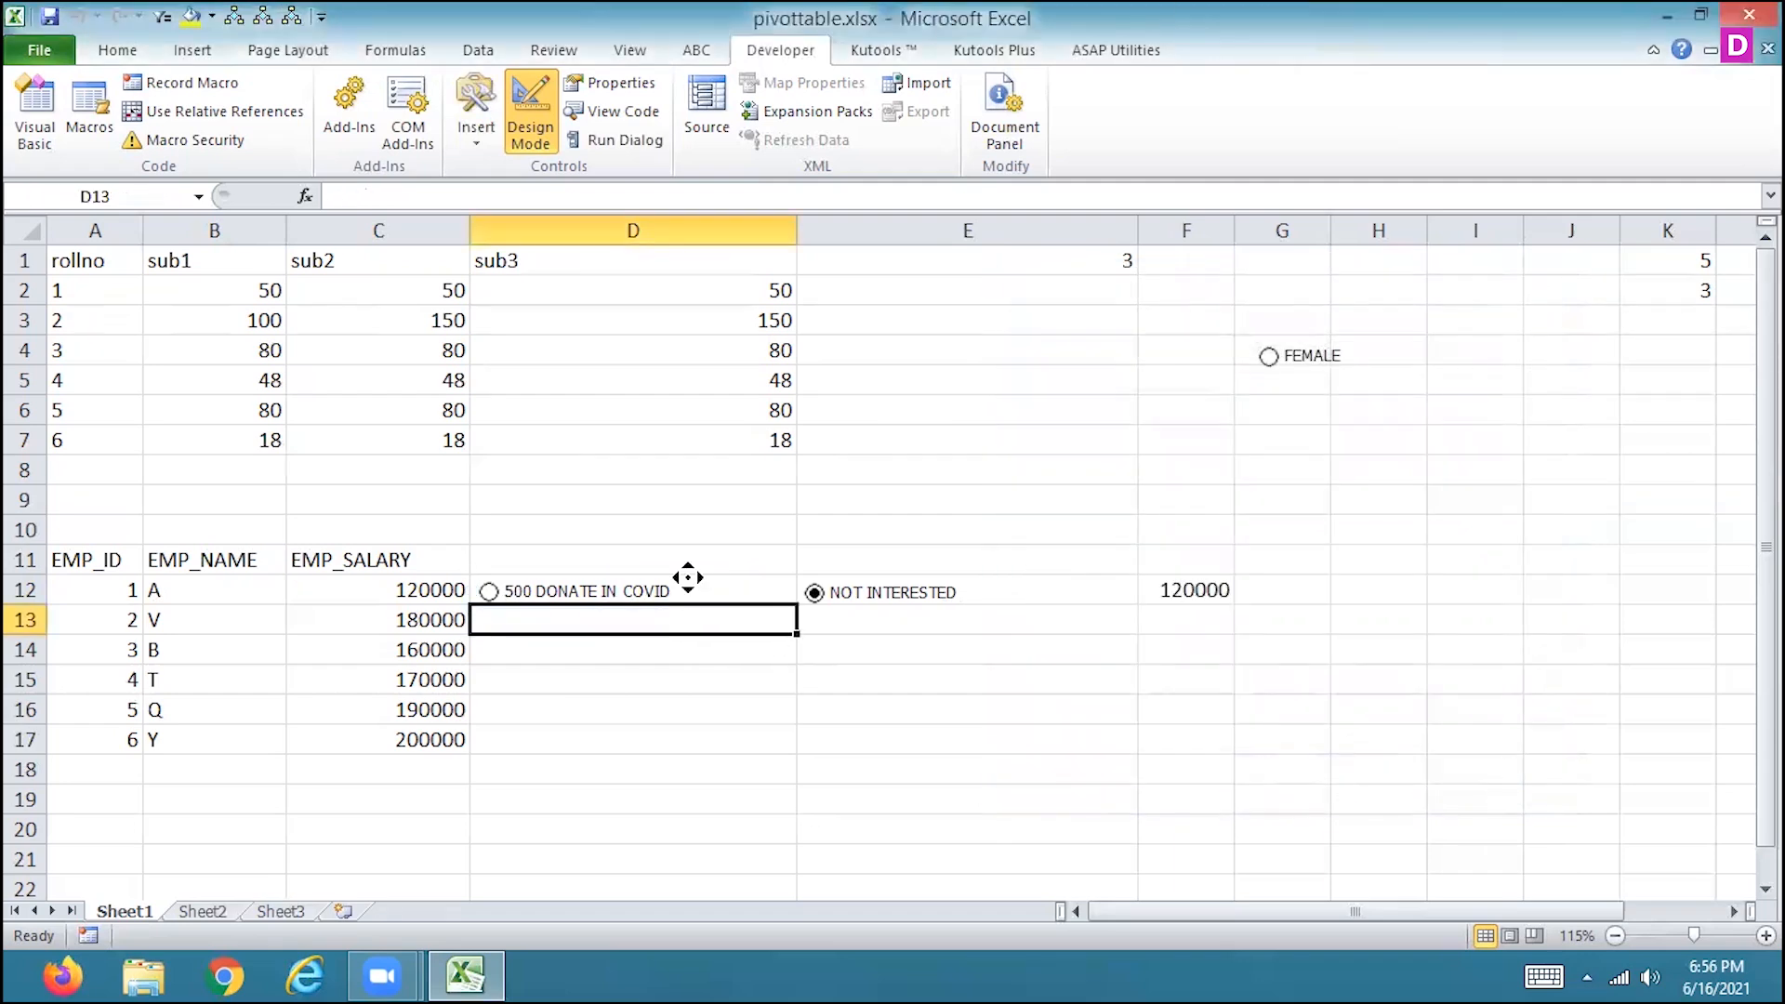
pyautogui.scroll(-2, 688, 577)
pyautogui.hscroll(1, 685, 557)
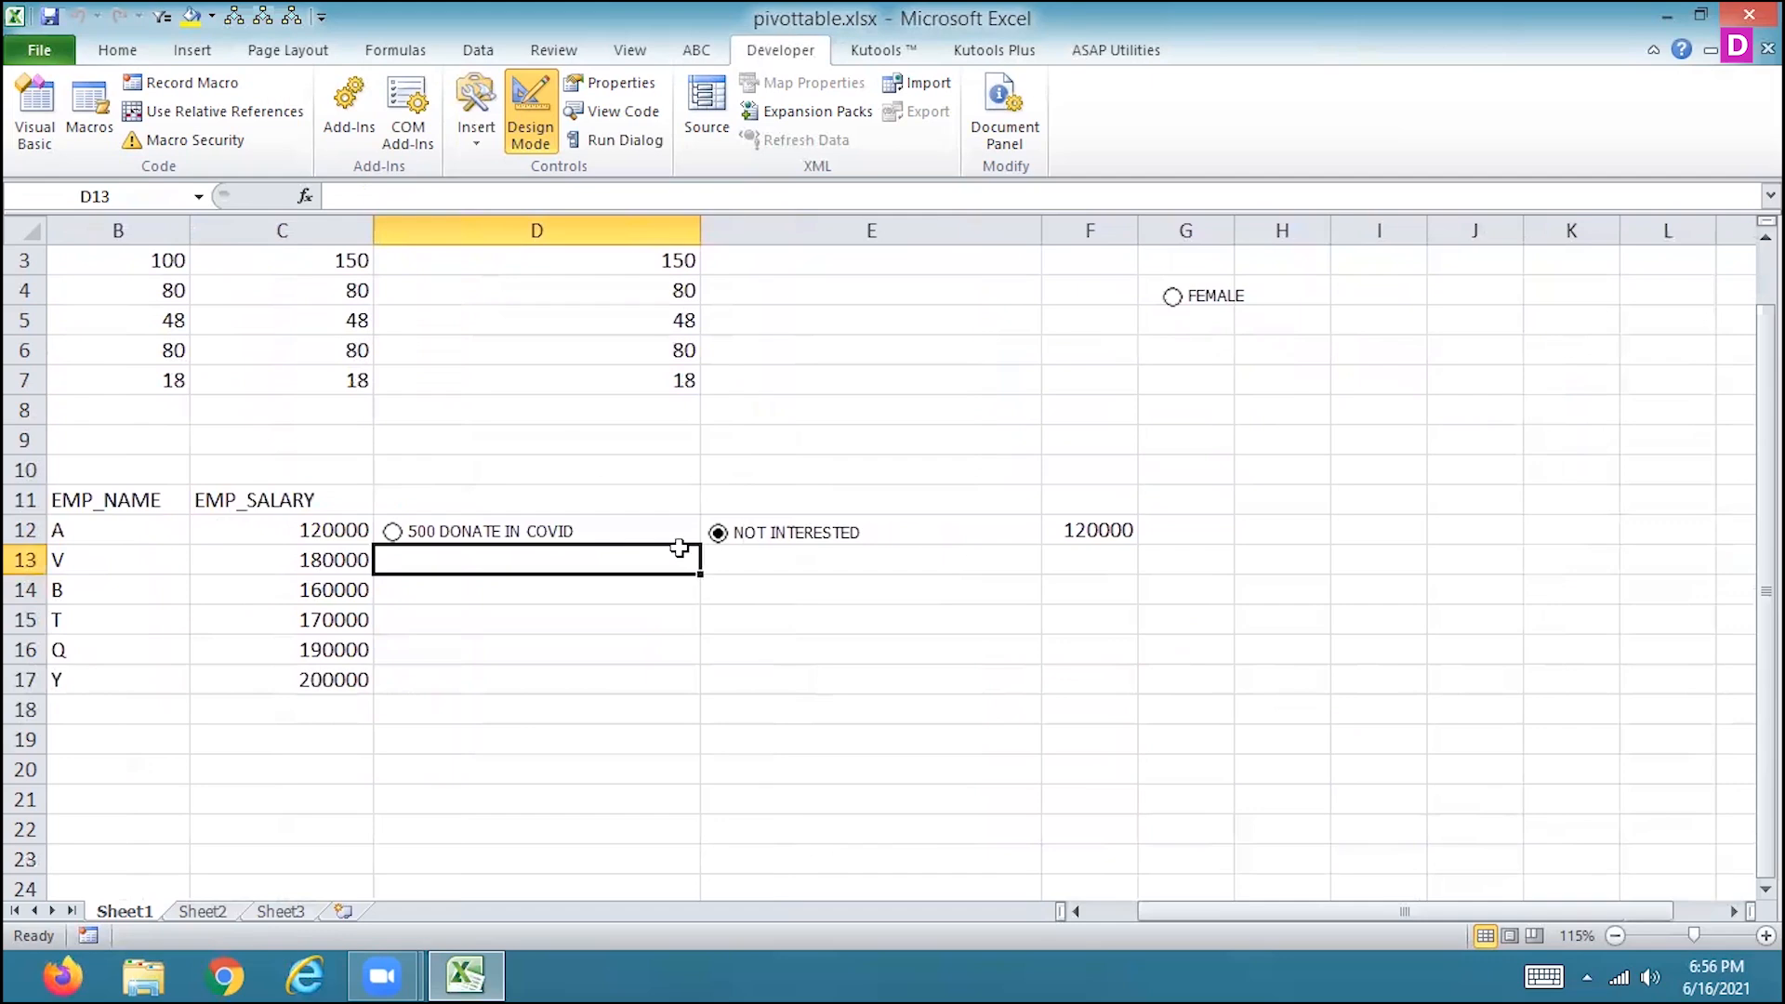
pyautogui.moveTo(1155, 908); pyautogui.dragTo(1103, 907)
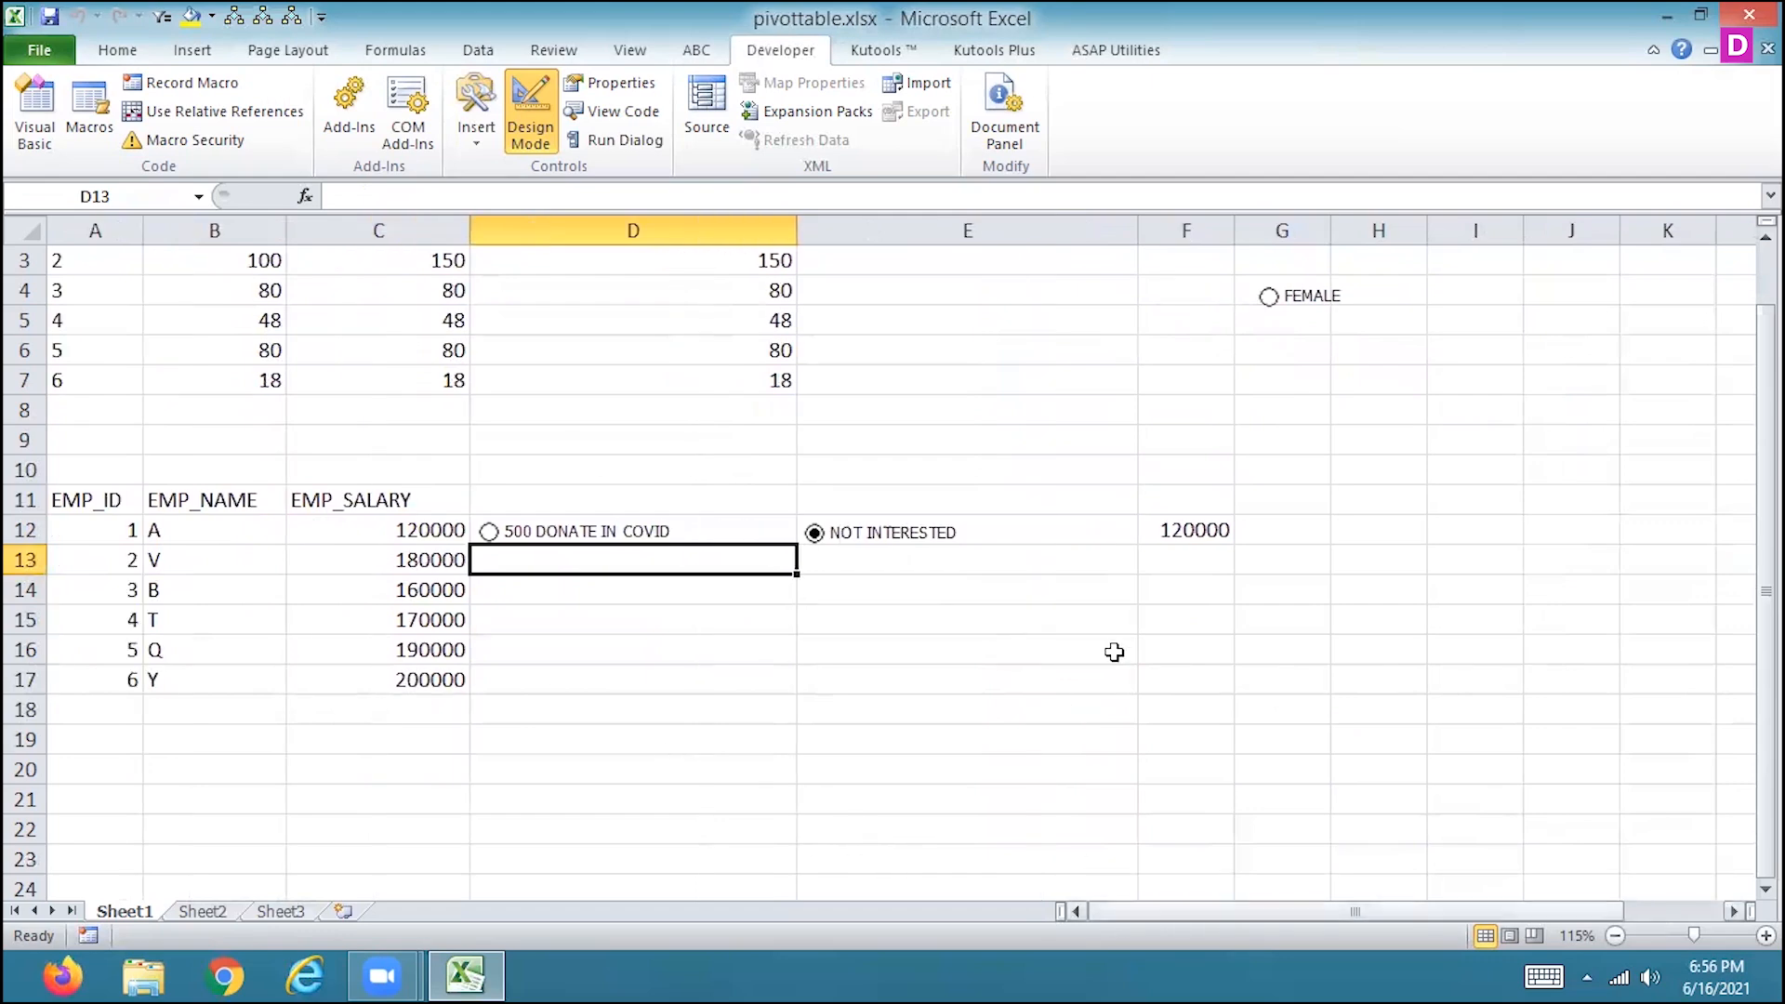
pyautogui.rightClick(665, 537)
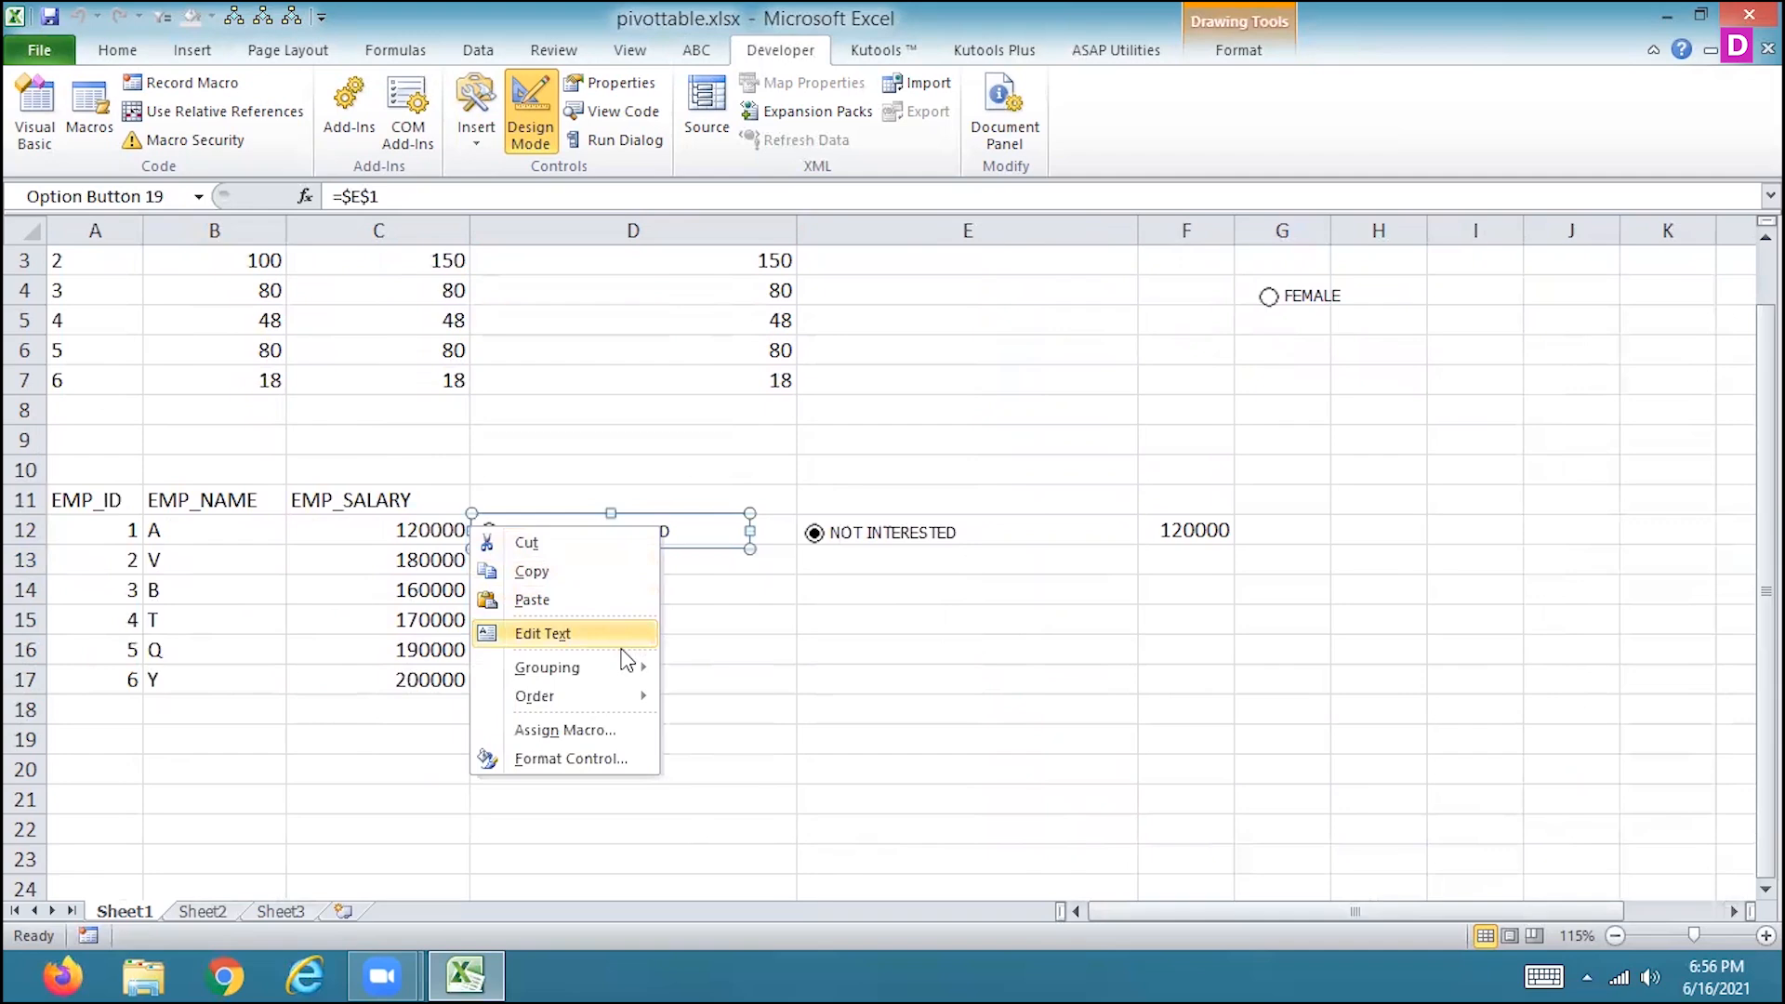
pyautogui.moveTo(628, 675)
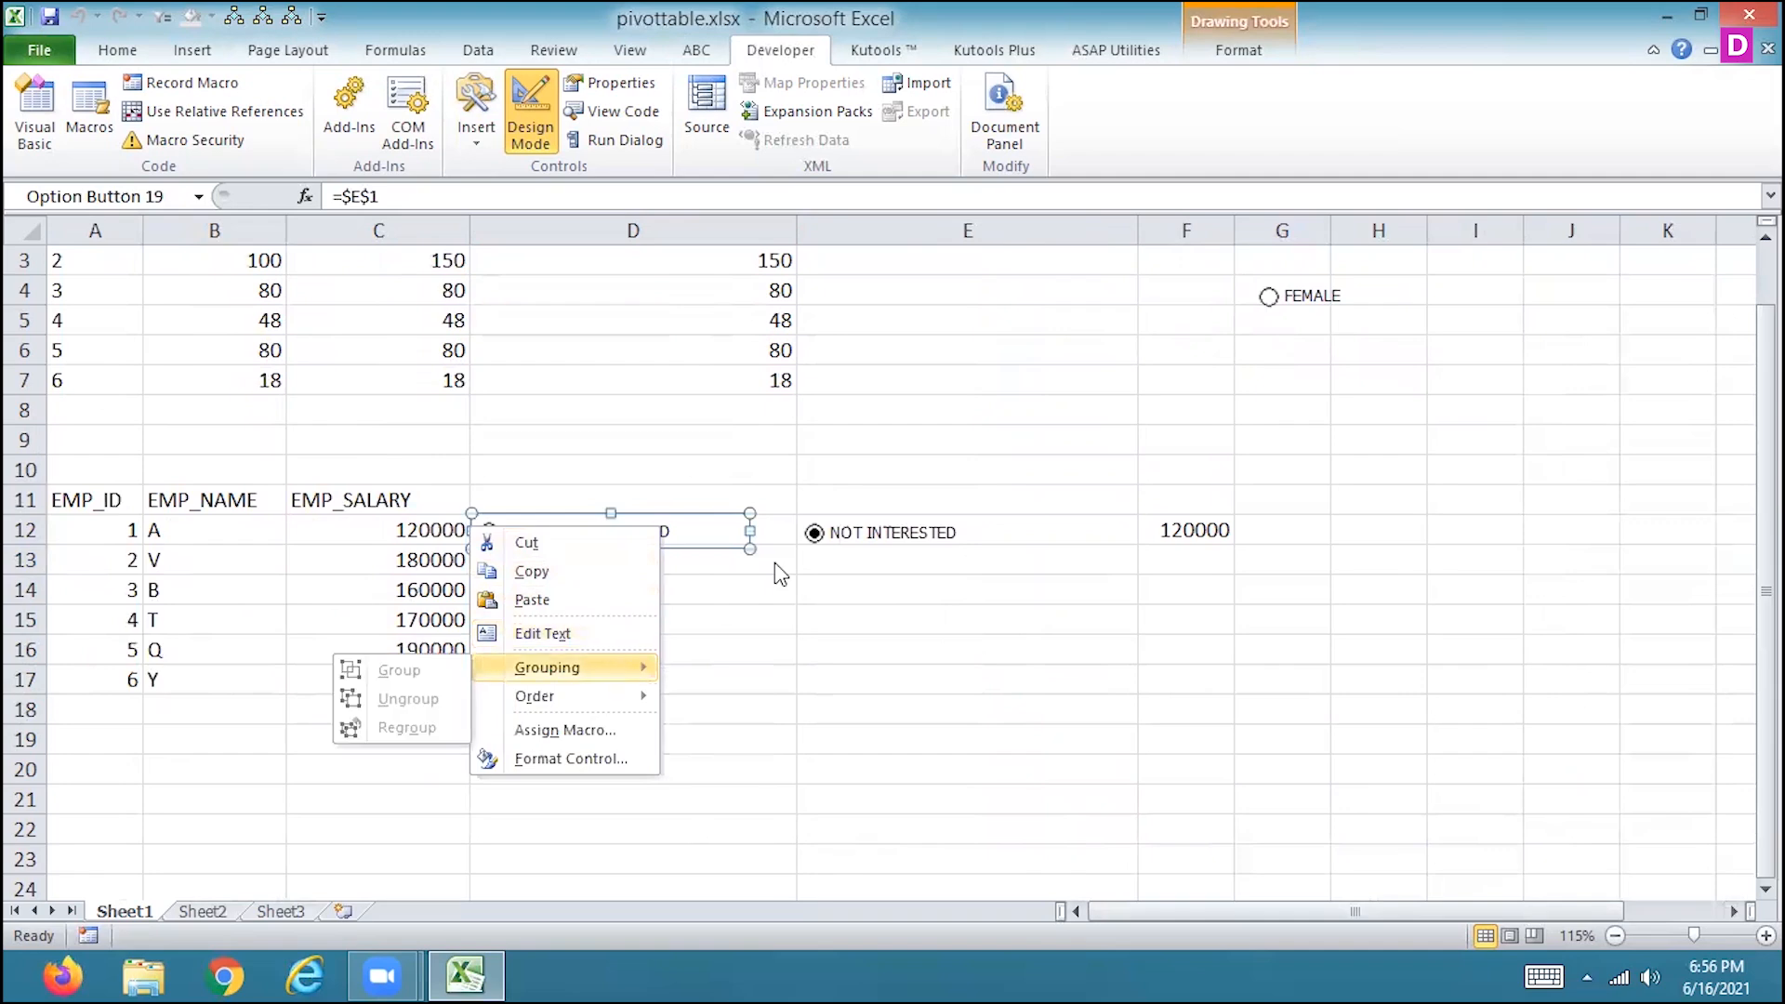
pyautogui.click(849, 522)
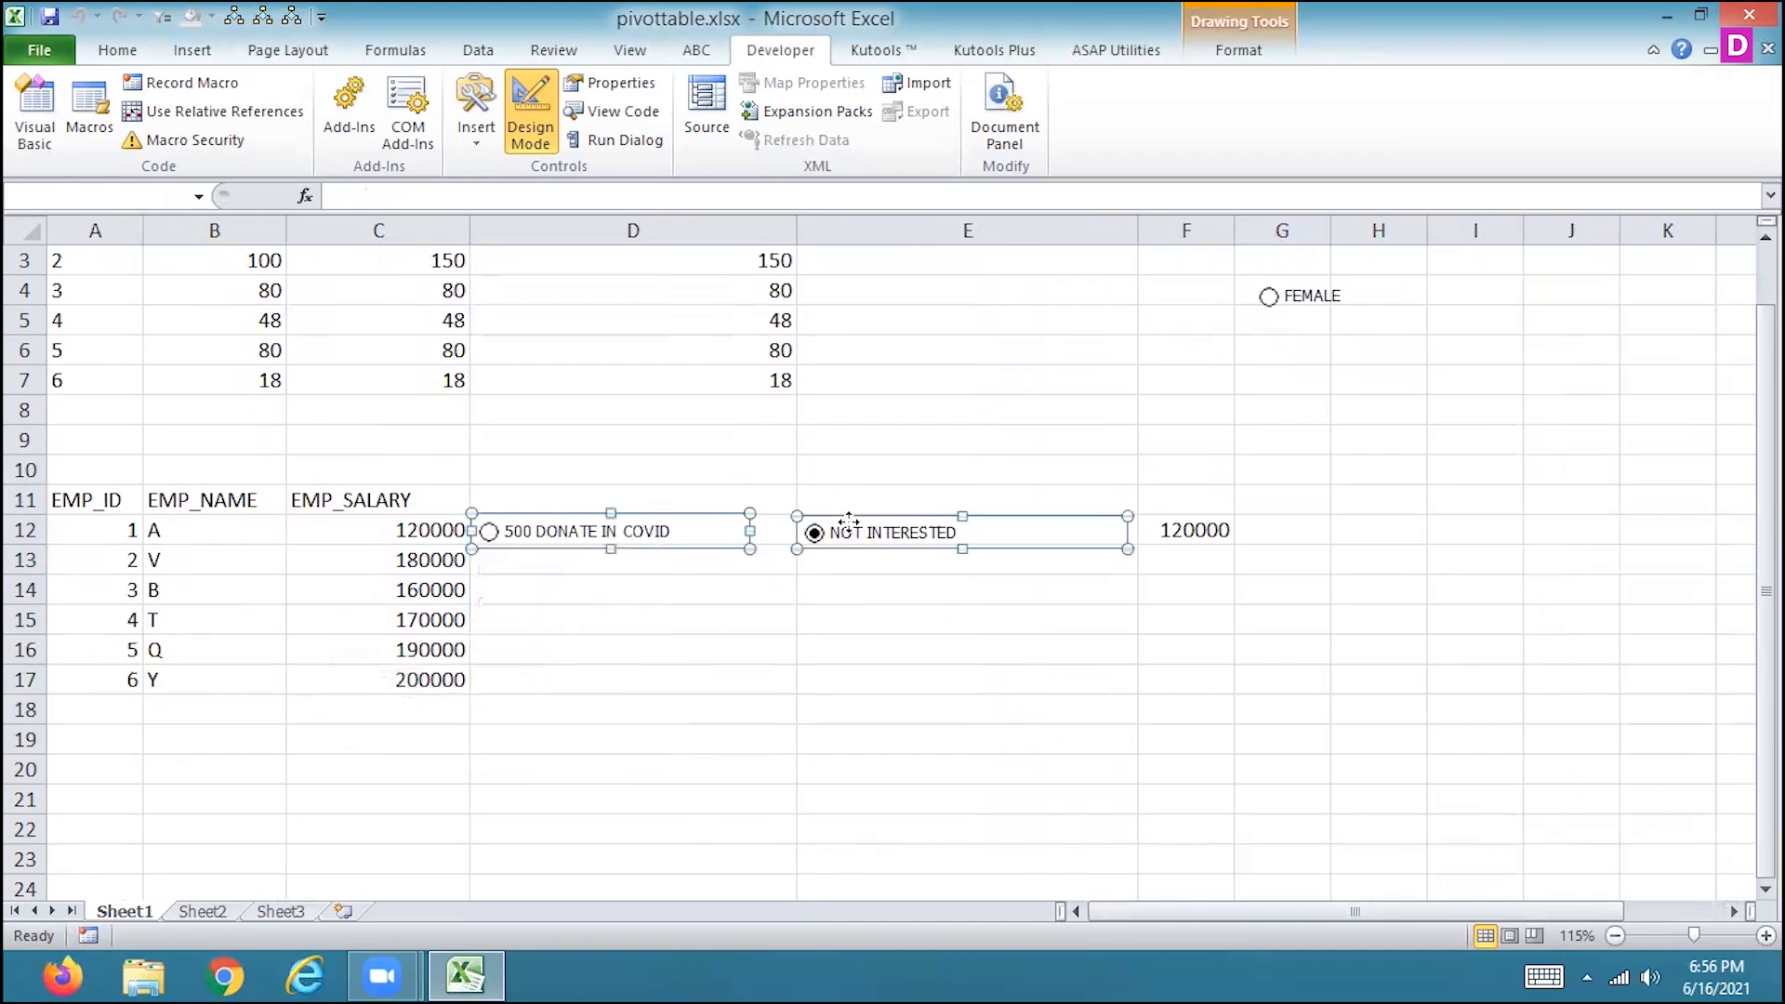
pyautogui.rightClick(853, 530)
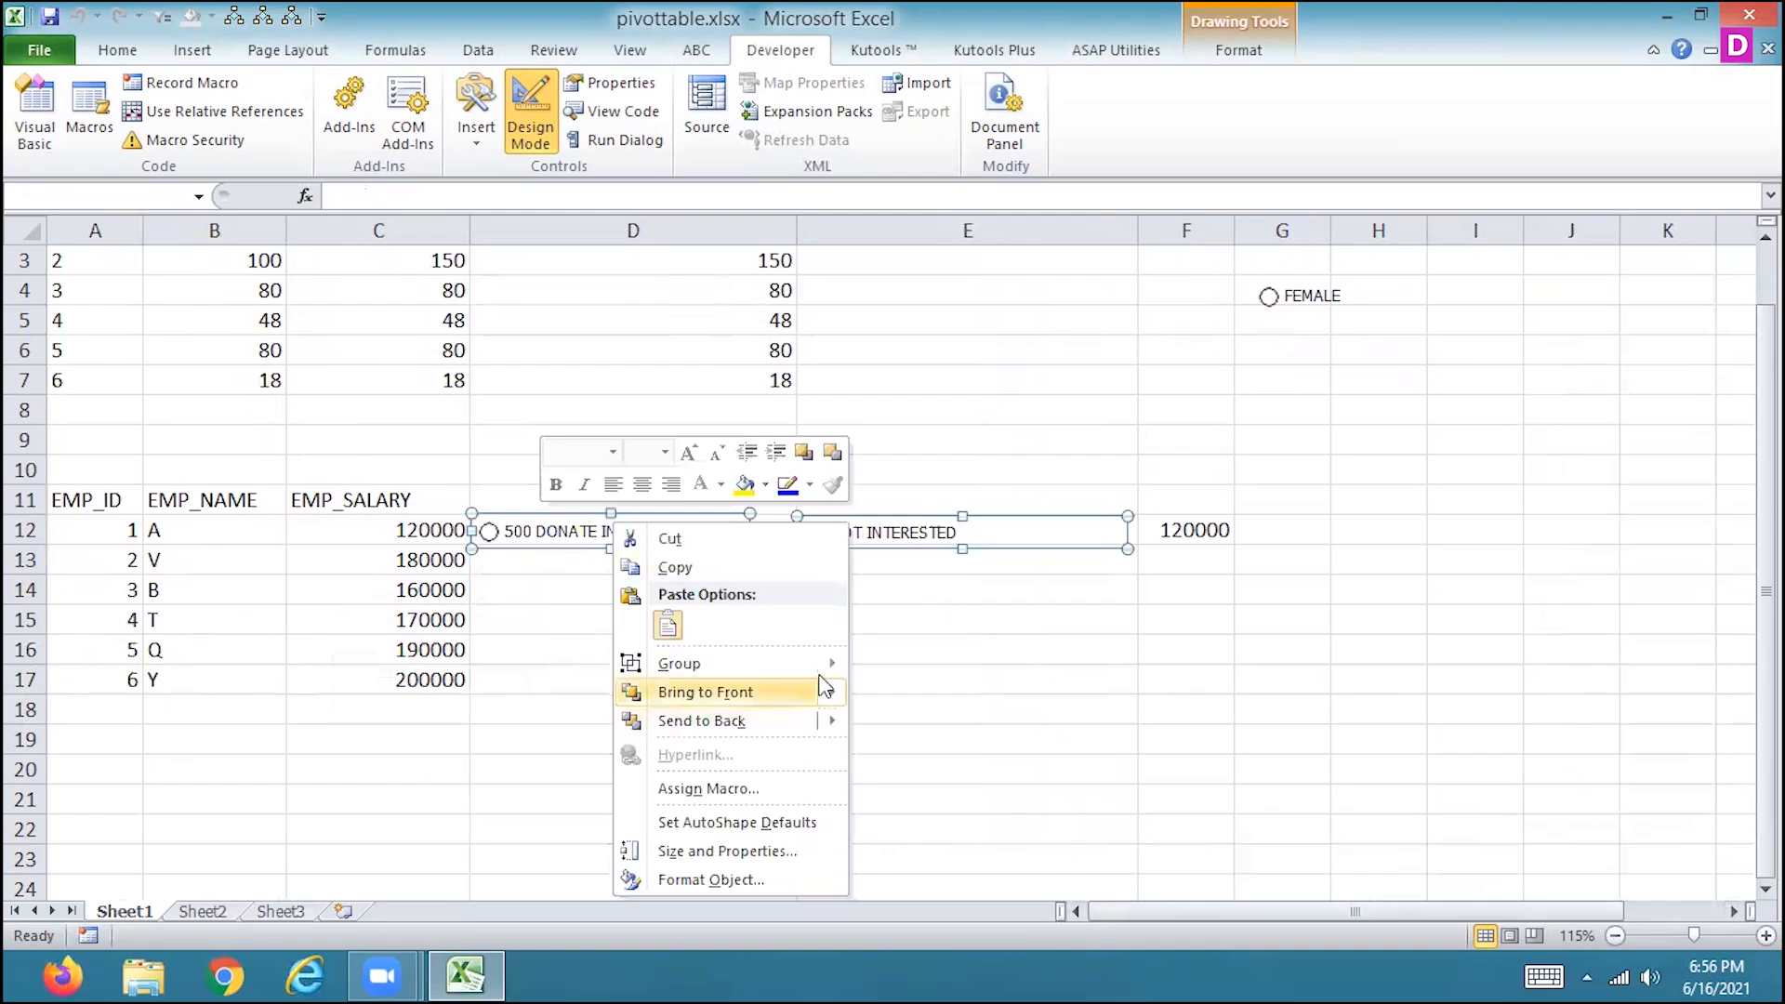
pyautogui.moveTo(827, 661)
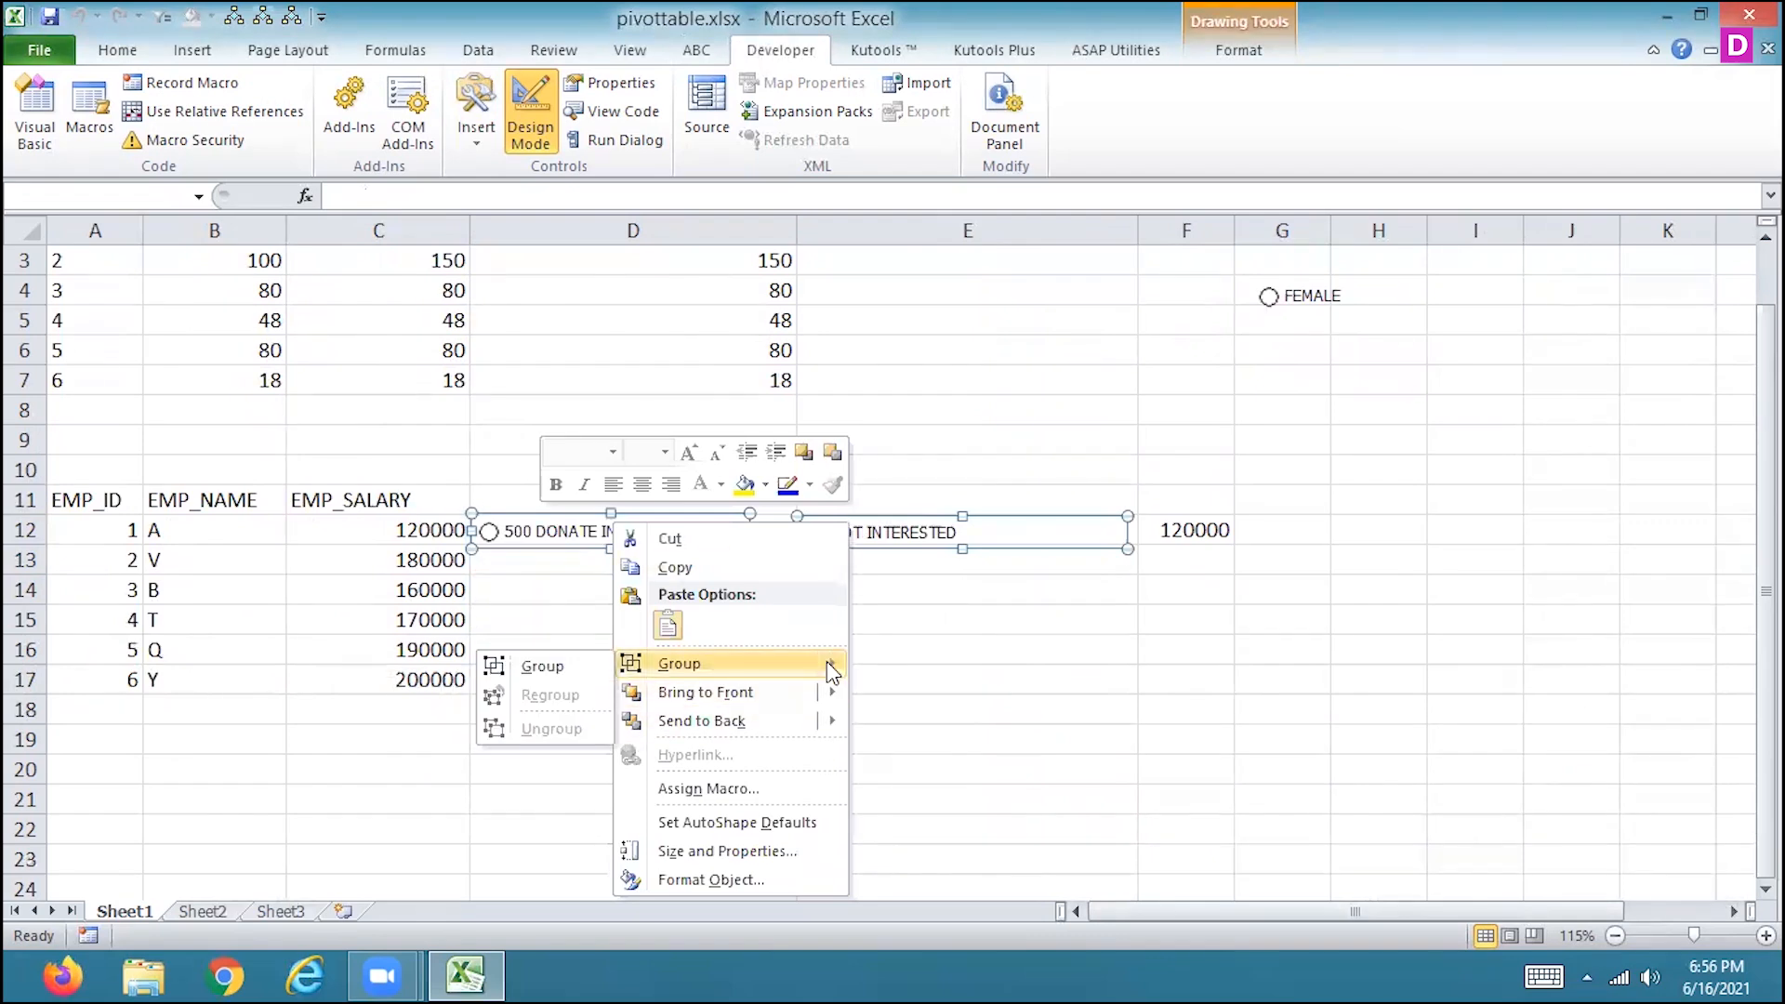
pyautogui.click(577, 666)
pyautogui.click(775, 650)
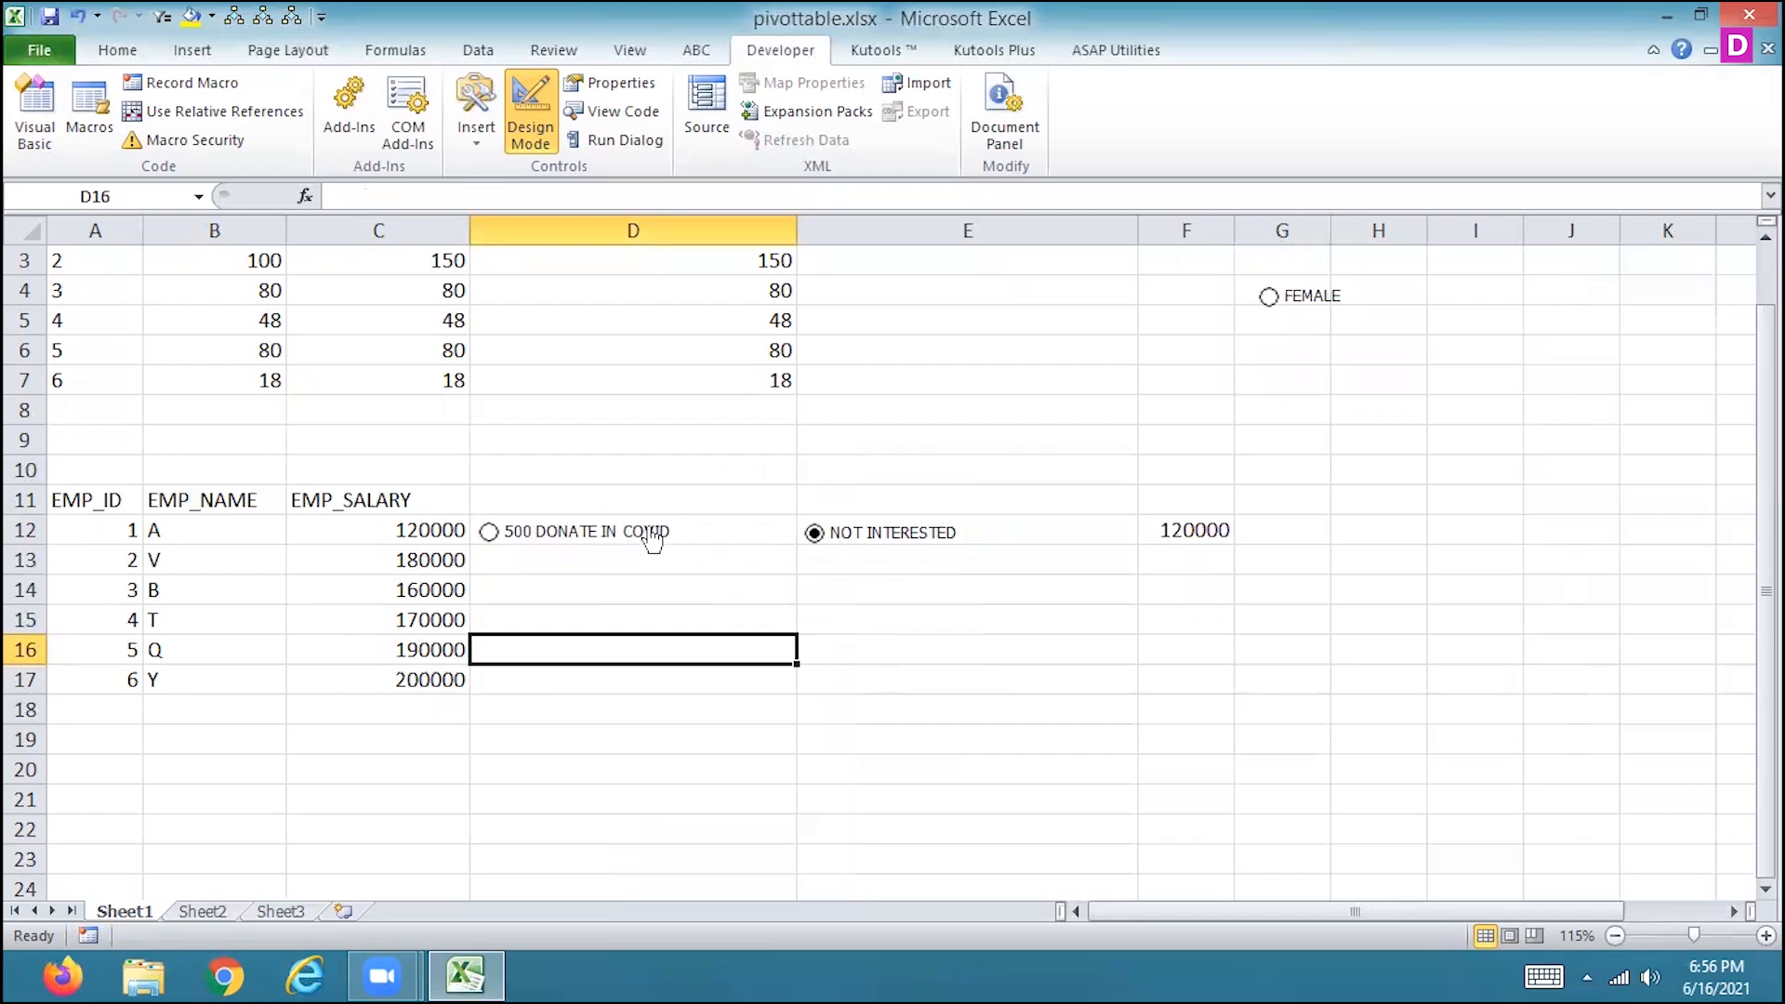
# Test the grouped option buttons by switching between 500 DONATE IN COVID and NOT INTERESTED, ending on 500 DONATE IN COVID.
pyautogui.click(489, 534)
pyautogui.click(814, 533)
pyautogui.click(489, 534)
pyautogui.click(515, 554)
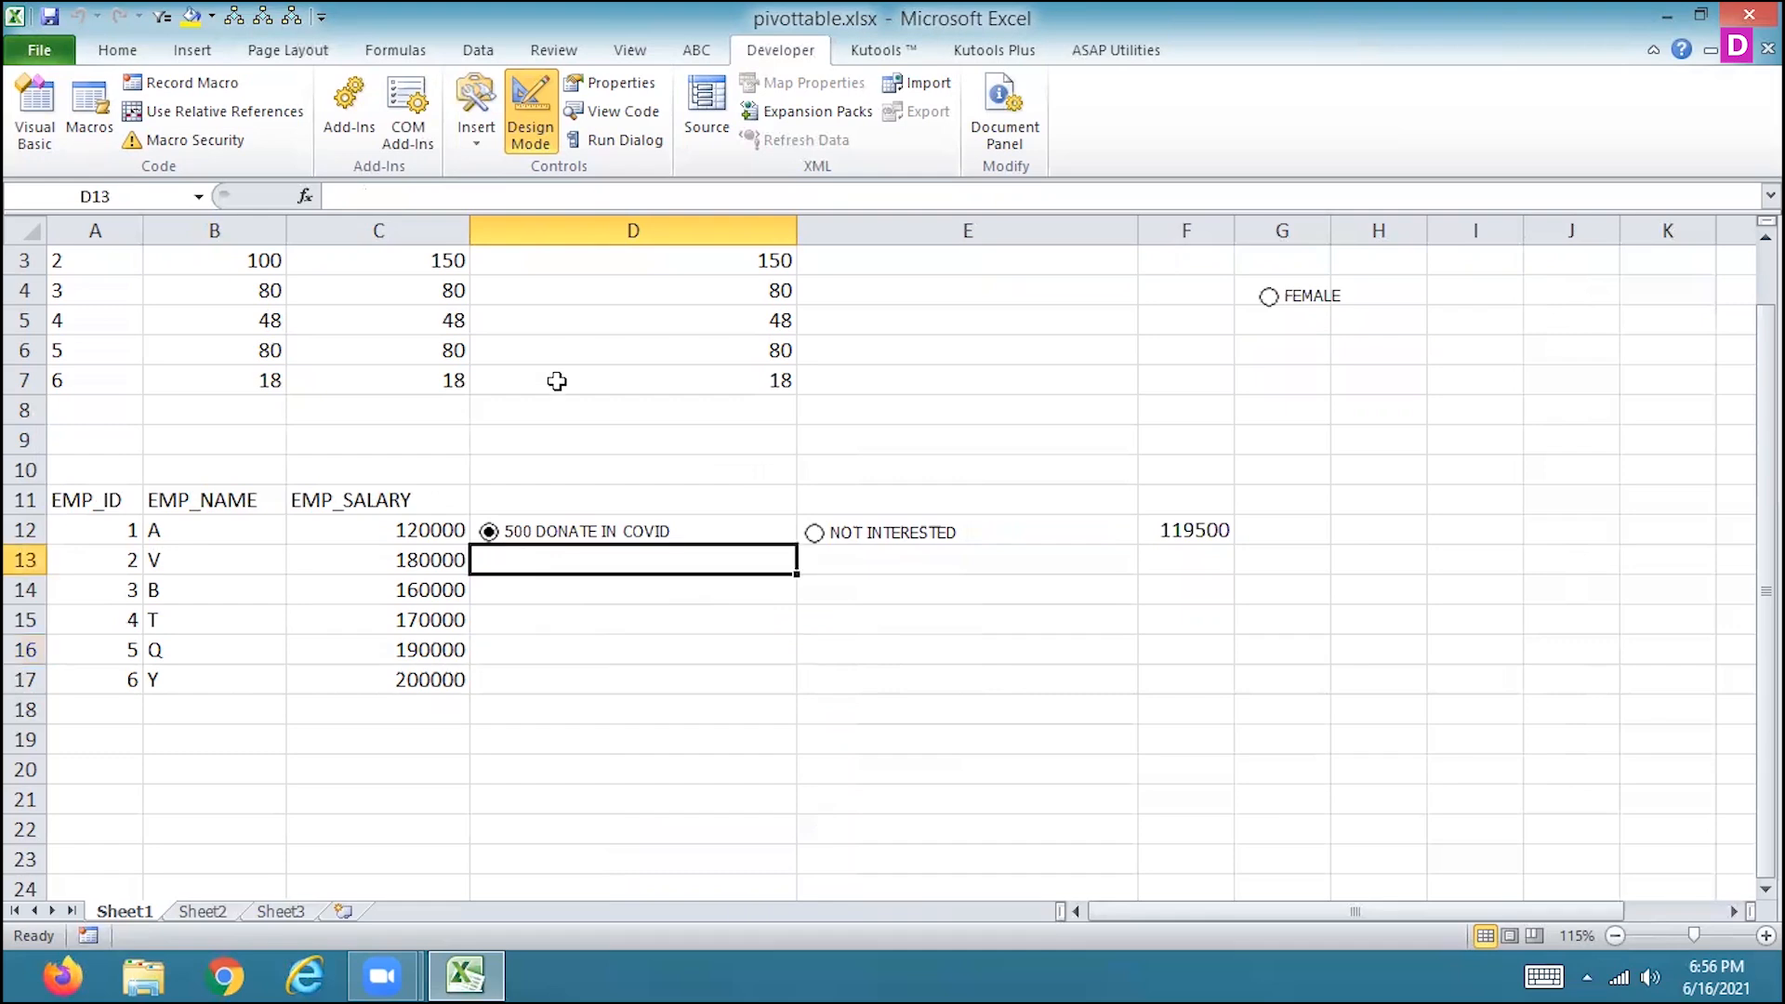
# Insert a third option button in D13 under 500 DONATE IN COVID, making row 13 taller and the button larger.
pyautogui.click(481, 130)
pyautogui.click(488, 196)
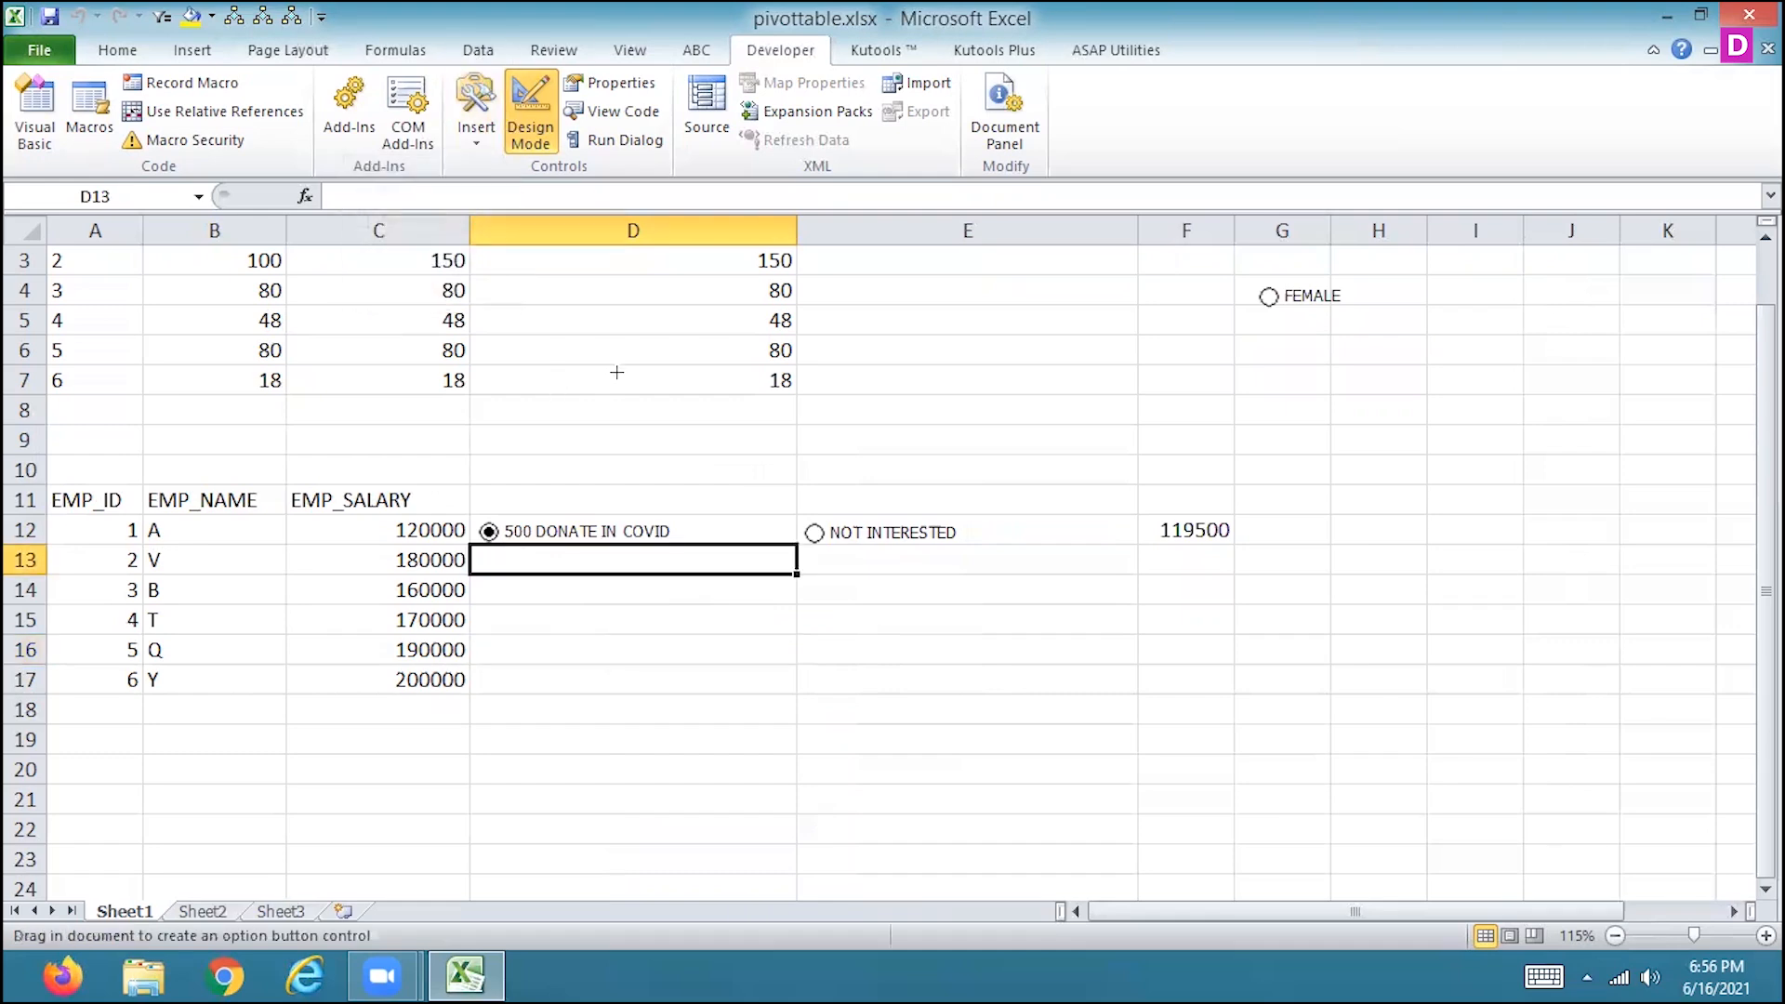
pyautogui.click(622, 557)
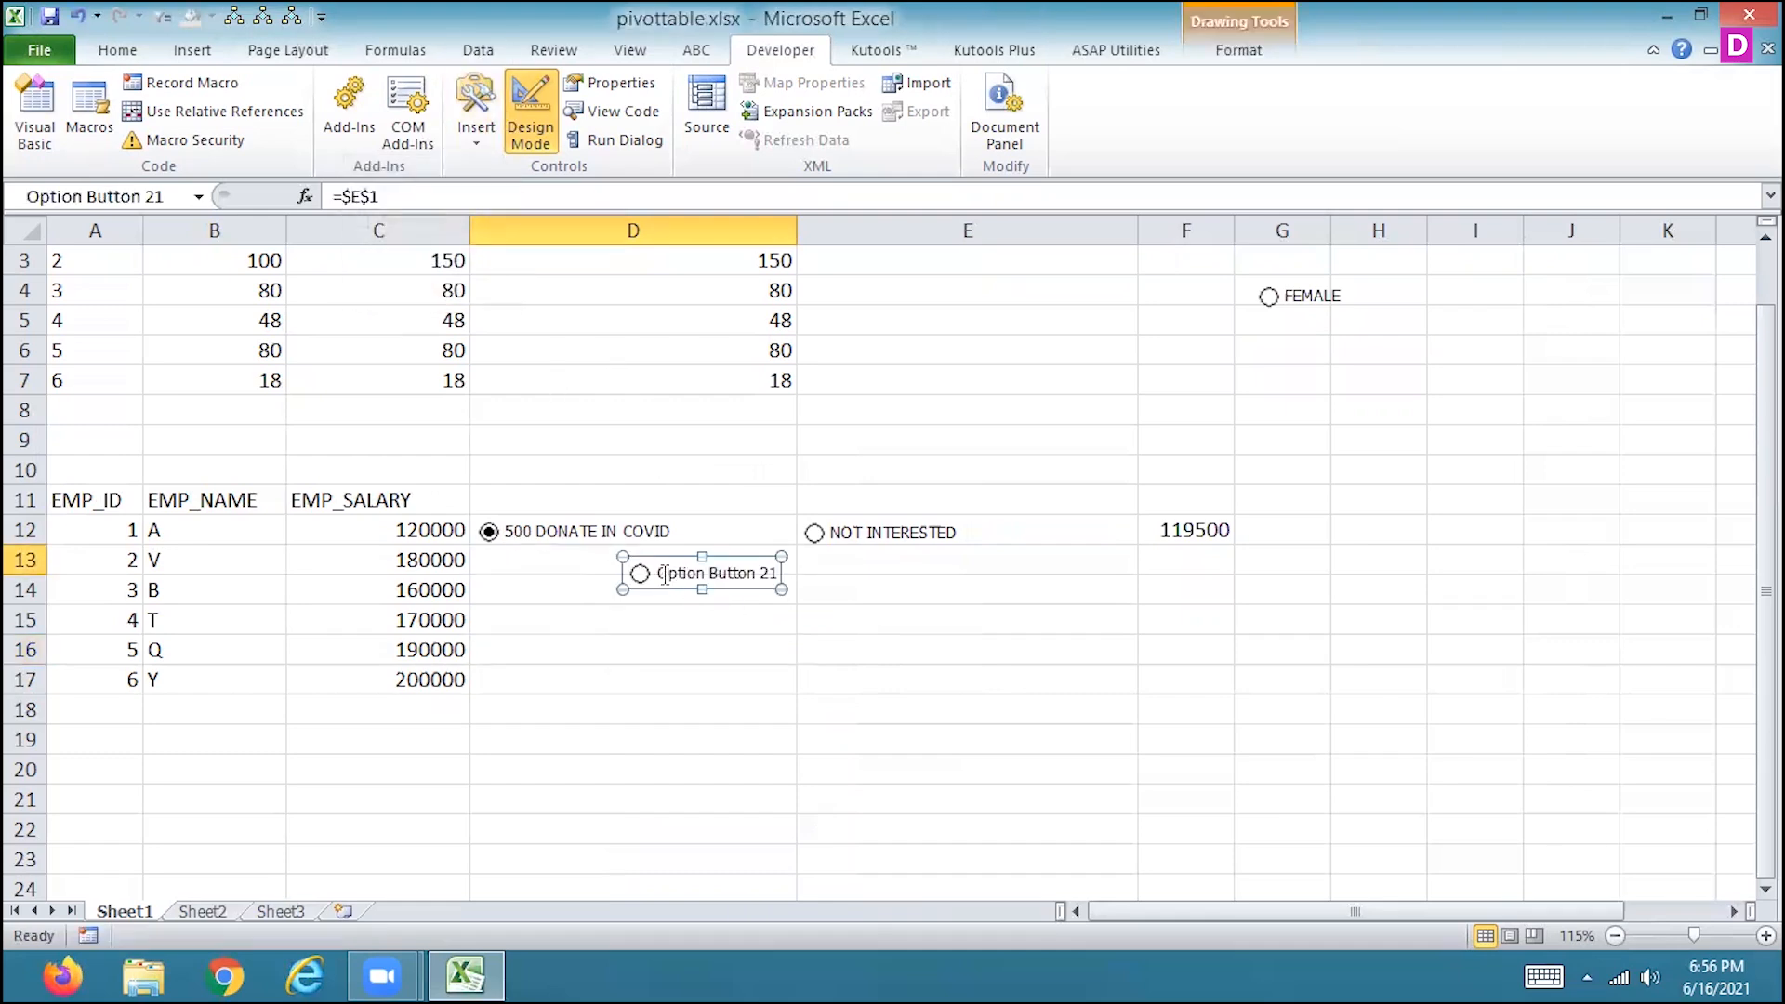
pyautogui.moveTo(622, 573); pyautogui.dragTo(478, 561)
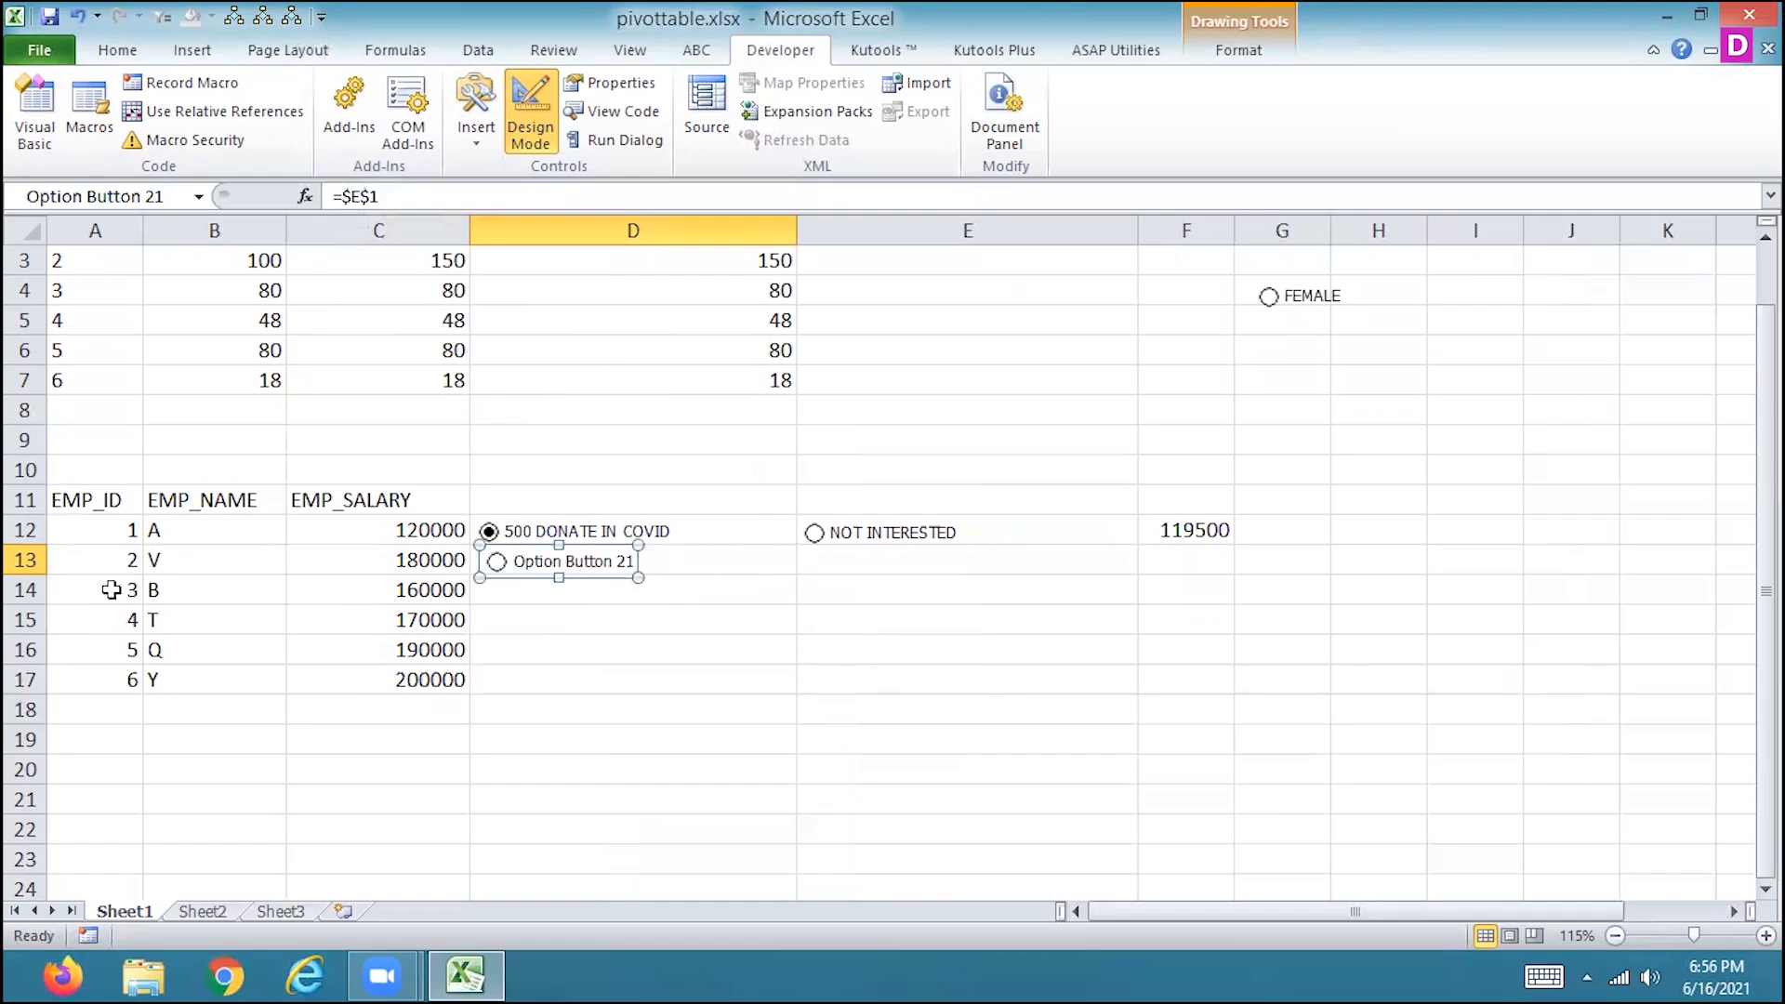
pyautogui.moveTo(32, 573); pyautogui.dragTo(28, 590)
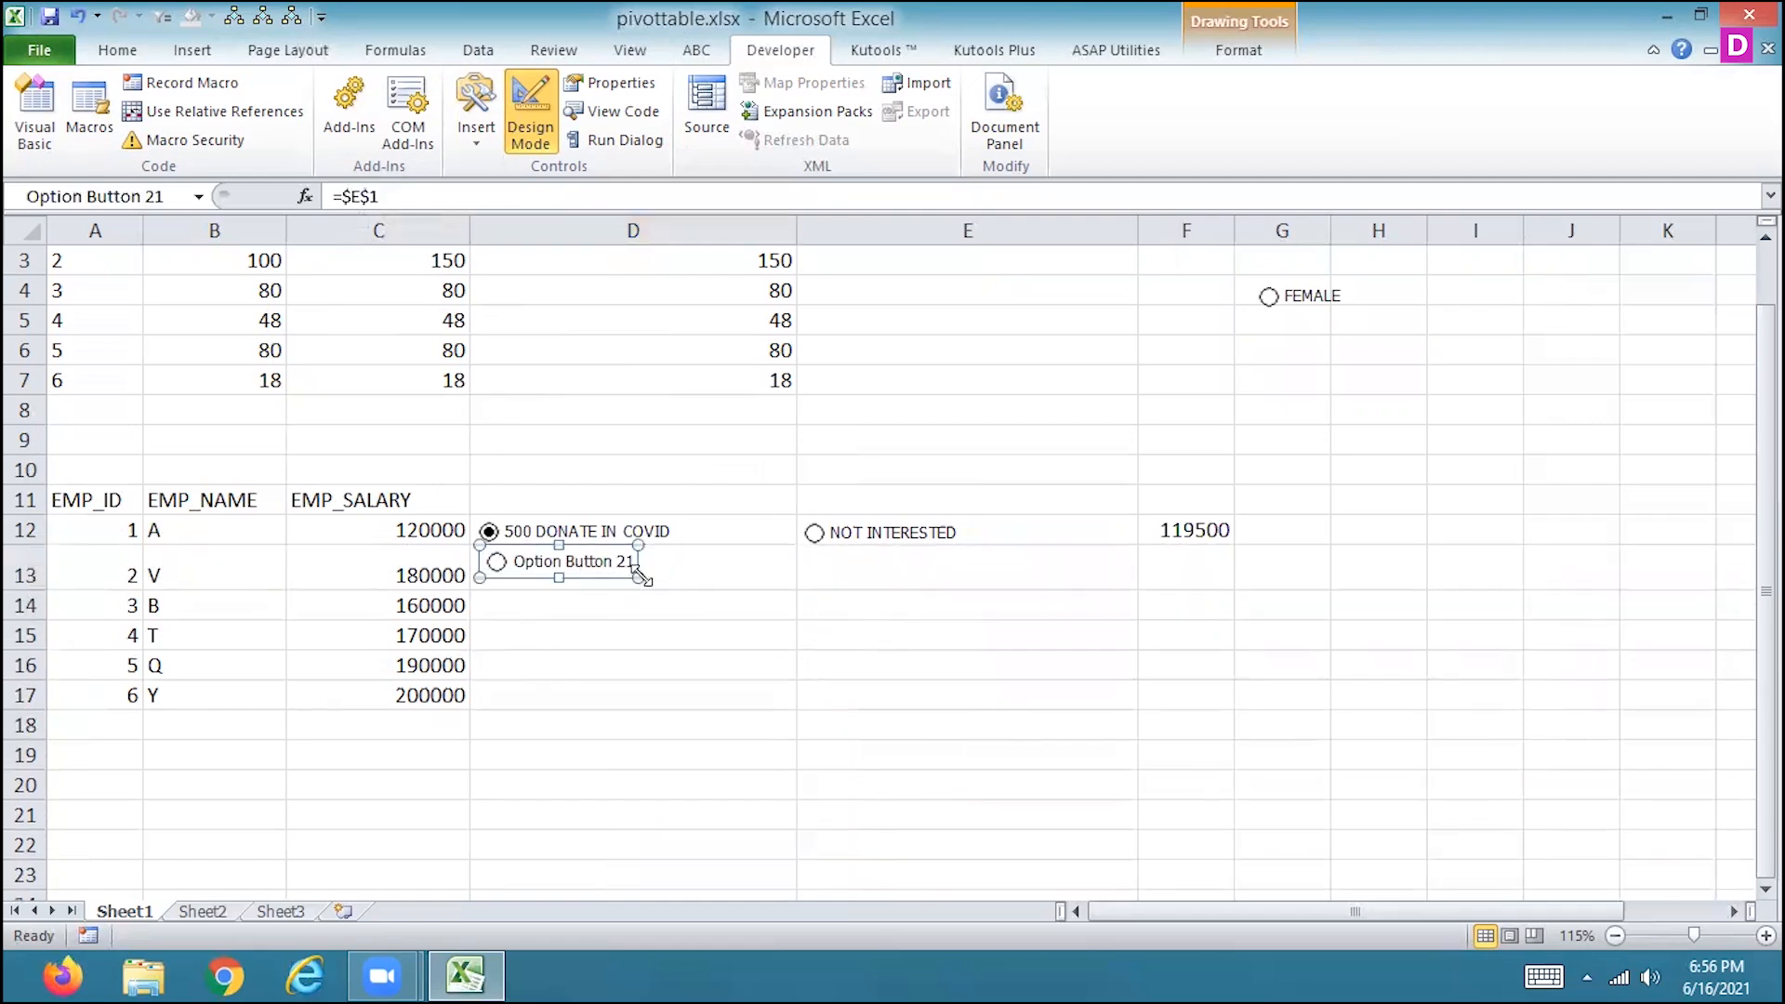
pyautogui.moveTo(638, 577); pyautogui.dragTo(734, 589)
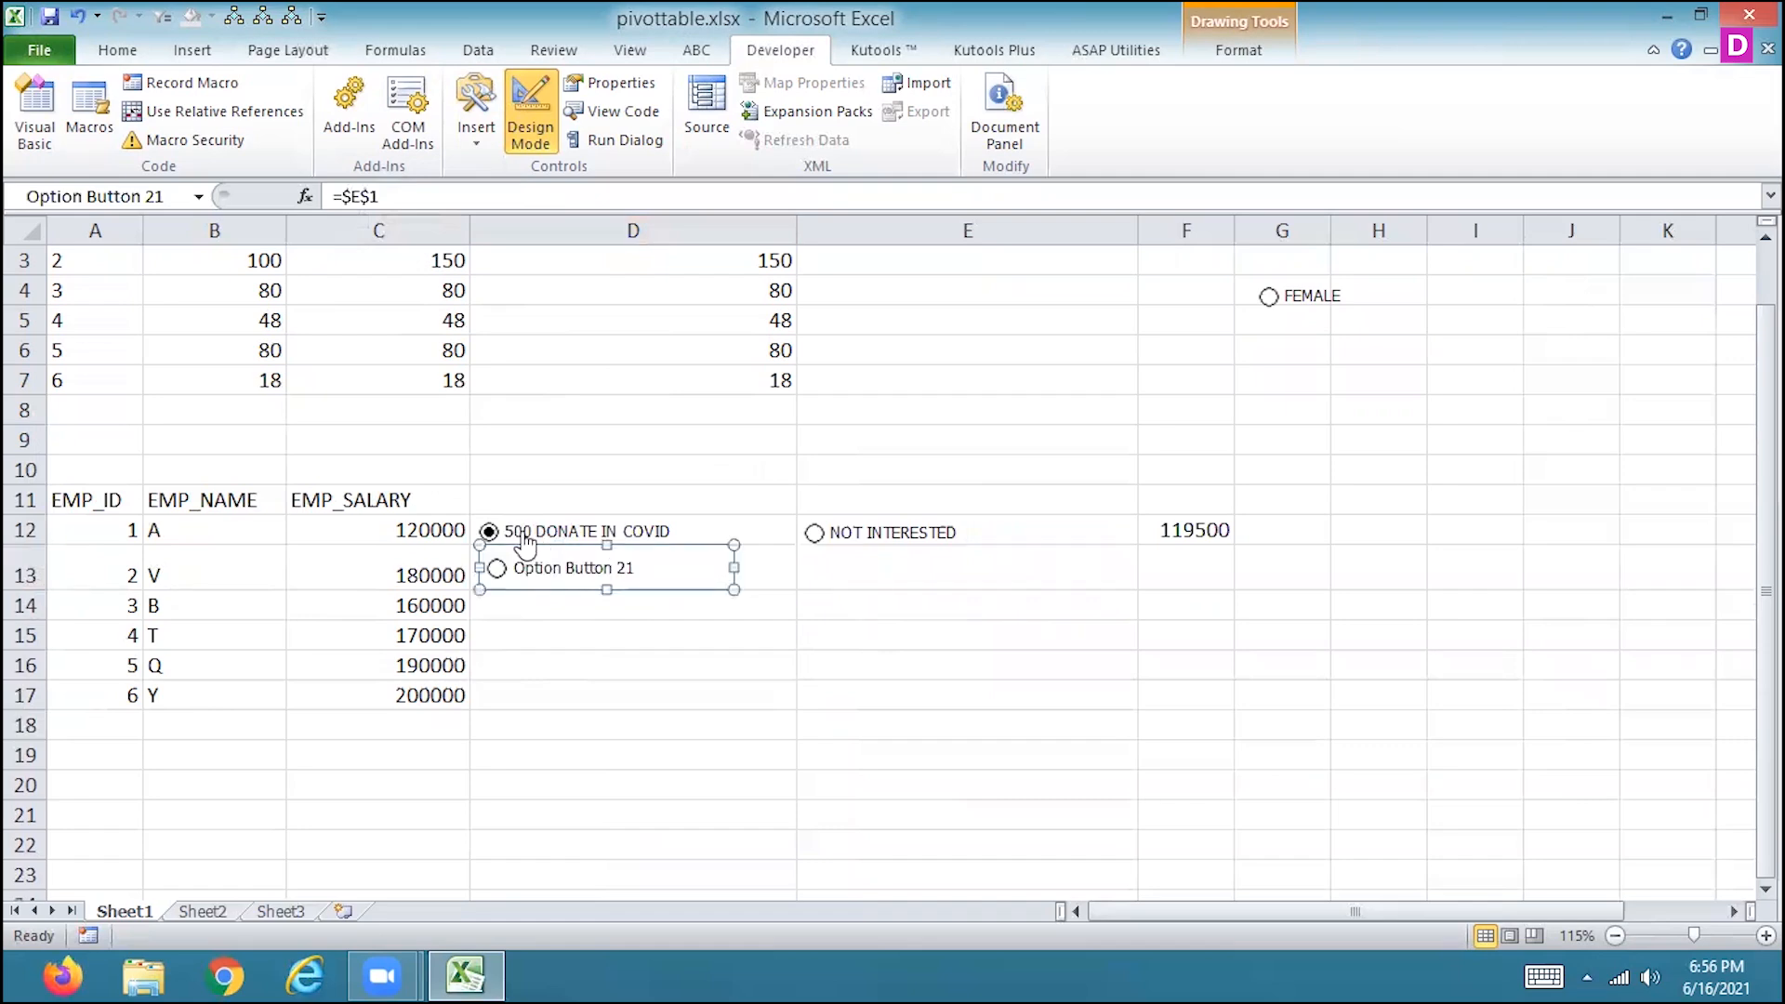
# Change the new option button's label to 700 DONATE IN COVID.
pyautogui.click(631, 566)
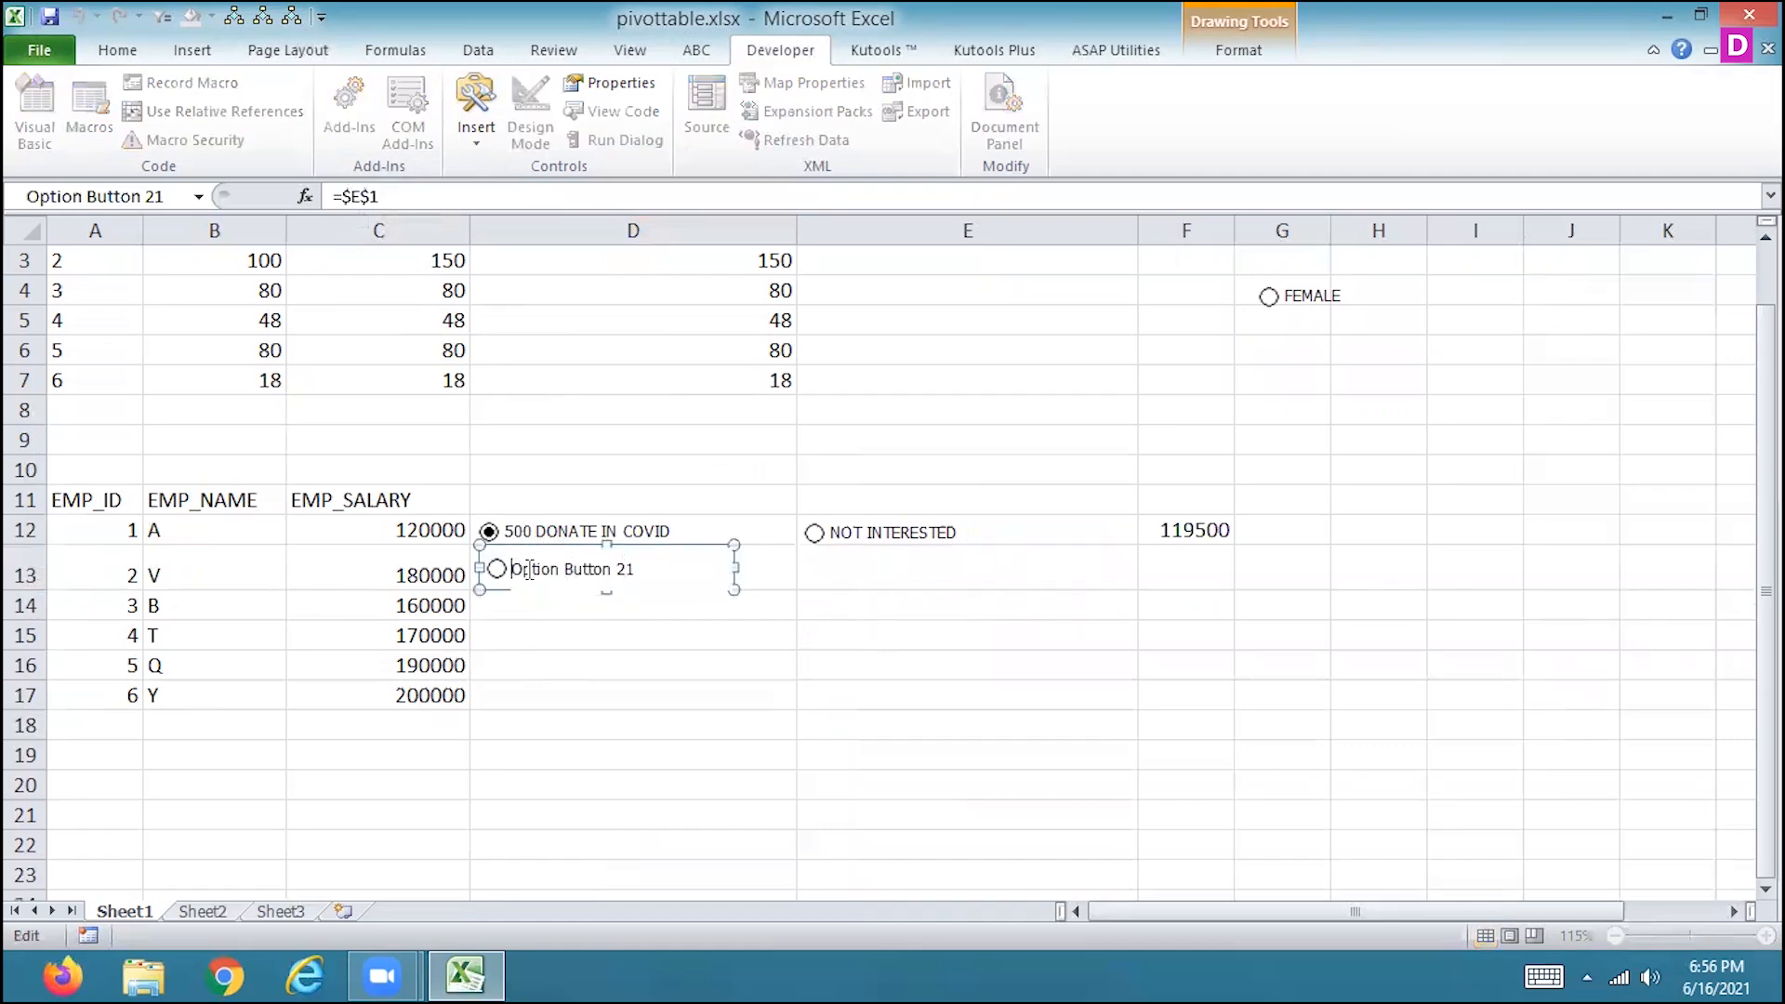
pyautogui.moveTo(512, 569); pyautogui.dragTo(666, 569)
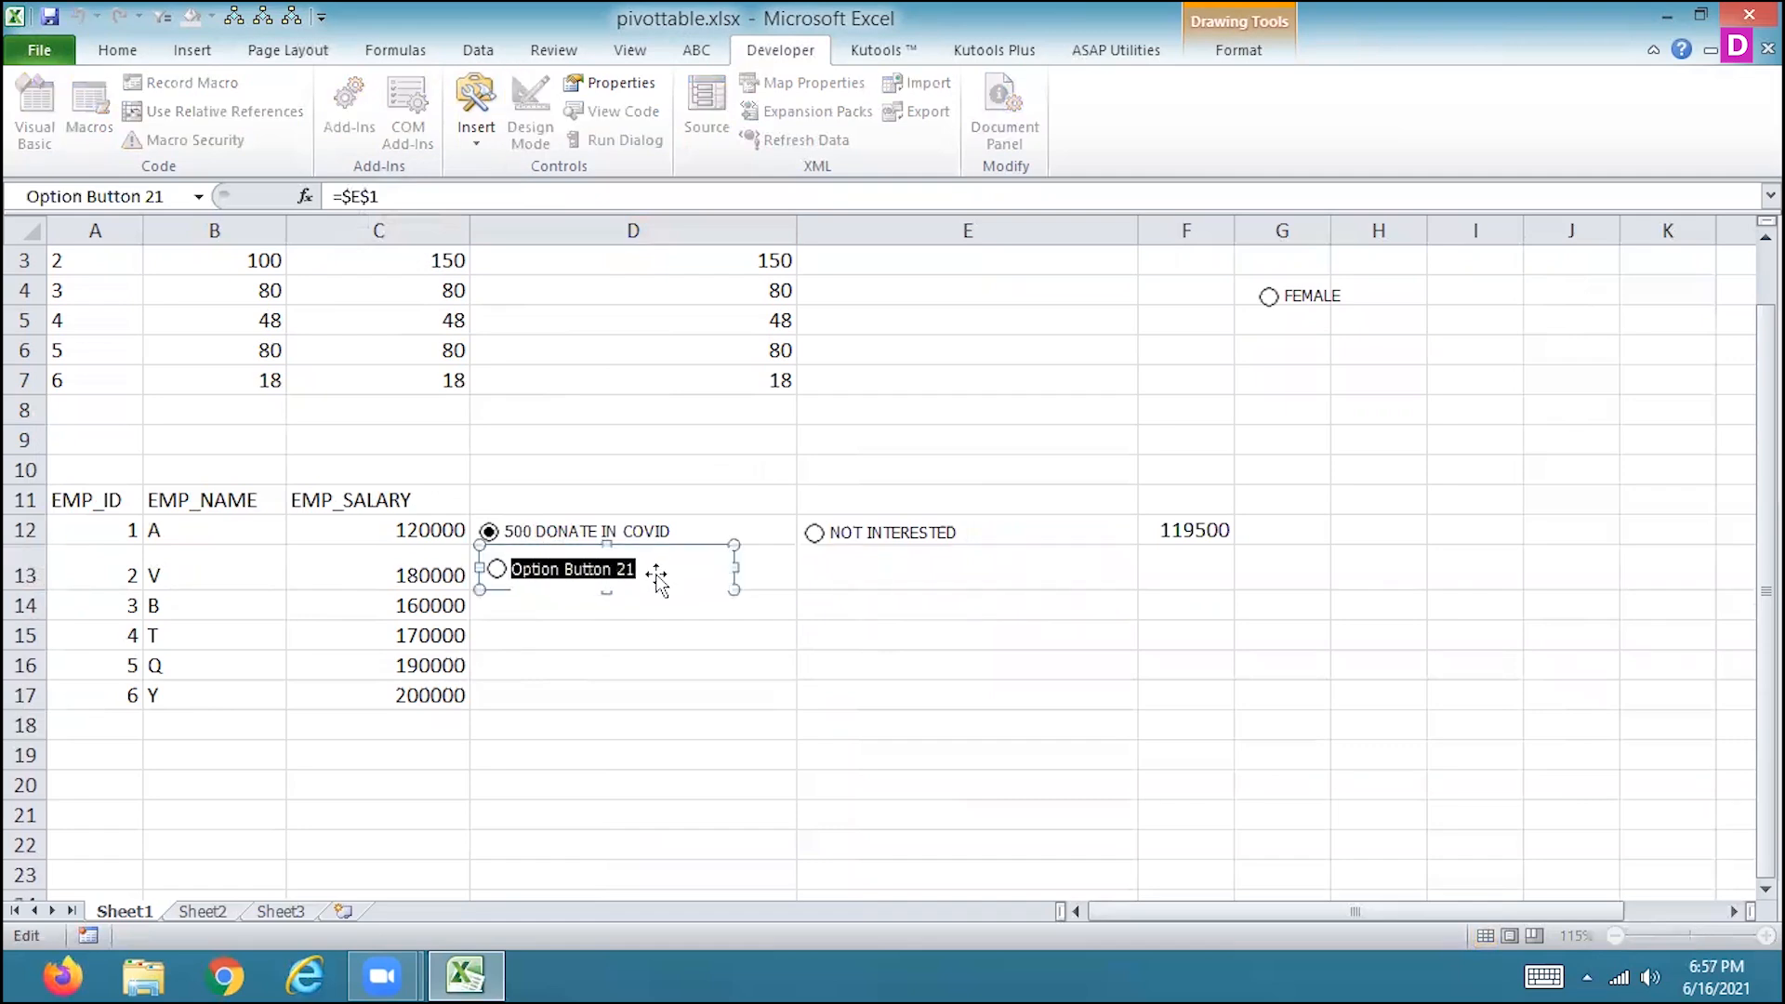
pyautogui.write('500 DON')
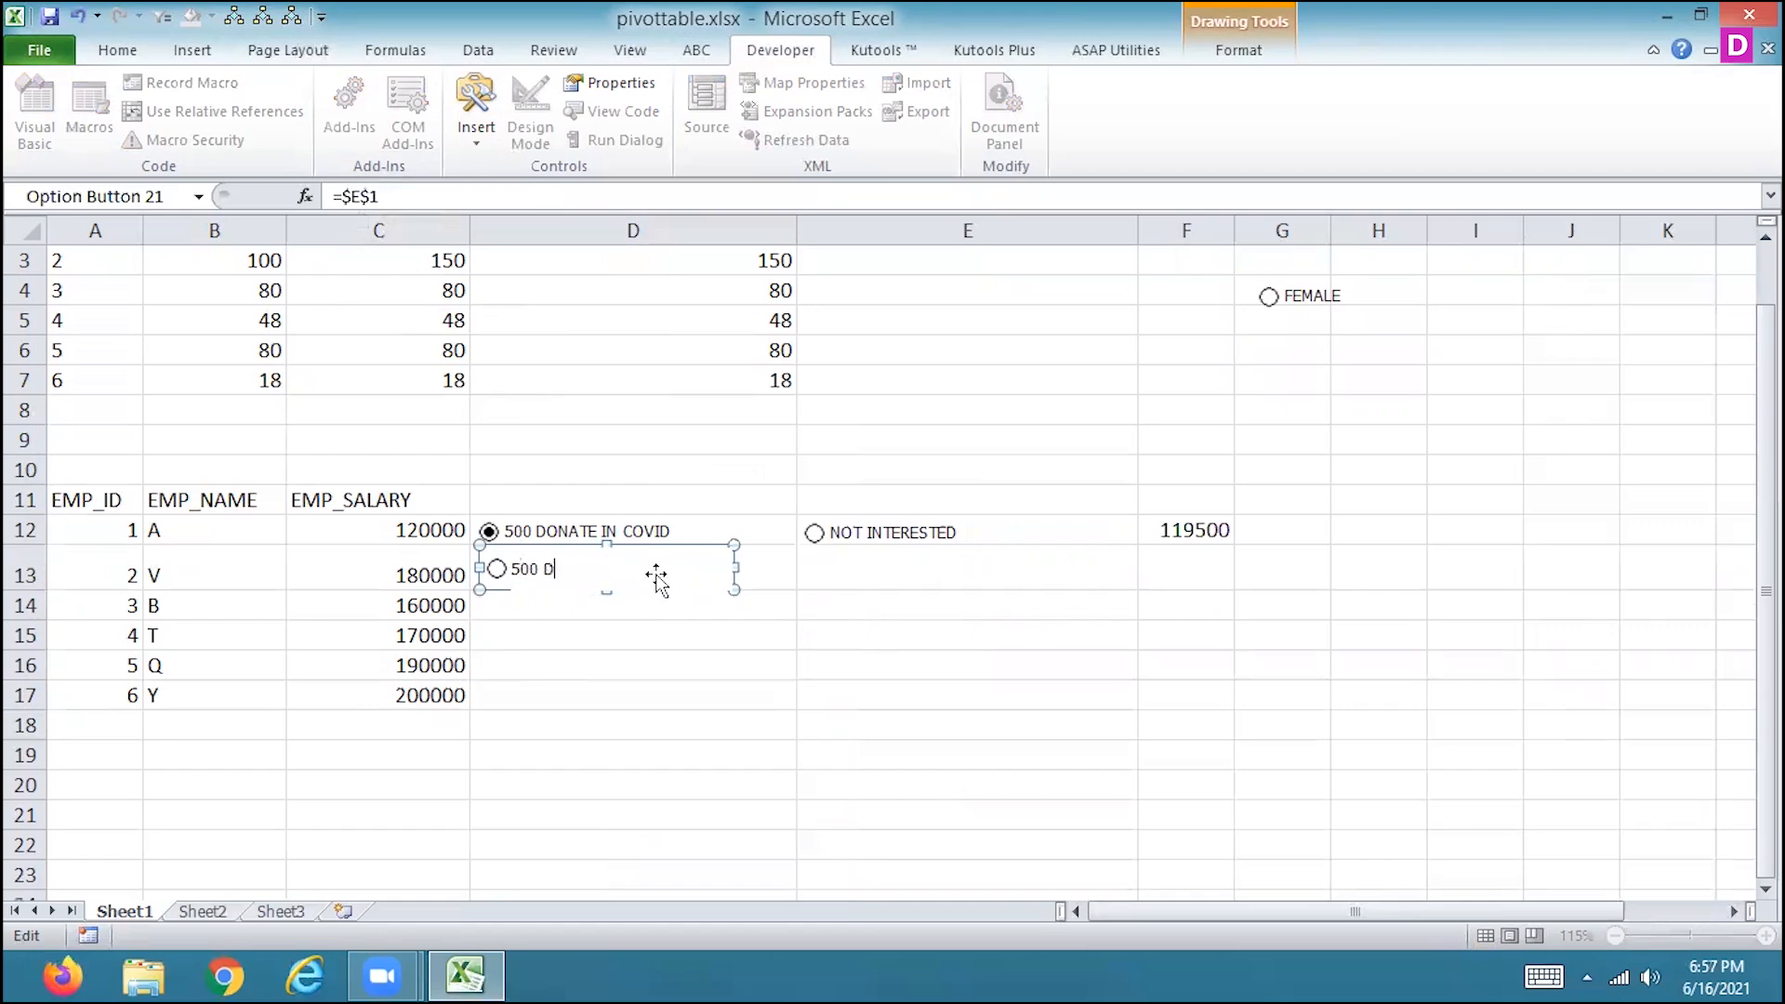
pyautogui.press('BackSpace')
pyautogui.press('BackSpace')
pyautogui.press('BackSpace')
pyautogui.press('BackSpace')
pyautogui.press('BackSpace')
pyautogui.press('BackSpace')
pyautogui.press('BackSpace')
pyautogui.write('700 DONATE IN COVID')
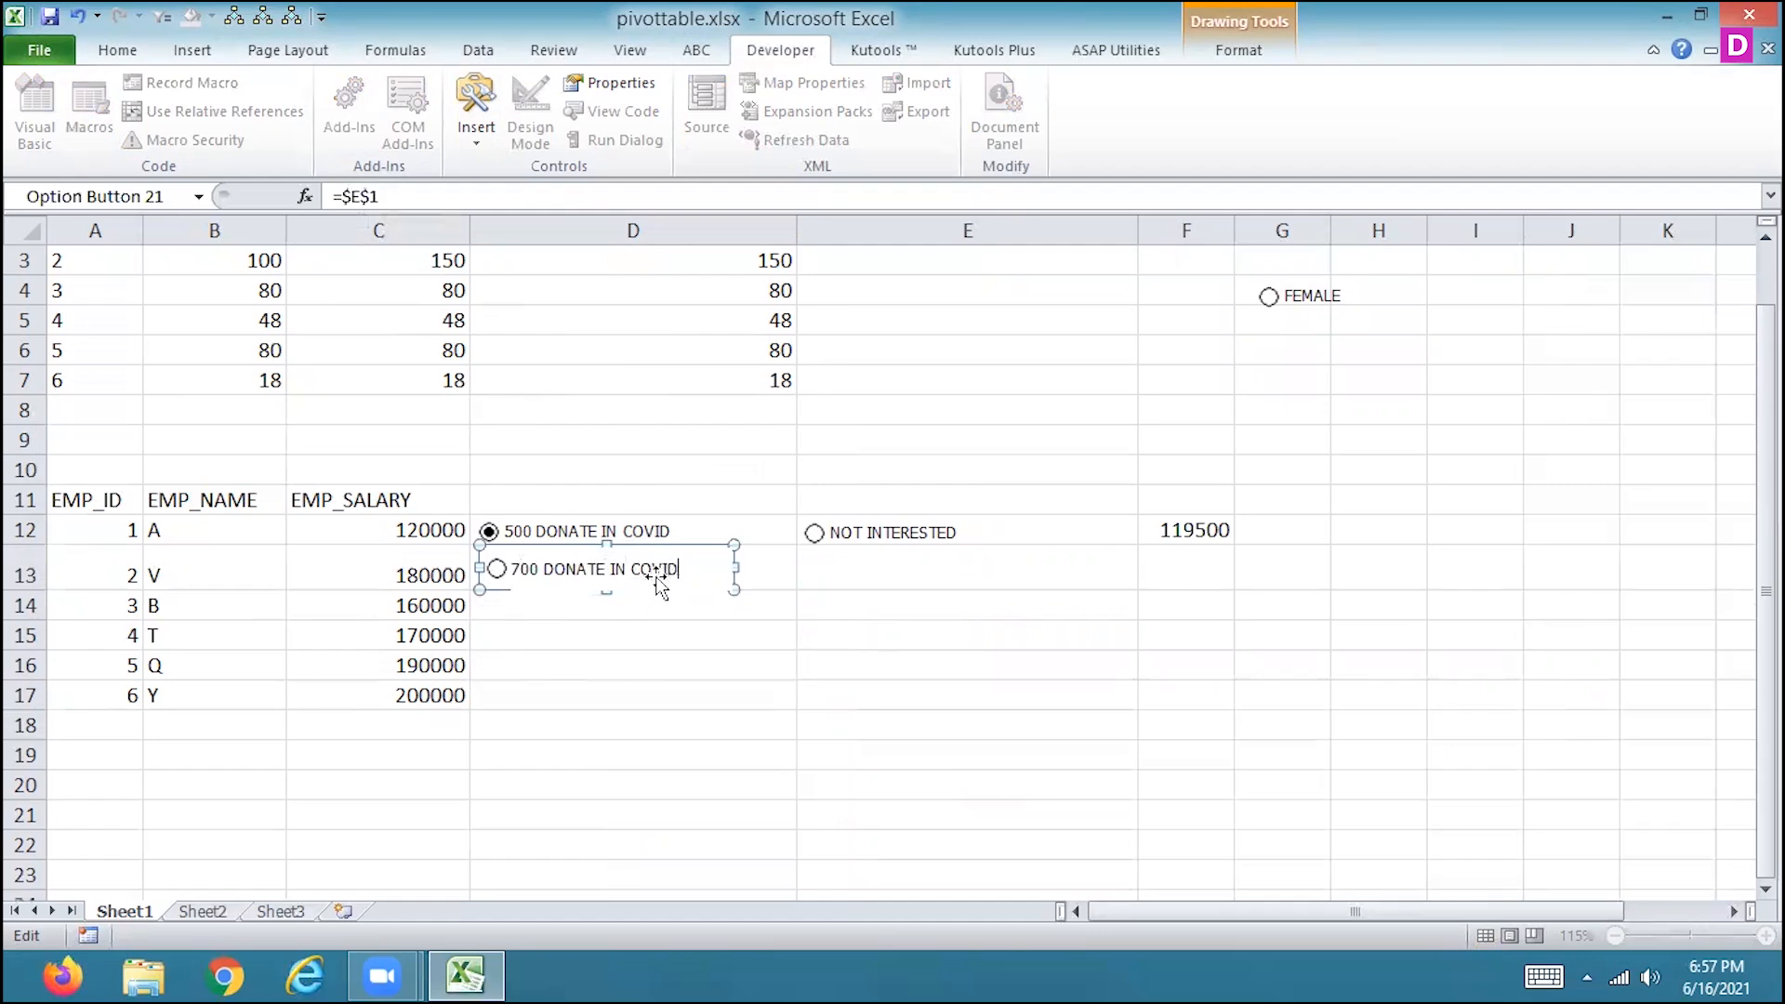
pyautogui.click(646, 662)
# Test the three option buttons, finishing on 700 DONATE IN COVID, and check the salary result in F12 and linked cell E1.
pyautogui.click(500, 579)
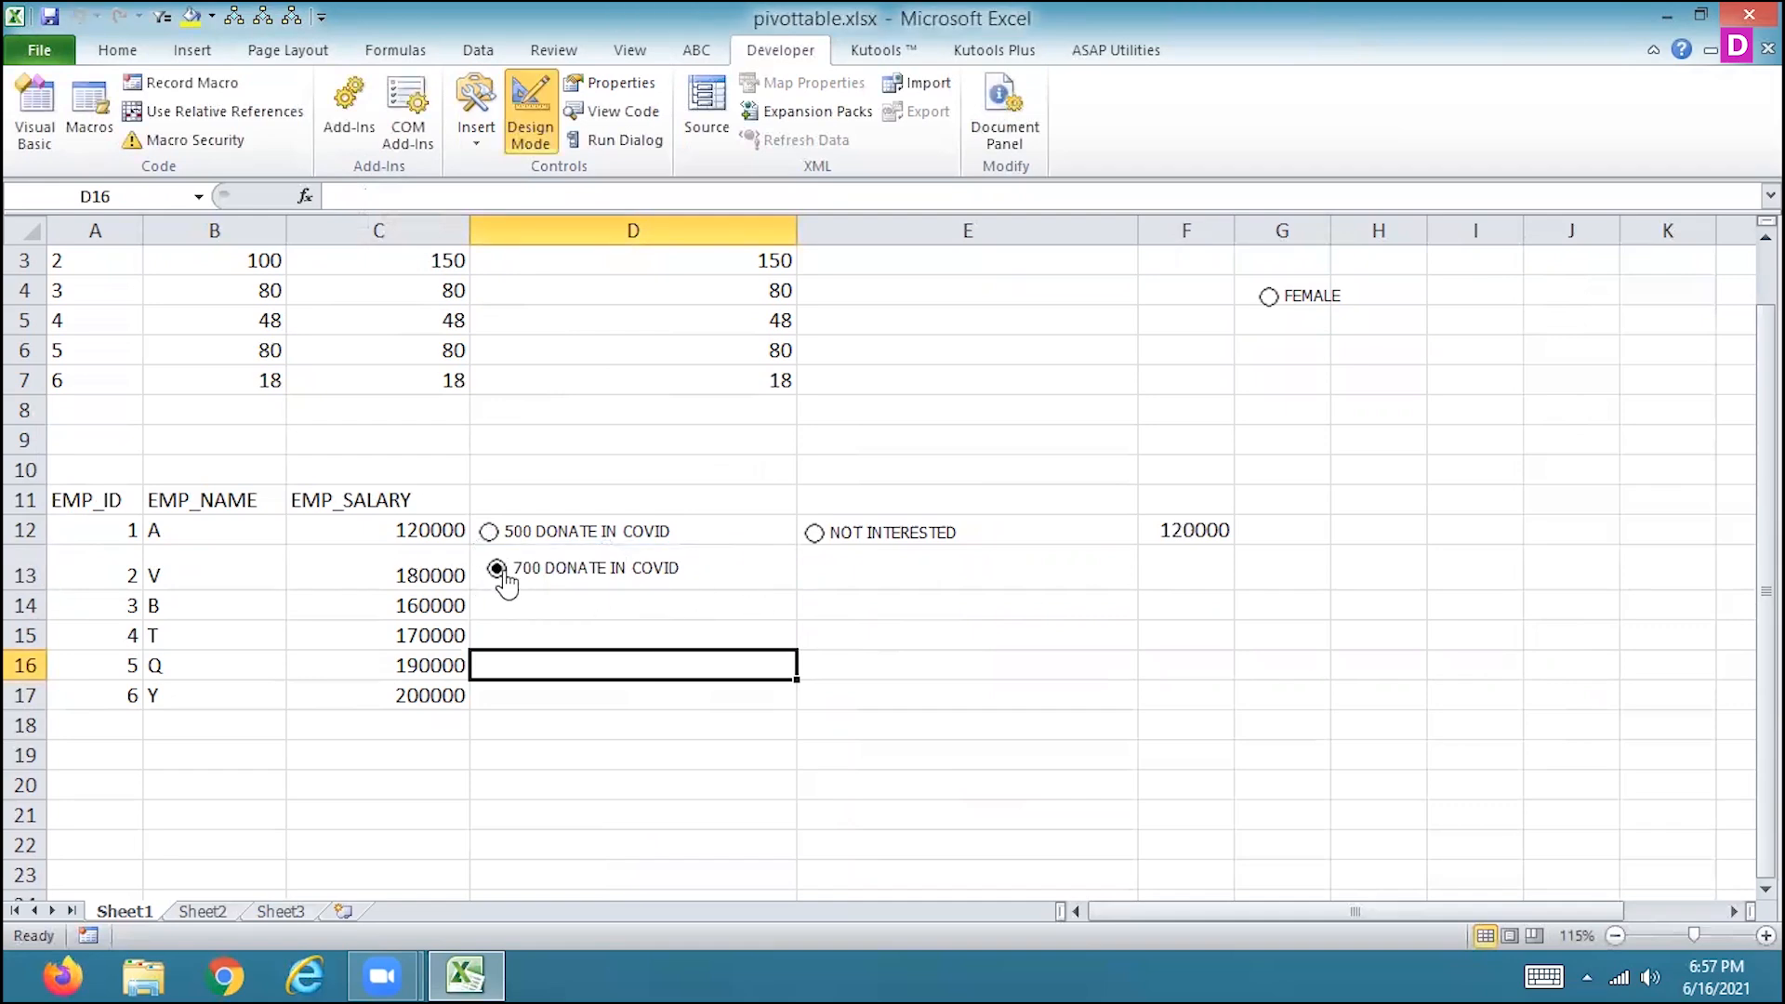
pyautogui.click(724, 541)
pyautogui.click(814, 534)
pyautogui.click(497, 569)
pyautogui.click(1205, 607)
pyautogui.click(1198, 577)
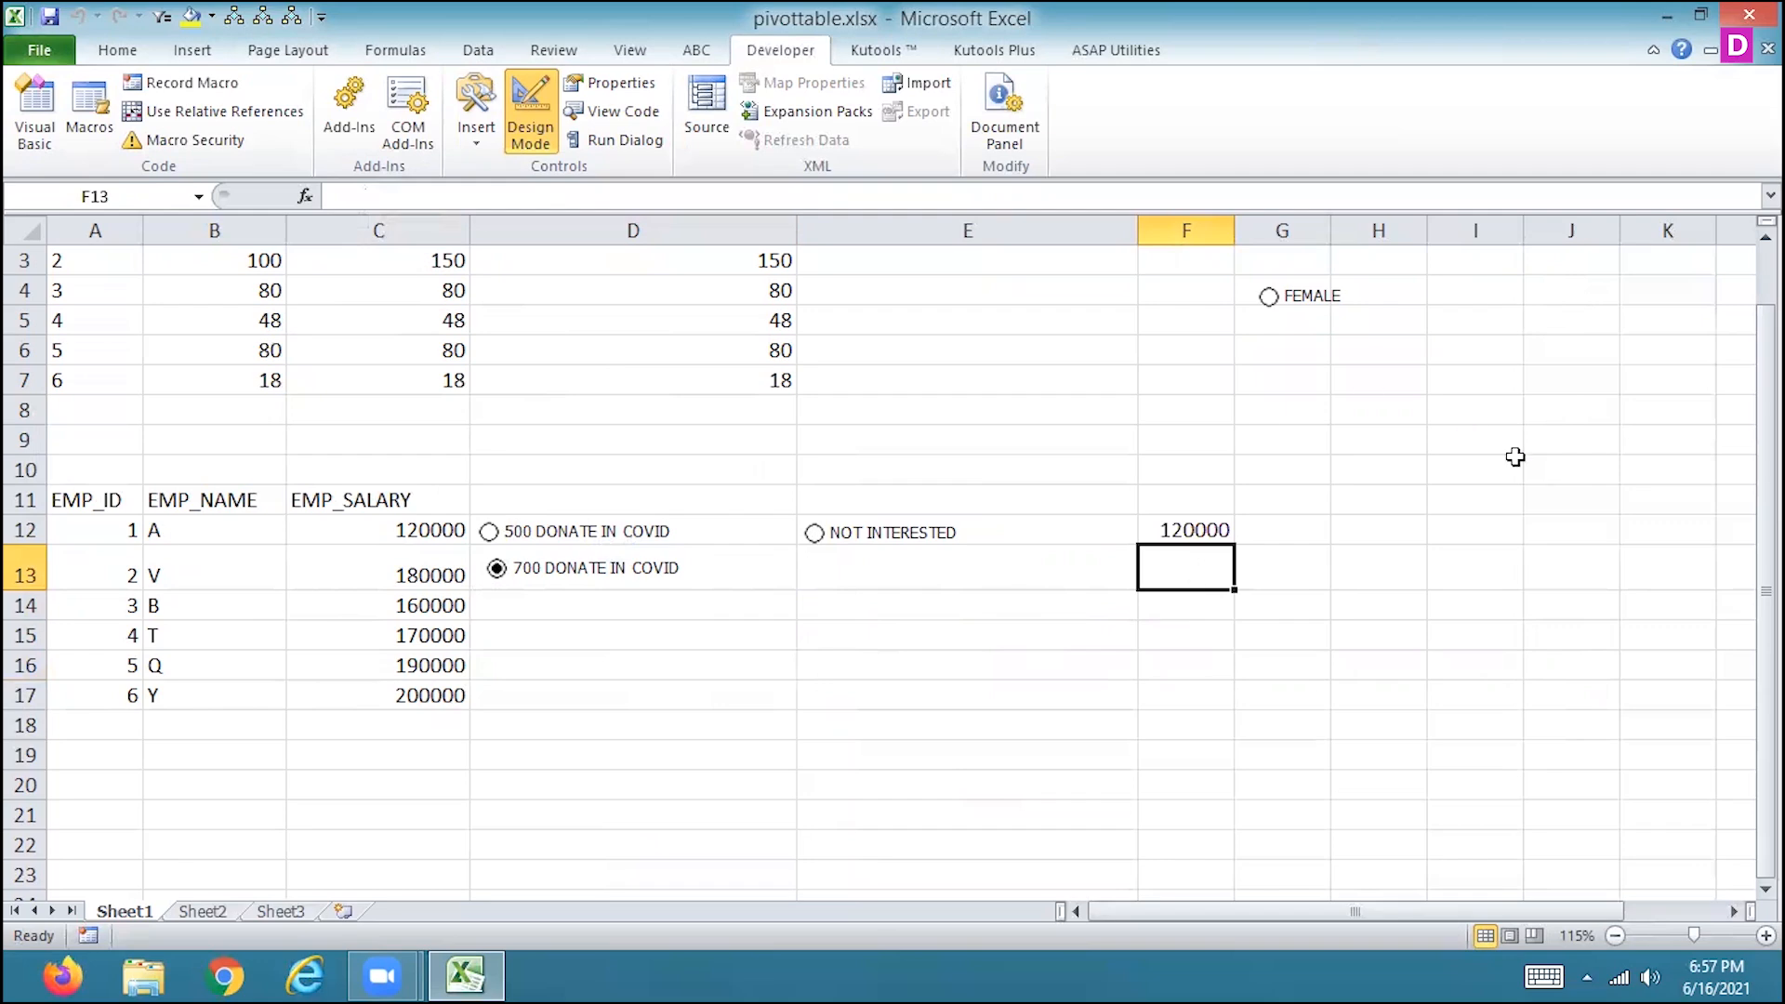
pyautogui.moveTo(1765, 520); pyautogui.dragTo(1765, 460)
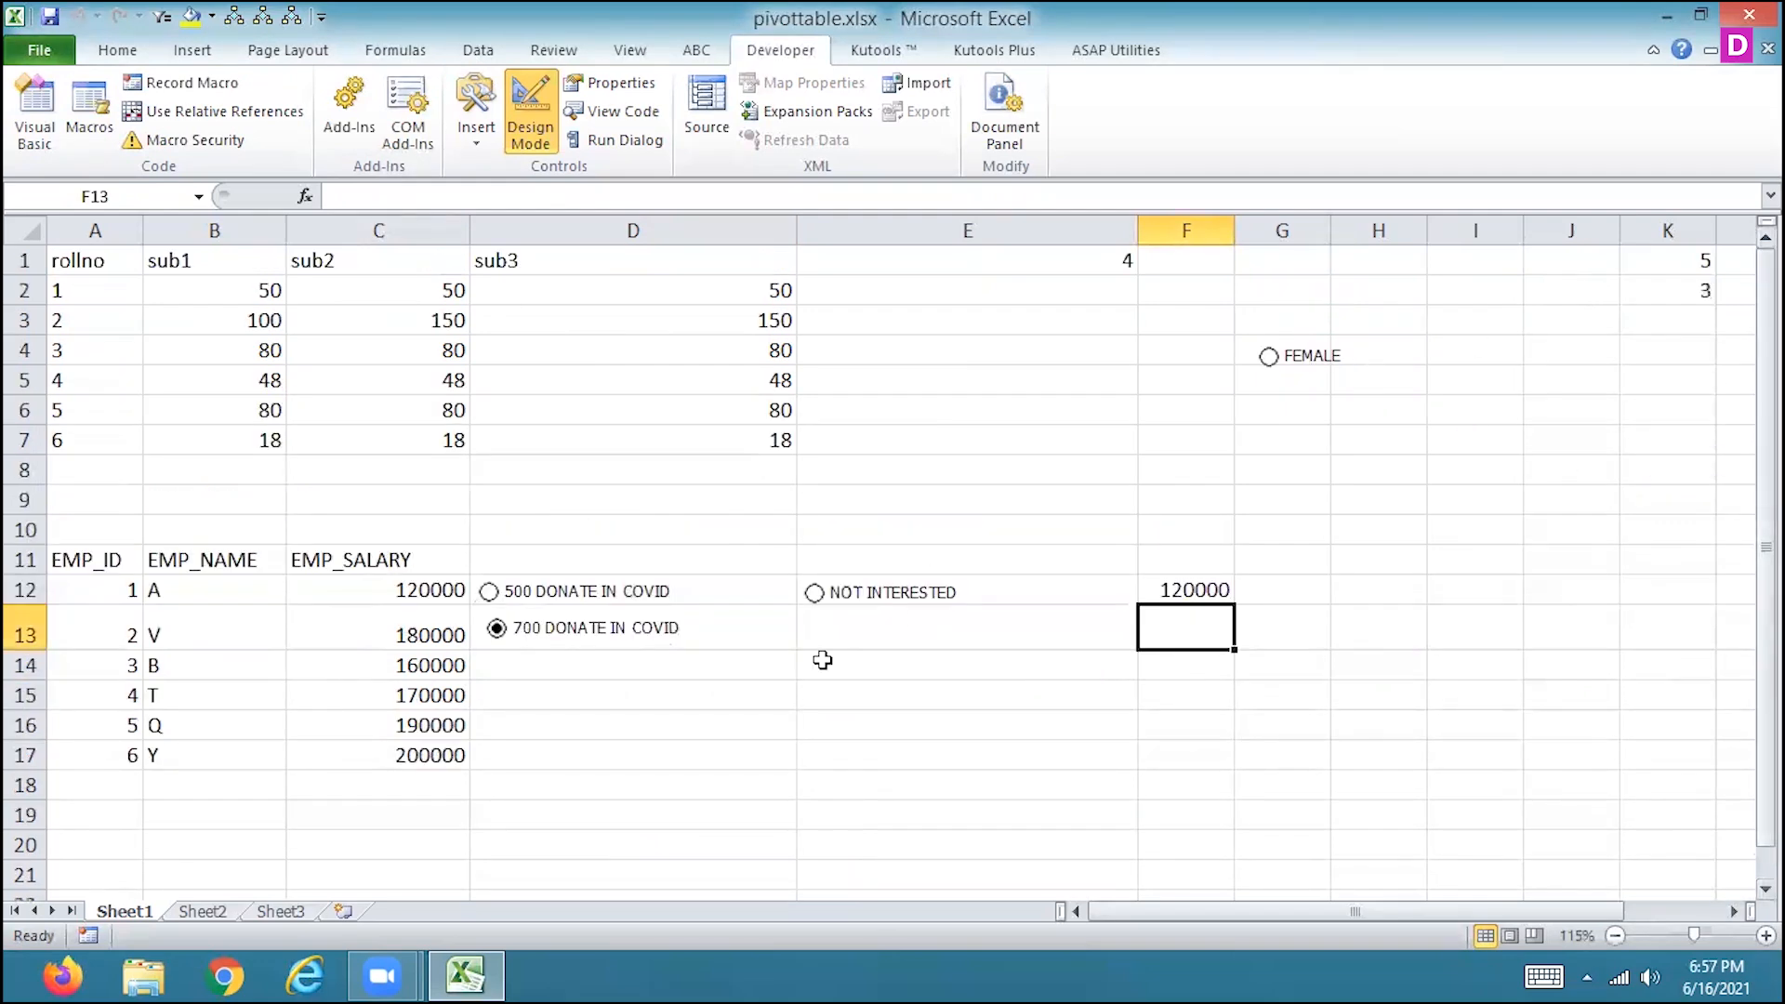
# Ungroup the 500 DONATE IN COVID and NOT INTERESTED option buttons and regroup them.
pyautogui.rightClick(628, 594)
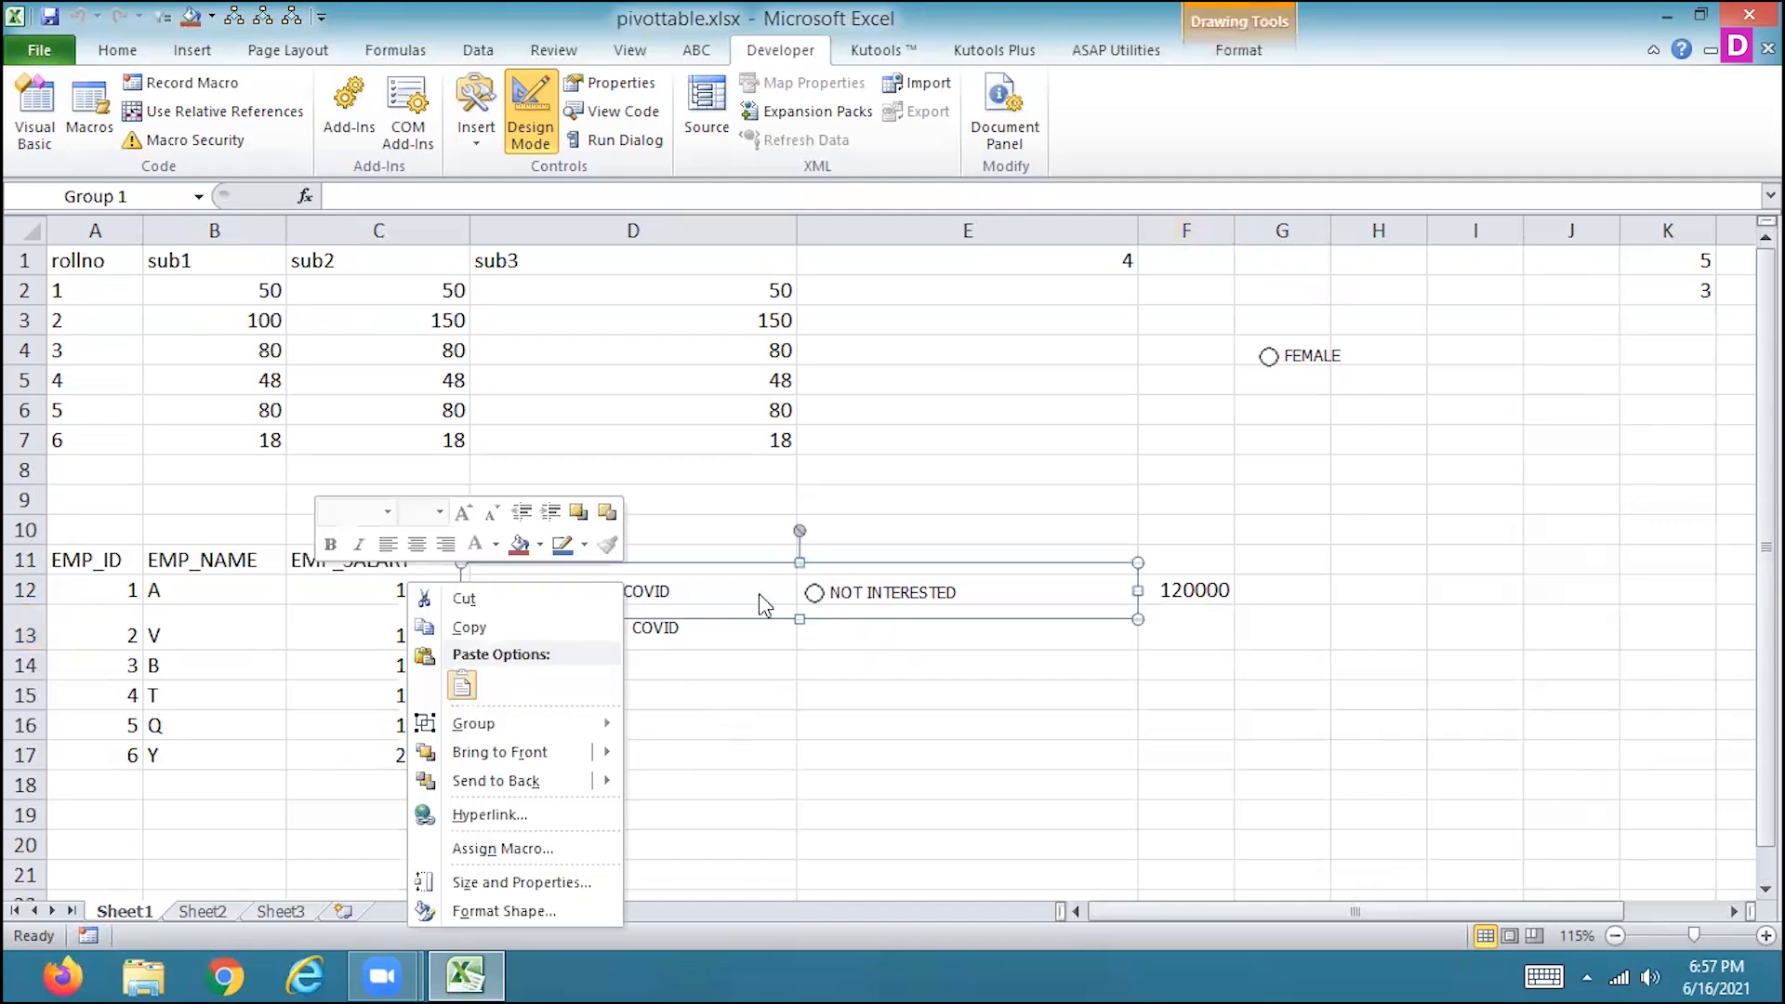
pyautogui.moveTo(548, 729)
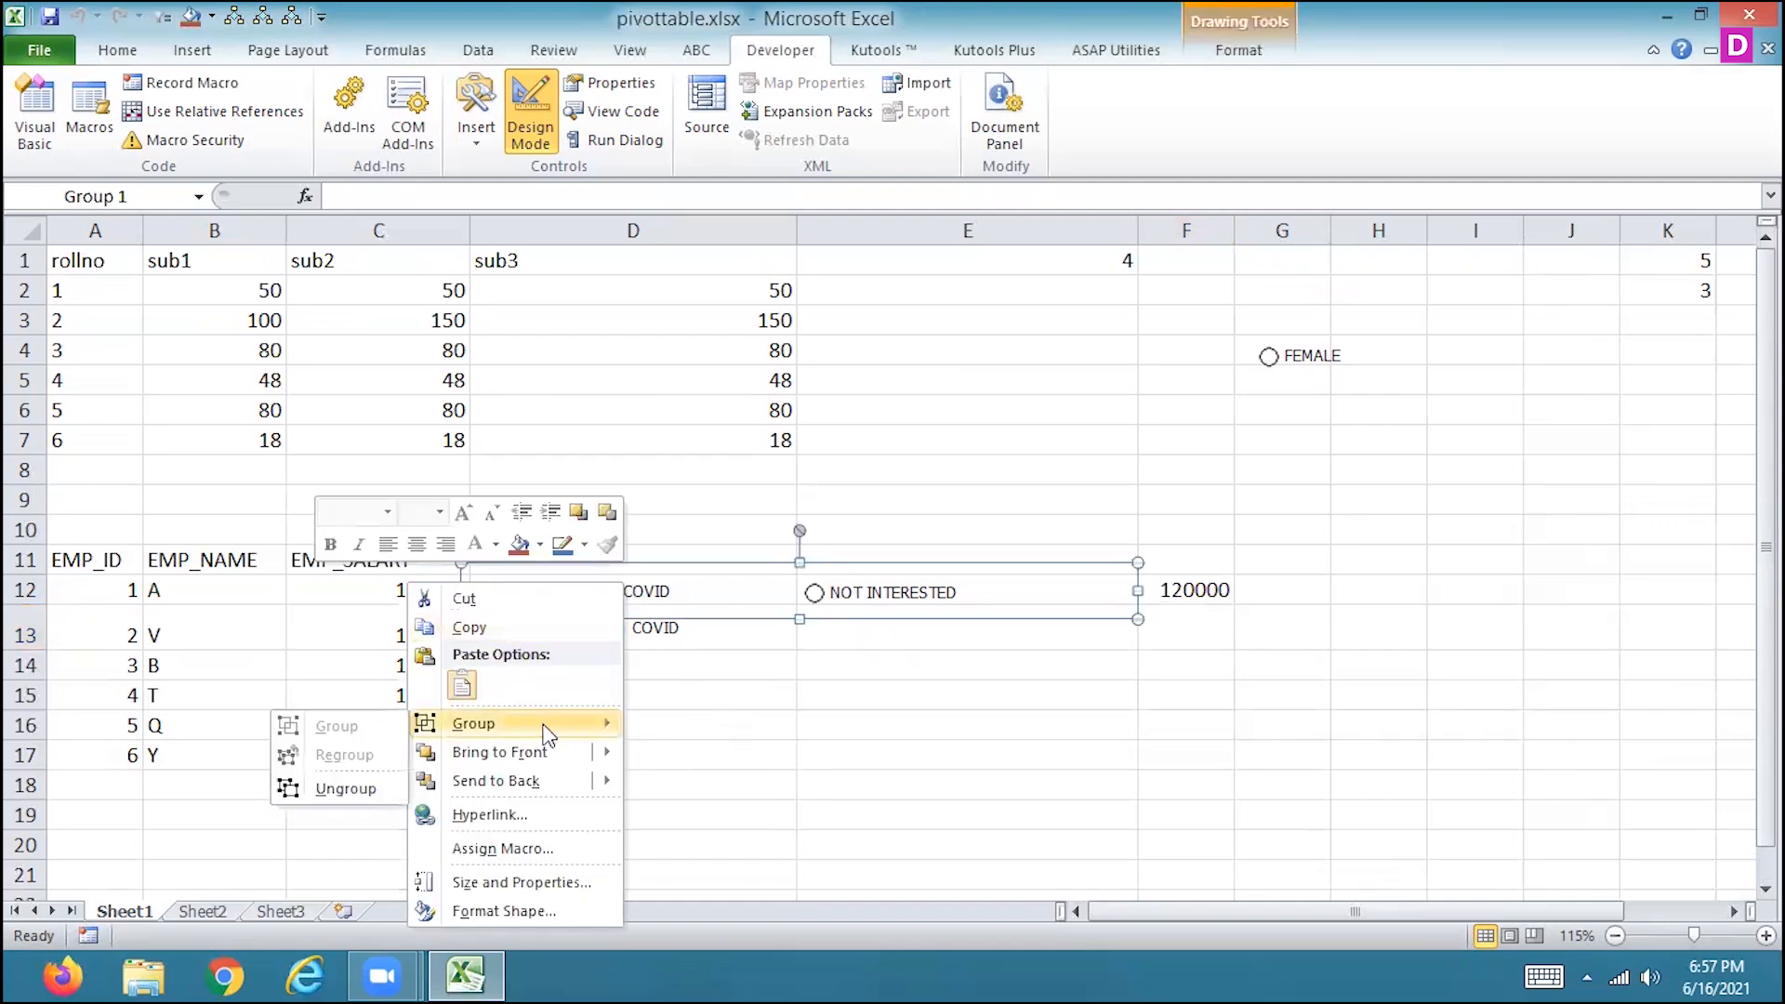
pyautogui.click(340, 788)
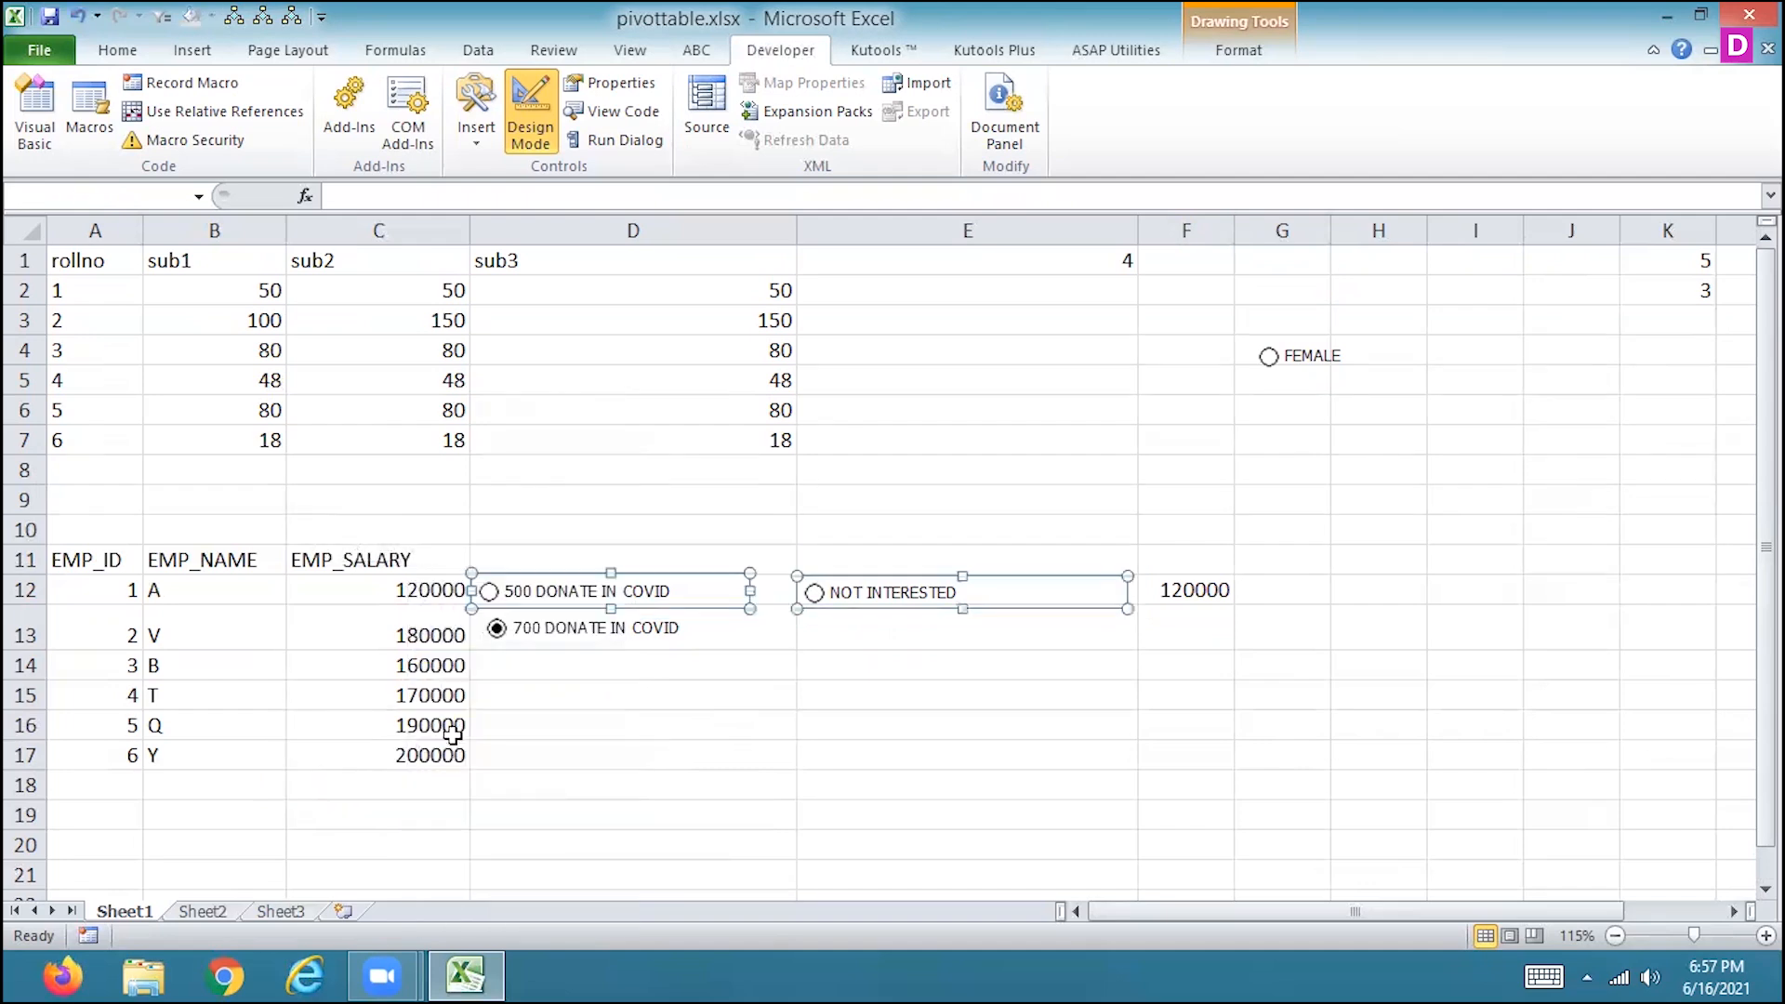
pyautogui.rightClick(704, 585)
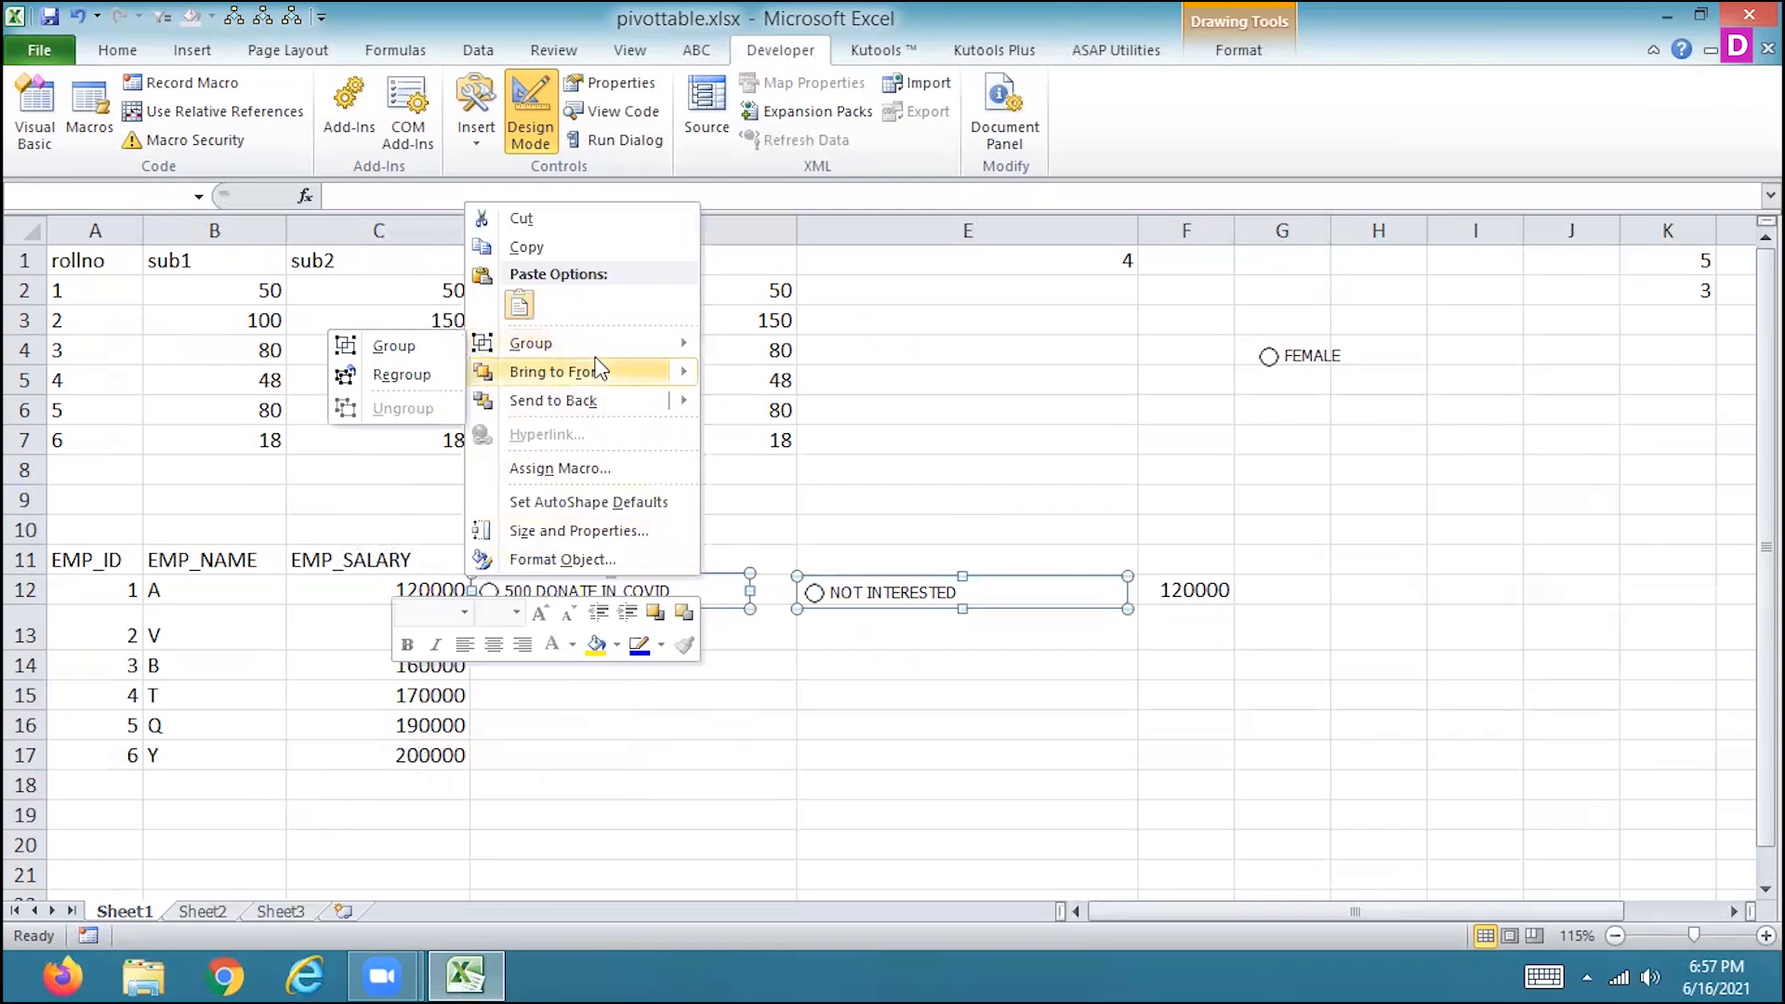
pyautogui.click(388, 371)
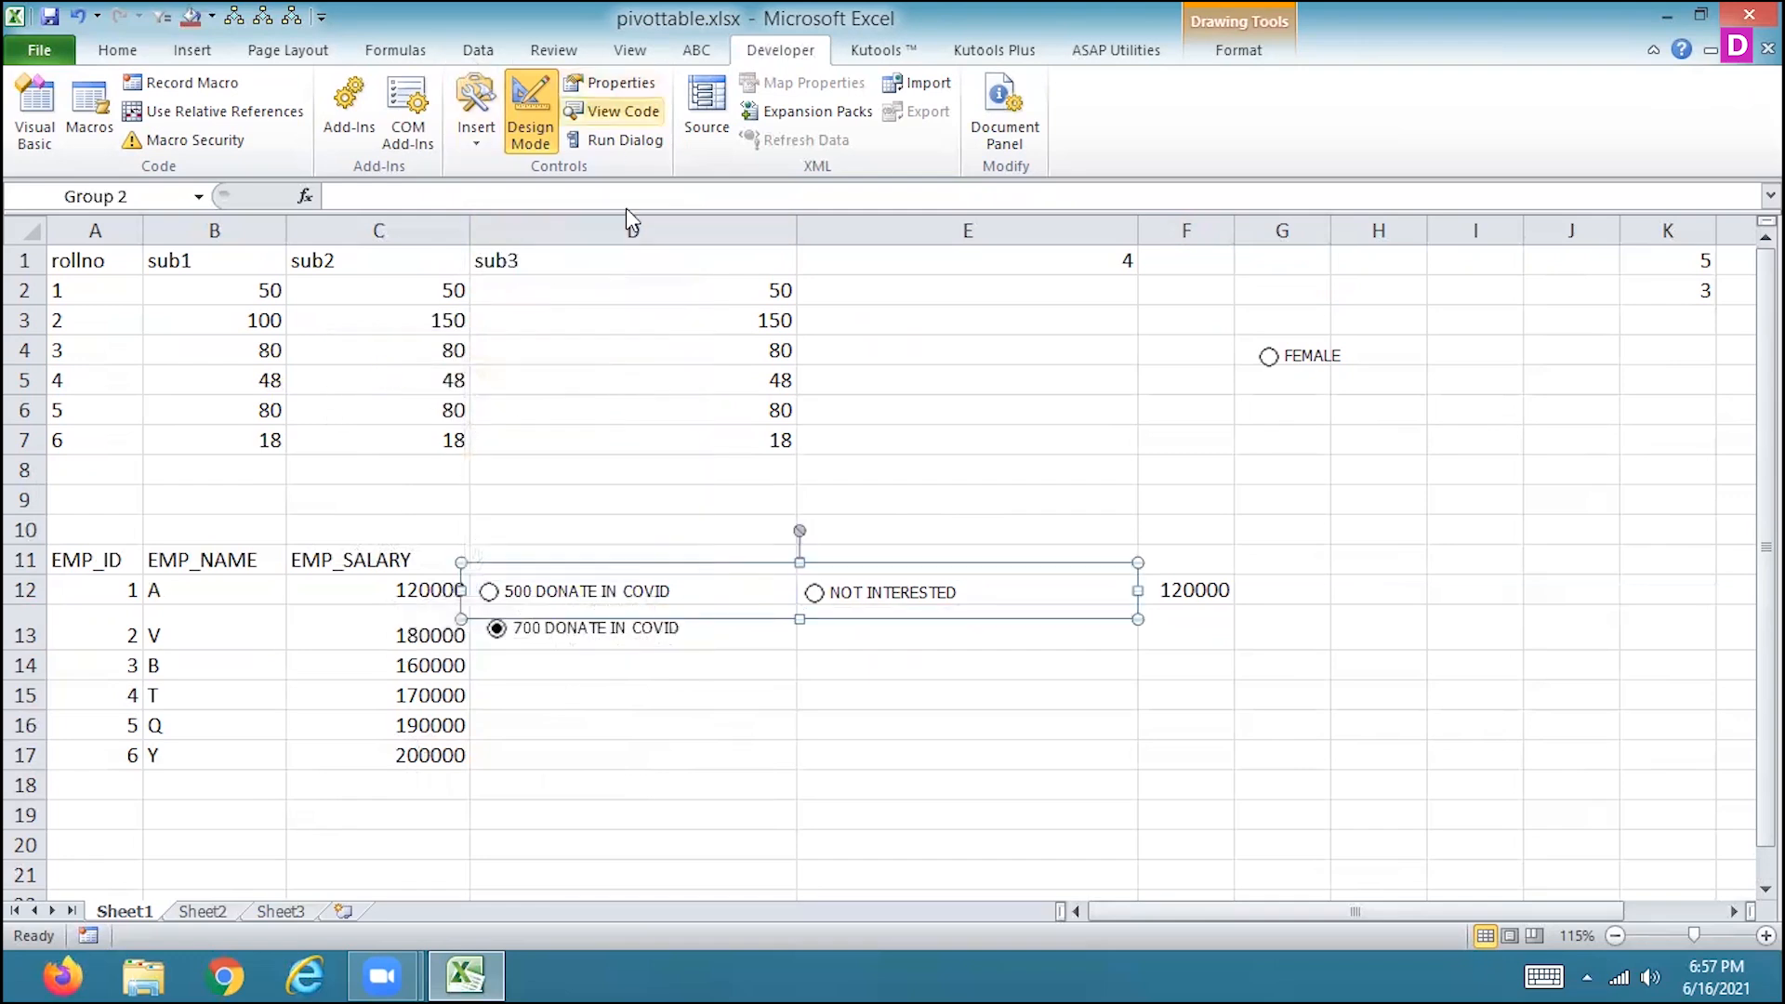
# Inspect the grouped option buttons' available commands and the NOT INTERESTED button's control settings, leaving them unchanged.
pyautogui.rightClick(698, 599)
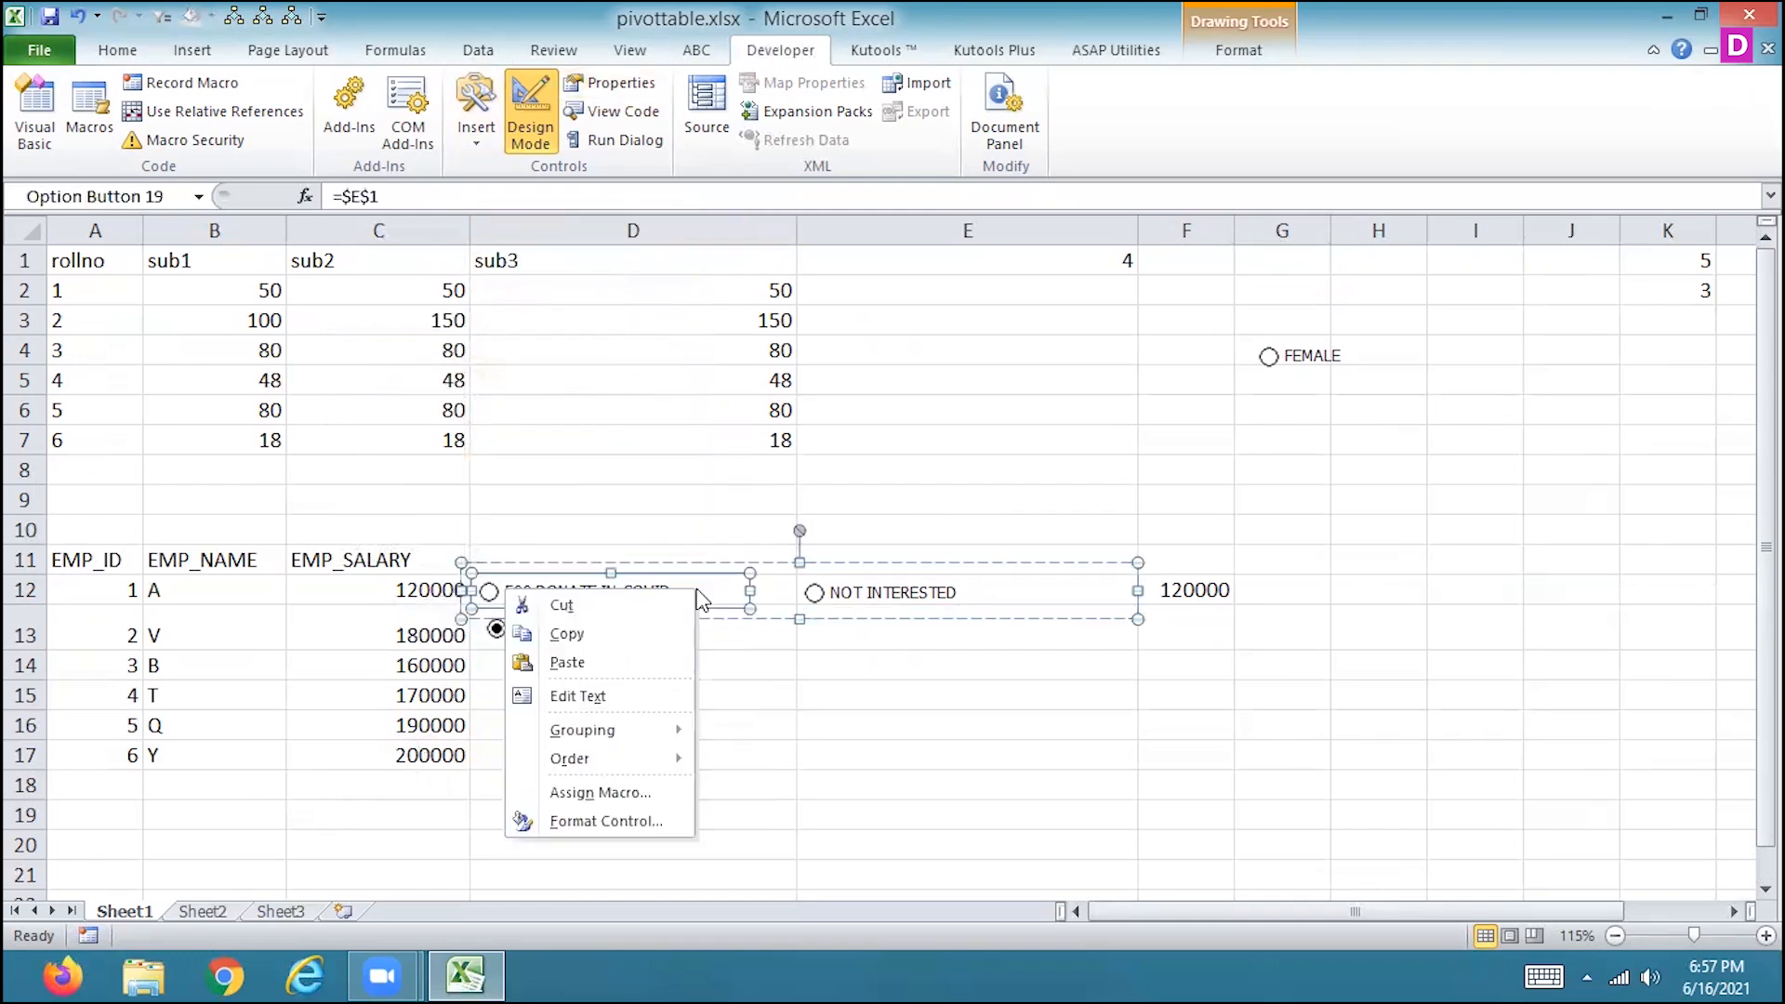
pyautogui.click(985, 595)
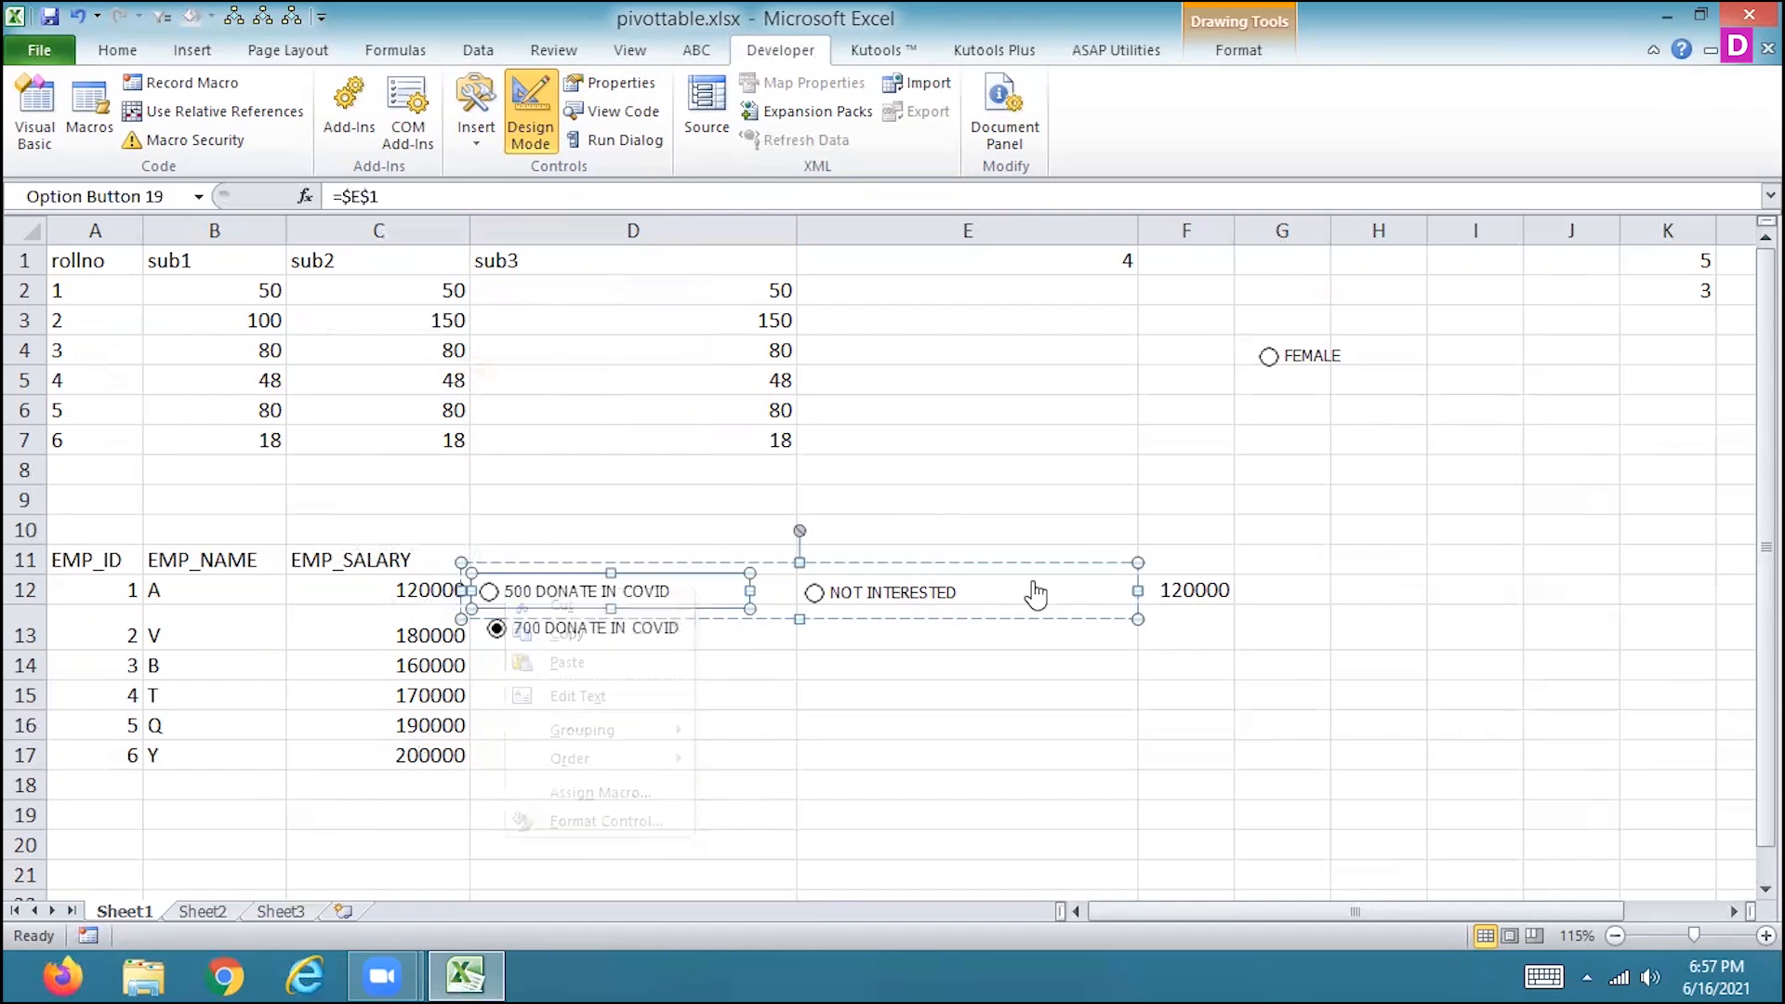
pyautogui.rightClick(1031, 582)
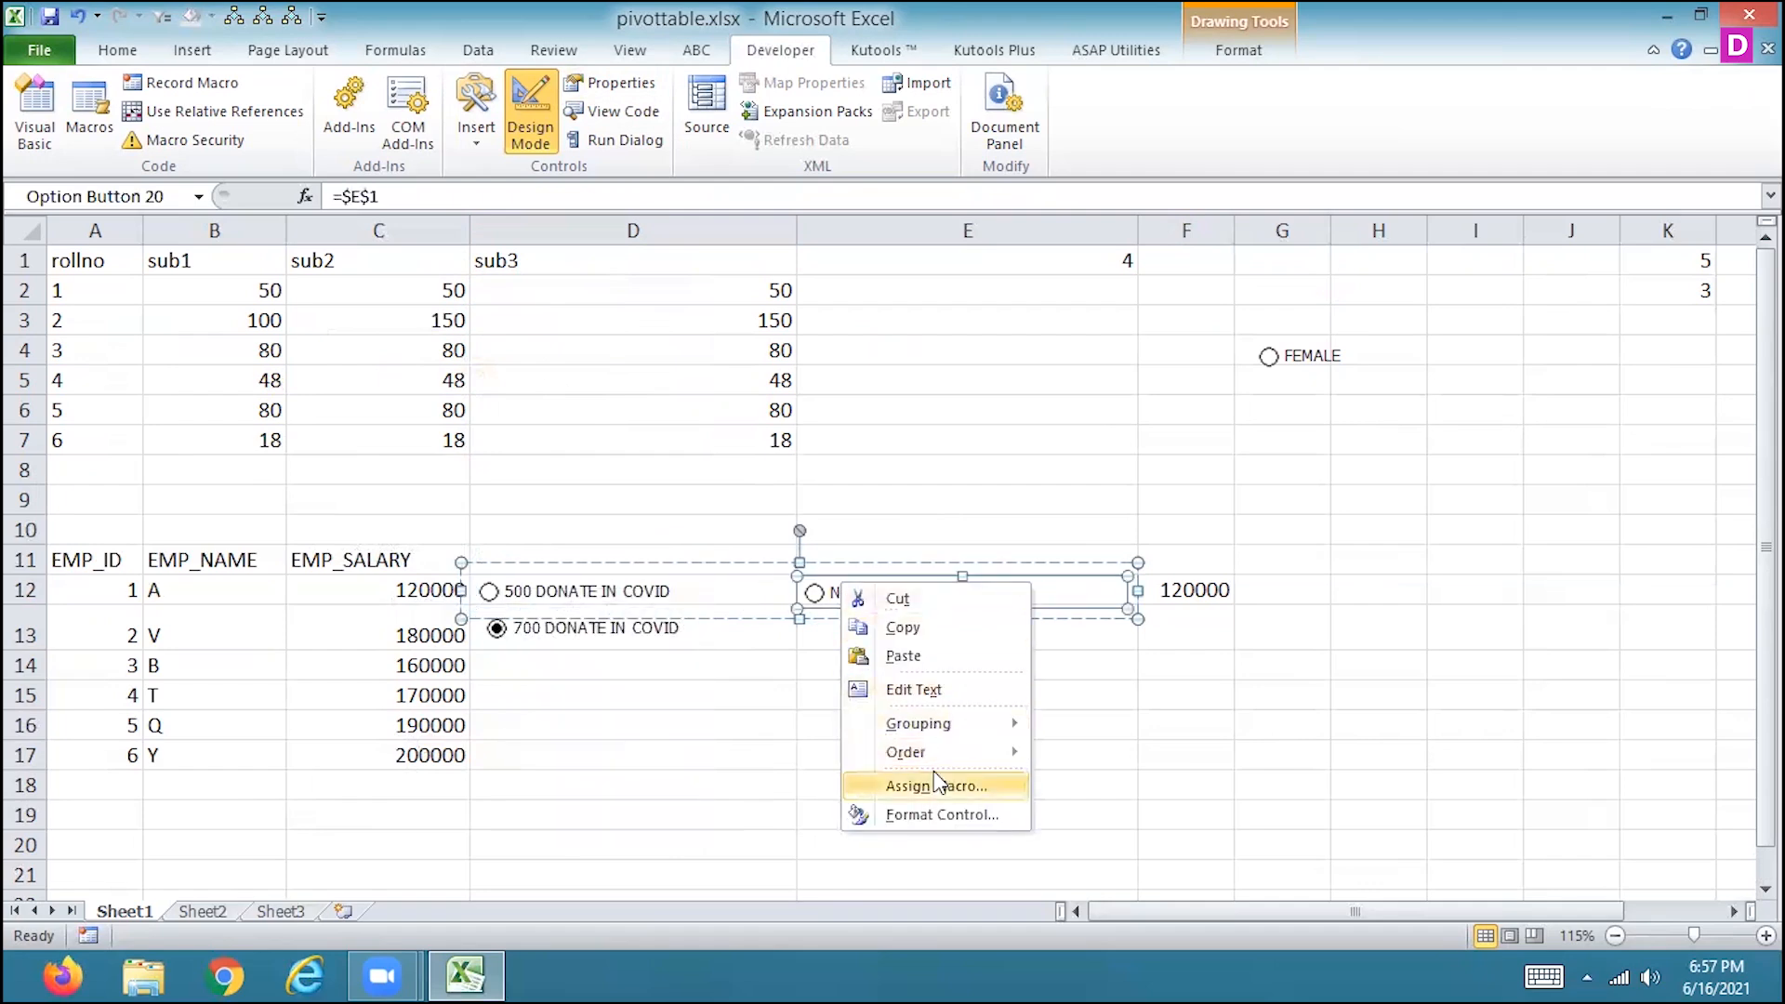
pyautogui.moveTo(925, 723)
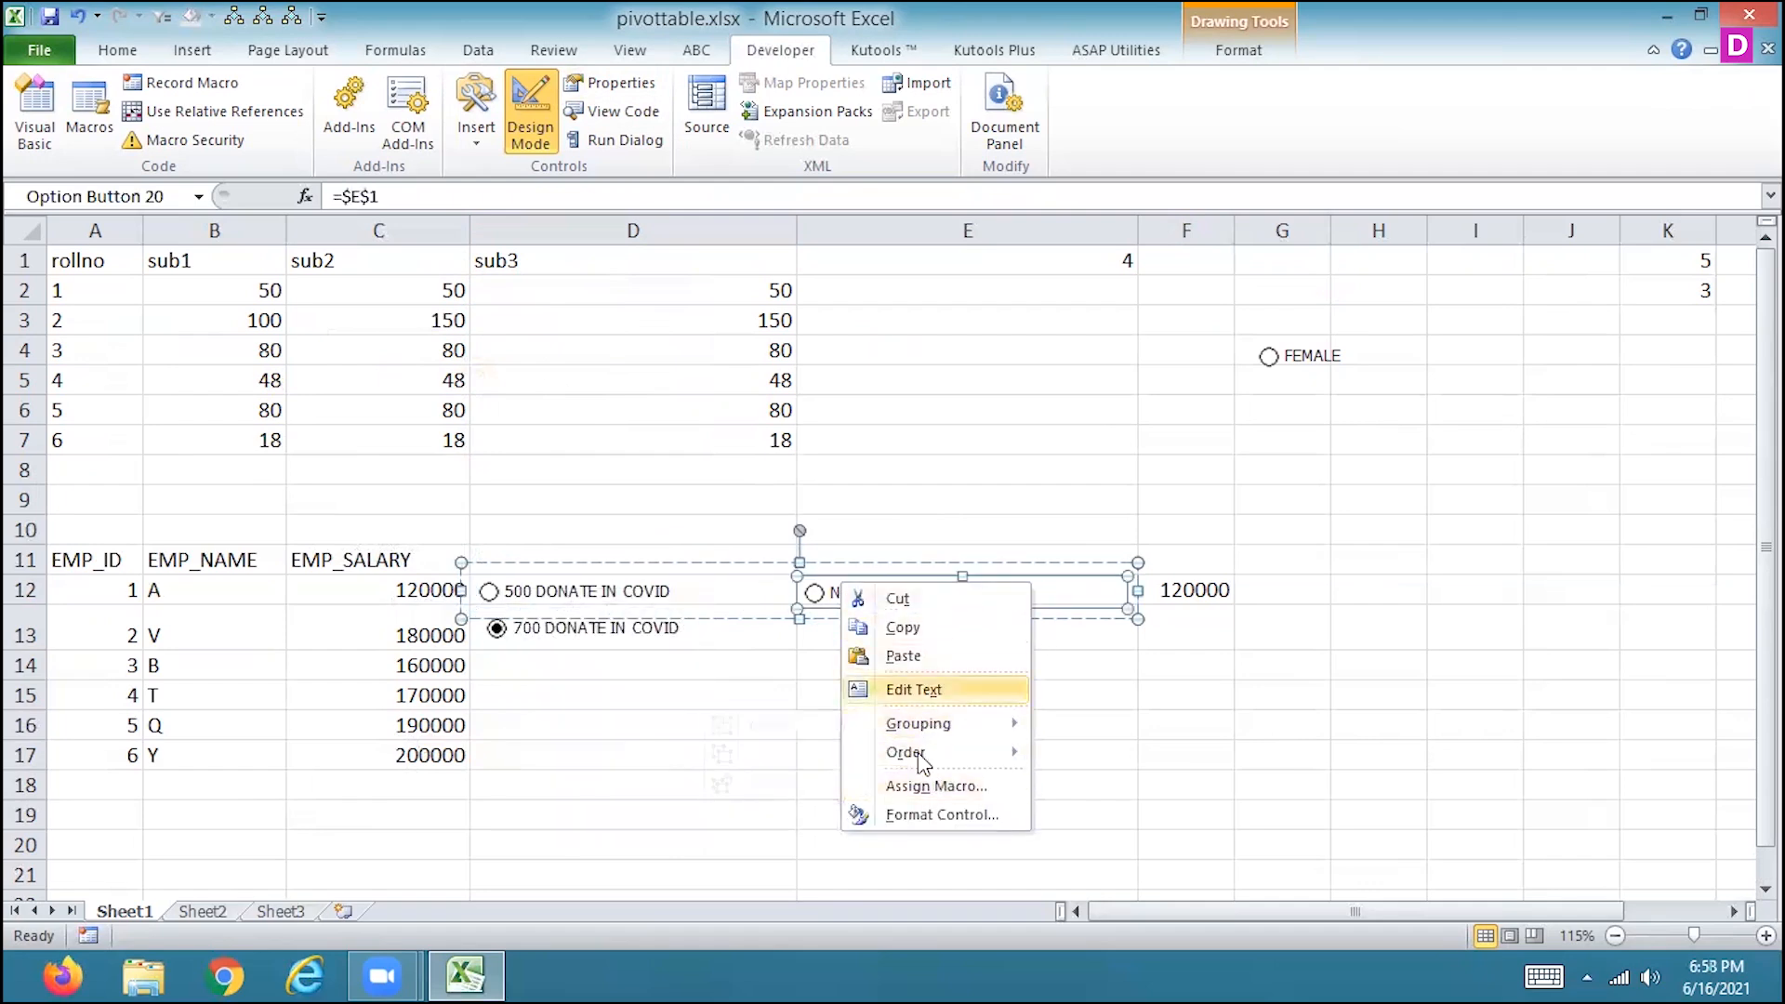
pyautogui.click(929, 815)
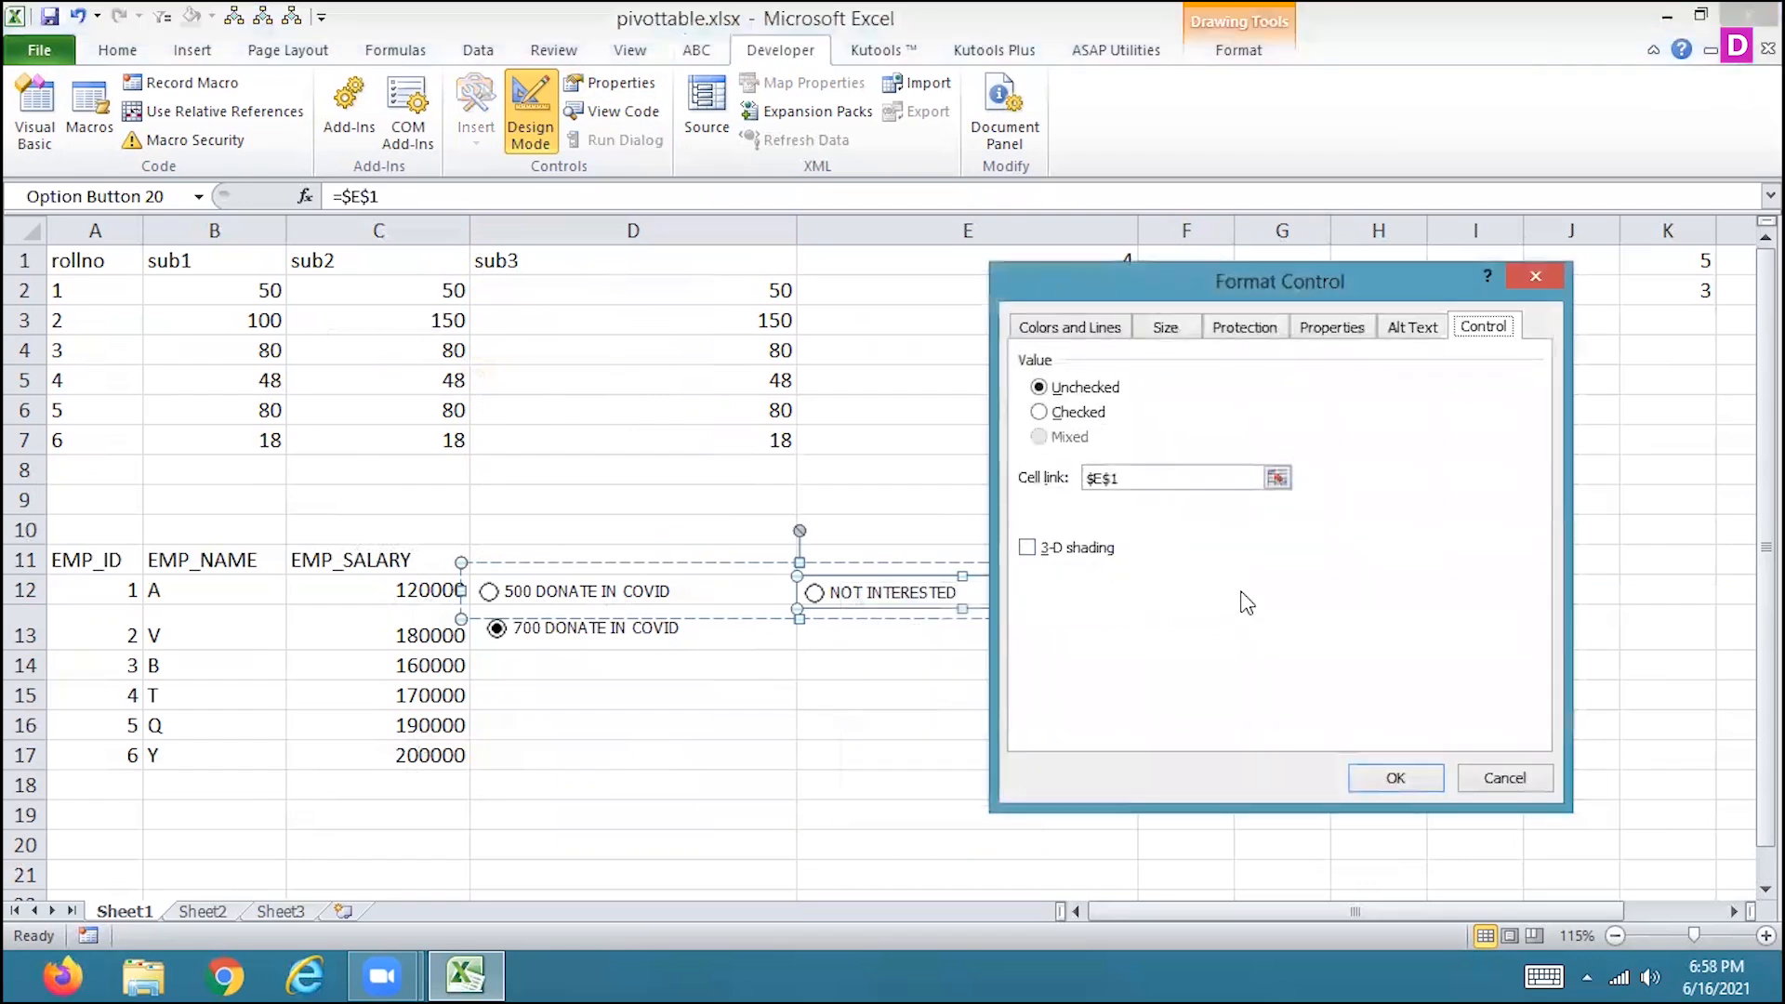
pyautogui.click(1525, 795)
pyautogui.click(932, 476)
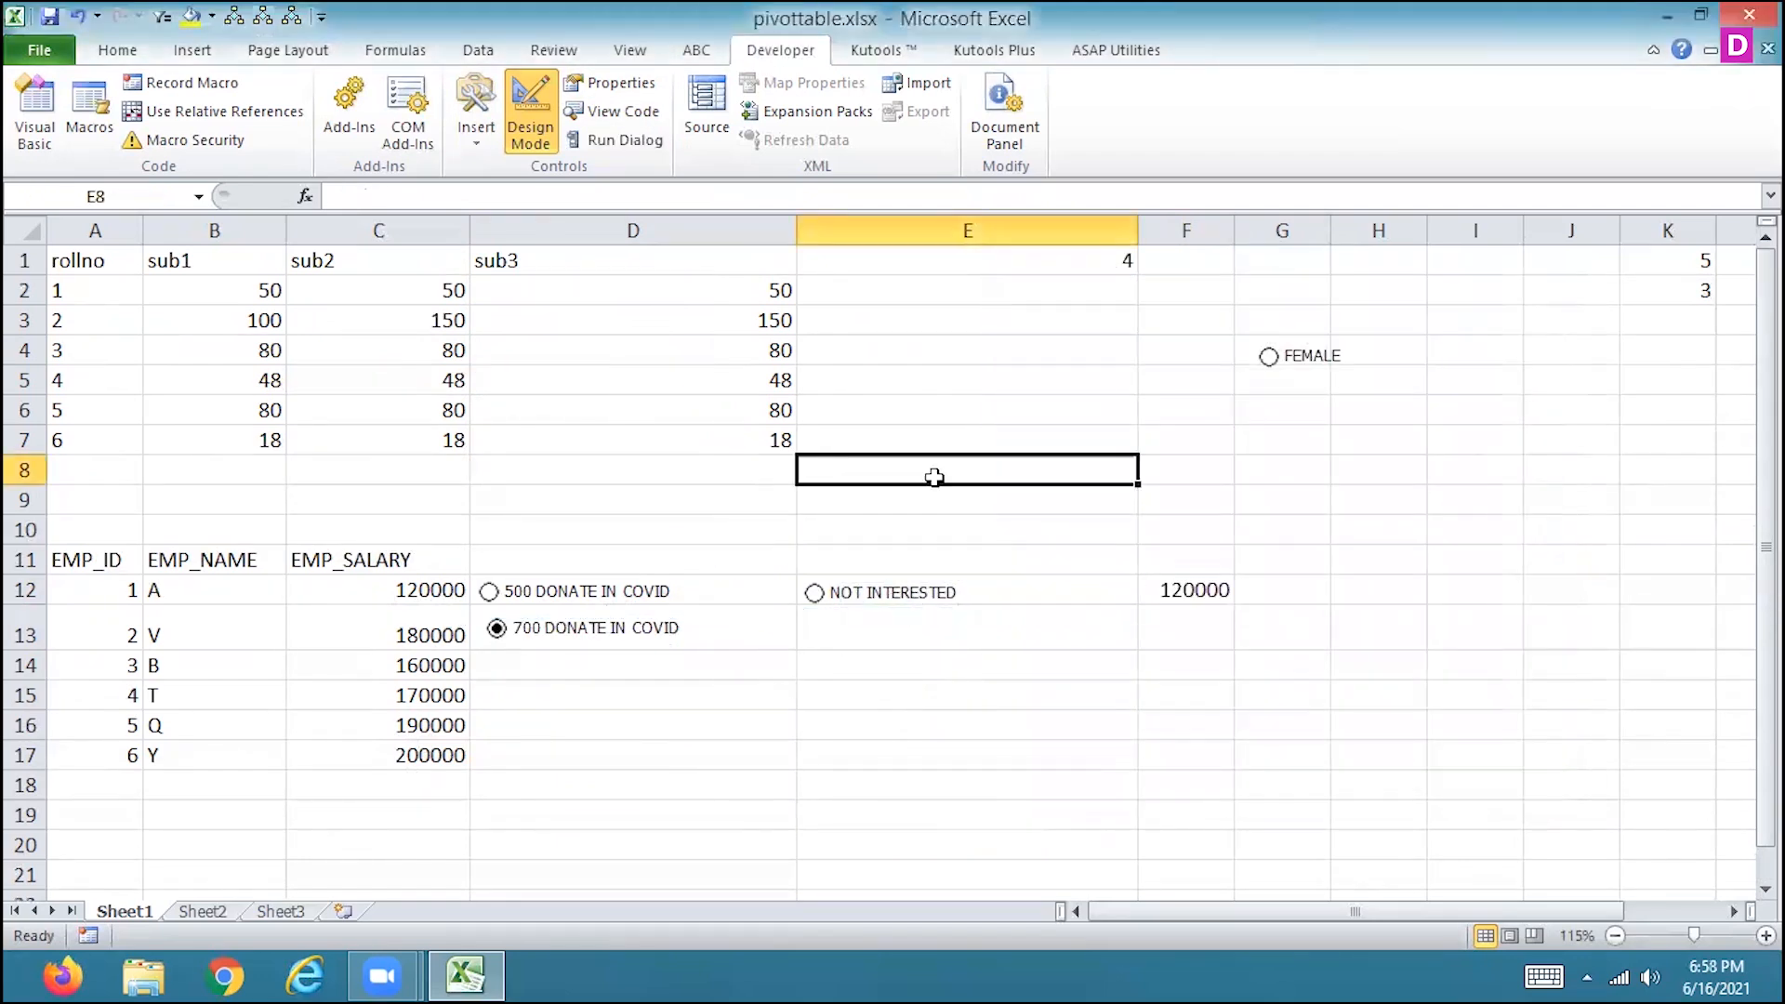
# Switch the selected option to NOT INTERESTED and open the Sheet1 worksheet properties.
pyautogui.click(744, 595)
pyautogui.click(811, 592)
pyautogui.click(604, 84)
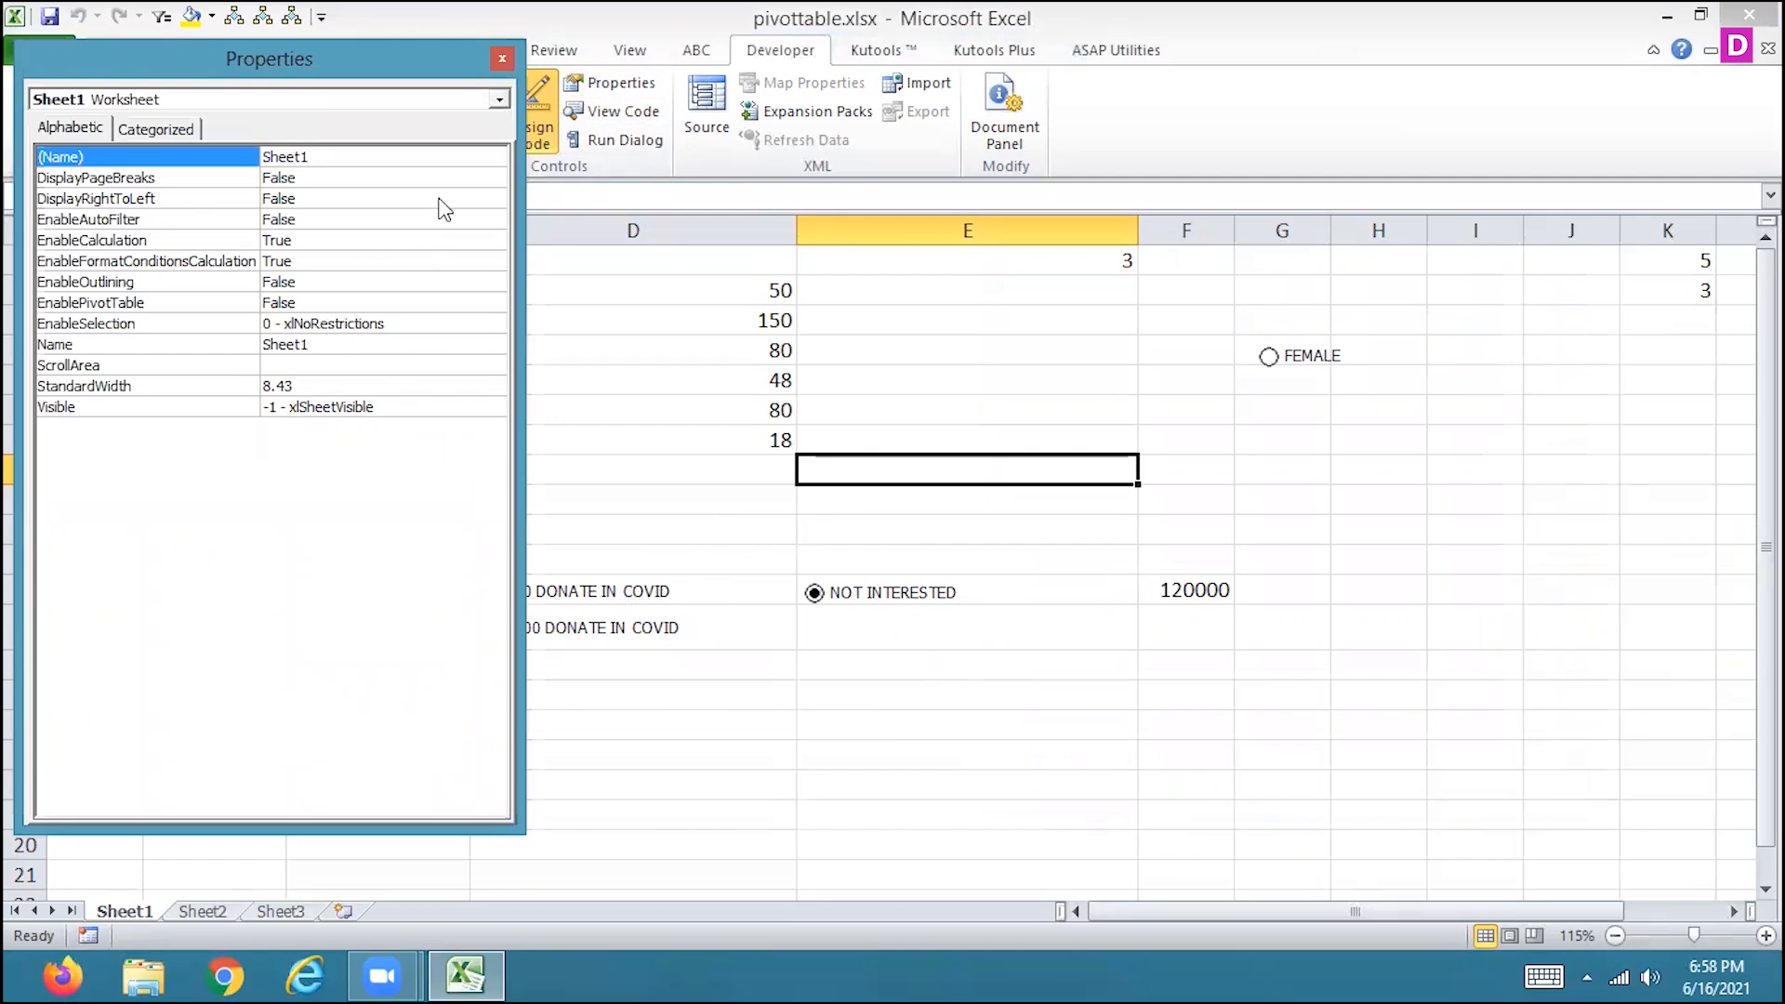
# Check the object list in the Sheet1 worksheet properties and close the properties window.
pyautogui.click(499, 98)
pyautogui.click(499, 98)
pyautogui.click(502, 58)
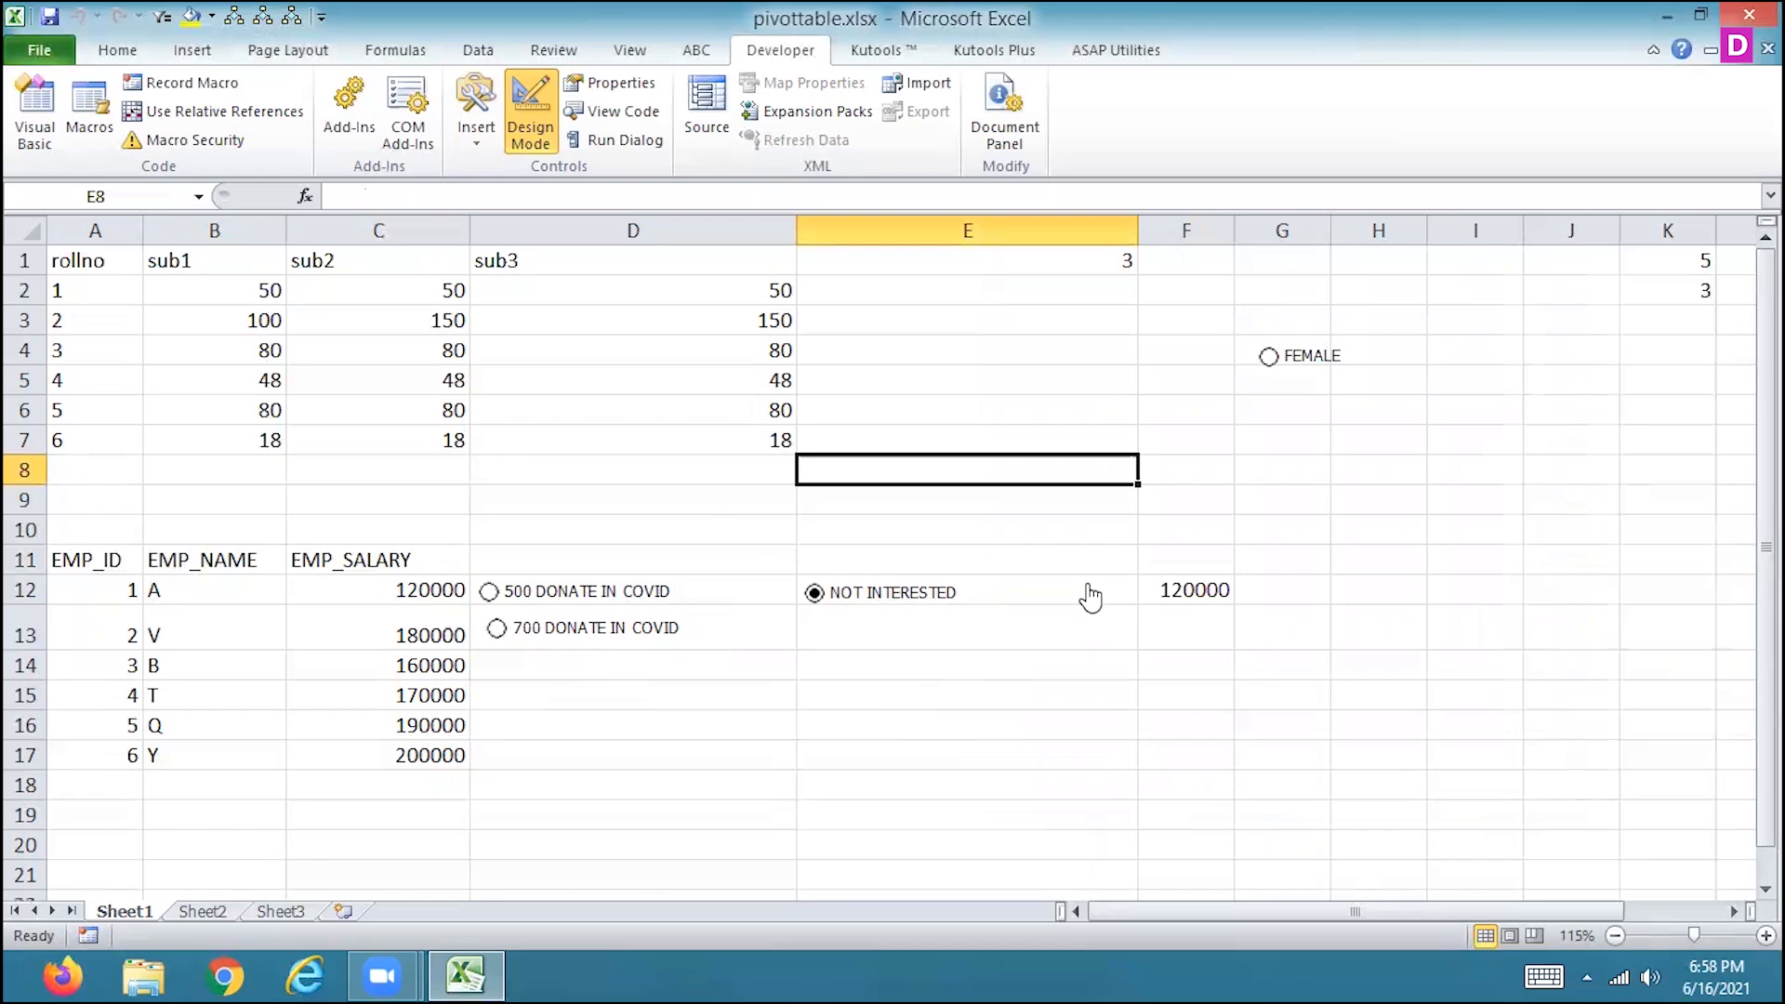
# Try switching between the 500 DONATE IN COVID and NOT INTERESTED options and view the cell commands for D11:E12.
pyautogui.moveTo(520, 553); pyautogui.dragTo(812, 594)
pyautogui.click(815, 594)
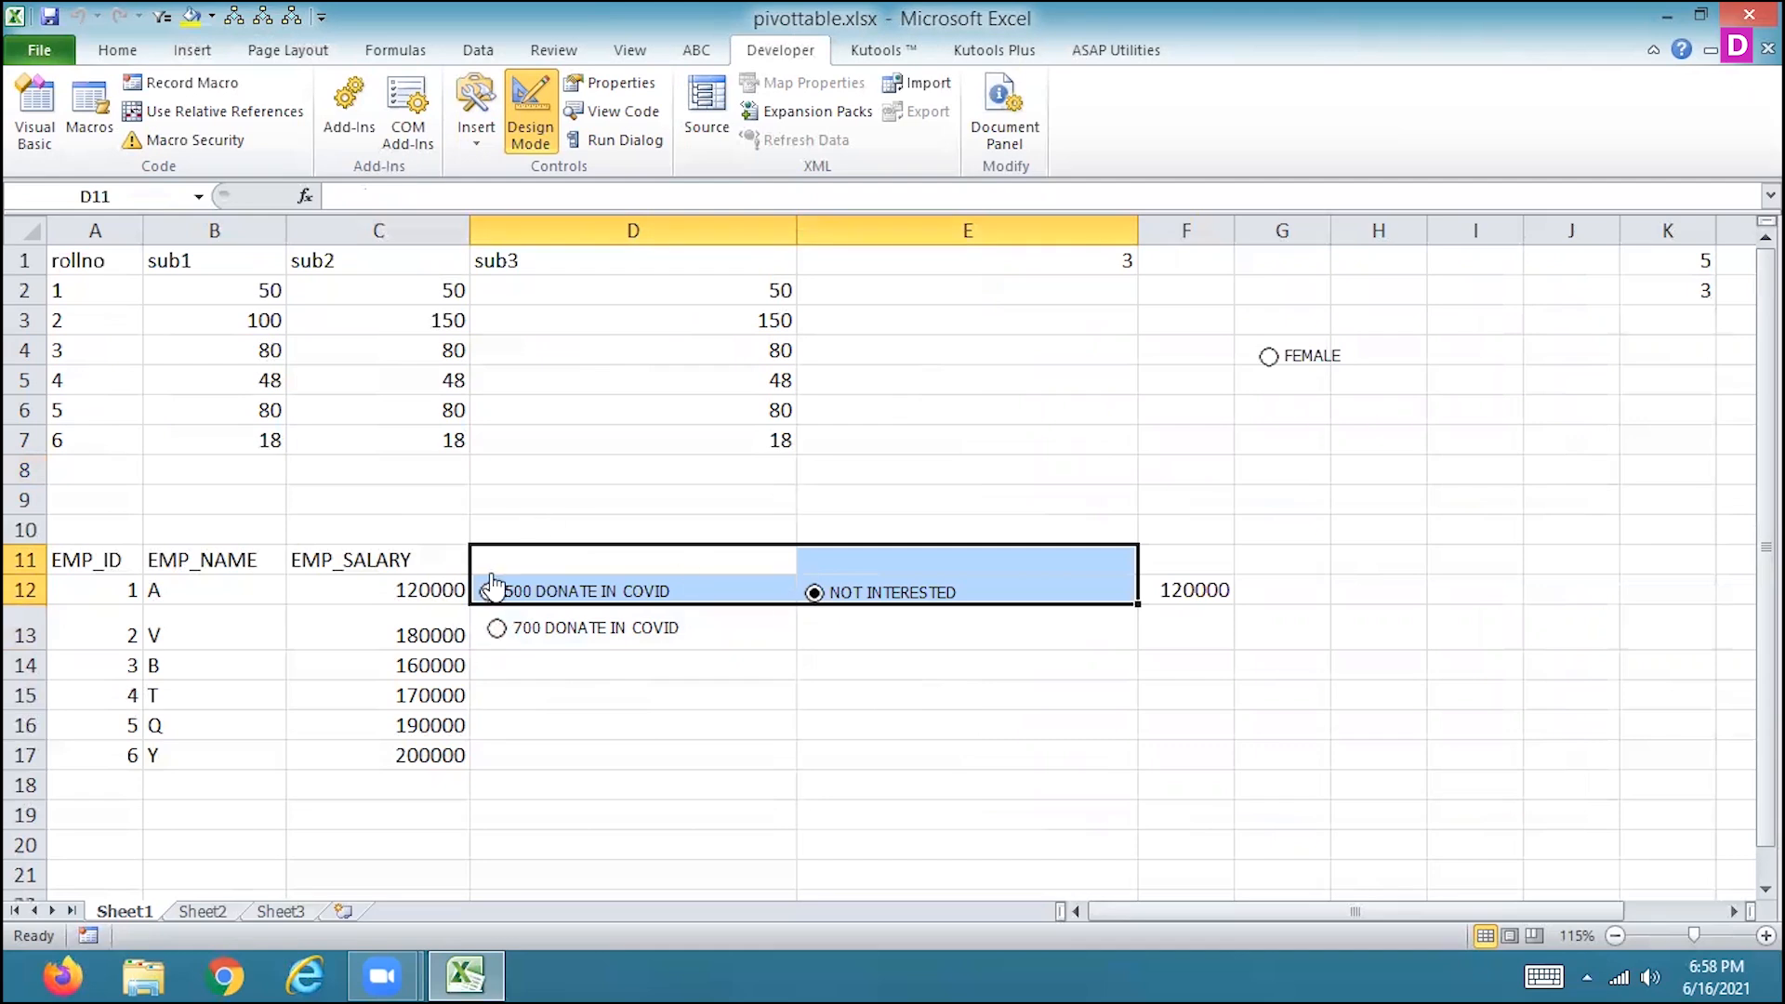
pyautogui.click(489, 593)
pyautogui.click(815, 594)
pyautogui.rightClick(784, 568)
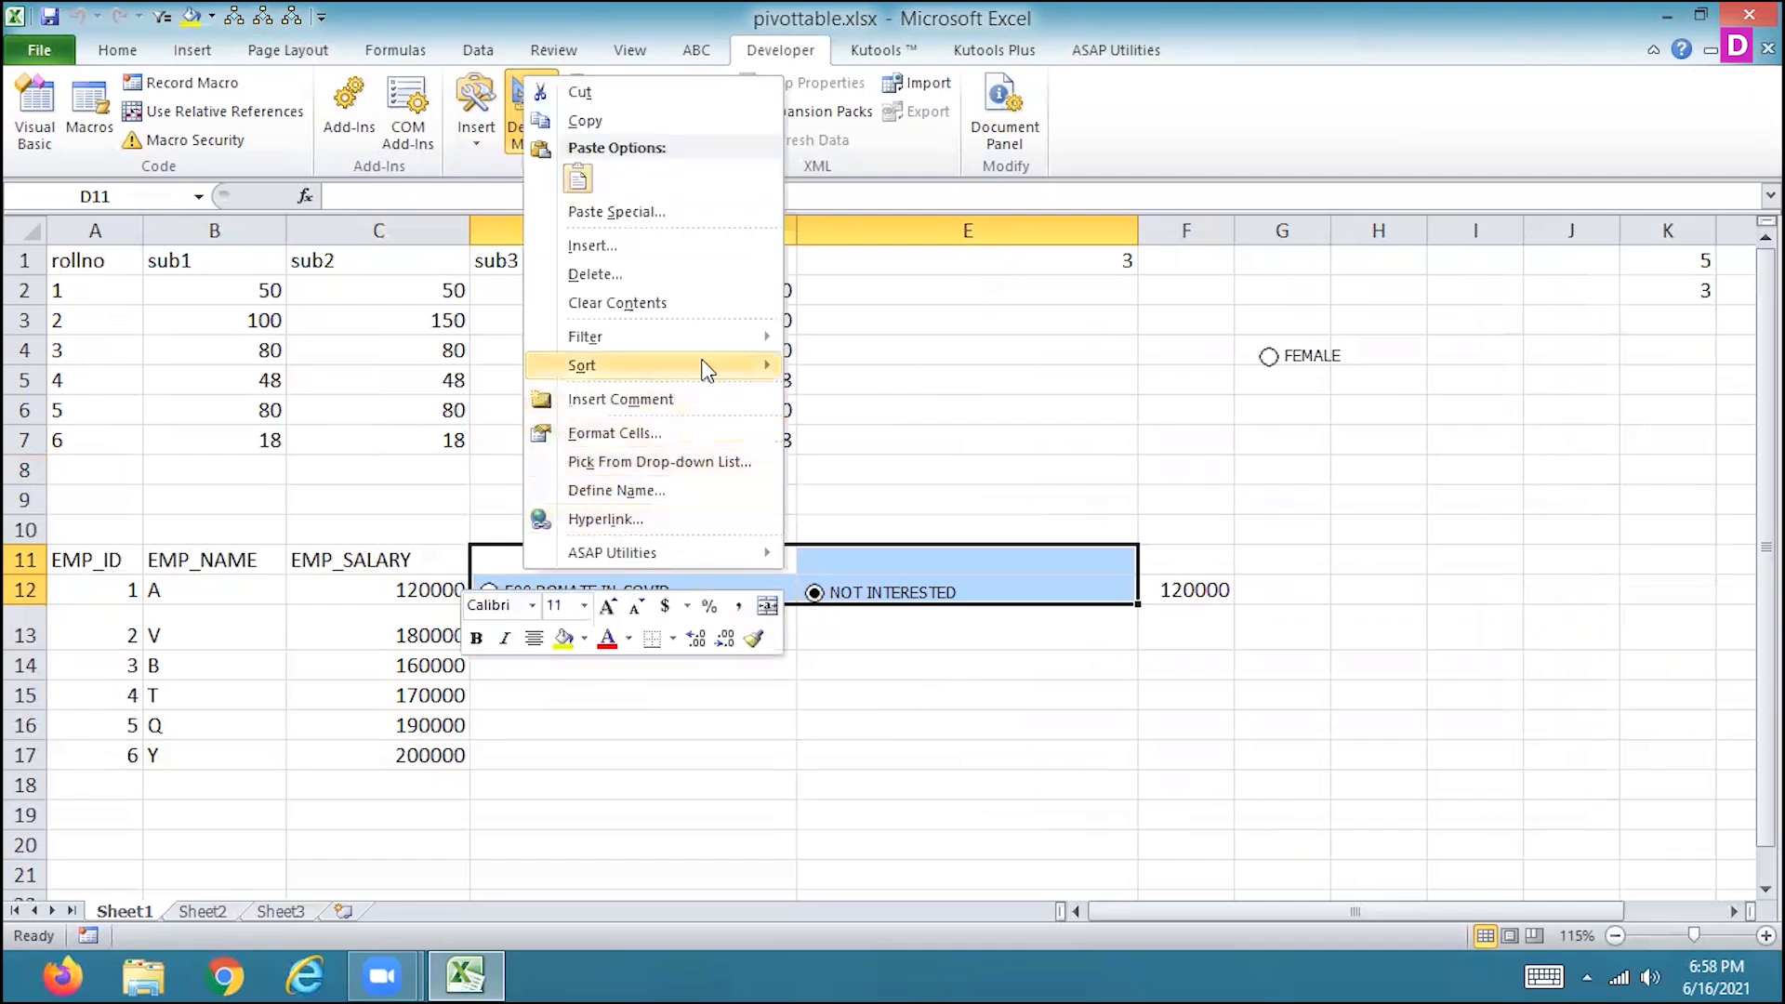
pyautogui.click(812, 519)
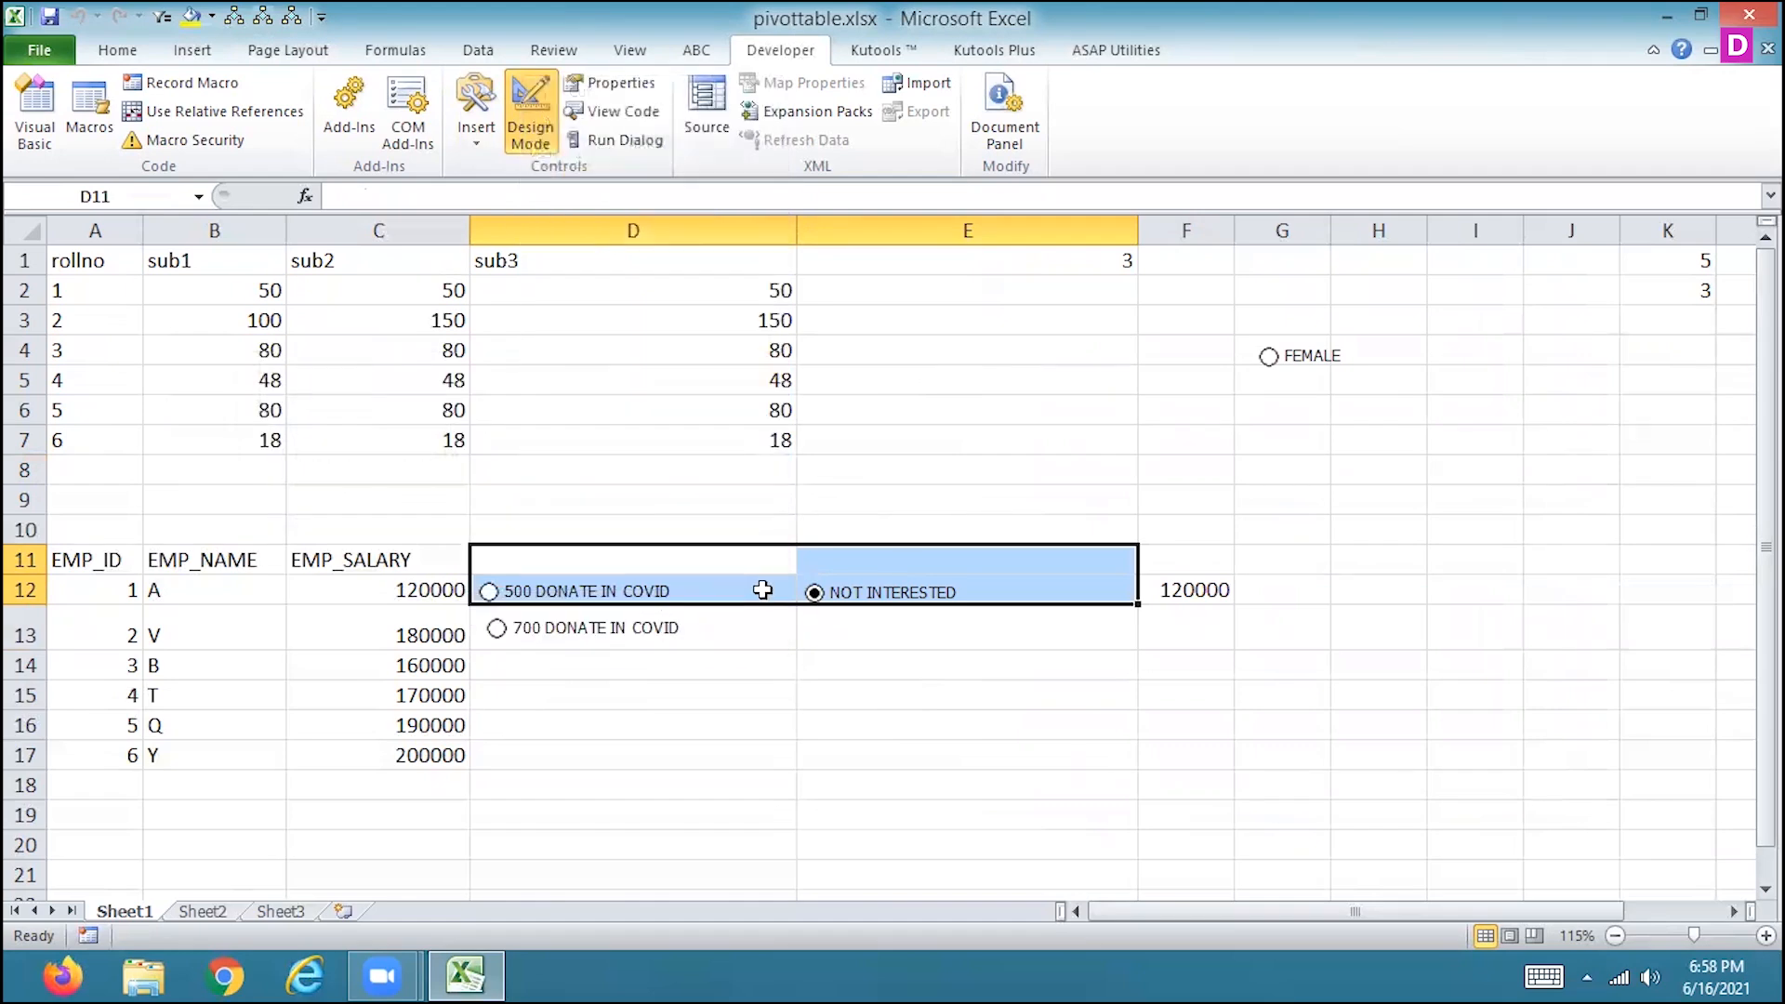
pyautogui.click(761, 590)
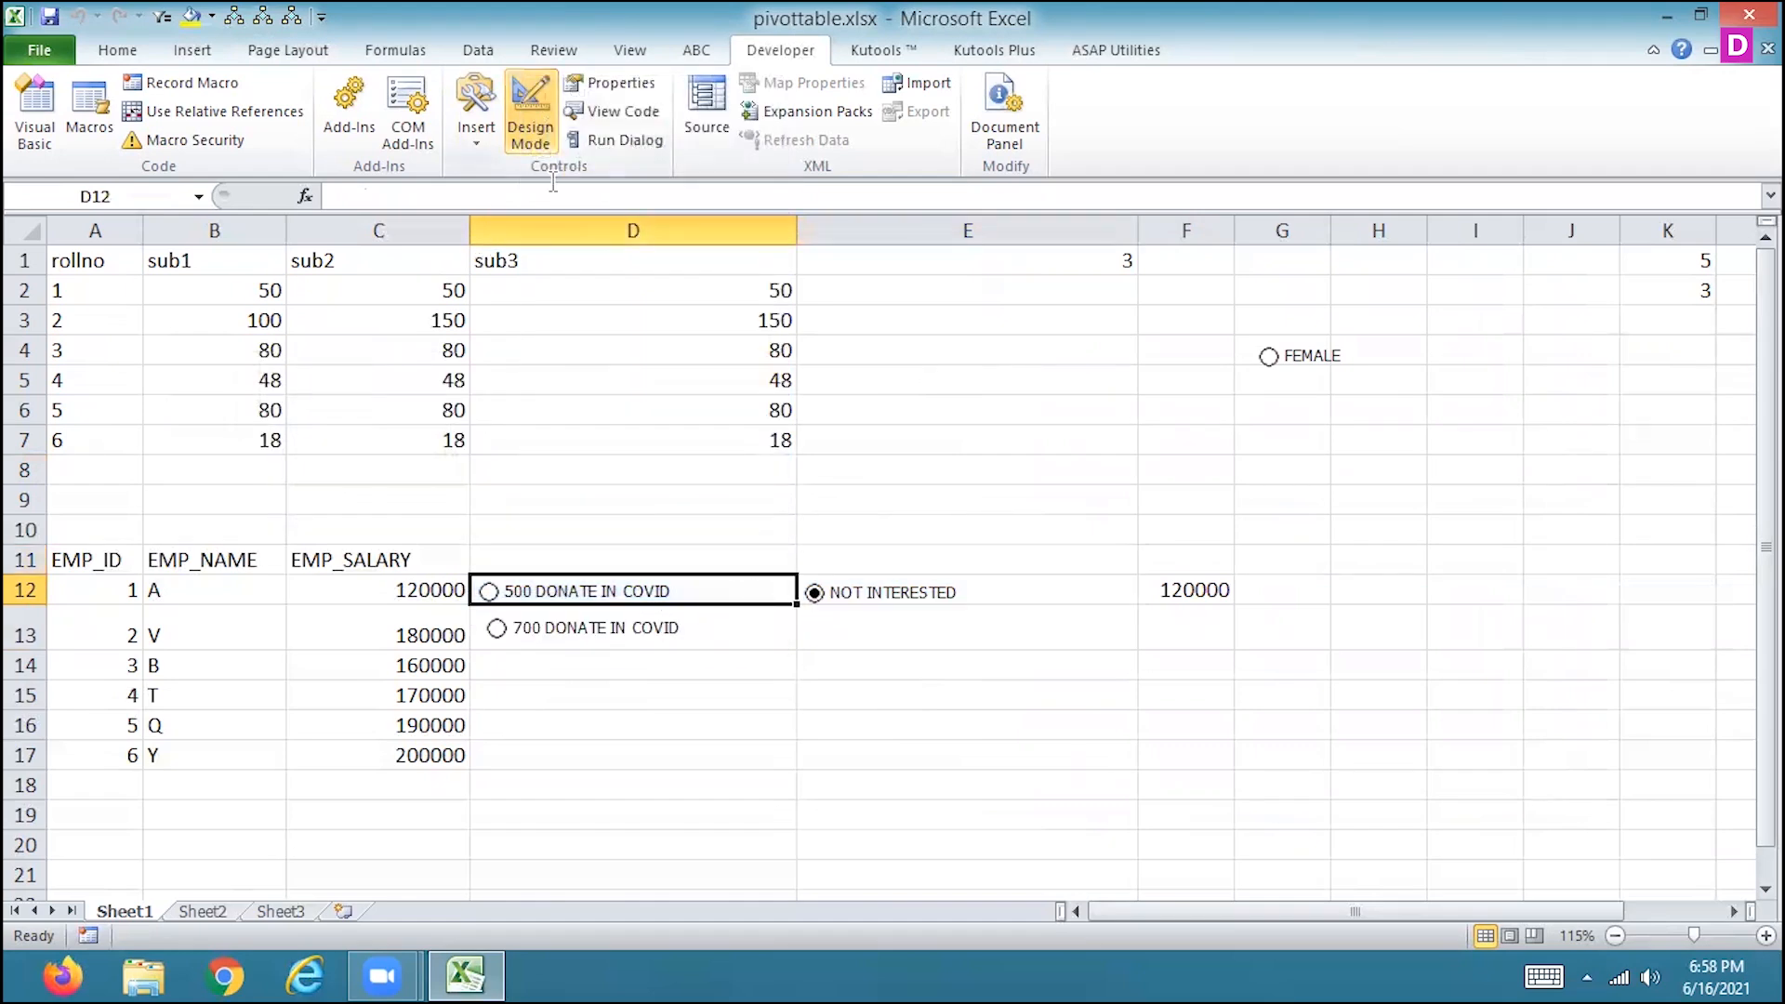
# Inspect the commands of the 500 DONATE IN COVID button and the shape fill settings of the grouped option buttons.
pyautogui.click(536, 107)
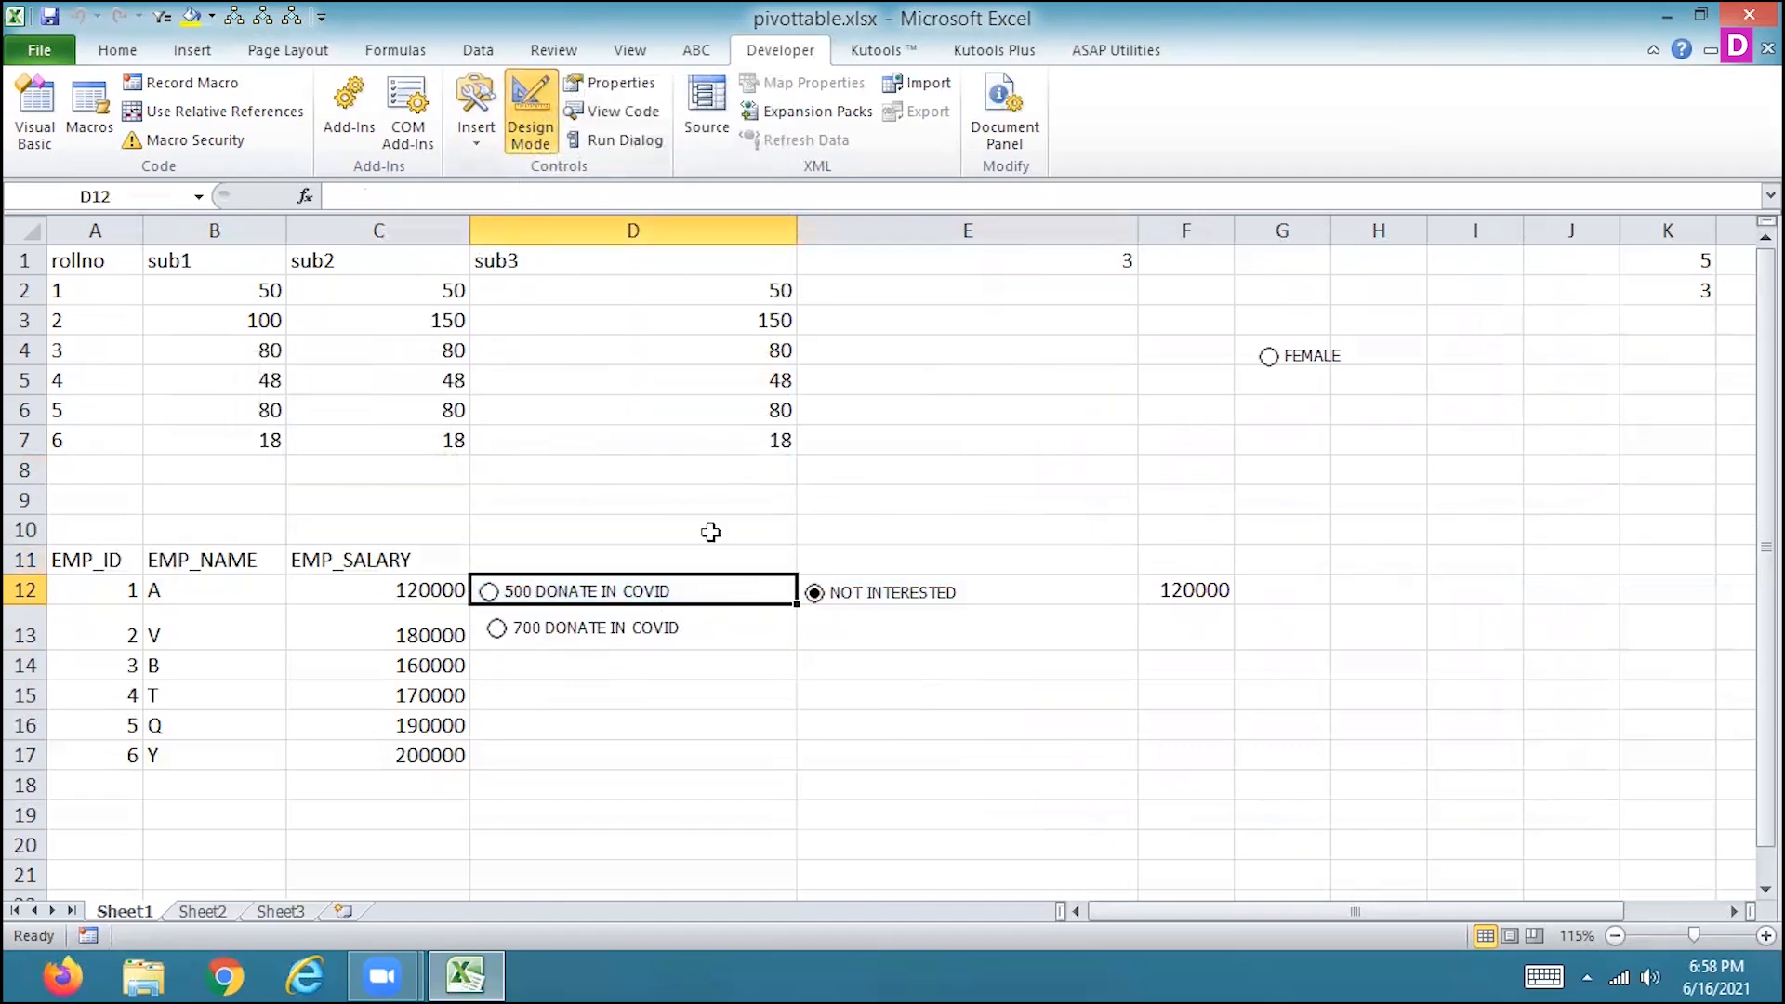
pyautogui.rightClick(650, 581)
pyautogui.click(650, 581)
pyautogui.rightClick(650, 580)
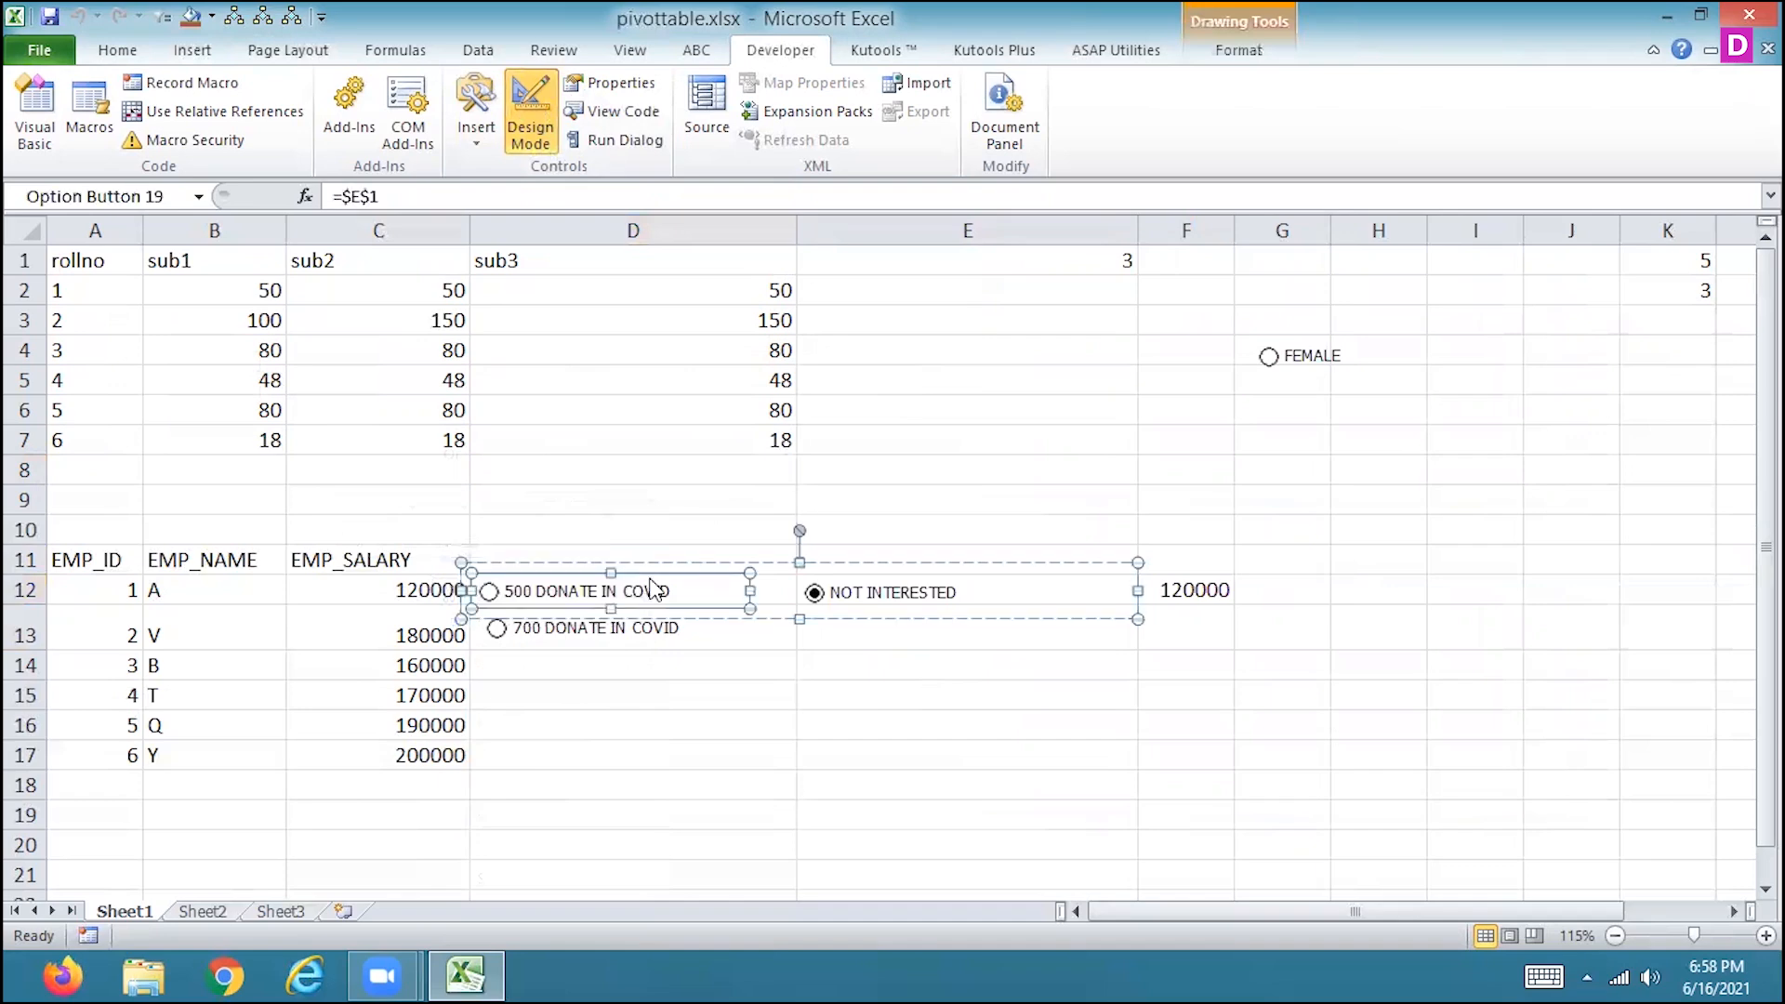
pyautogui.rightClick(846, 569)
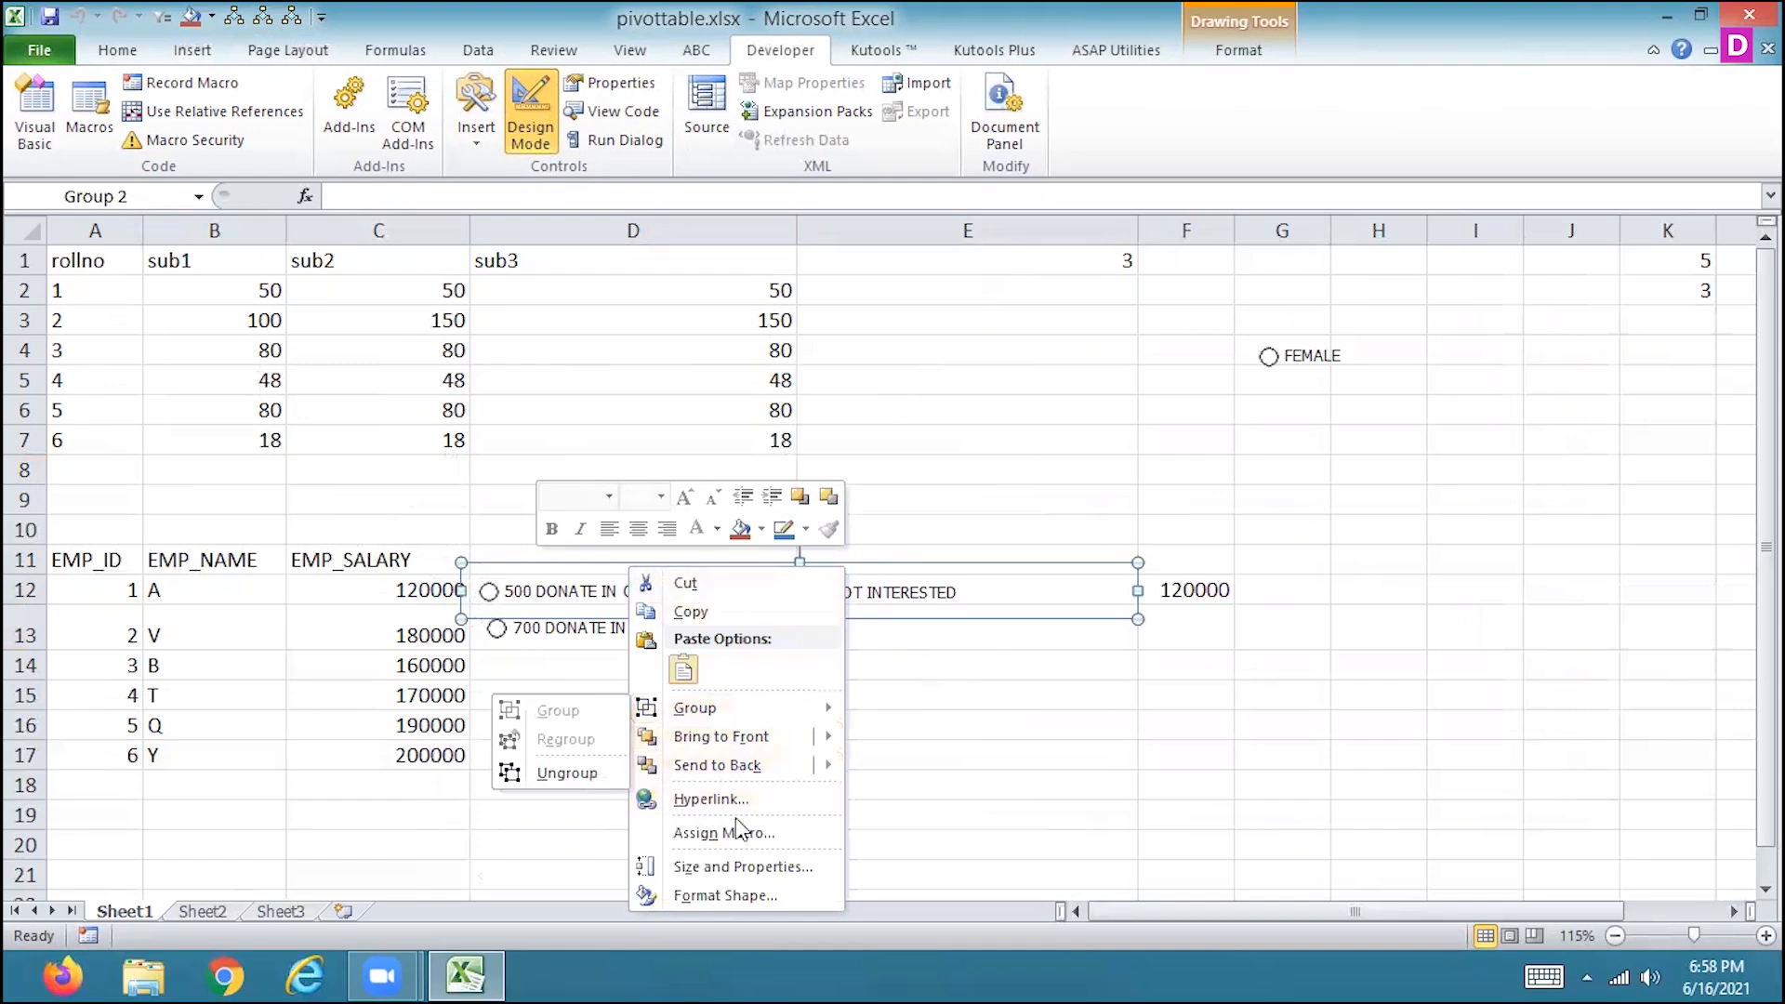
pyautogui.click(721, 892)
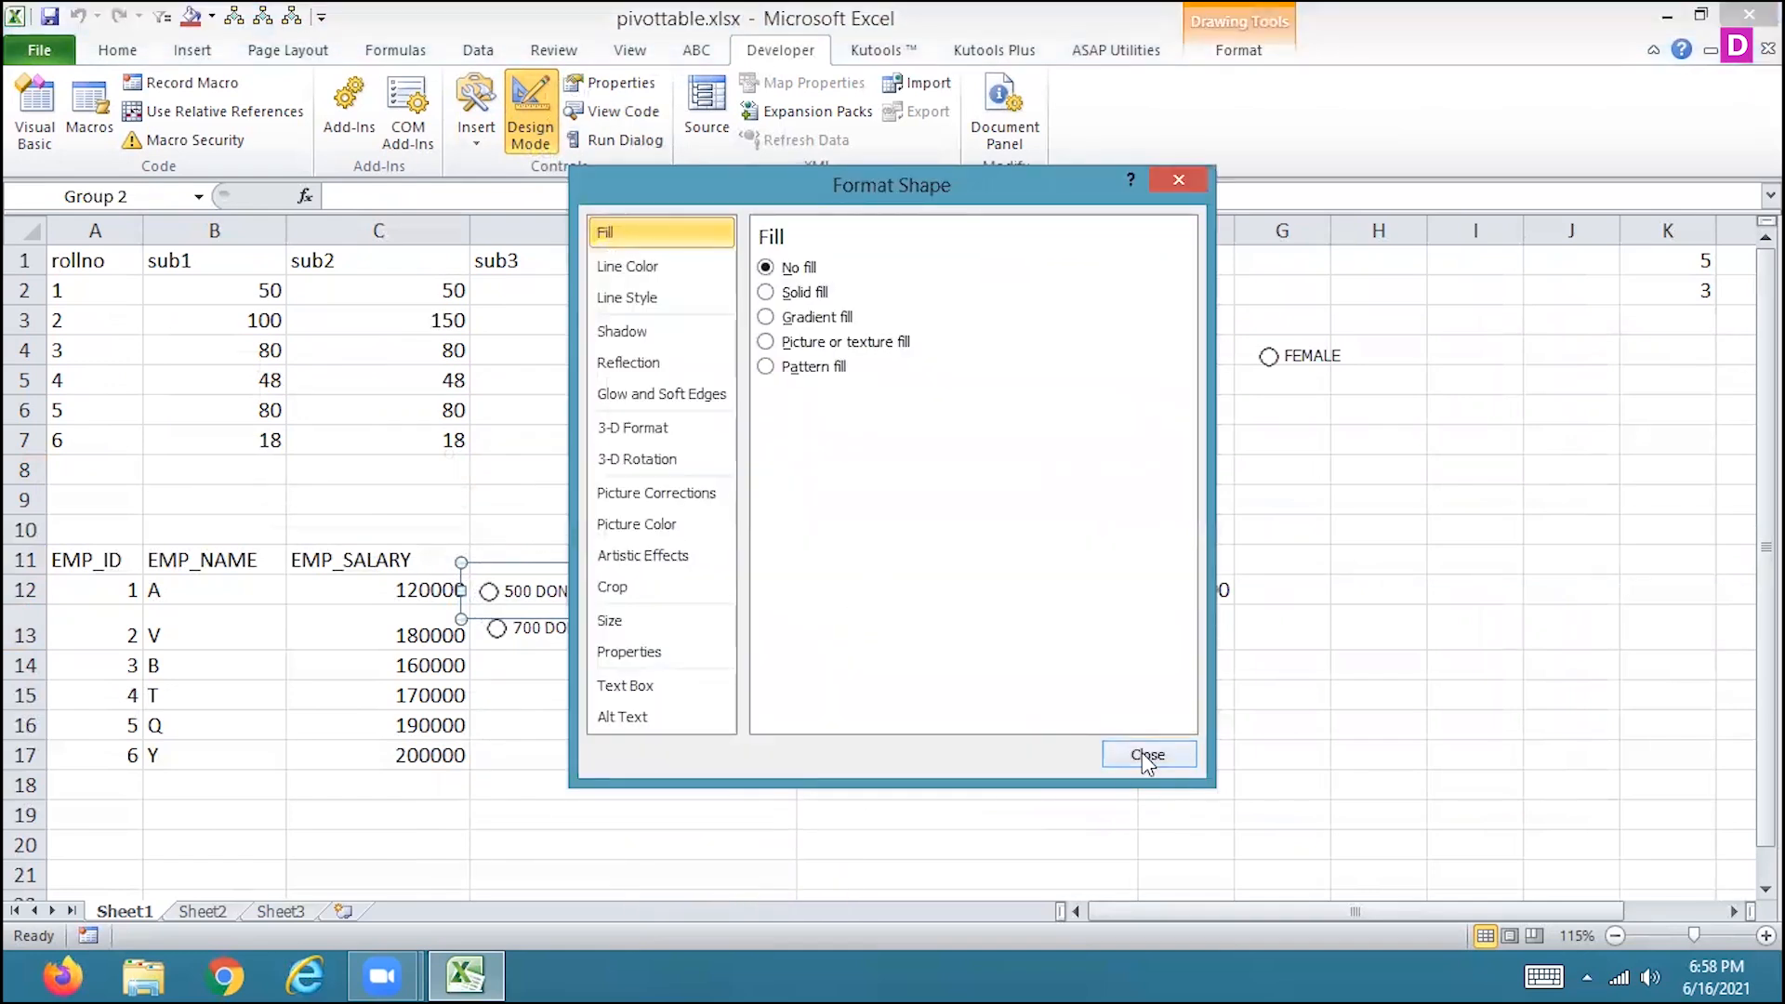
pyautogui.click(1145, 755)
pyautogui.click(861, 548)
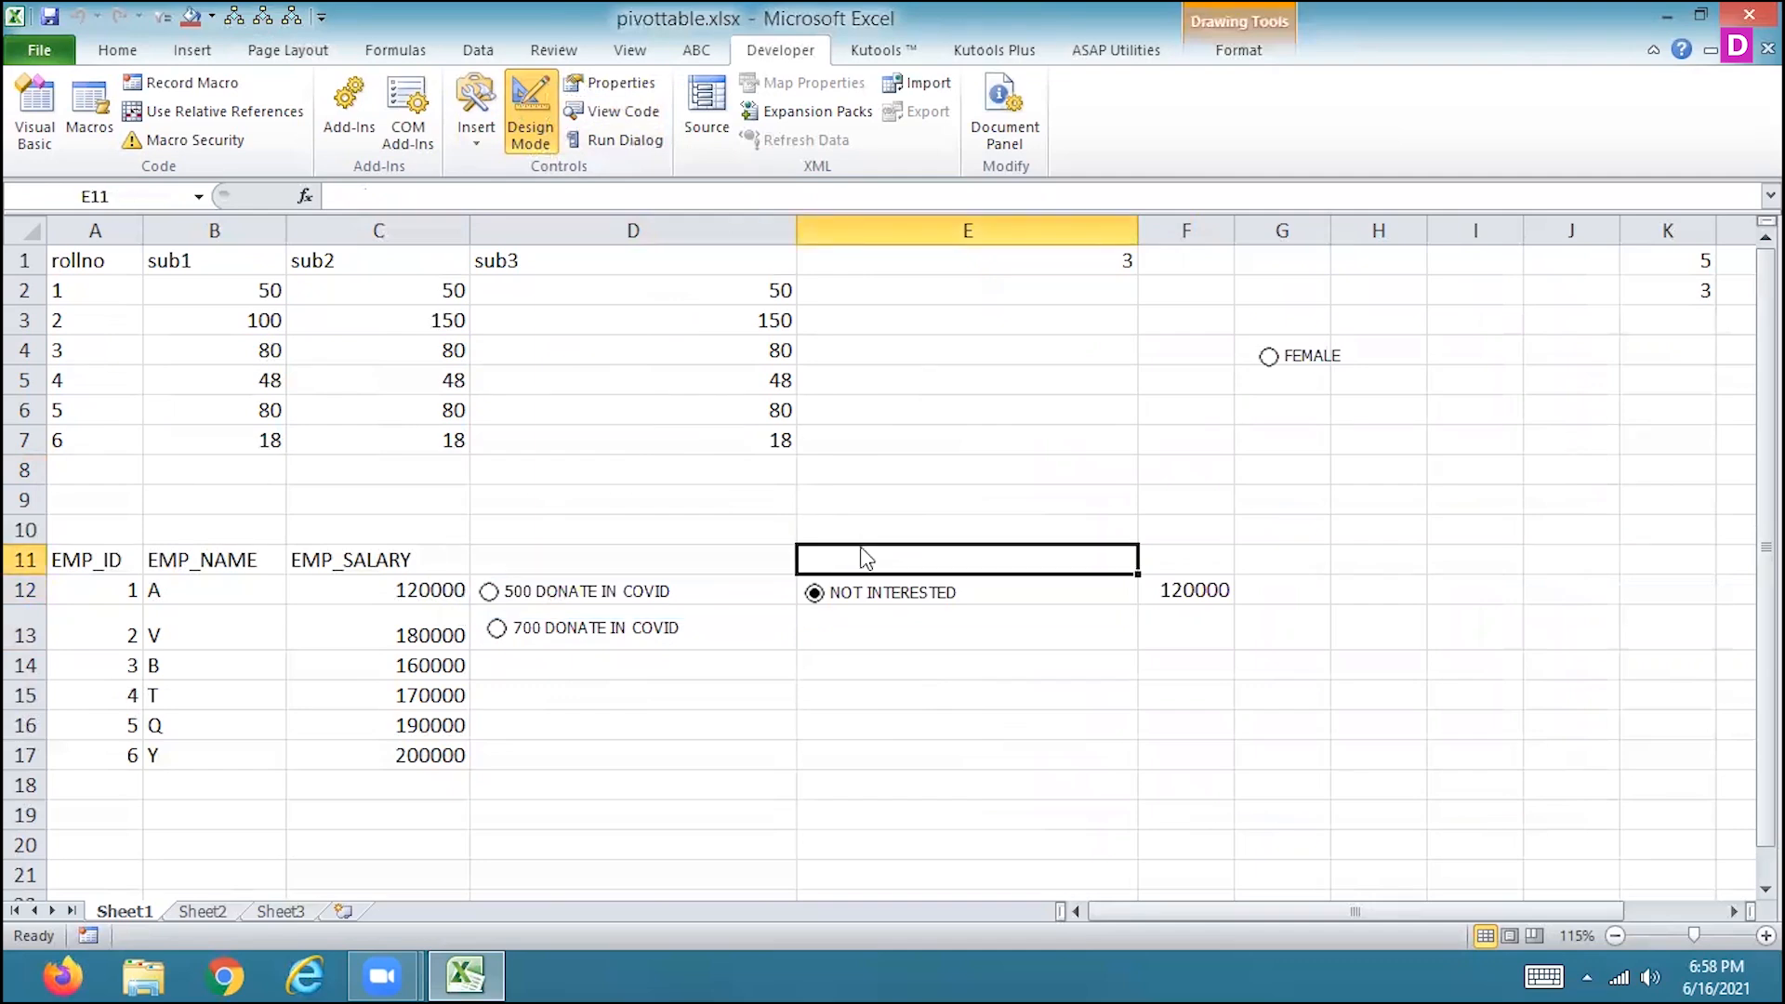
pyautogui.rightClick(862, 548)
pyautogui.press('Escape')
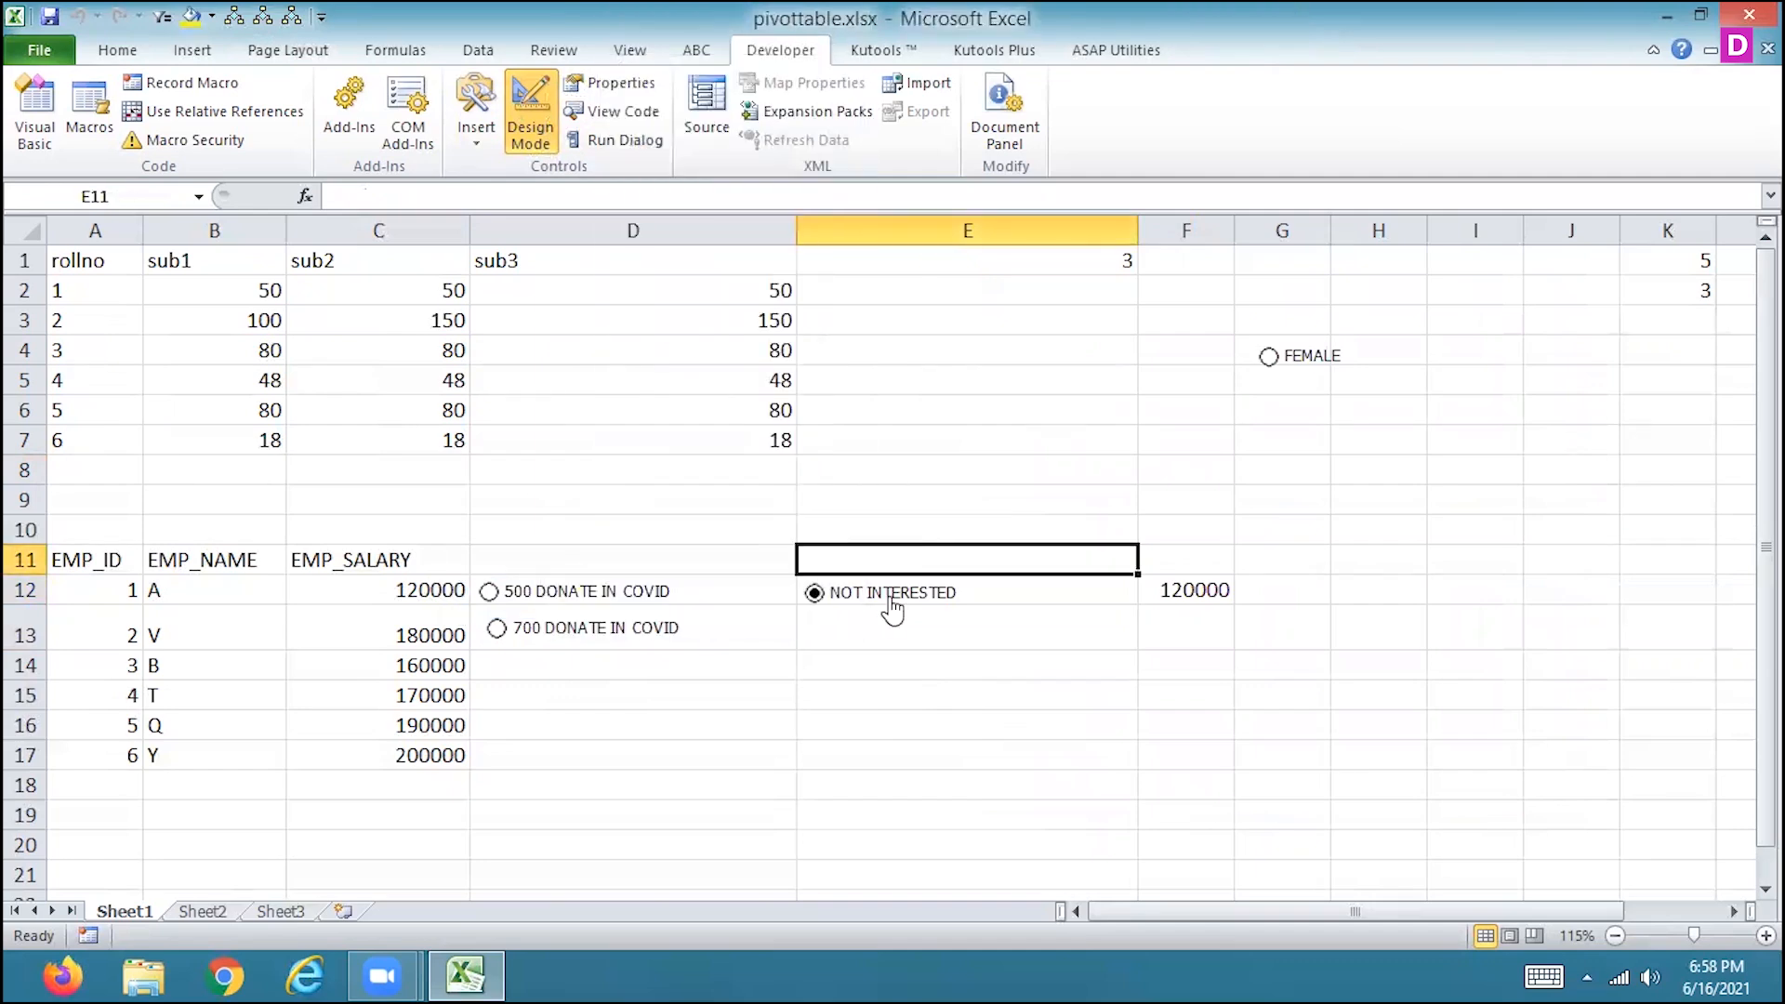
# Select the 500 DONATE IN COVID option and review the button group's size, properties and alt text settings.
pyautogui.click(489, 591)
pyautogui.rightClick(625, 600)
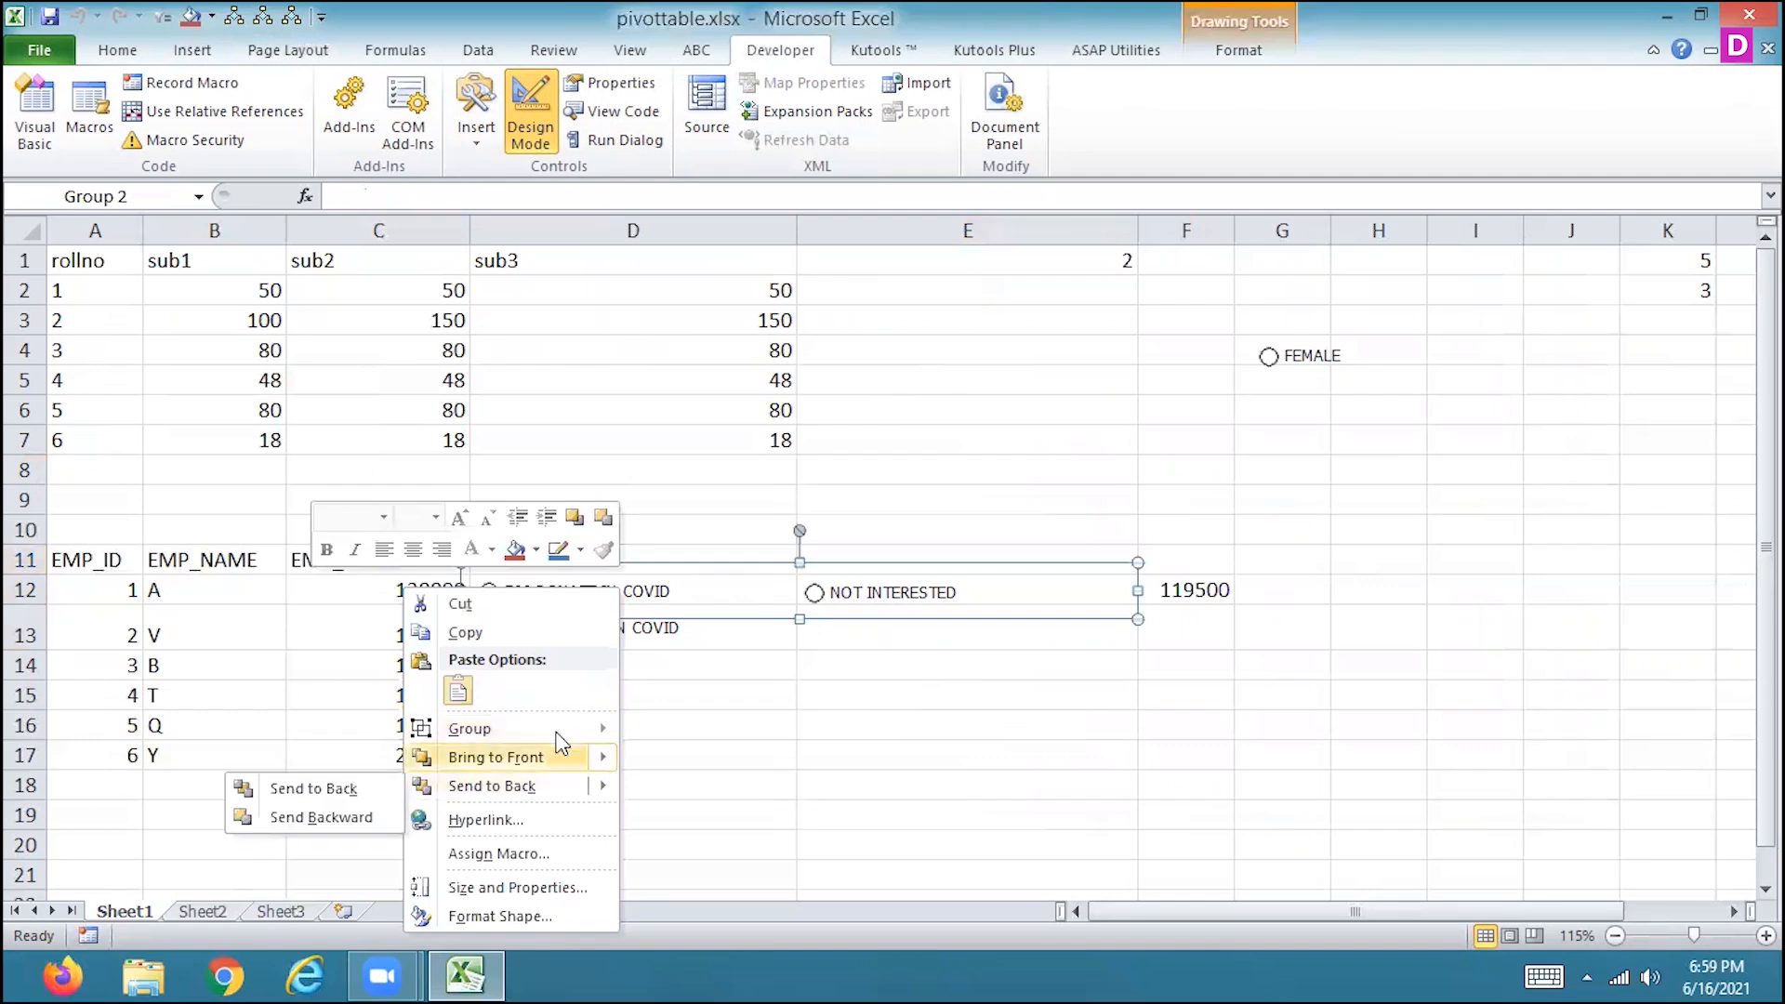
pyautogui.click(543, 890)
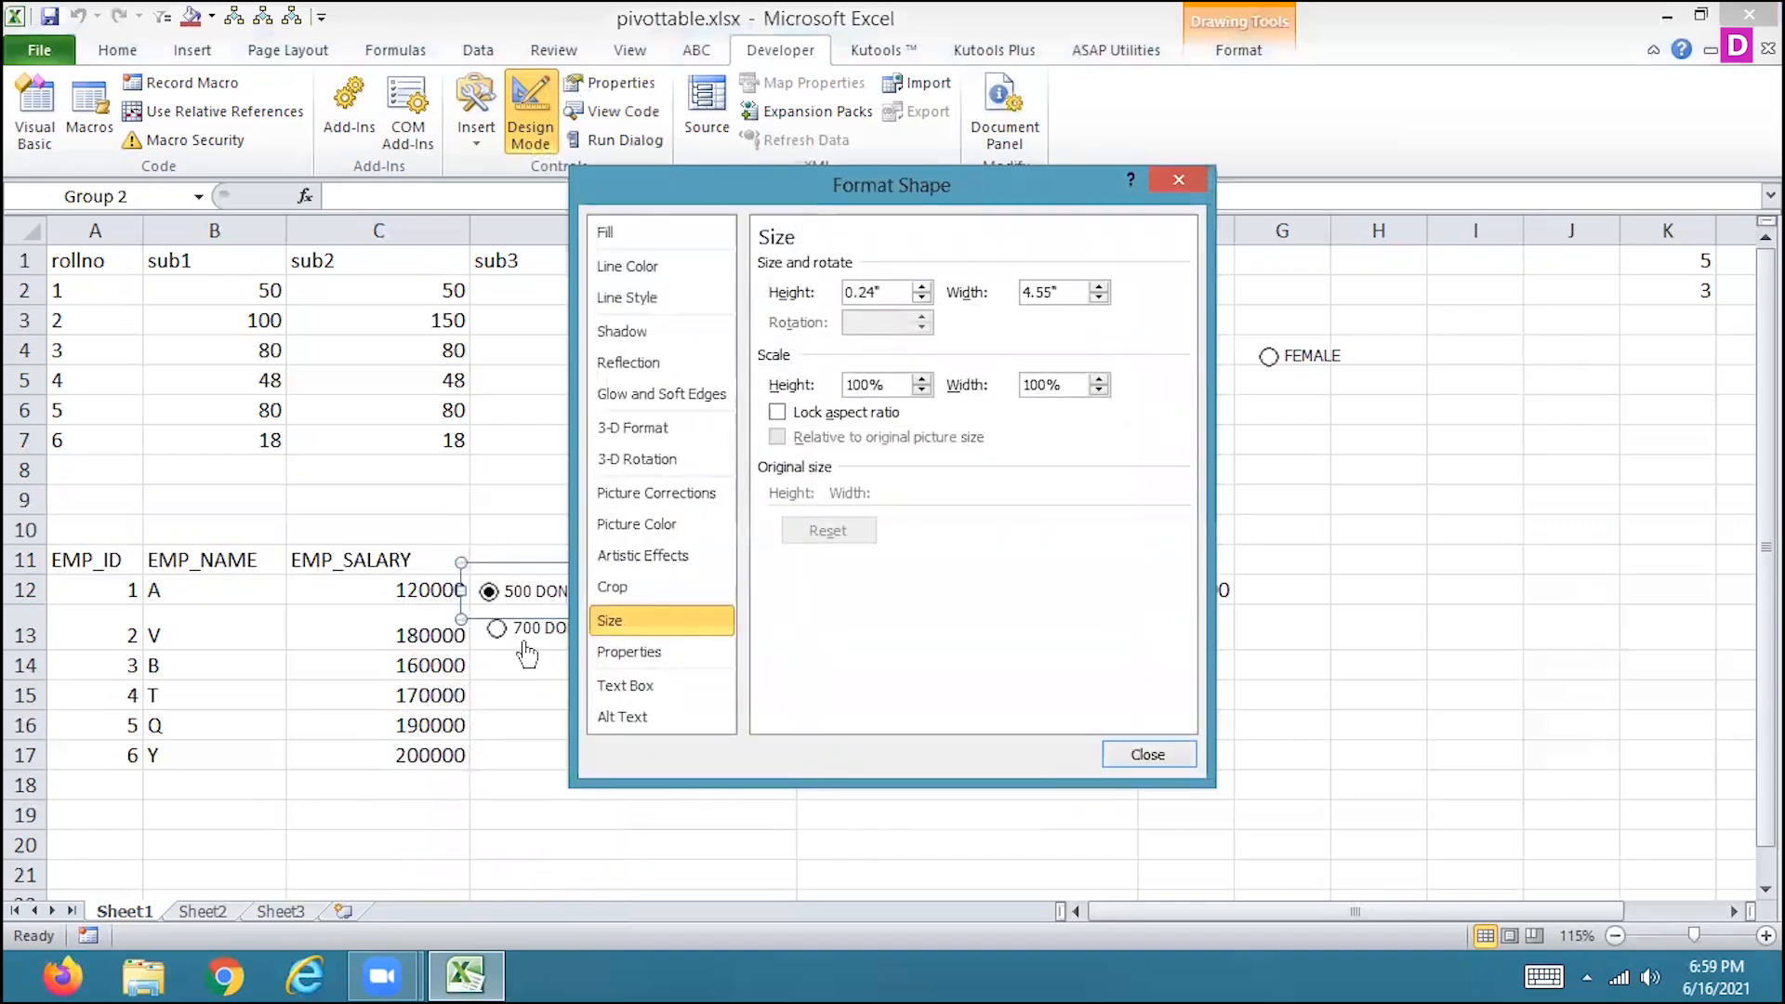
pyautogui.click(613, 655)
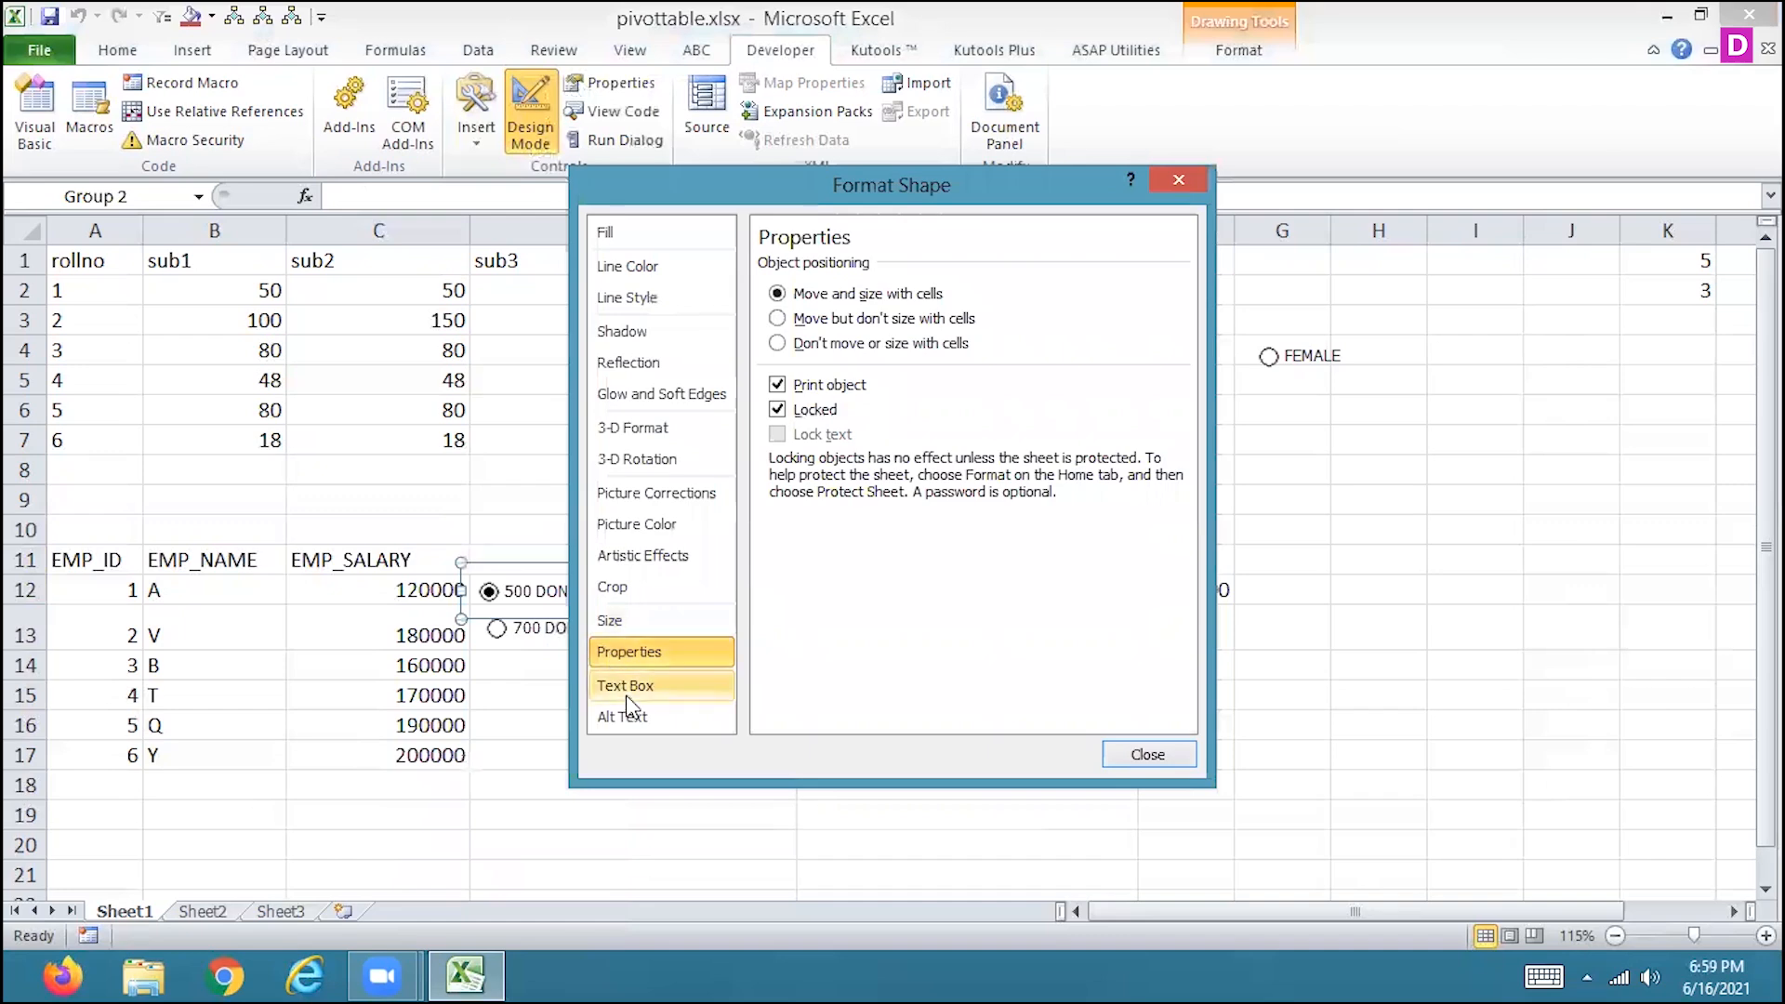
pyautogui.click(637, 732)
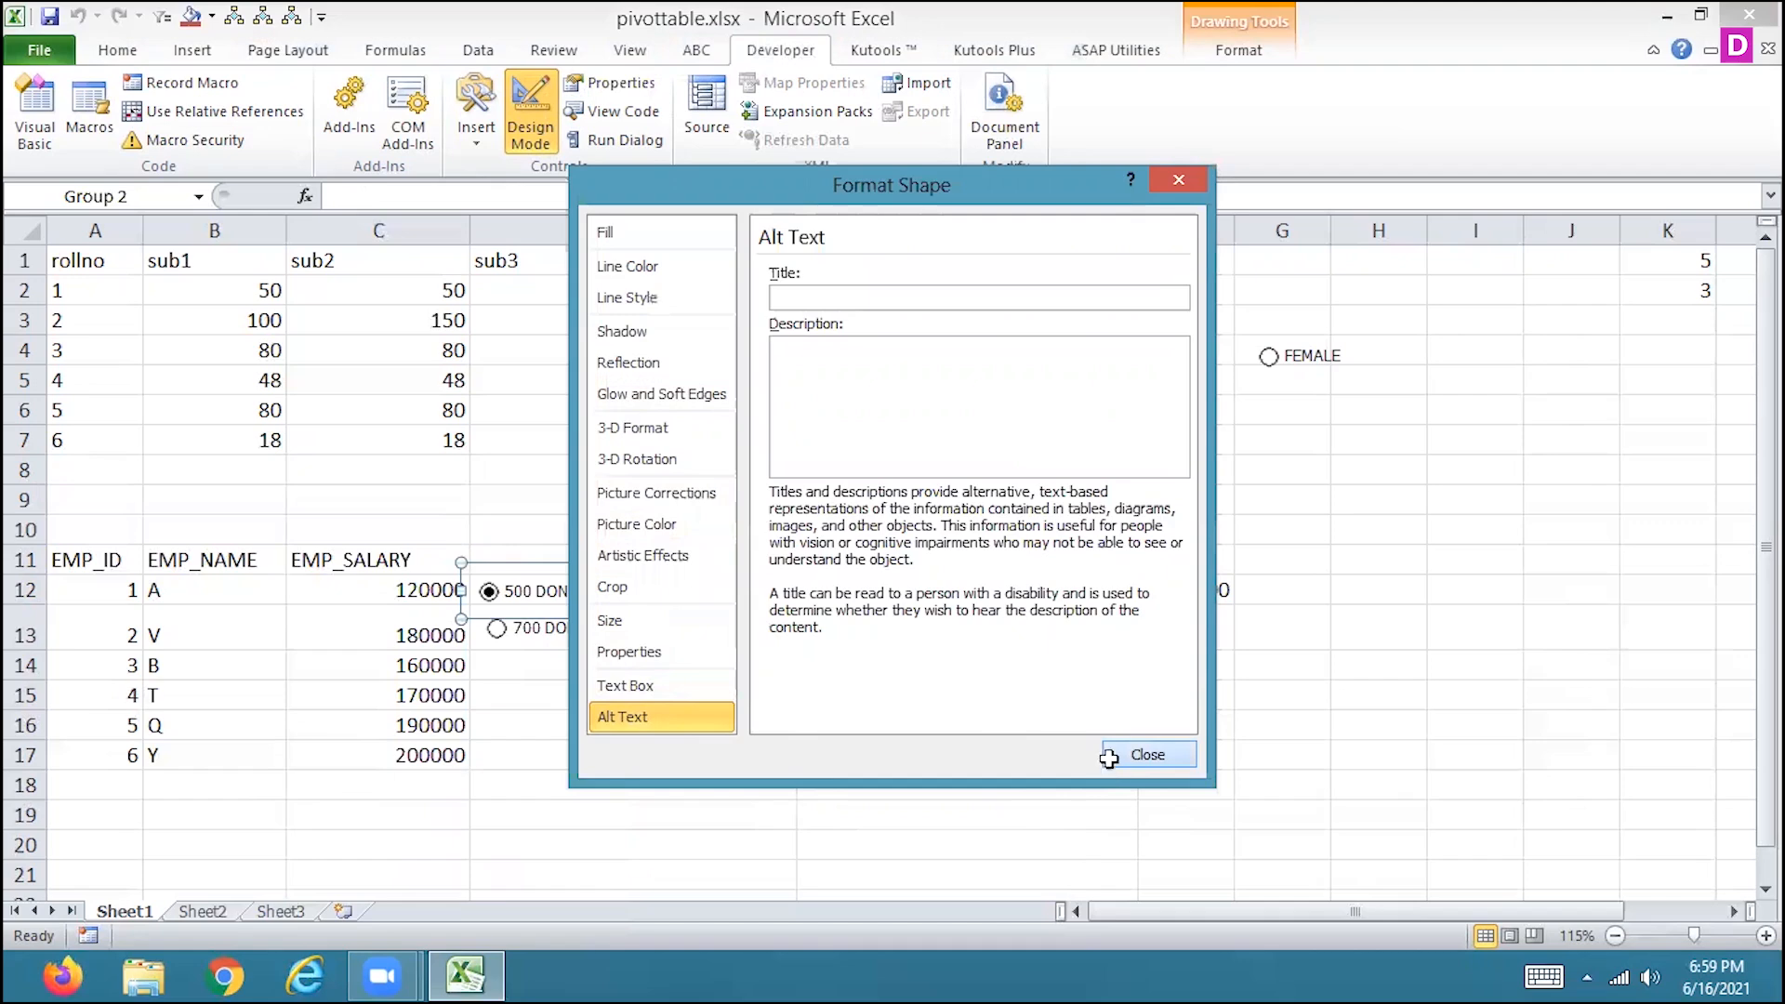
pyautogui.click(1146, 755)
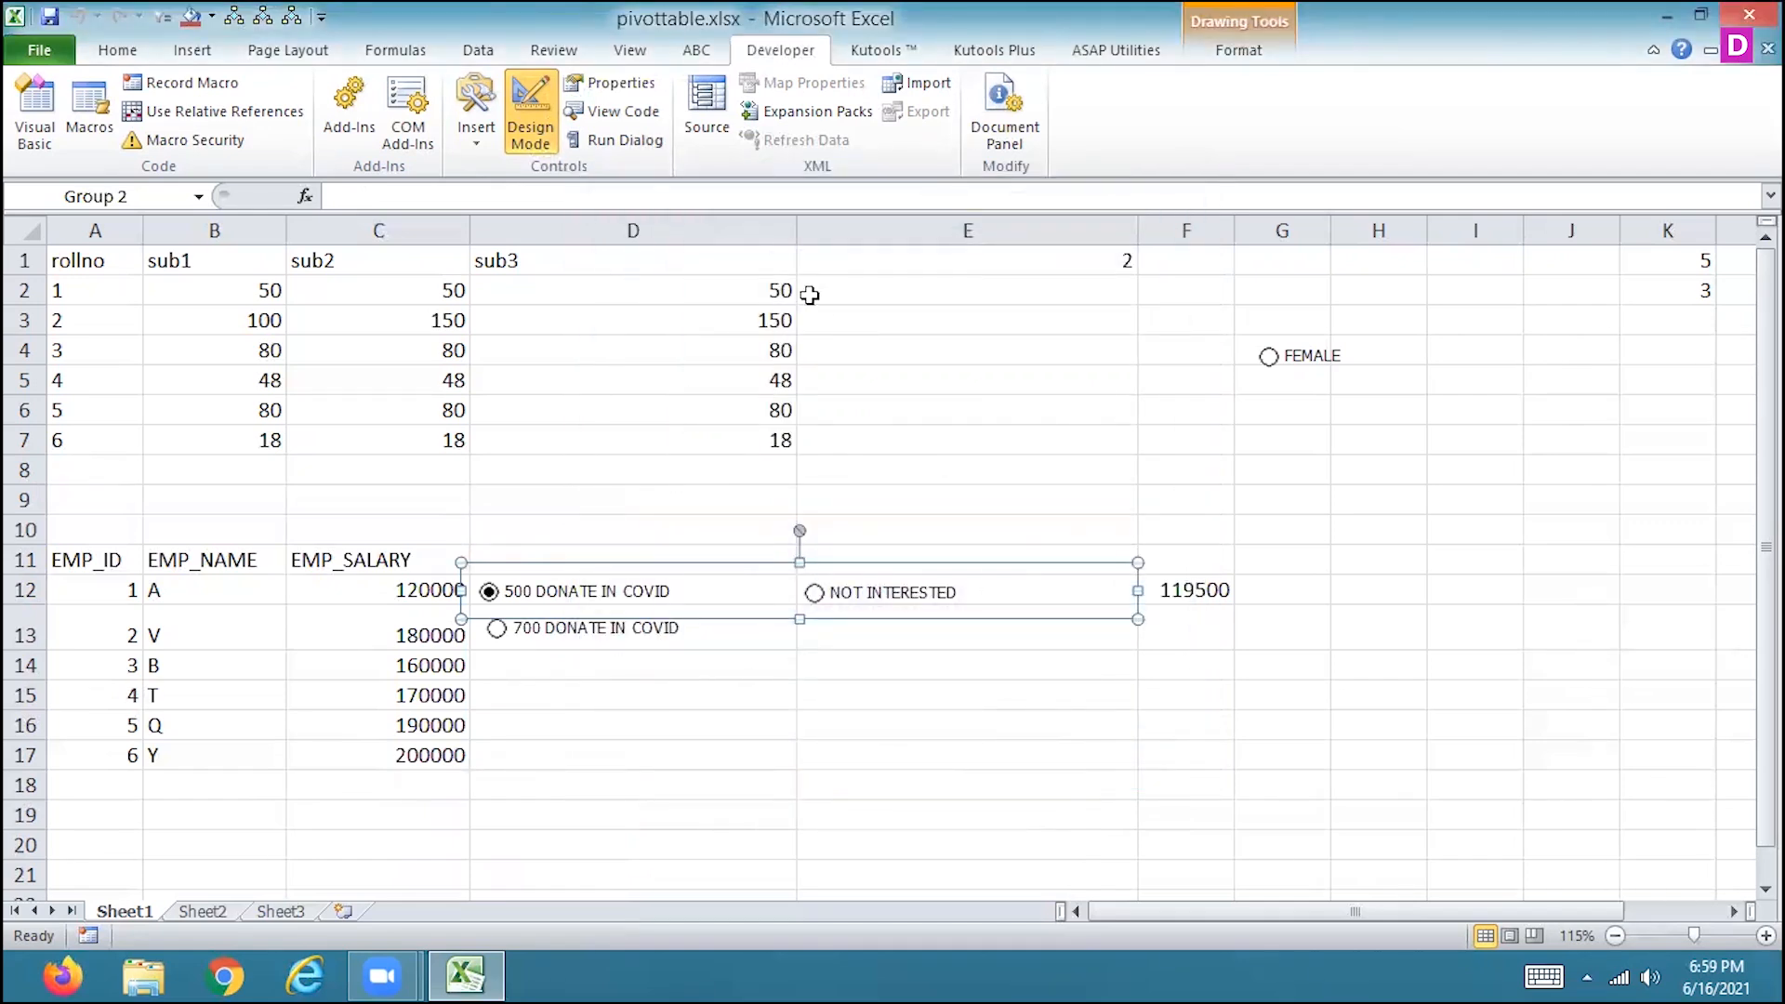
# View the Sheet1 worksheet properties and code module, closing each one.
pyautogui.click(597, 82)
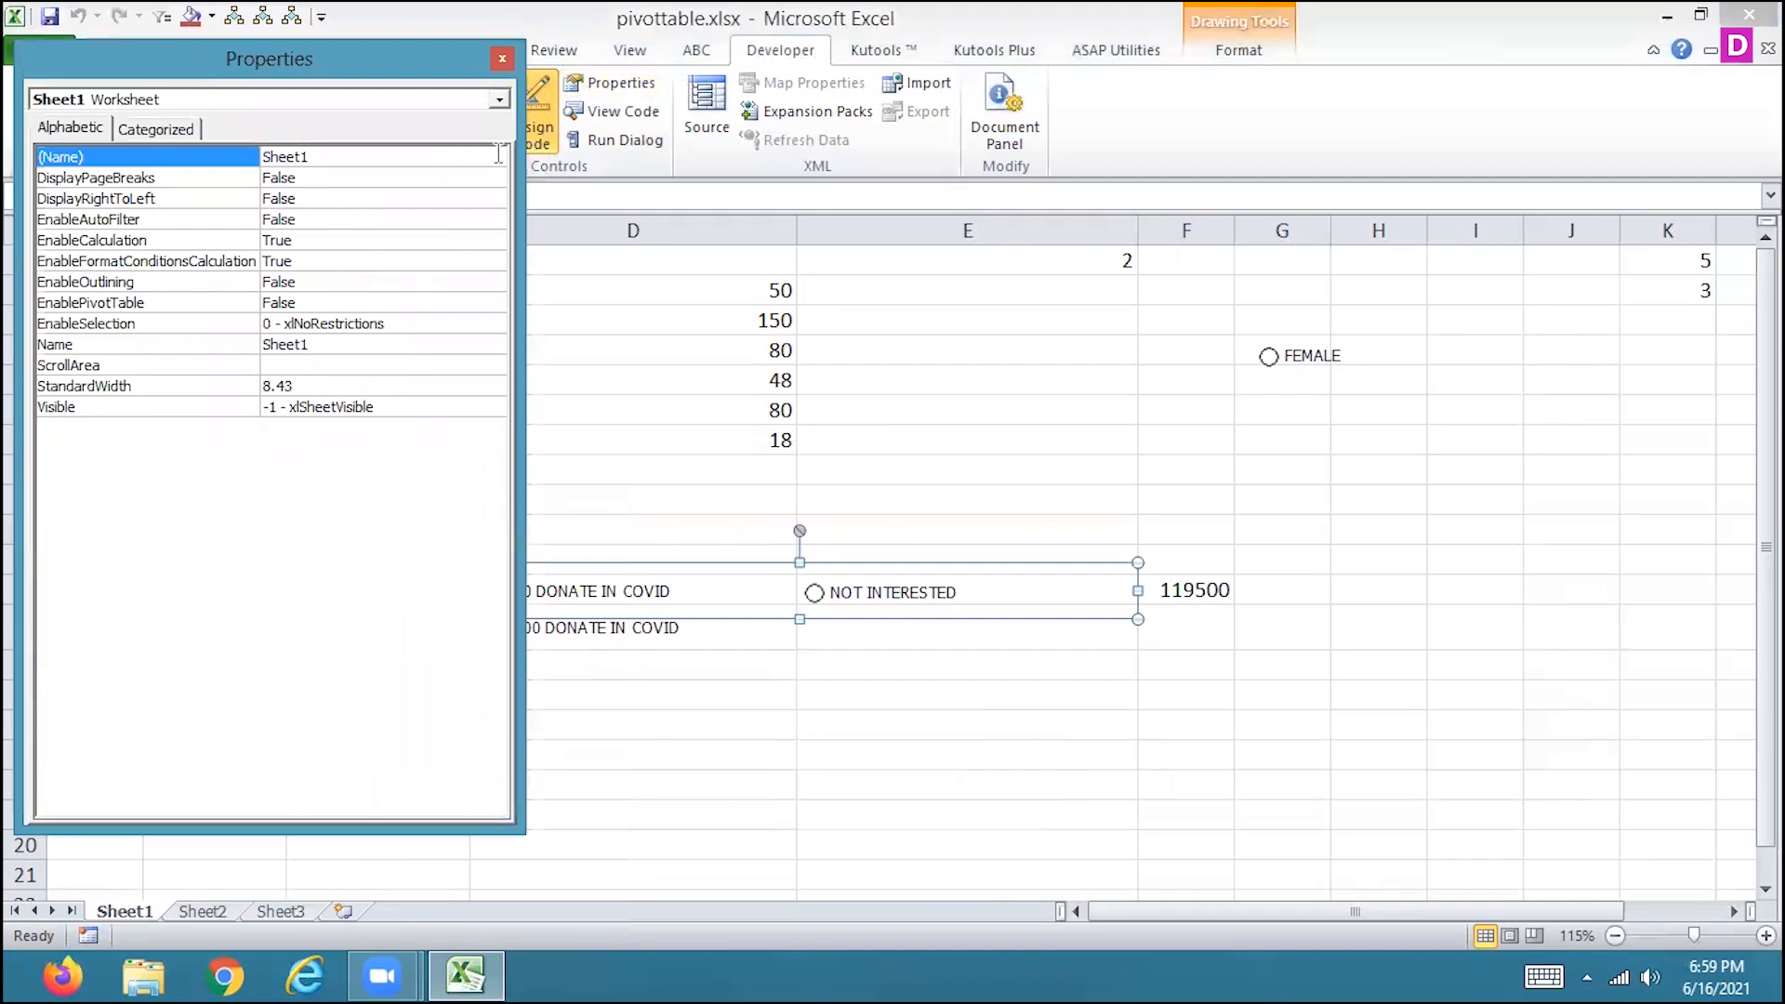
pyautogui.click(503, 61)
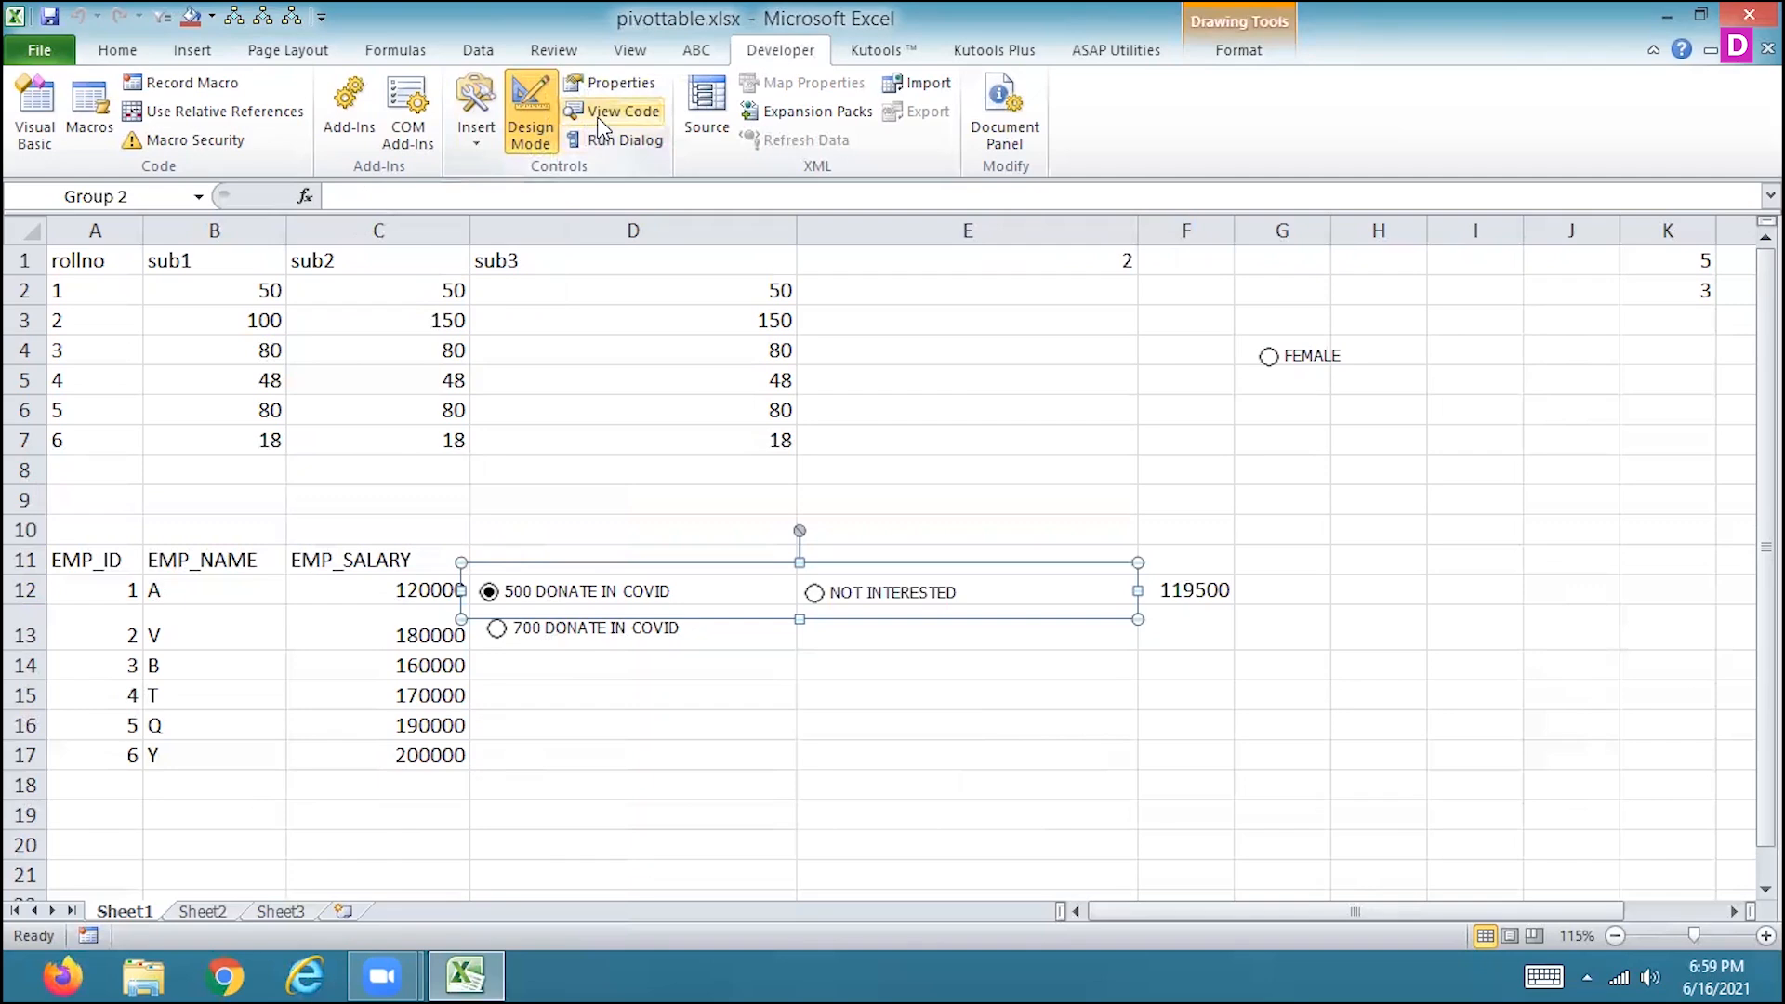
pyautogui.click(603, 116)
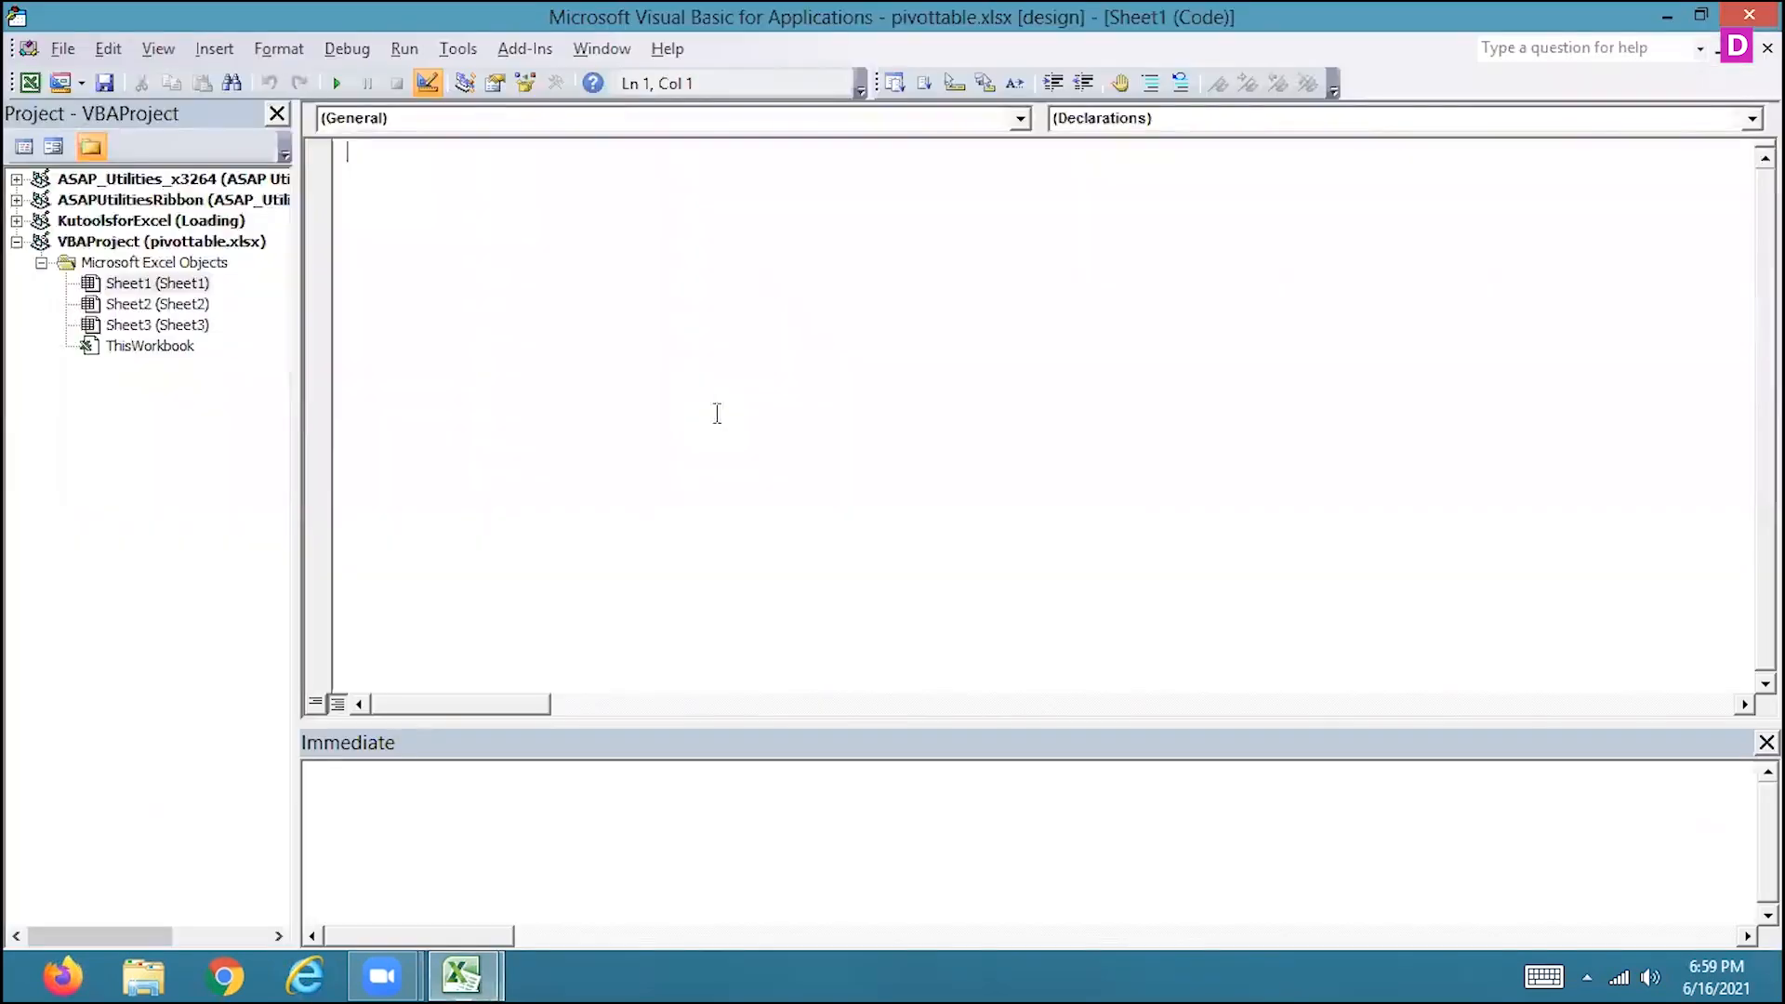
pyautogui.click(1752, 14)
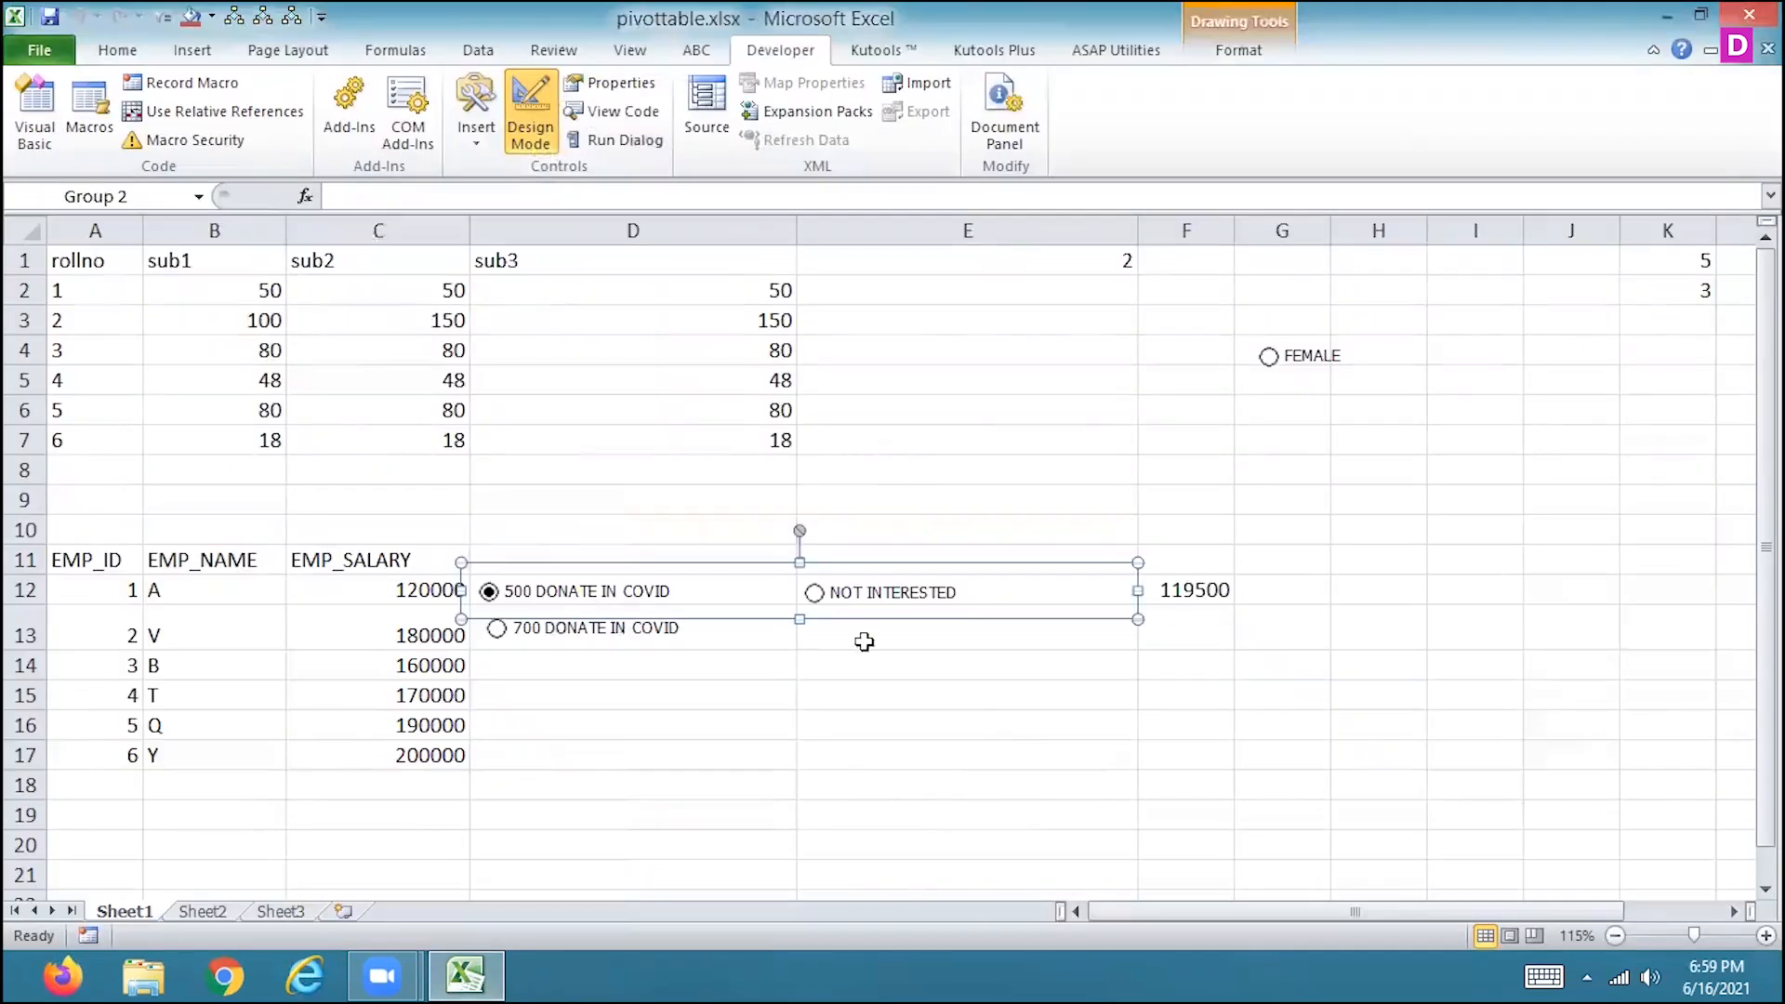
# Look through the commands for cell D12 and the grouping commands of the grouped option buttons.
pyautogui.click(770, 592)
pyautogui.rightClick(770, 592)
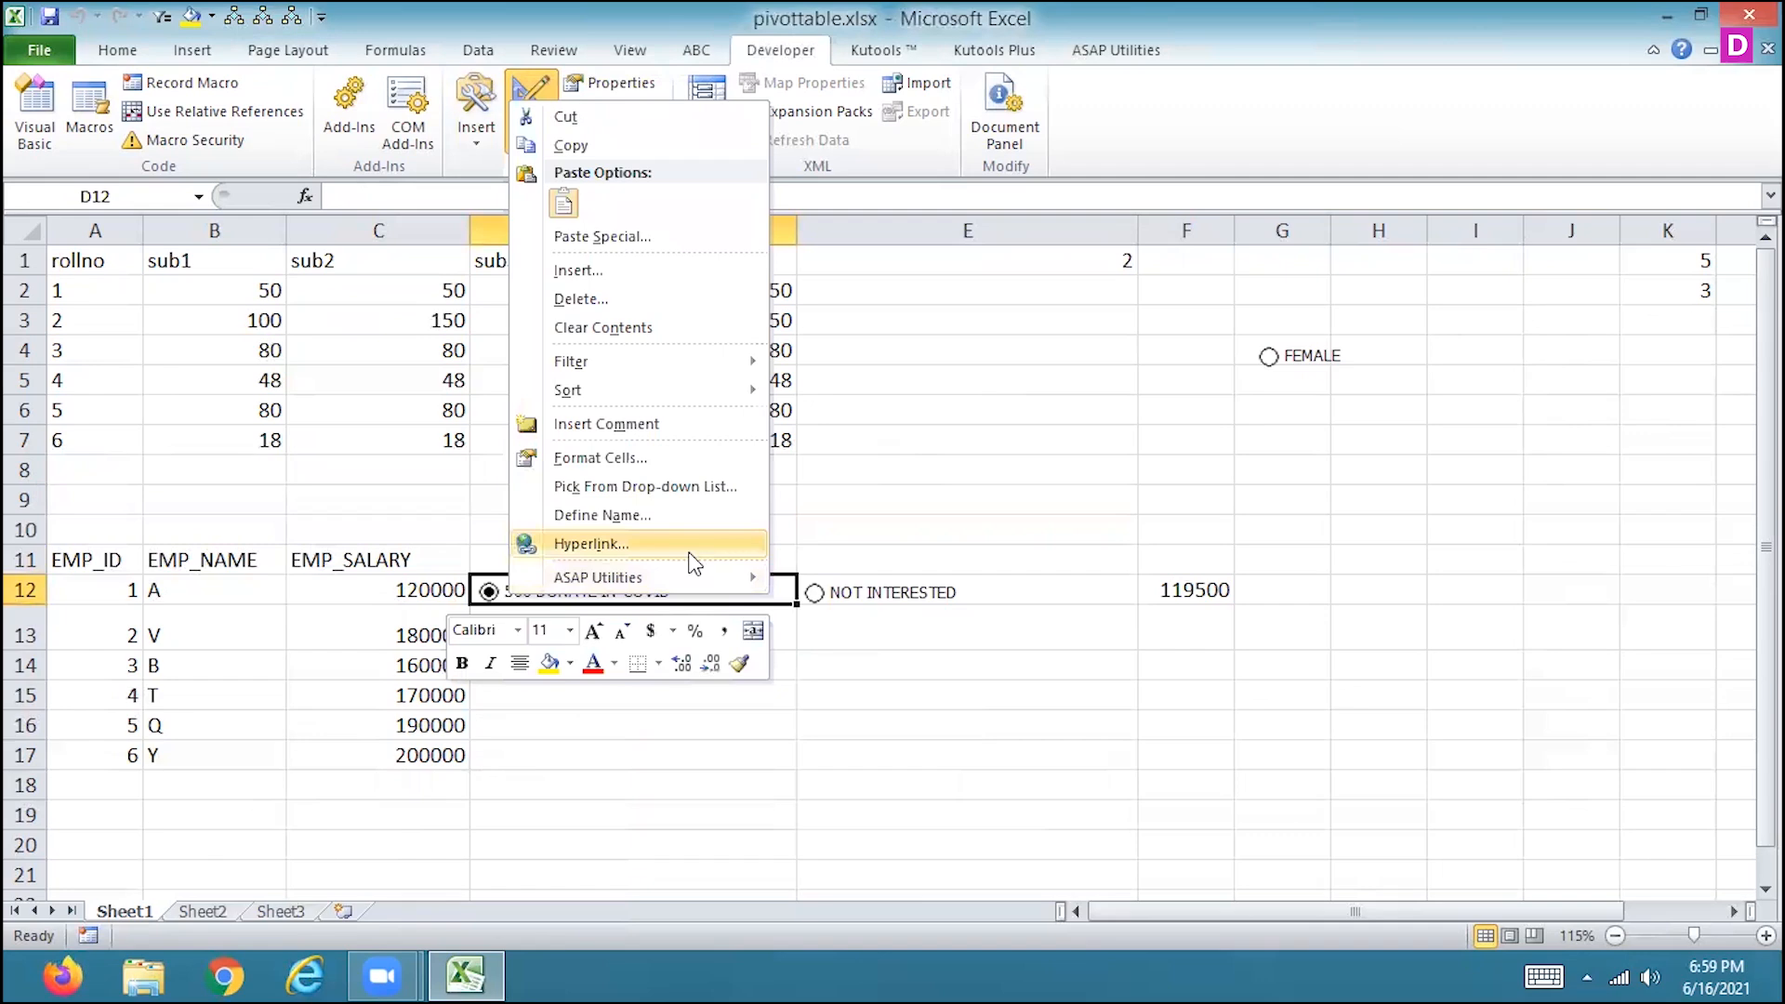
pyautogui.click(902, 603)
pyautogui.rightClick(903, 603)
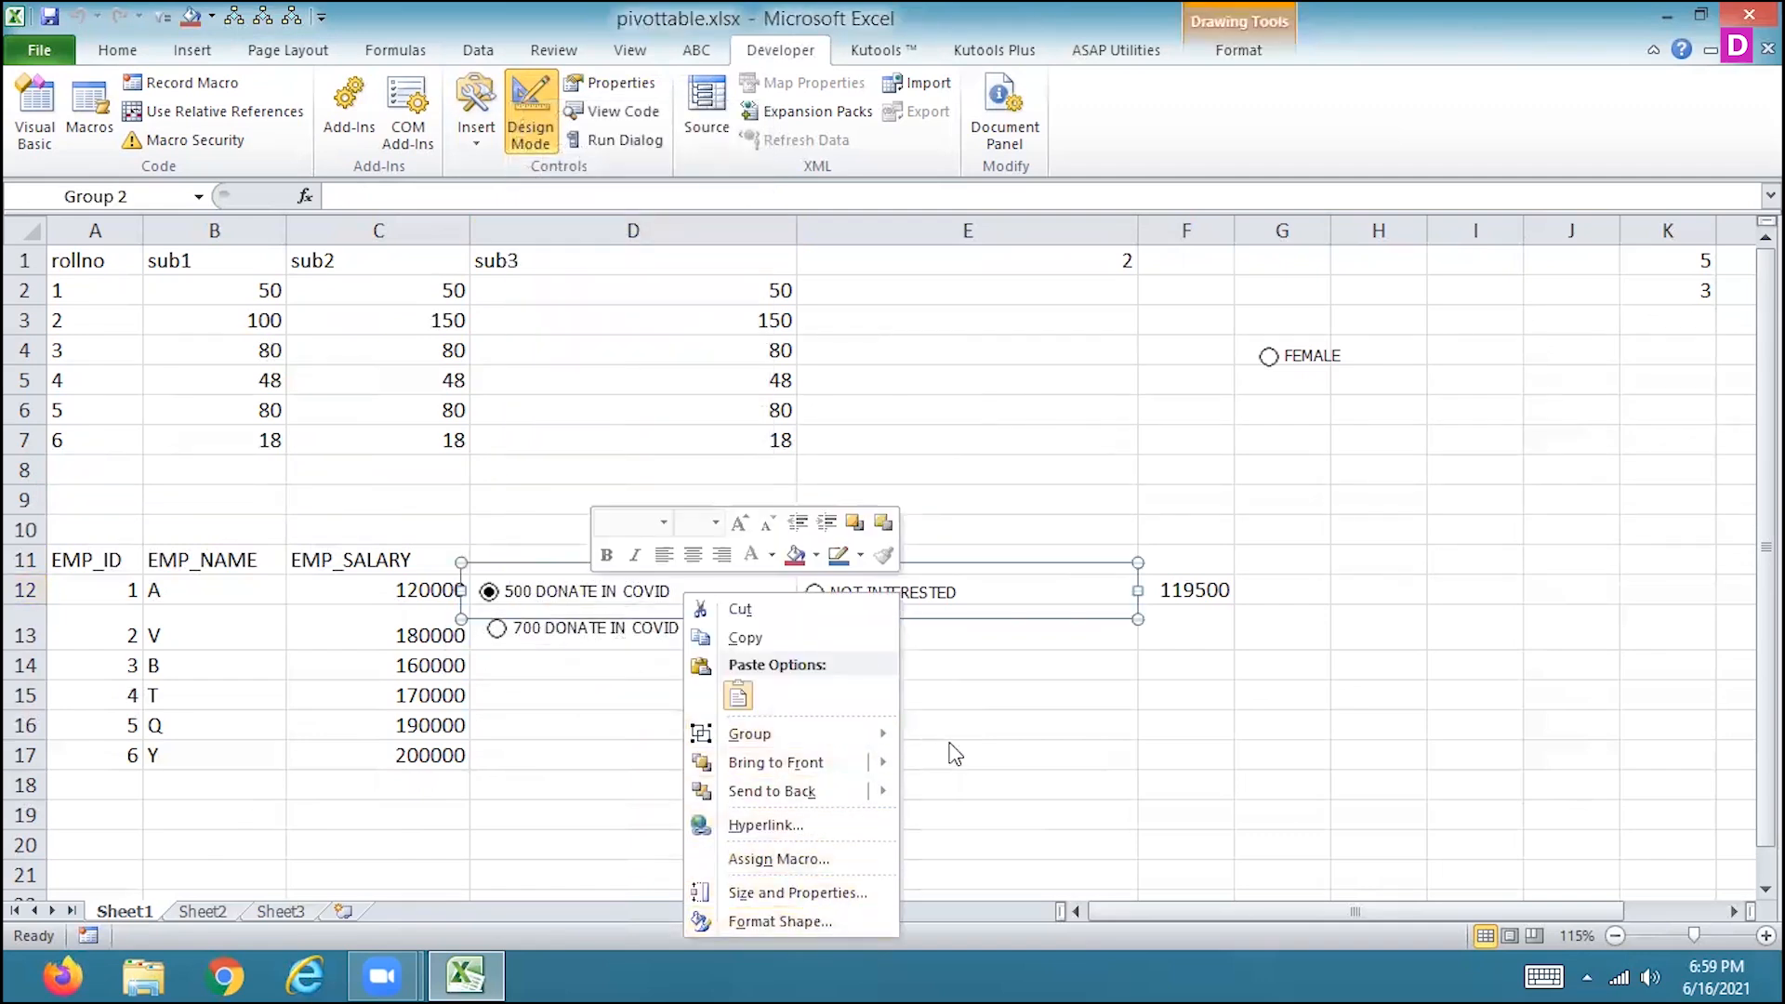
pyautogui.moveTo(889, 734)
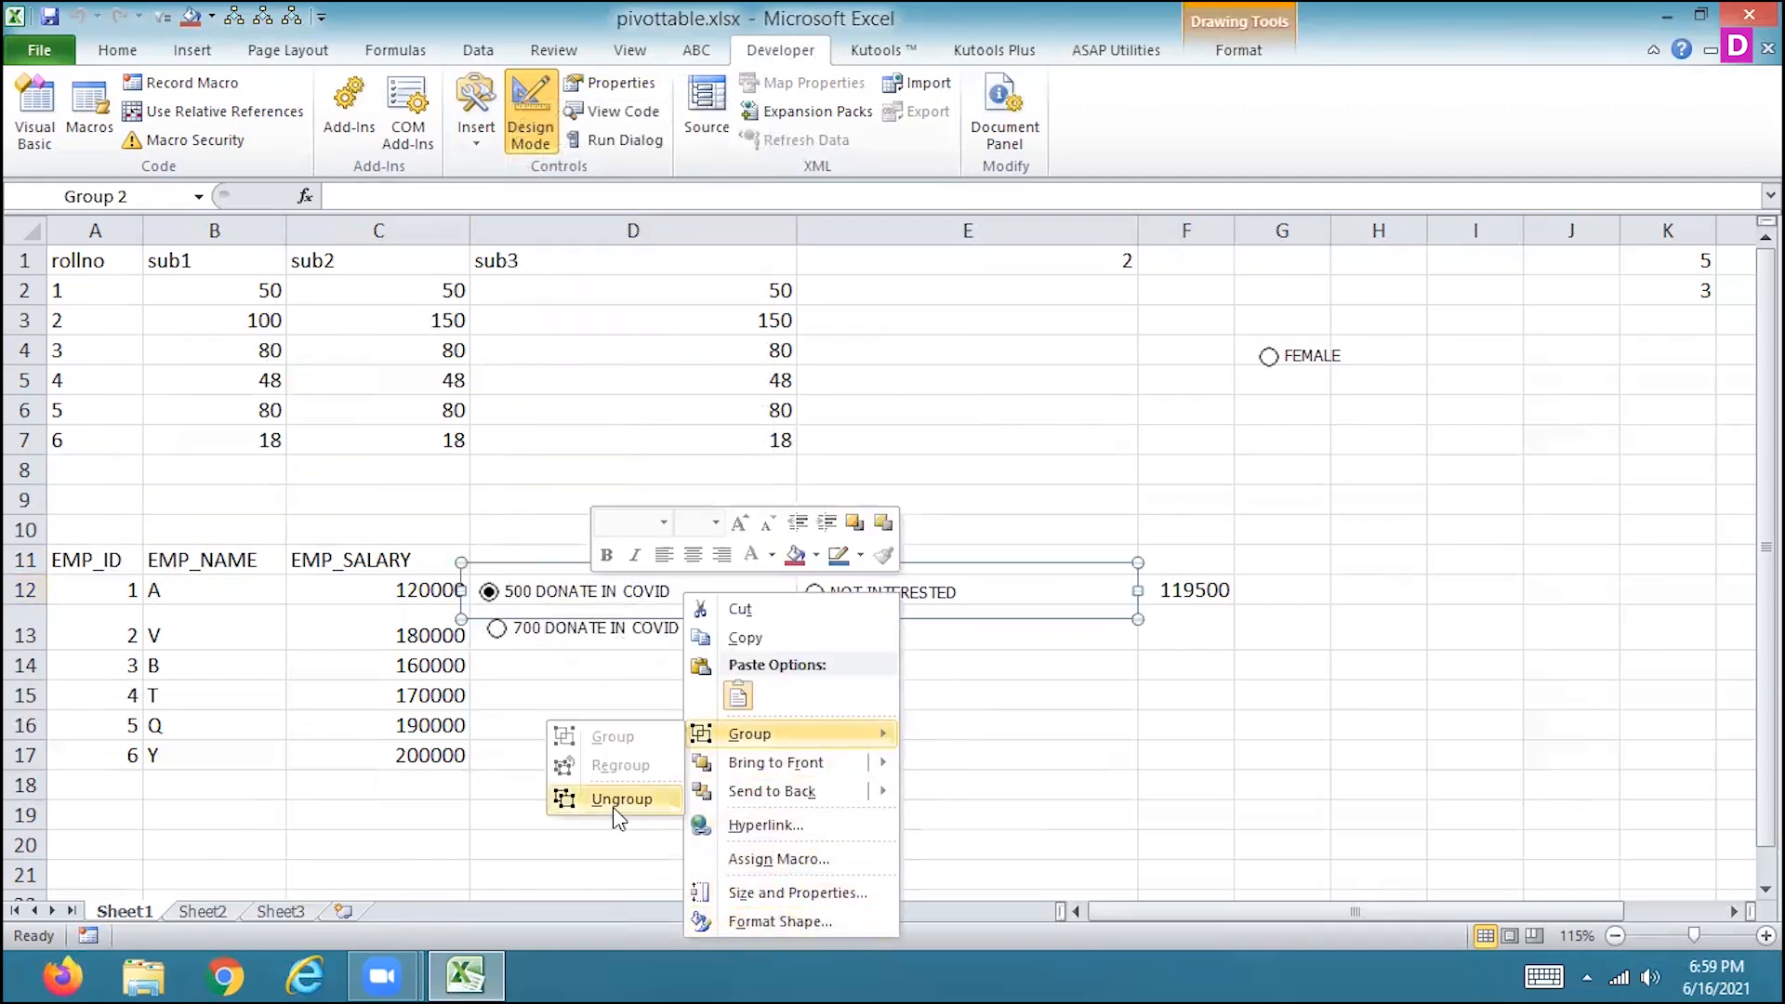
pyautogui.click(574, 602)
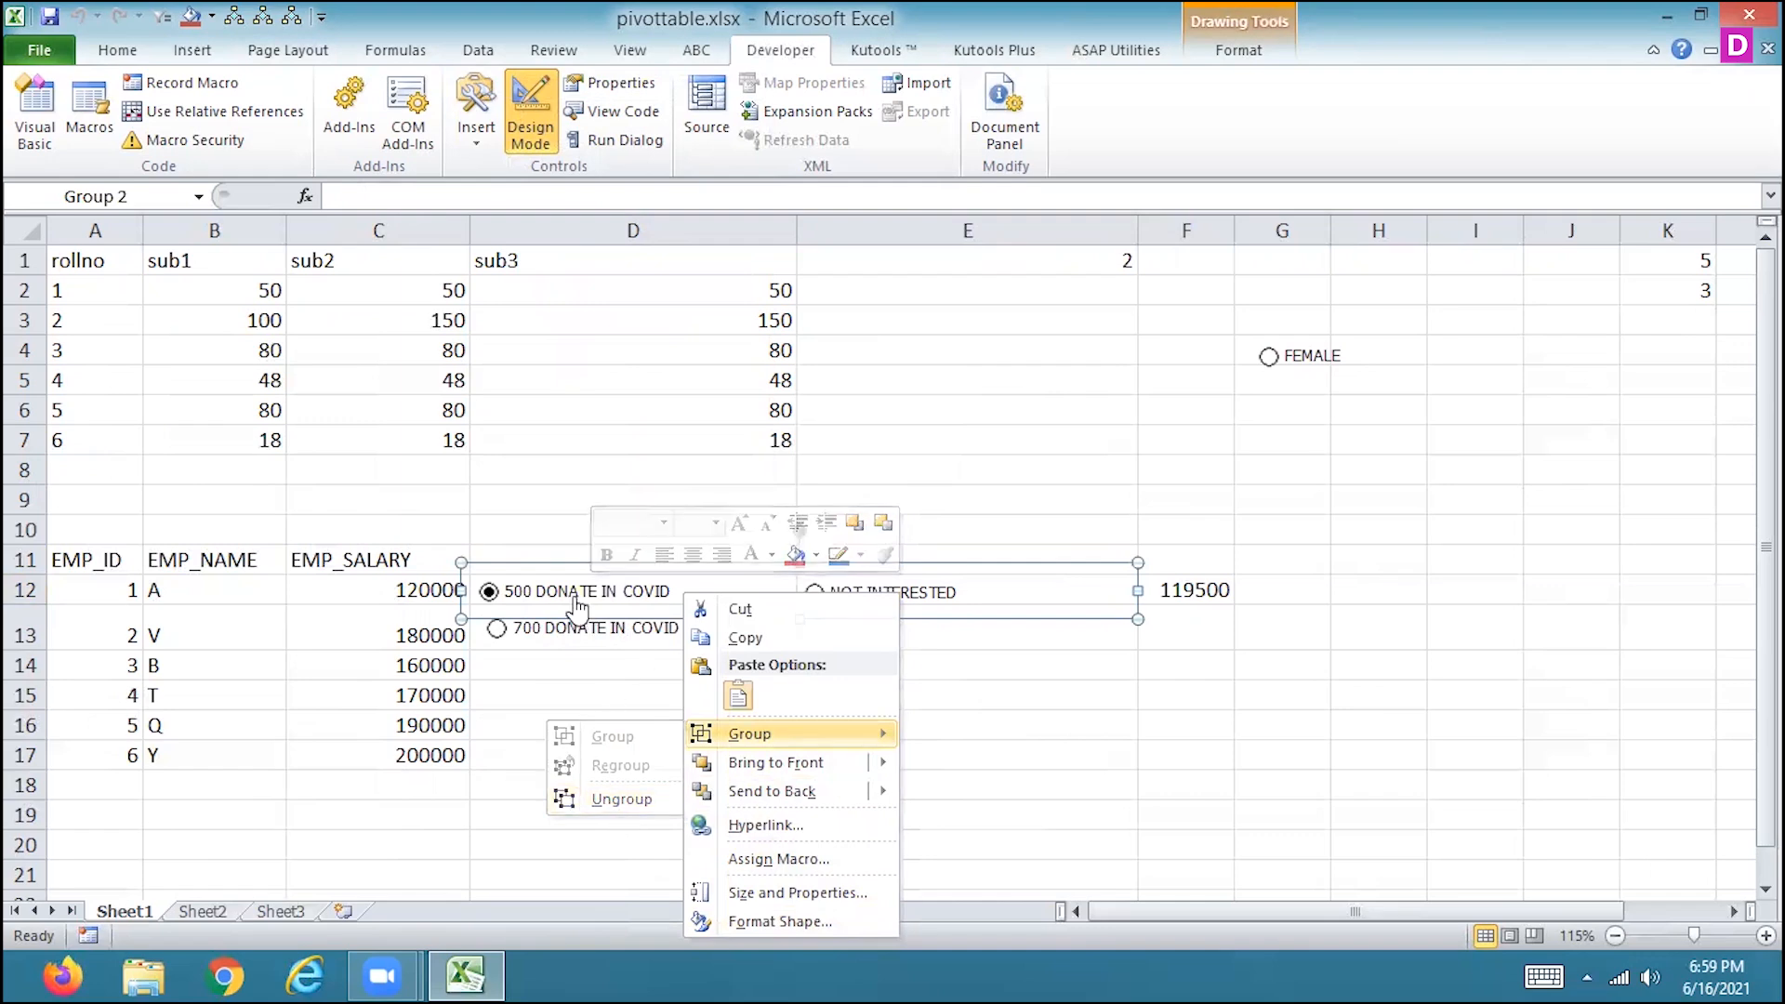
# Review the 500 DONATE IN COVID button's format settings for colors and lines, size, protection, properties, alt text and control.
pyautogui.click(578, 609)
pyautogui.rightClick(576, 604)
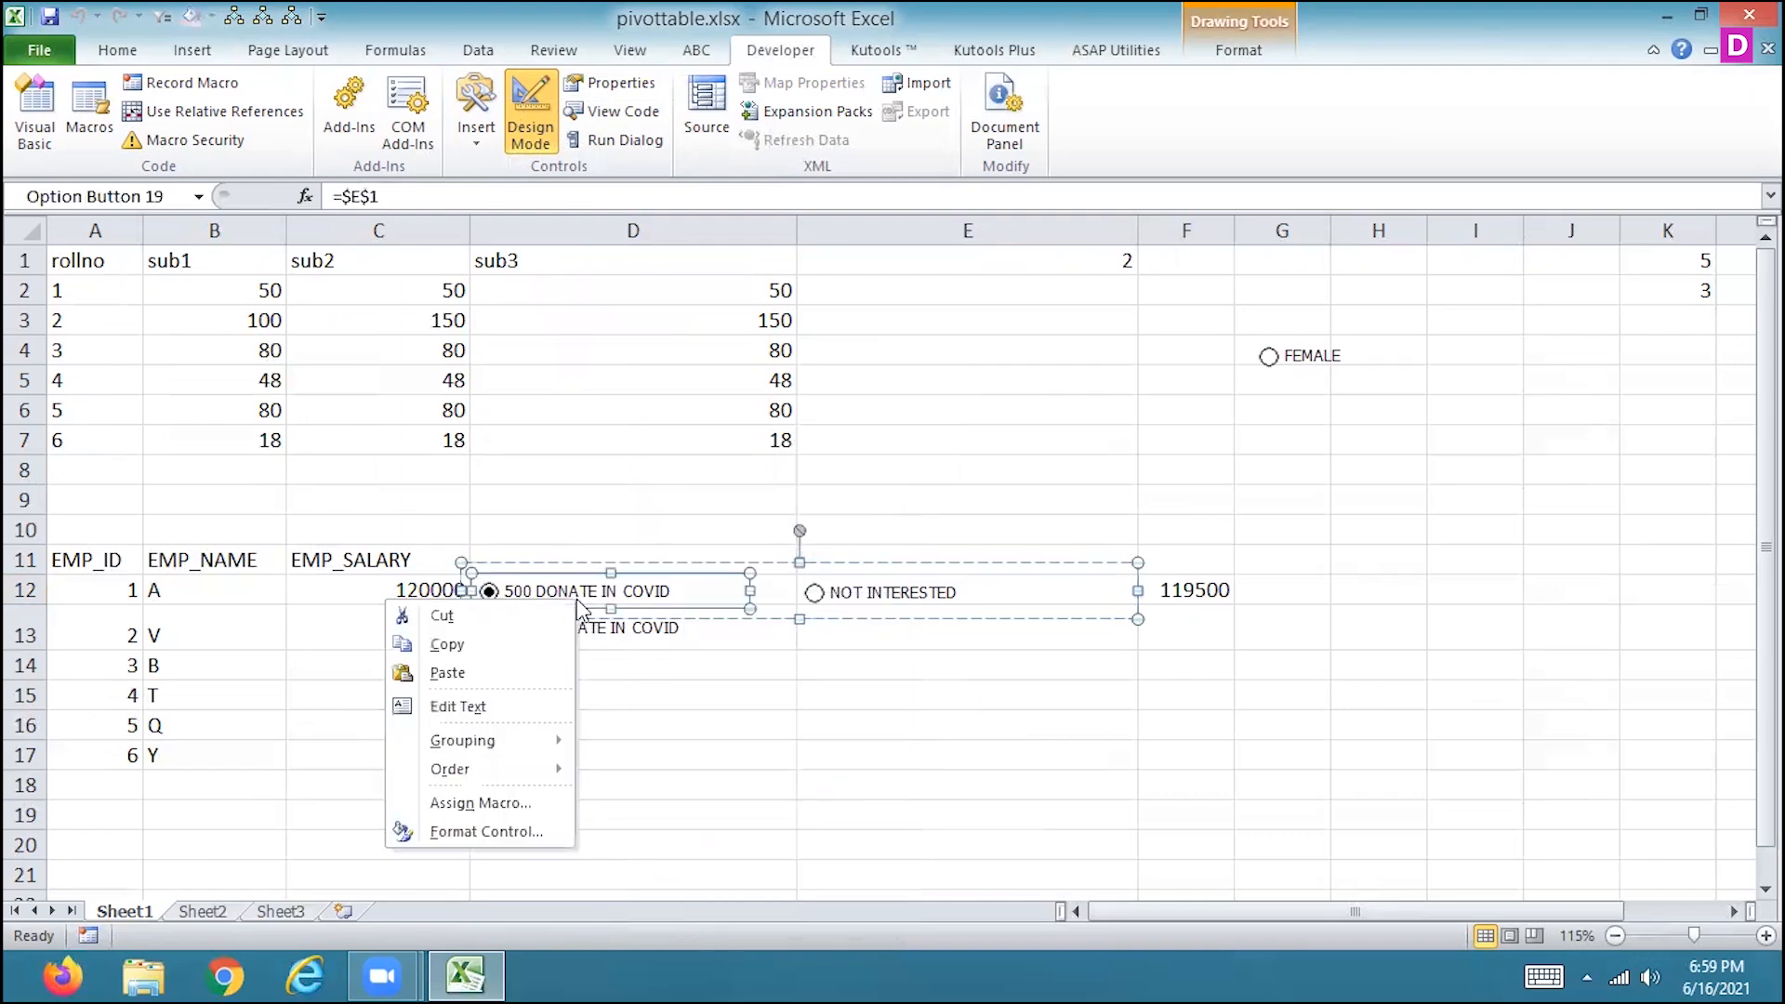
pyautogui.click(502, 827)
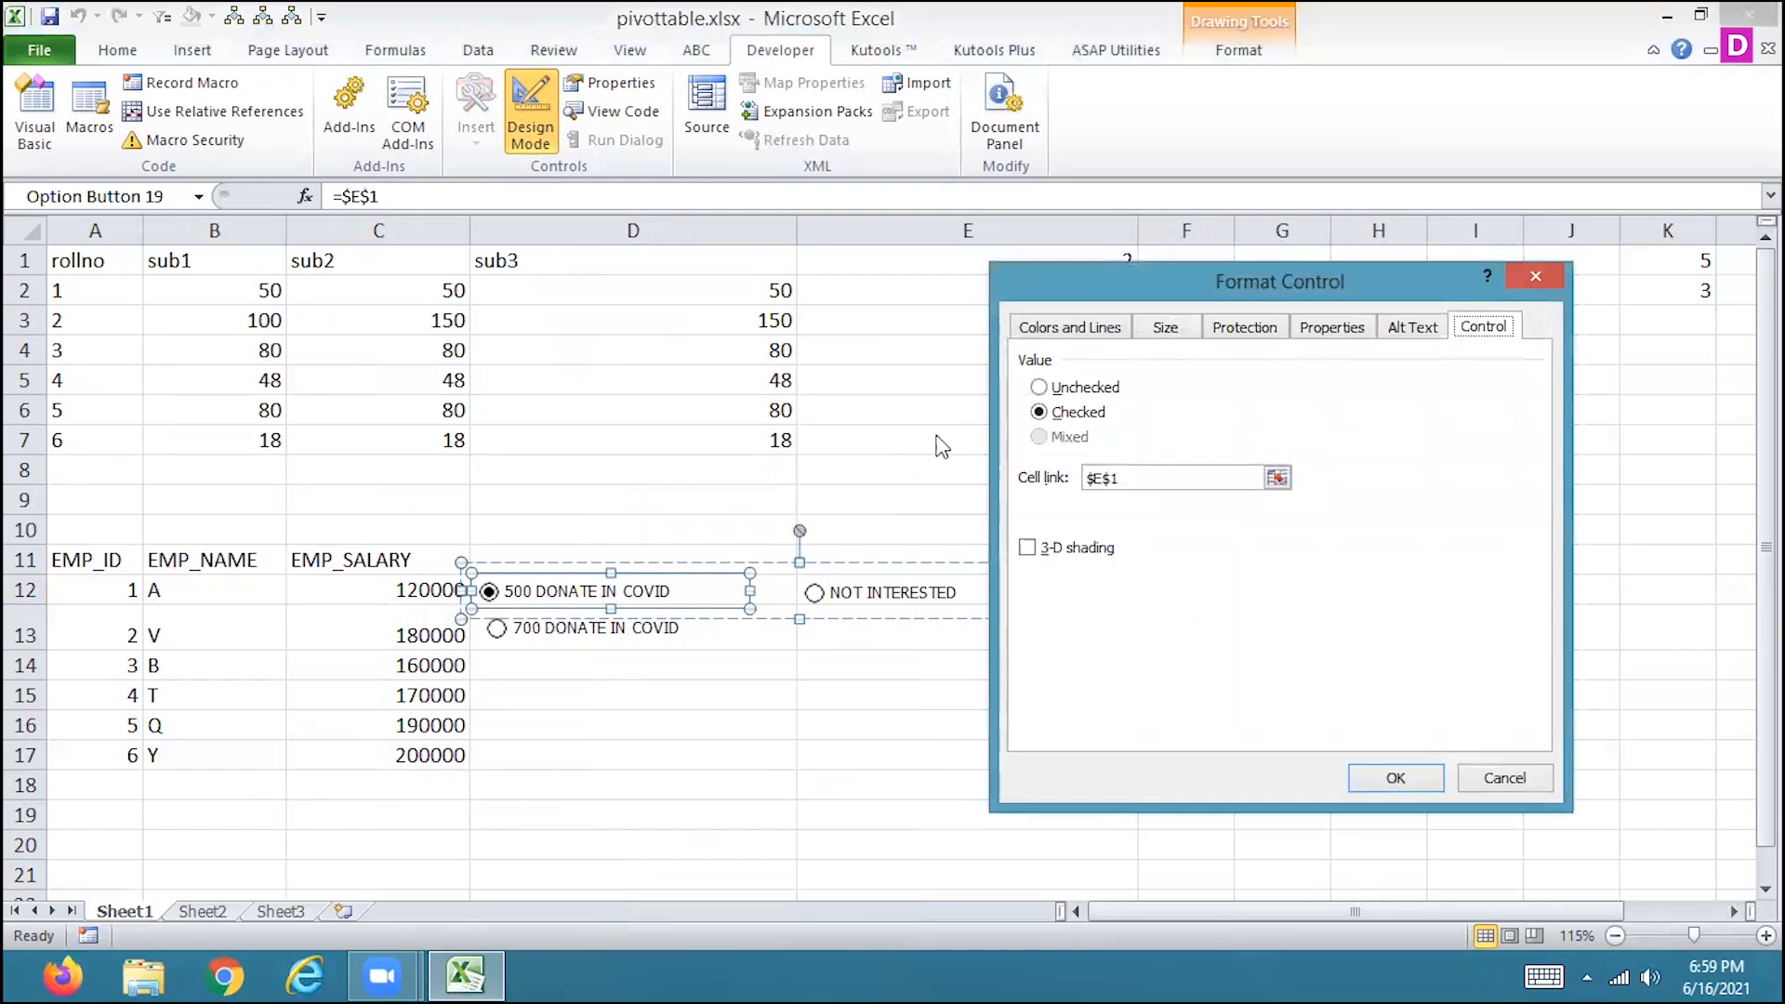
pyautogui.click(1060, 336)
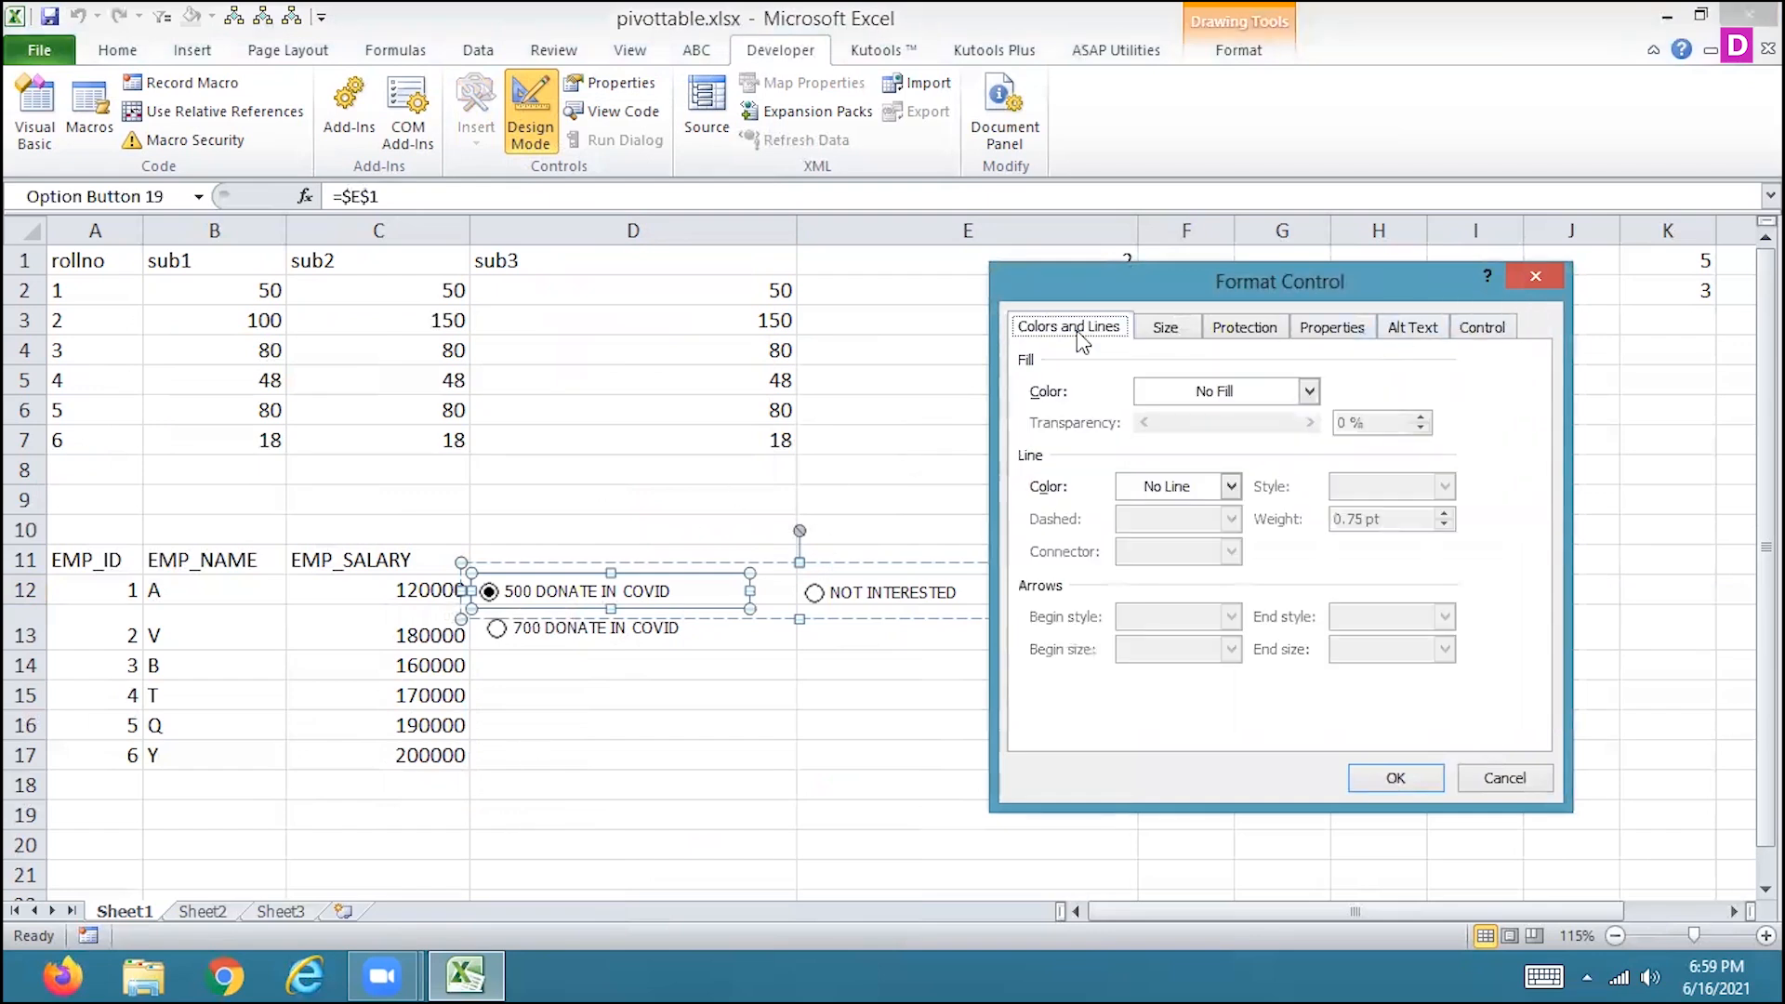
pyautogui.click(1171, 327)
pyautogui.click(1227, 335)
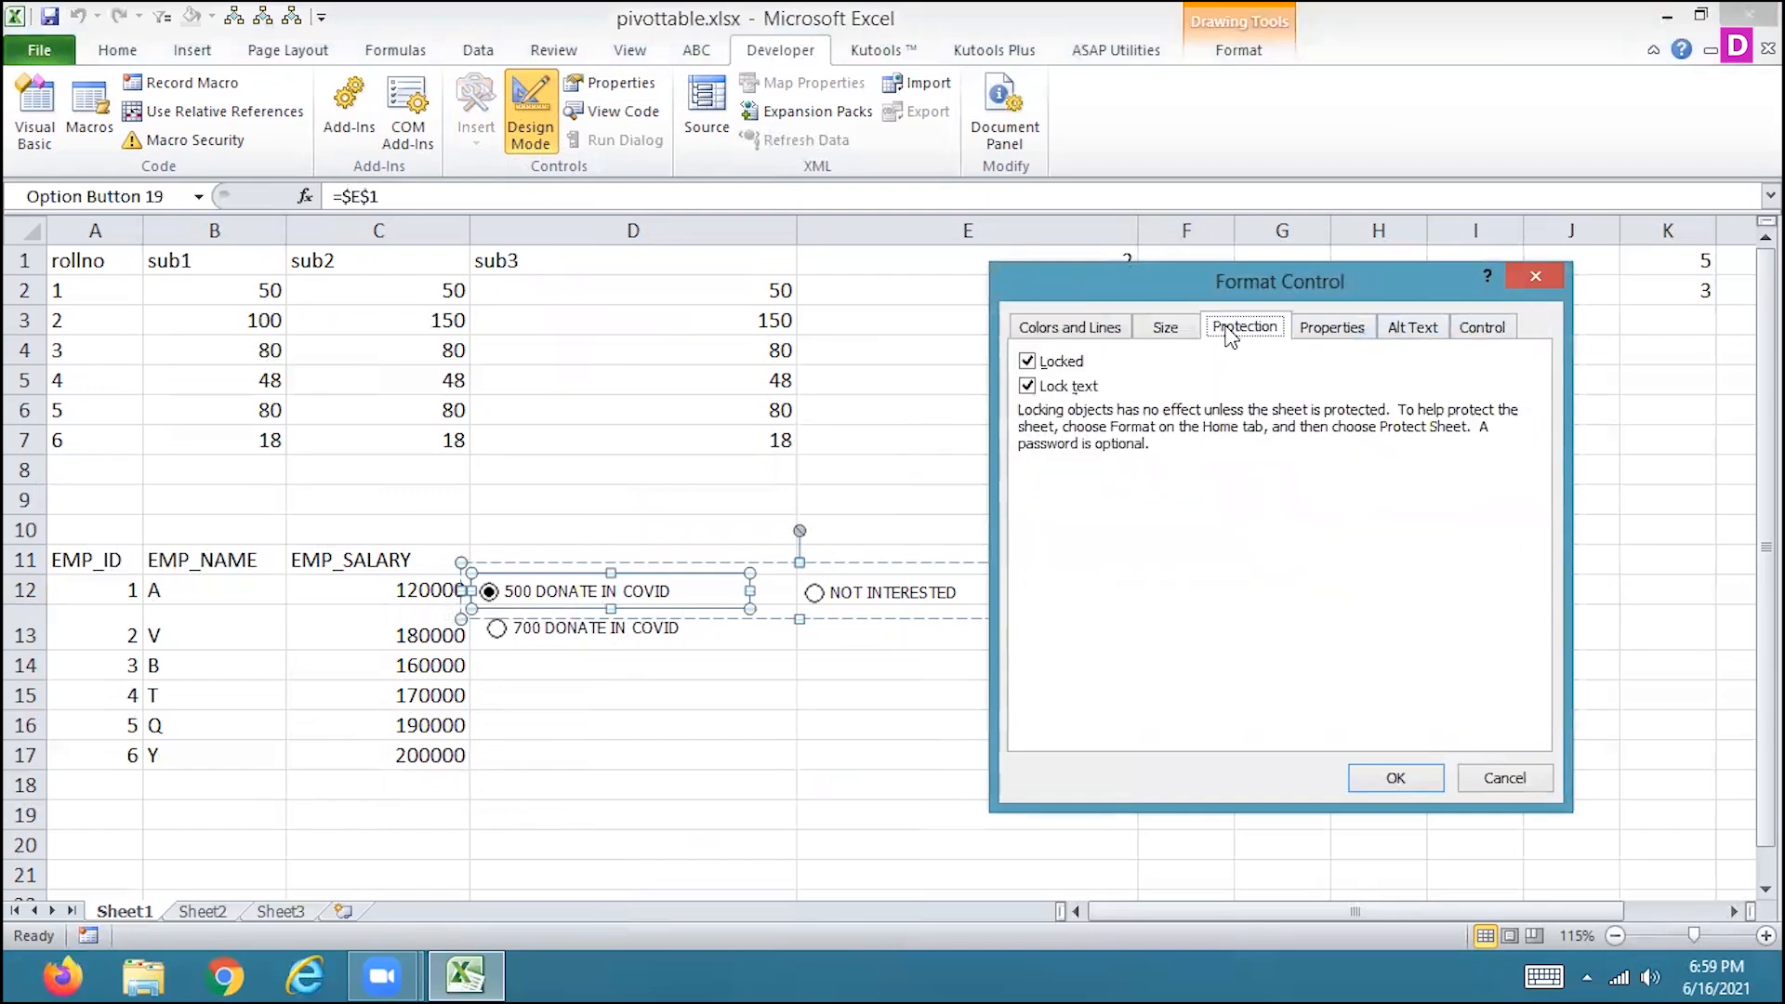
pyautogui.click(1319, 335)
pyautogui.click(1413, 327)
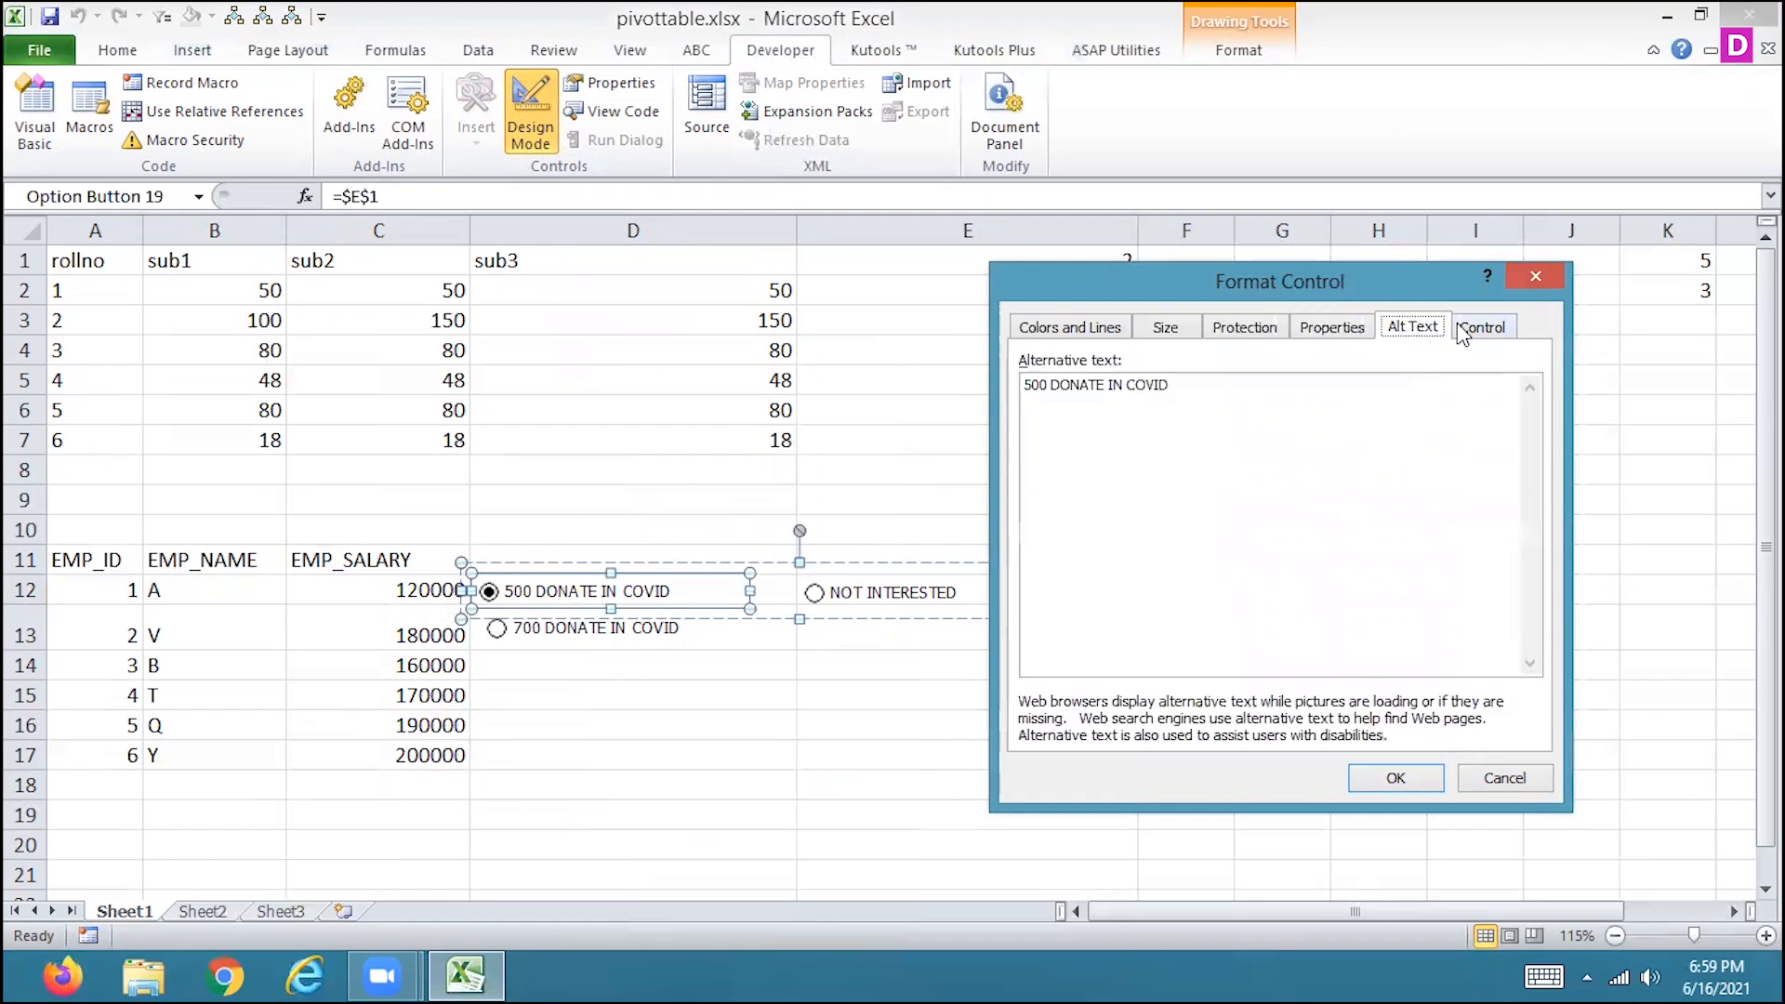
pyautogui.click(1460, 325)
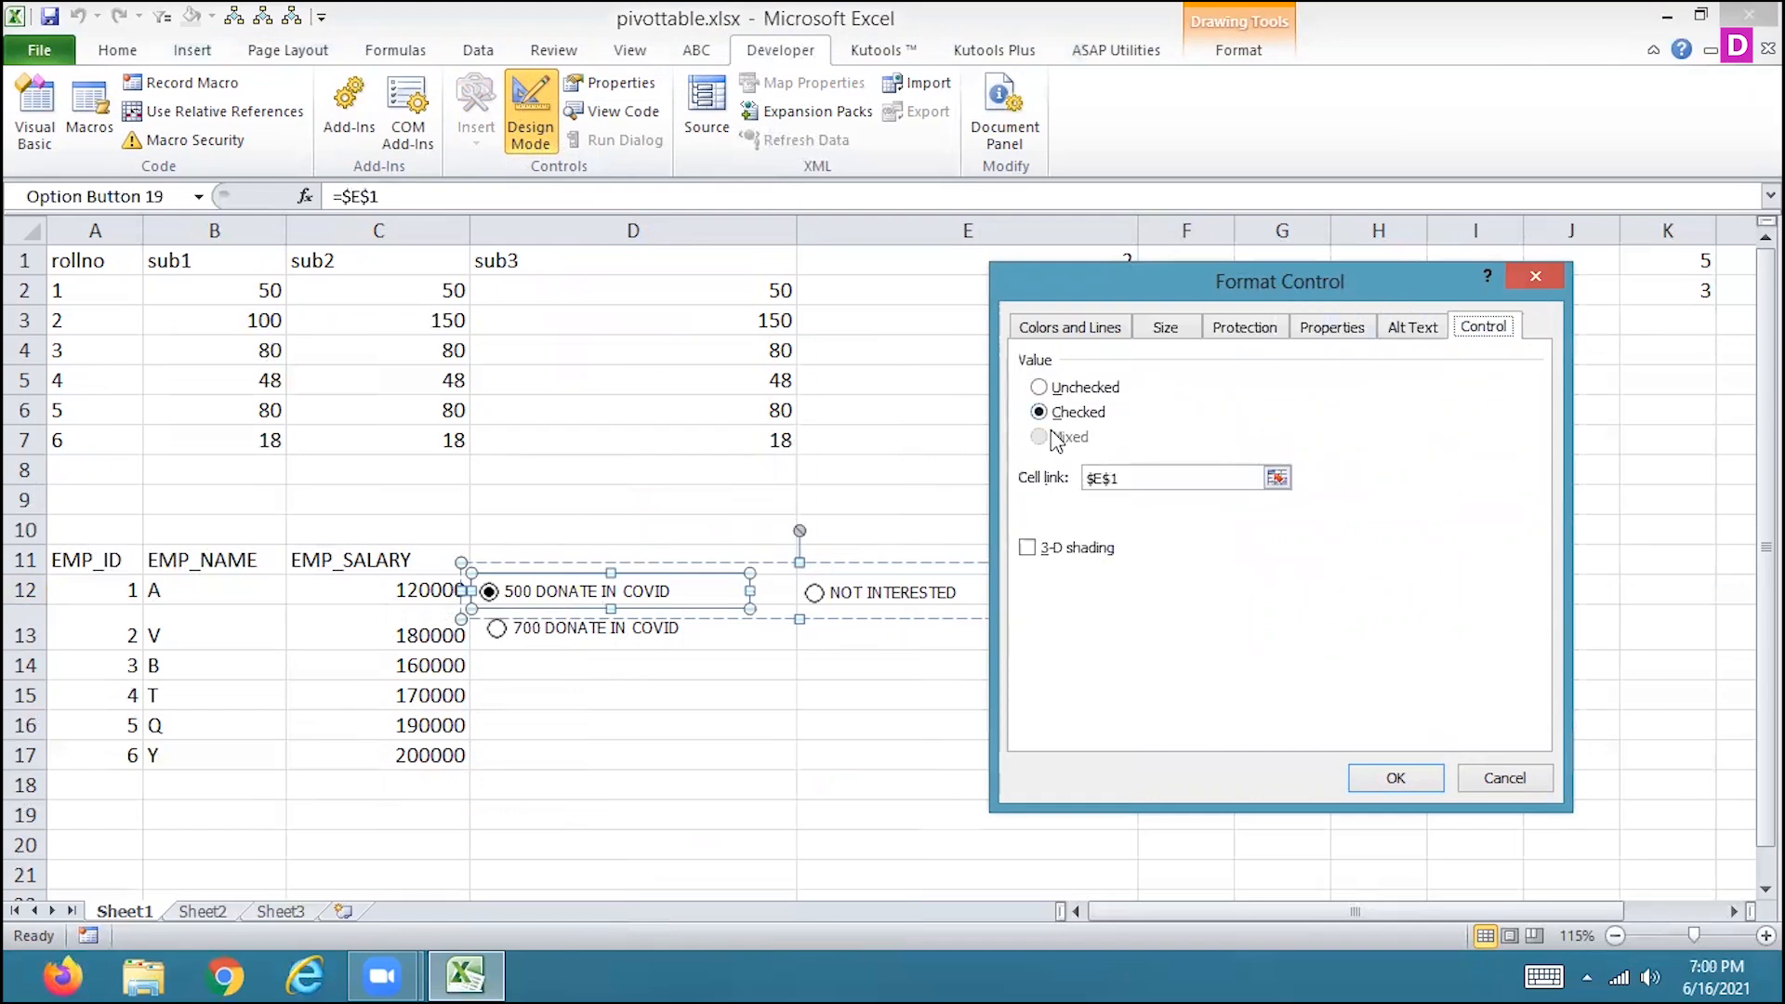
# Explore the button's 3-D shading, cell link and Unchecked/Checked value settings, leaving it Checked and linked to $E$1.
pyautogui.click(1027, 548)
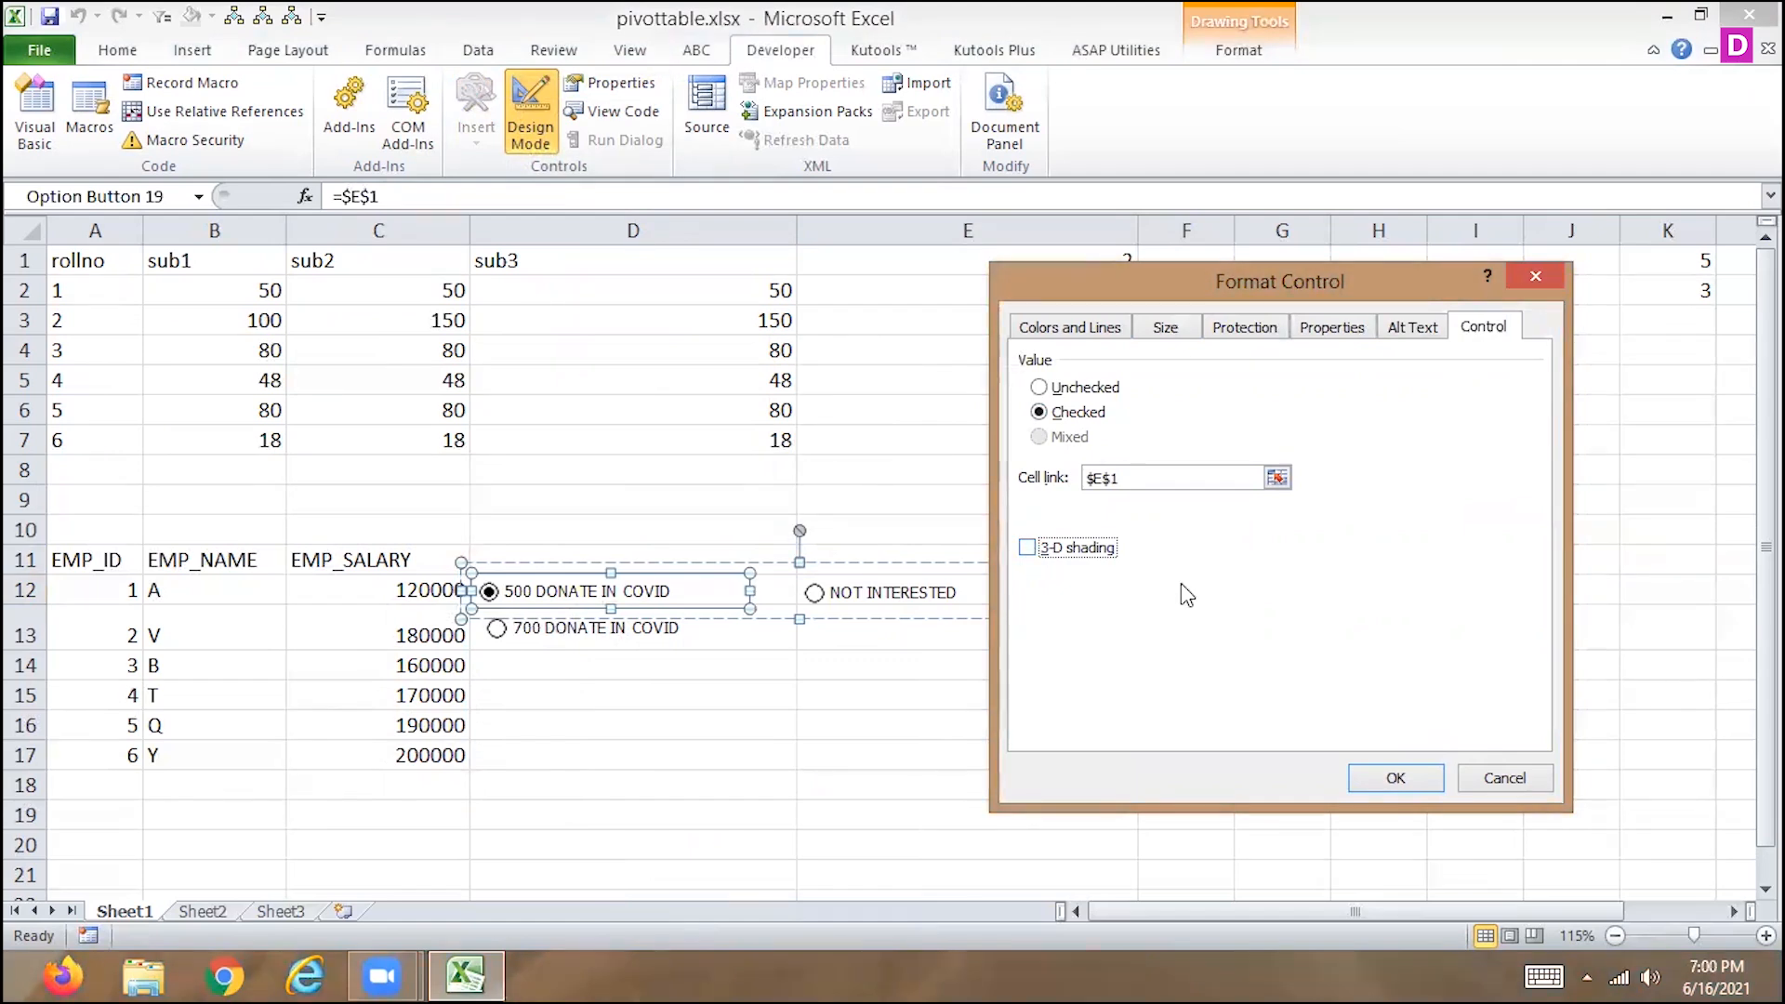
pyautogui.click(1277, 478)
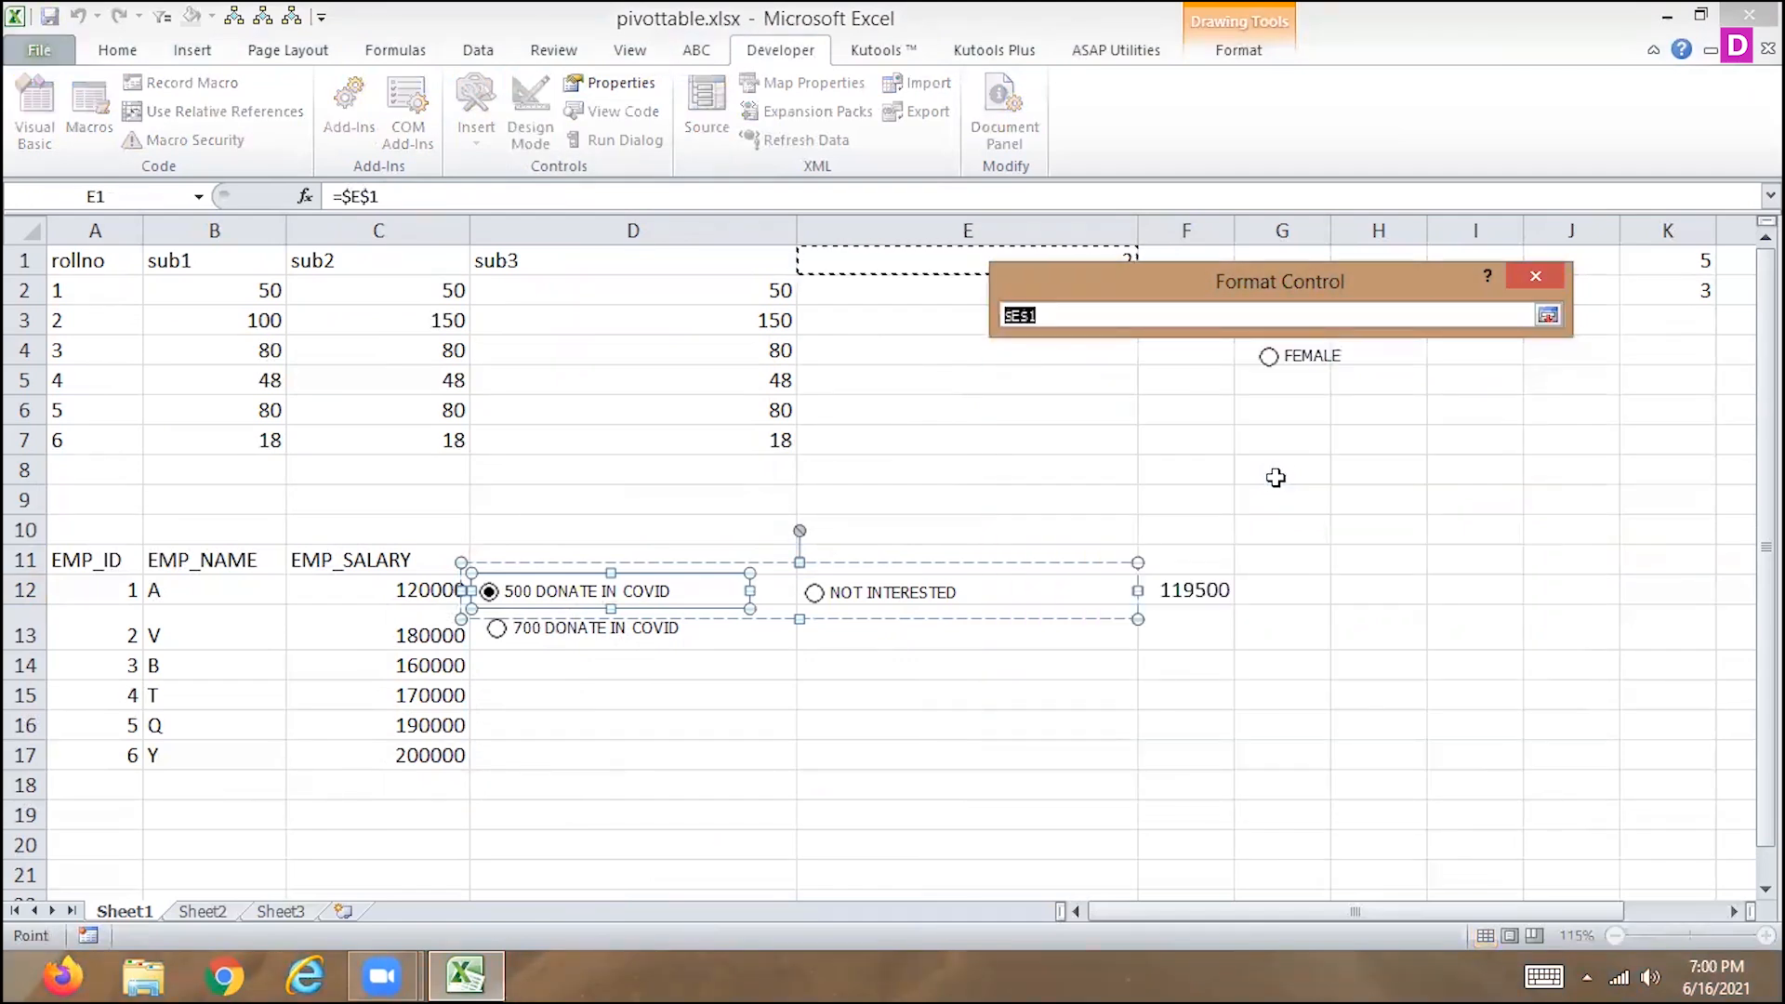
pyautogui.click(1548, 315)
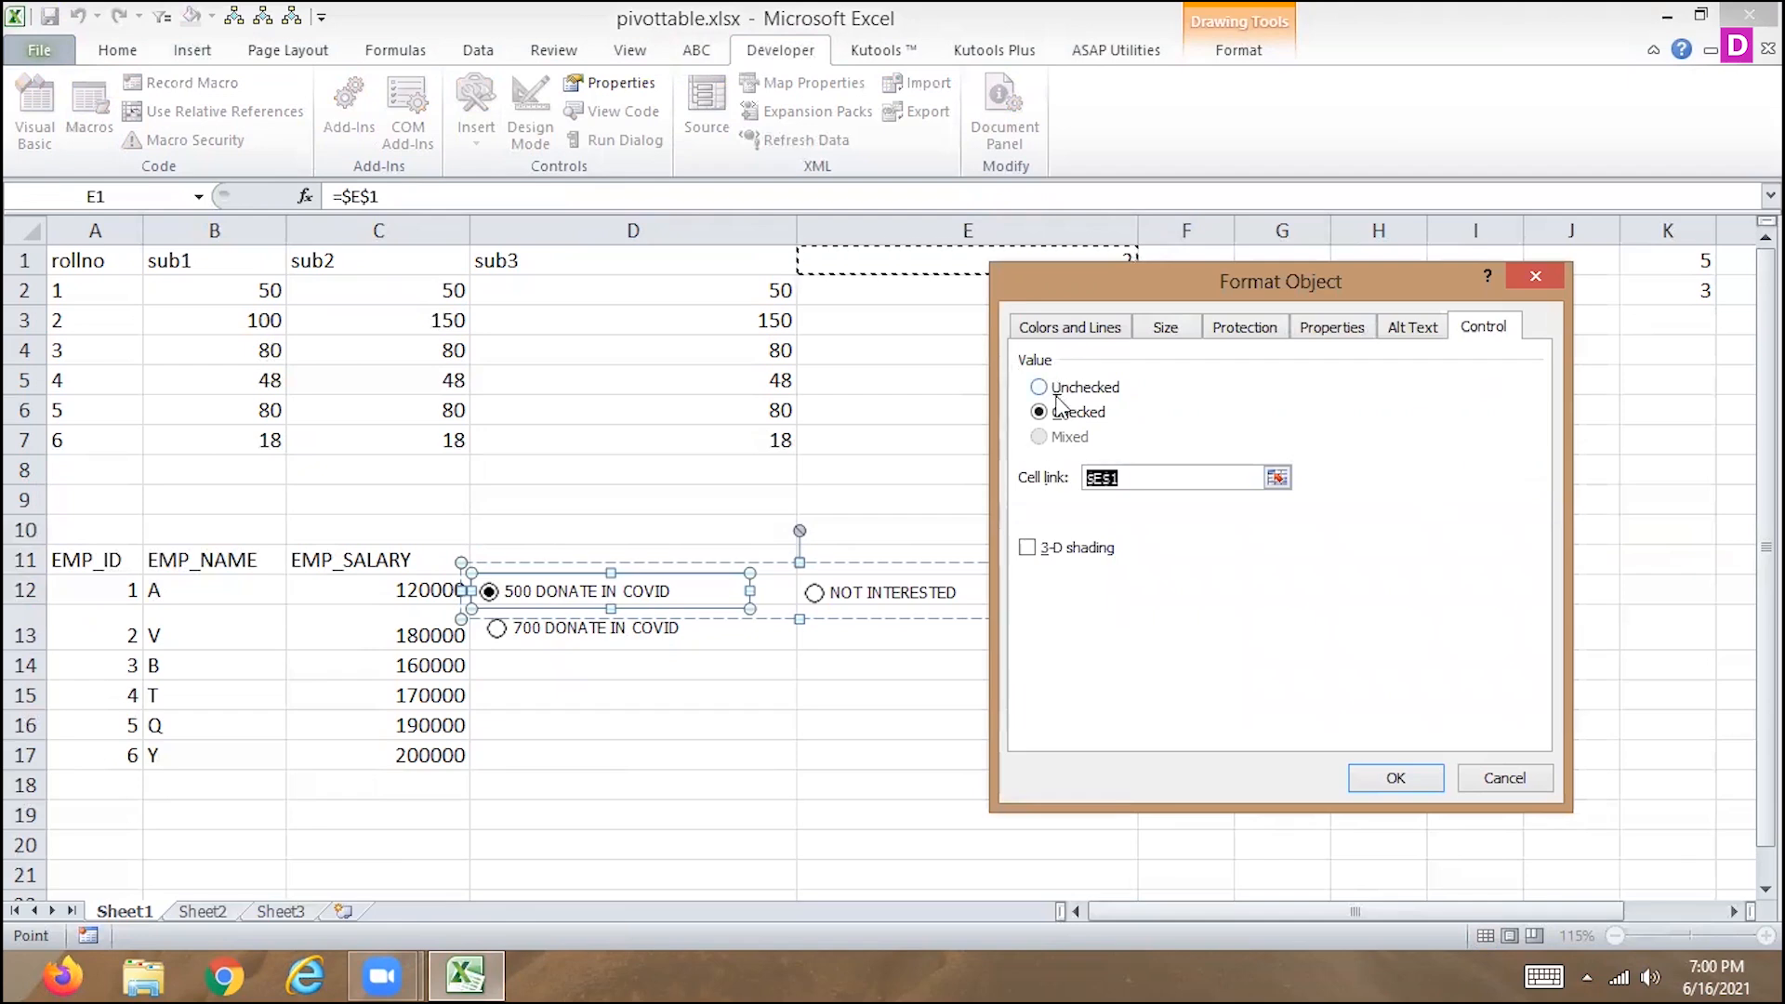
pyautogui.click(1040, 389)
pyautogui.click(1039, 413)
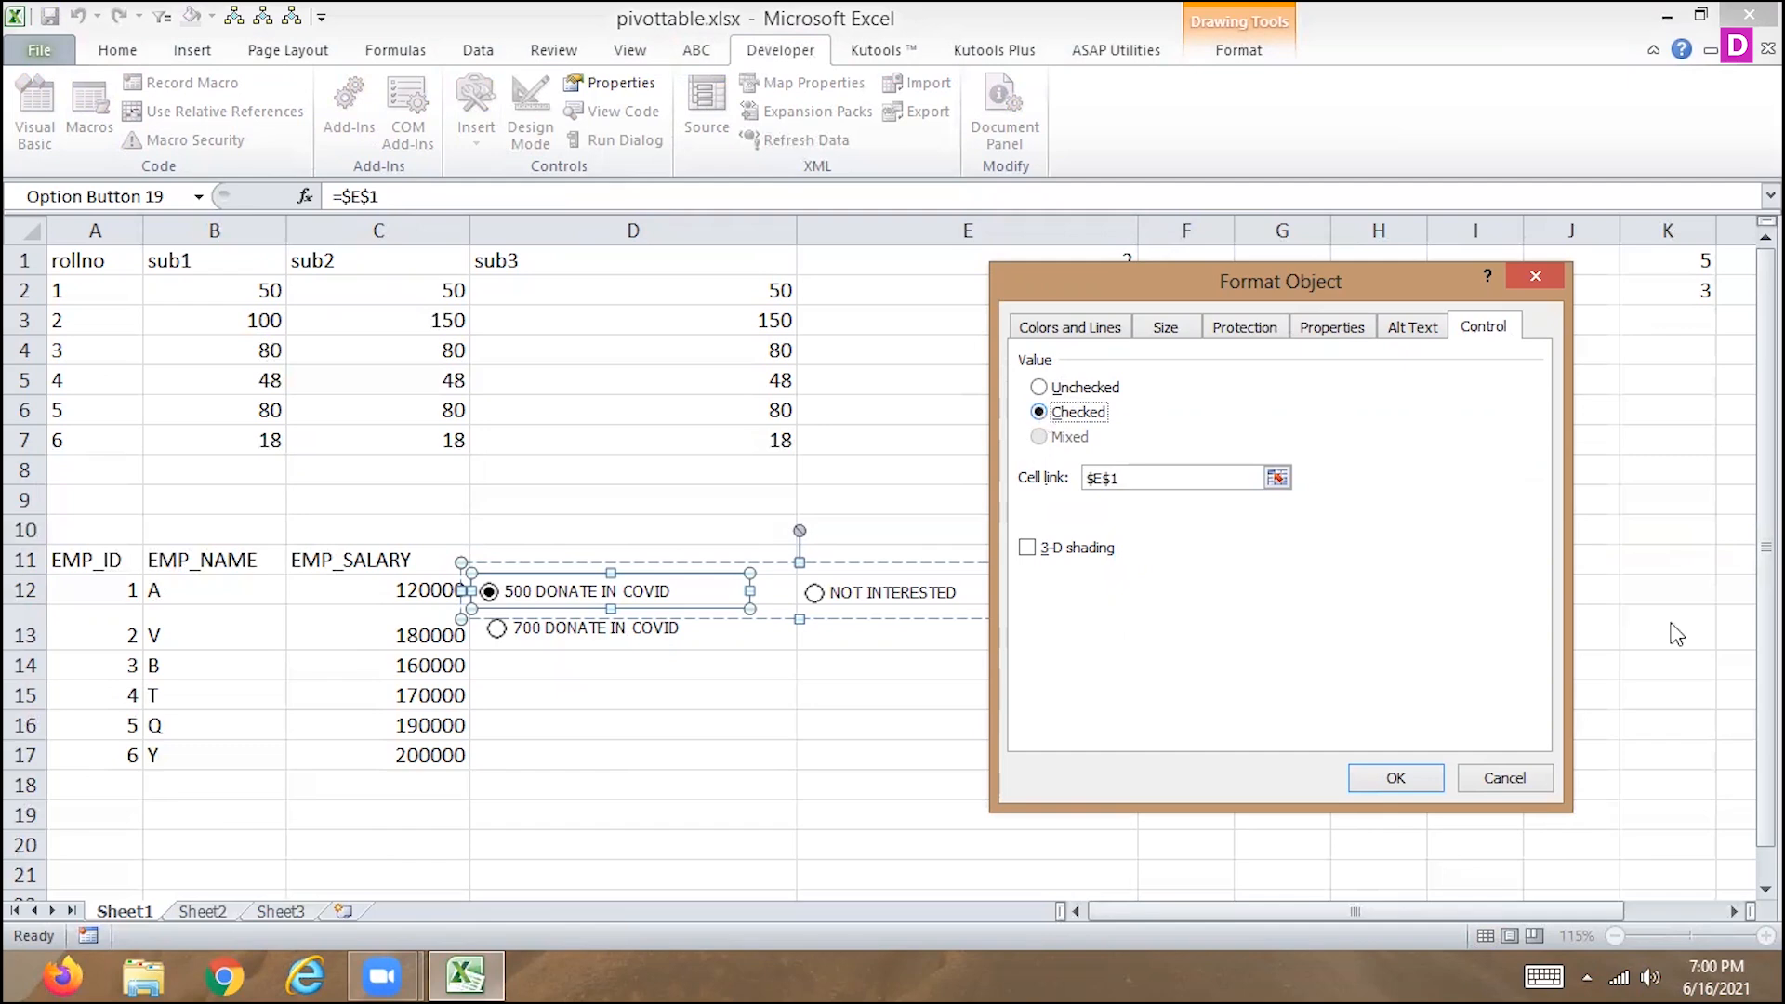
# Close the option button's format settings unchanged and insert an ActiveX check box in cell D14, below the 700 DONATE IN COVID button.
pyautogui.click(1517, 785)
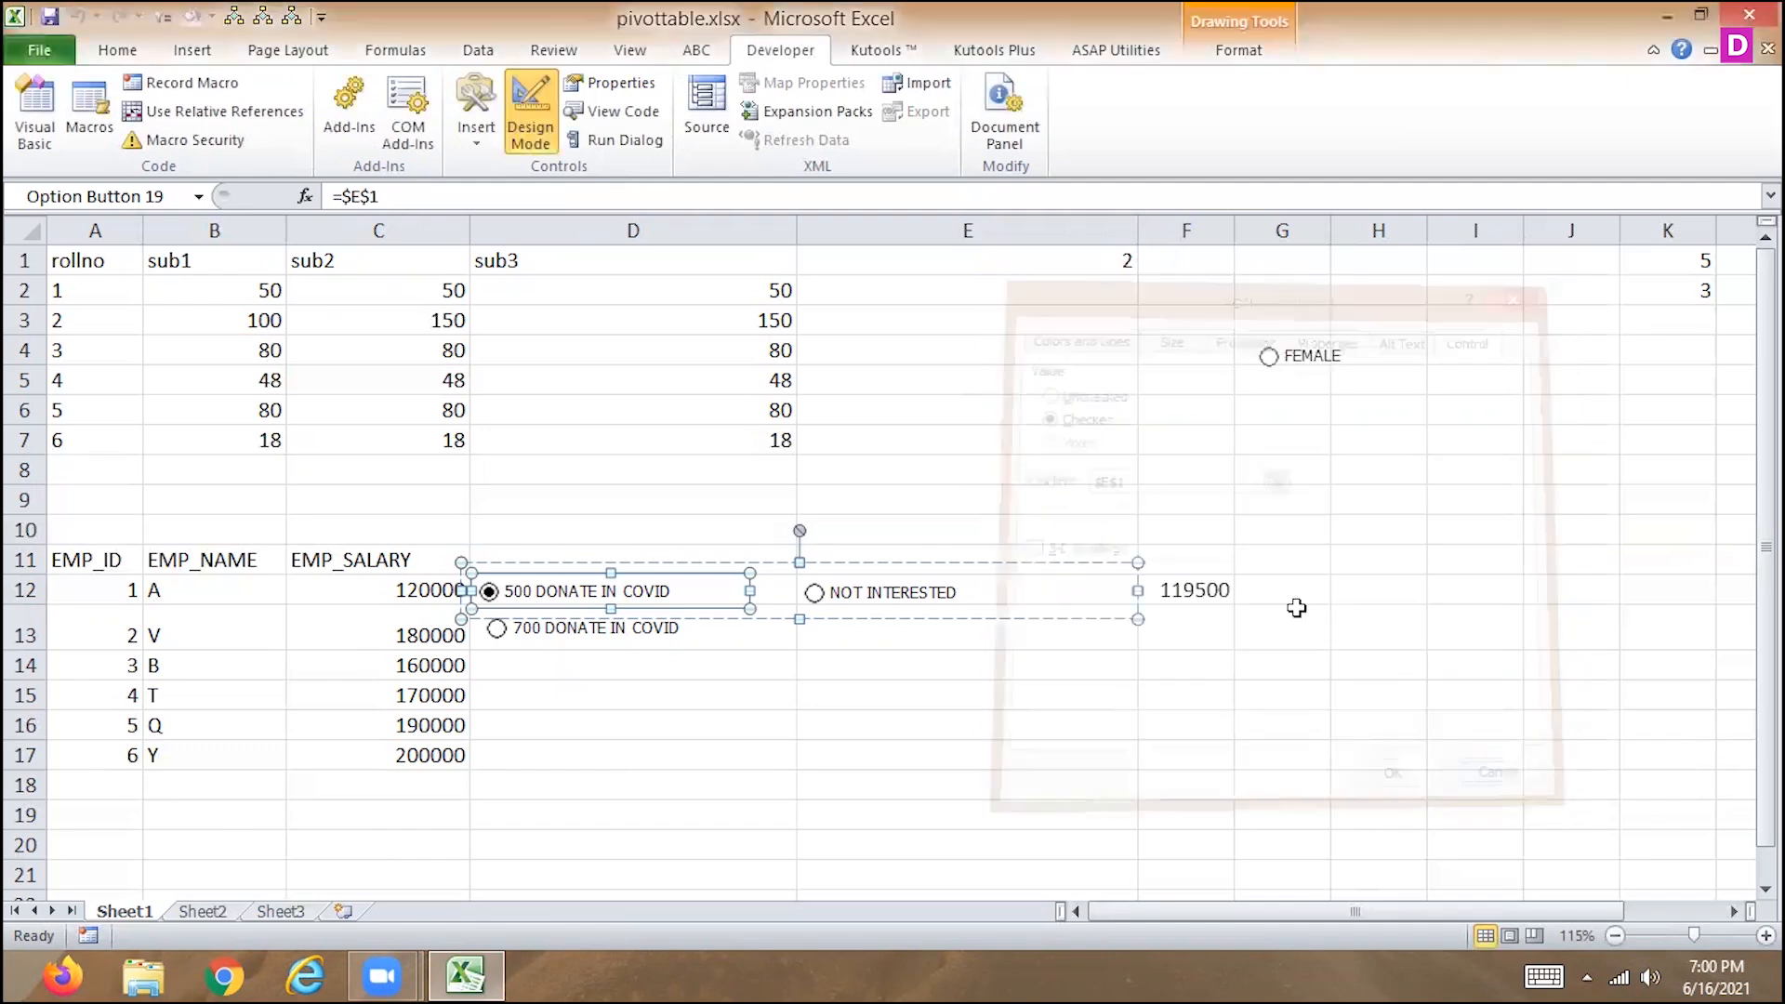
pyautogui.click(990, 641)
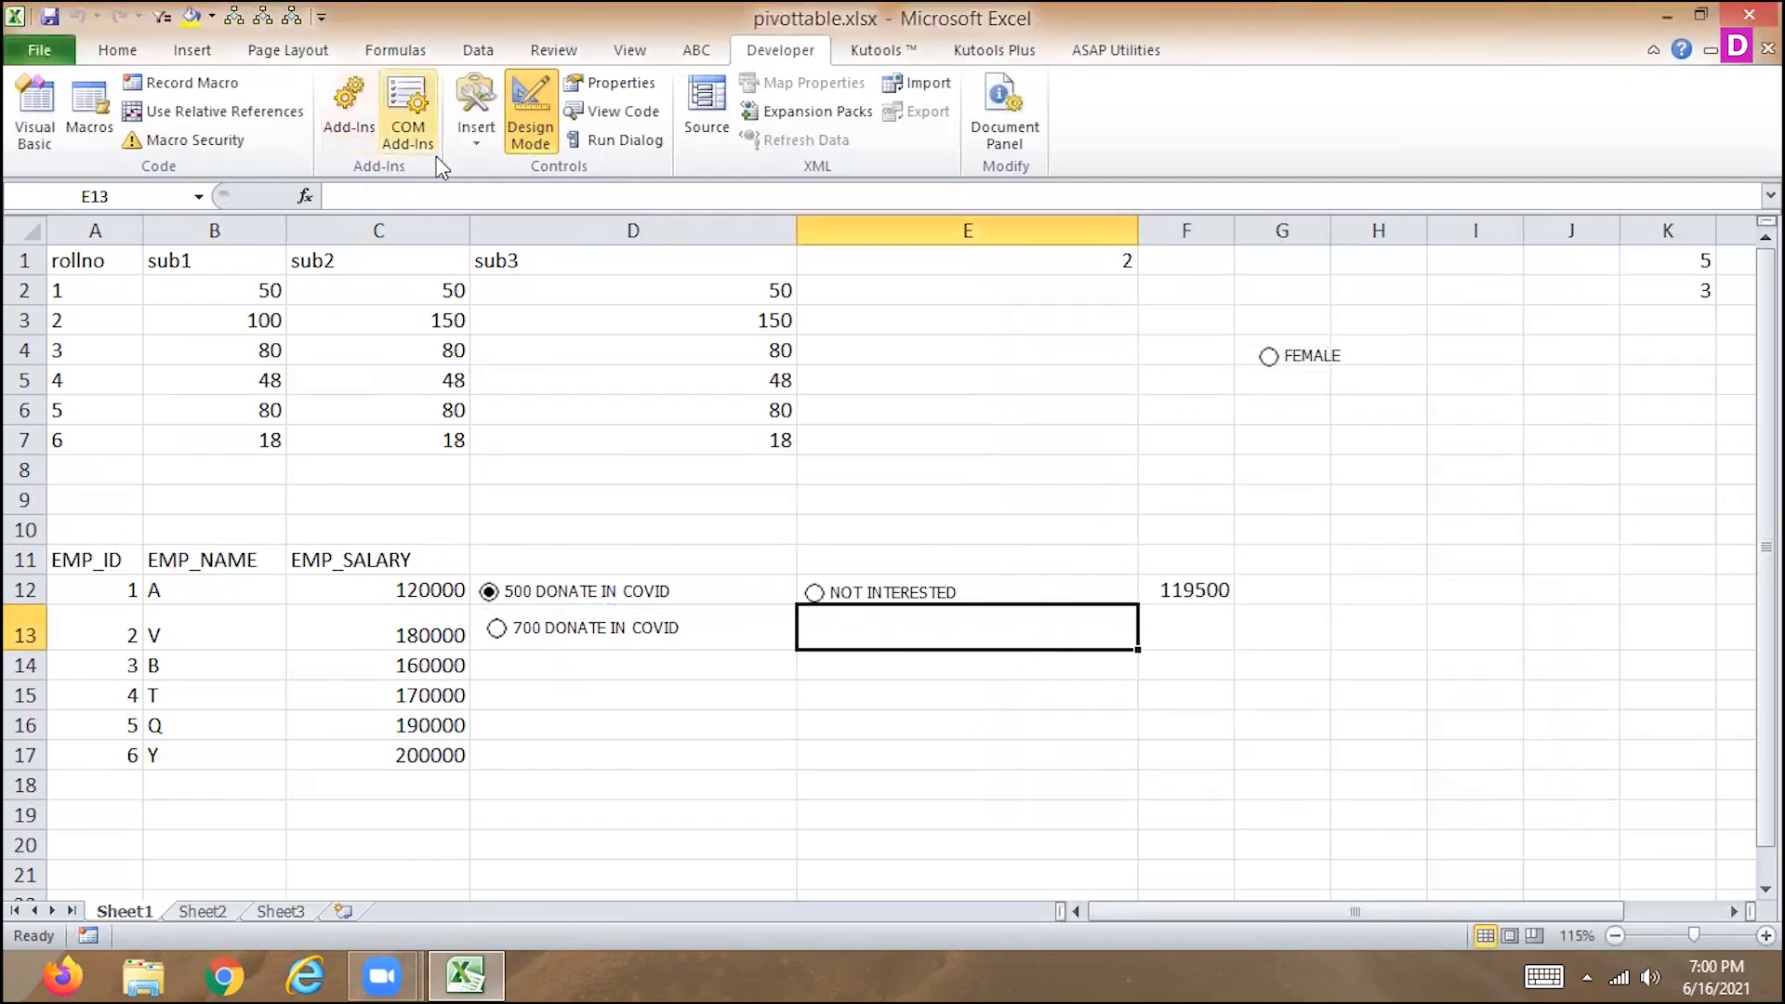
pyautogui.click(465, 131)
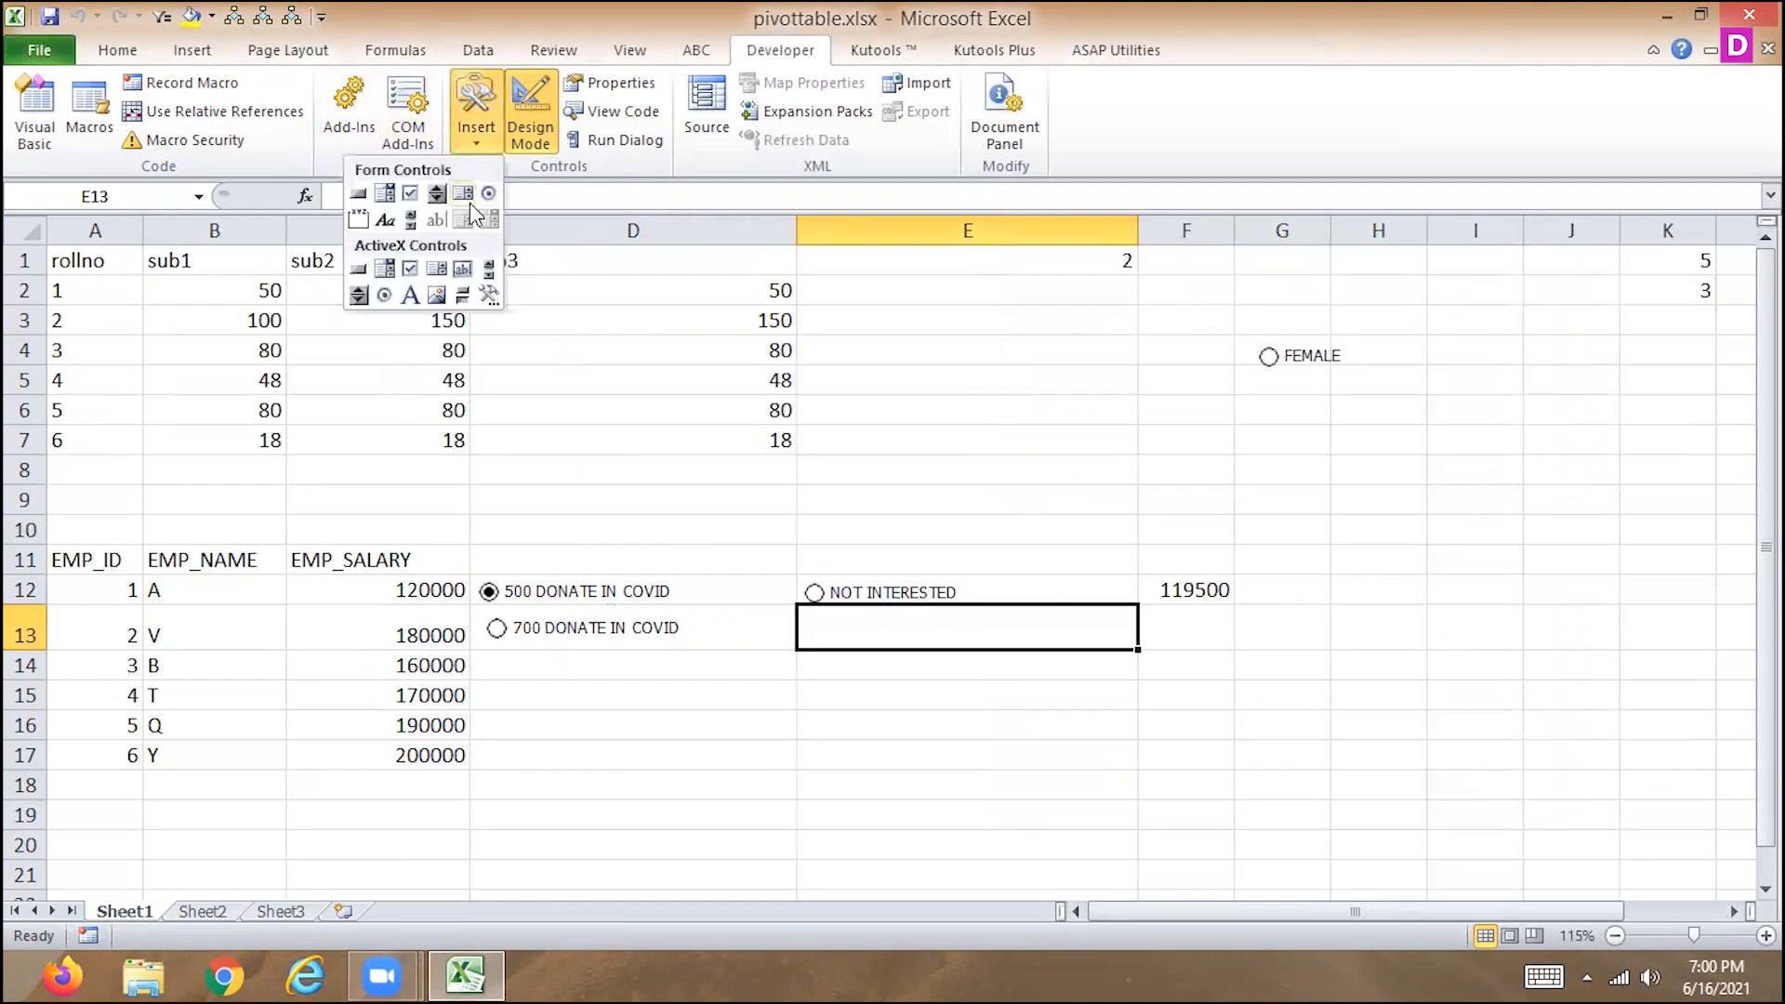
pyautogui.click(410, 194)
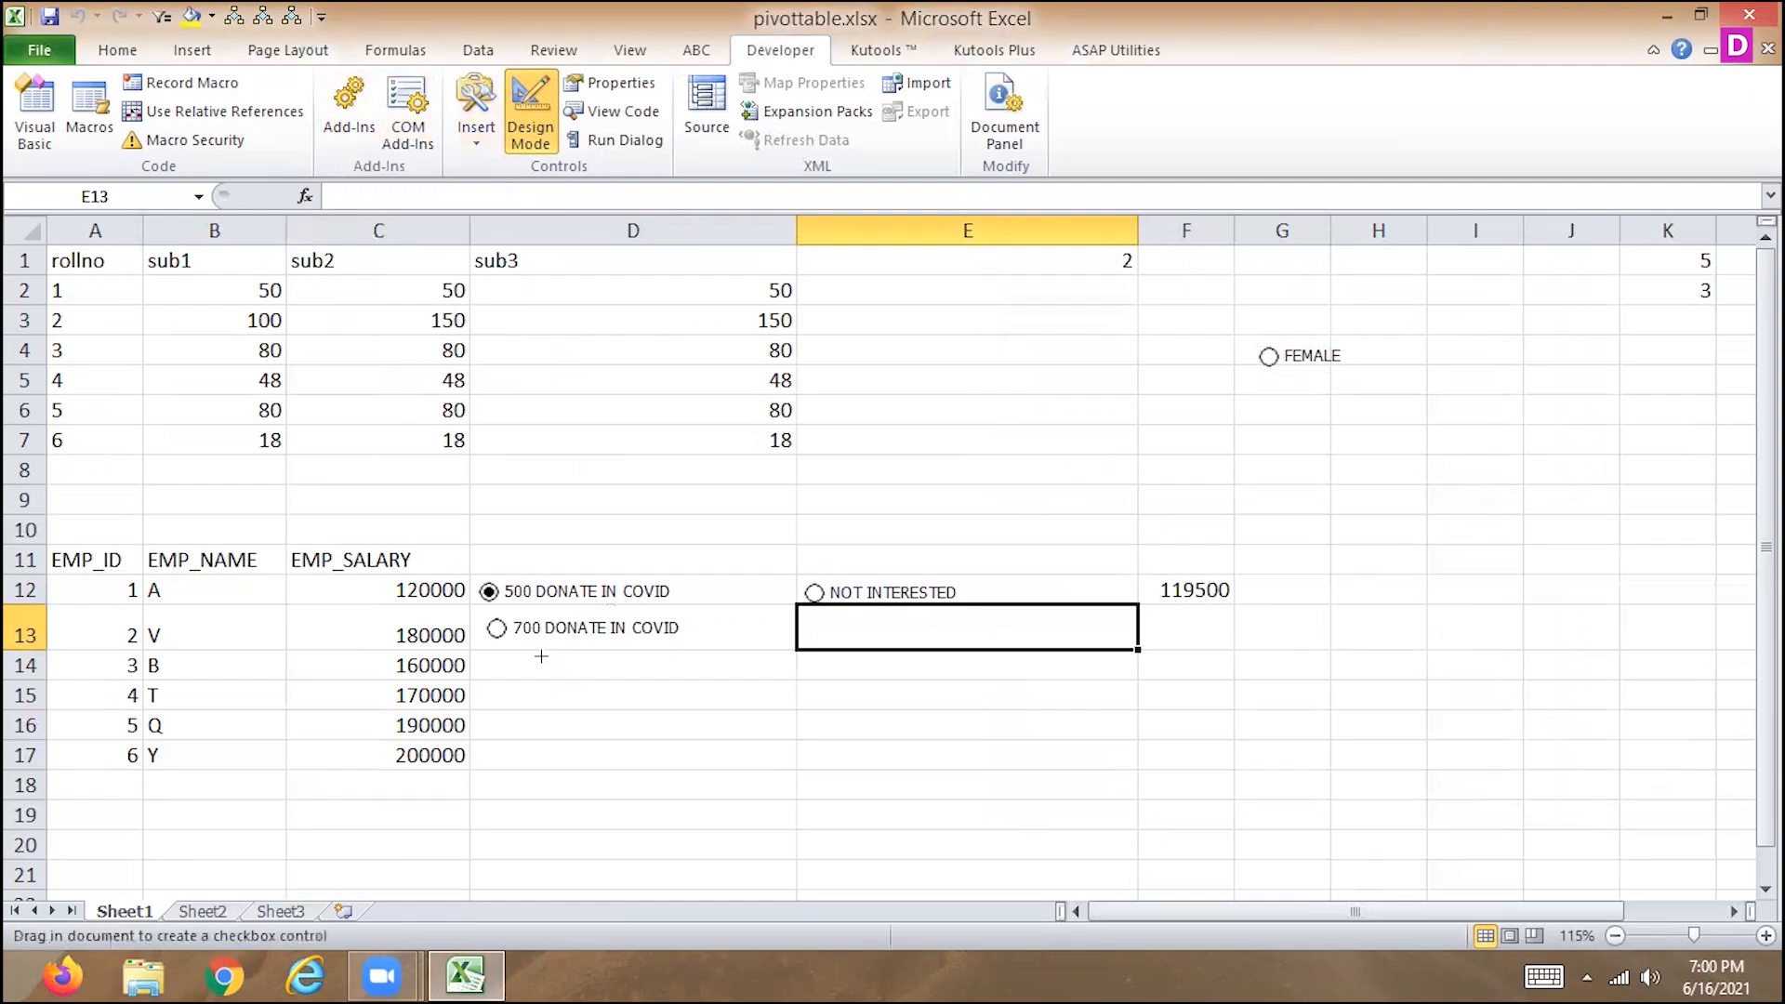
pyautogui.click(473, 144)
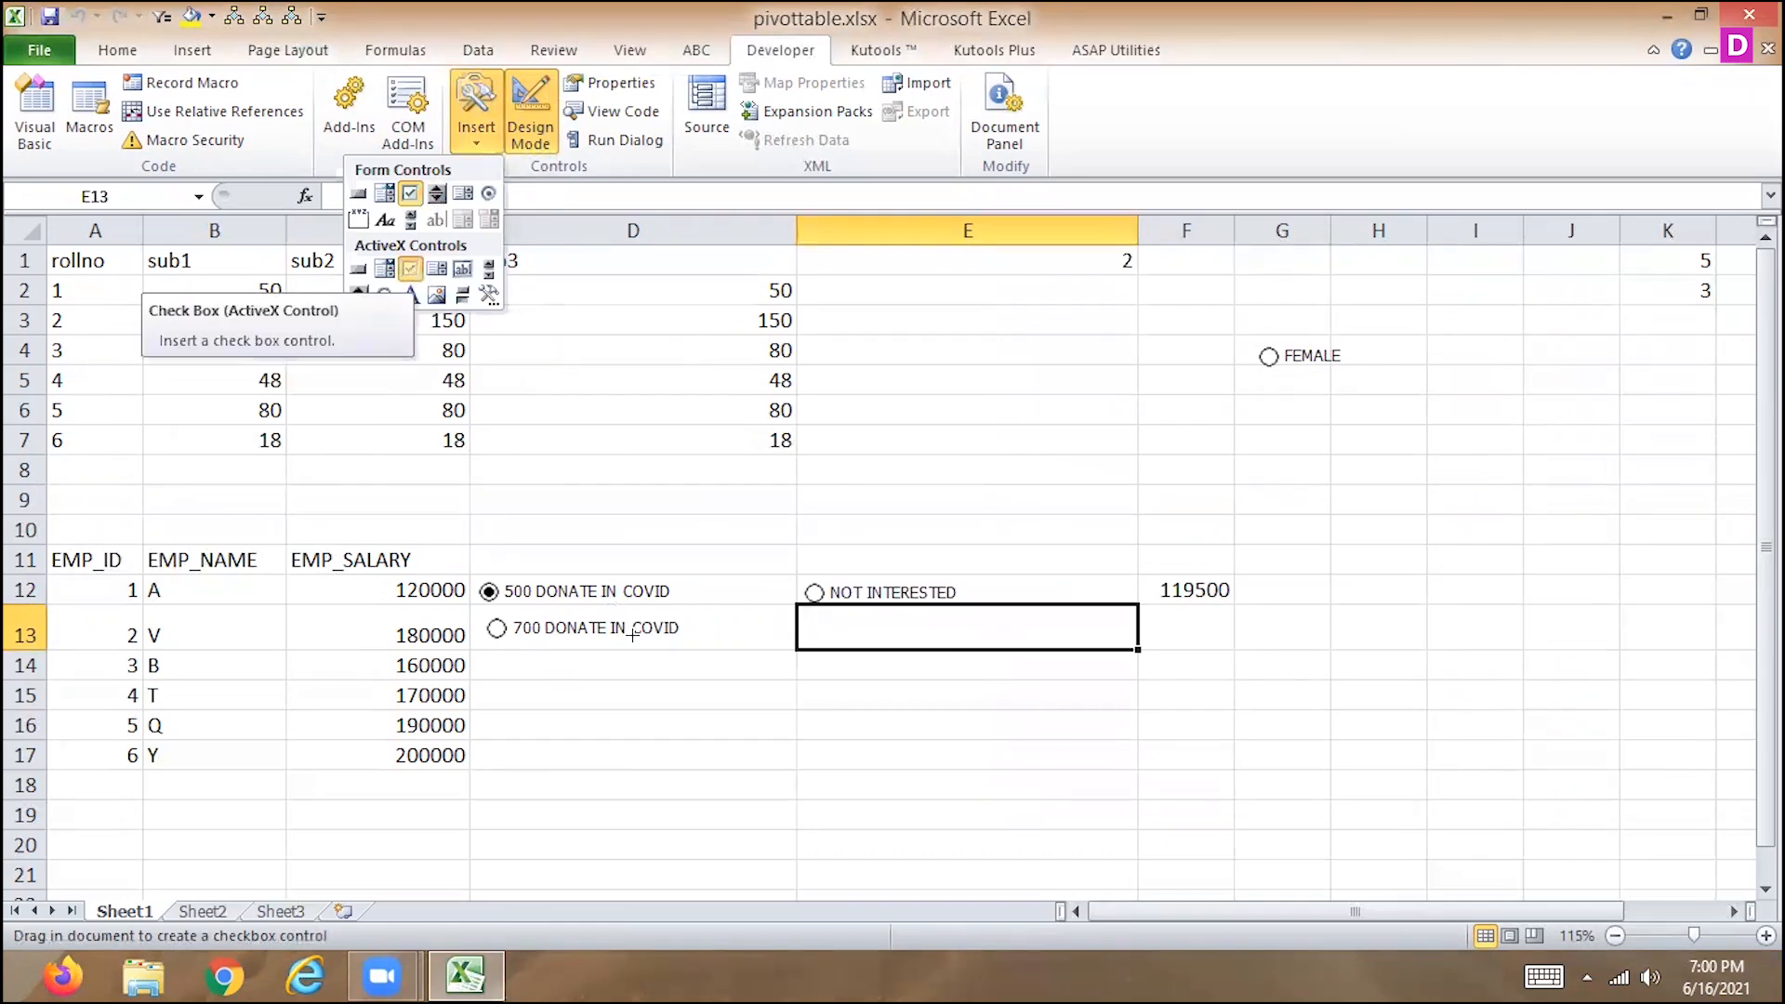
pyautogui.click(411, 272)
pyautogui.click(611, 665)
pyautogui.moveTo(673, 690); pyautogui.dragTo(534, 668)
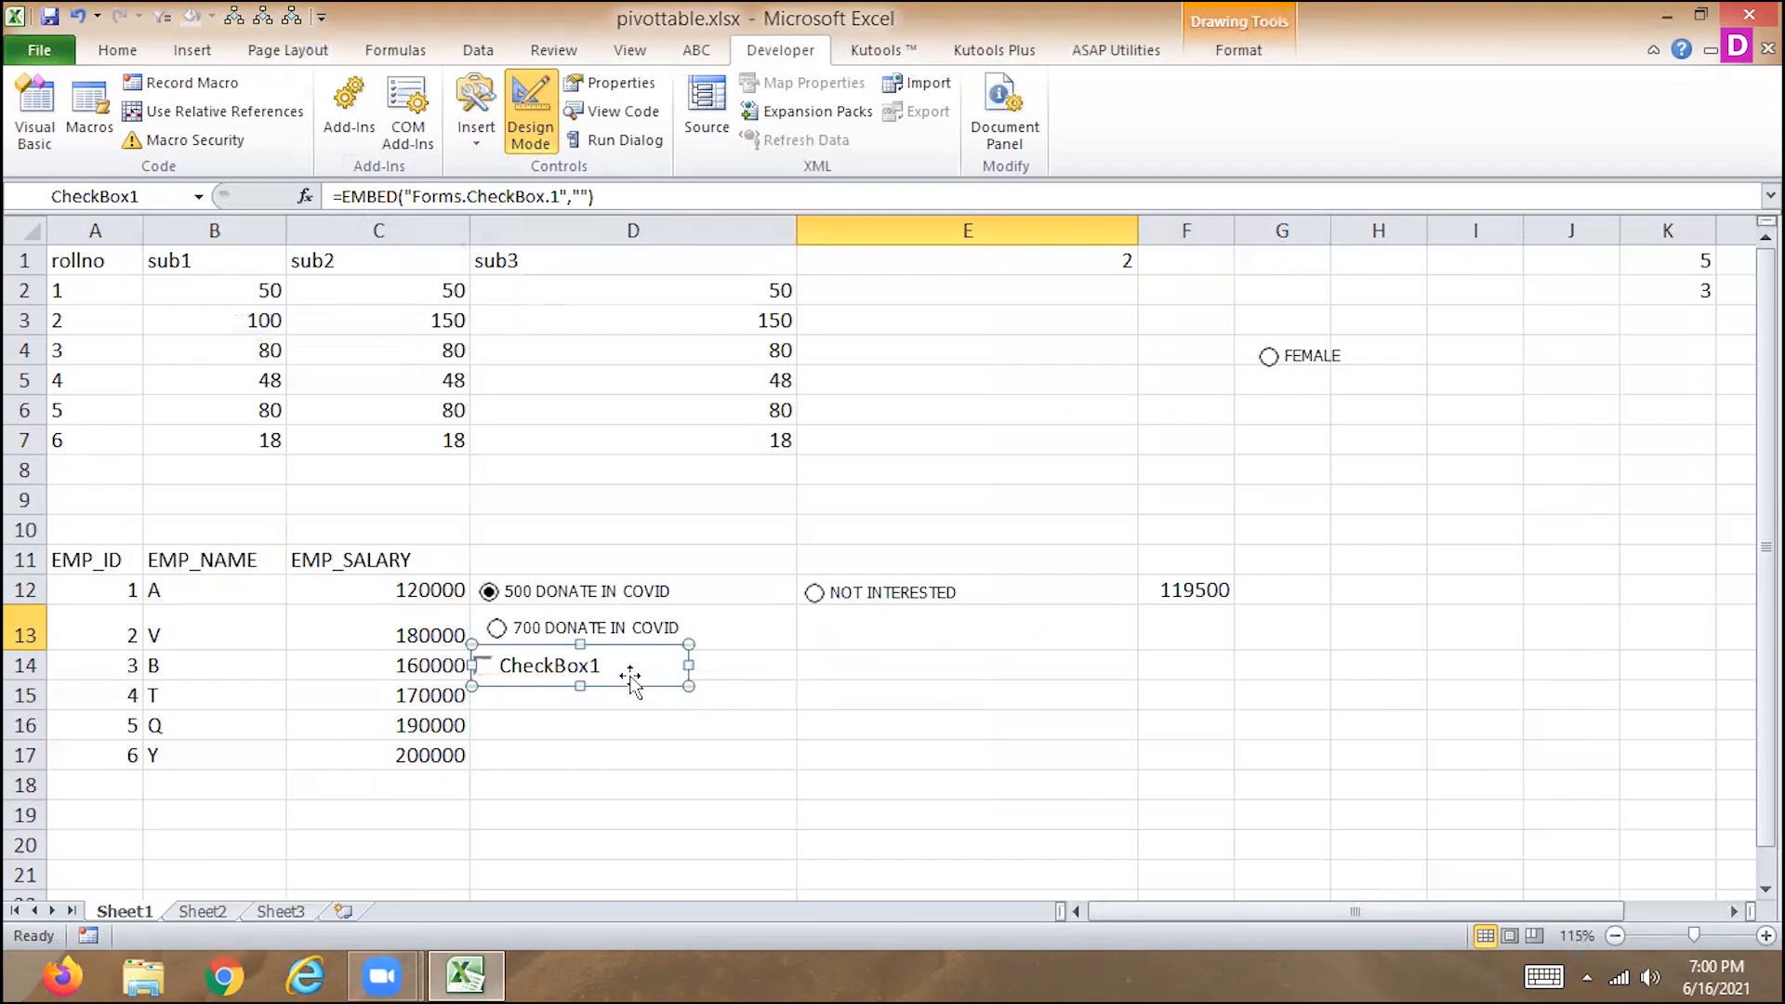
# Copy the D14 check box and paste the duplicate into cell E14, aligned with the original.
pyautogui.rightClick(631, 679)
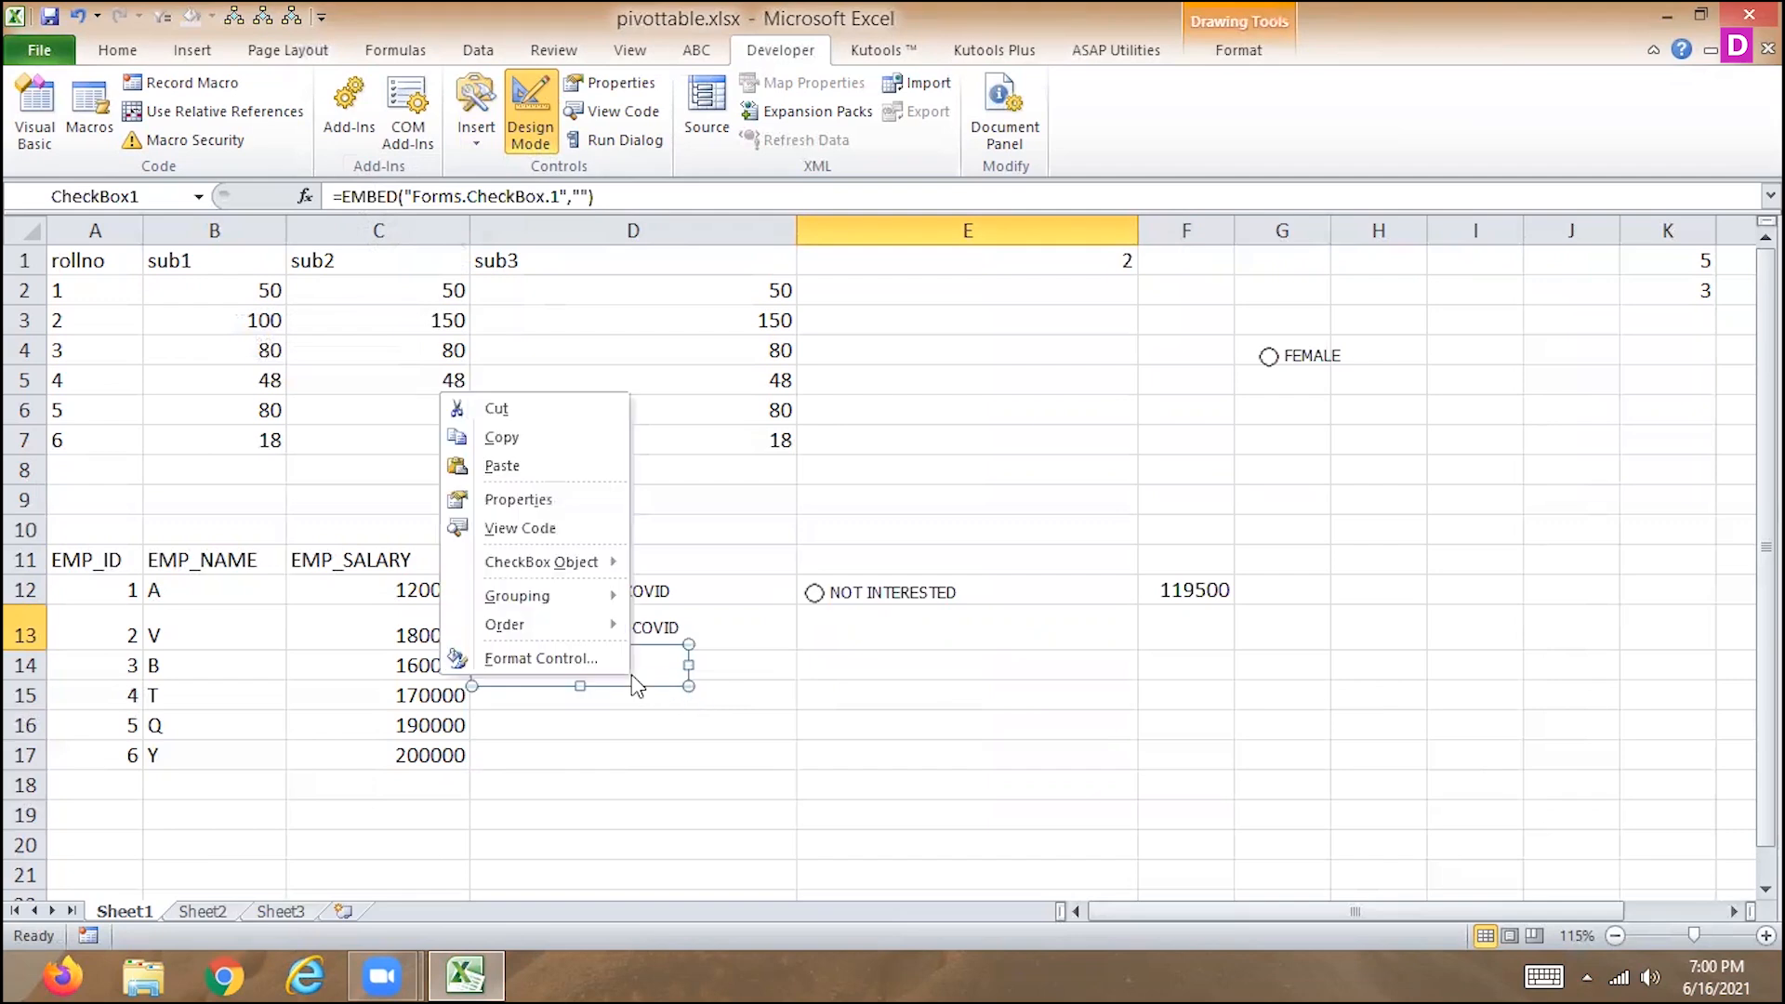
pyautogui.click(526, 437)
pyautogui.click(822, 661)
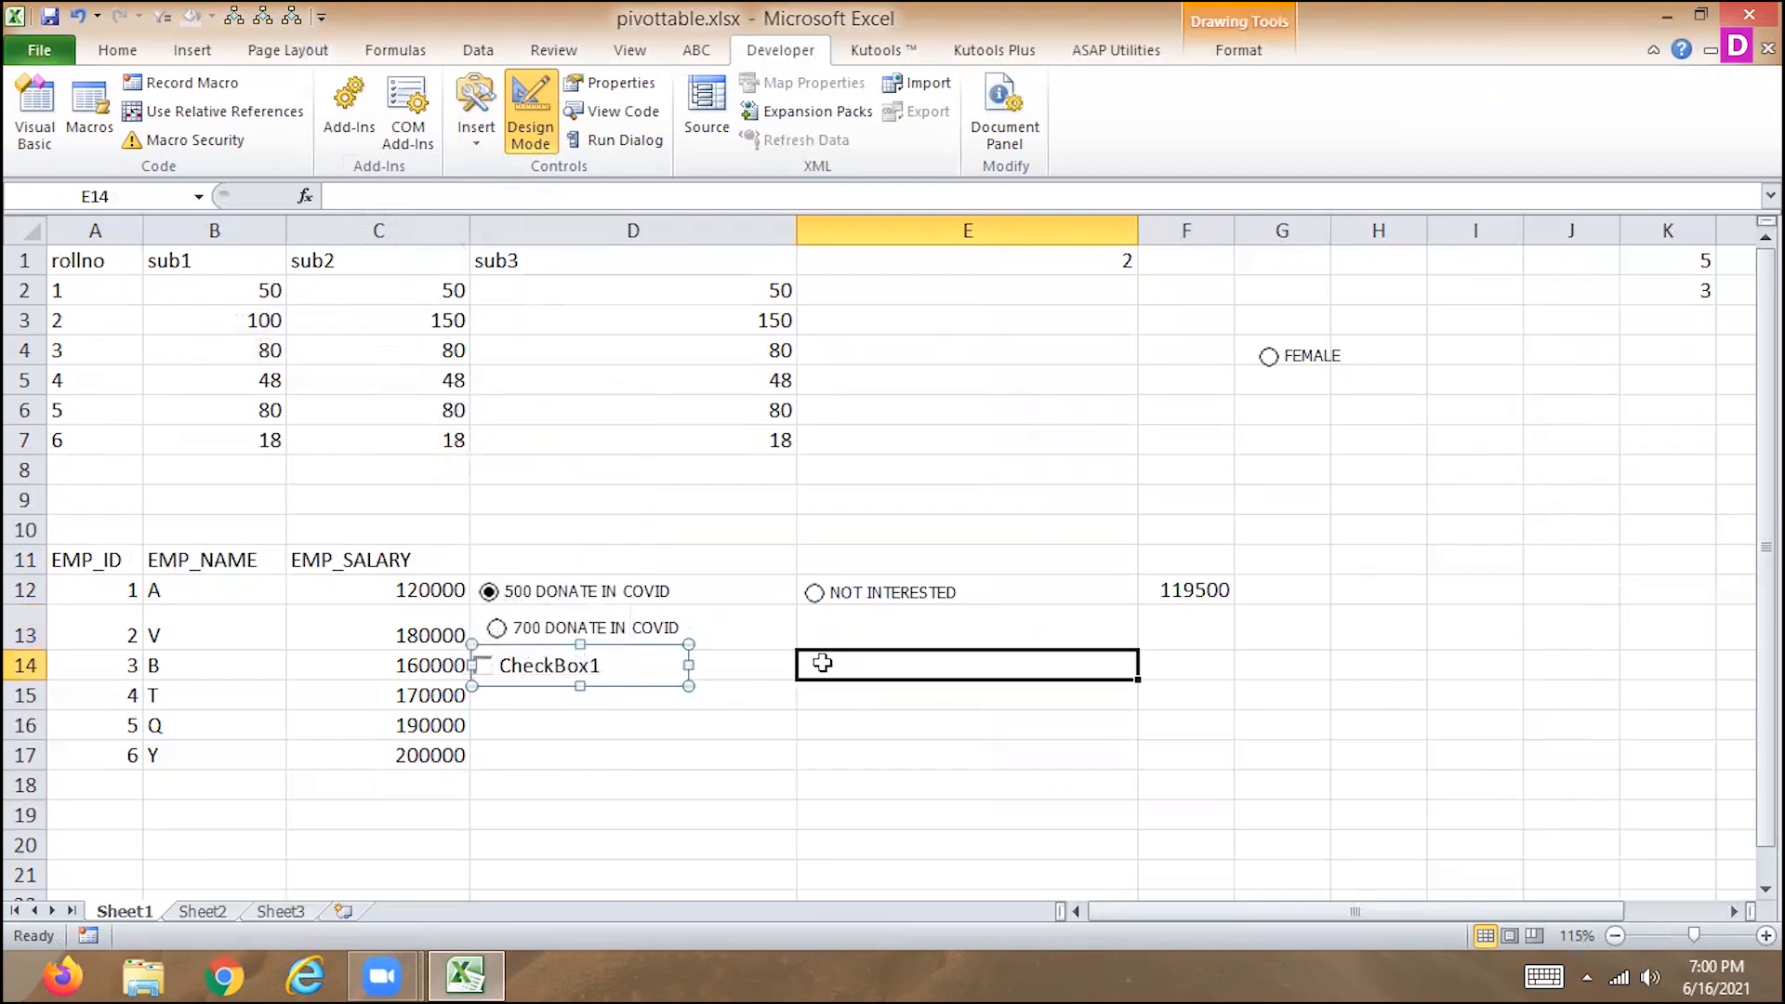
pyautogui.hotkey('ctrl', 'v')
pyautogui.moveTo(841, 697); pyautogui.dragTo(844, 653)
# Review the D14 check box's format settings for size, protection, properties and alt text, cancelling without changes.
pyautogui.click(615, 669)
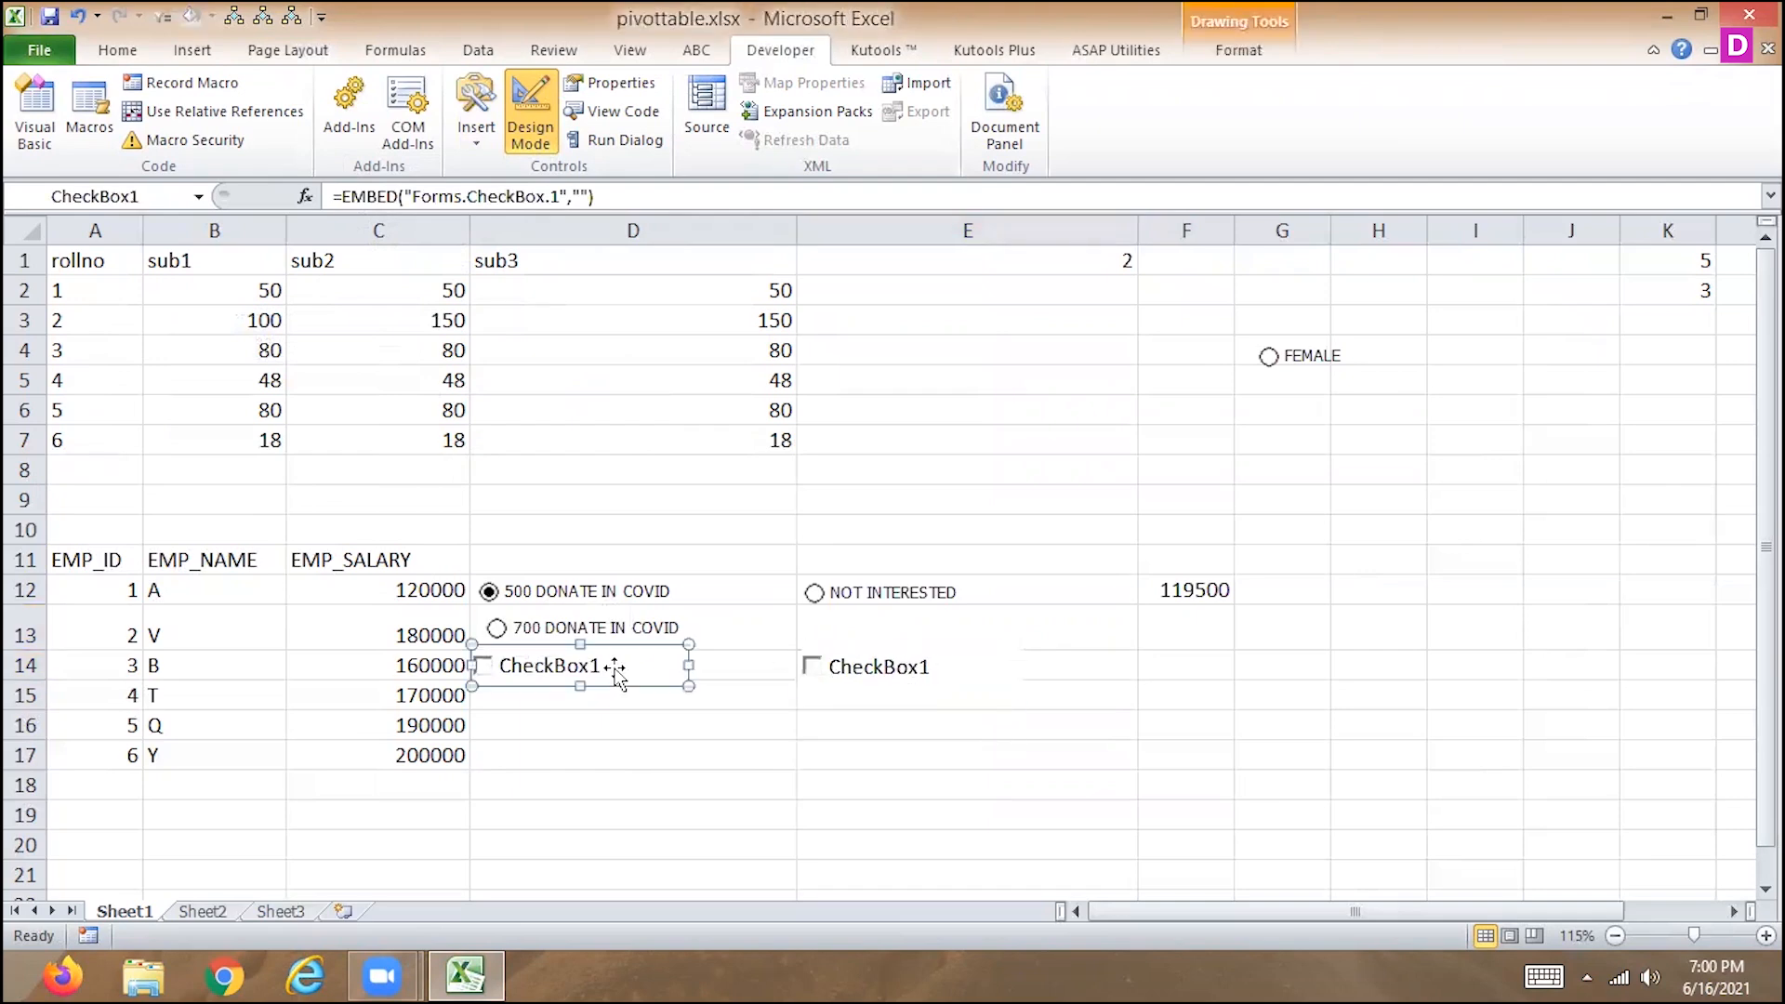
pyautogui.doubleClick(615, 669)
pyautogui.rightClick(612, 669)
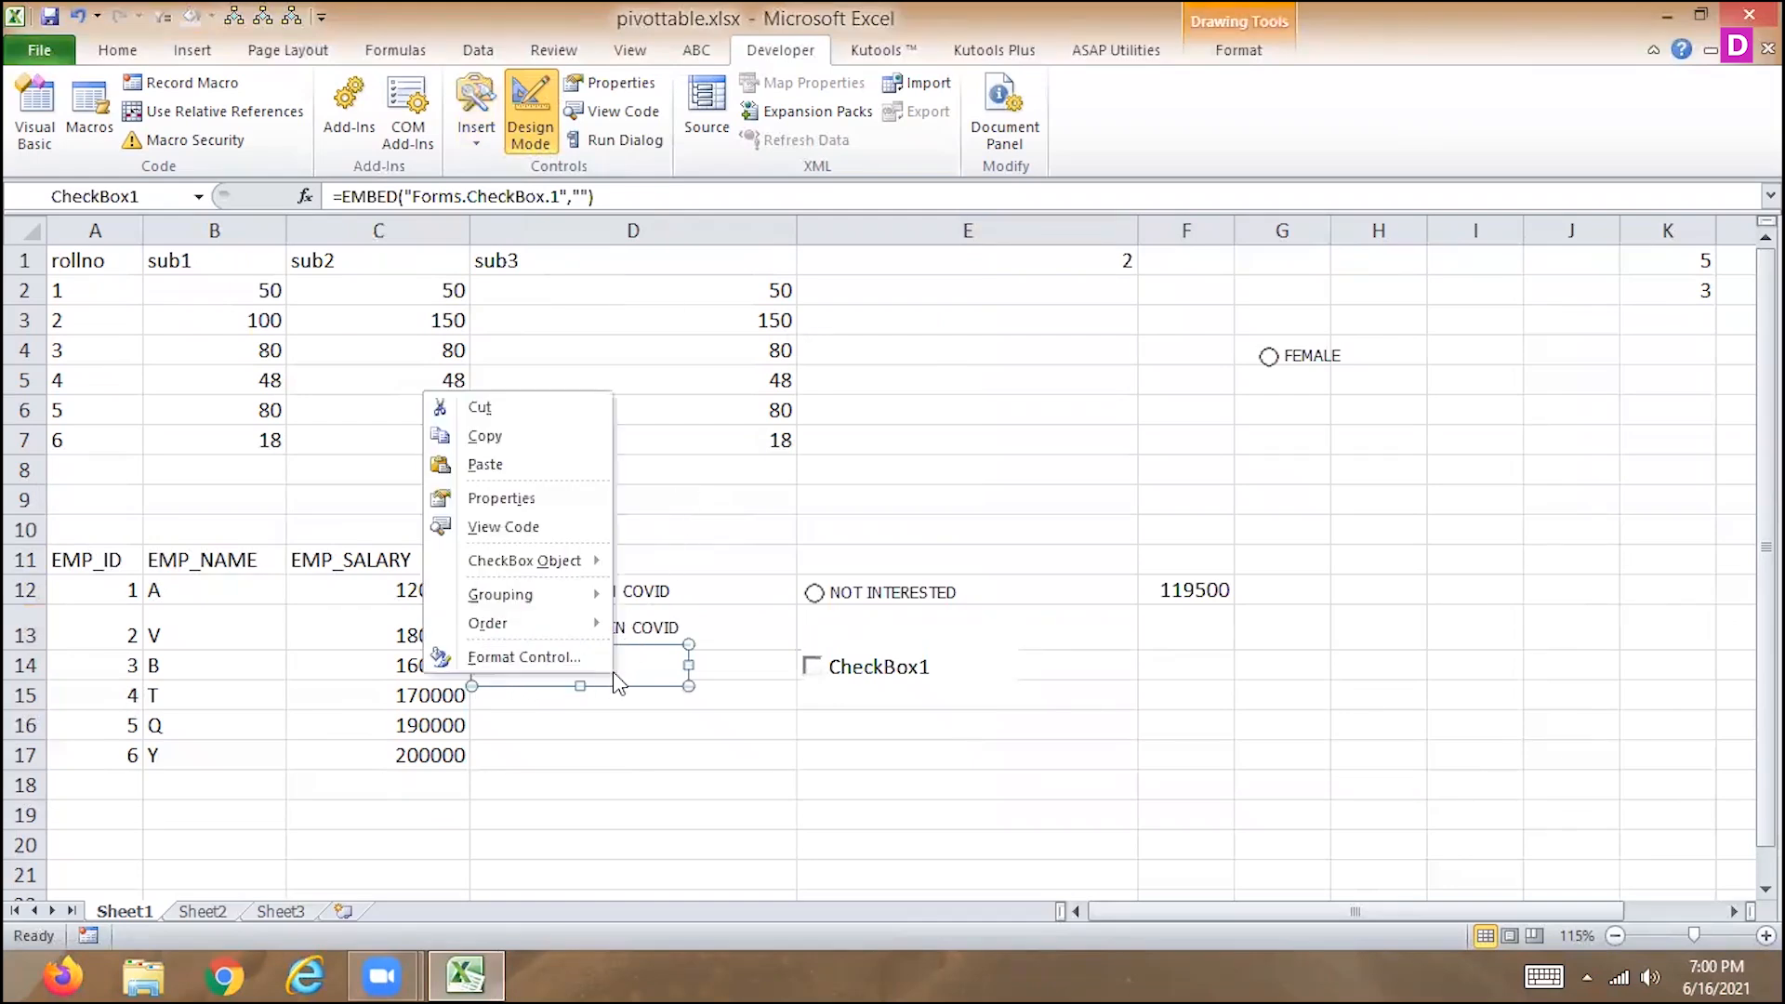
pyautogui.click(548, 660)
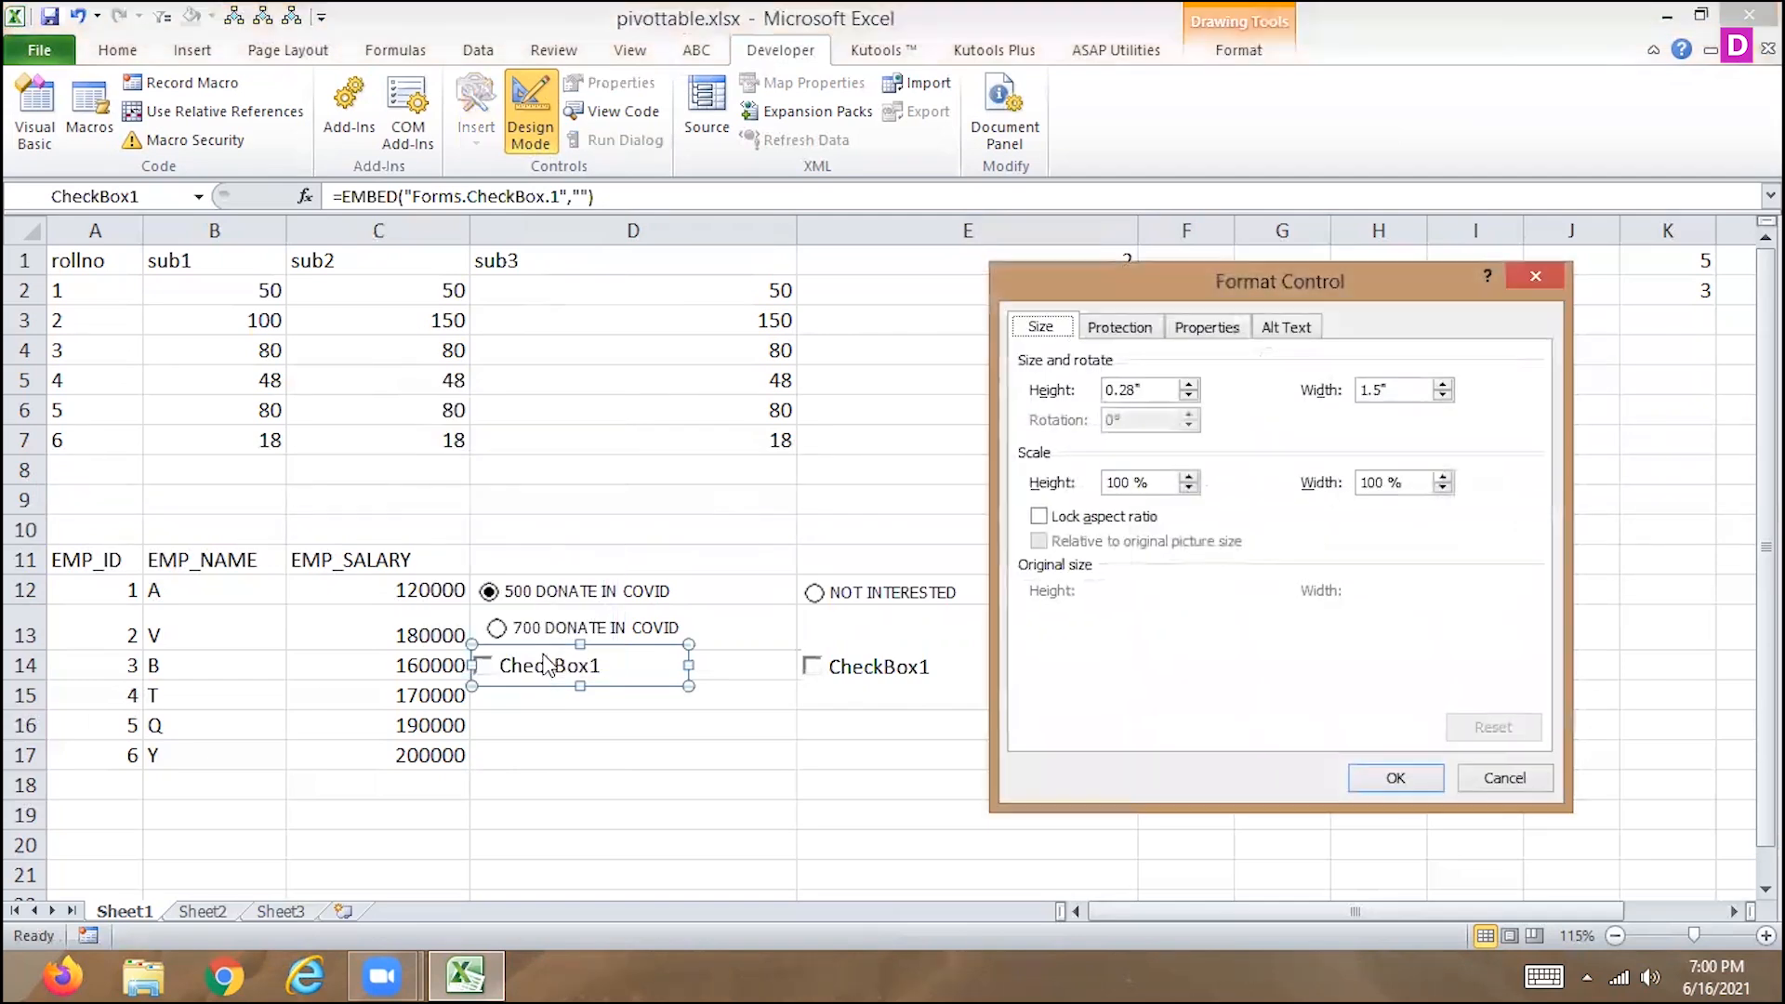
pyautogui.click(1129, 329)
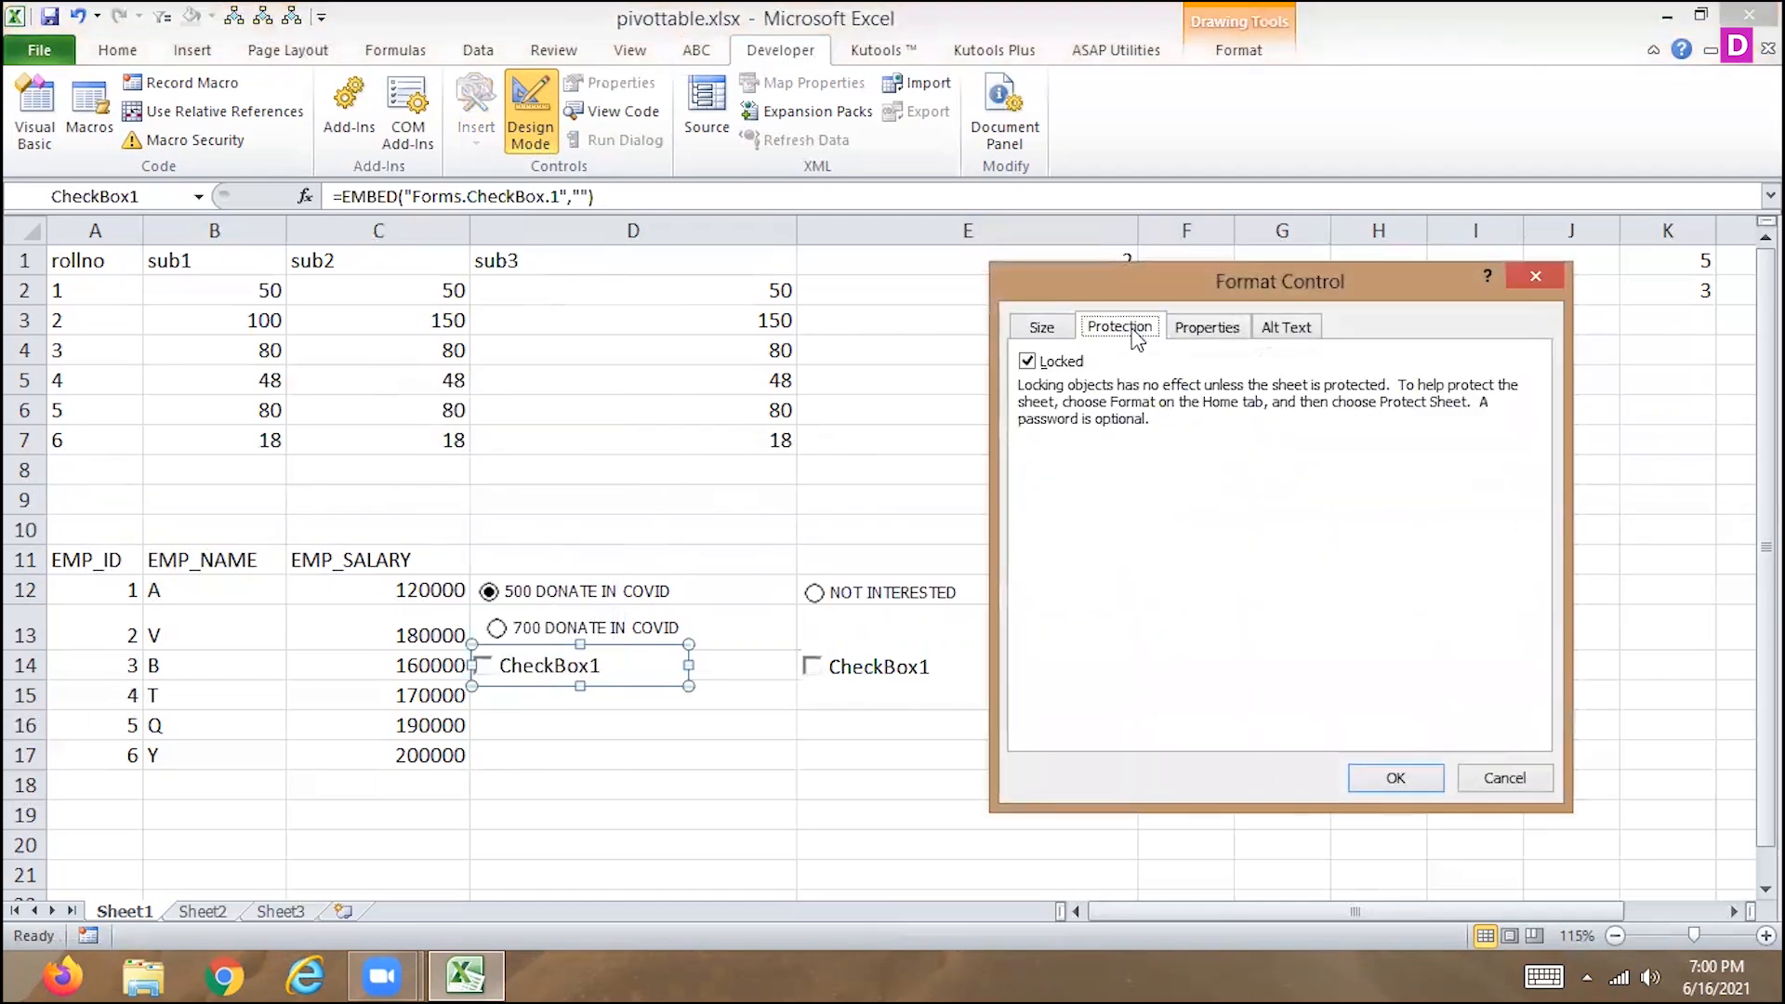
pyautogui.click(1196, 333)
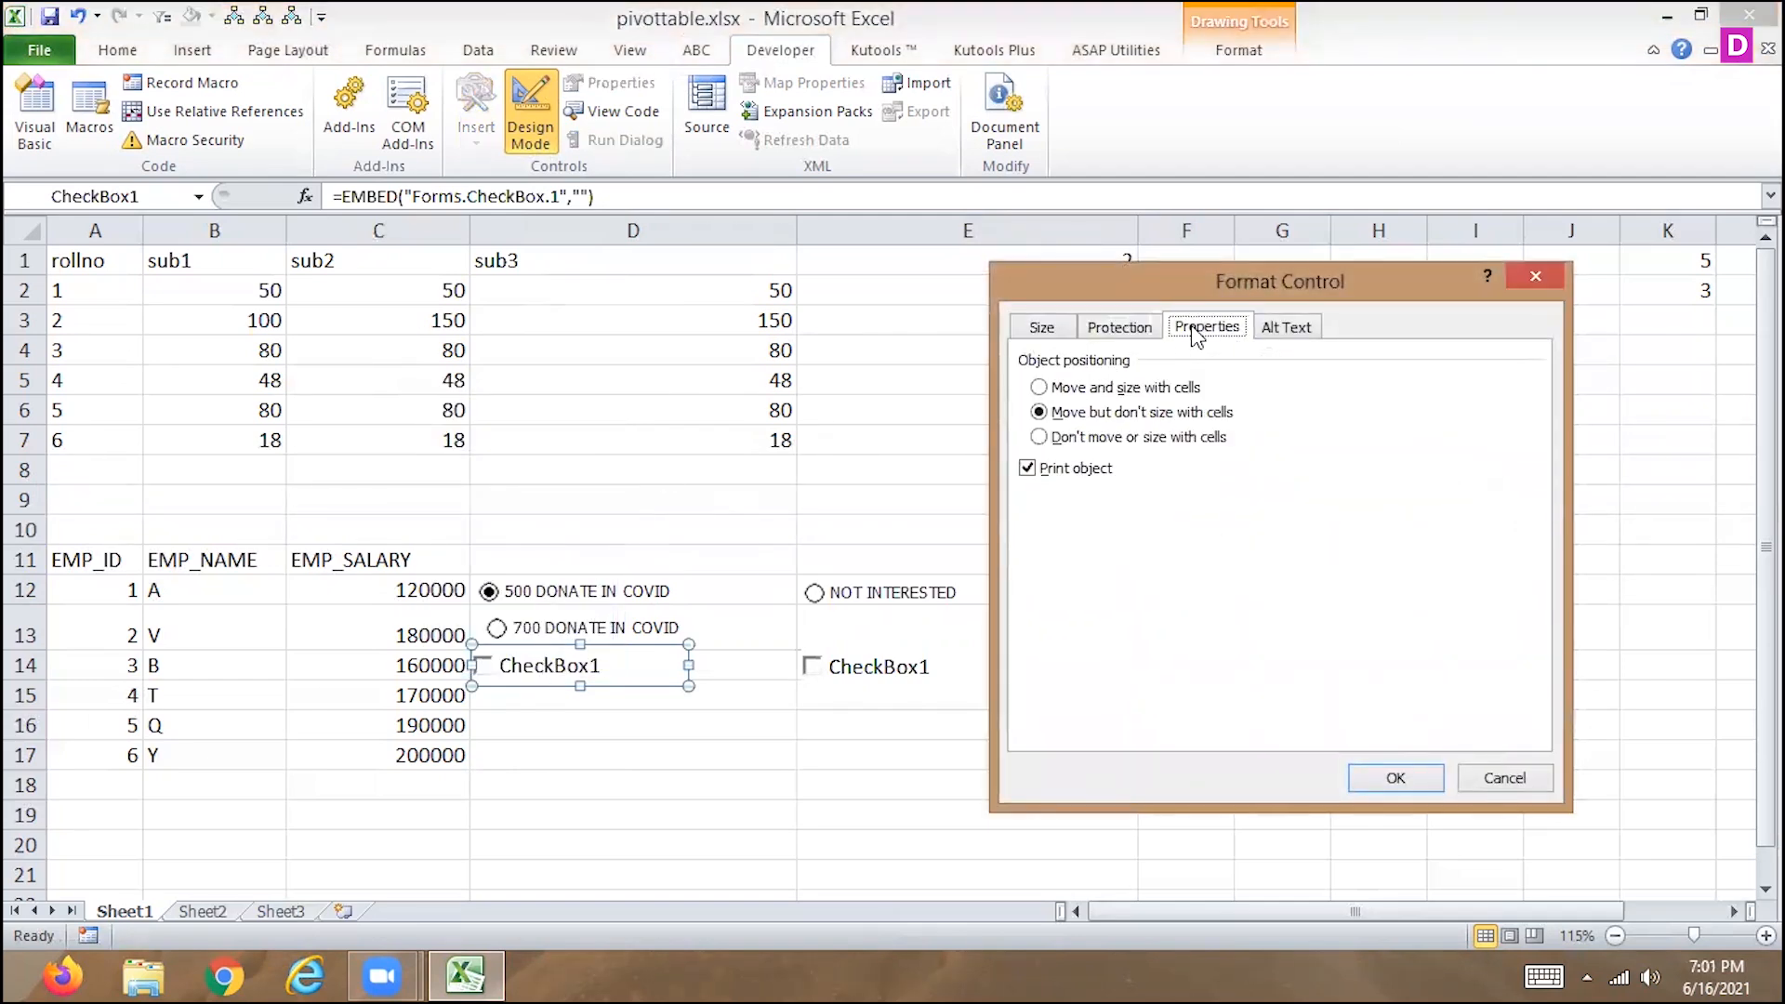
pyautogui.click(1284, 328)
pyautogui.click(1491, 781)
# Link the D14 check box to cell J1 through its LinkedCell property.
pyautogui.rightClick(621, 656)
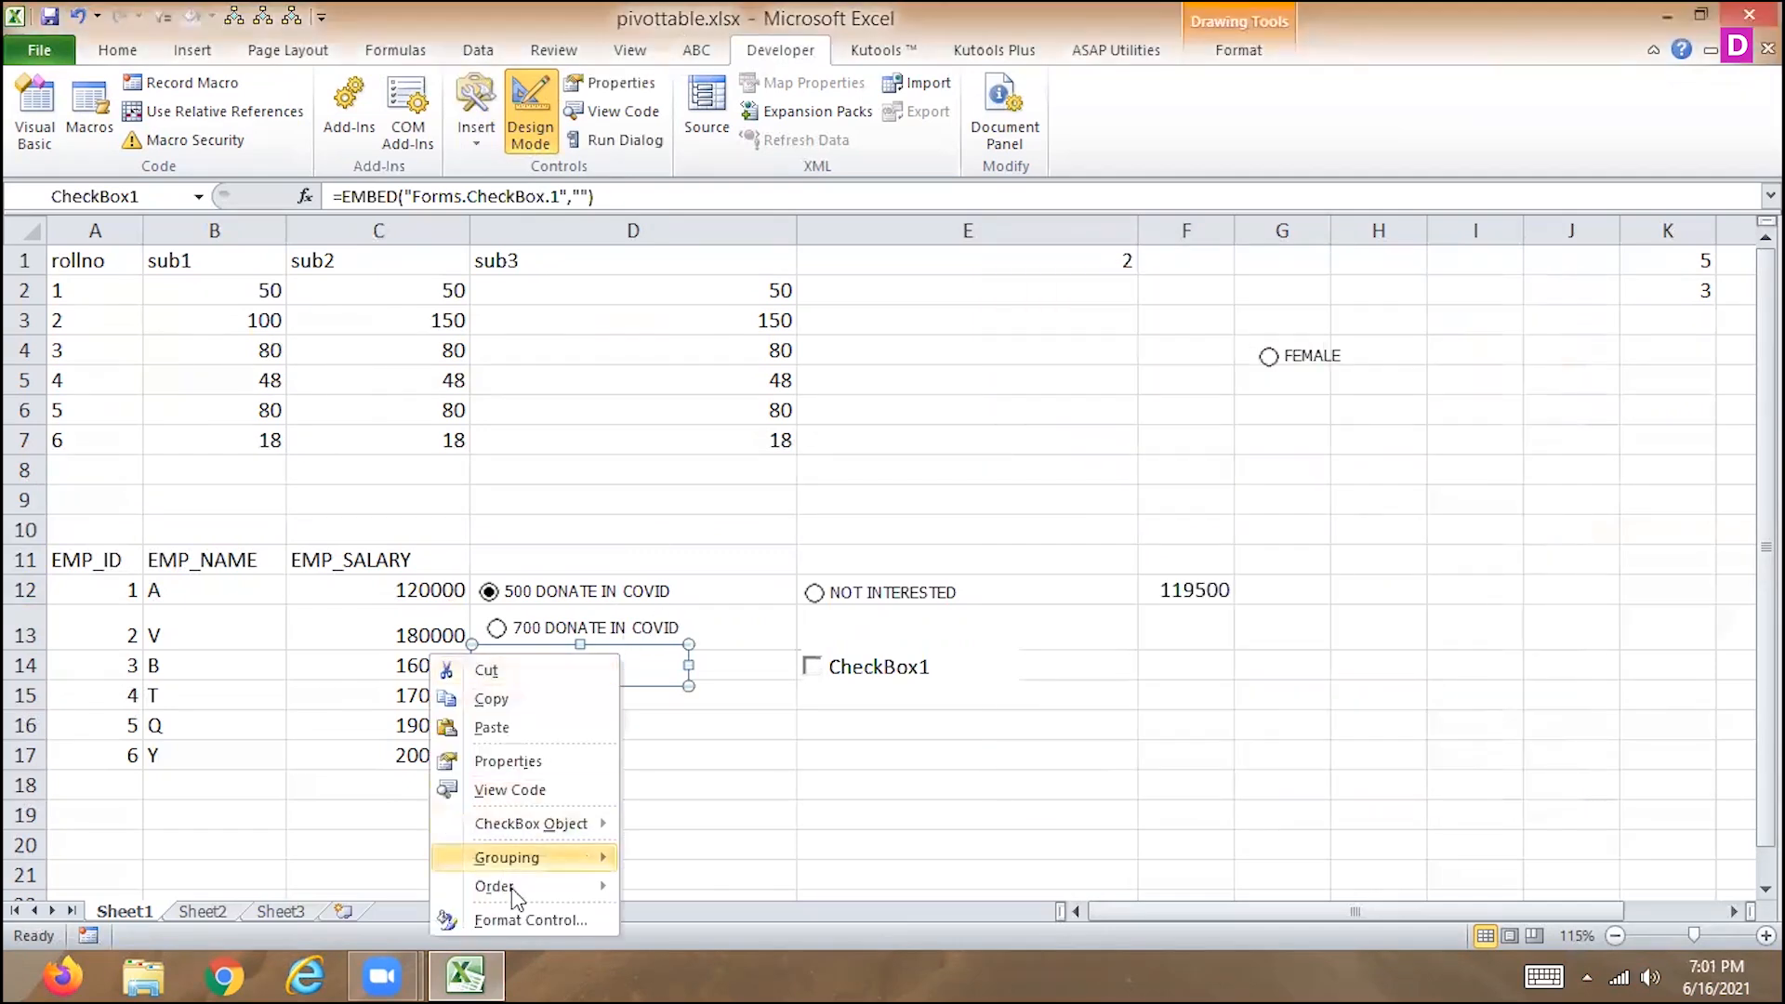
pyautogui.moveTo(521, 830)
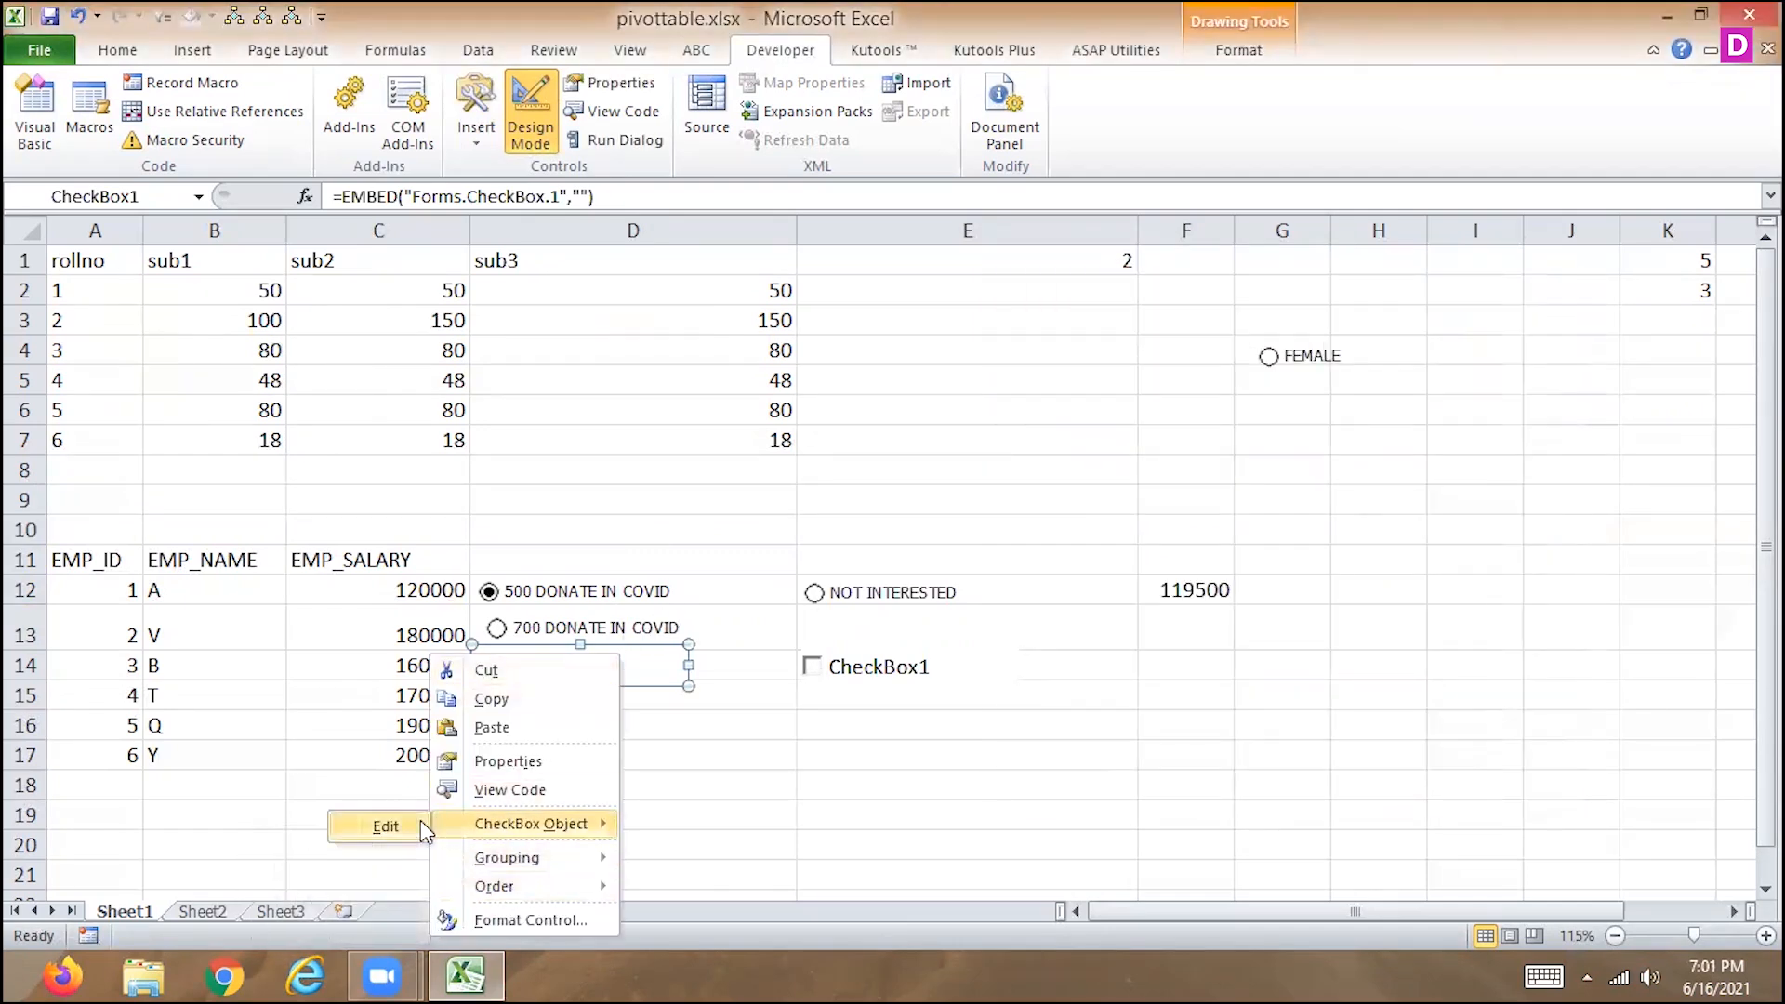
pyautogui.click(504, 764)
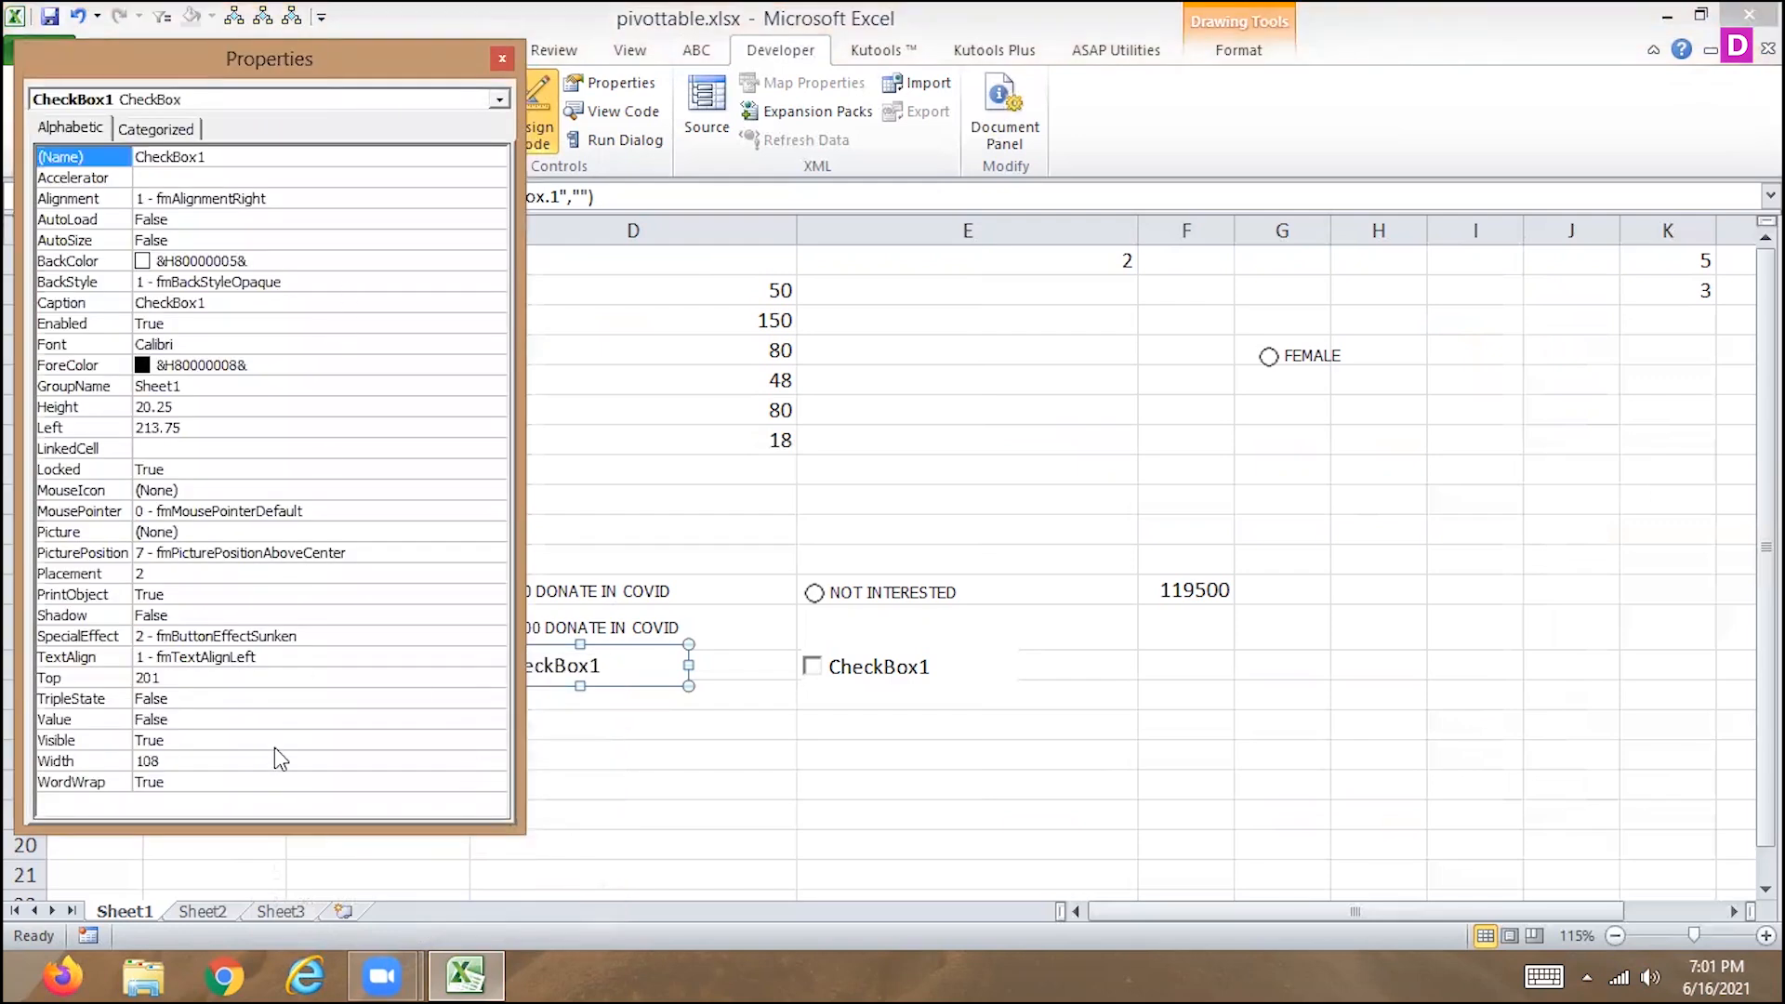
pyautogui.click(263, 450)
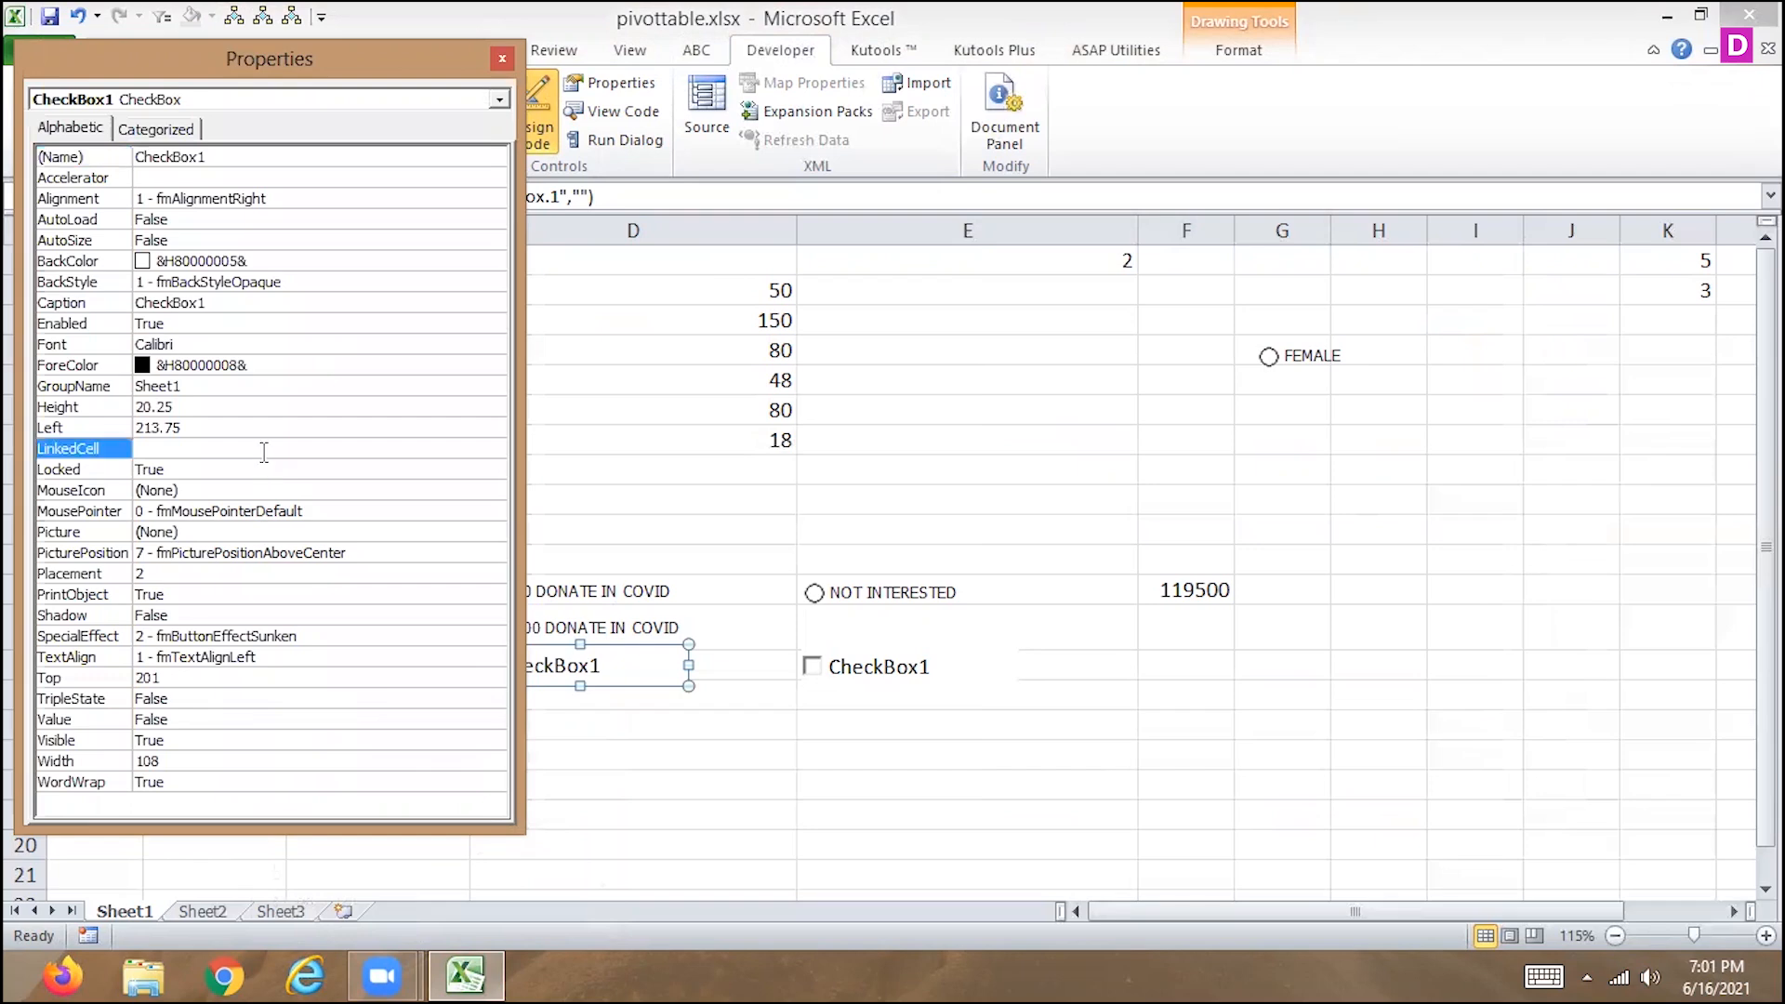
pyautogui.write('J')
pyautogui.press('Return')
pyautogui.click(502, 58)
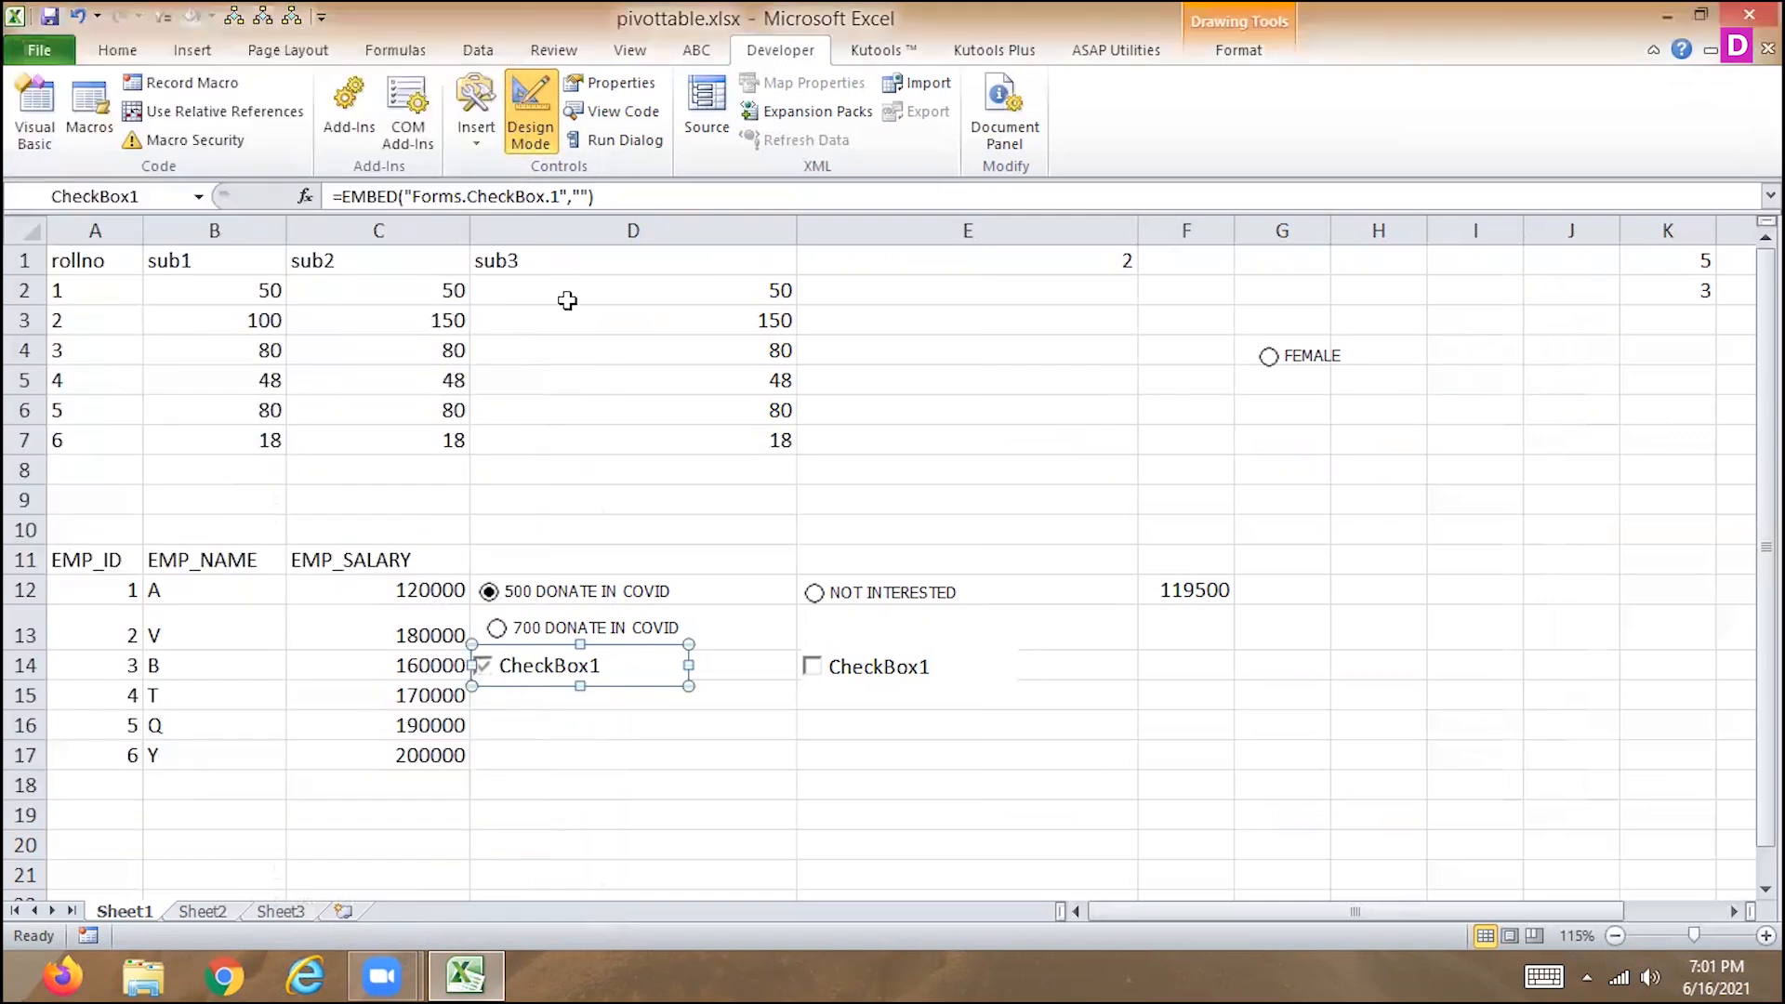
# Leave design mode and toggle the D14 and E14 check boxes to test the J1 link, leaving only the D14 one checked.
pyautogui.click(541, 130)
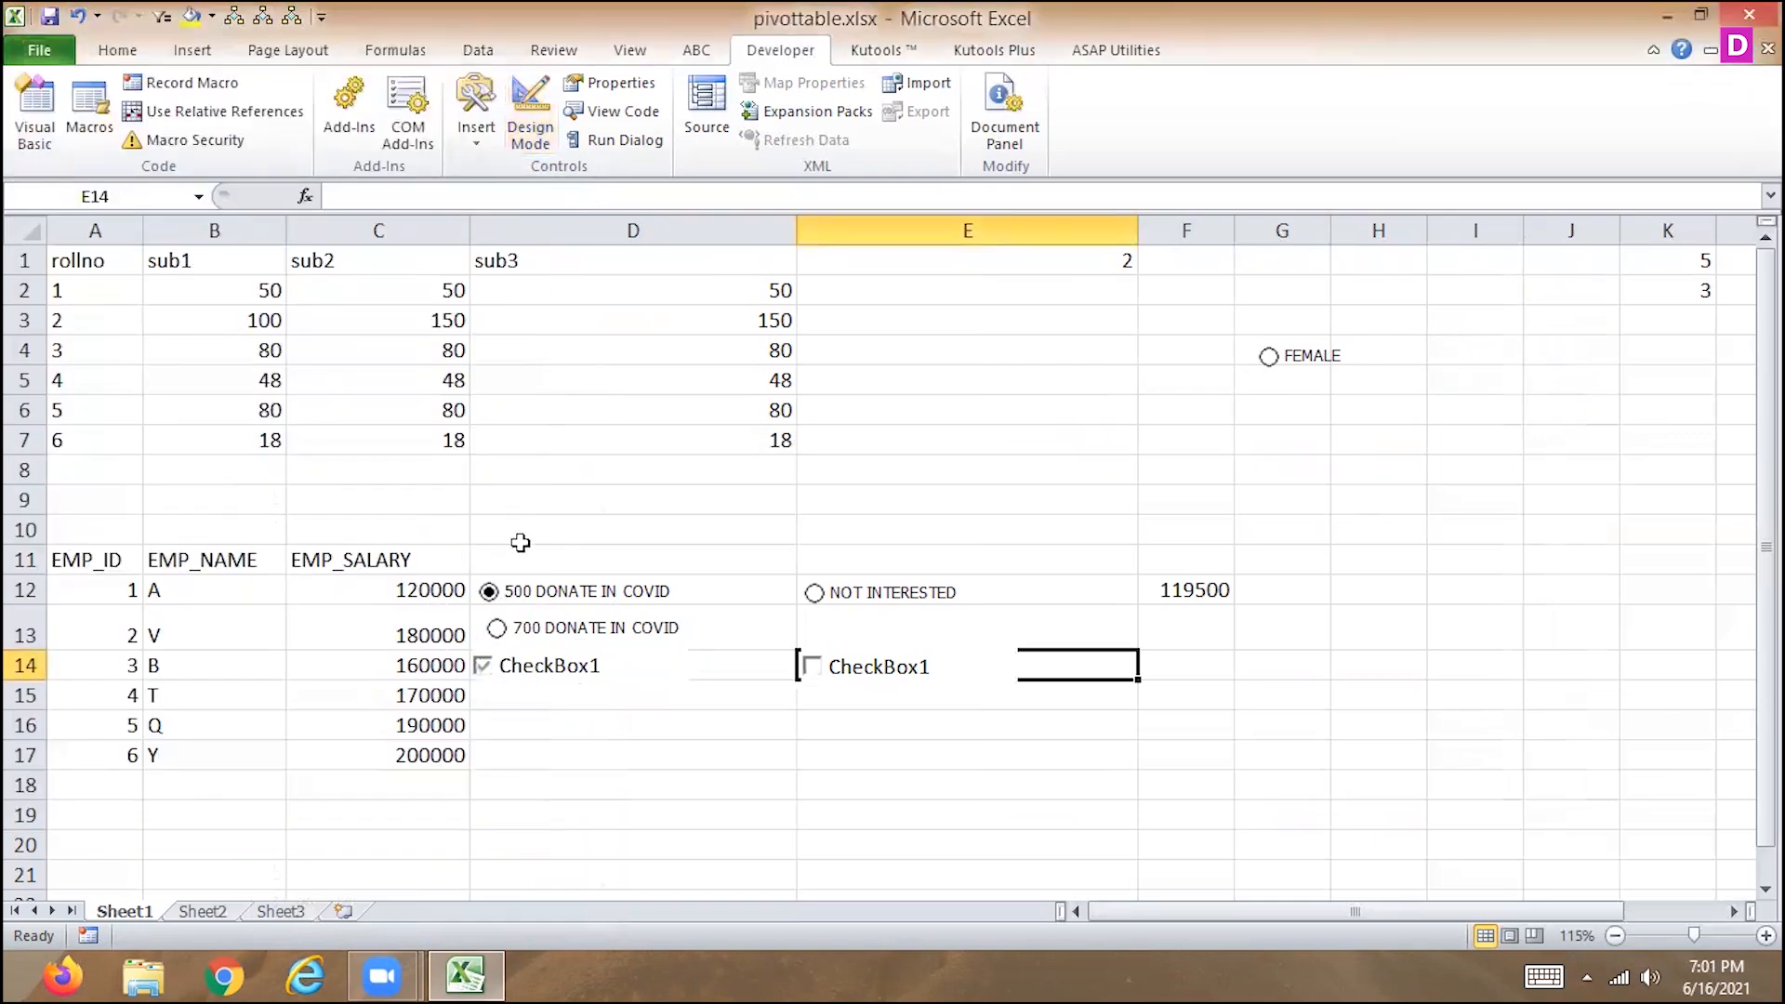
pyautogui.click(486, 668)
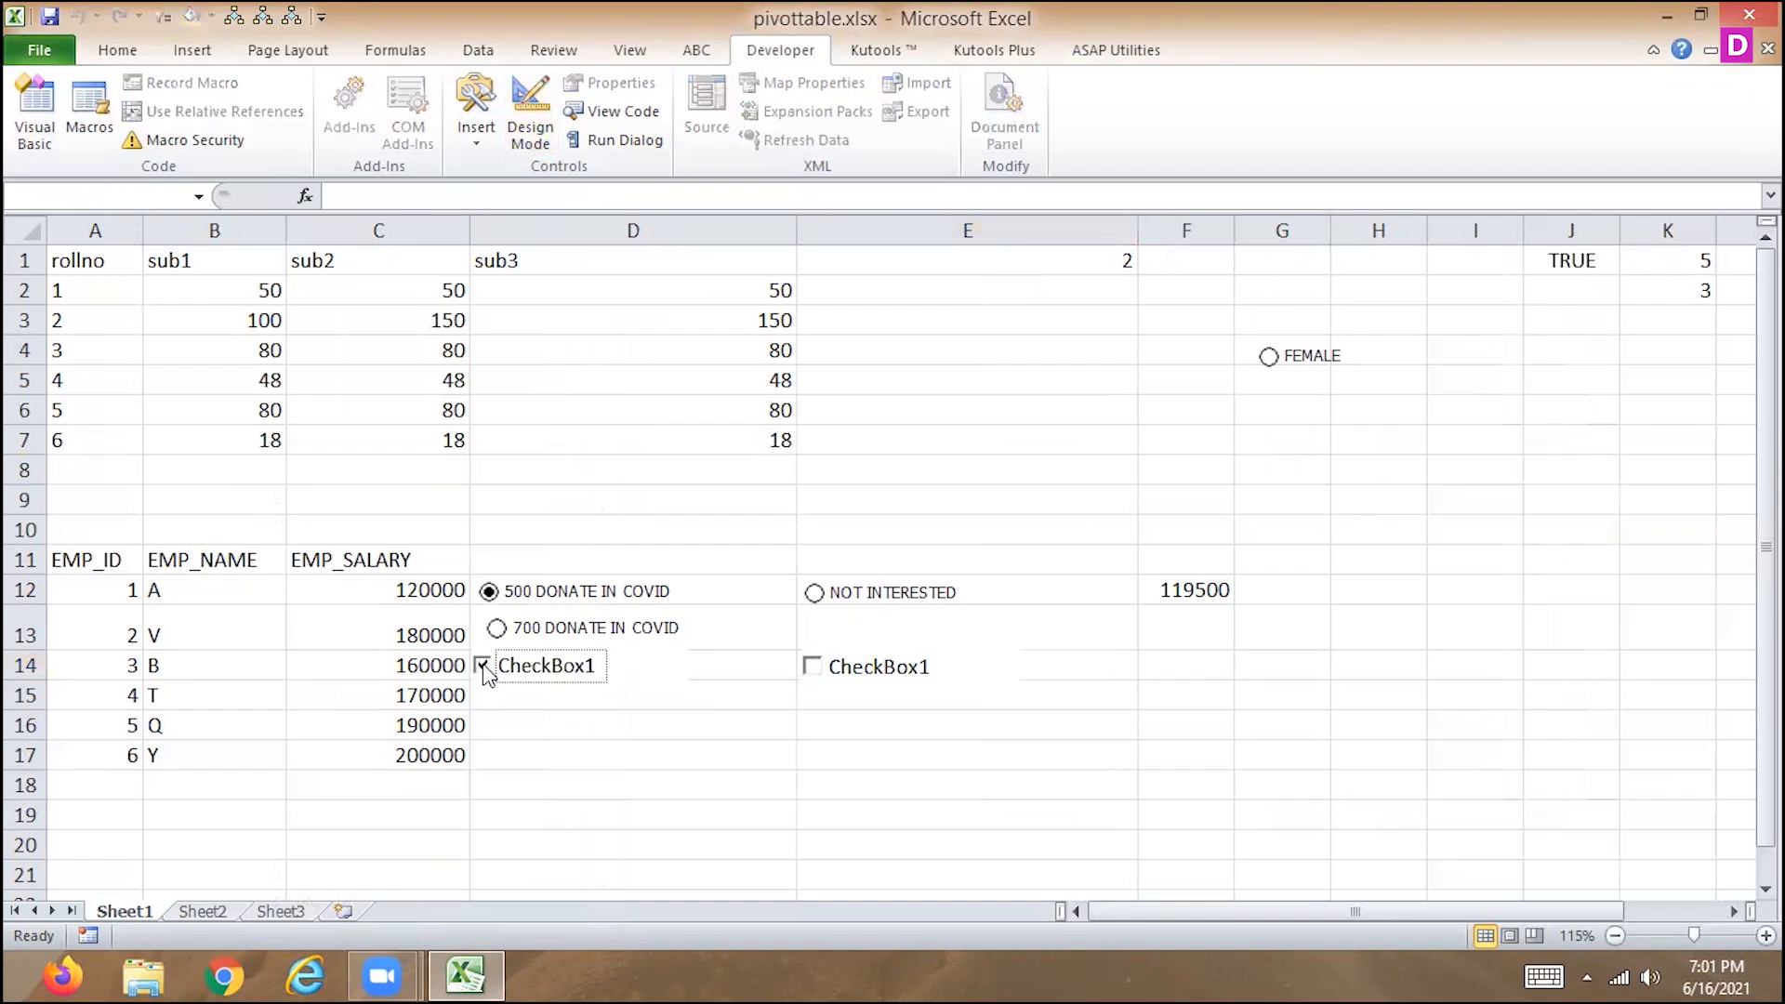
pyautogui.click(485, 667)
pyautogui.click(485, 667)
pyautogui.click(485, 667)
pyautogui.click(814, 667)
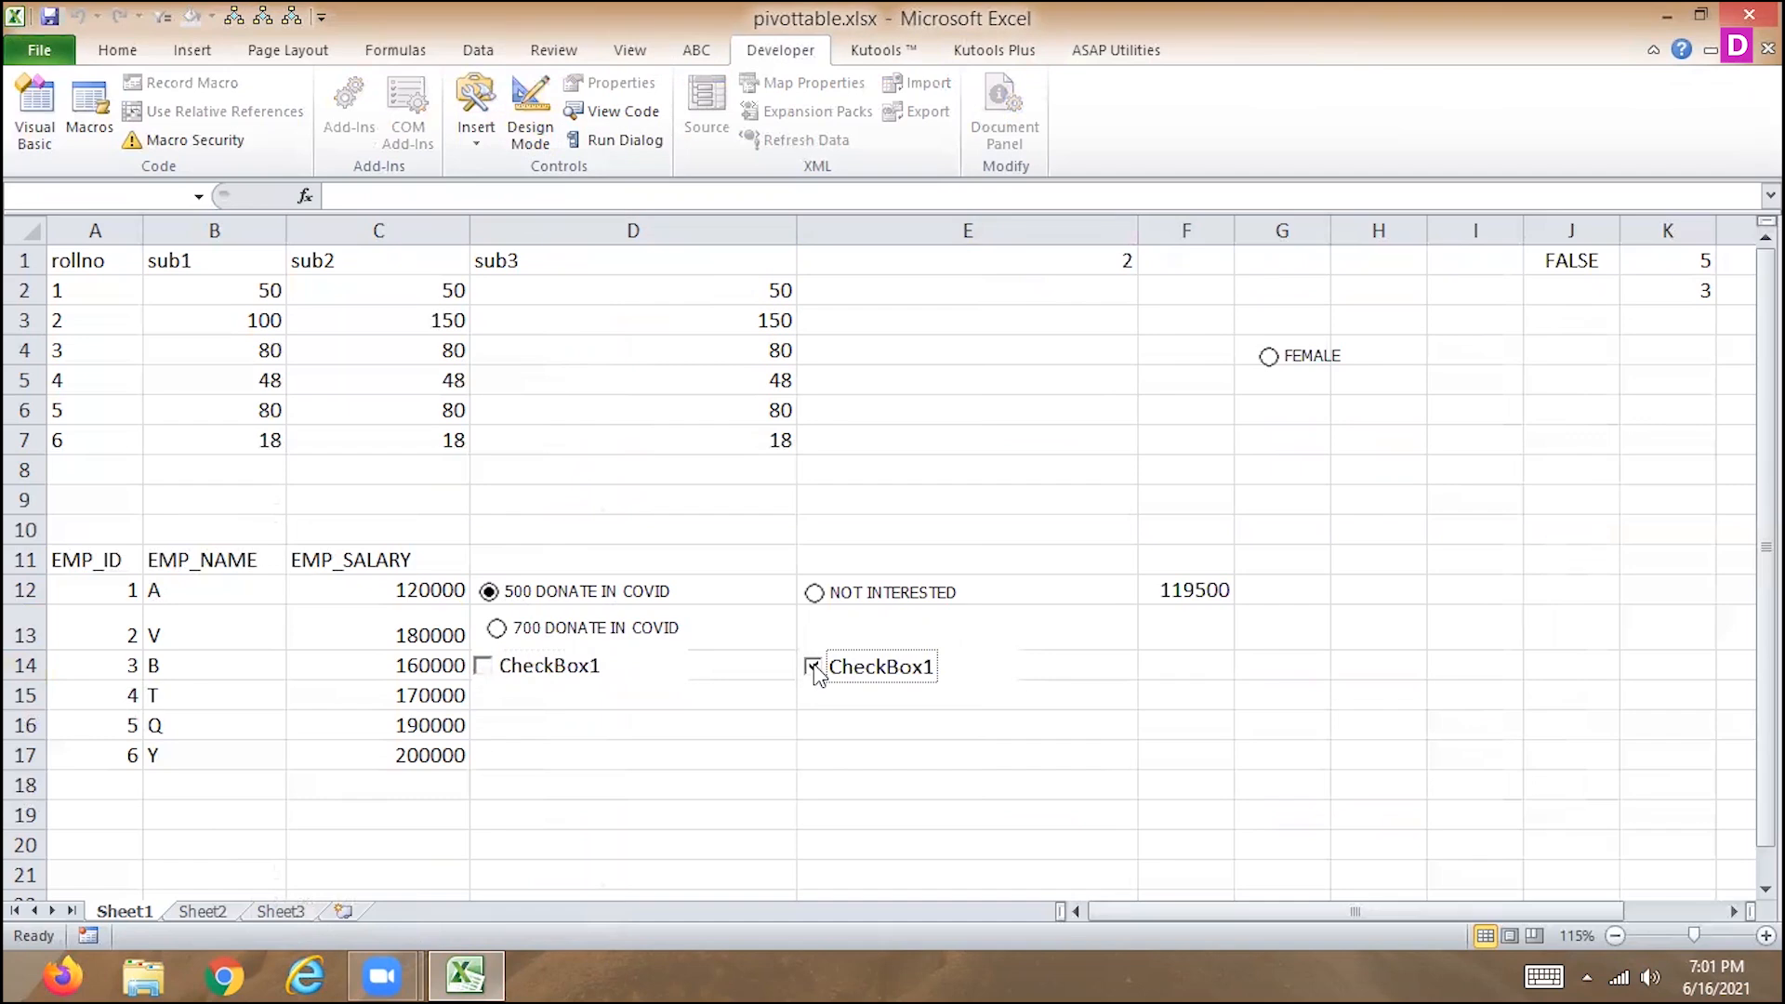
pyautogui.click(485, 669)
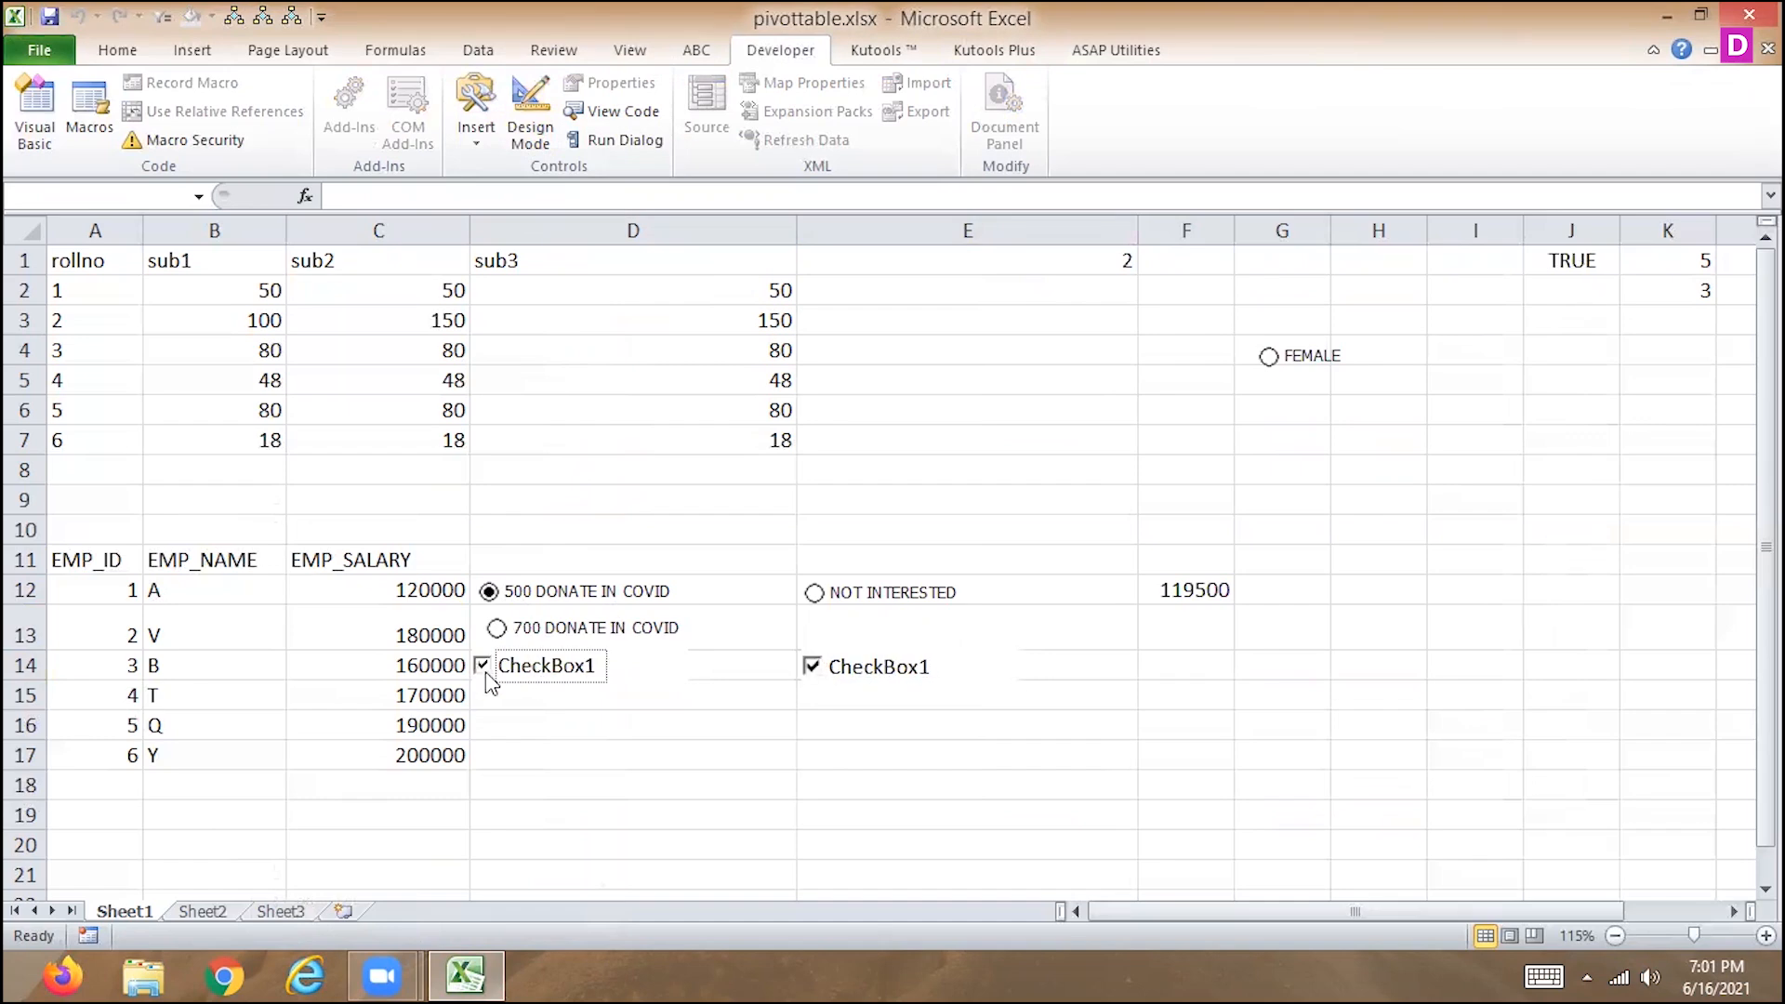
pyautogui.click(813, 666)
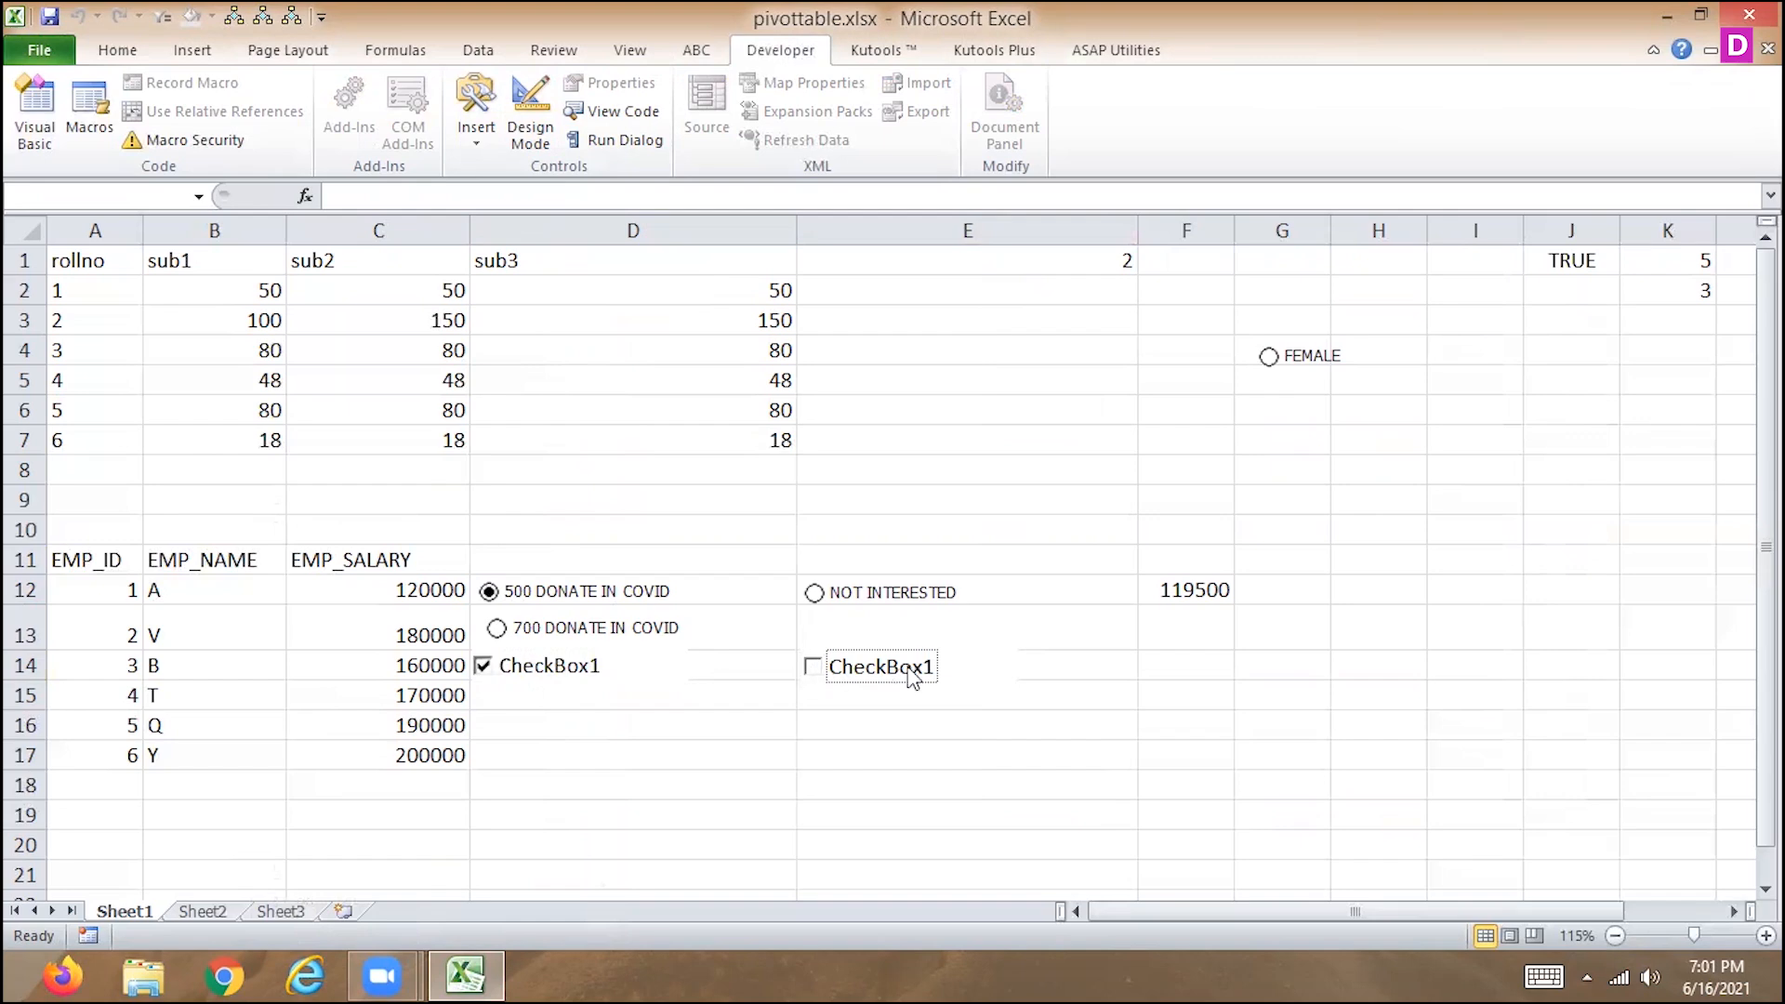
pyautogui.click(953, 658)
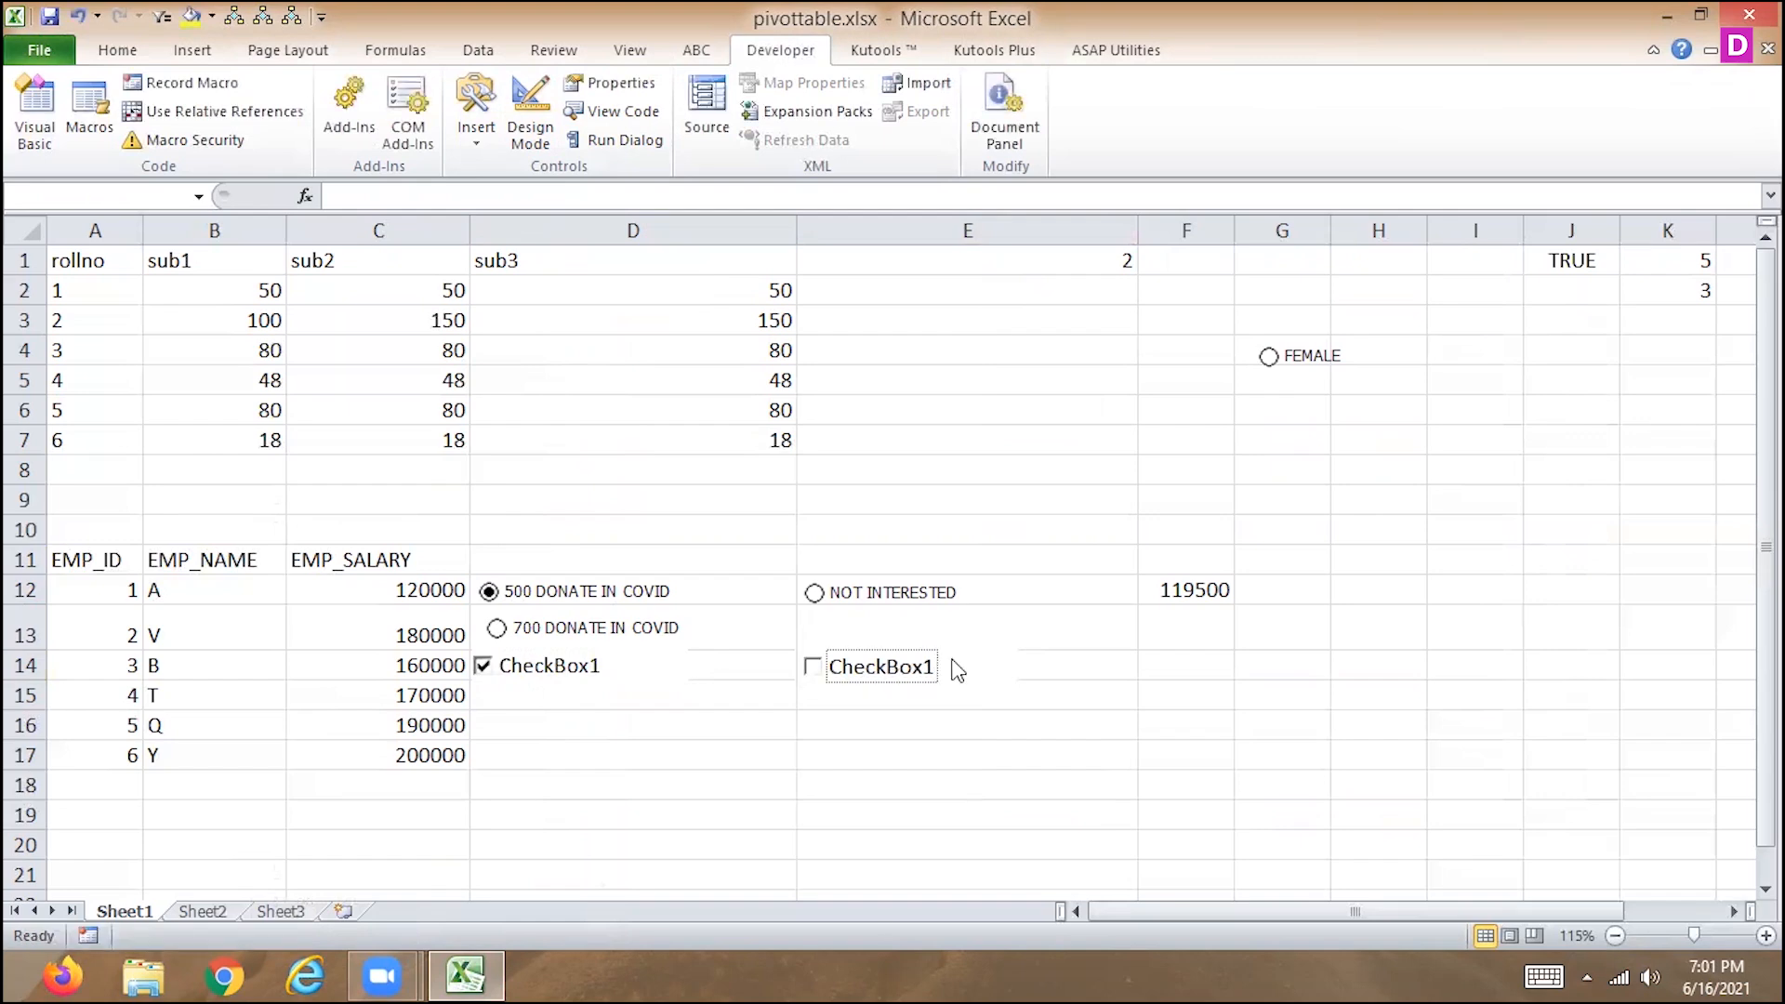
# Return to design mode and delete the copied check box in cell E14.
pyautogui.click(528, 110)
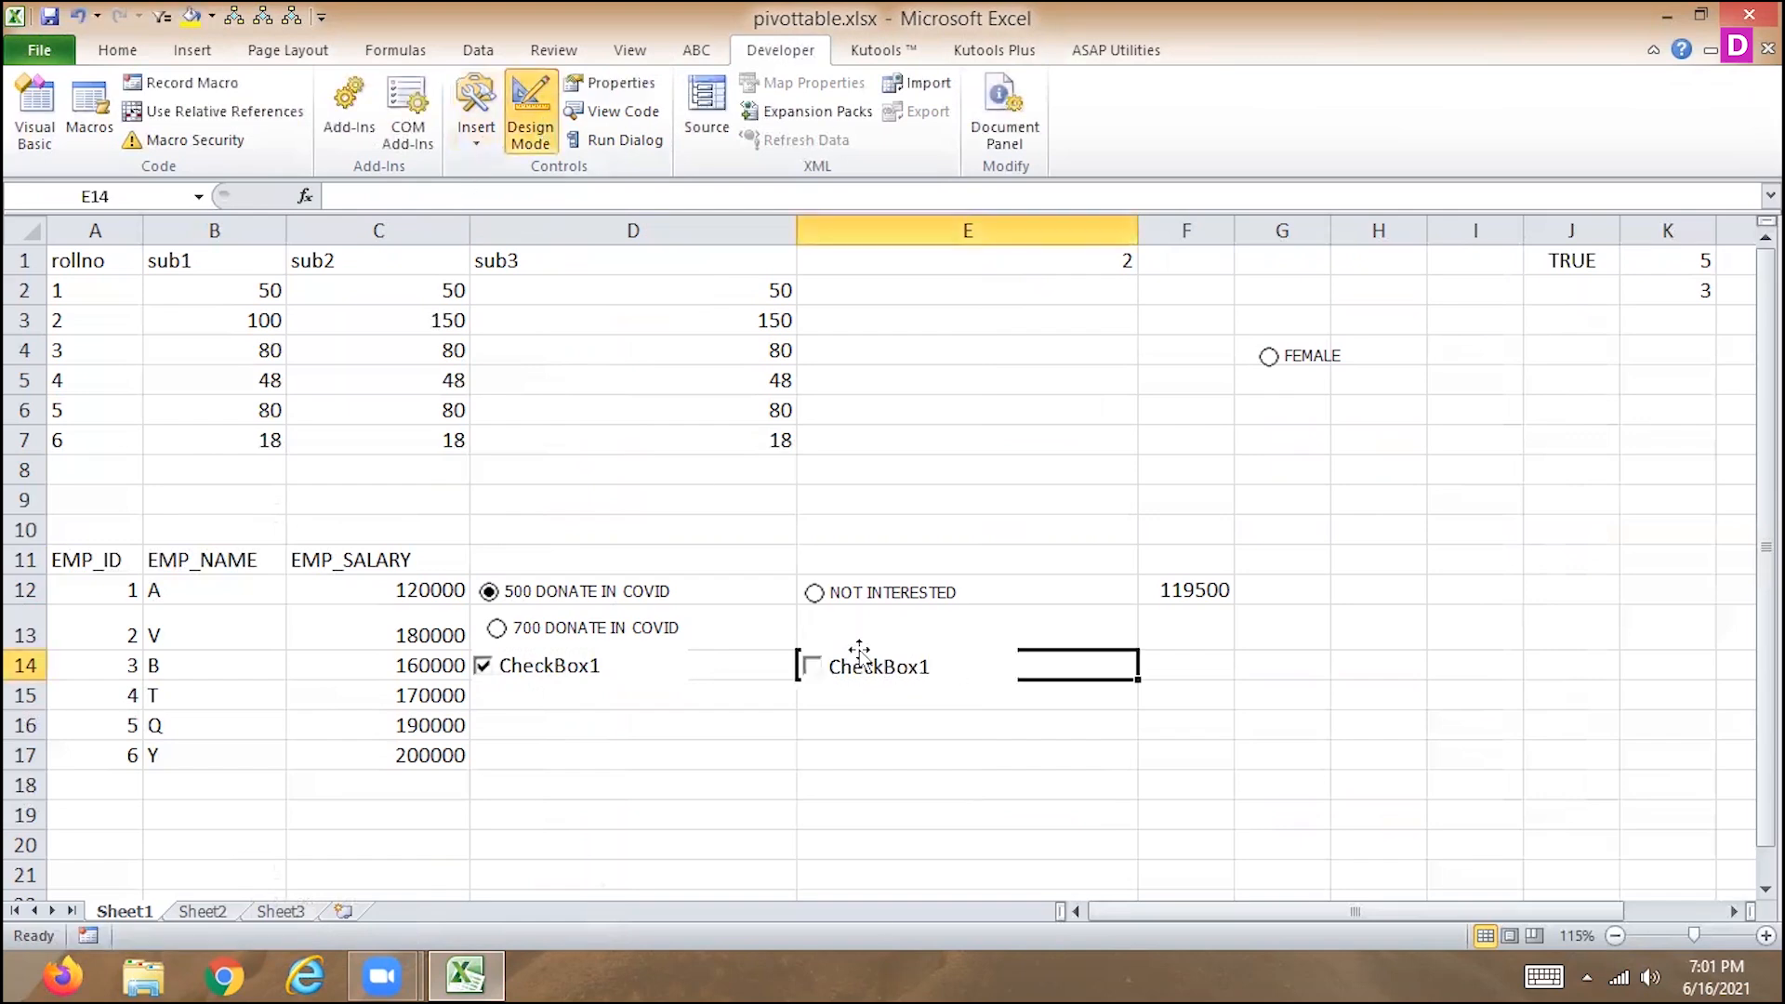
pyautogui.click(907, 673)
pyautogui.press('Delete')
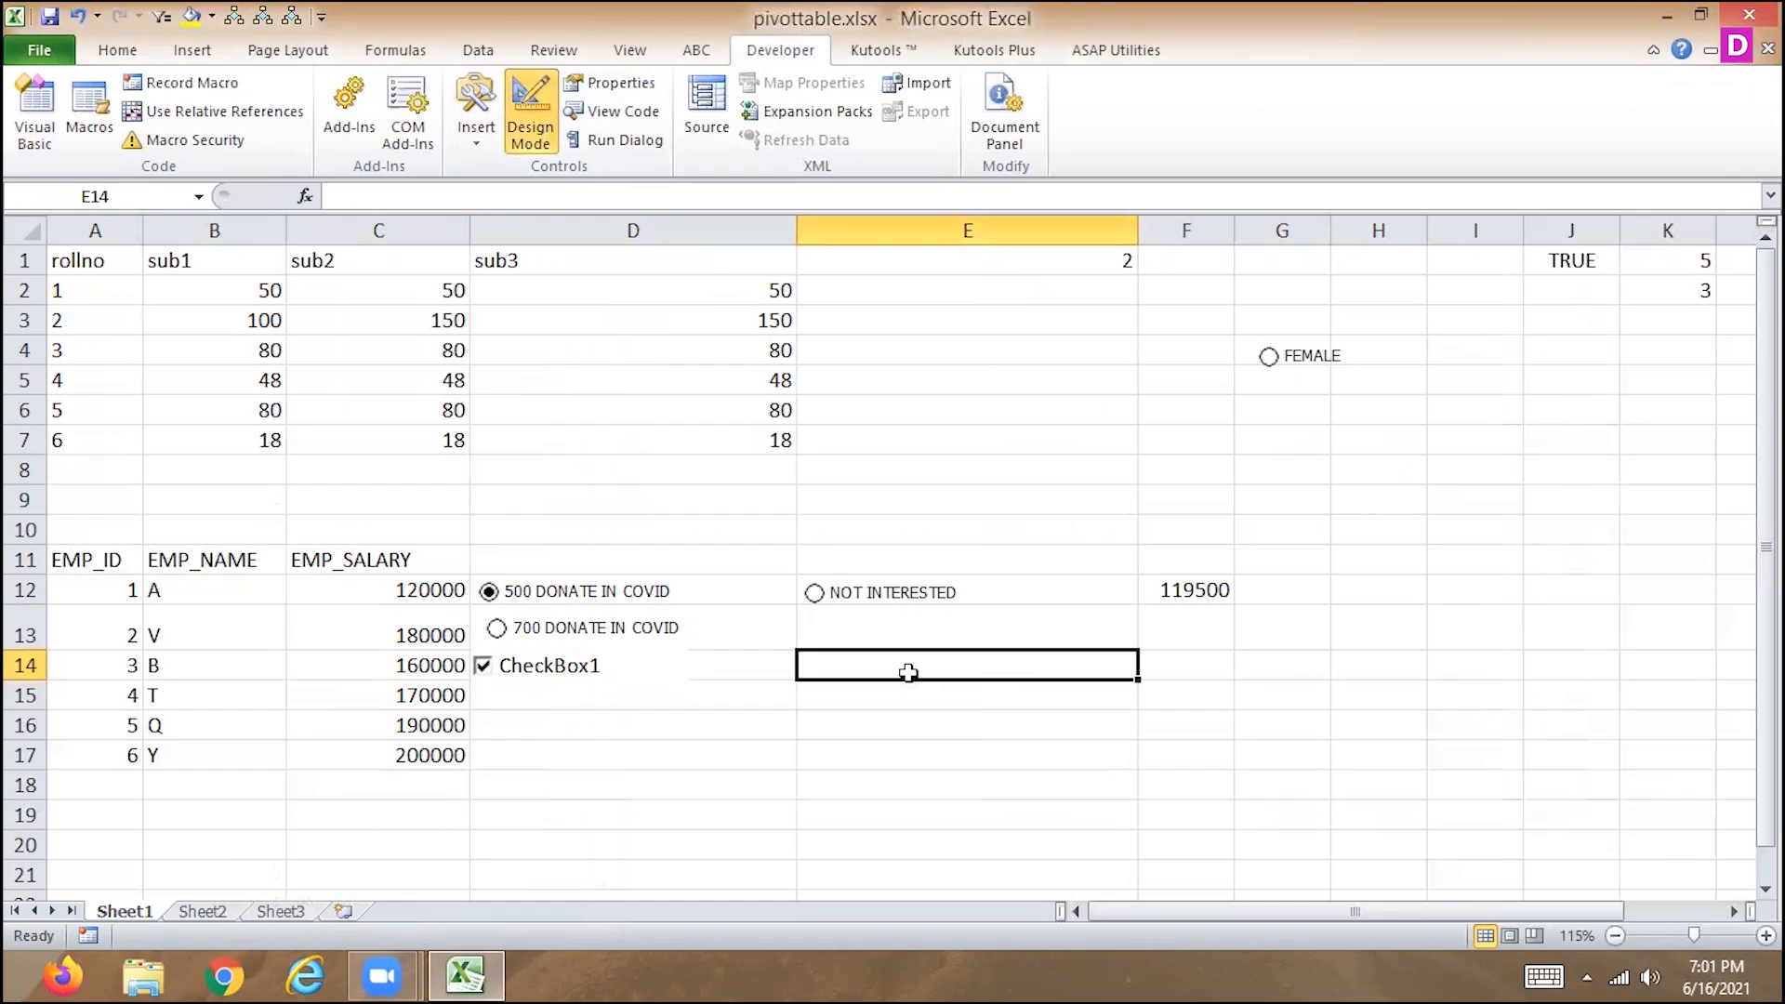
# Edit the D14 check box's caption, replacing CheckBox1 with BK.
pyautogui.rightClick(628, 679)
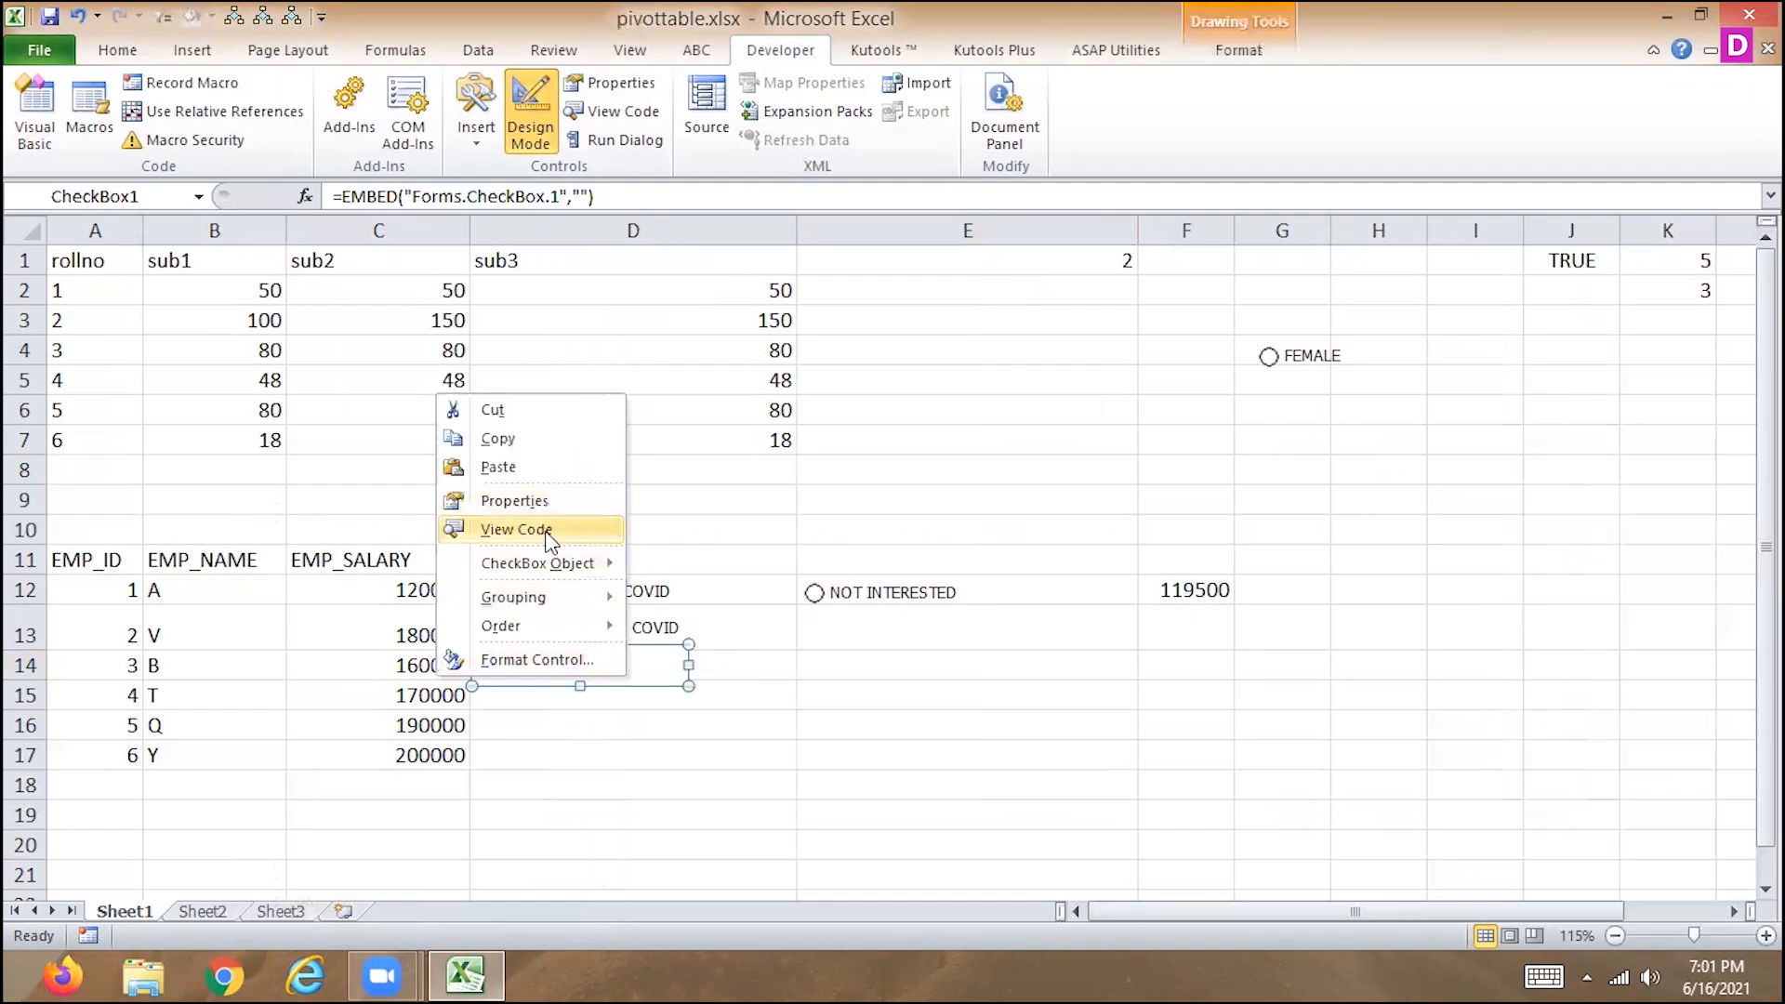
pyautogui.moveTo(471, 562)
pyautogui.click(393, 565)
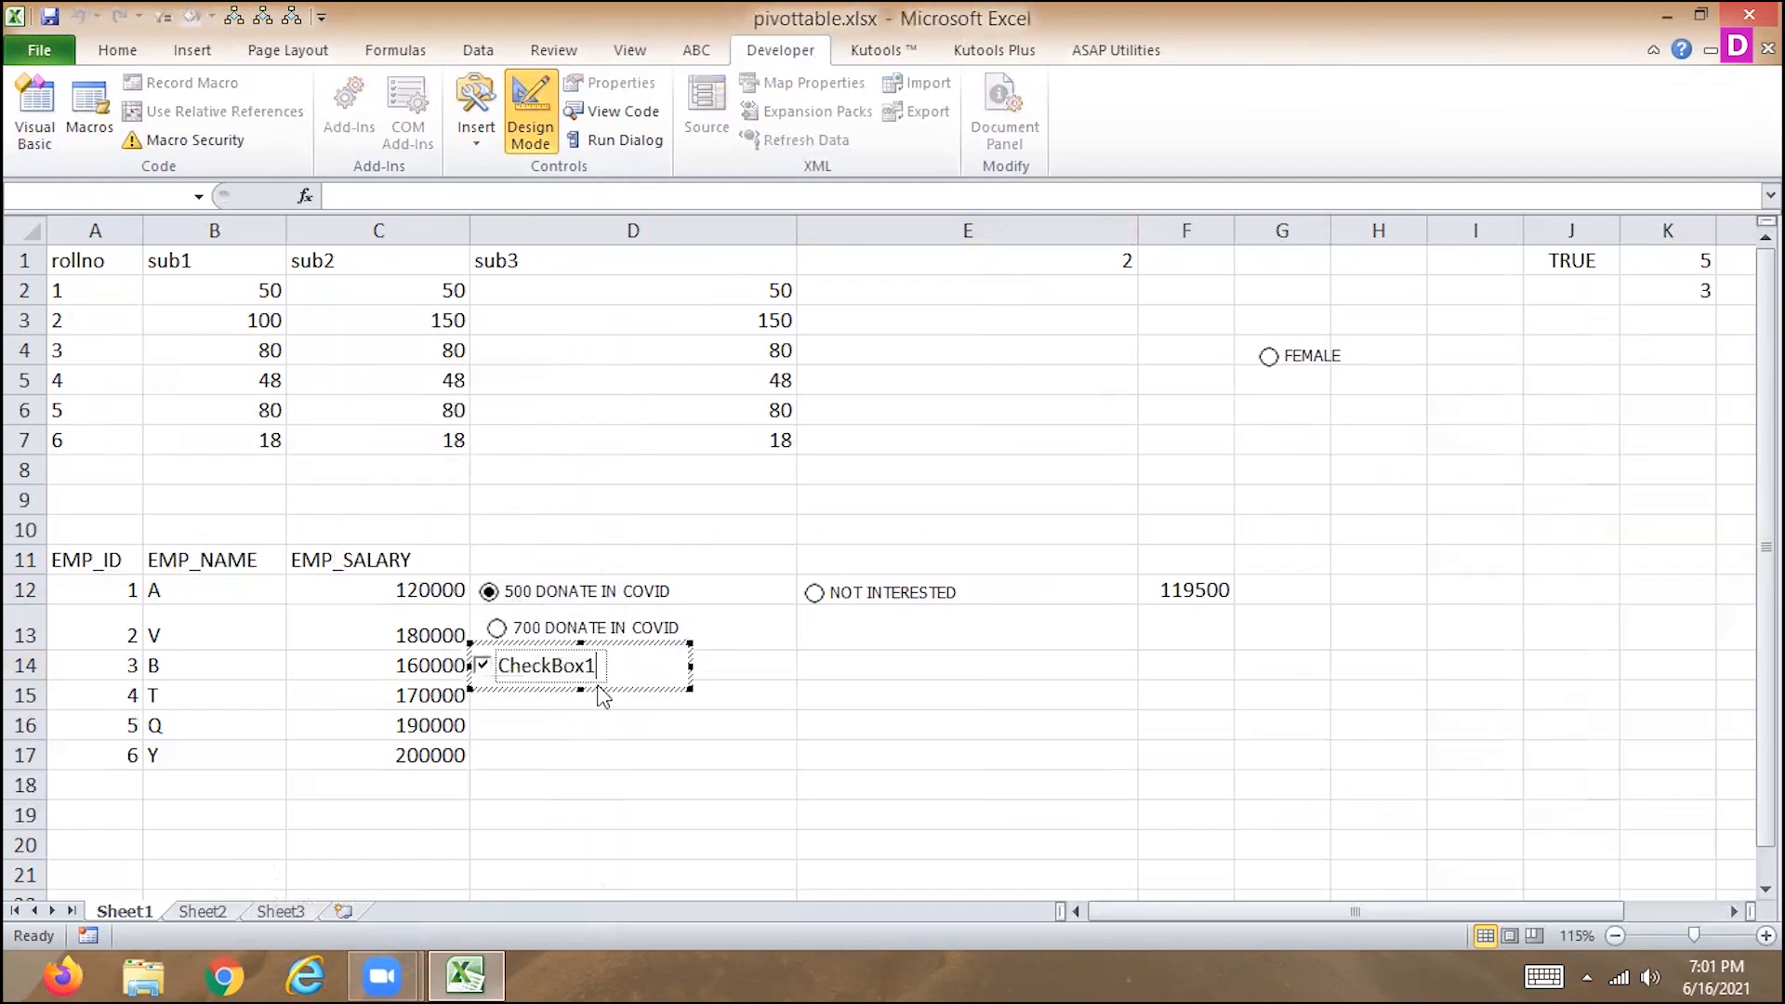
pyautogui.moveTo(597, 666); pyautogui.dragTo(485, 654)
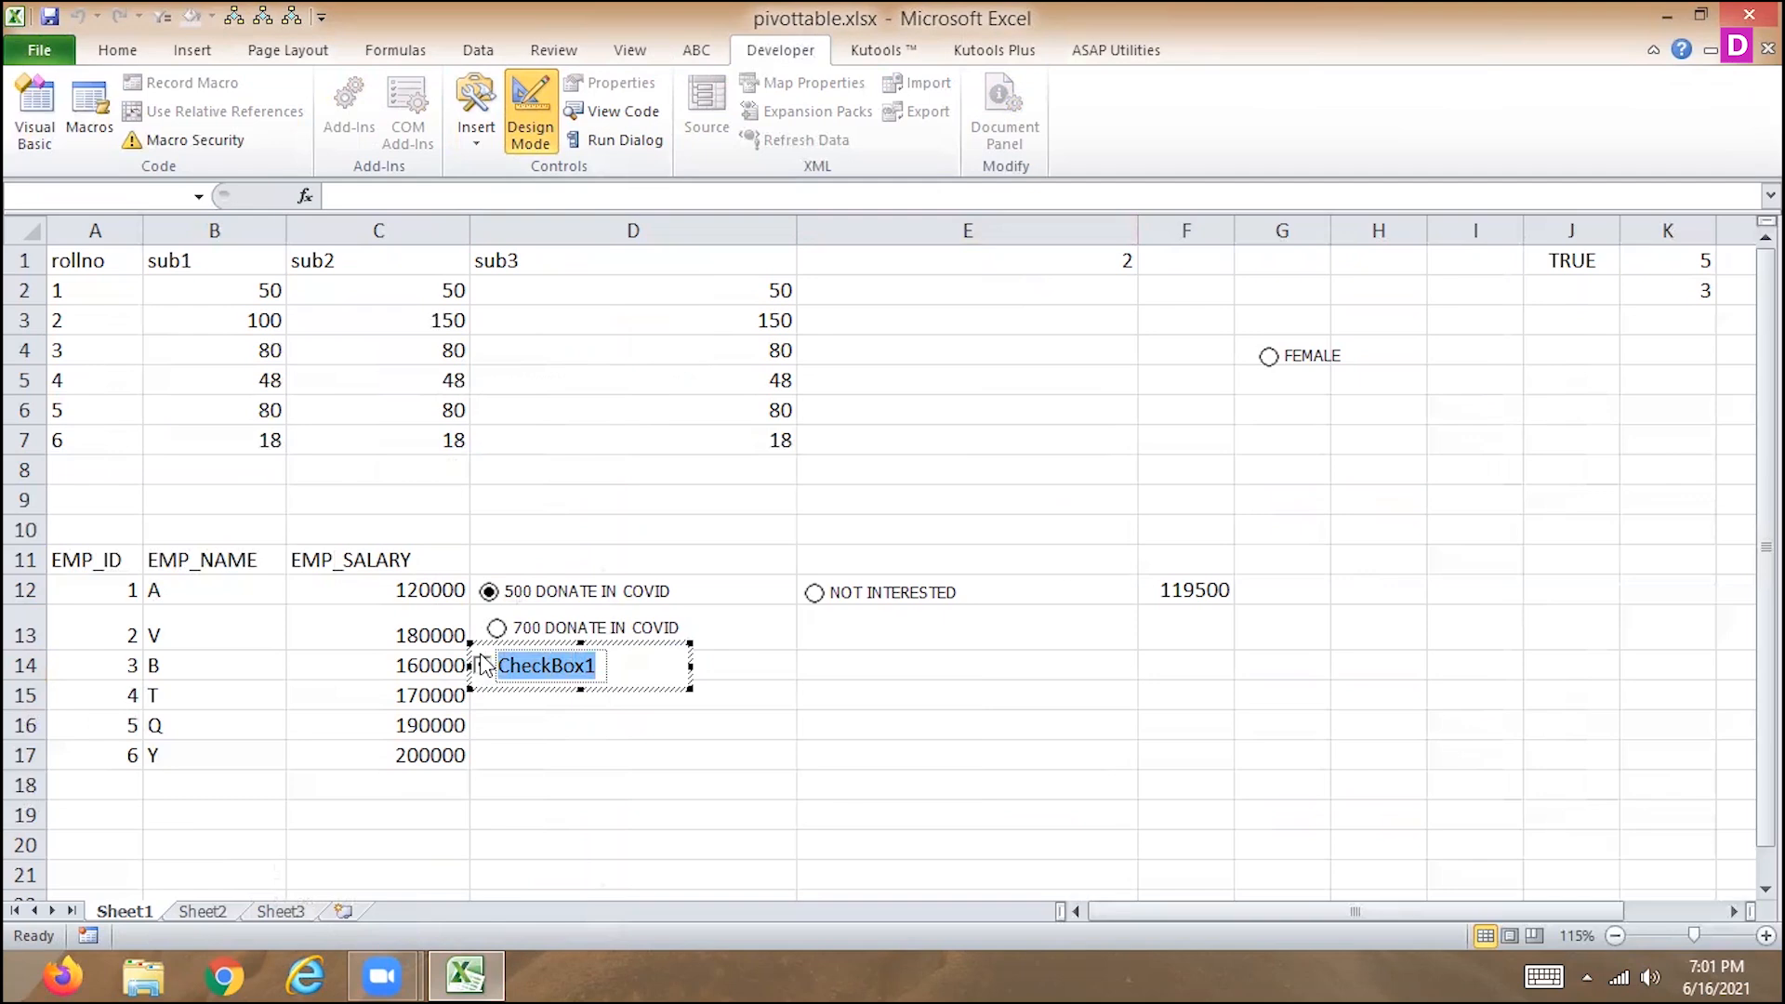
pyautogui.write('AHMED')
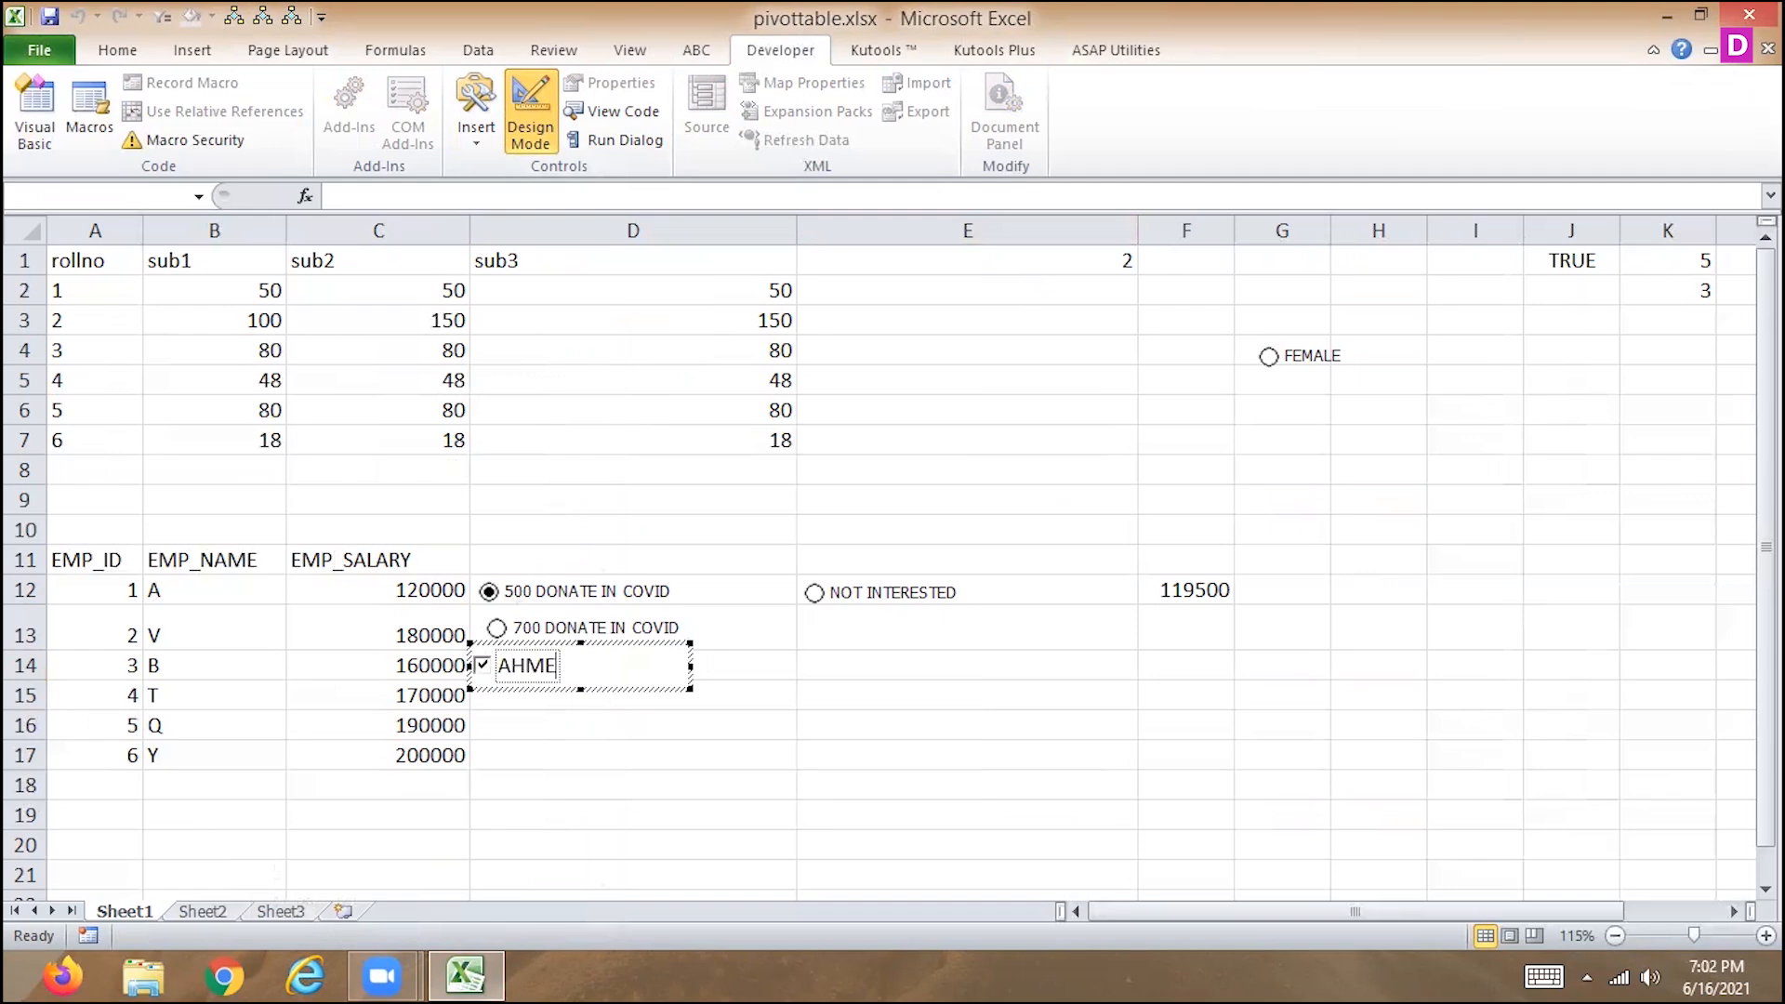
pyautogui.press('BackSpace')
pyautogui.press('BackSpace')
pyautogui.press('BackSpace')
pyautogui.press('BackSpace')
pyautogui.press('BackSpace')
pyautogui.write('BAN')
pyautogui.press('BackSpace')
pyautogui.press('BackSpace')
pyautogui.press('BackSpace')
pyautogui.write('BK')
# Make row 14 taller and resize and reposition the BK check box to sit inside cell D14.
pyautogui.moveTo(690, 689); pyautogui.dragTo(673, 677)
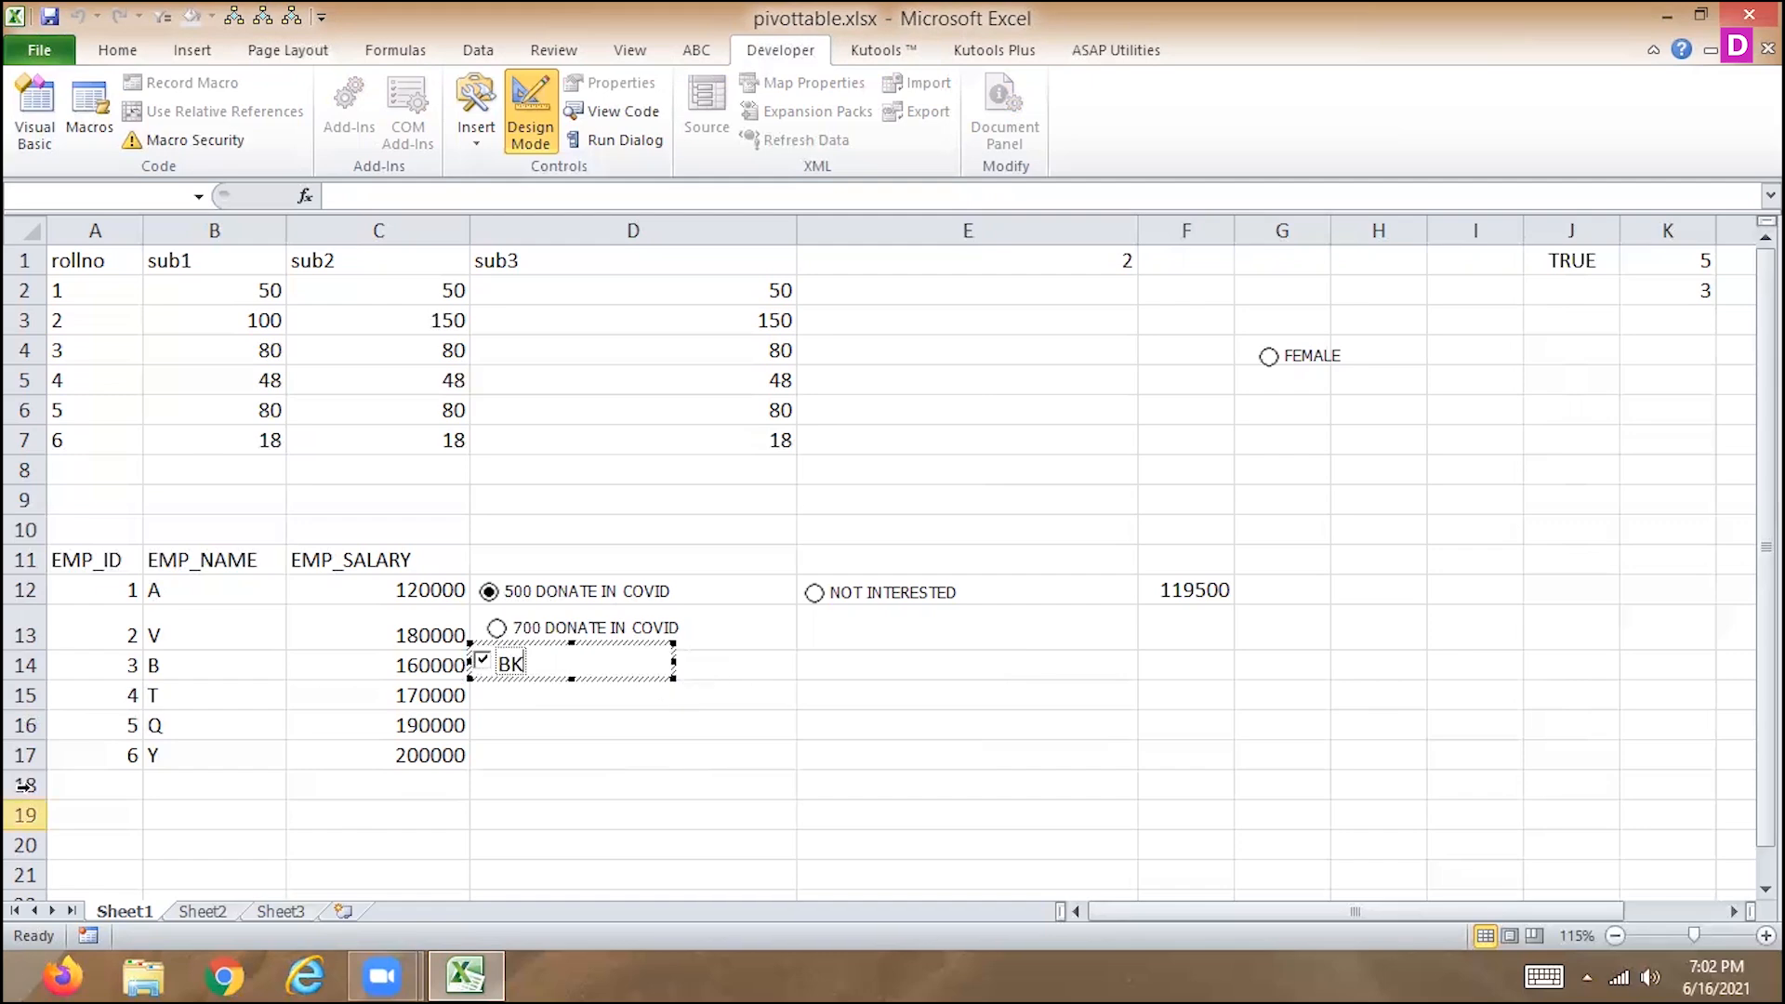
pyautogui.moveTo(34, 684); pyautogui.dragTo(33, 711)
pyautogui.click(583, 667)
pyautogui.moveTo(583, 668); pyautogui.dragTo(602, 693)
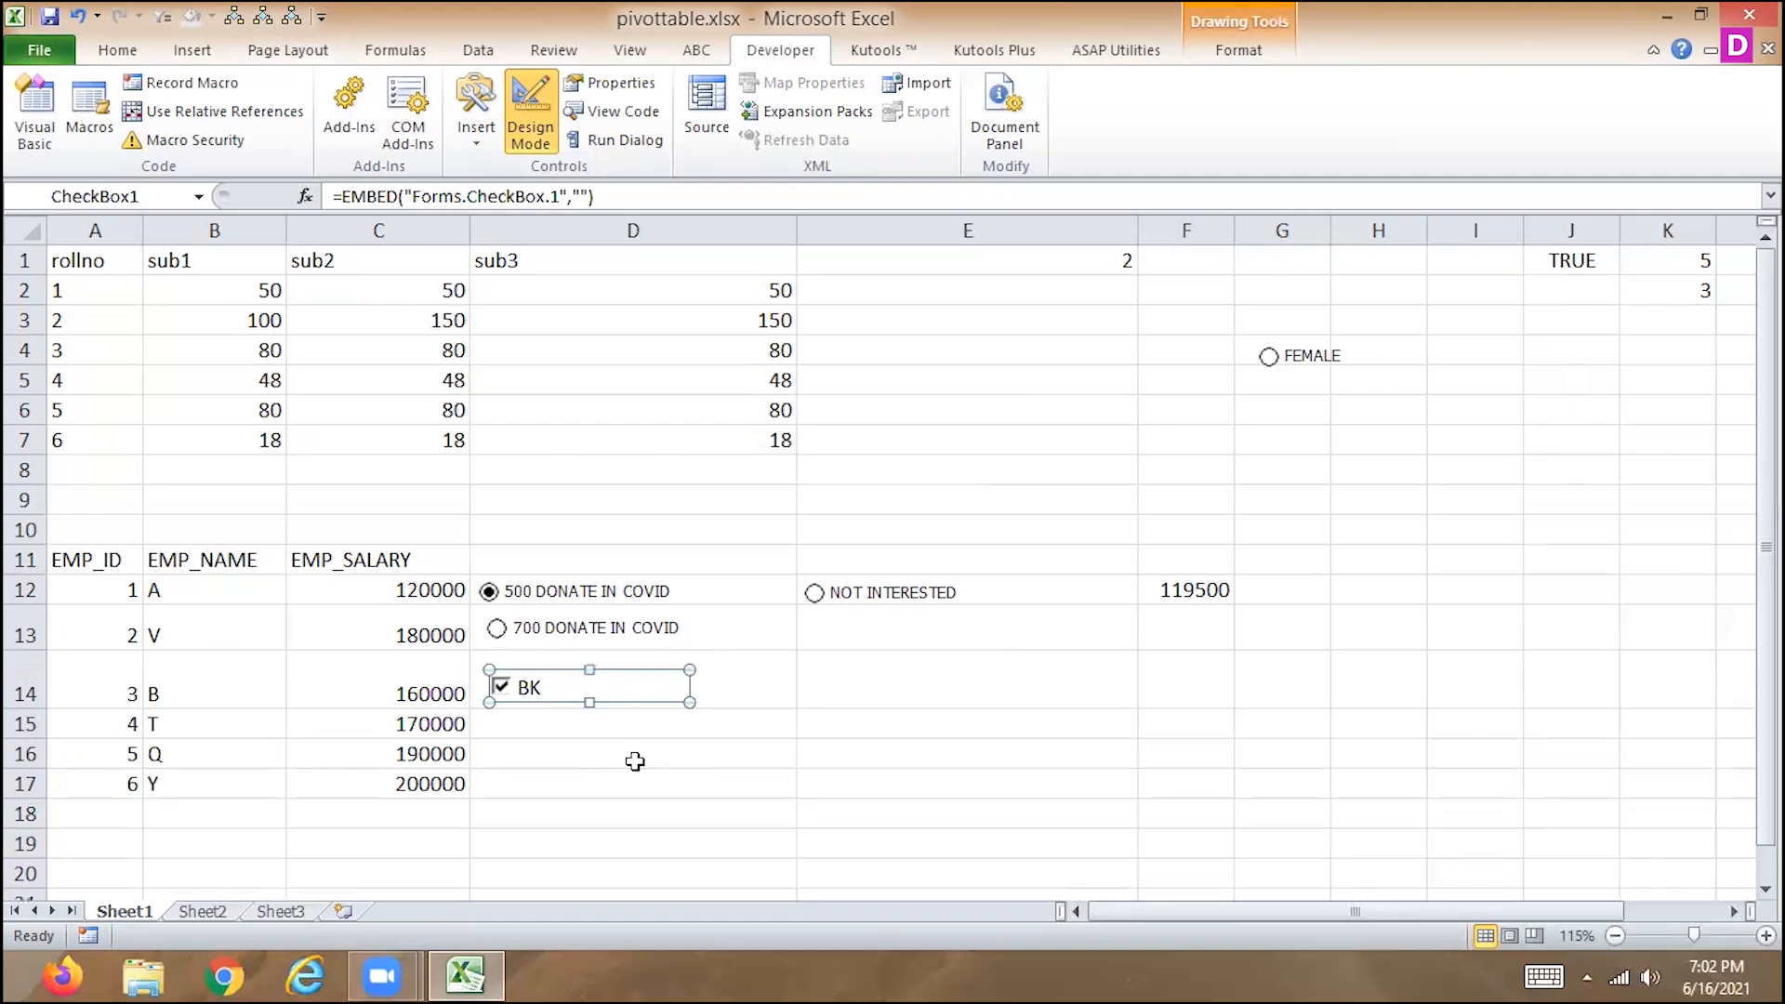
# Leave design mode and uncheck the BK check box to test its link to J1.
pyautogui.click(918, 696)
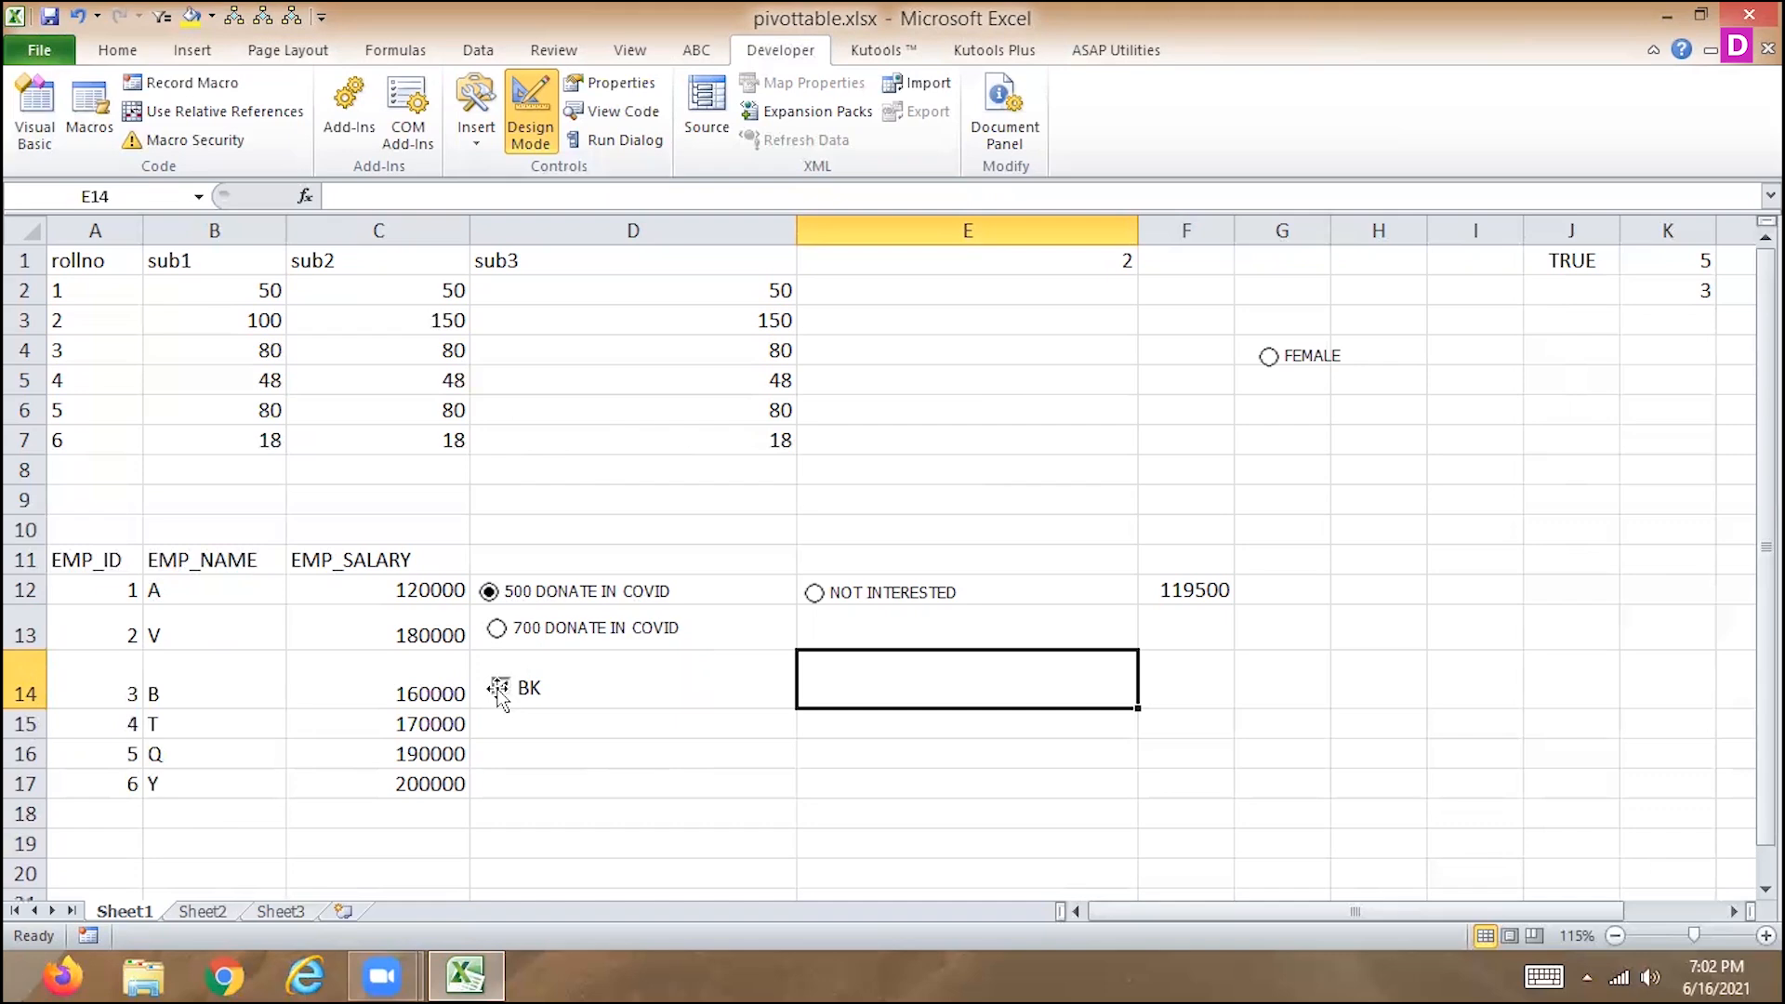
pyautogui.click(531, 116)
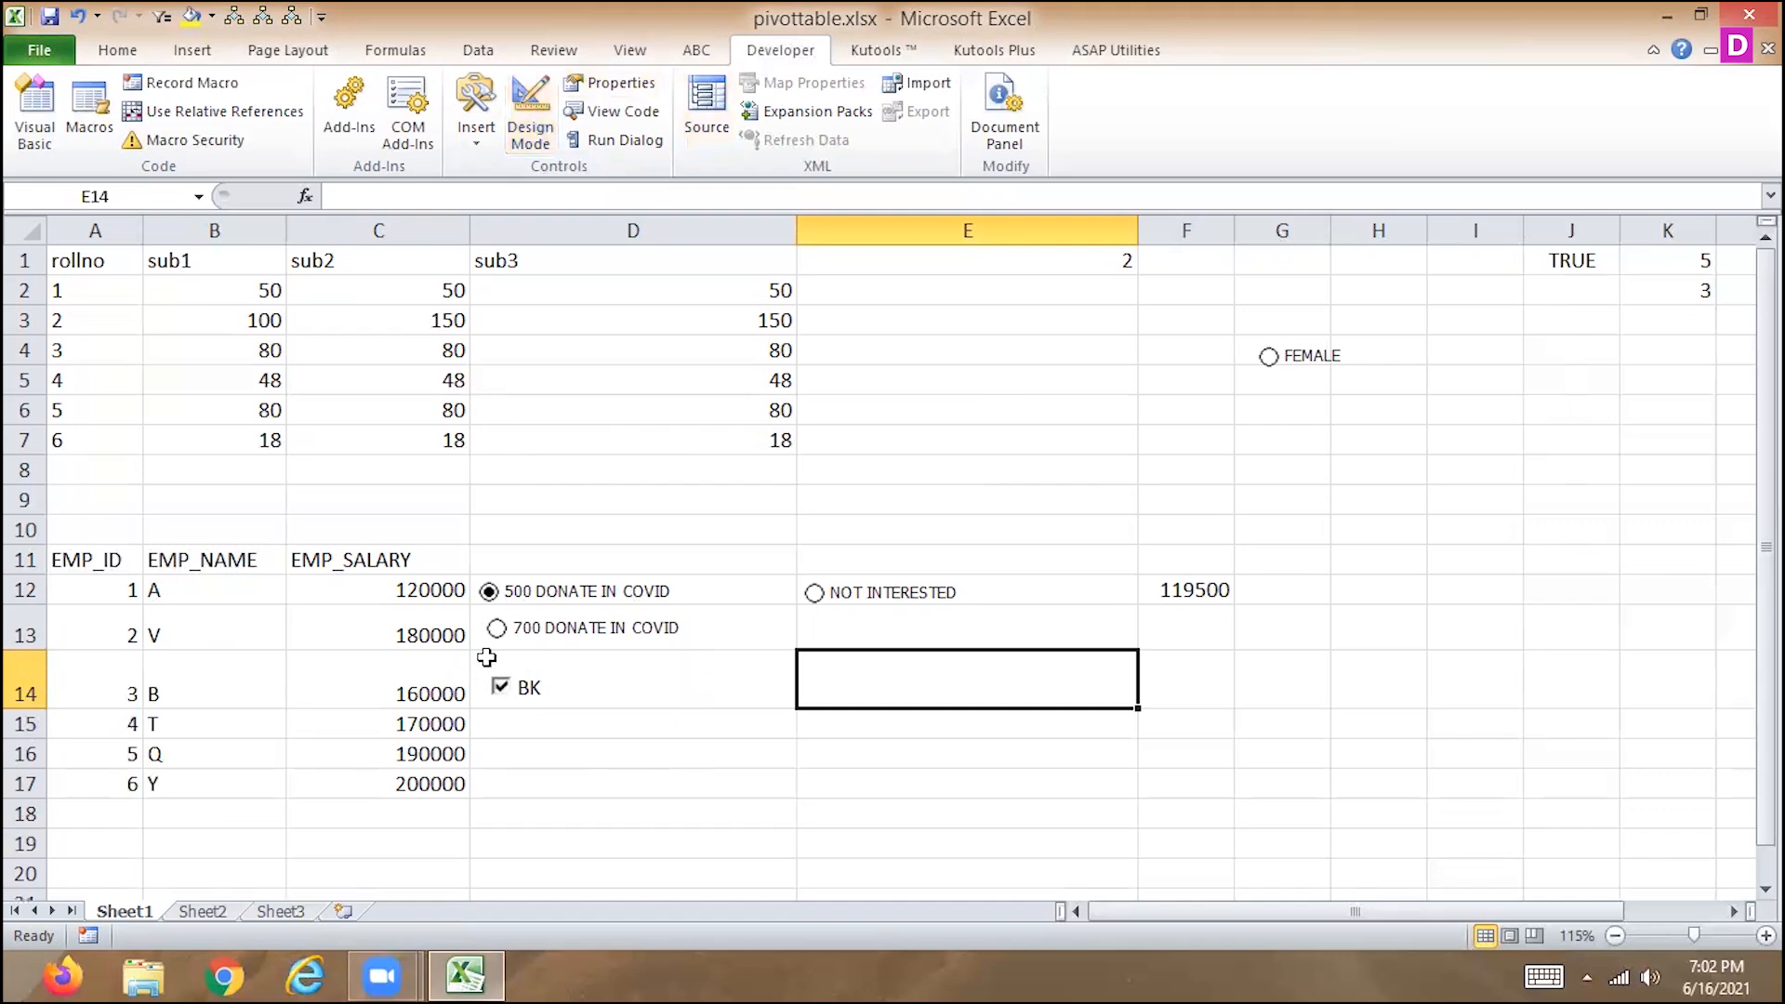
pyautogui.click(500, 688)
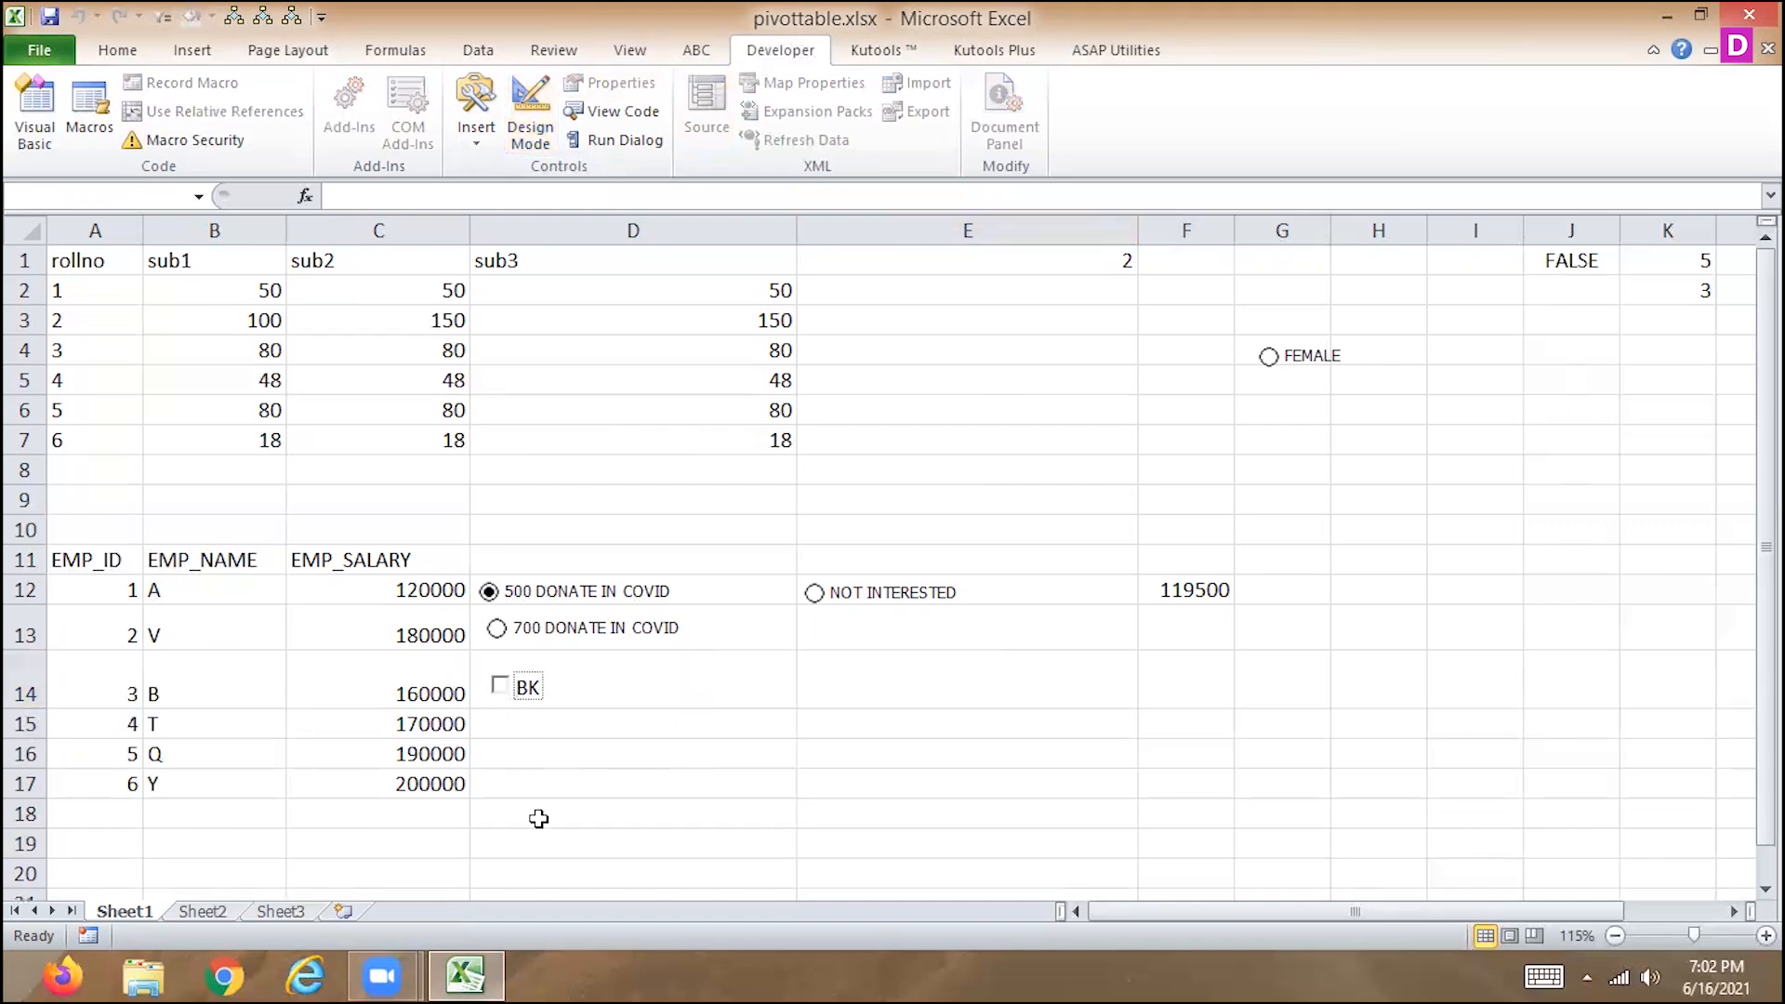
# Insert a second ActiveX check box and move it into cell E14, beside the BK check box.
pyautogui.click(942, 686)
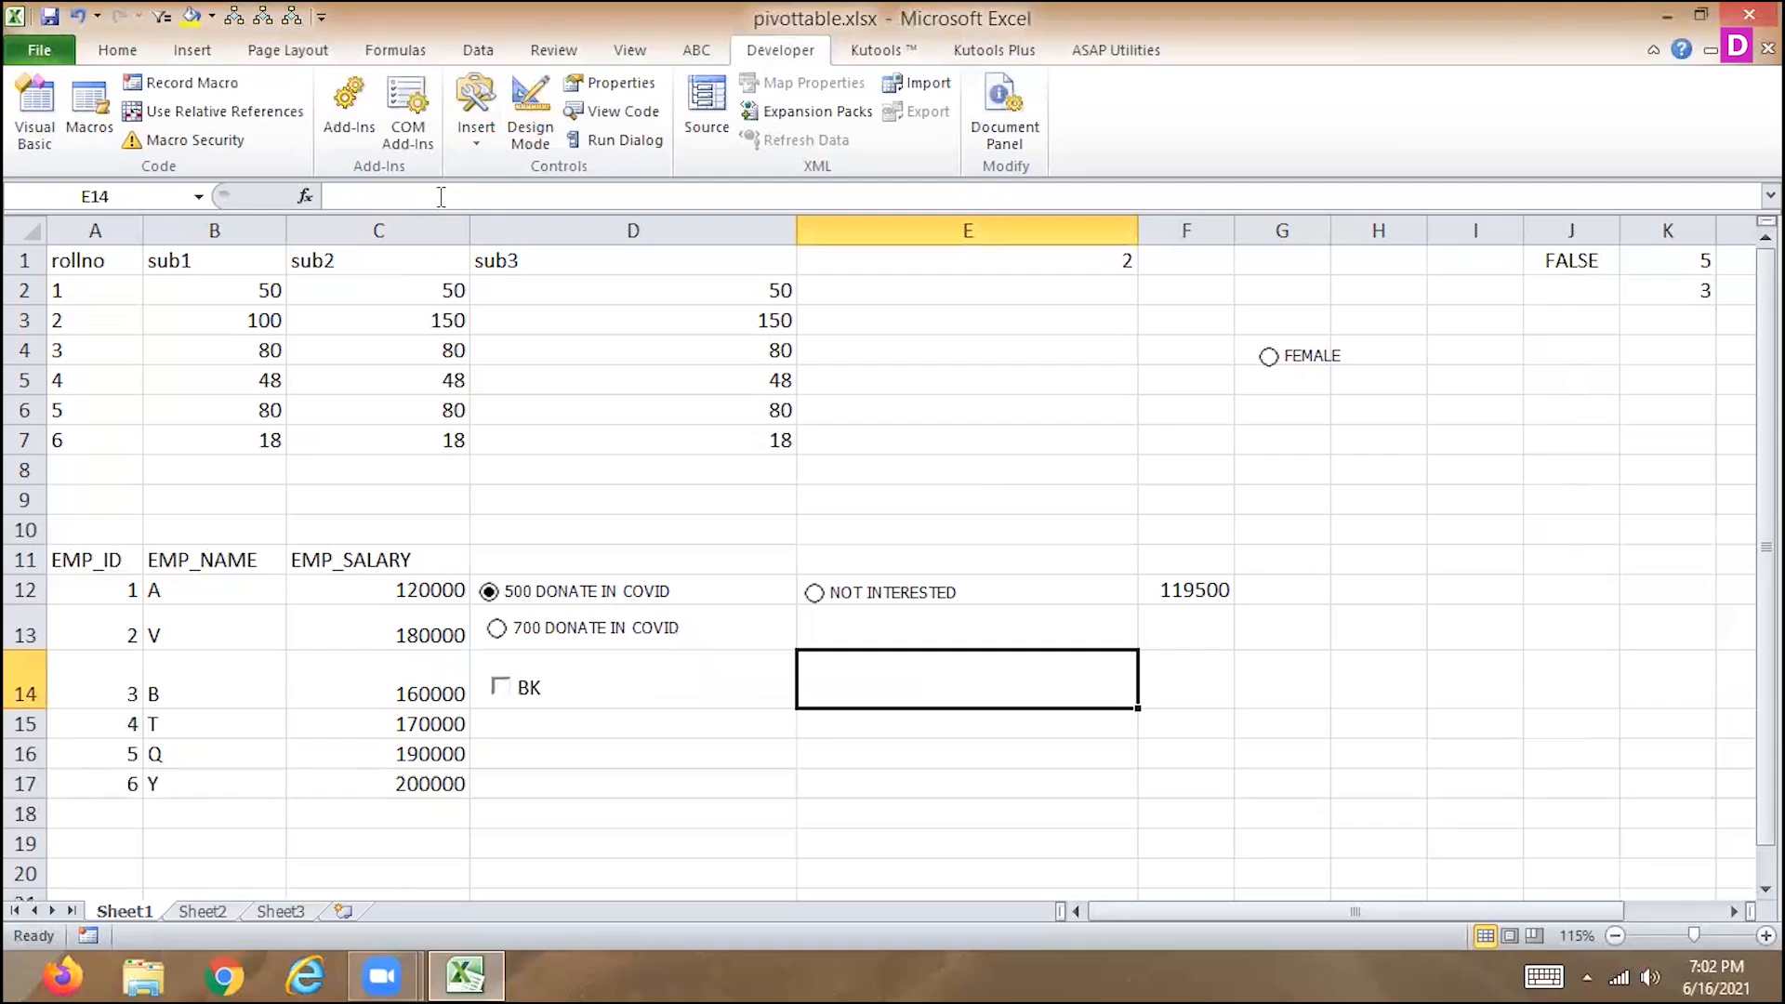
pyautogui.click(469, 152)
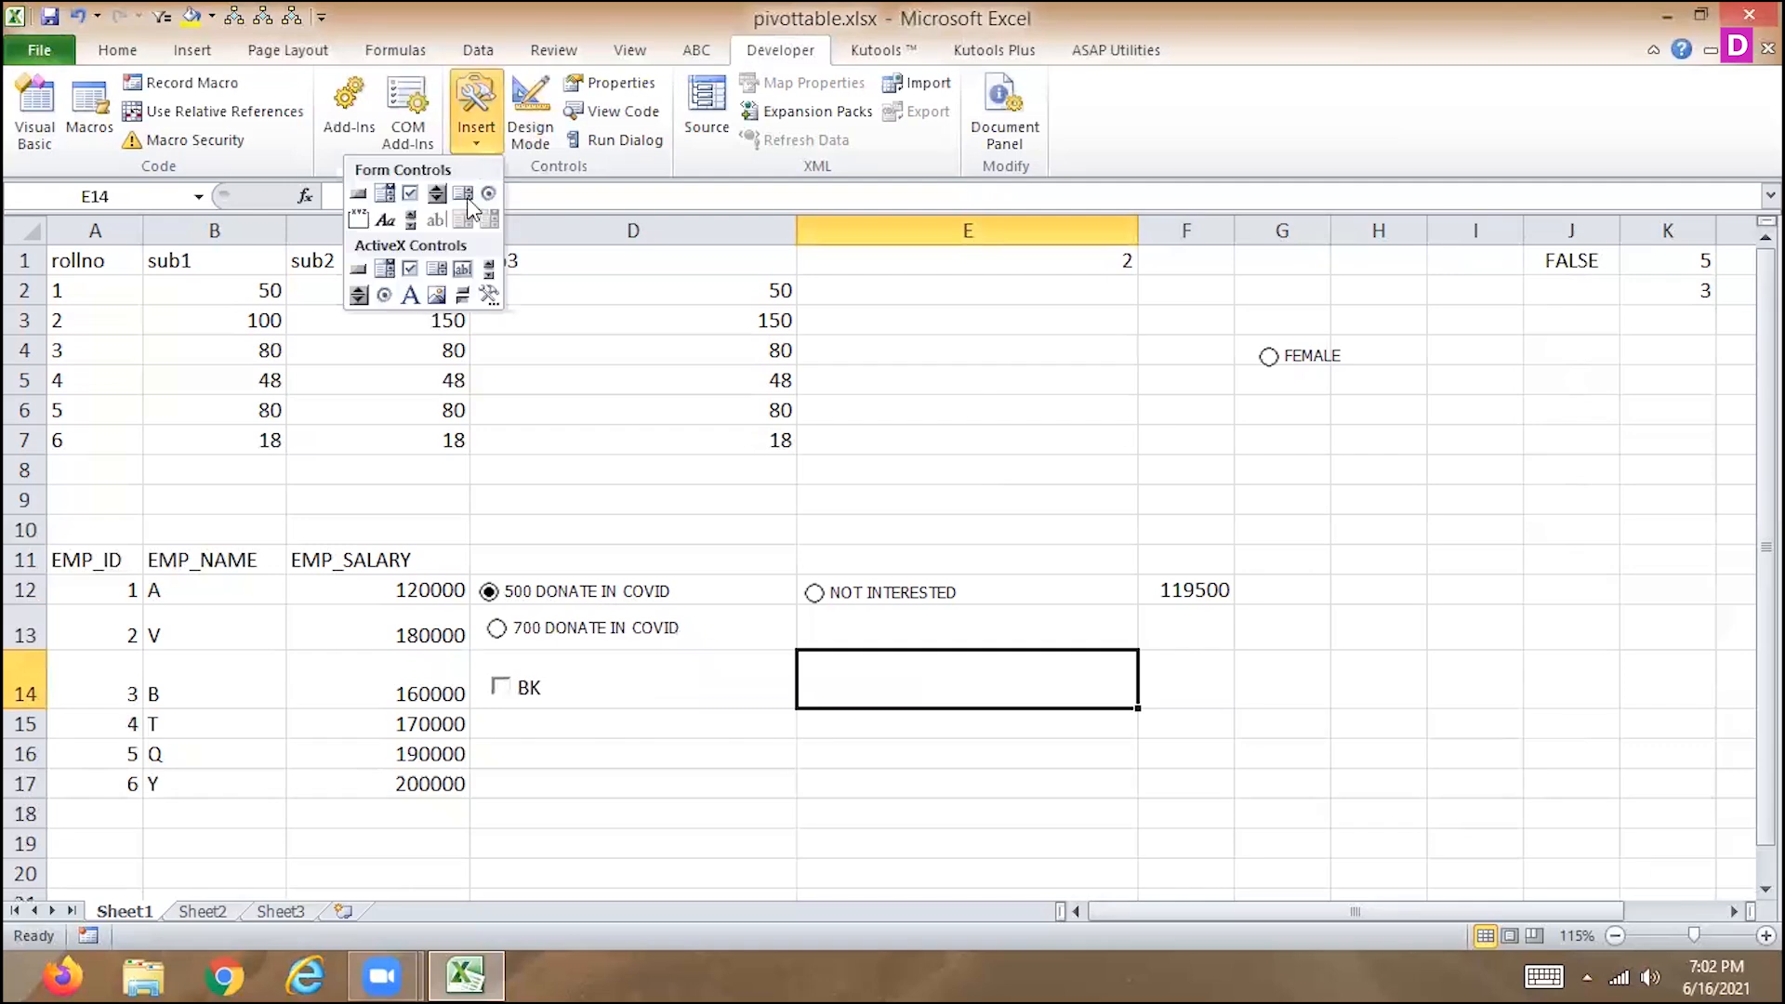
pyautogui.click(407, 279)
pyautogui.moveTo(911, 684); pyautogui.dragTo(1129, 727)
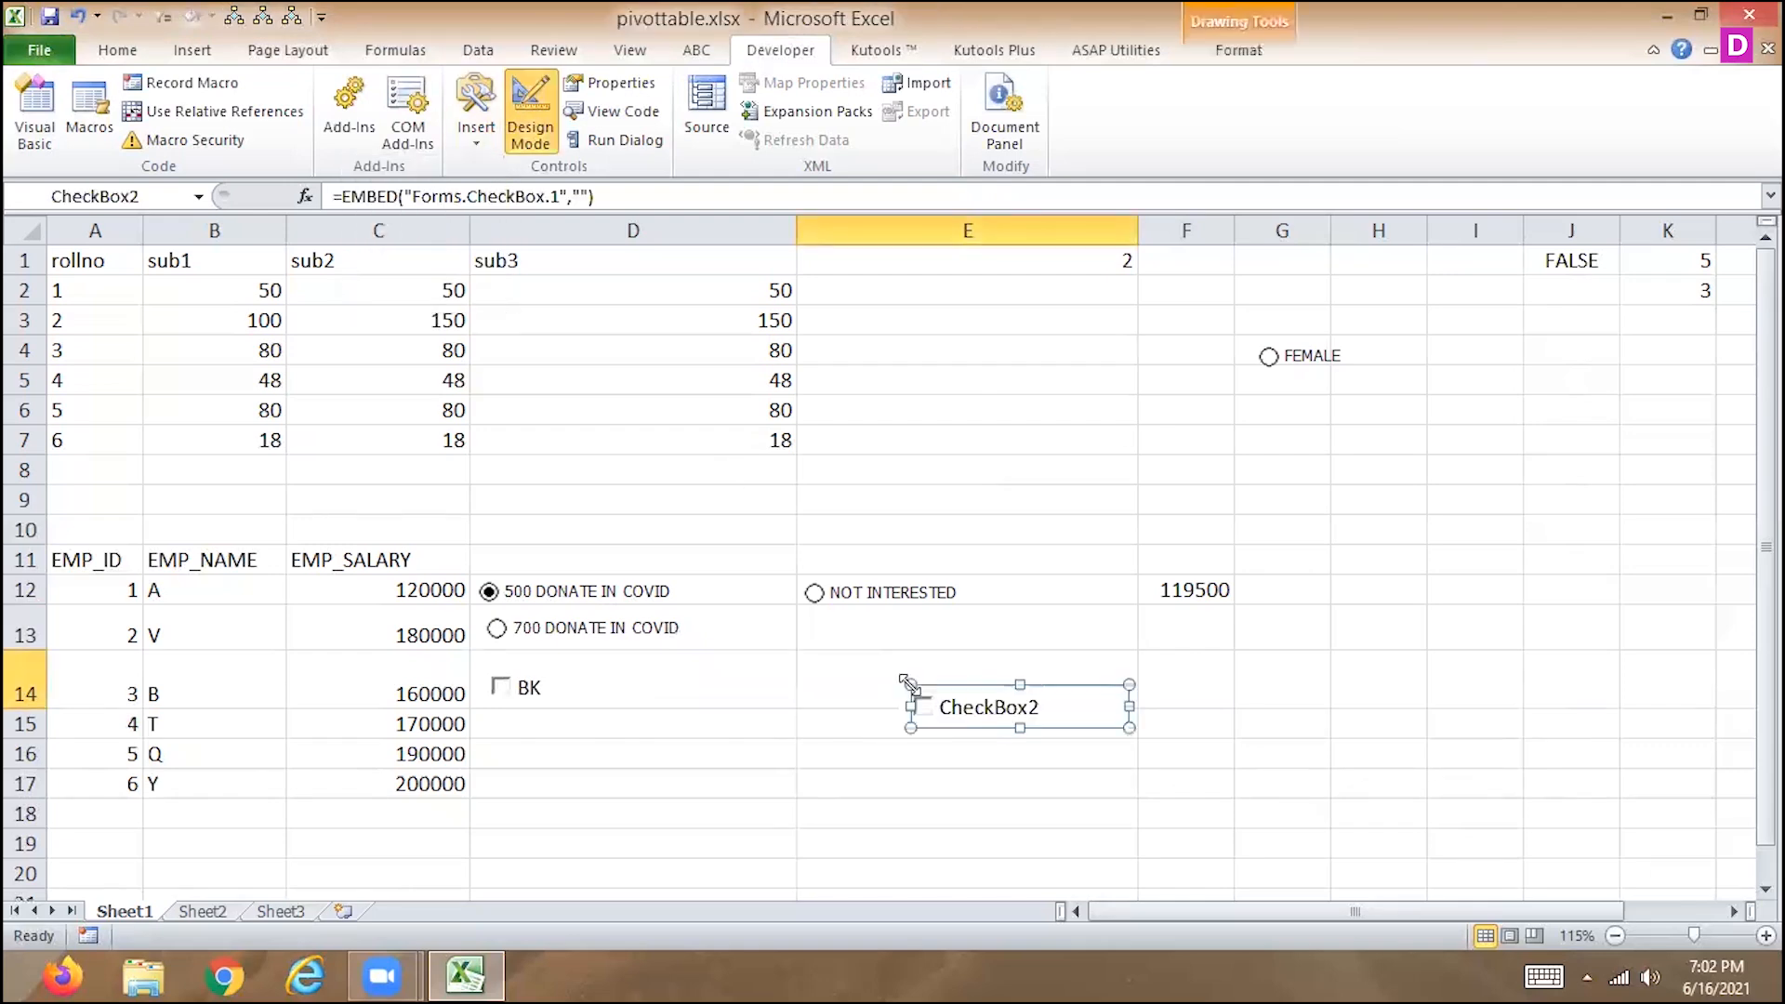
pyautogui.moveTo(947, 706); pyautogui.dragTo(846, 680)
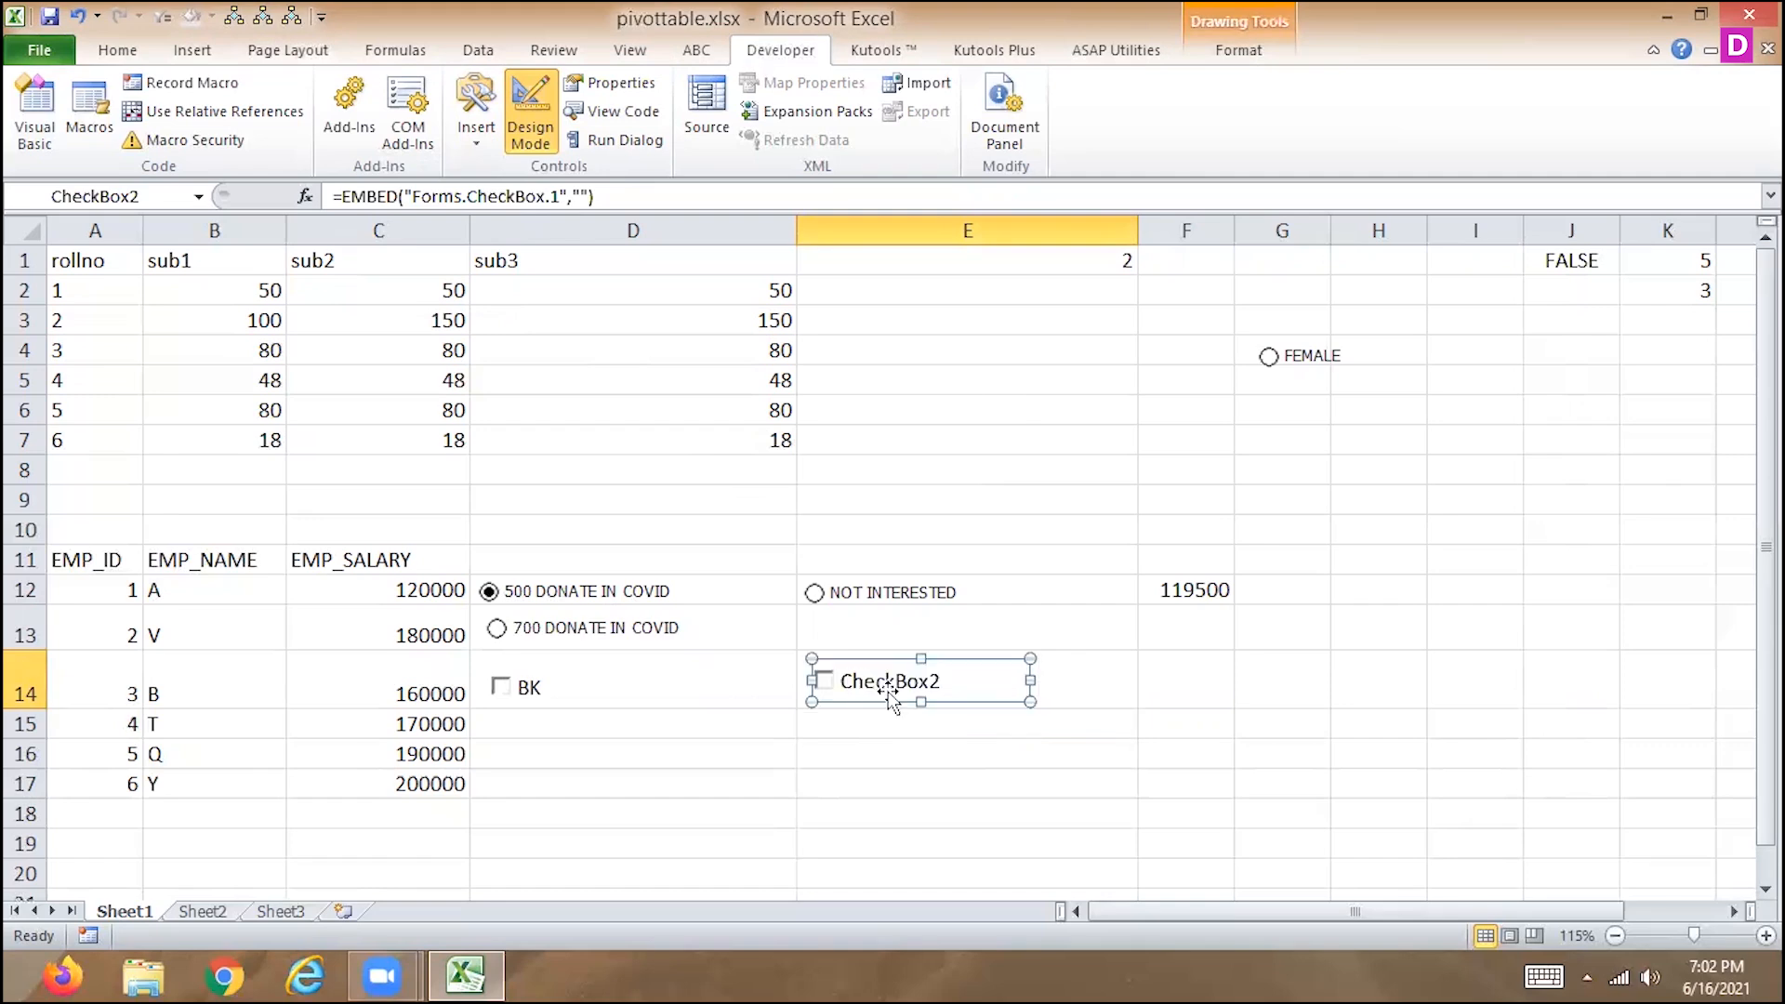
# Edit the E14 check box's caption, replacing the default text with ND.
pyautogui.rightClick(944, 681)
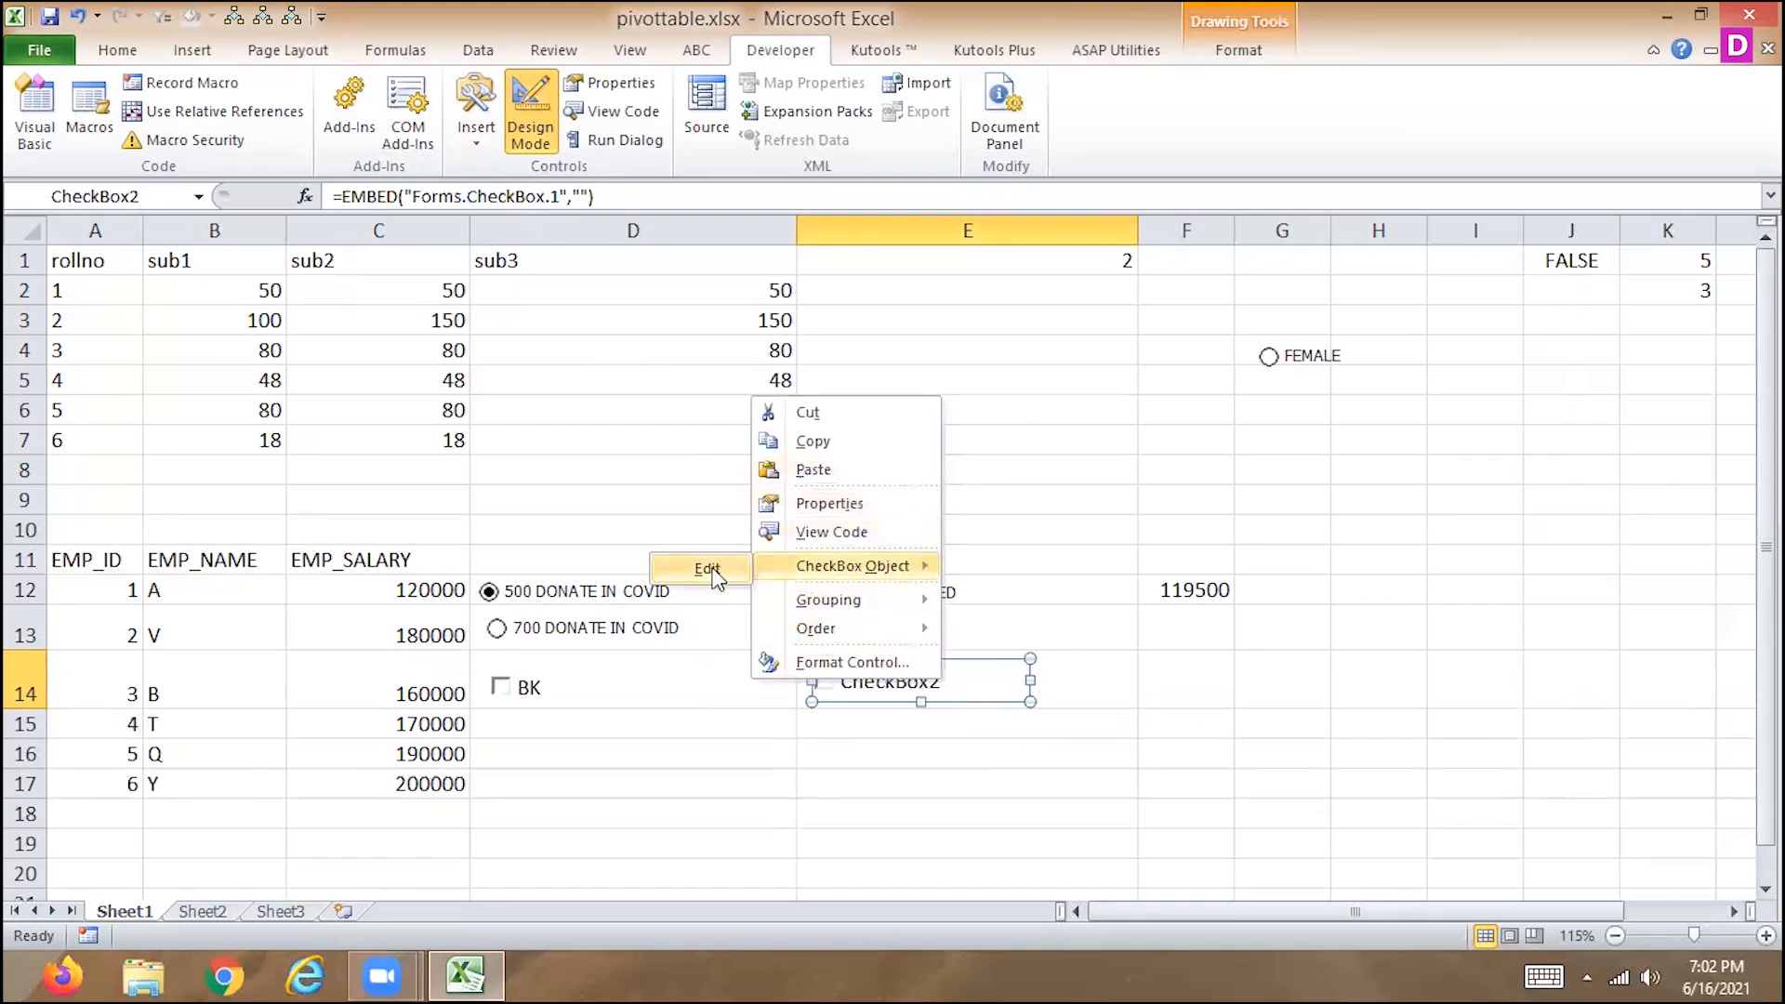
pyautogui.click(706, 568)
pyautogui.moveTo(946, 680); pyautogui.dragTo(836, 681)
pyautogui.press('BackSpace')
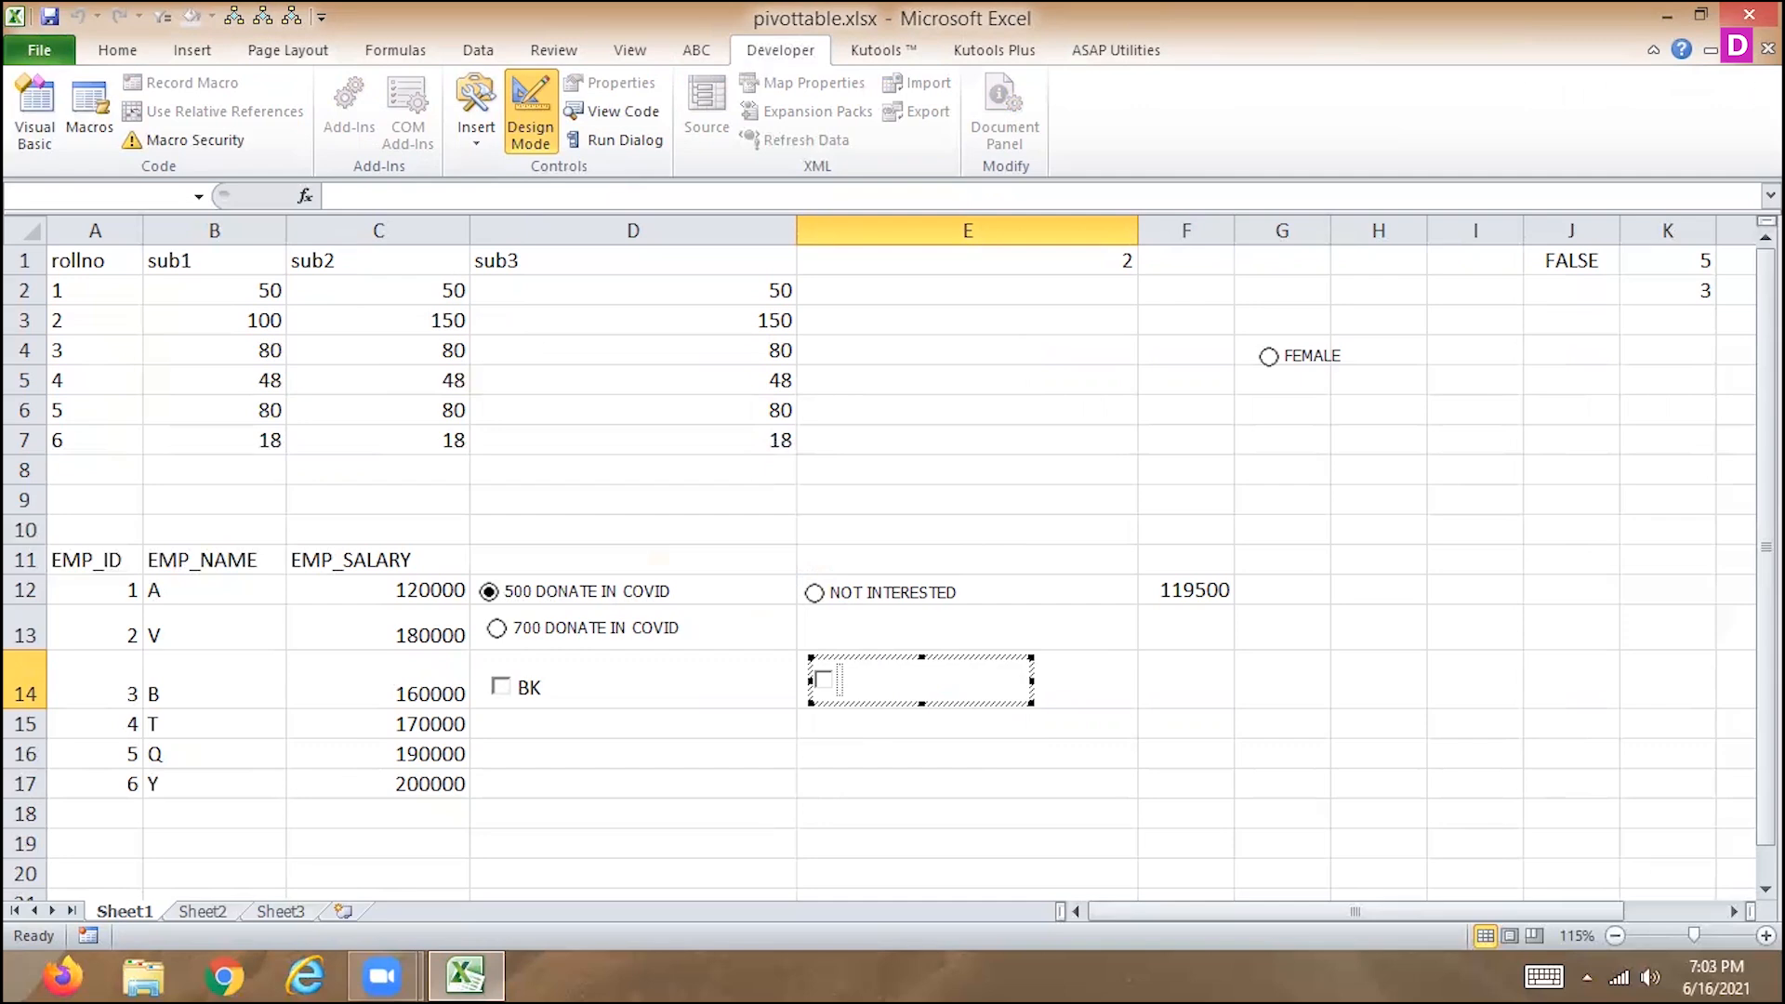
pyautogui.write('ND')
pyautogui.click(924, 776)
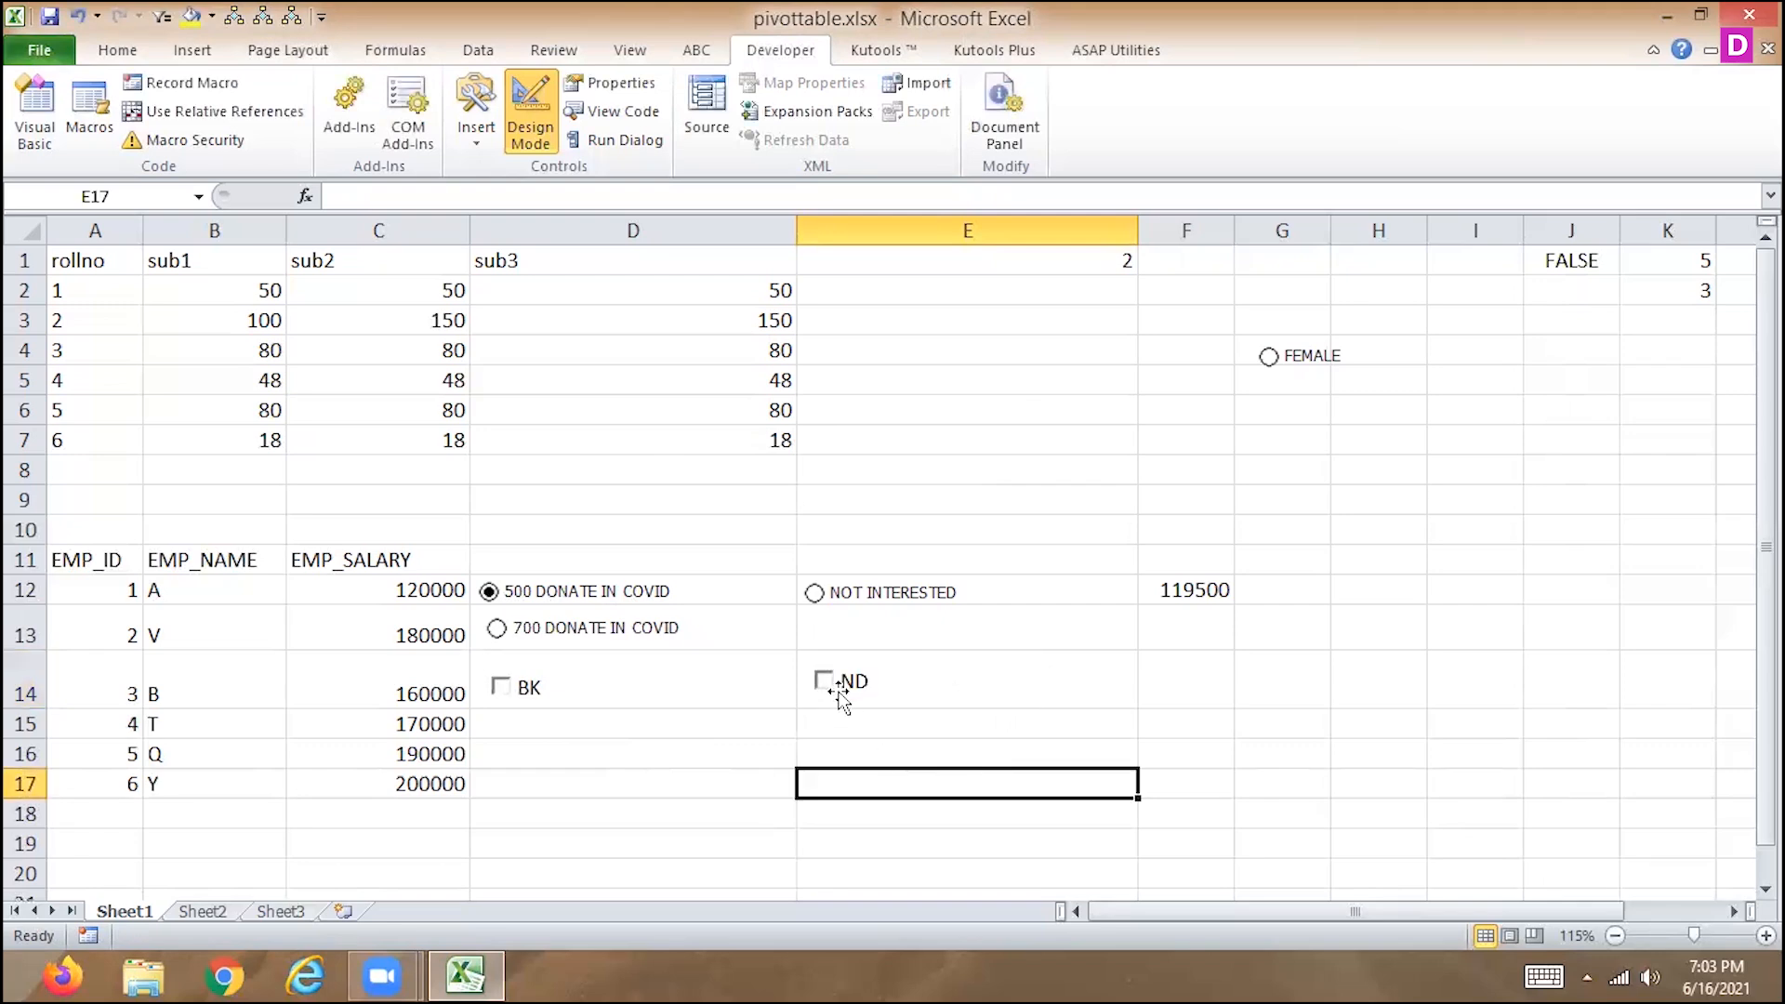
# Link the ND check box to cell J2 through its LinkedCell property.
pyautogui.rightClick(856, 681)
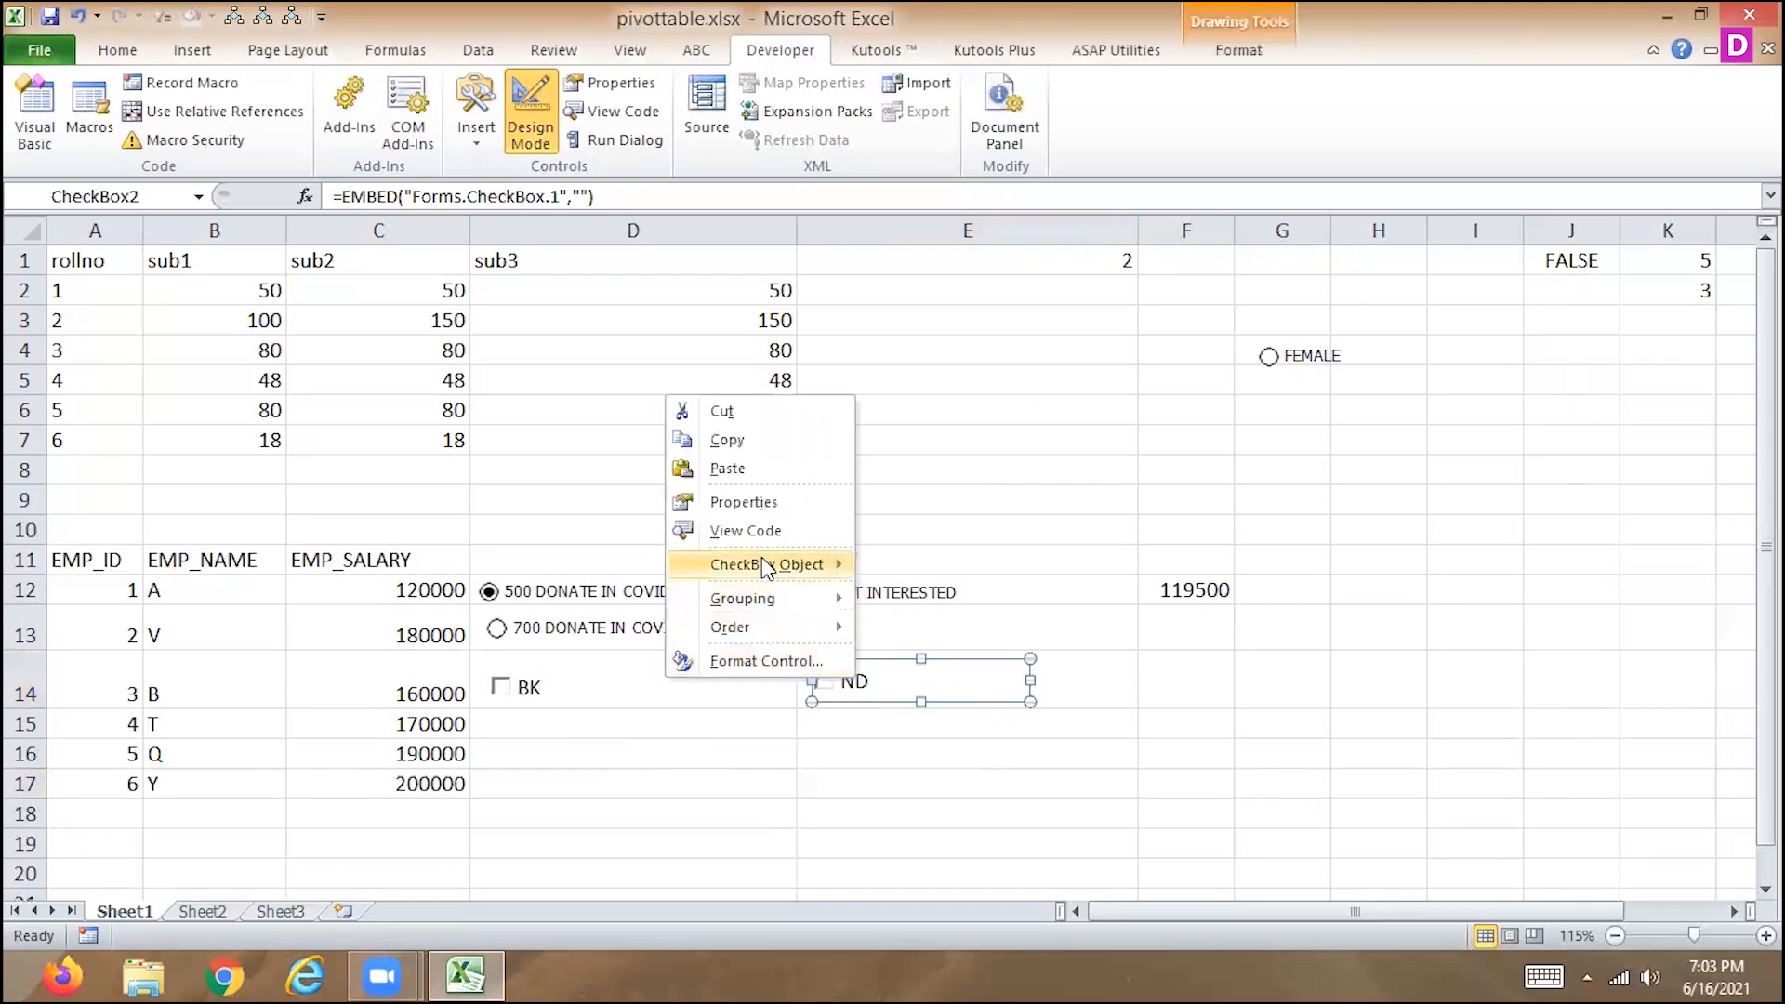
pyautogui.click(764, 504)
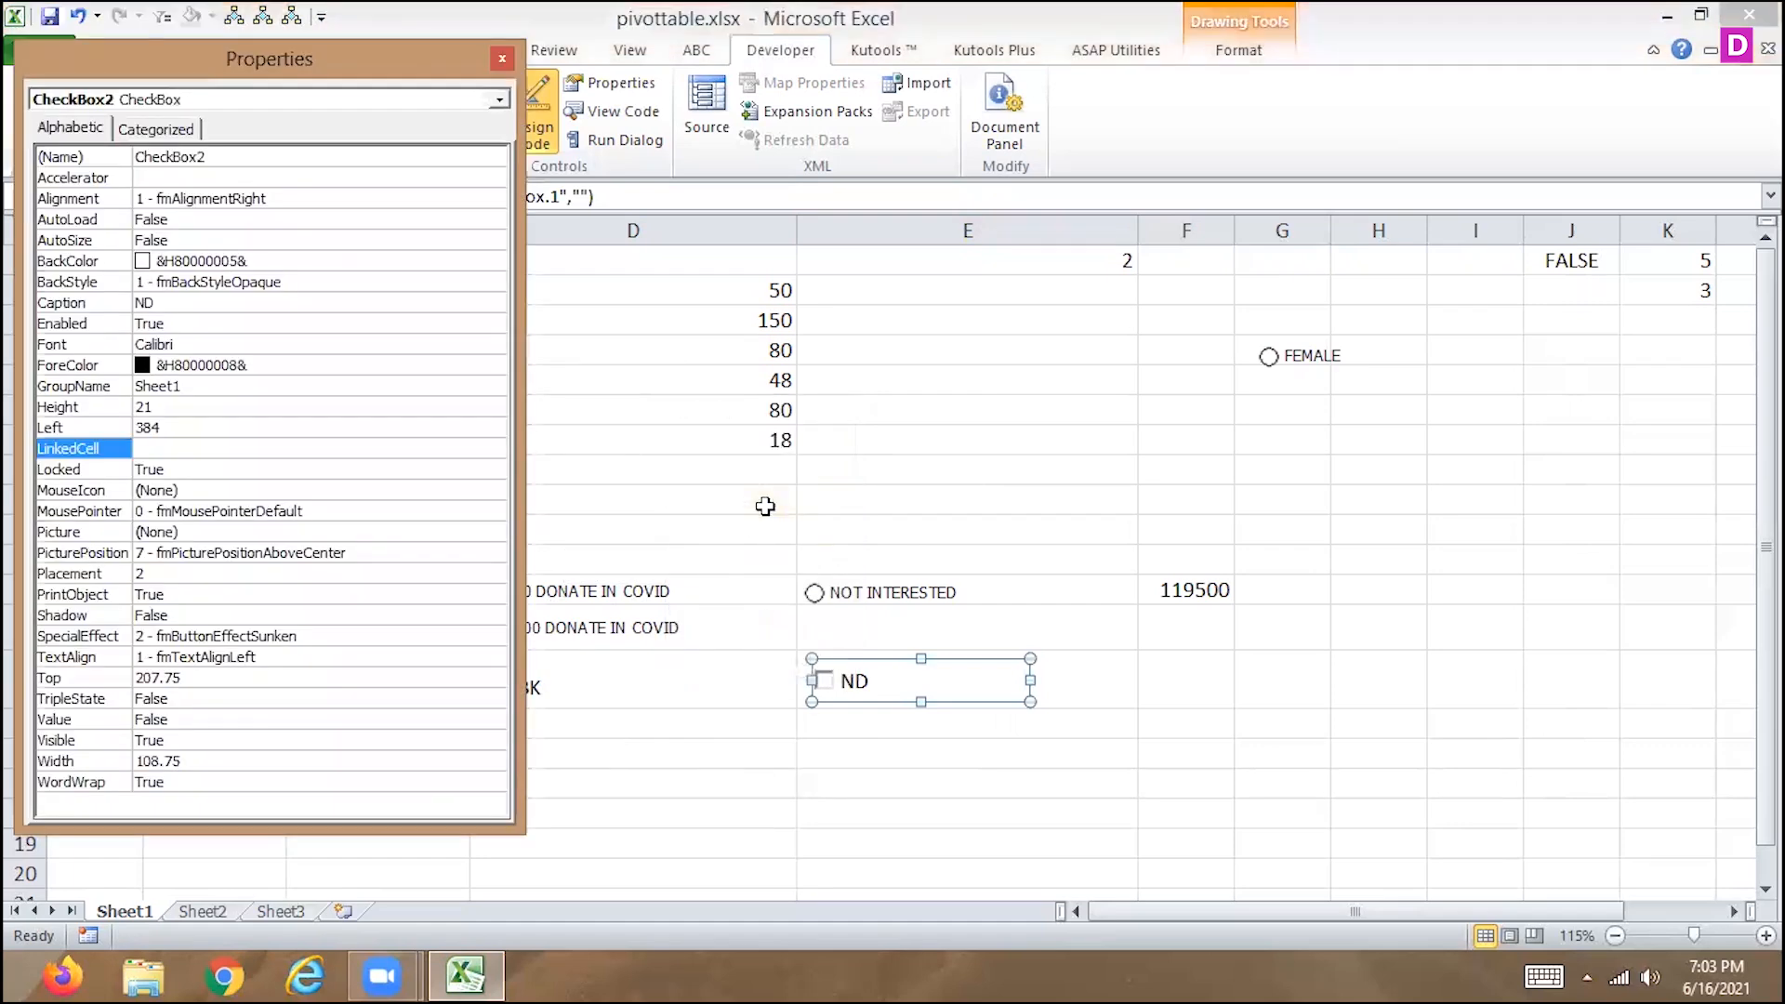
pyautogui.click(212, 447)
pyautogui.write('J2')
pyautogui.click(501, 61)
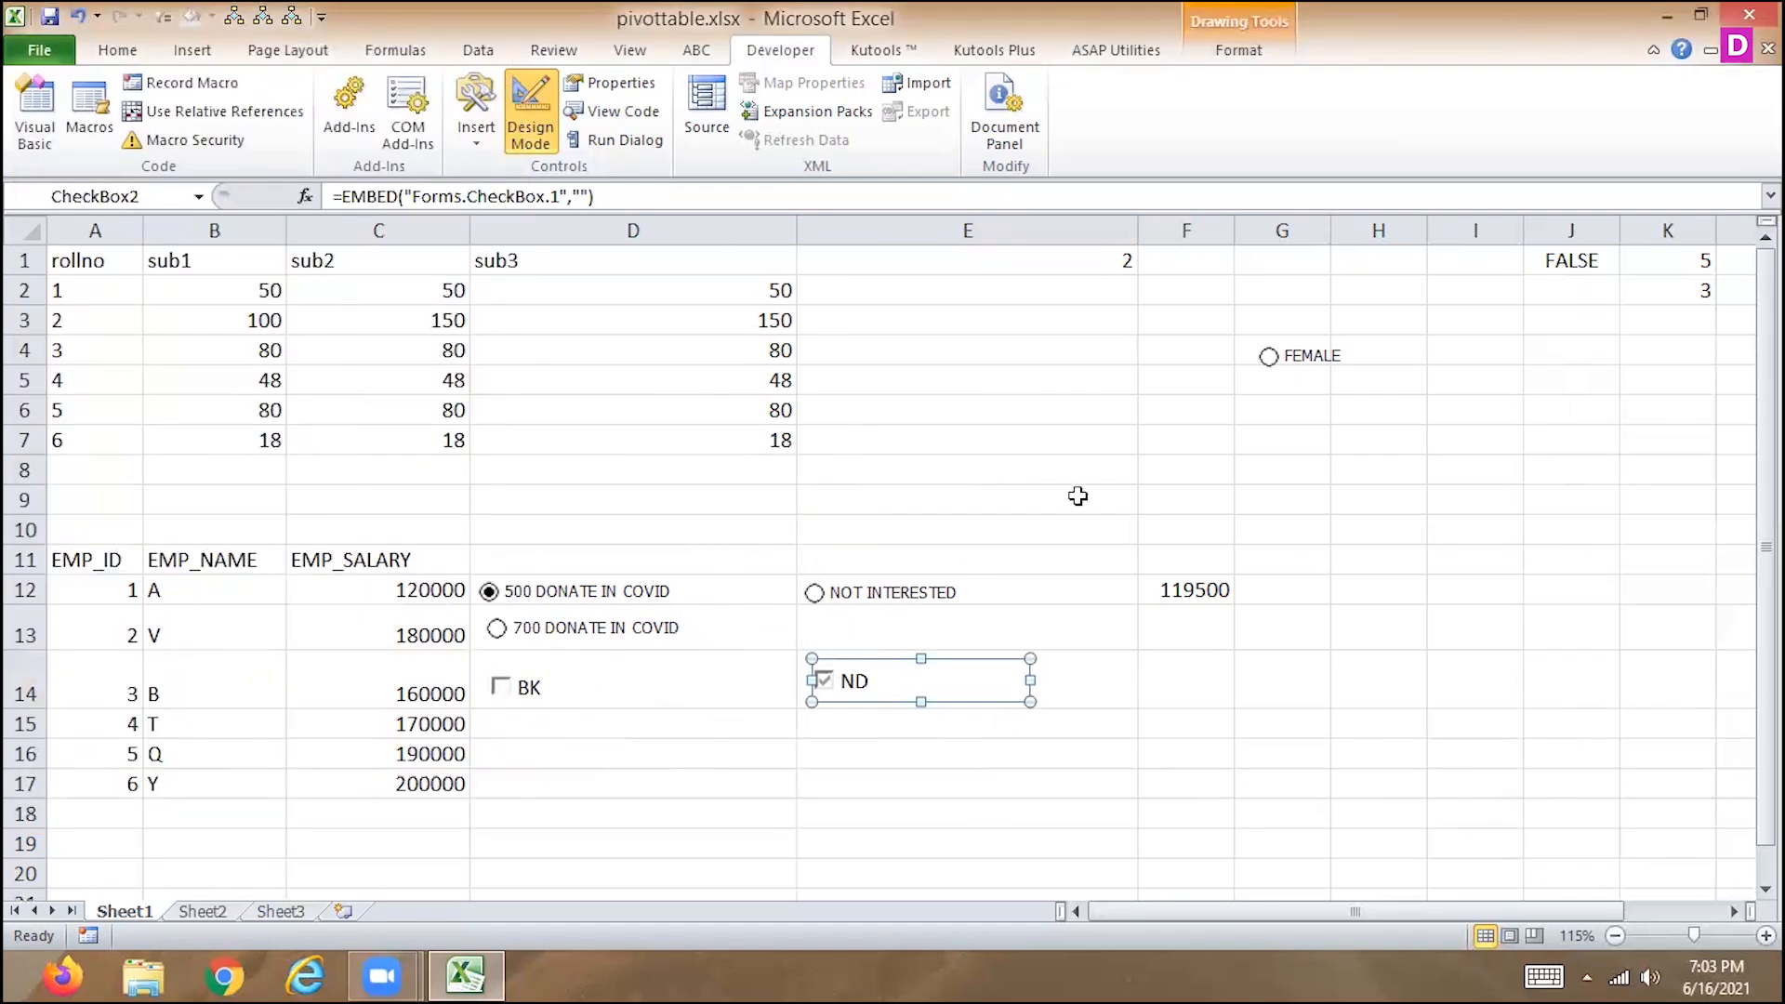
# Leave design mode and toggle the ND and BK check boxes to test their linked cells, leaving both checked.
pyautogui.click(544, 93)
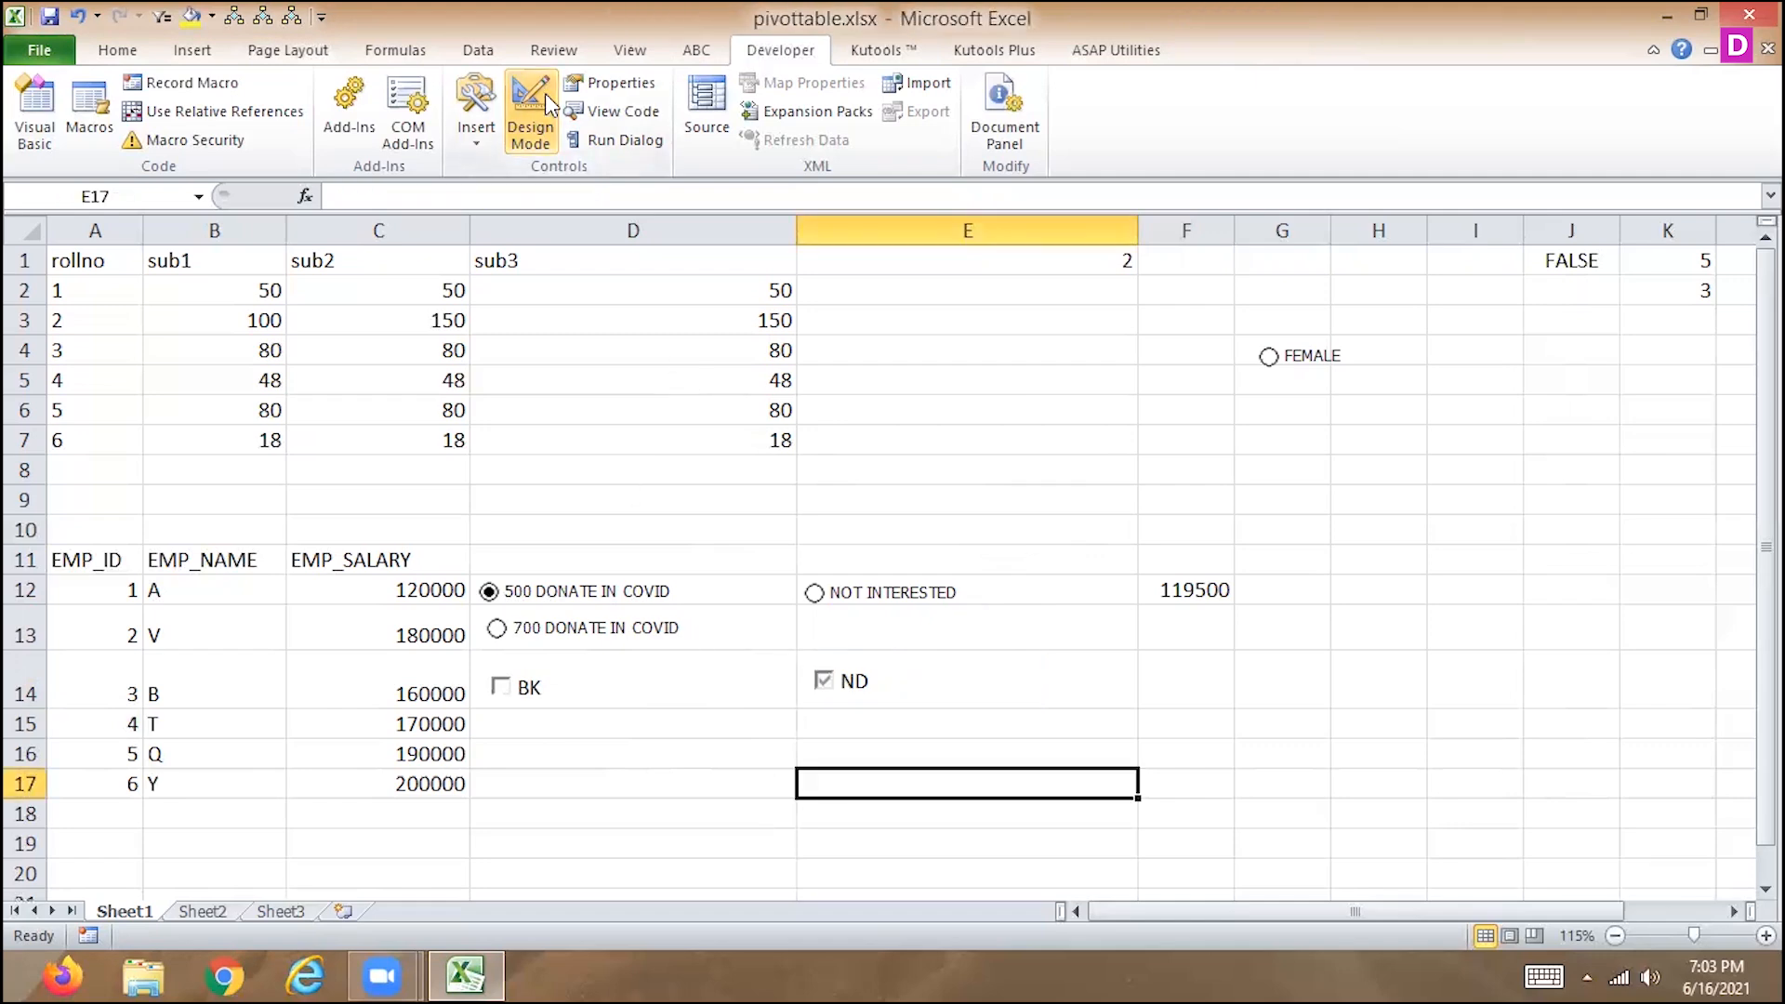
pyautogui.click(824, 690)
pyautogui.click(502, 688)
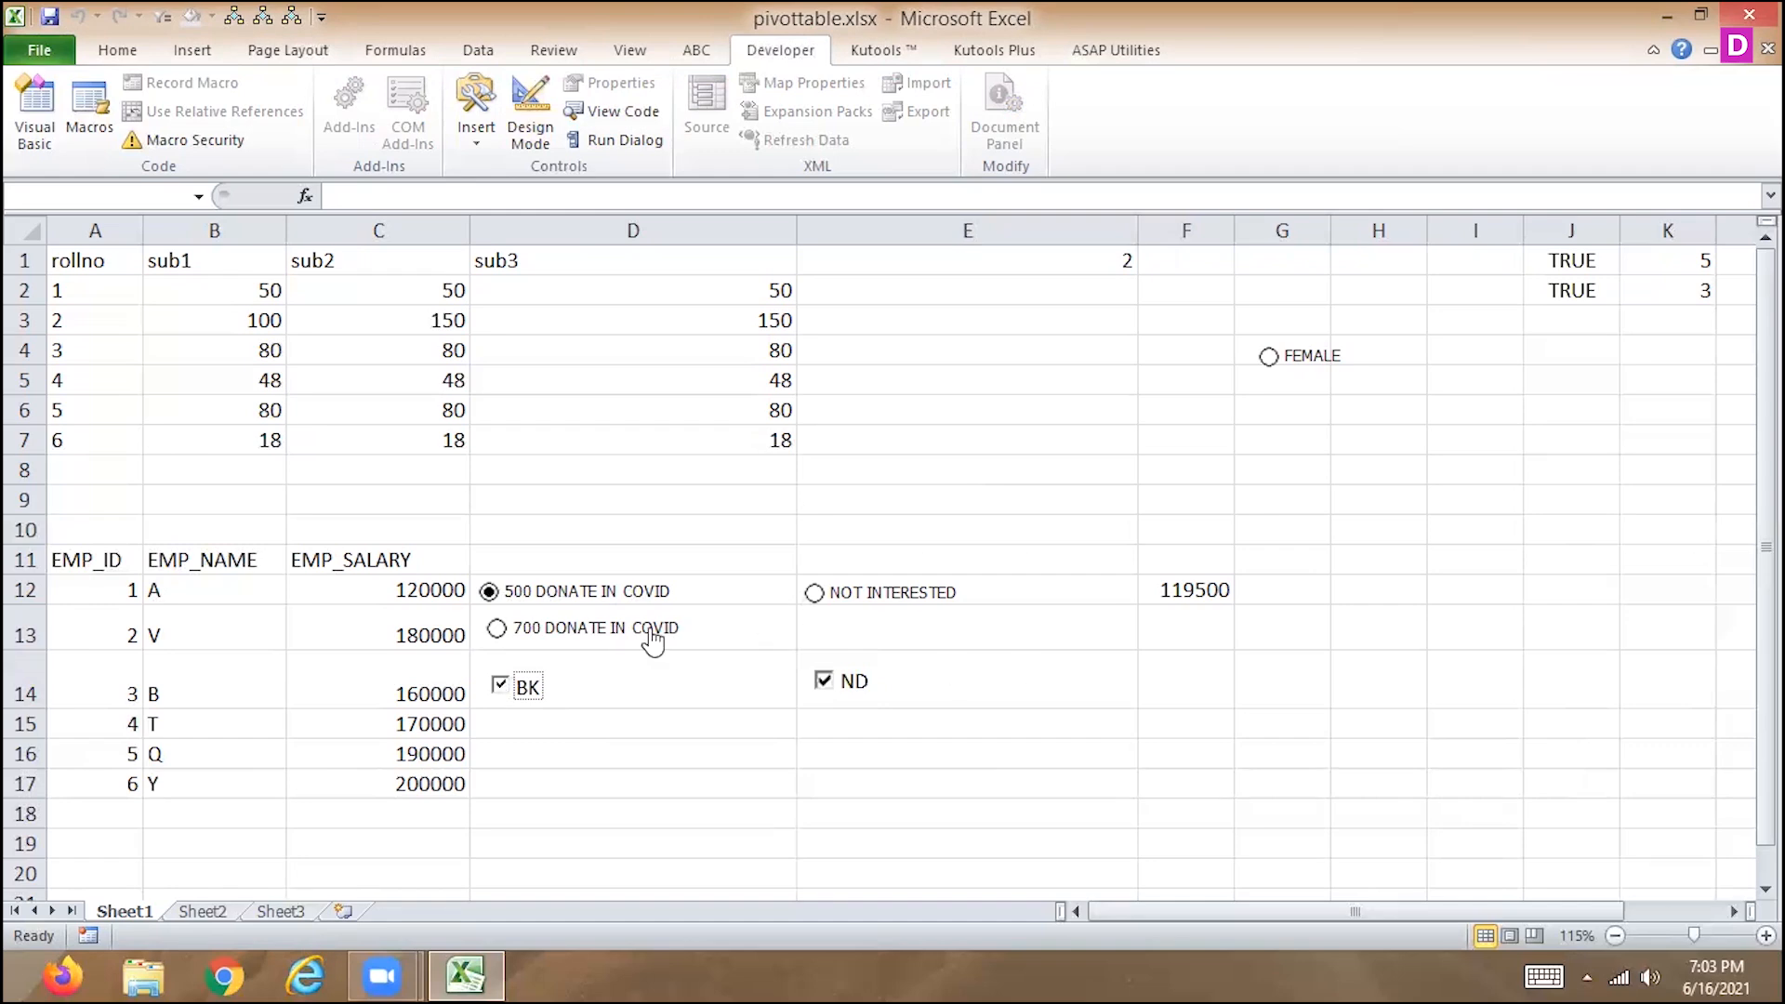
pyautogui.click(825, 683)
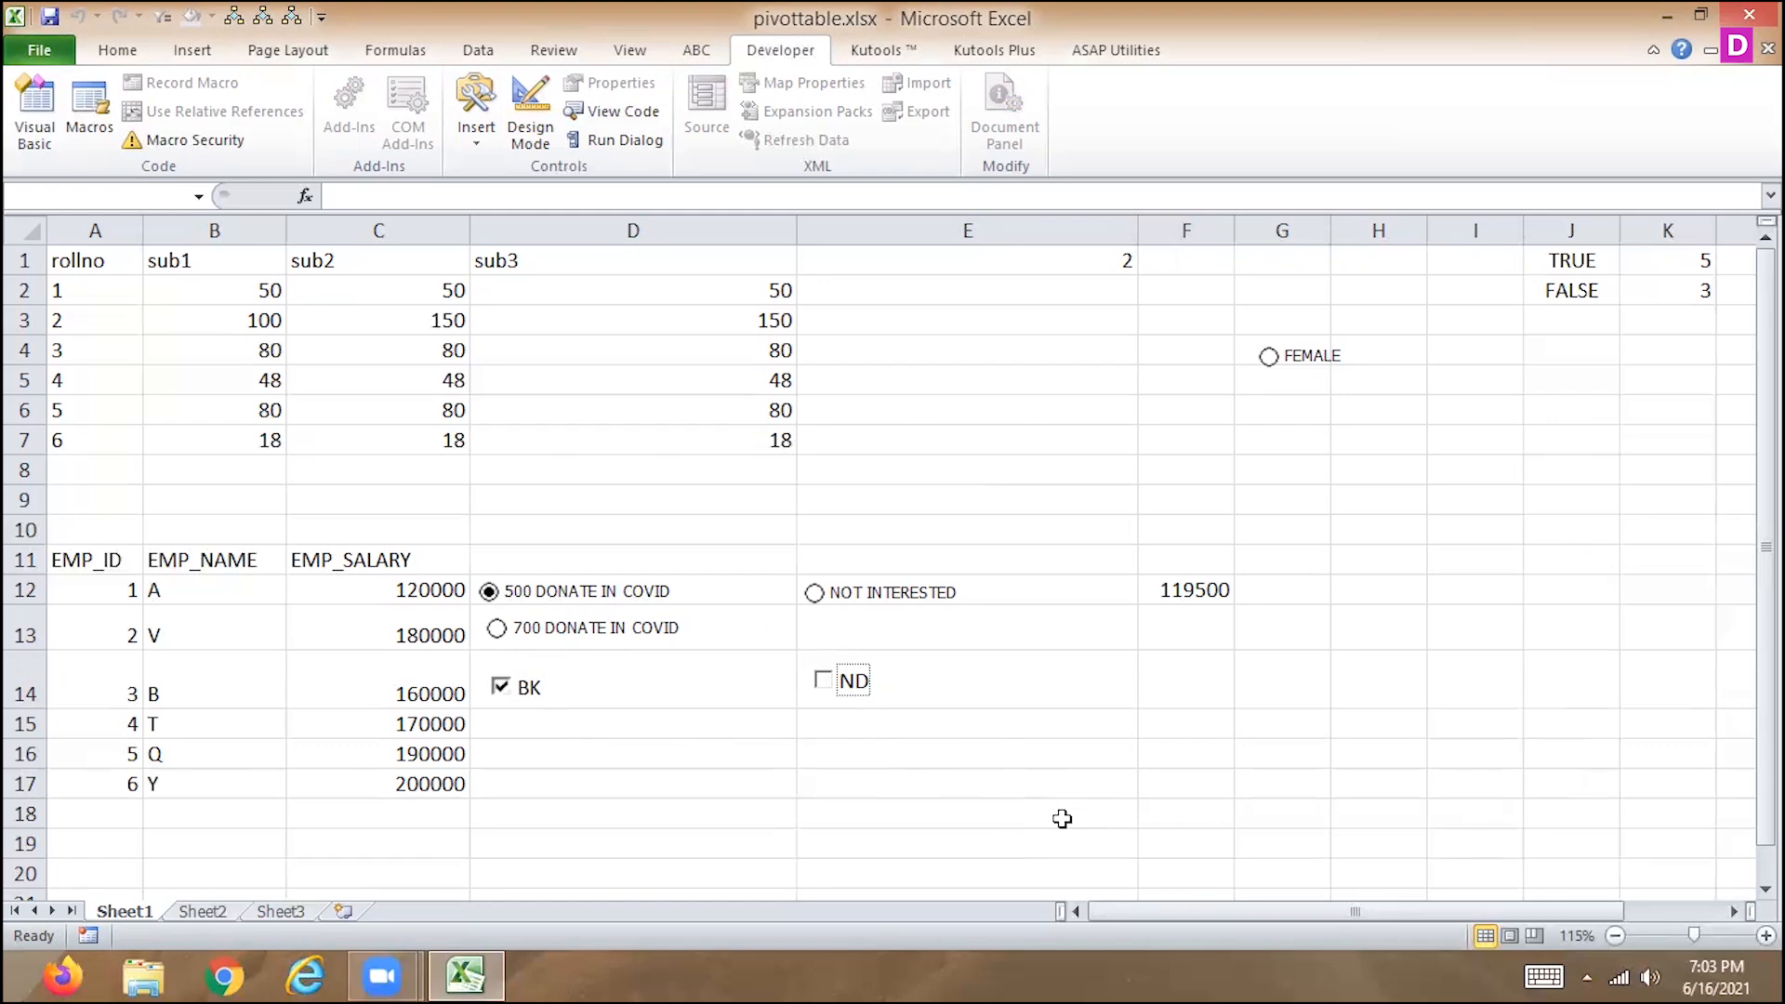
pyautogui.click(824, 683)
# Enter the headers SALARY in cell F11 and LOCATION in cell G11.
pyautogui.click(1201, 683)
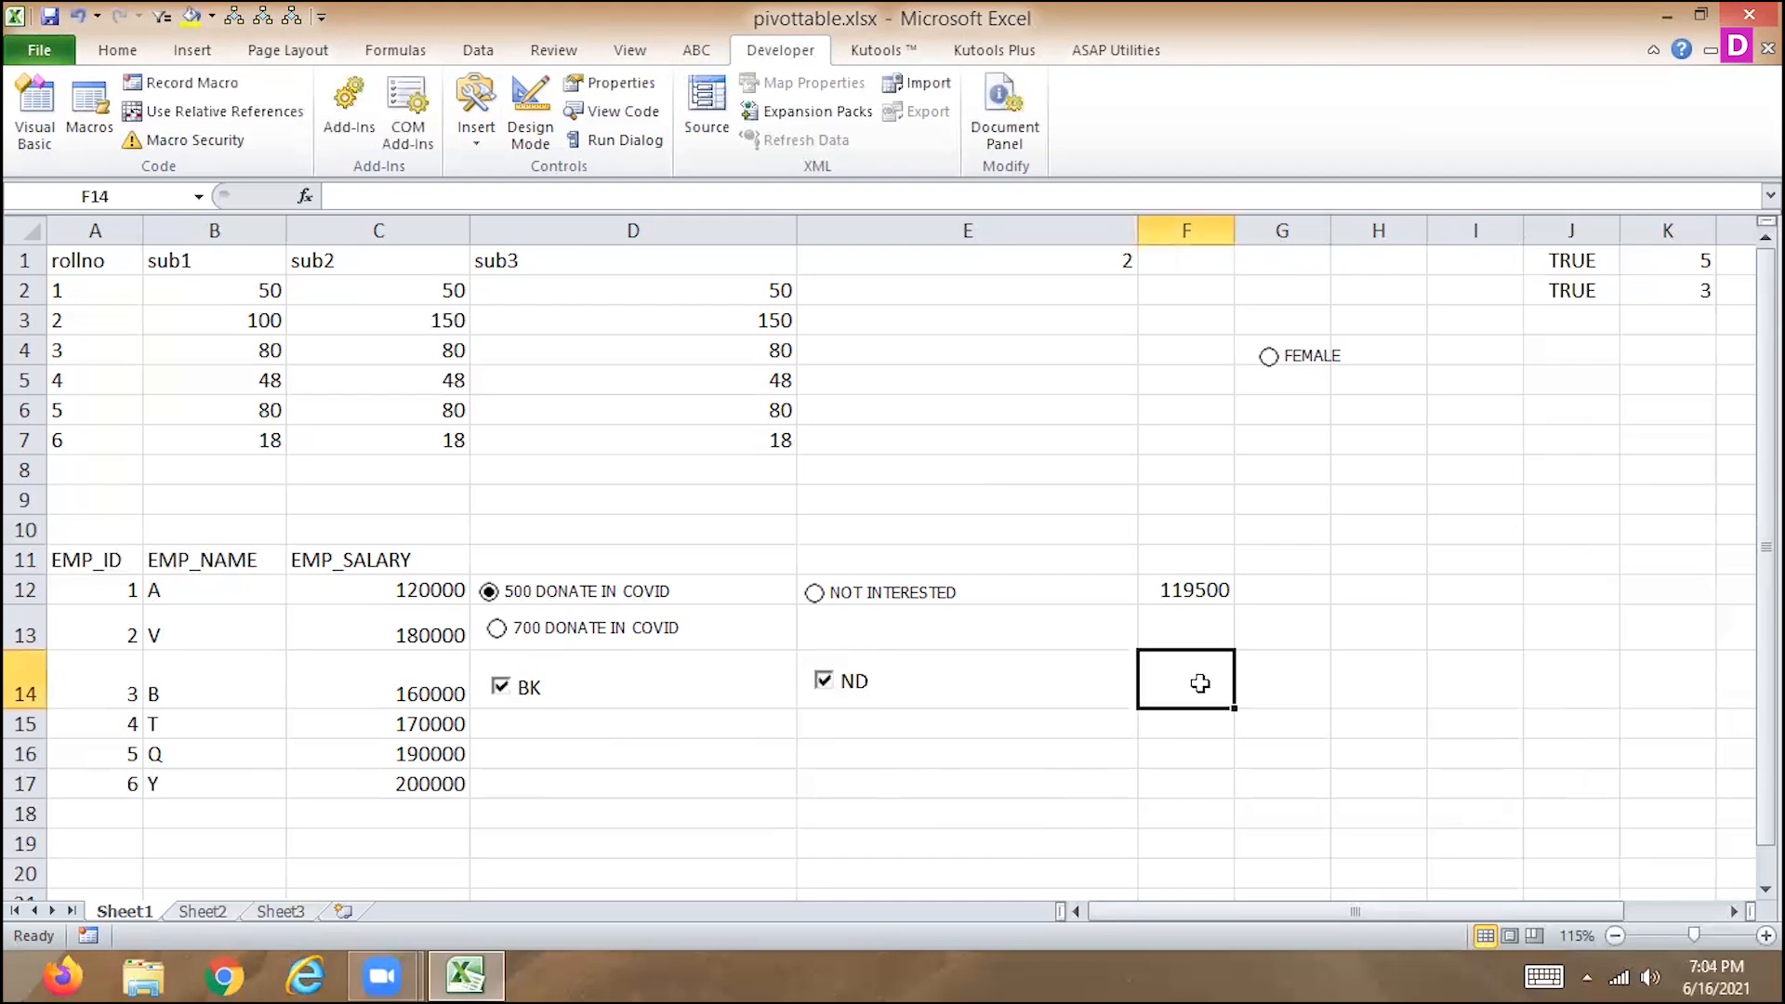
pyautogui.press('Right')
pyautogui.press('Up')
pyautogui.press('Up')
pyautogui.press('Up')
pyautogui.press('Left')
pyautogui.write('SALARY')
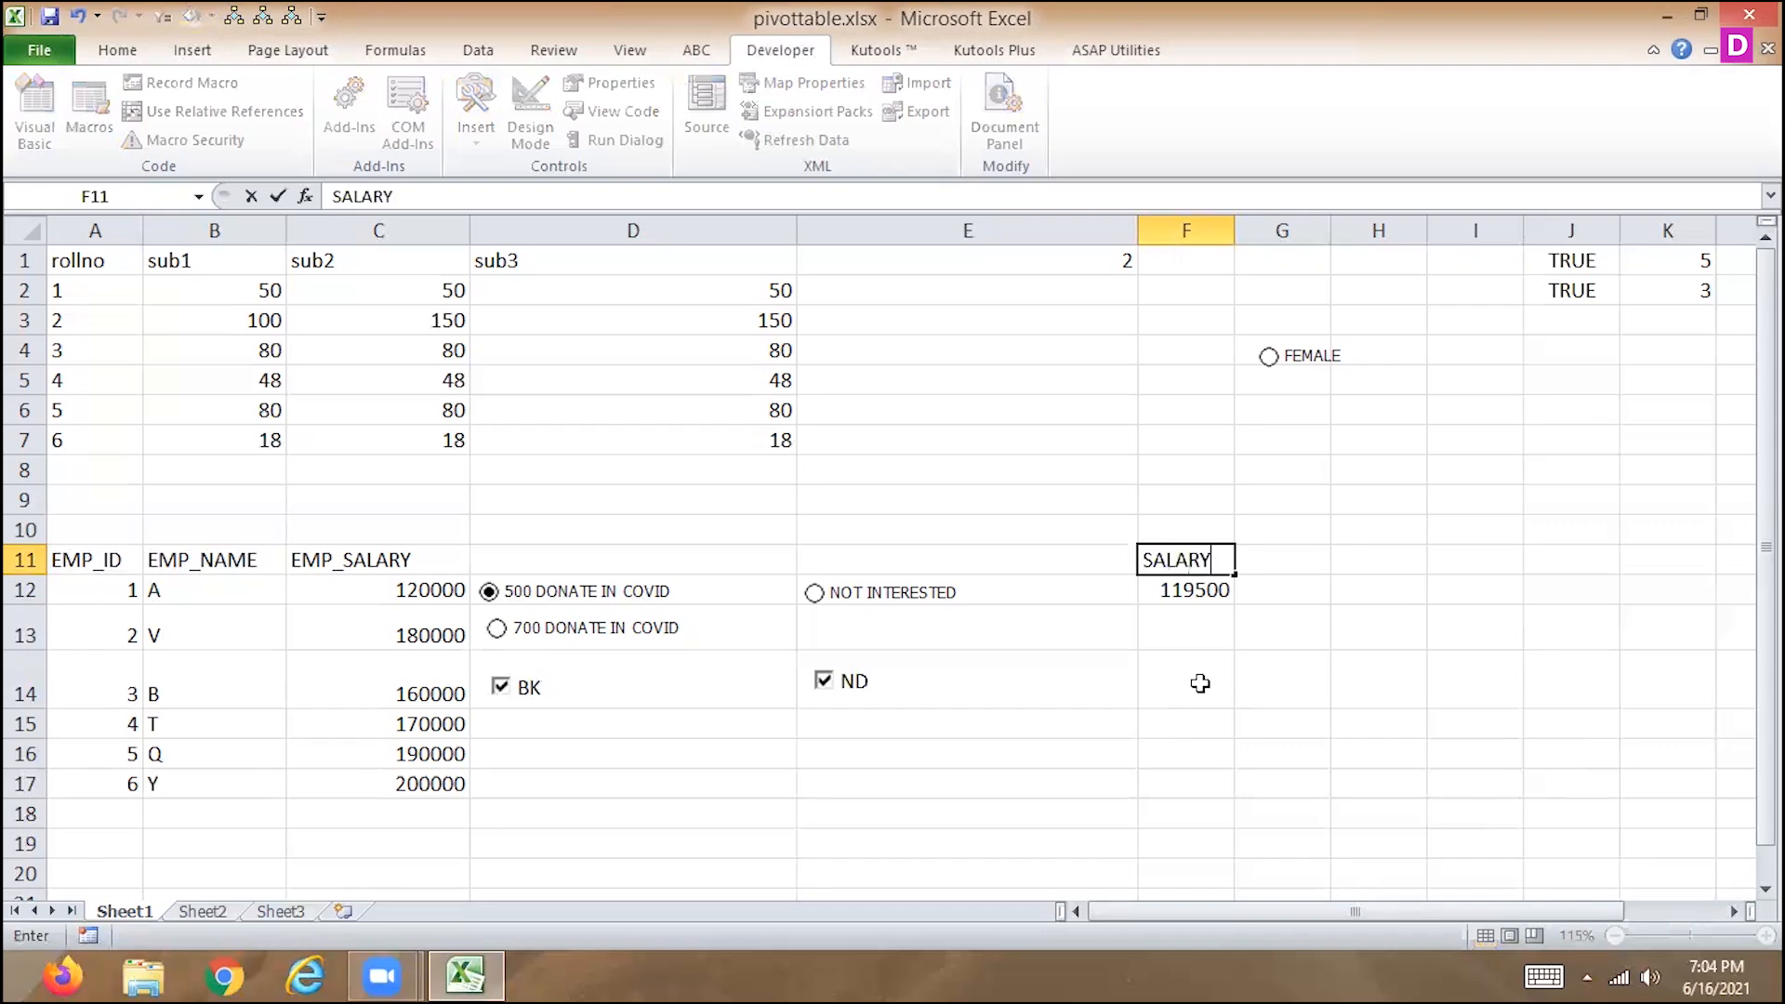
pyautogui.press('Tab')
pyautogui.write('LOCATION')
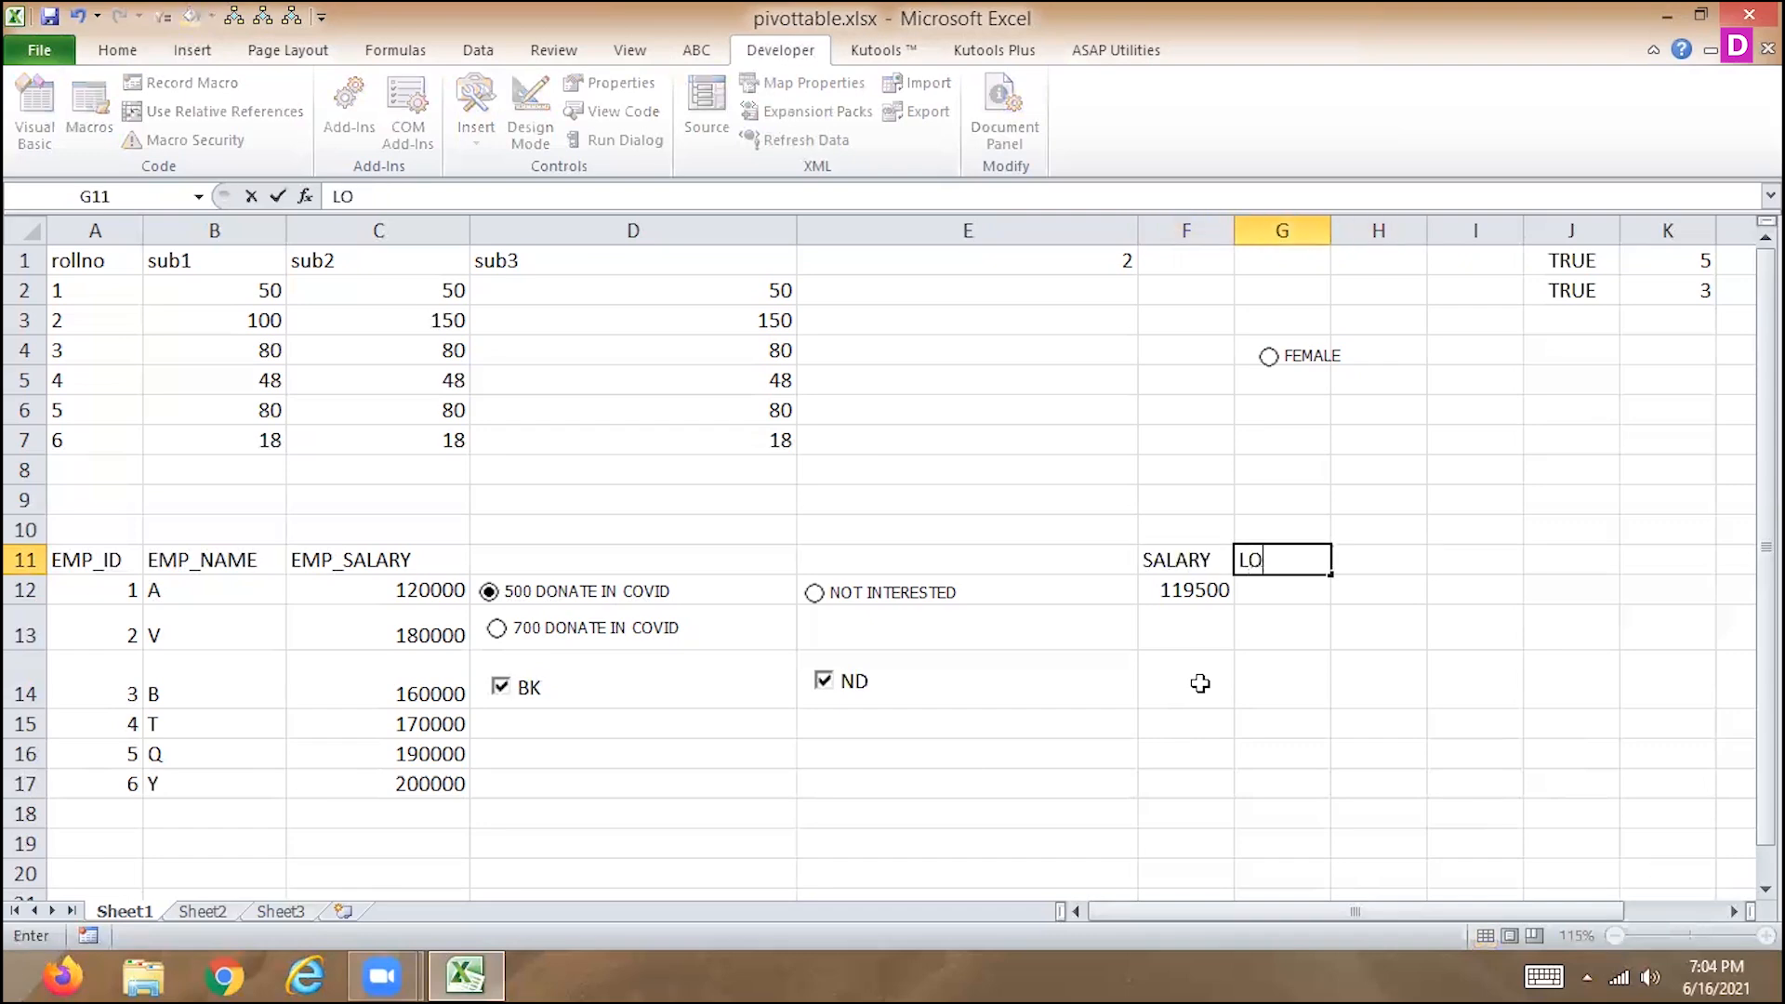
pyautogui.press('Return')
pyautogui.press('Return')
pyautogui.press('Return')
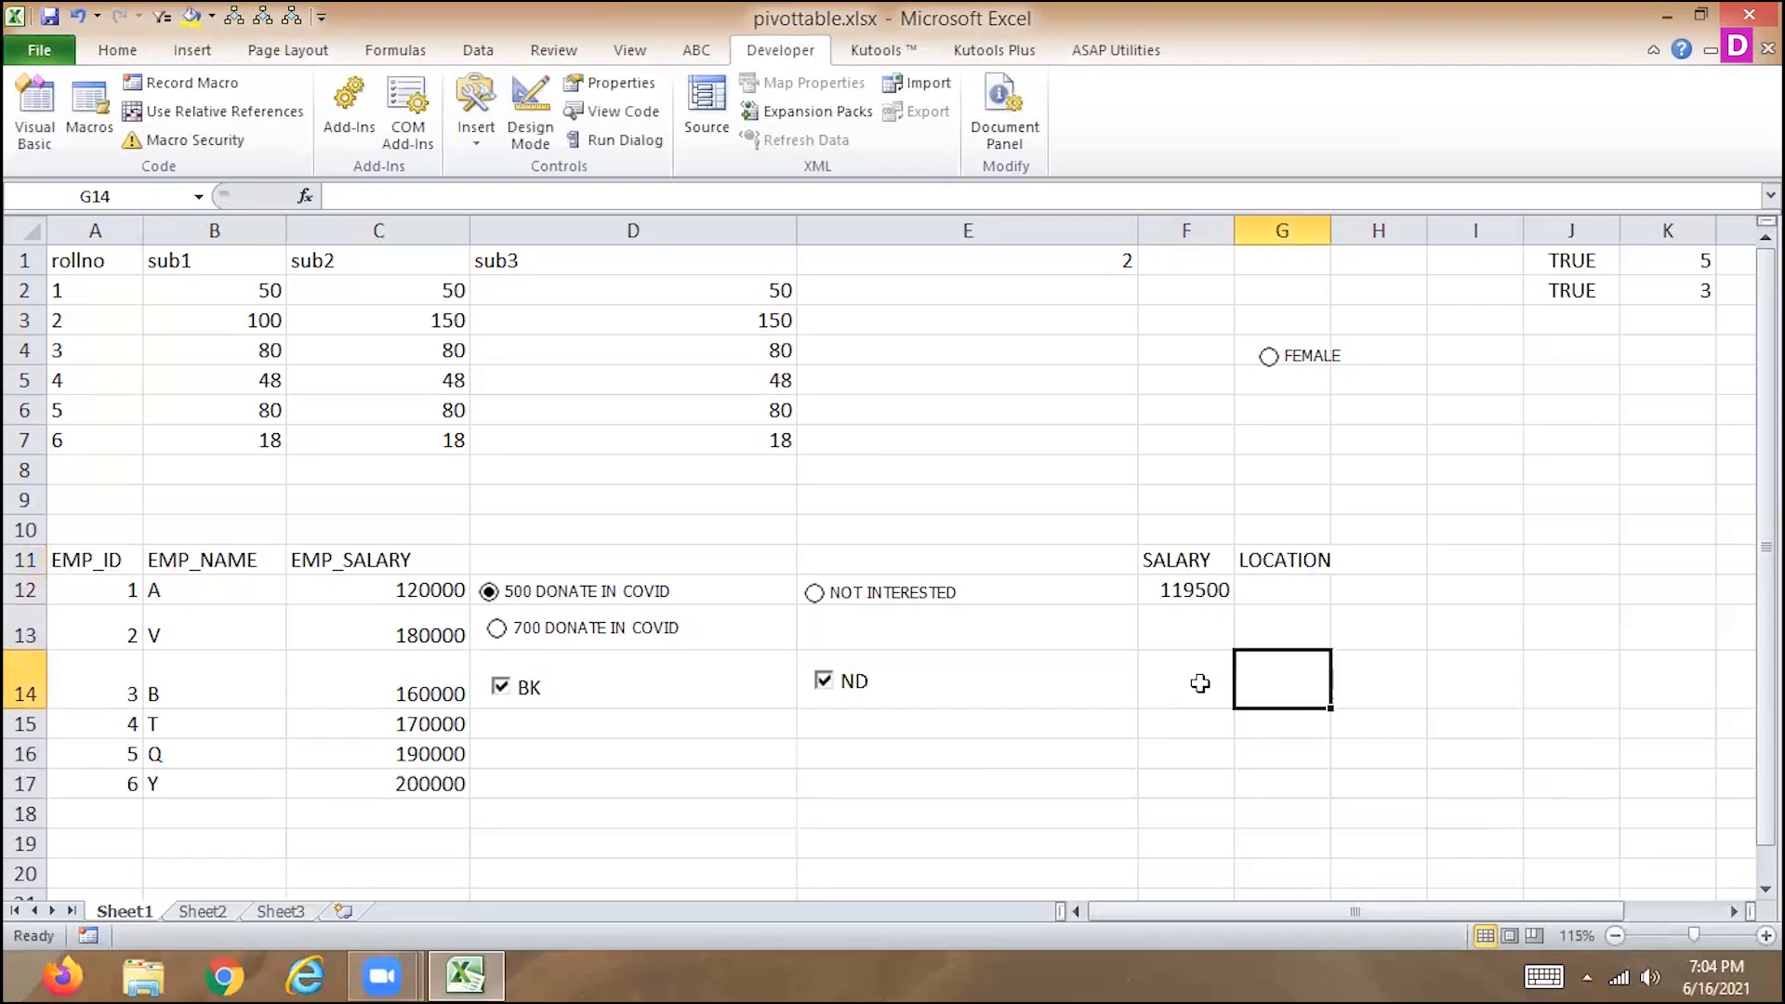
# Begin an IF formula in cell G14 with the logical test J1=TRUE.
pyautogui.write('=IF(')
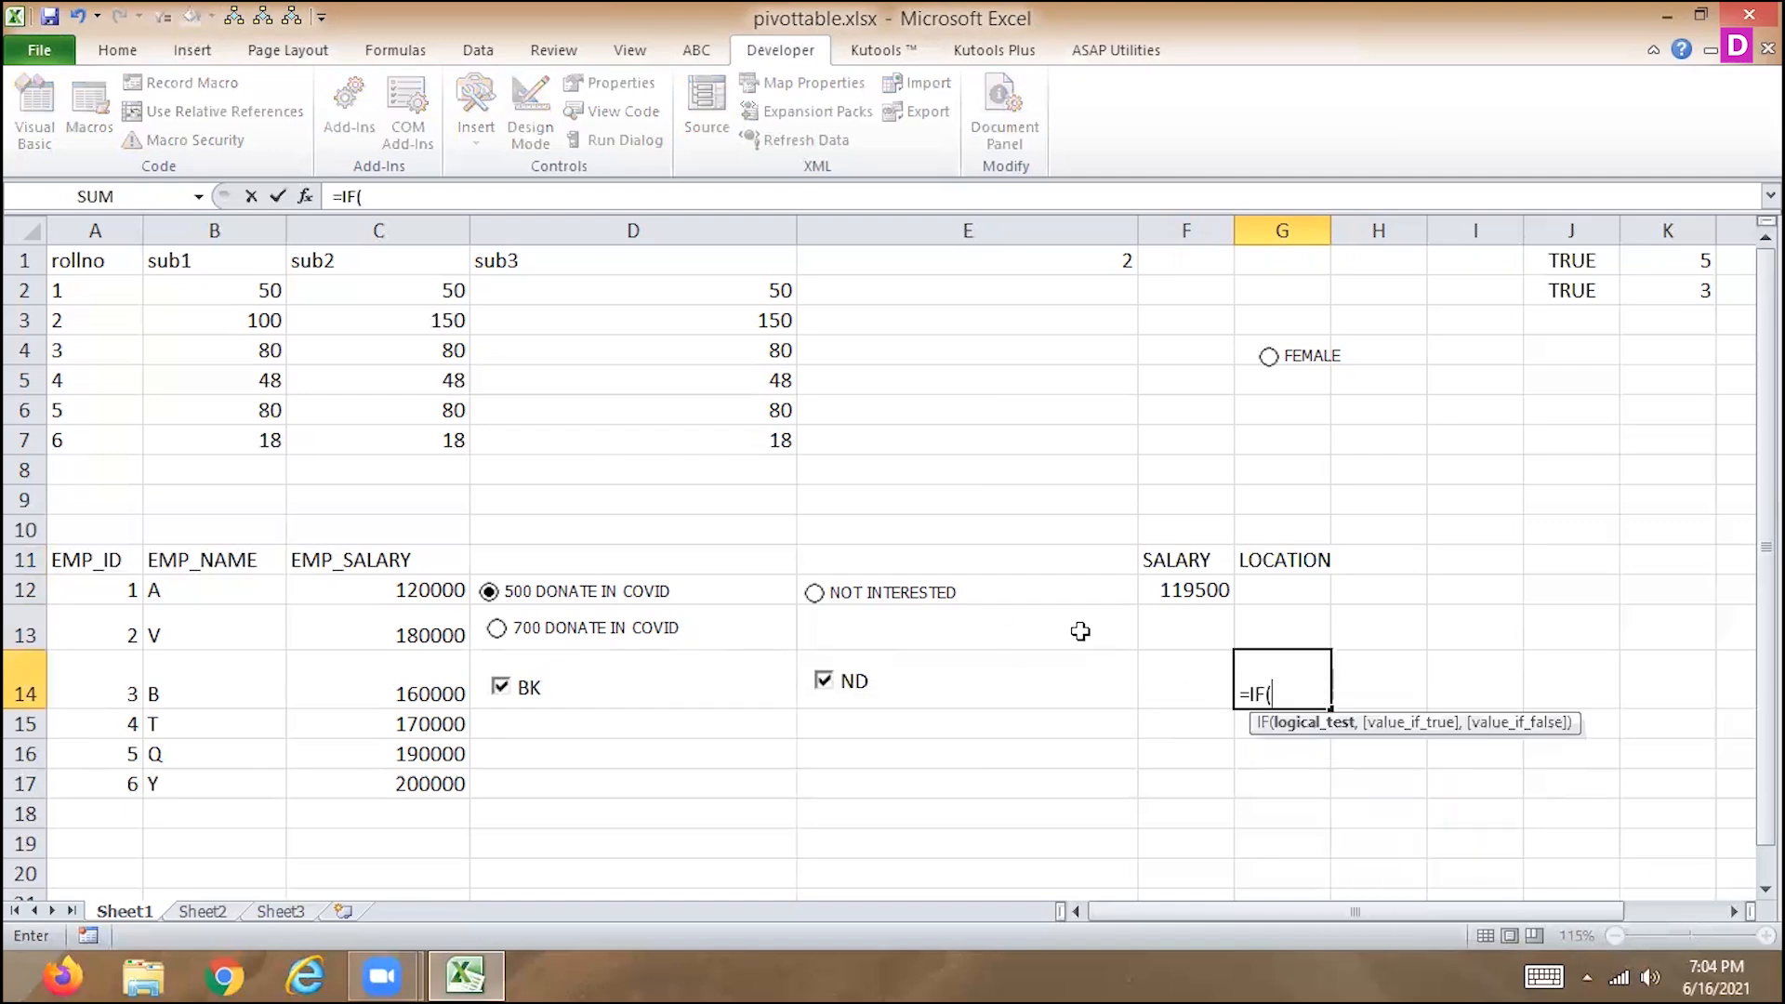
pyautogui.click(1571, 267)
pyautogui.write('=TR')
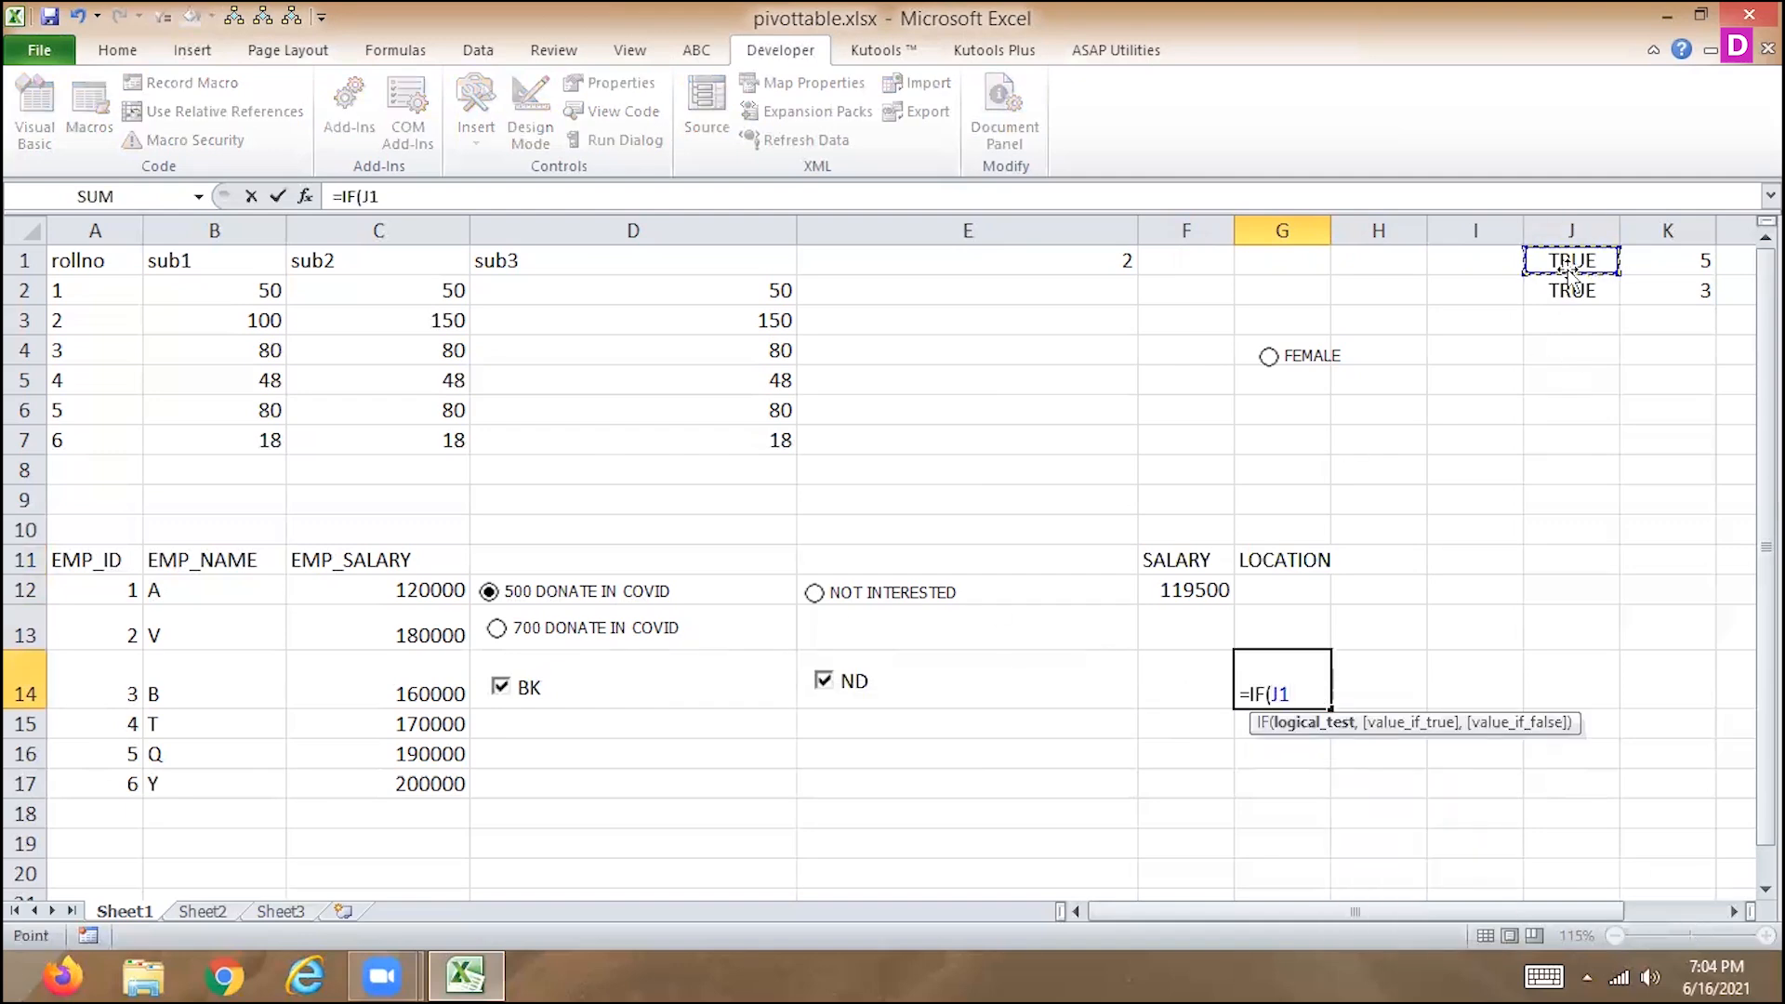
pyautogui.press('BackSpace')
pyautogui.press('BackSpace')
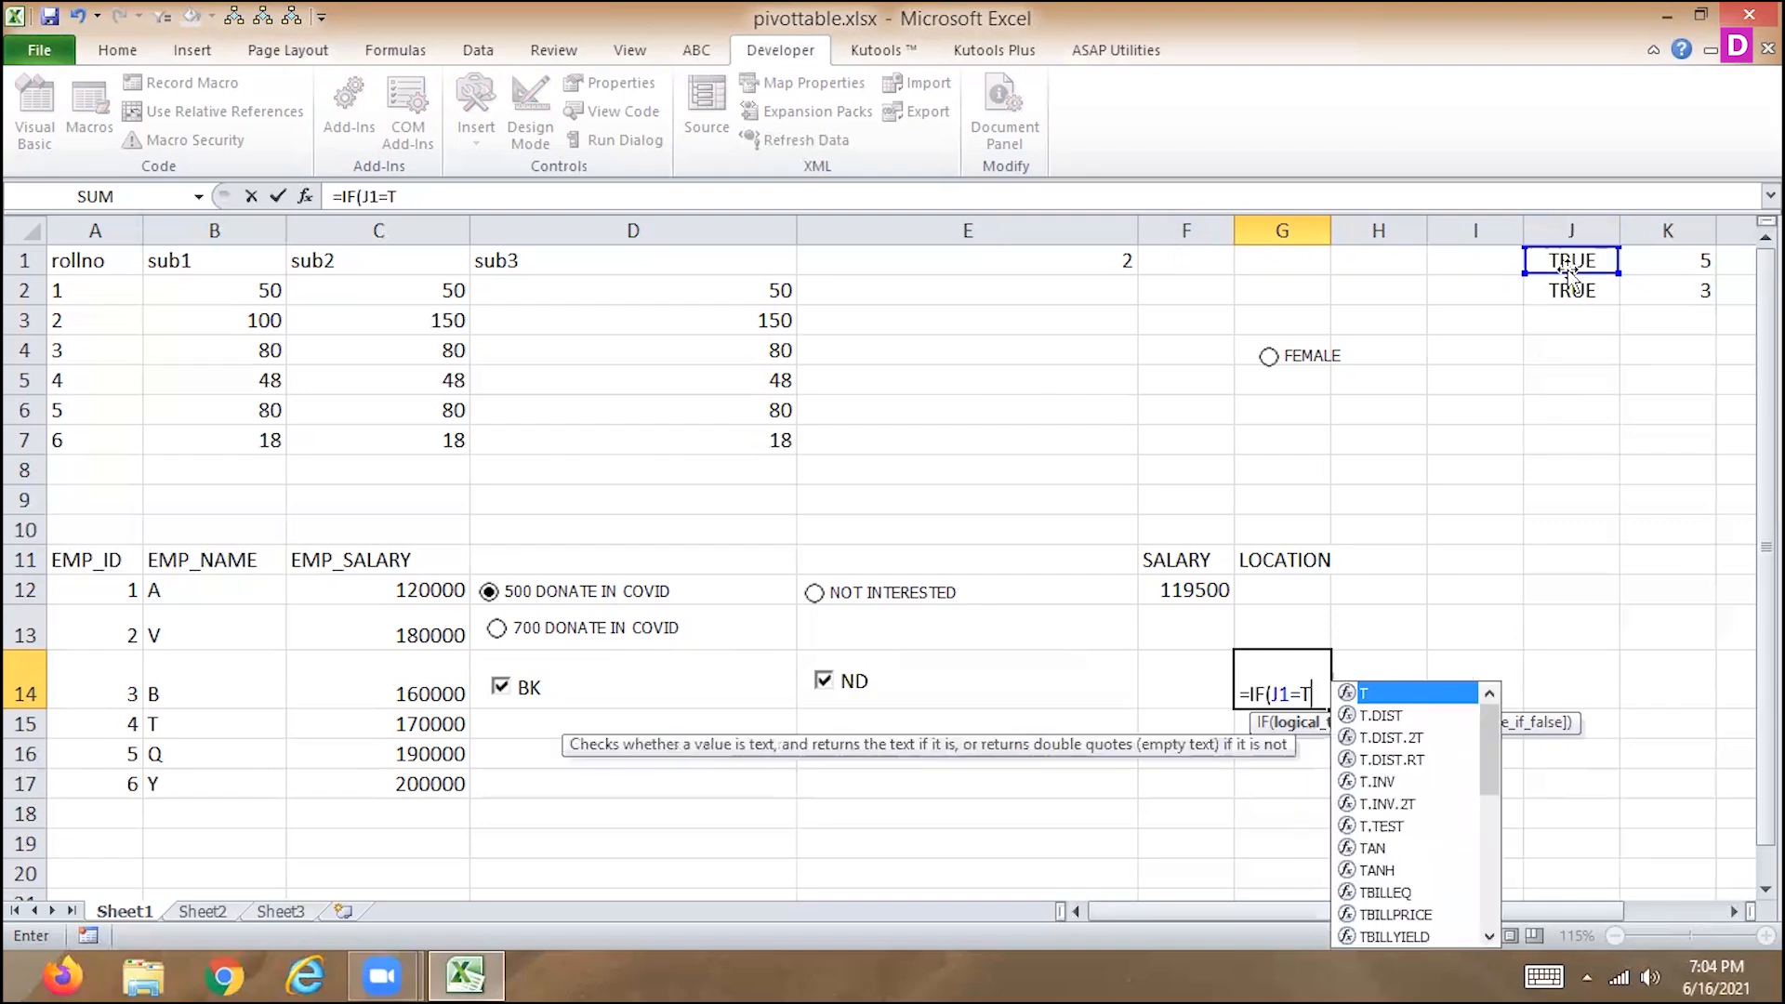
pyautogui.write('TR')
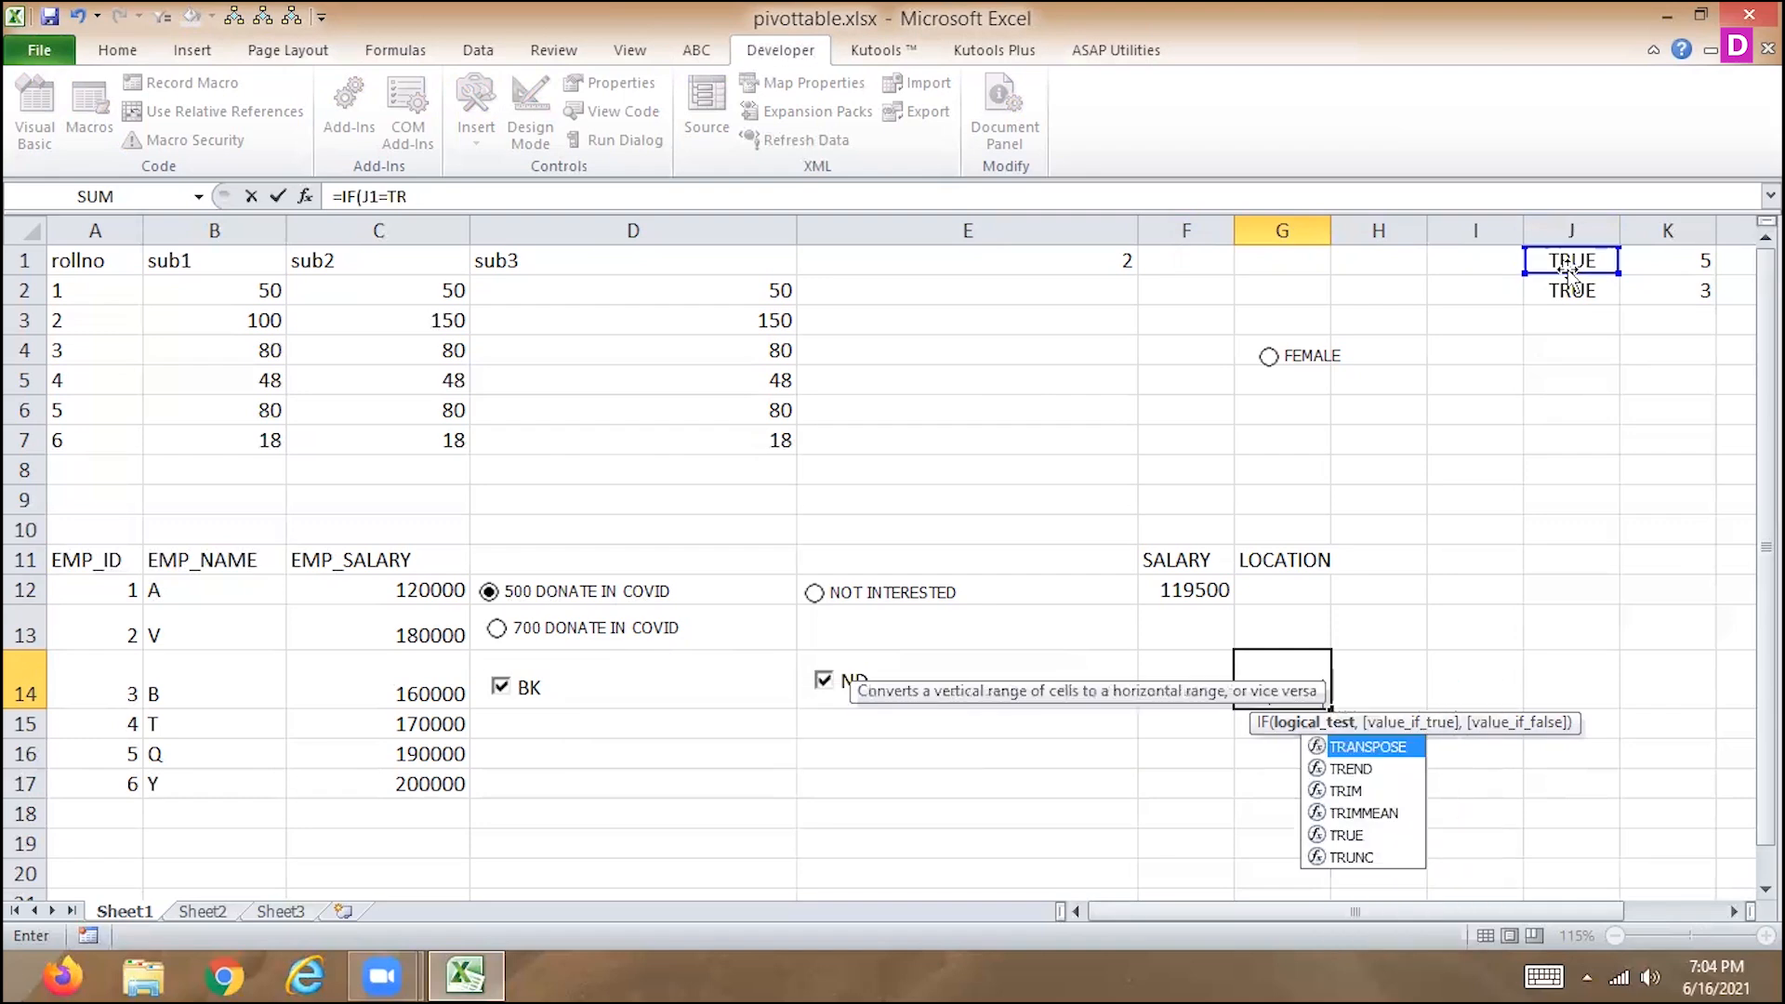
pyautogui.write('UE,')
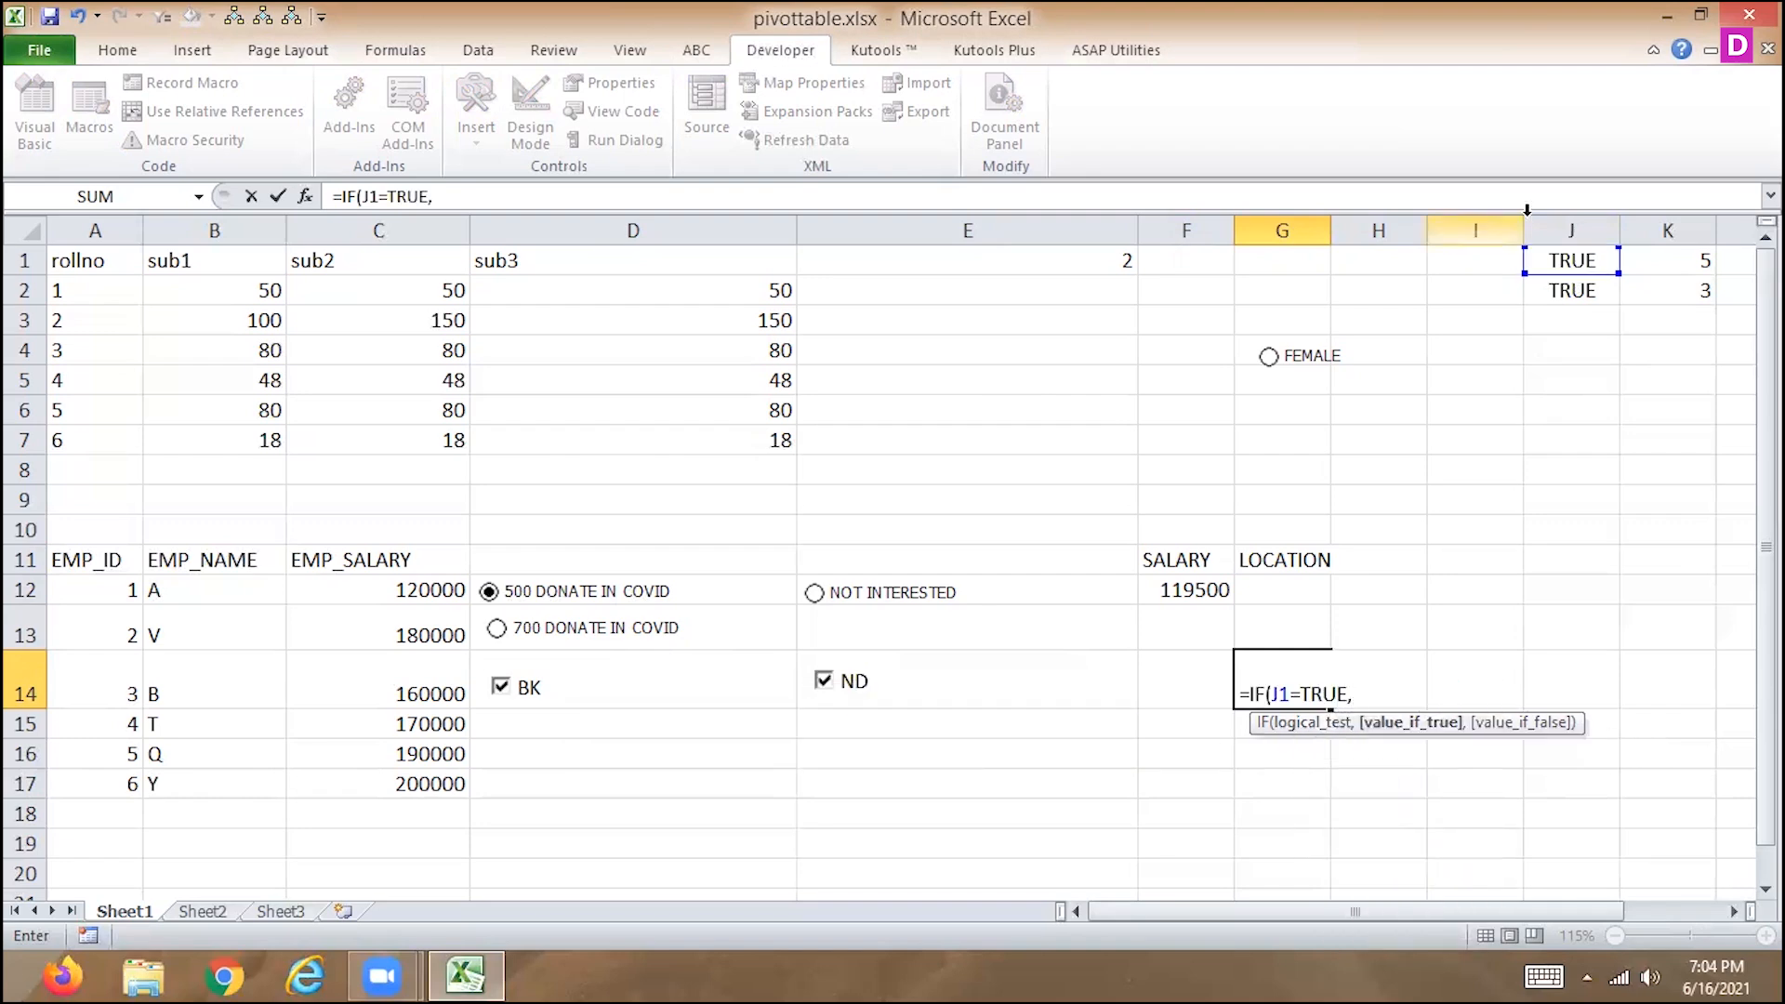
# Nest a second IF as the G14 formula's true value, with the logical test J2=TRUE.
pyautogui.click(1562, 290)
pyautogui.write('=')
pyautogui.press('BackSpace')
pyautogui.press('BackSpace')
pyautogui.press('BackSpace')
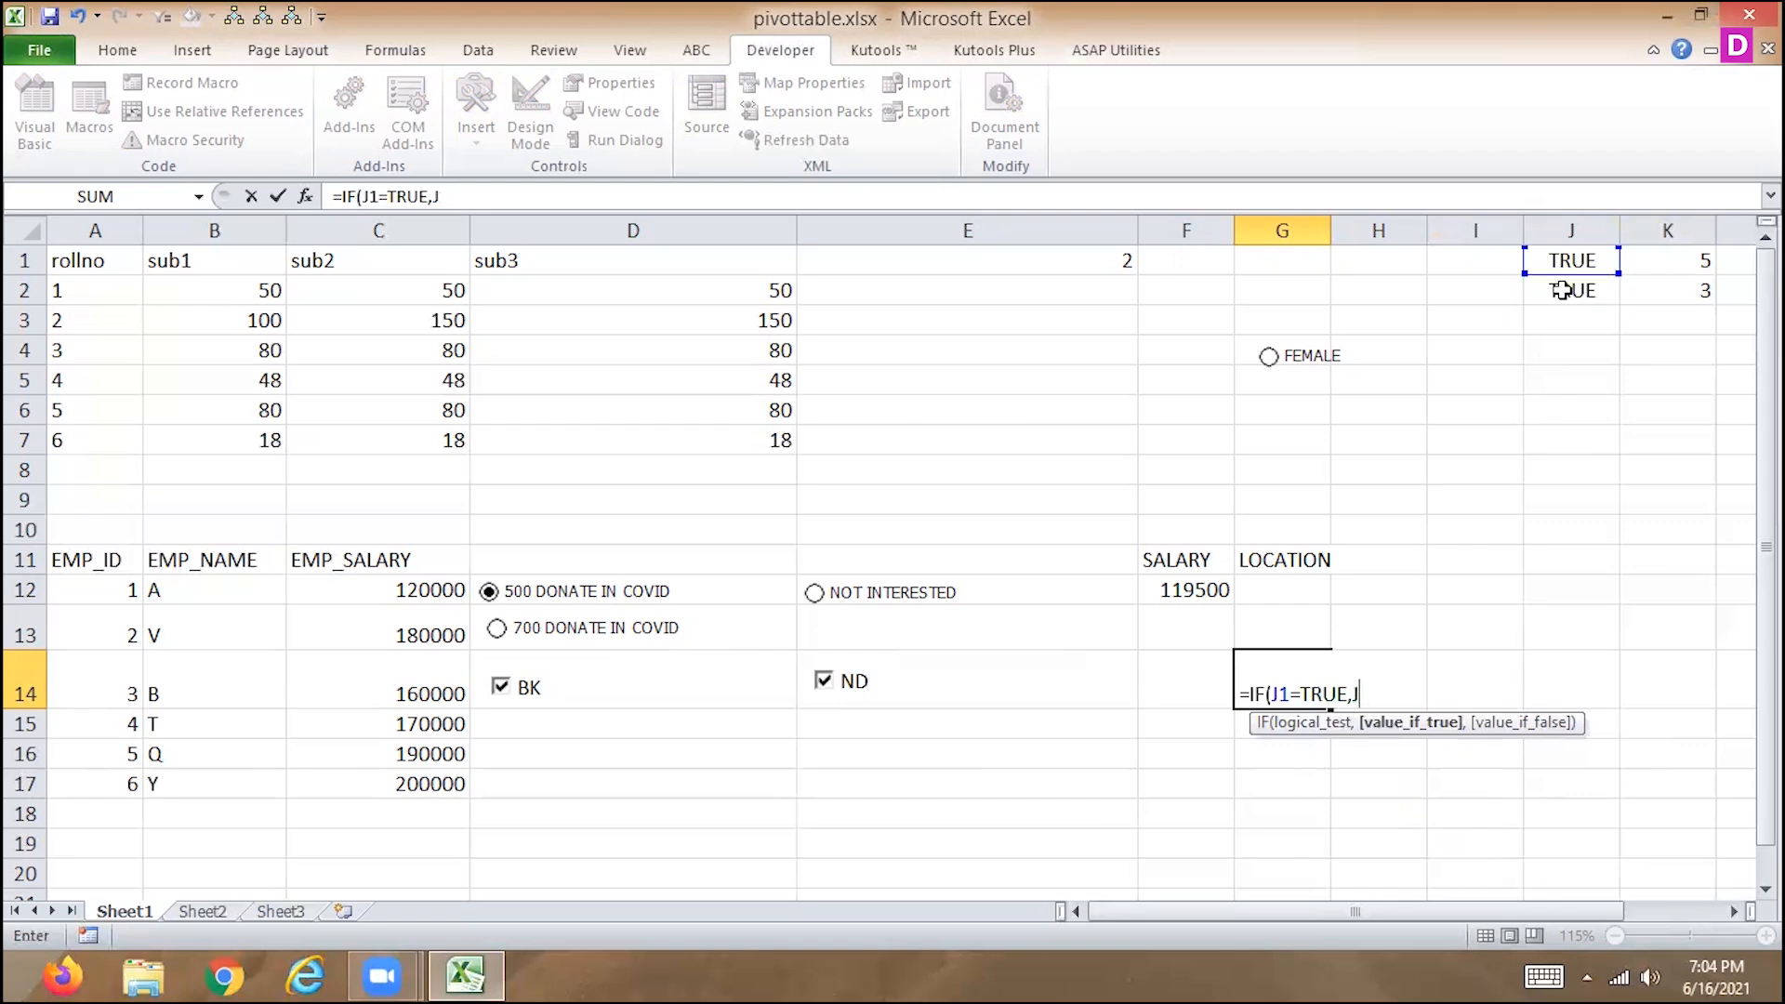
pyautogui.write('IF')
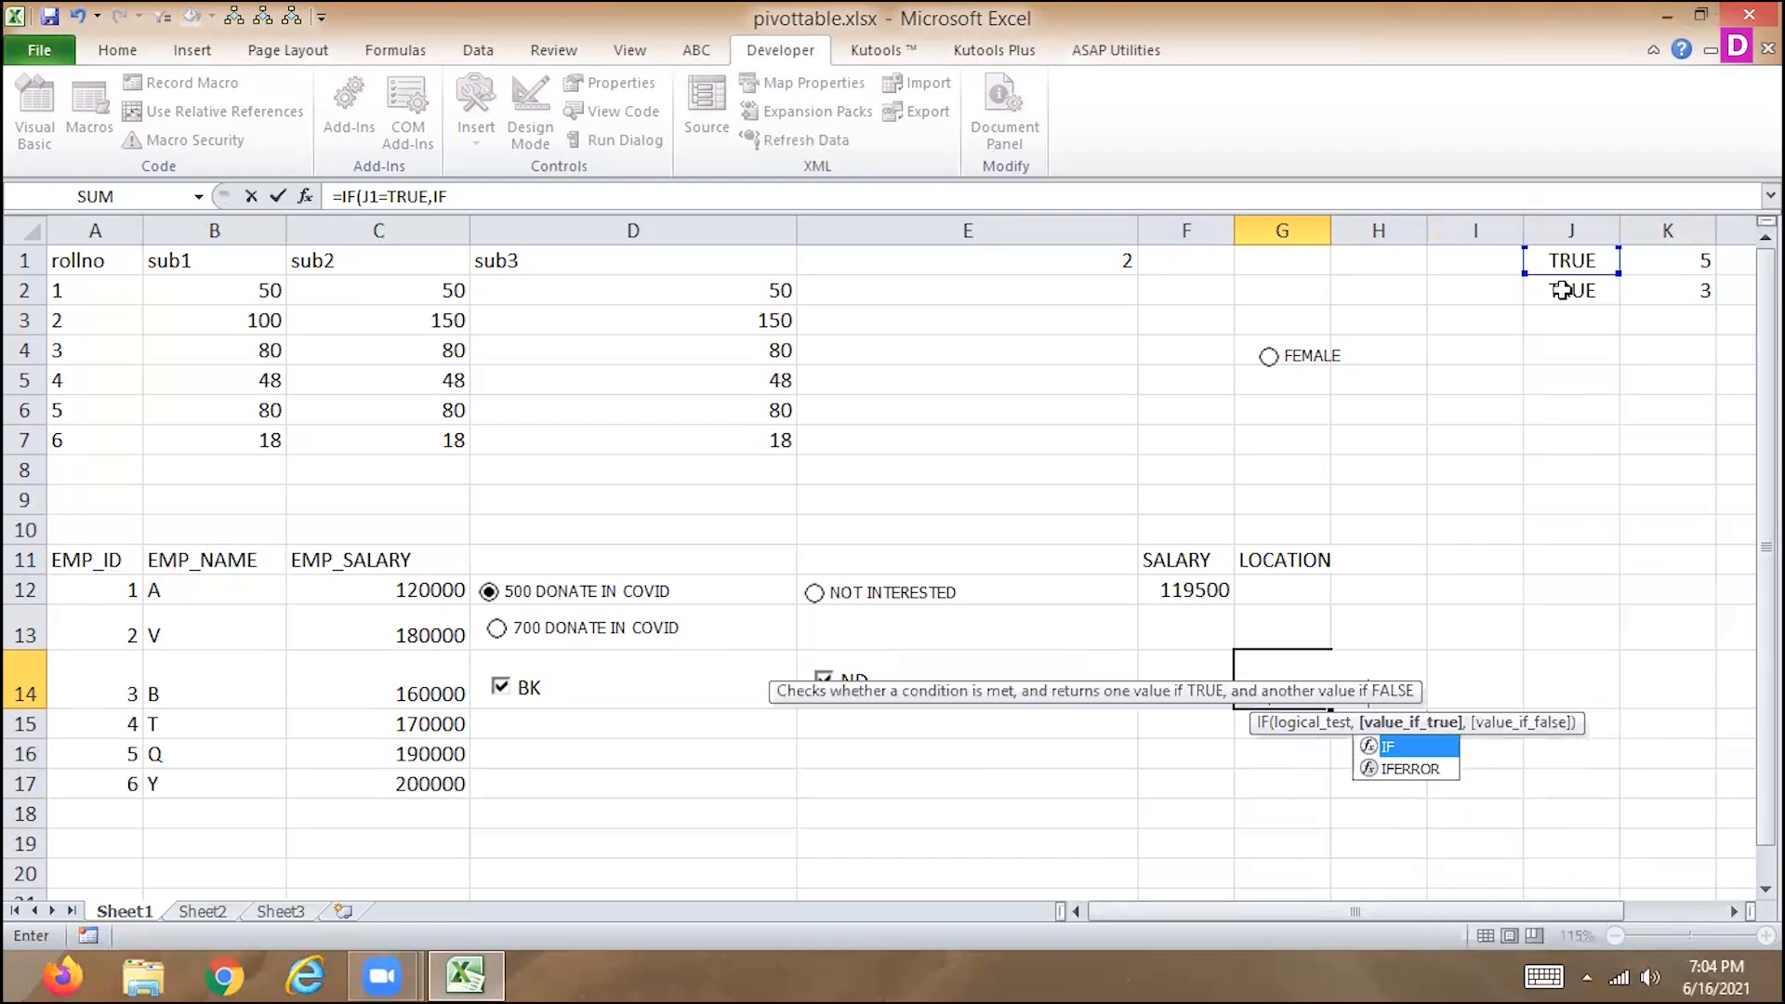
pyautogui.write('(')
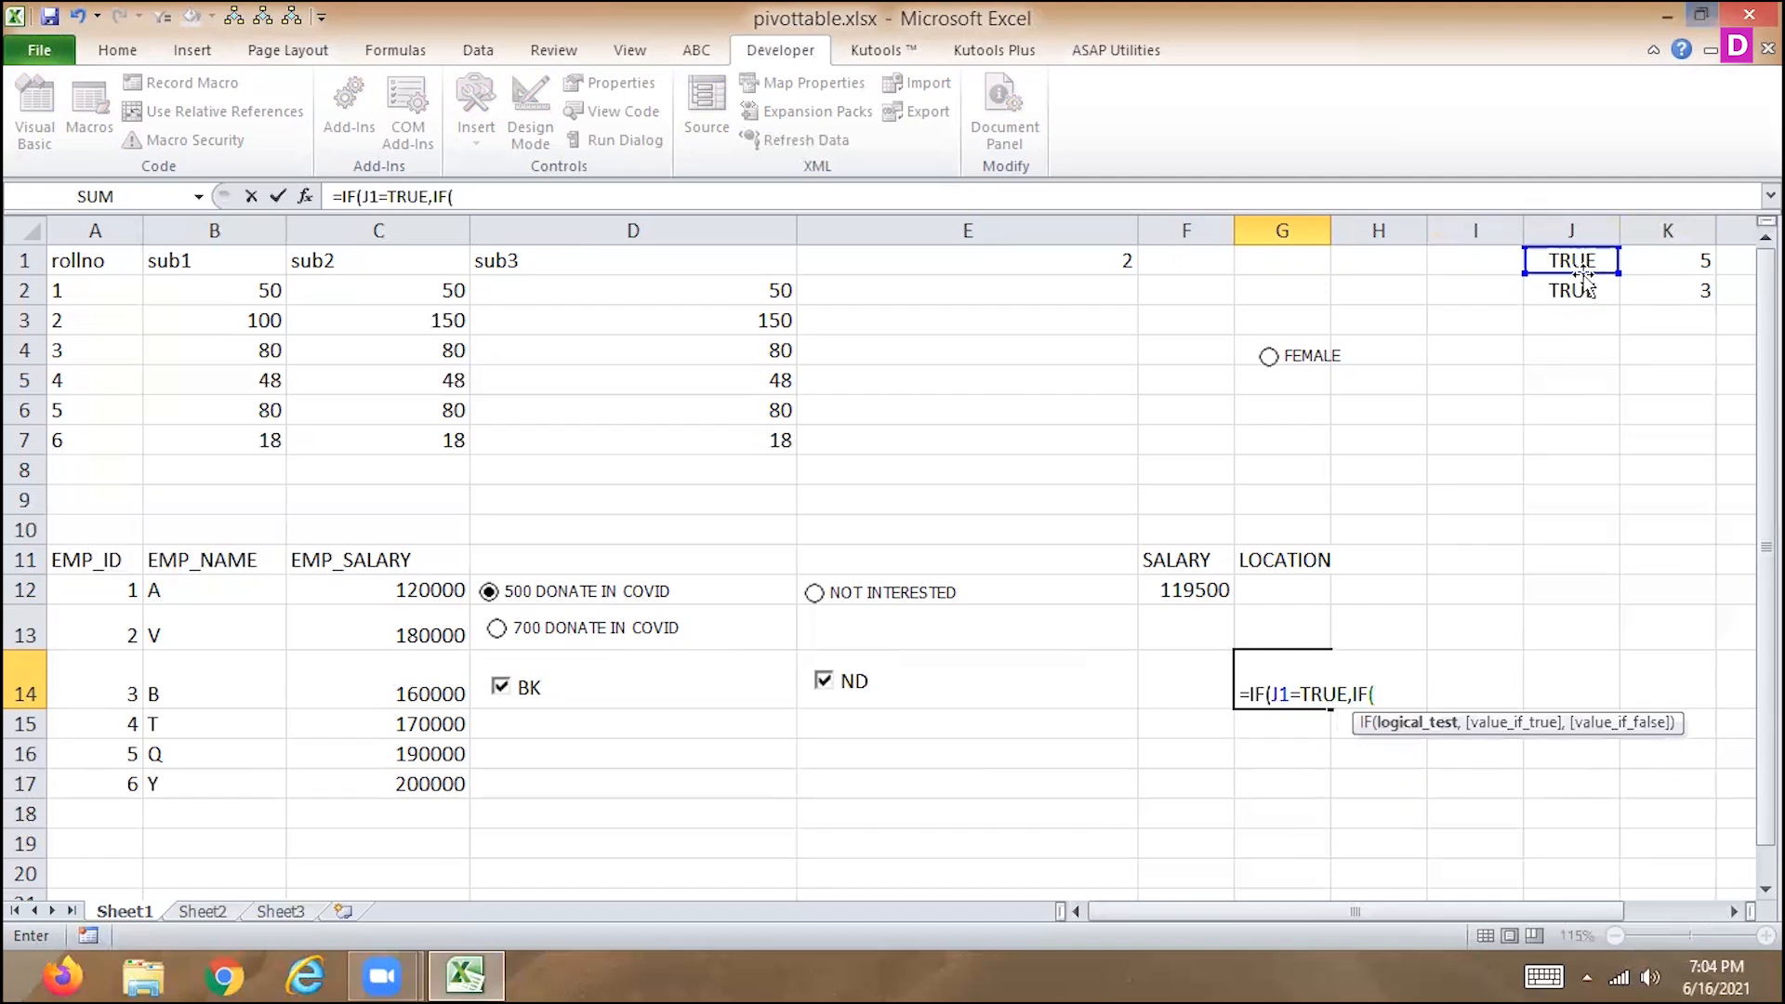
pyautogui.click(1571, 290)
pyautogui.write('=TRUE')
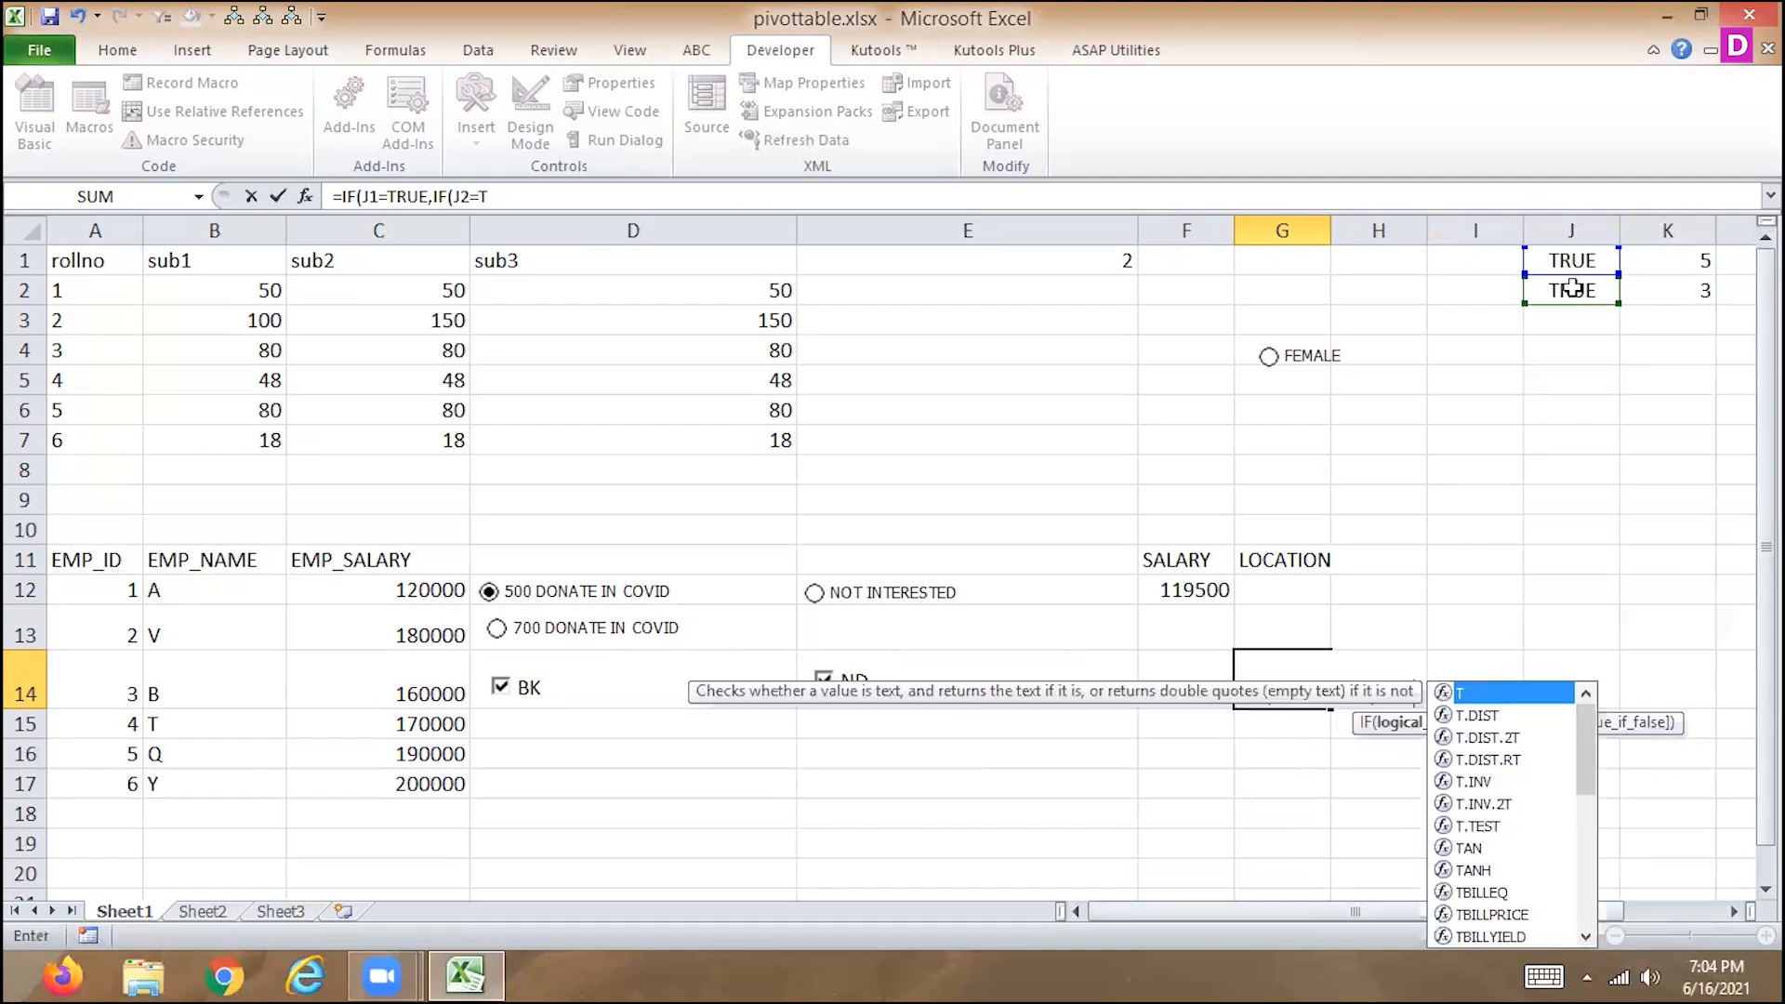
pyautogui.write(',')
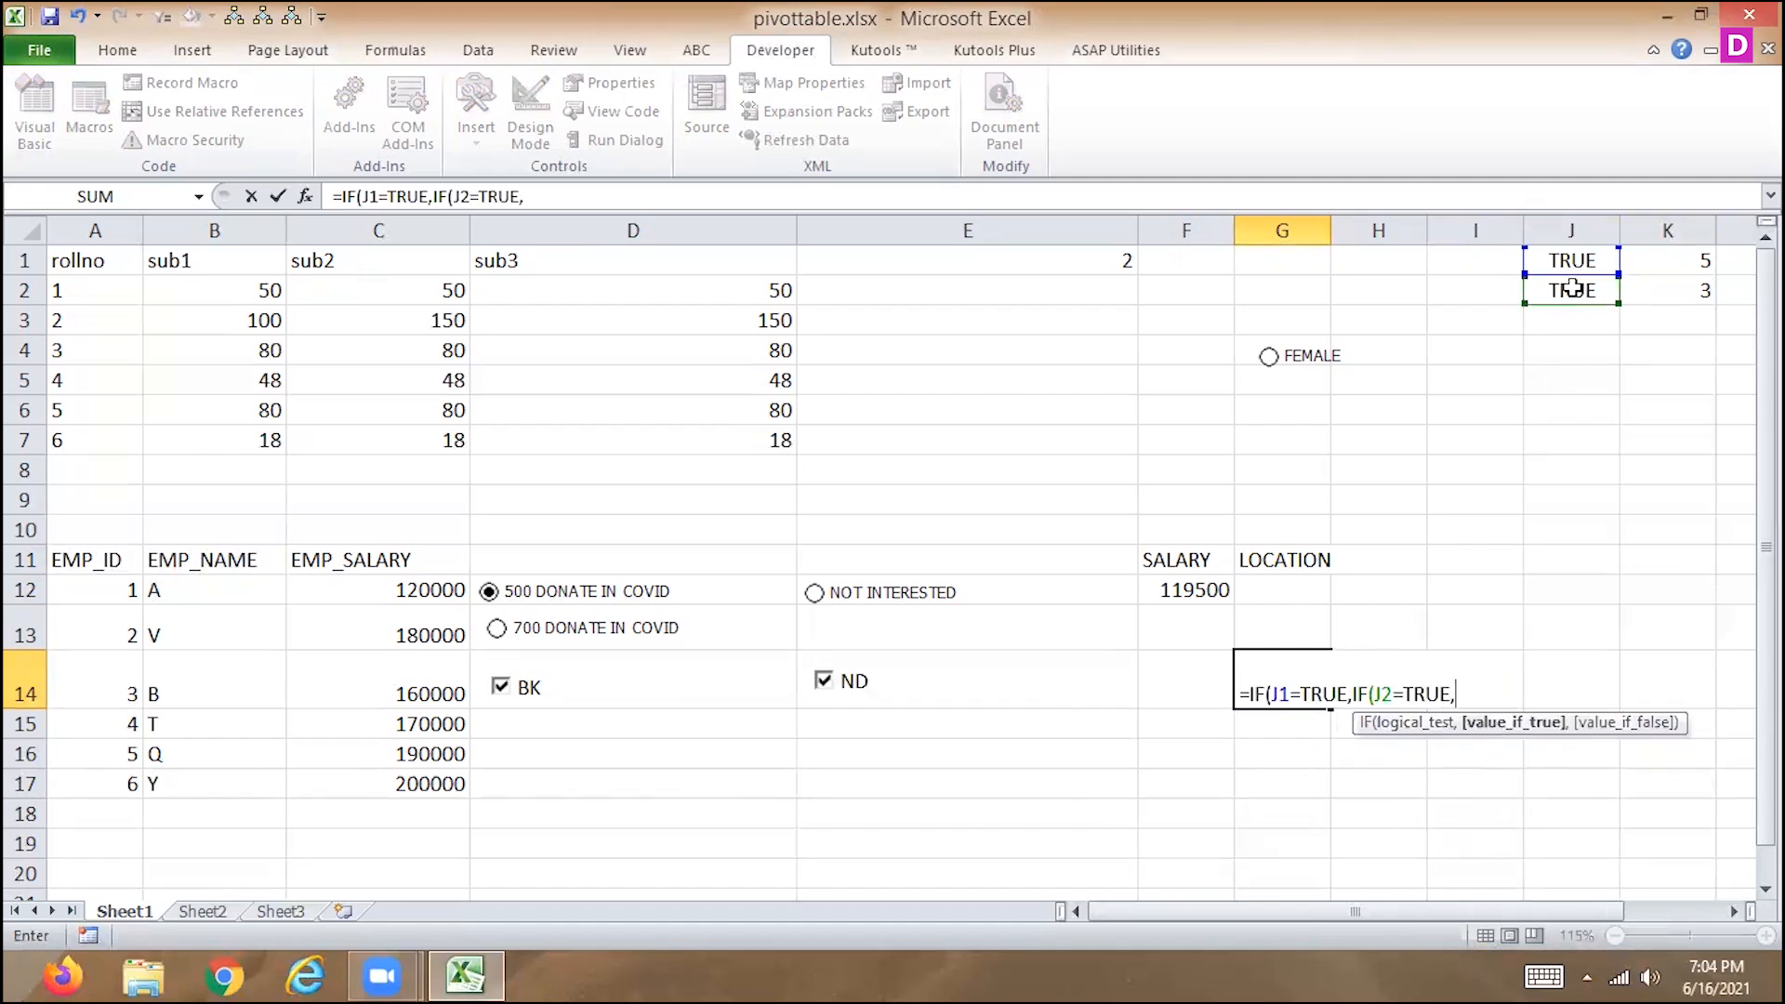
pyautogui.write('"COMFORTA')
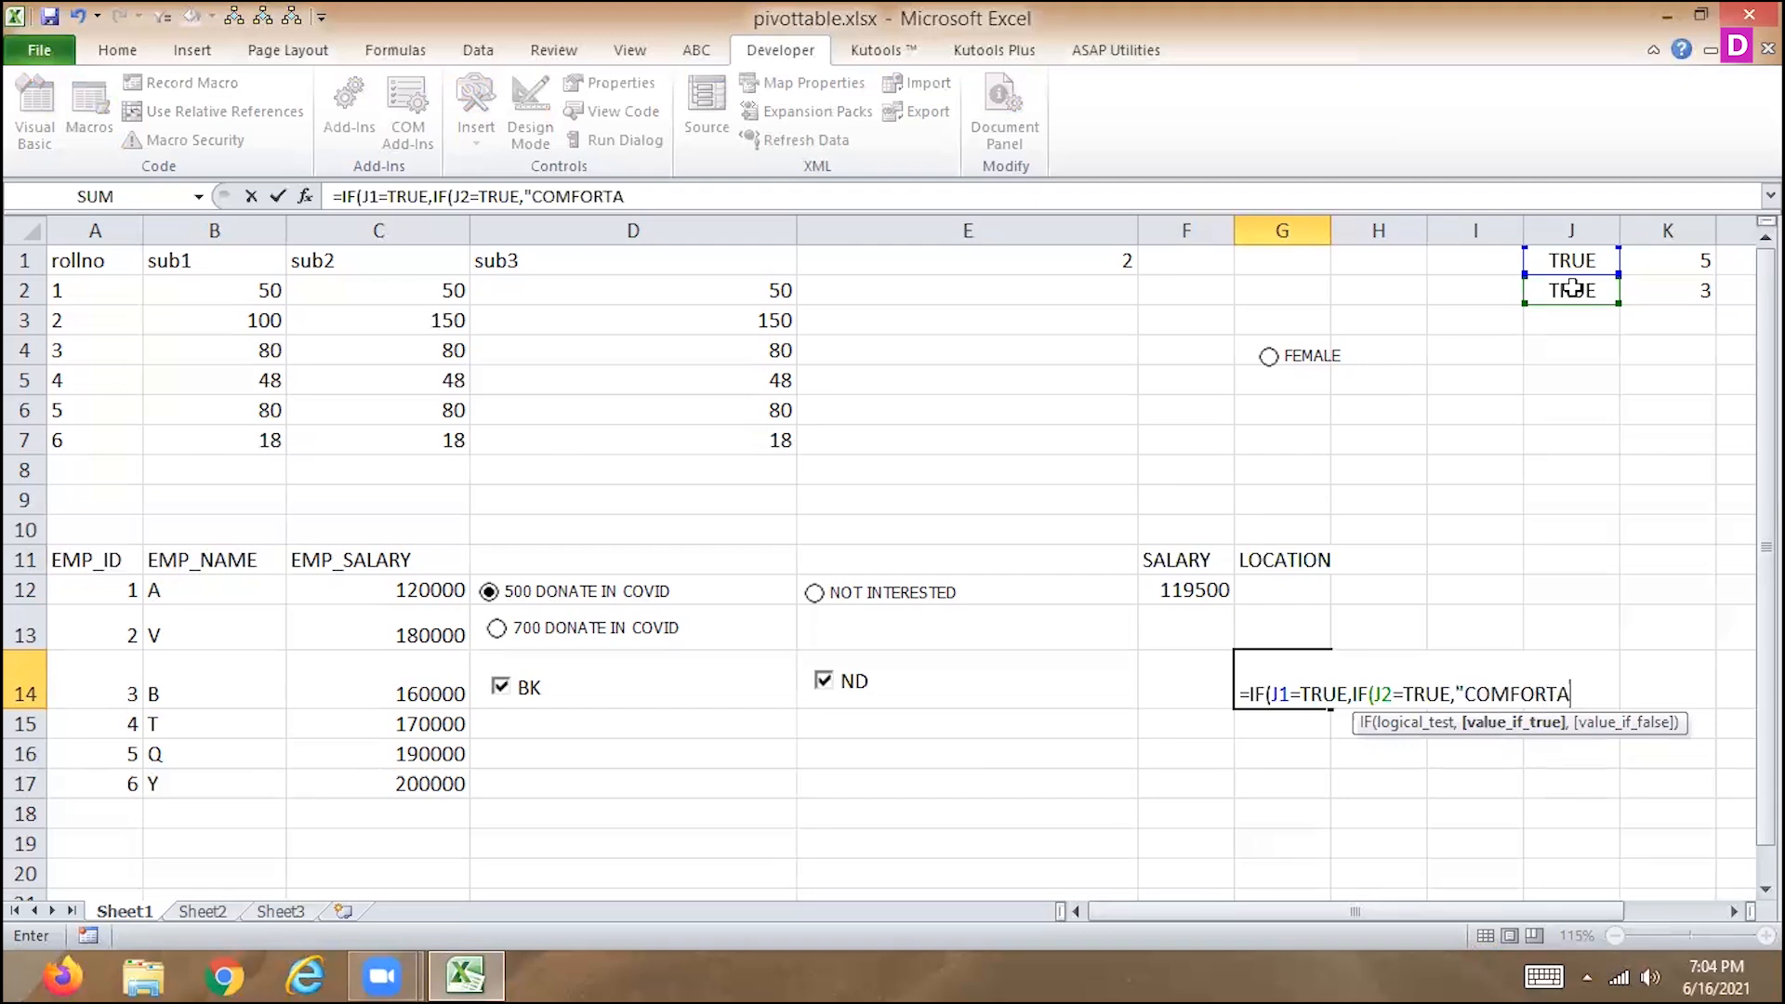
pyautogui.write('BLE BOTH LOCA')
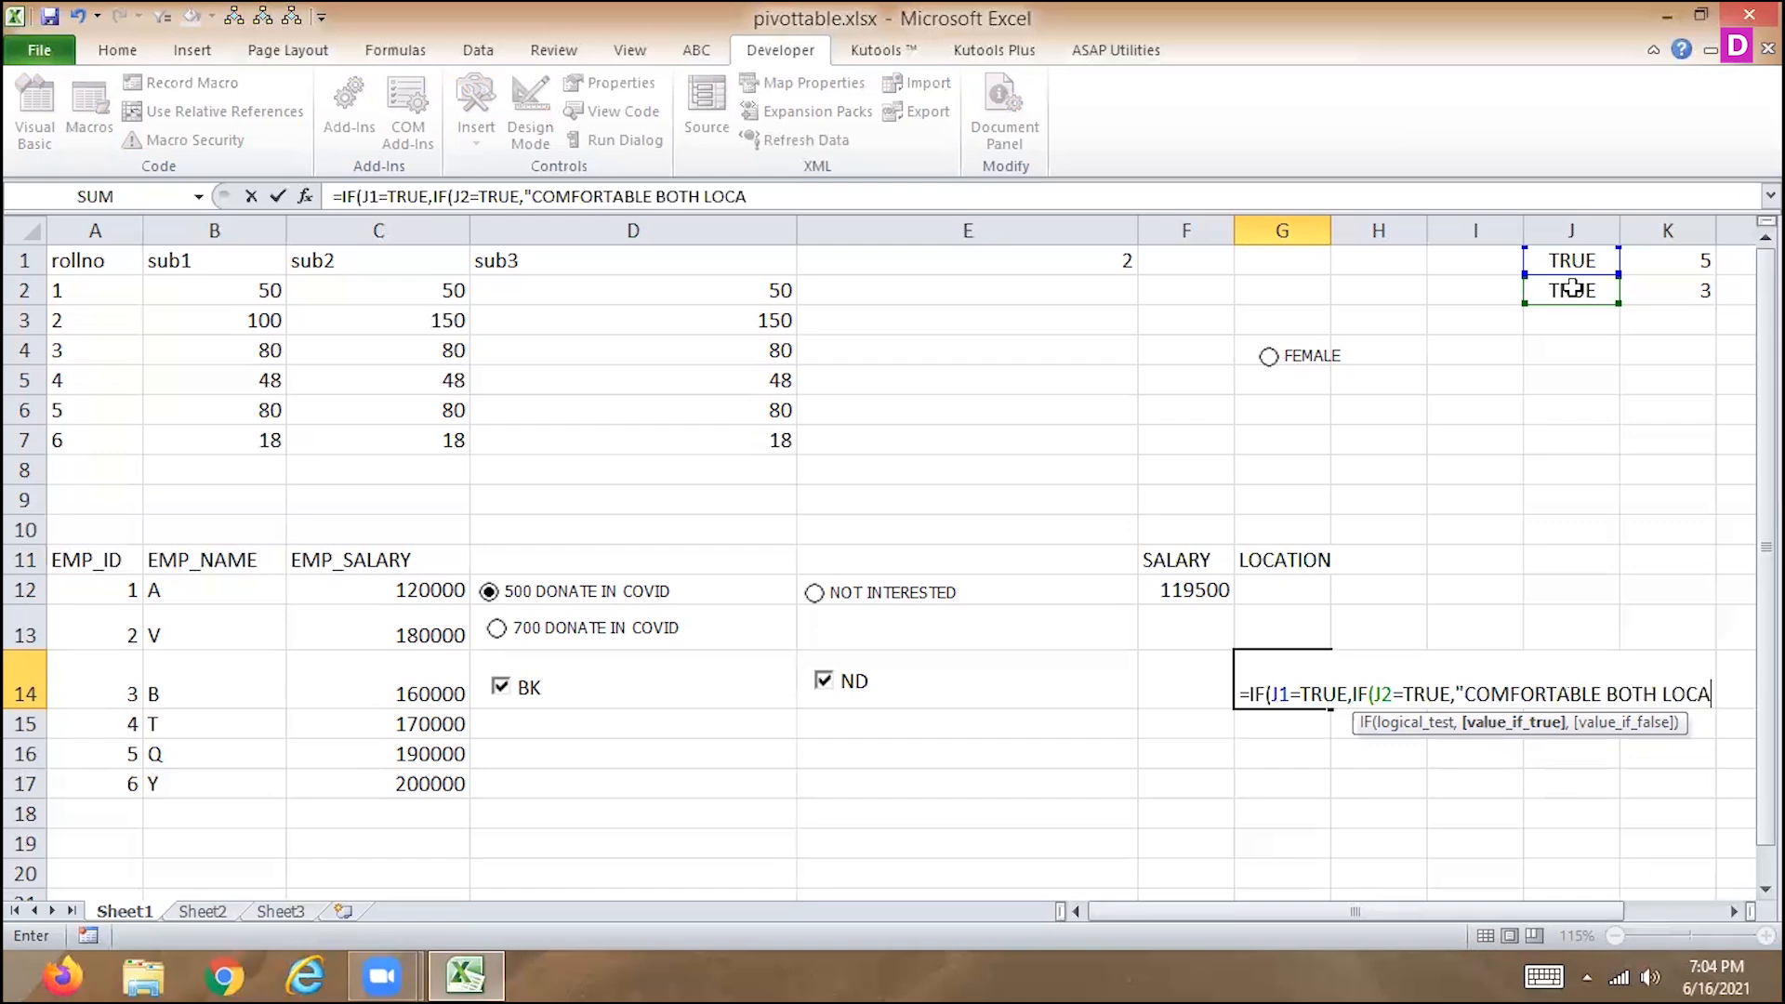
pyautogui.write('TION")')
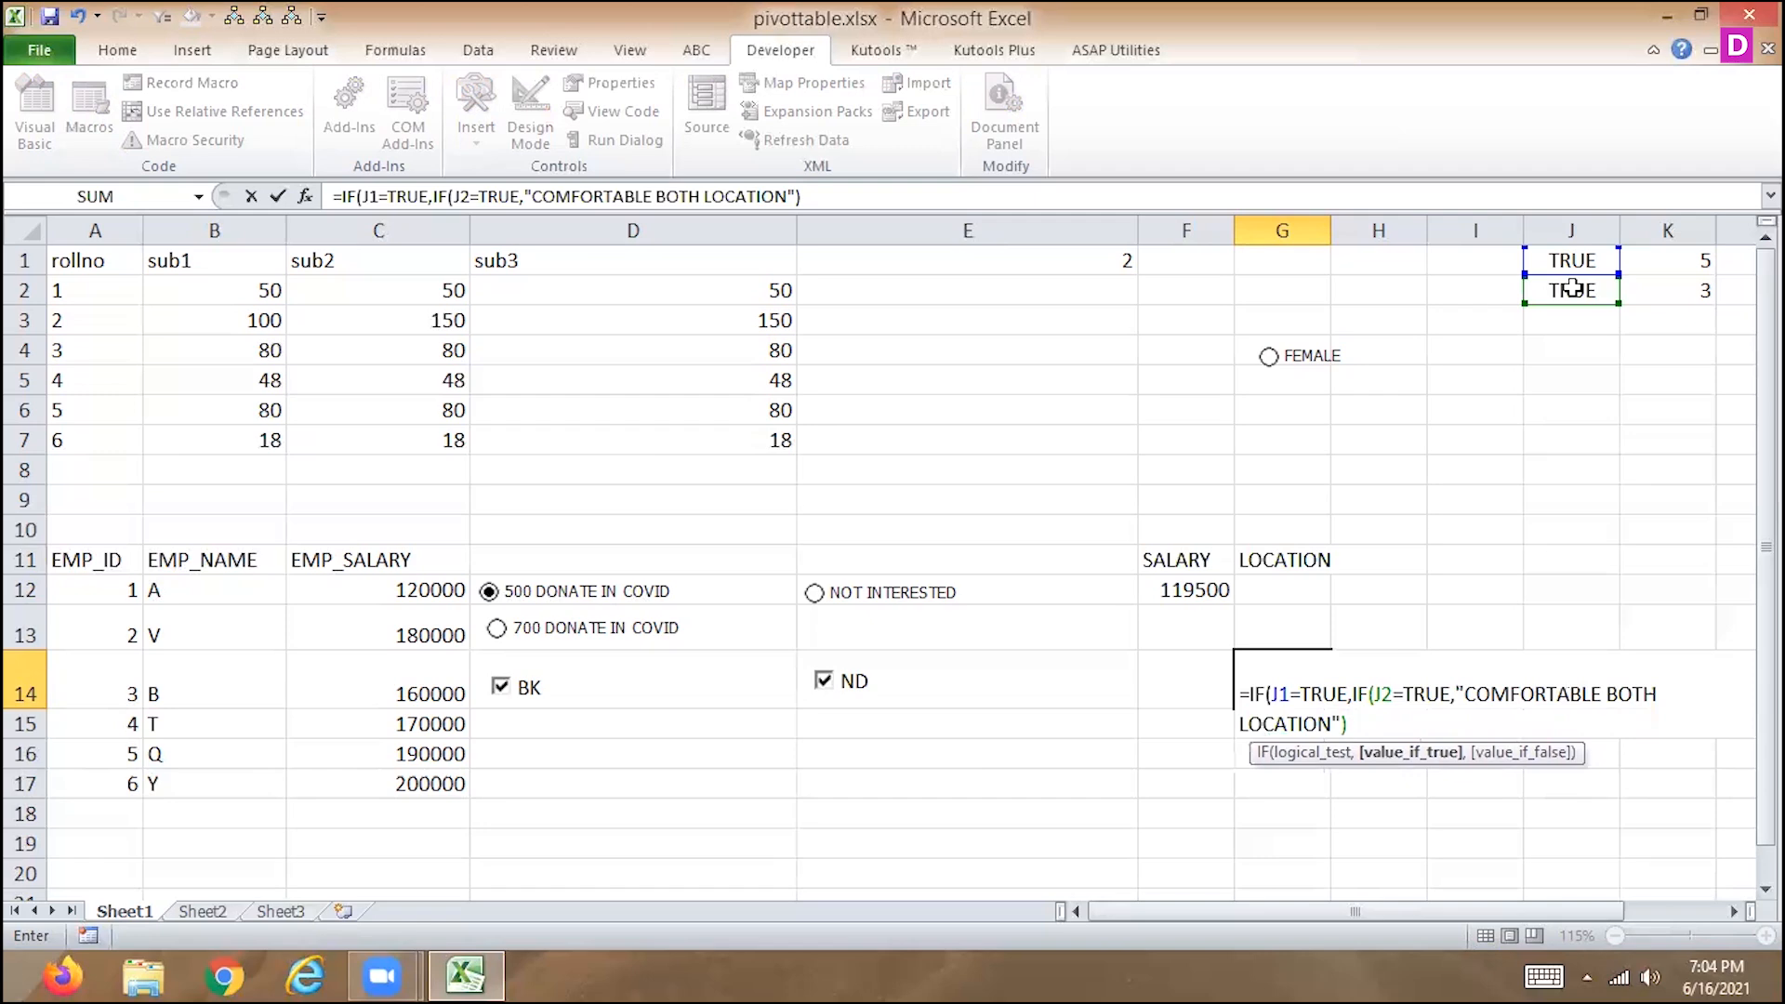
# Complete the G14 formula by returning "COMFORTABLE BOTH LOCATION" when both tests are true, and commit it.
pyautogui.press('Return')
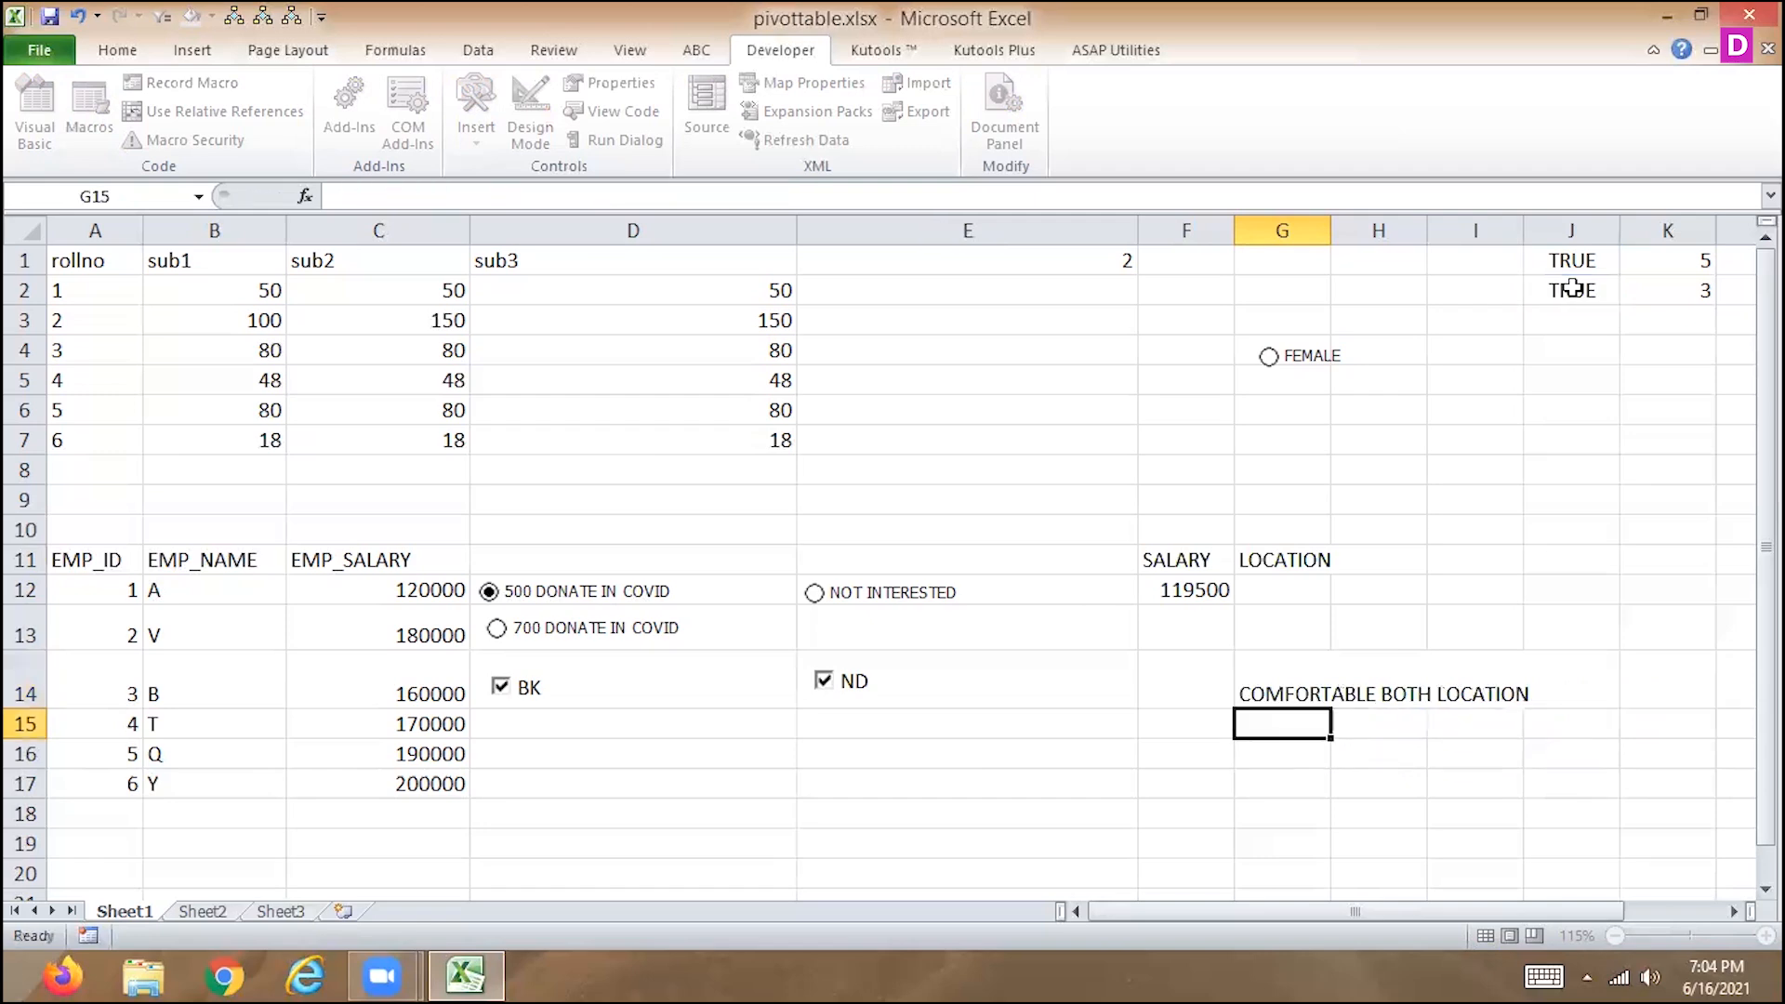
# Widen column G so the G14 location text fits inside its cell.
pyautogui.press('Up')
pyautogui.press('Left')
pyautogui.press('Left')
pyautogui.press('Left')
pyautogui.press('Right')
pyautogui.press('Right')
pyautogui.press('Right')
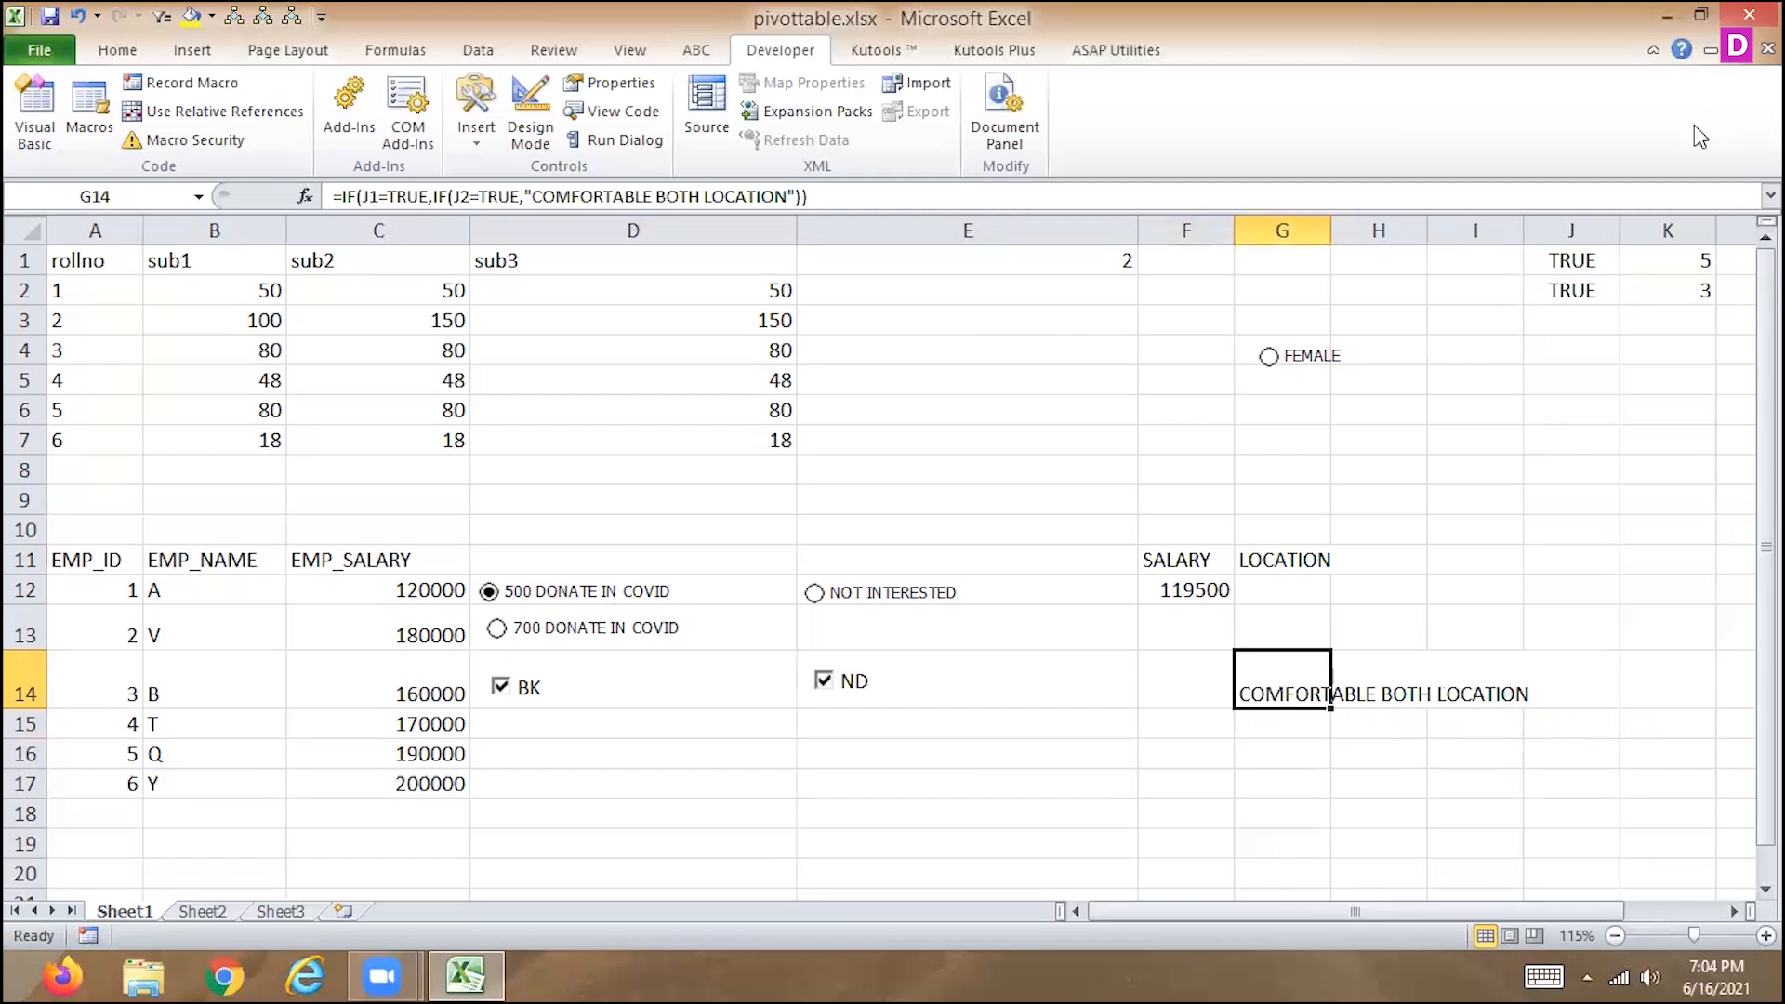
pyautogui.moveTo(1330, 229); pyautogui.dragTo(1637, 373)
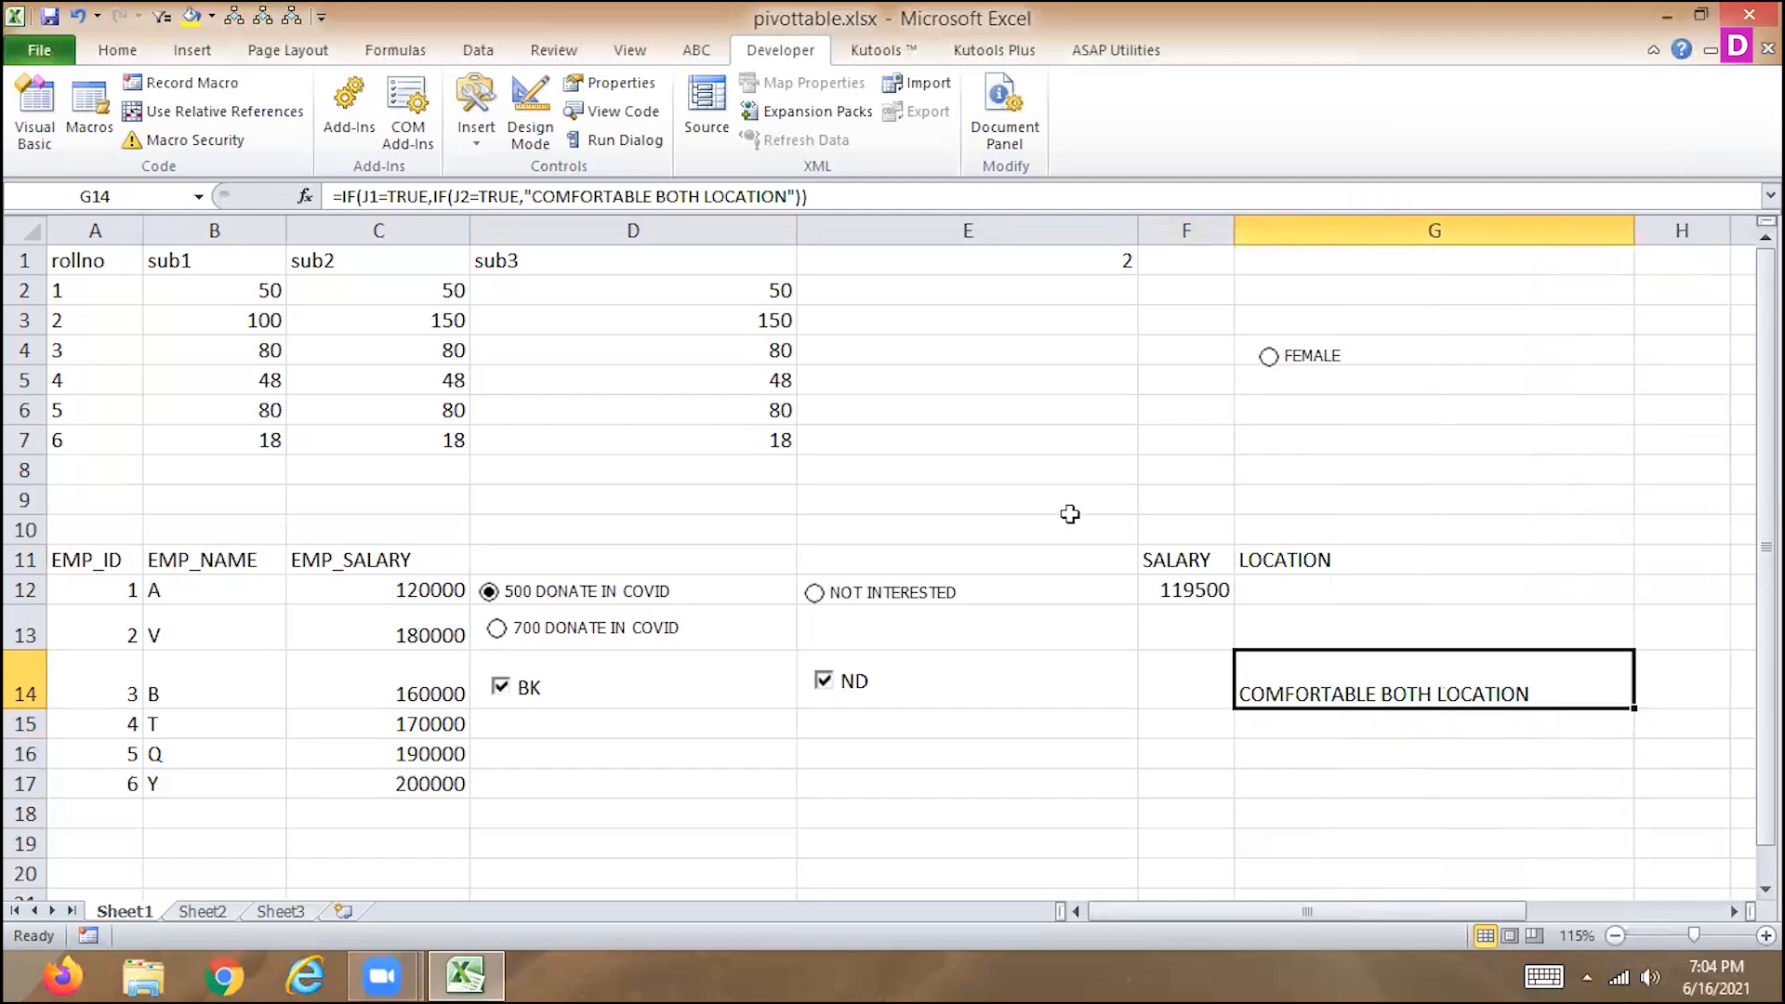
# Uncheck the BK check box and select G14 to check how its formula responds.
pyautogui.click(500, 689)
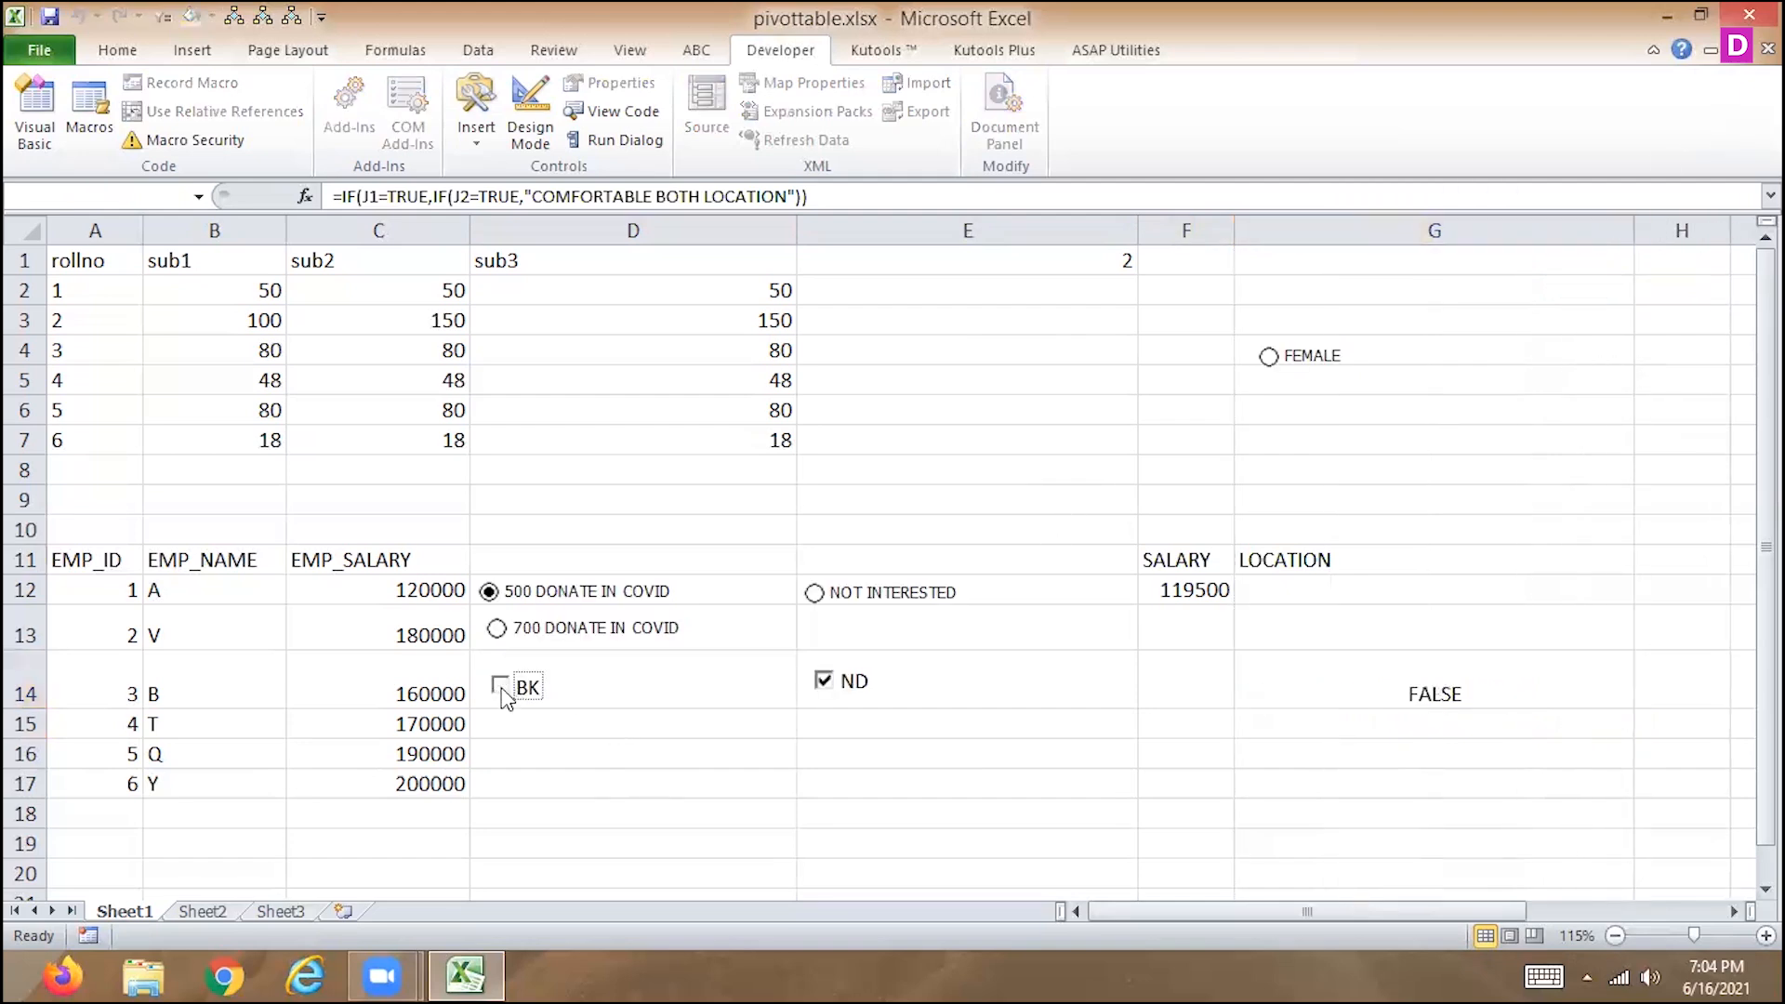
pyautogui.click(1329, 694)
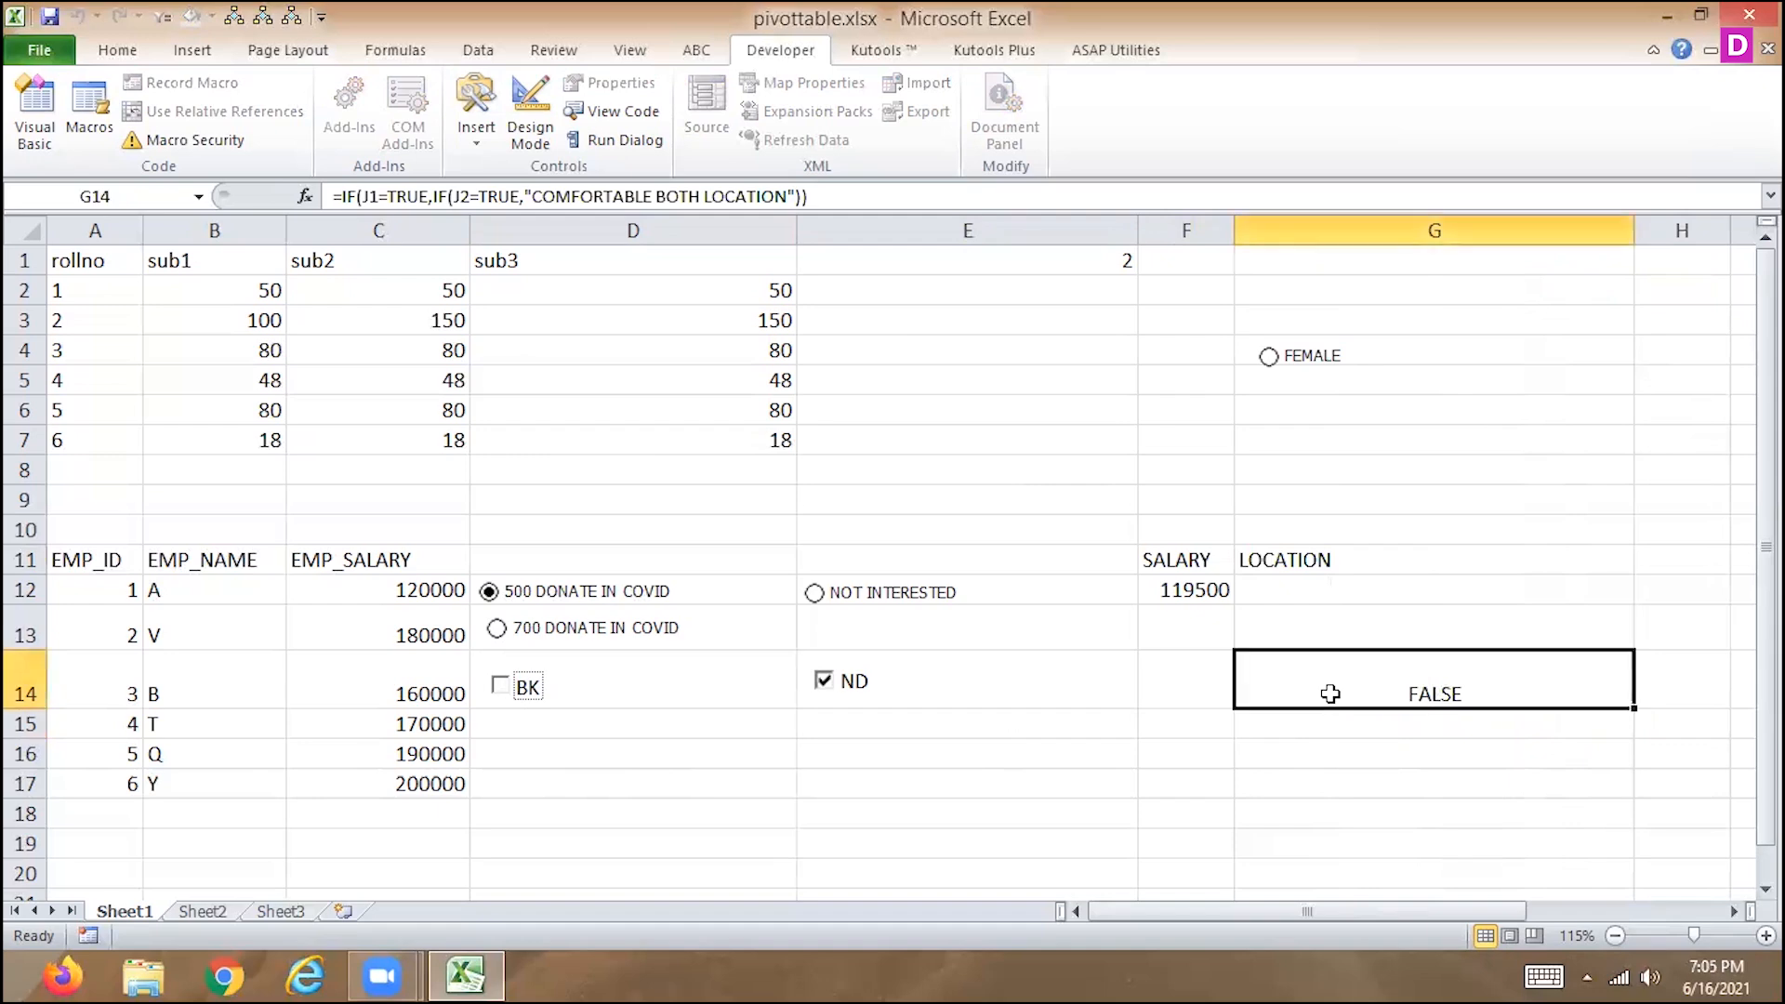
# Add "ND LOCATION IS OK FOR EMP" as the inner IF's false value in the G14 formula and close the inner IF.
pyautogui.click(868, 197)
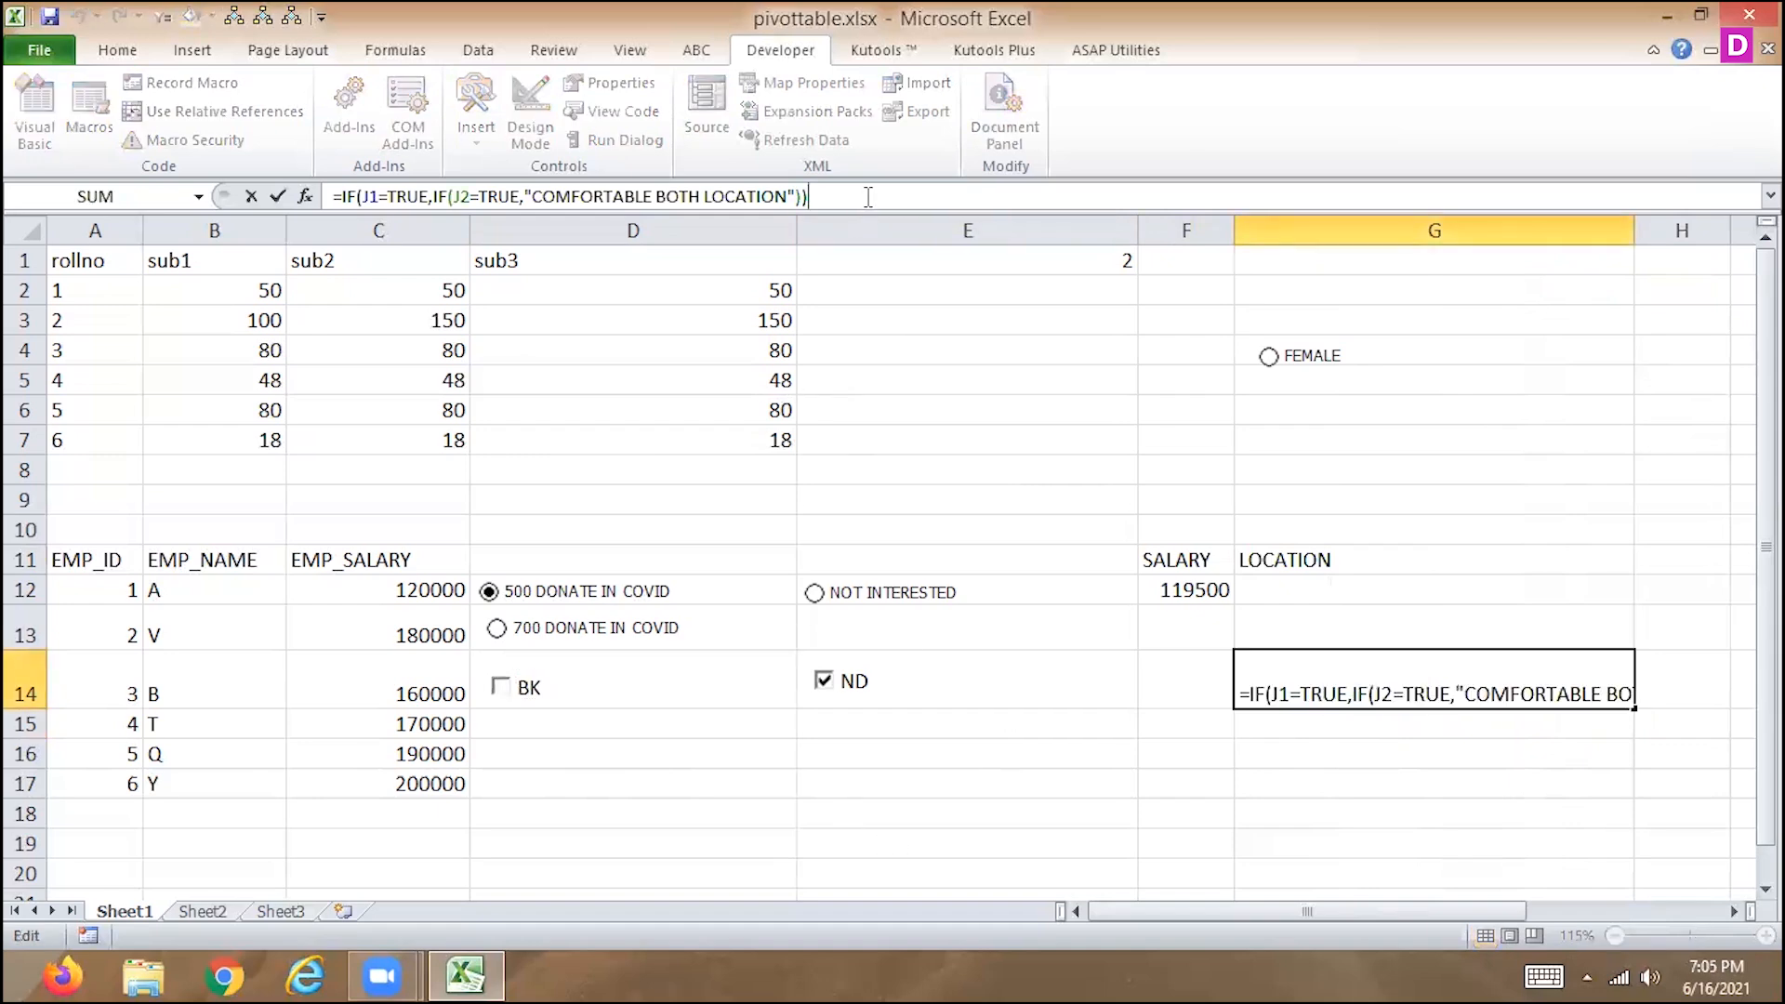
pyautogui.press('BackSpace')
pyautogui.write(',')
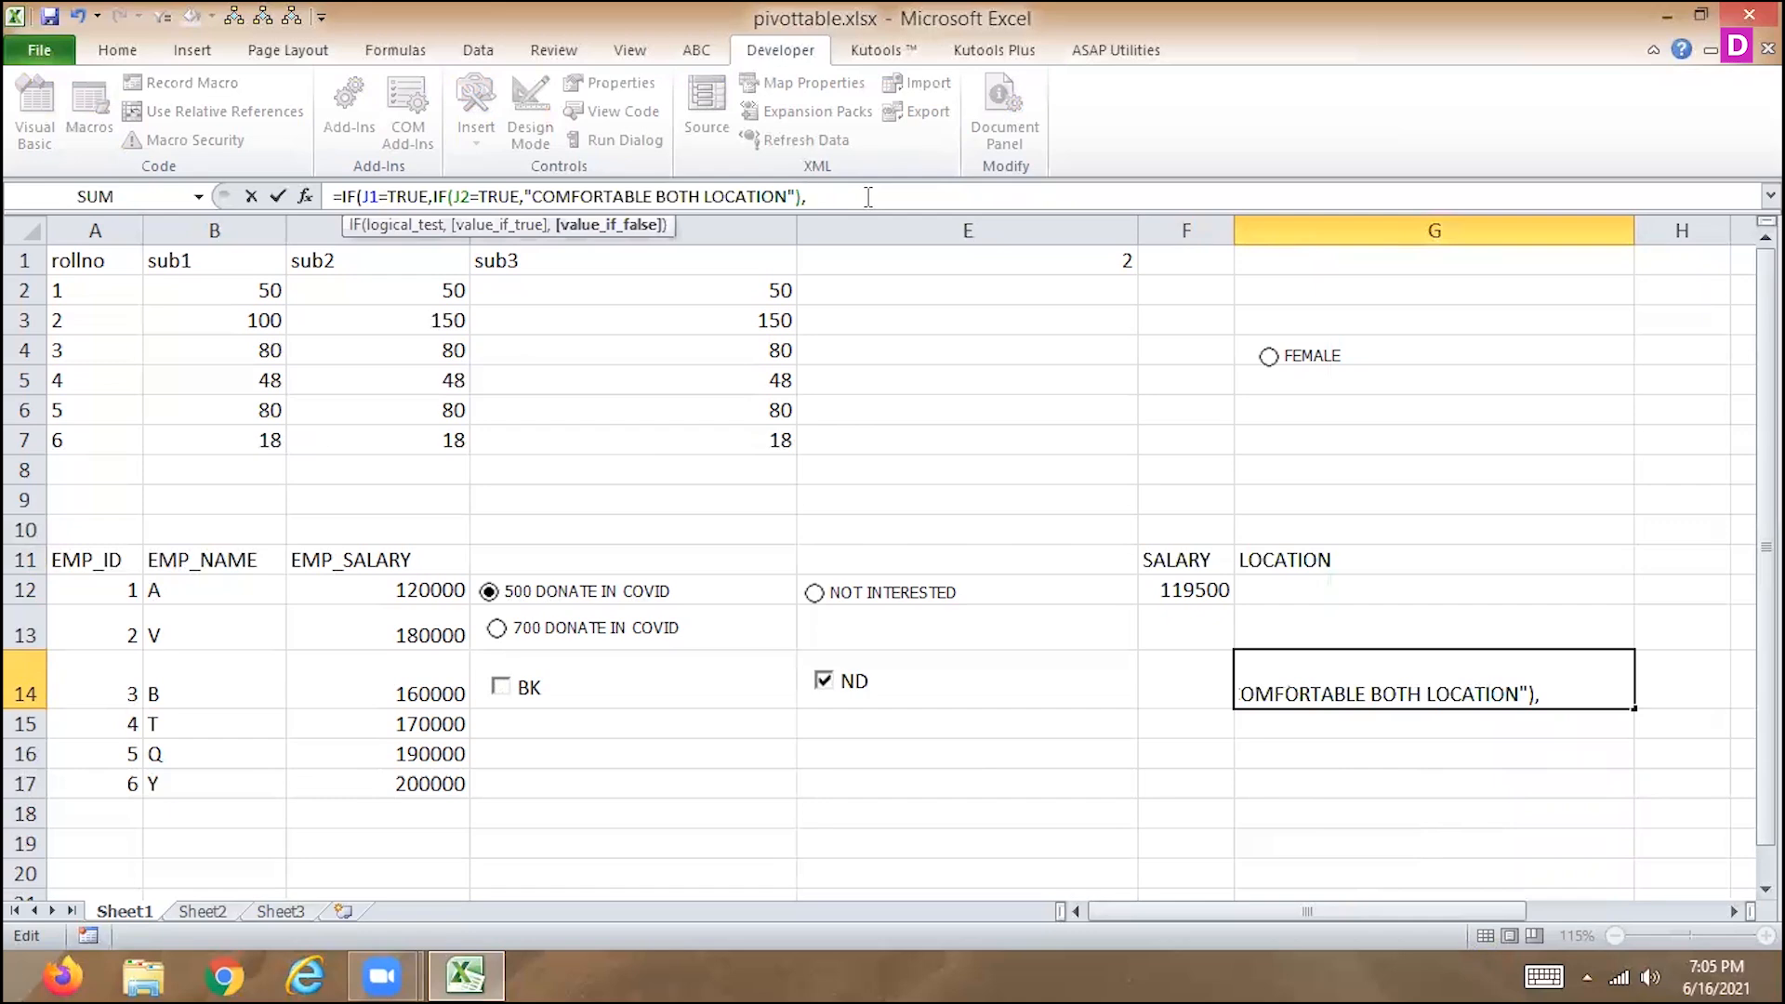
pyautogui.press('BackSpace')
pyautogui.press('BackSpace')
pyautogui.write(',"')
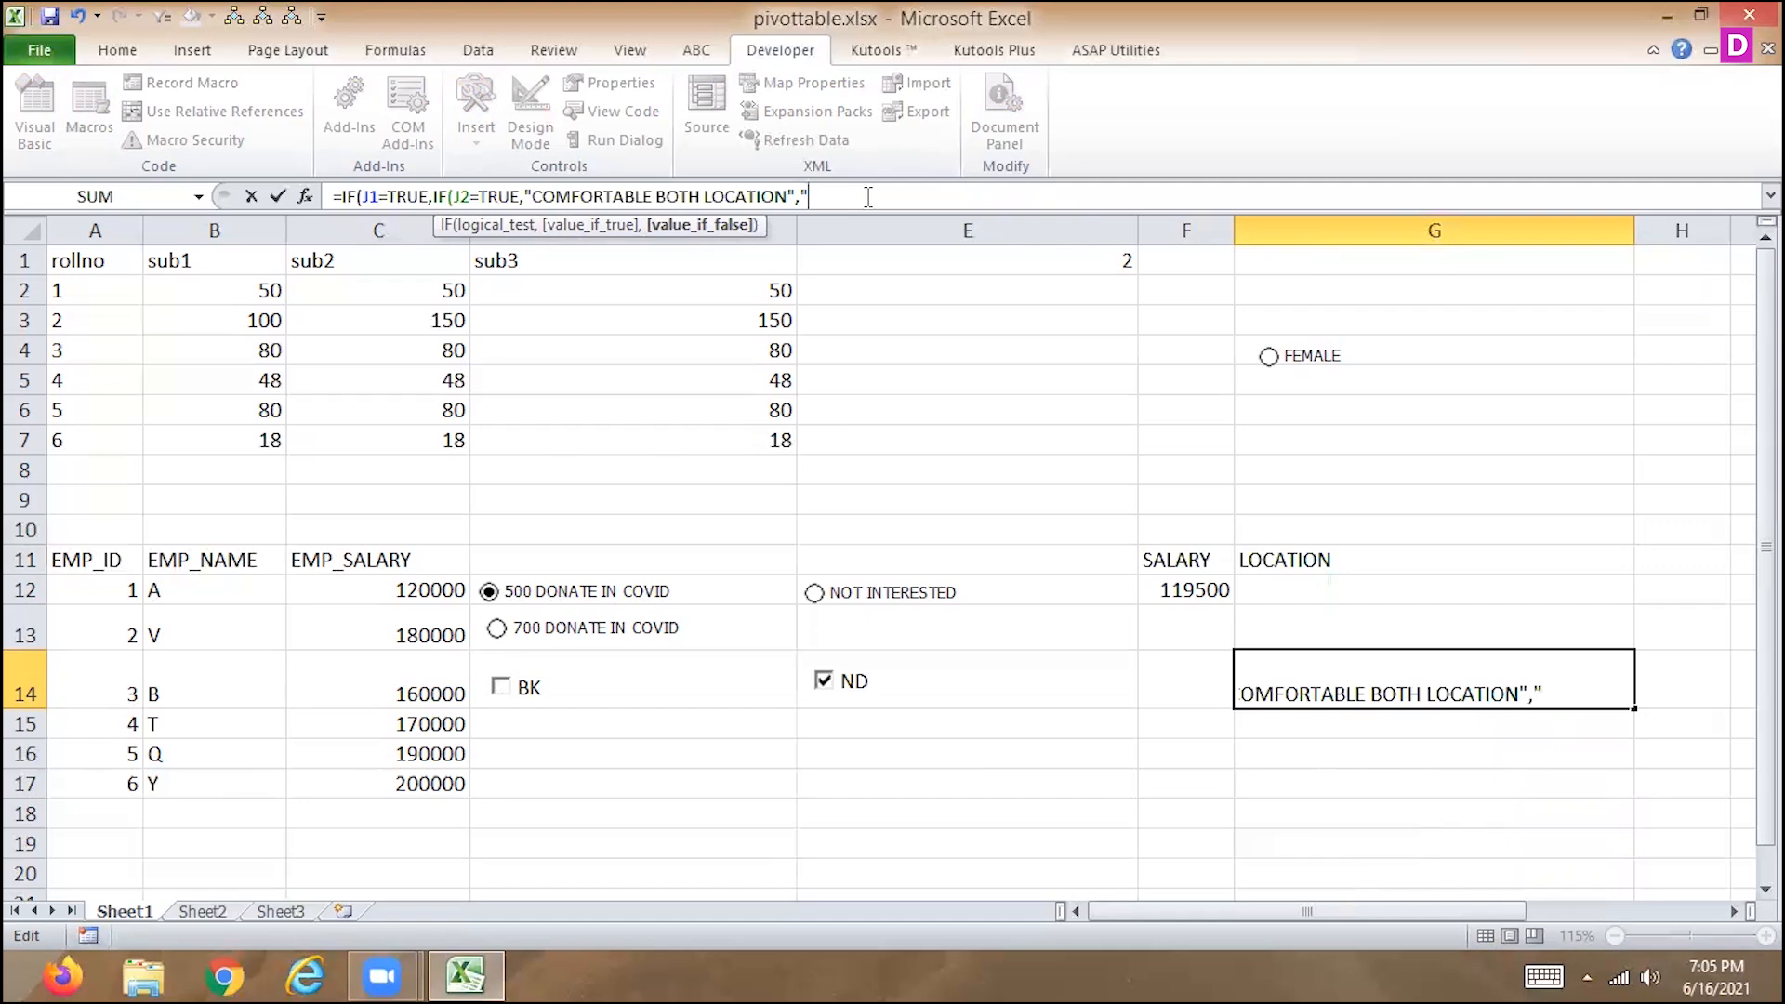
pyautogui.write('ND LOCA')
pyautogui.write('TION')
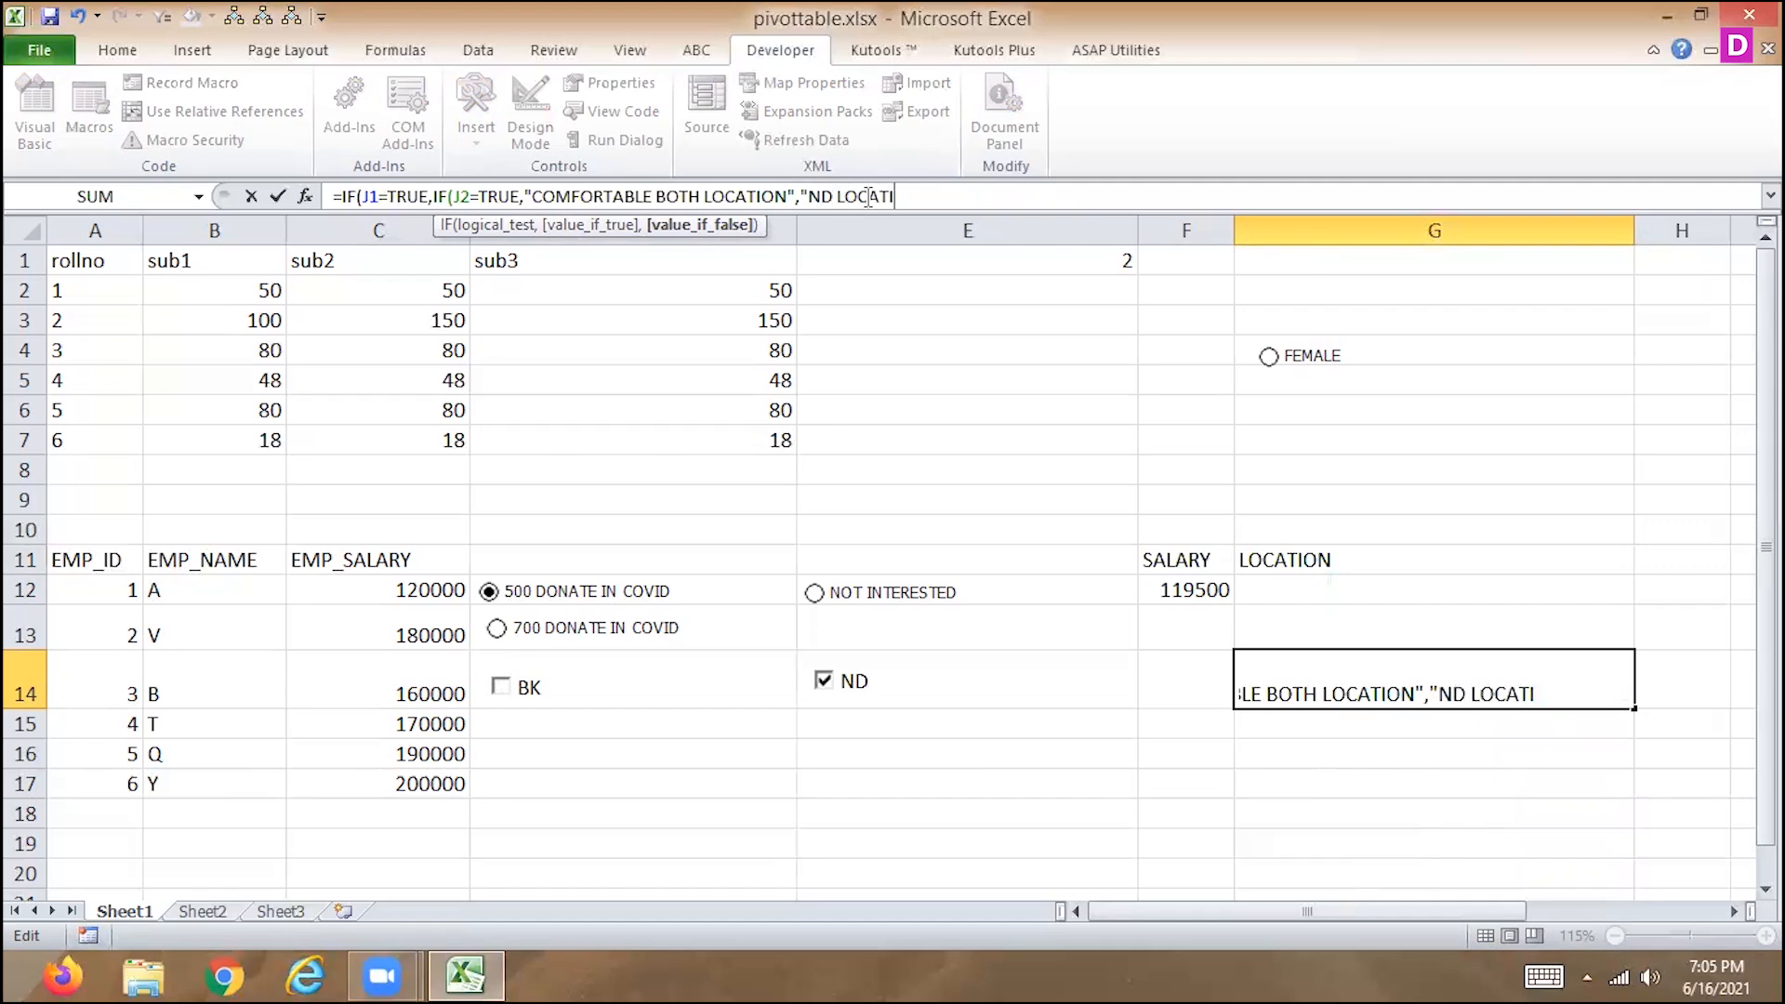
pyautogui.write(' IS OK')
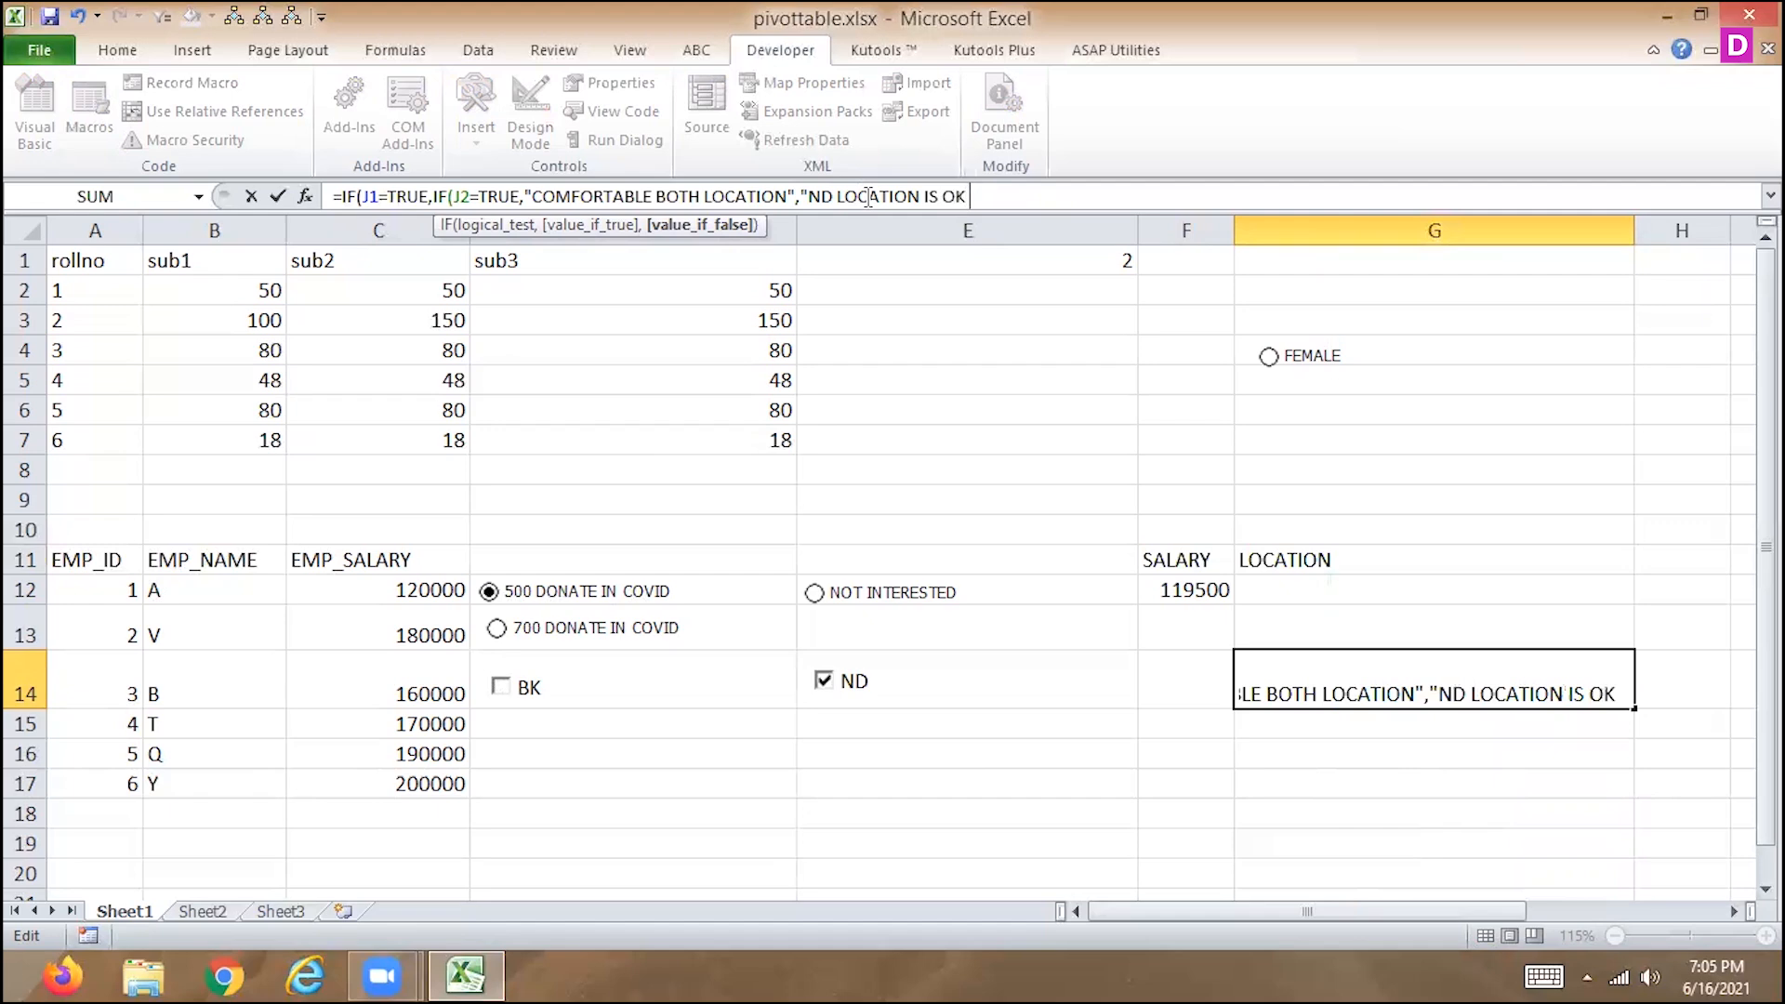
pyautogui.write(' FOR EMP')
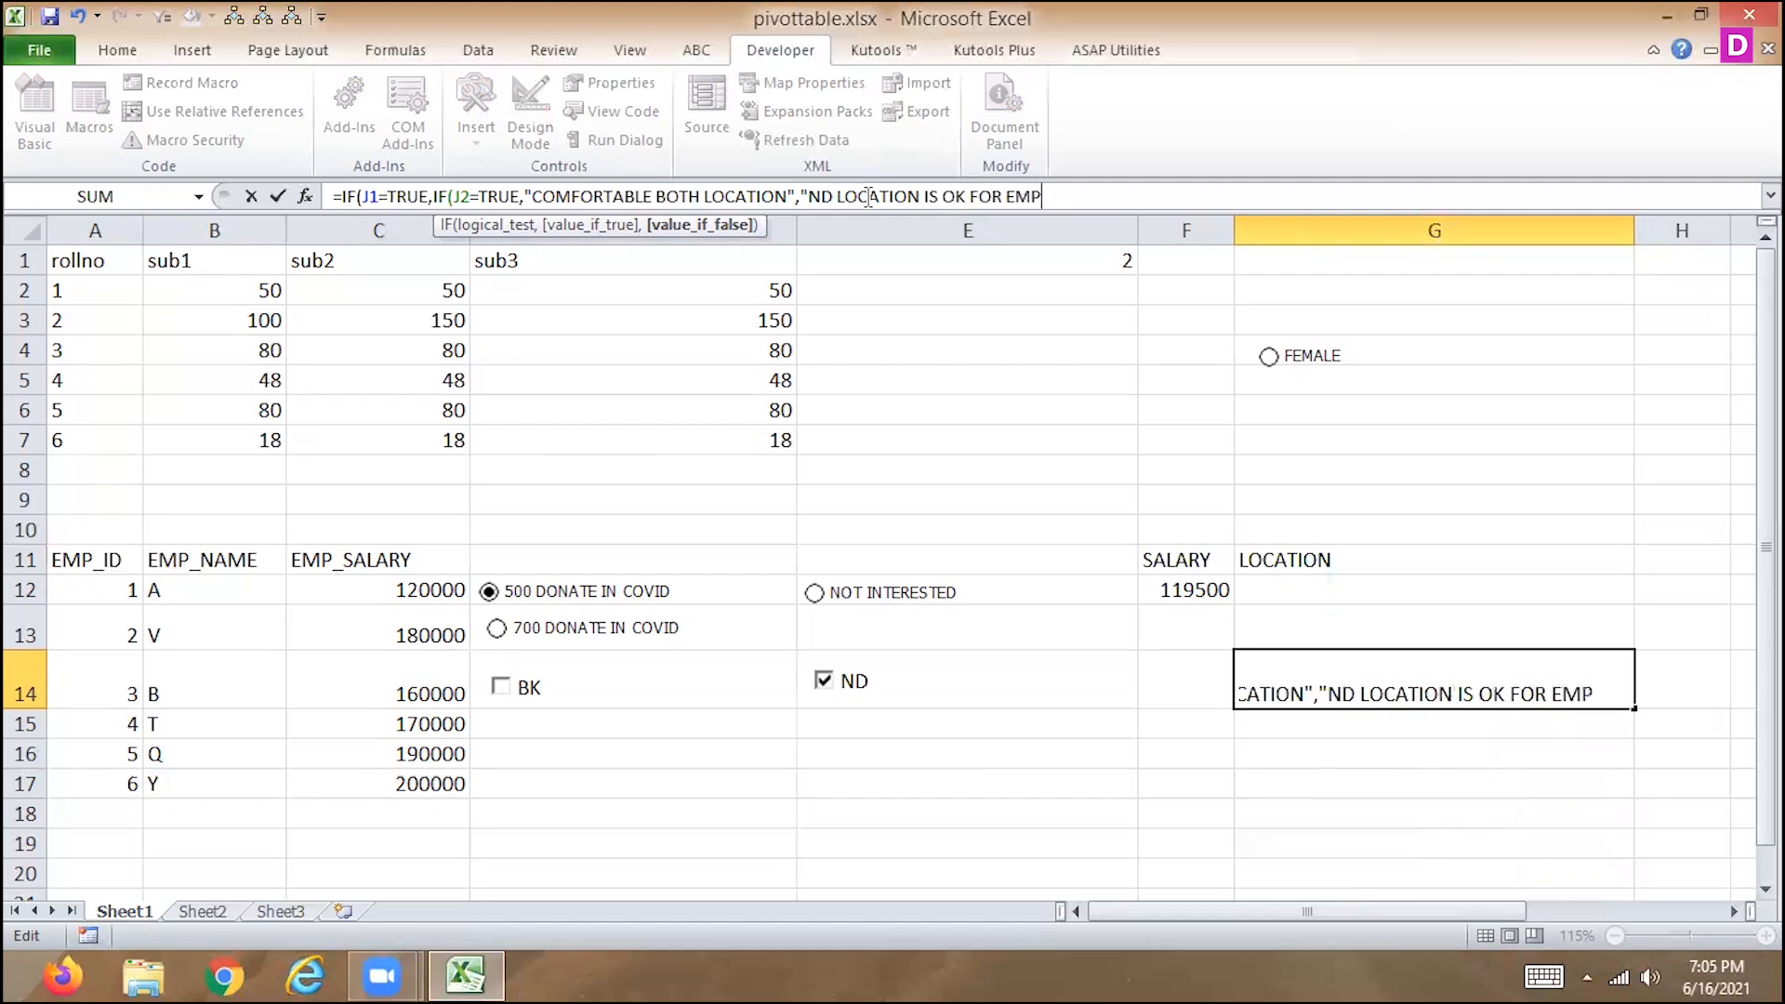
pyautogui.write('"),')
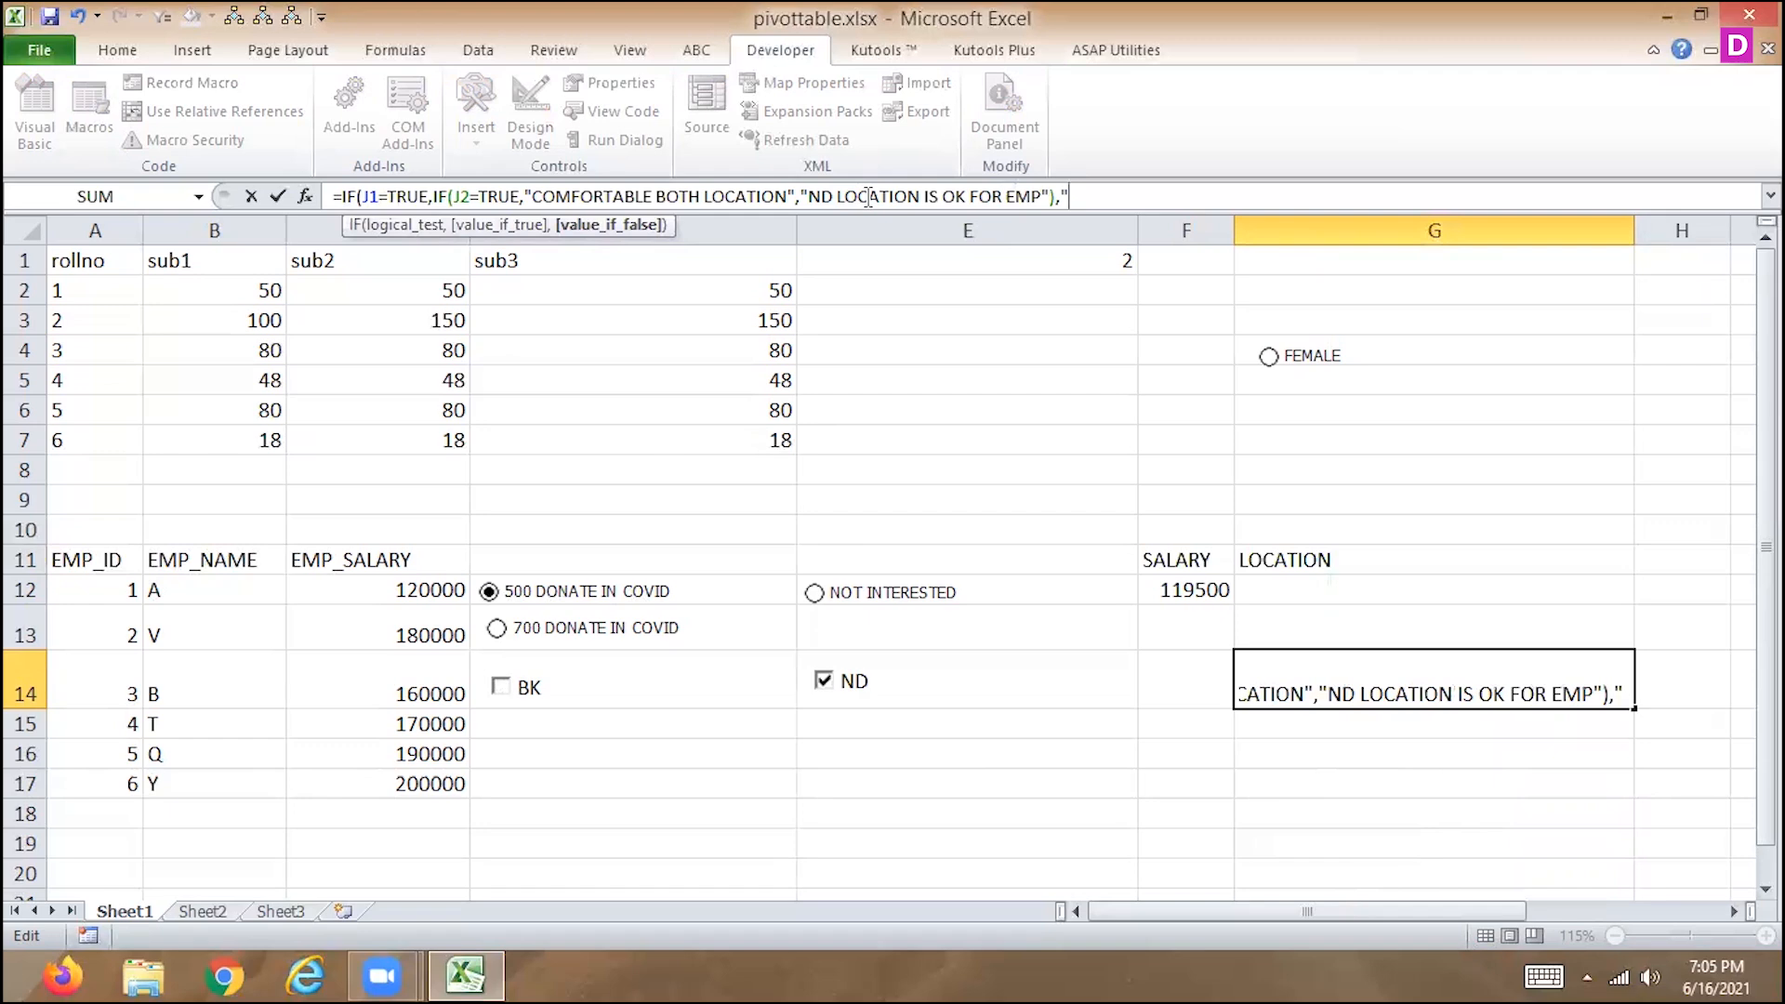
pyautogui.write('"B')
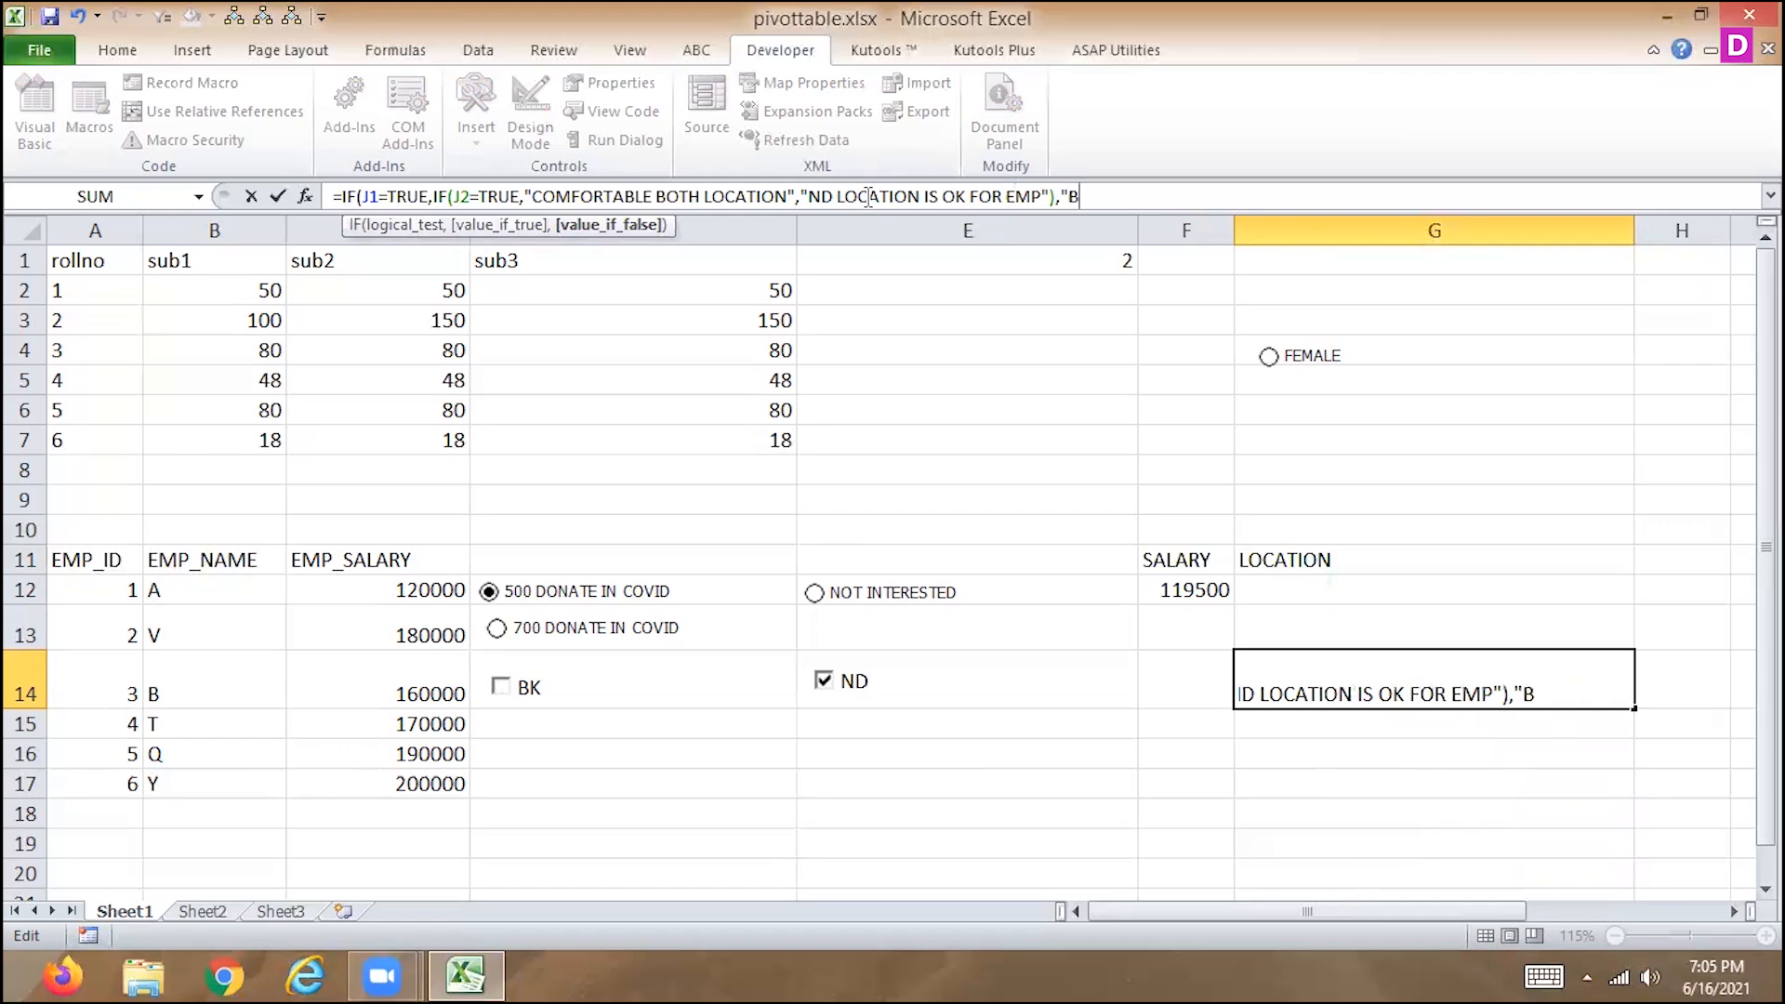
pyautogui.write('K LOCATION IS ')
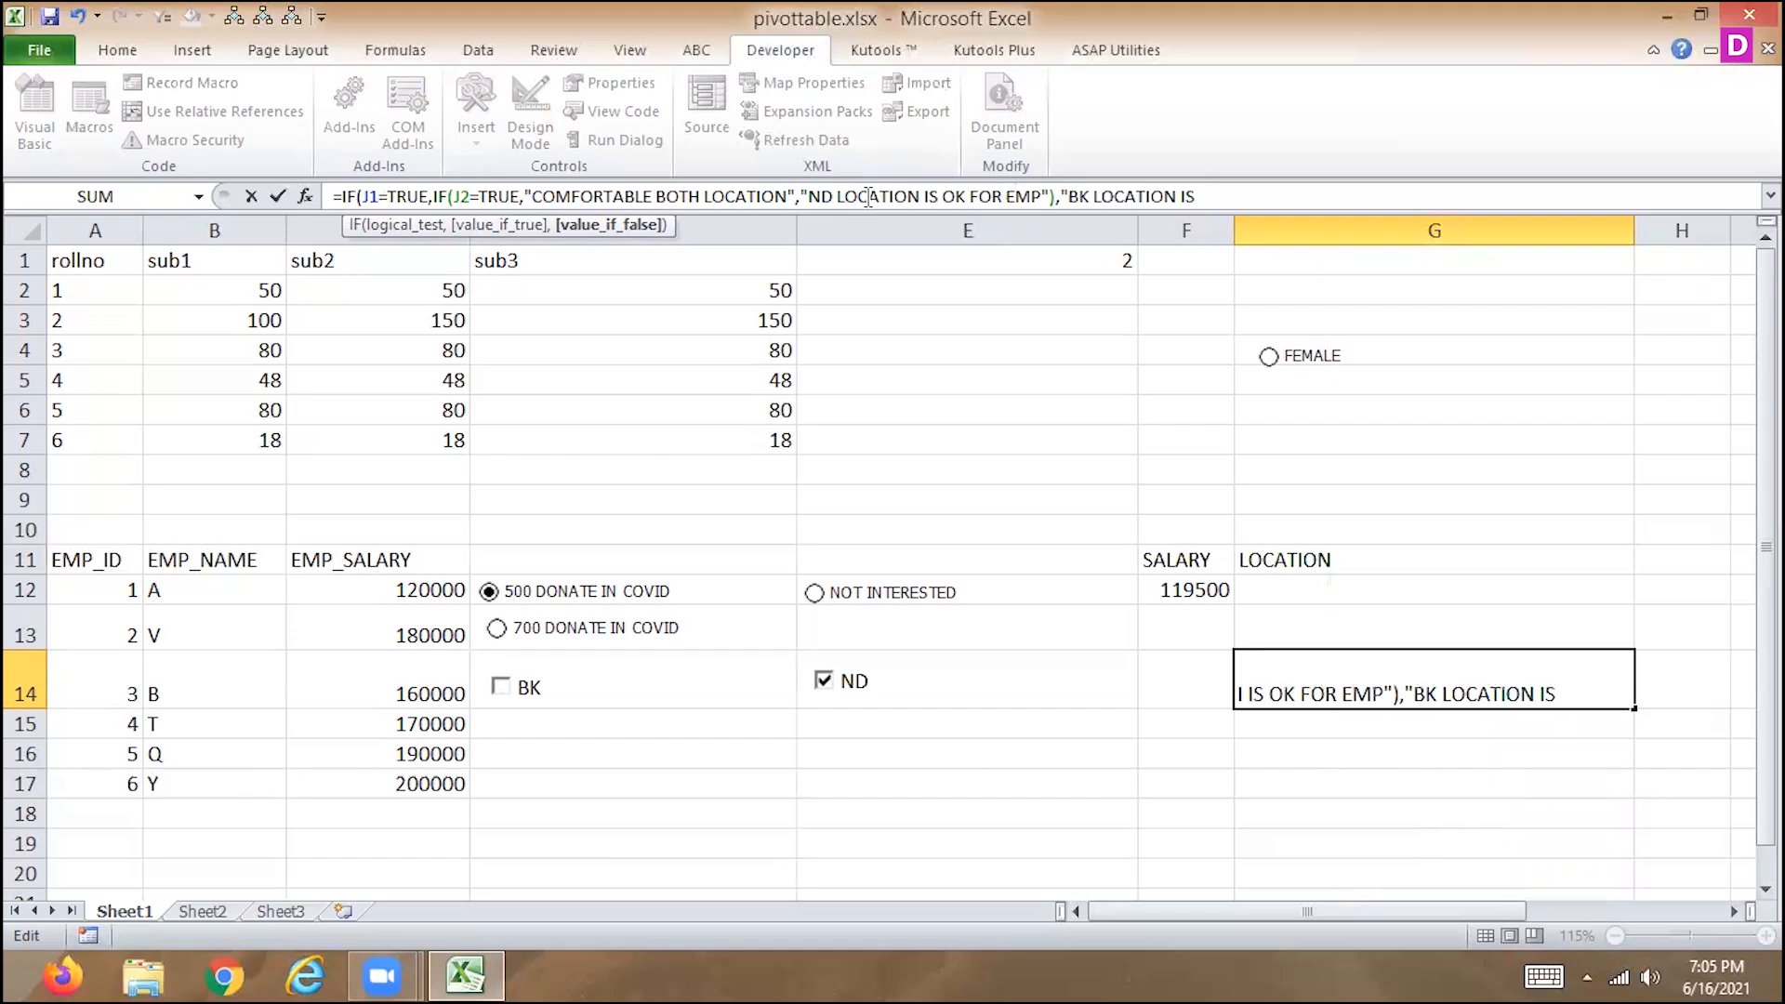
pyautogui.write('OK FOR EMP')
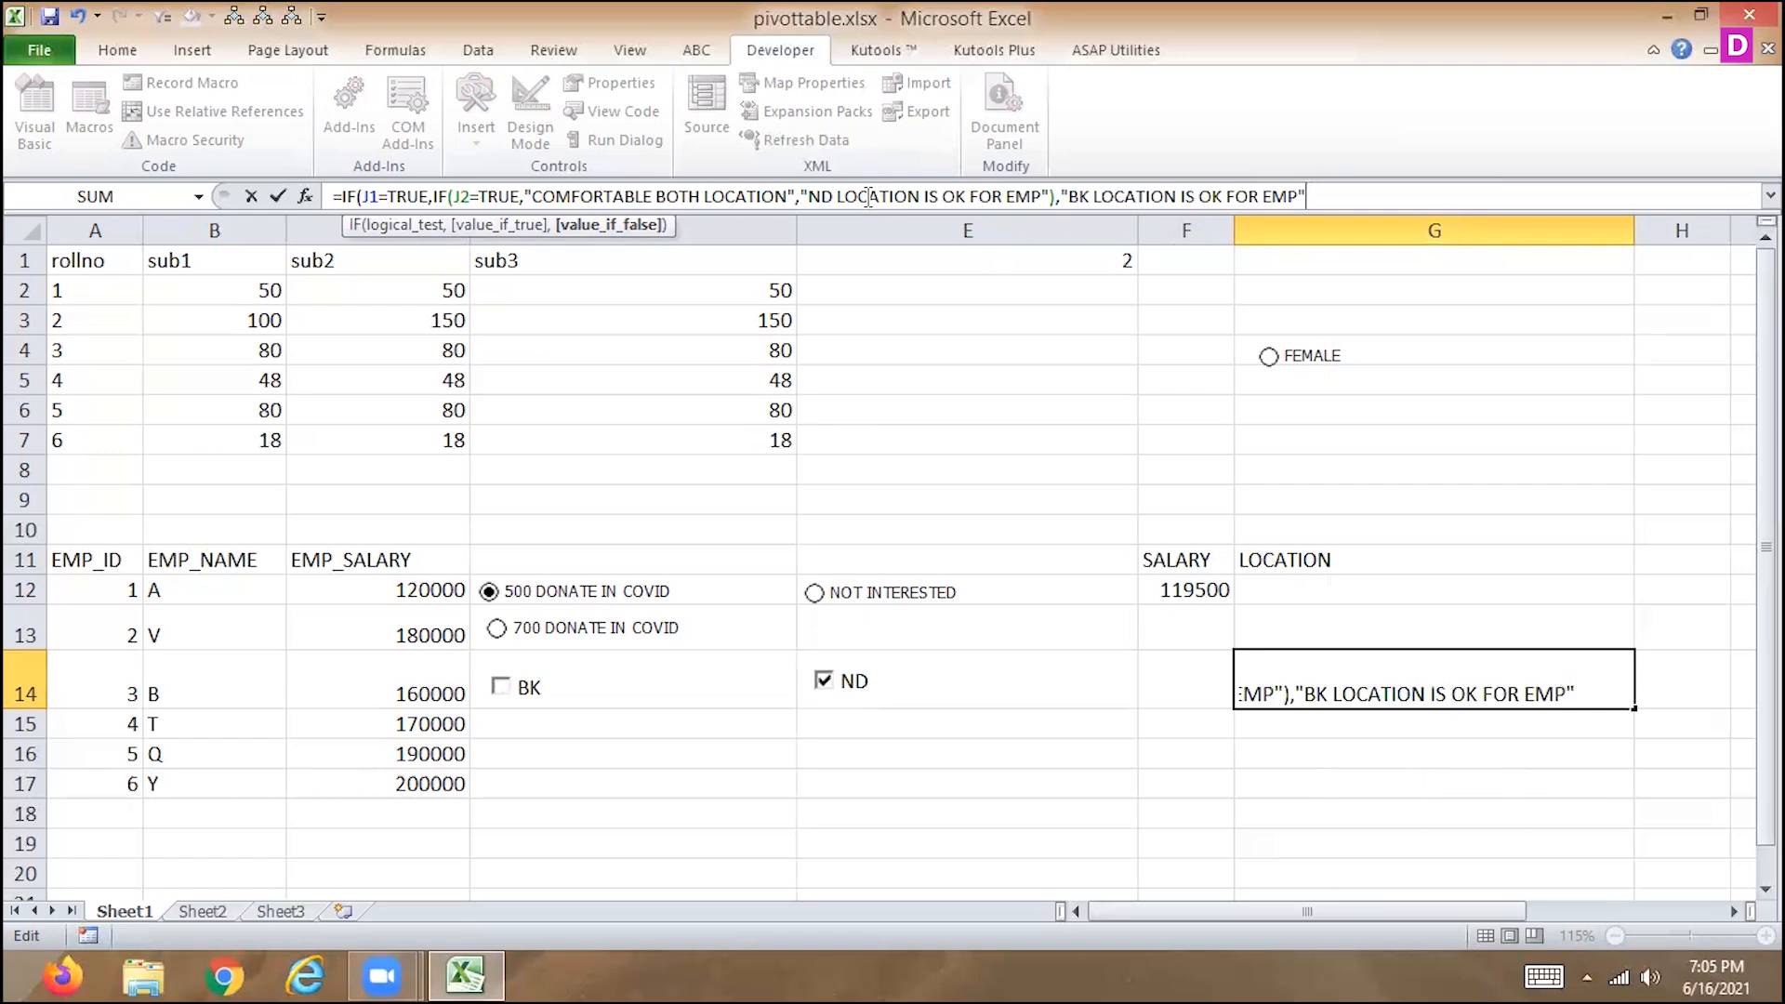
pyautogui.write('")')
# Add "BK LOCATION IS OK FOR EMP" as the outer IF's false value in the G14 formula and commit it.
pyautogui.press('Return')
pyautogui.press('Up')
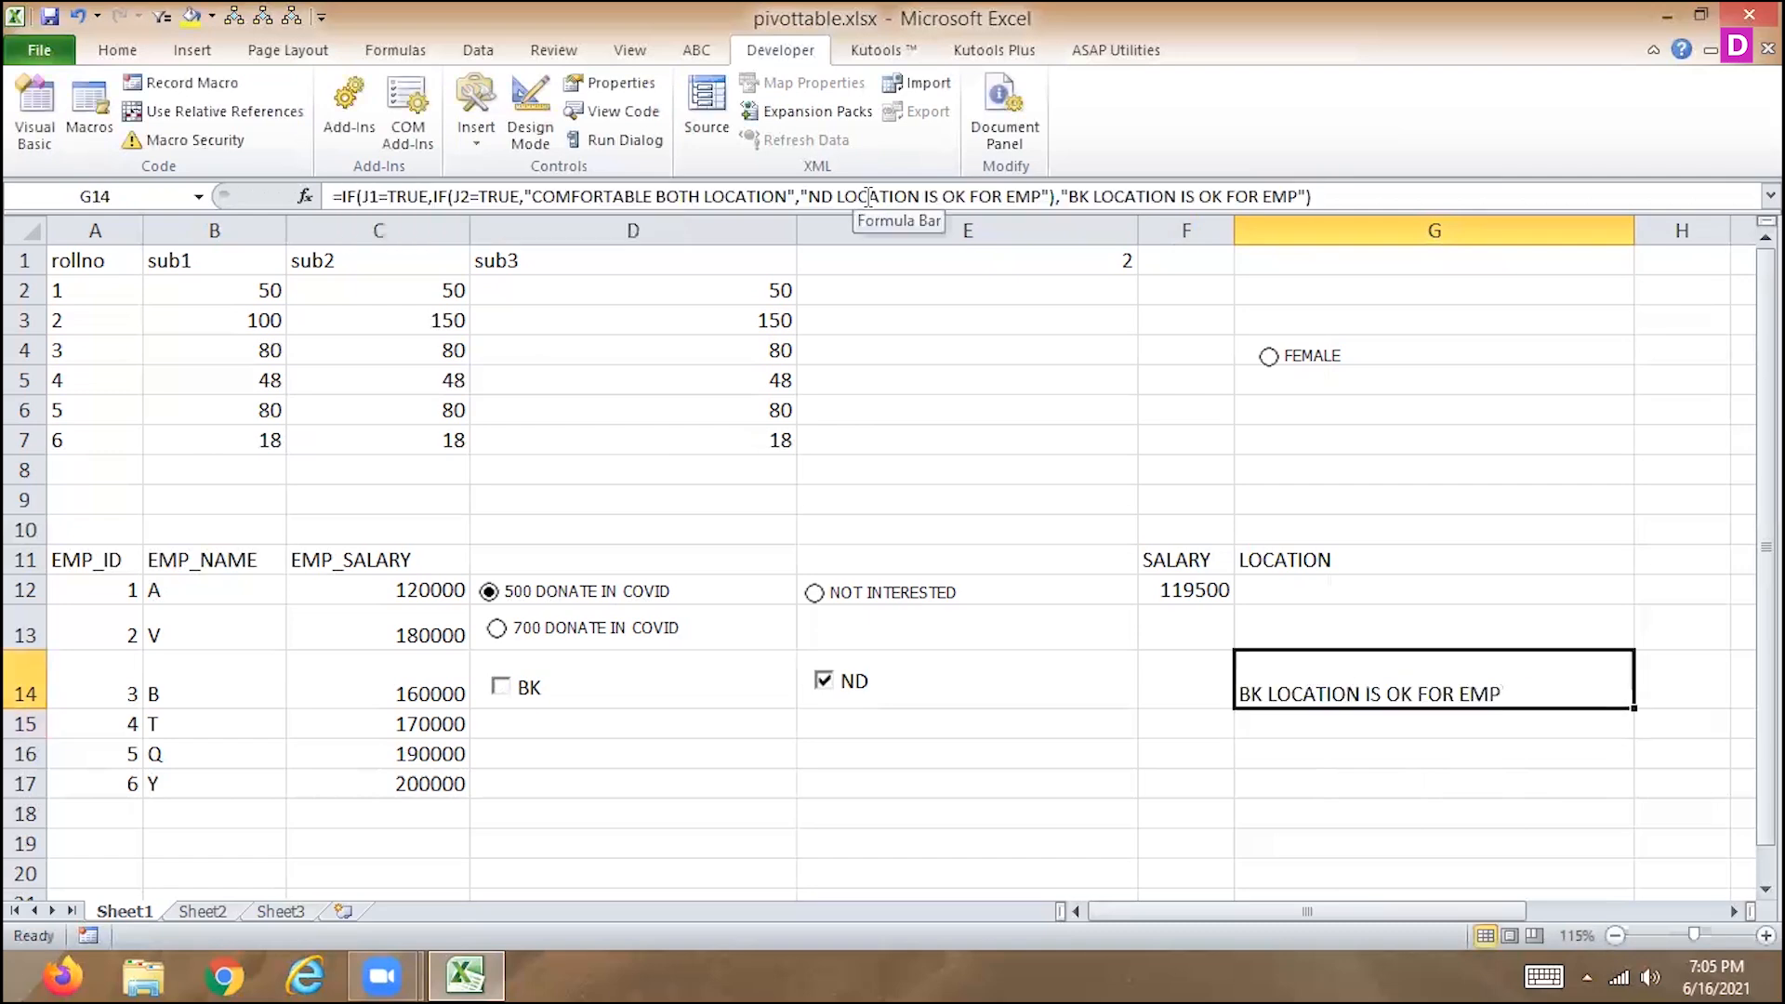
pyautogui.press('Left')
pyautogui.press('Left')
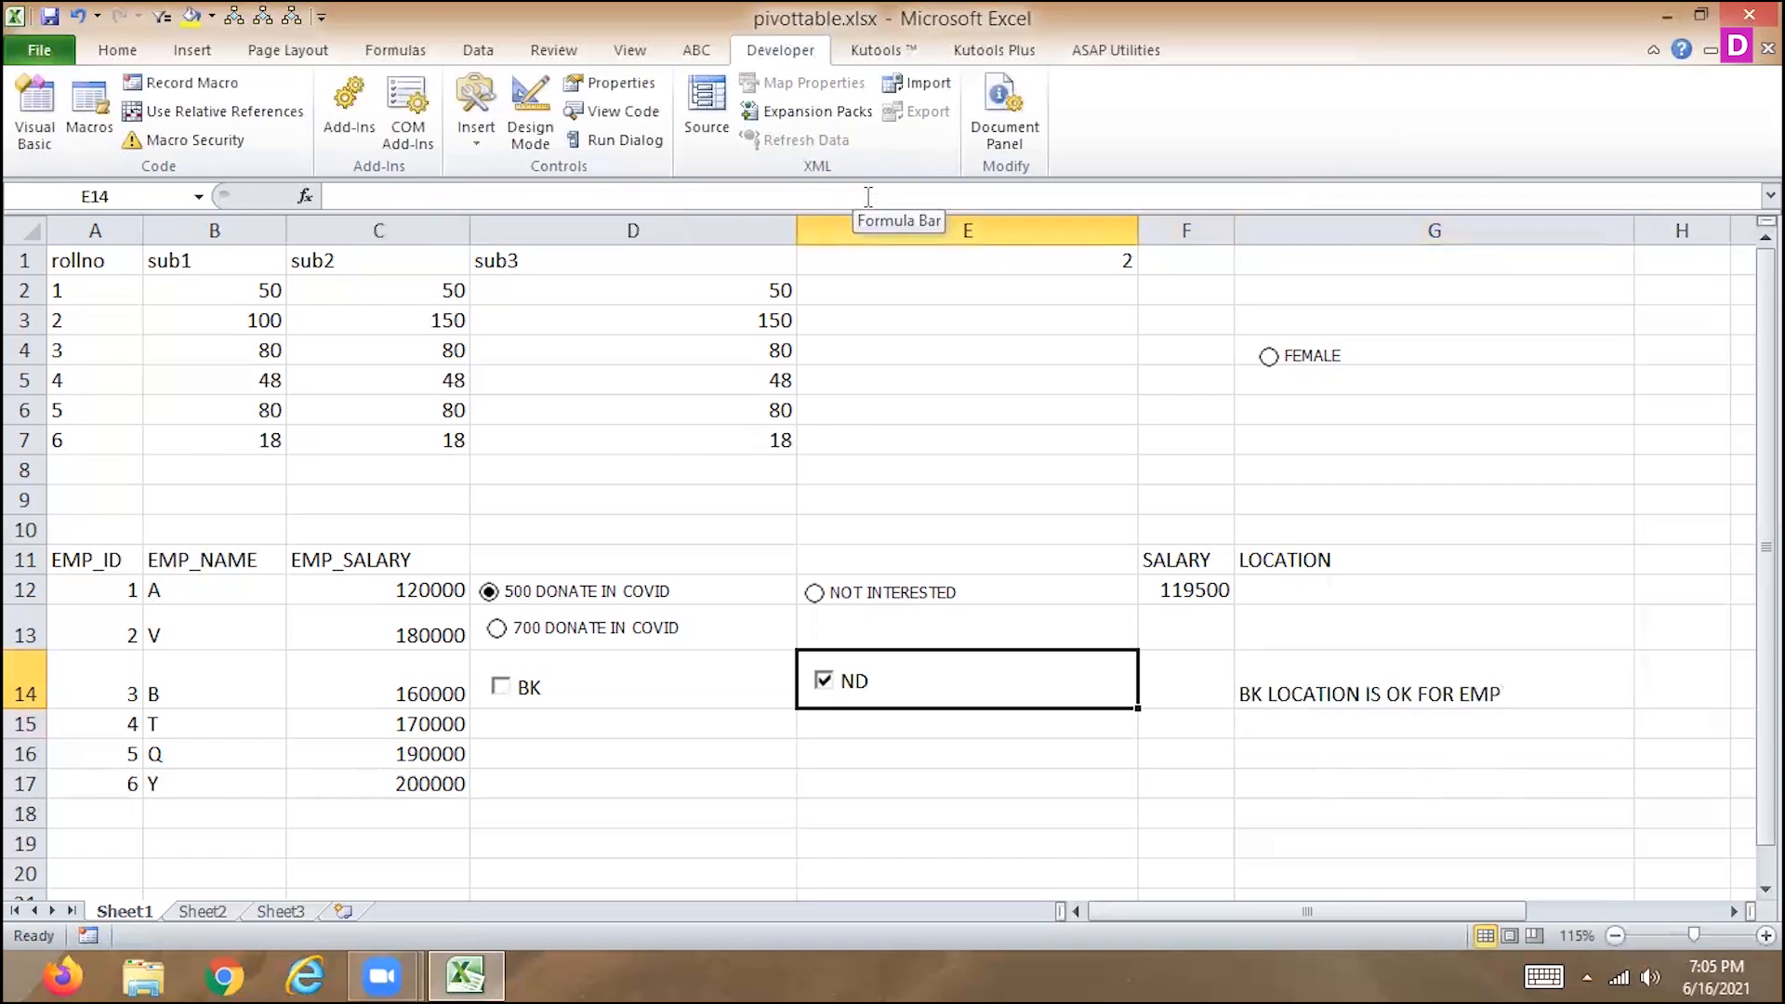
pyautogui.press('Right')
pyautogui.press('Right')
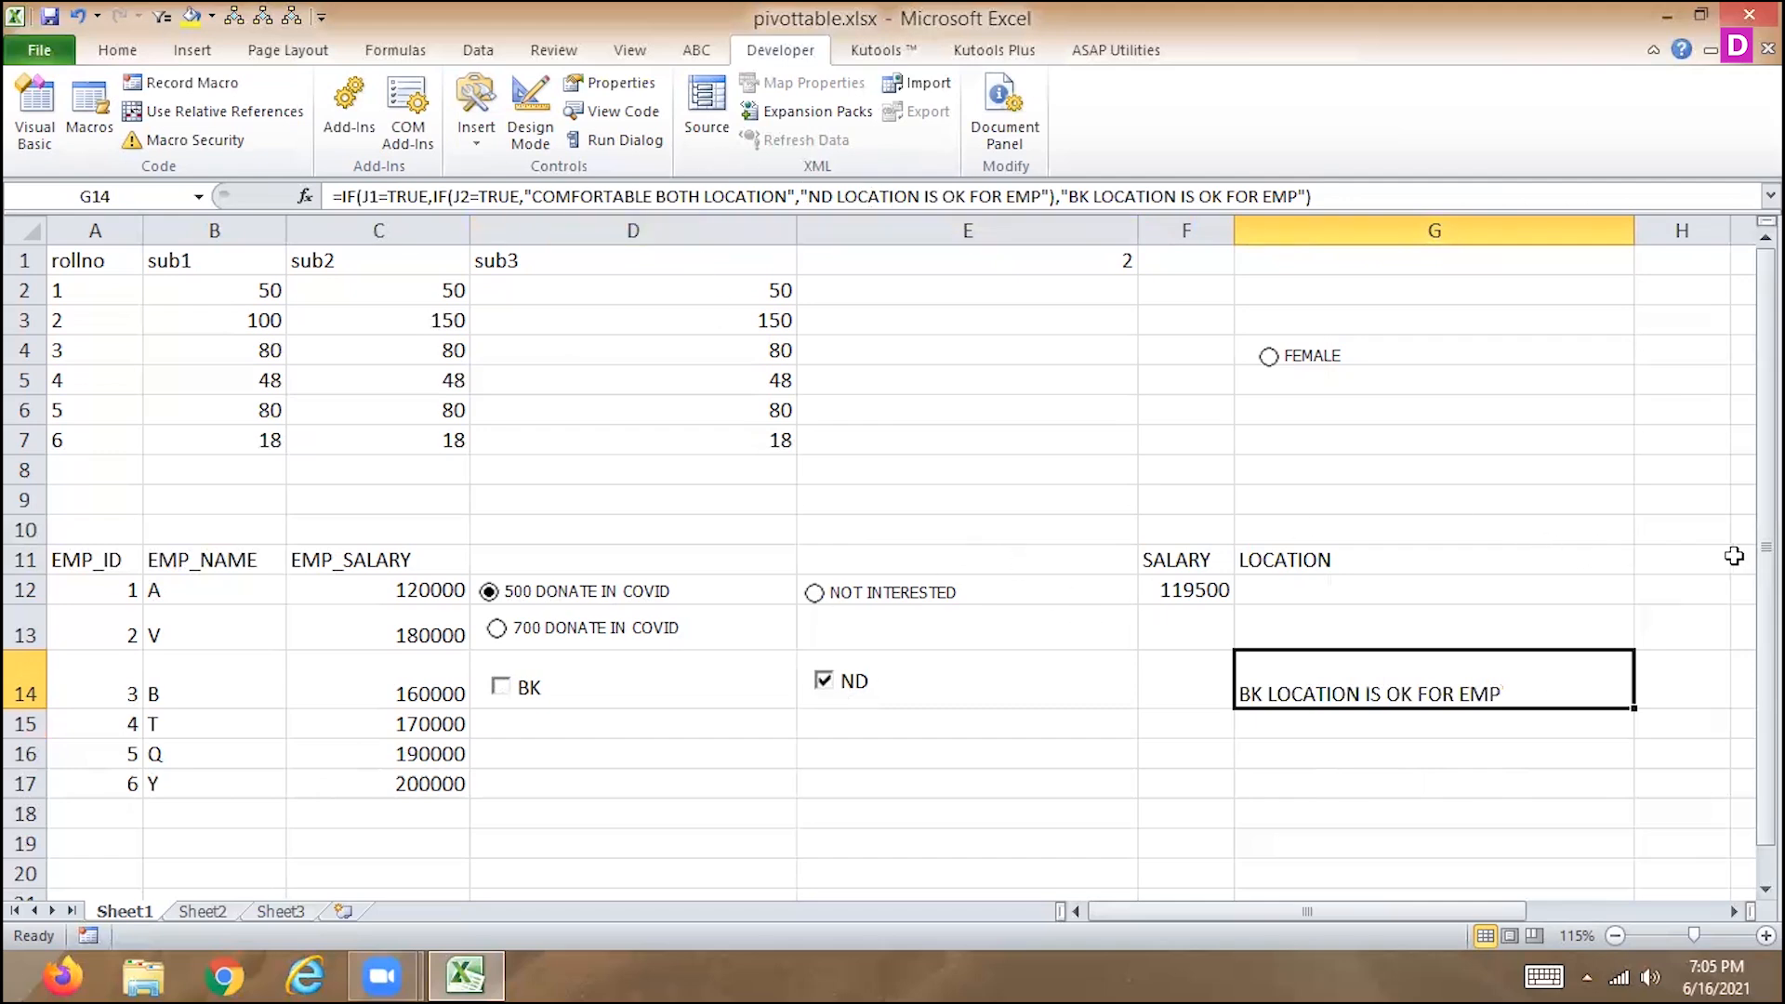
pyautogui.moveTo(1765, 556)
pyautogui.mouseDown()
pyautogui.moveTo(1765, 587)
pyautogui.moveTo(1765, 558)
pyautogui.mouseUp()
# Cut the text ND LOCATION IS OK FOR EMP out of the G14 formula and paste it into cell F7.
pyautogui.moveTo(808, 196); pyautogui.dragTo(1042, 197)
pyautogui.hotkey('ctrl', 'c')
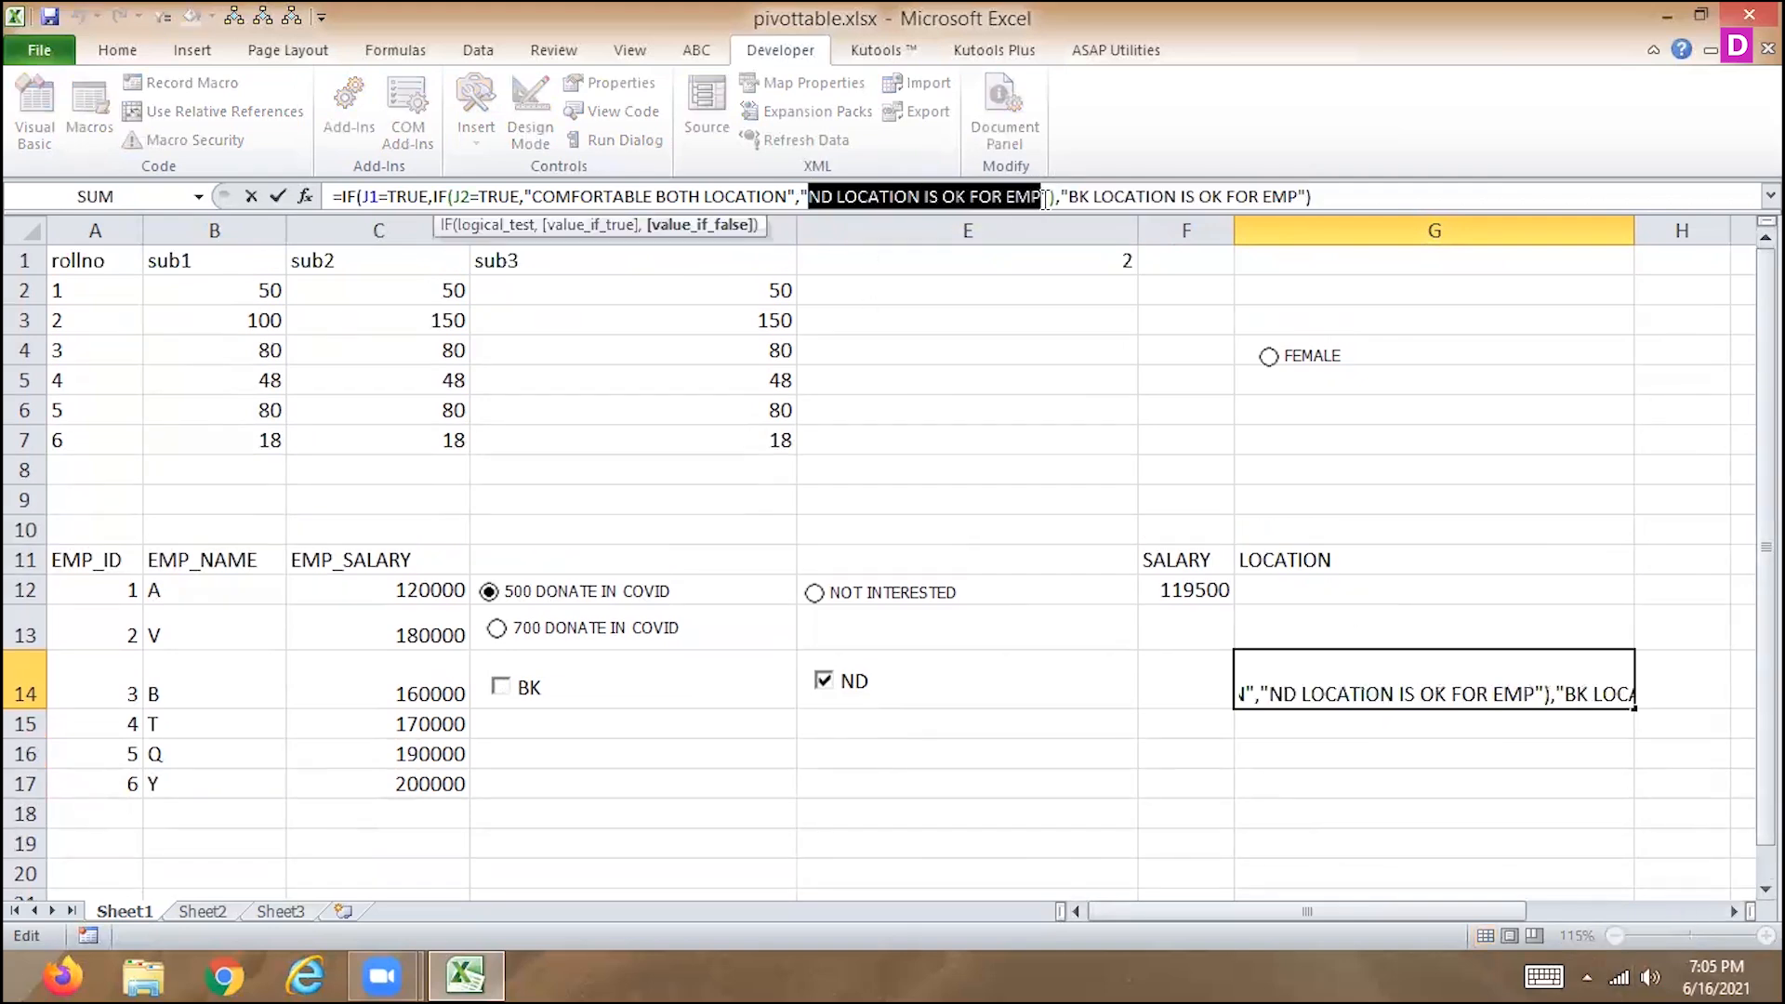
pyautogui.press('Delete')
pyautogui.click(1214, 452)
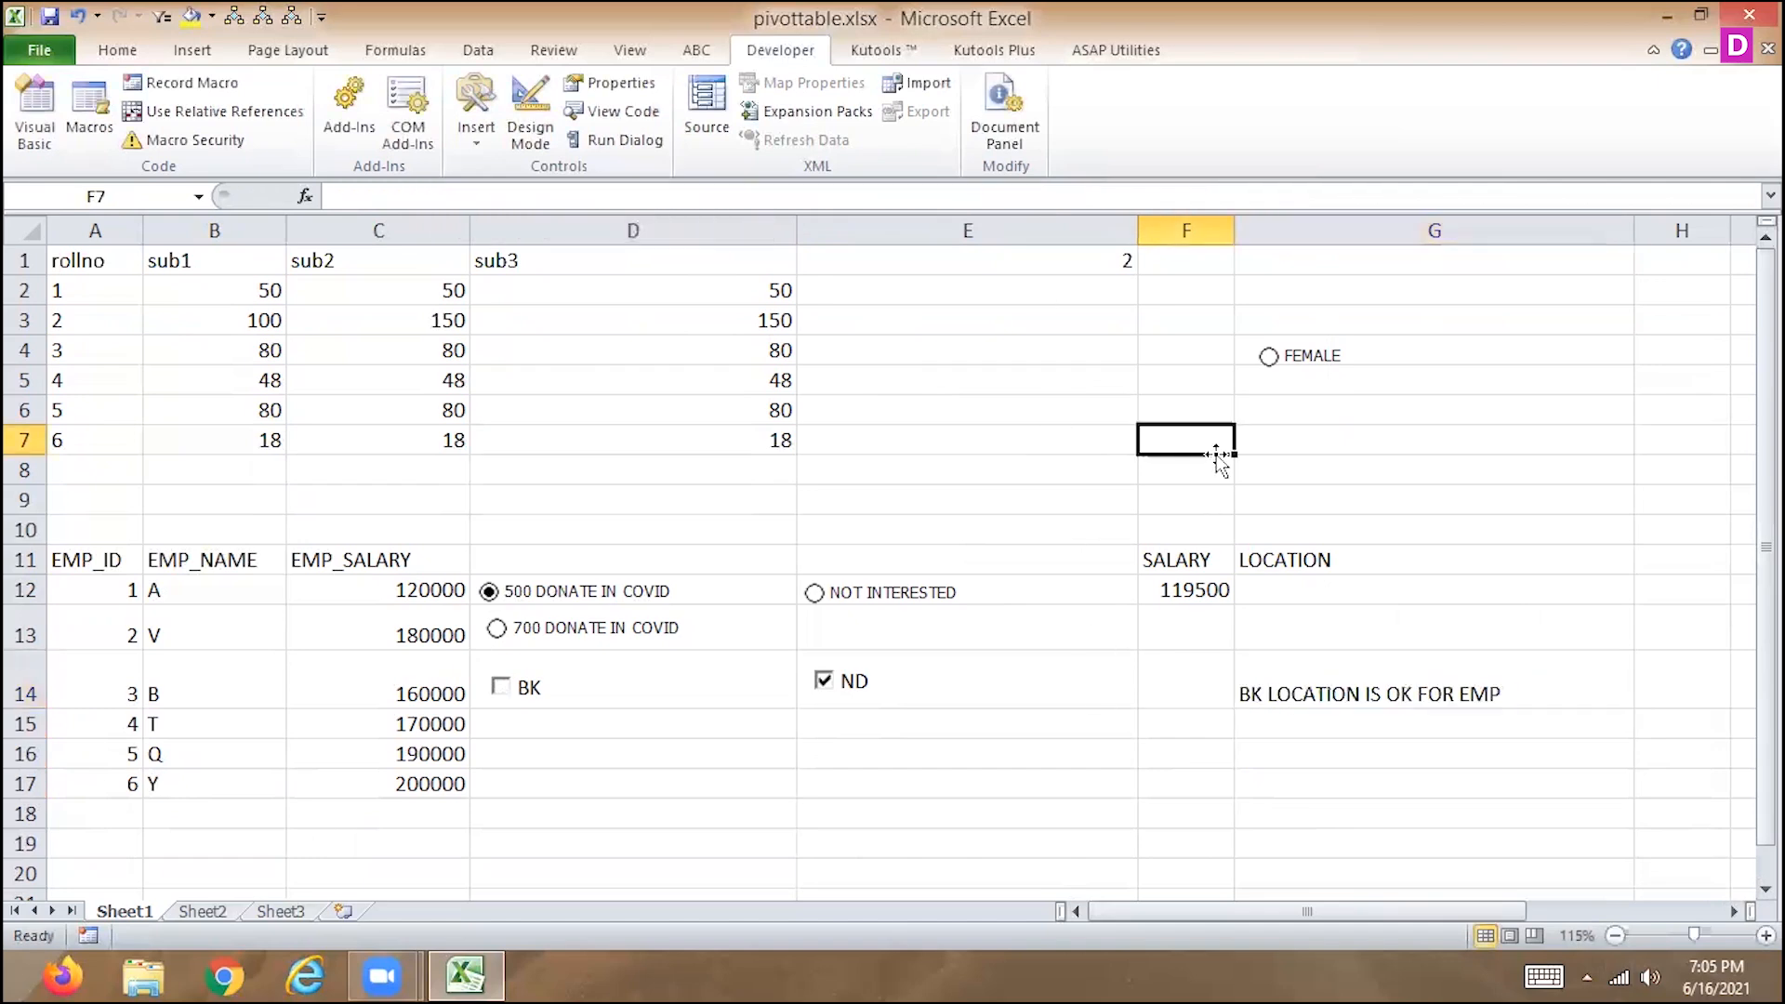
pyautogui.hotkey('ctrl', 'v')
# Try to move BK LOCATION IS OK FOR EMP from the outer IF's false value to the inner IF's in G14.
pyautogui.click(1298, 659)
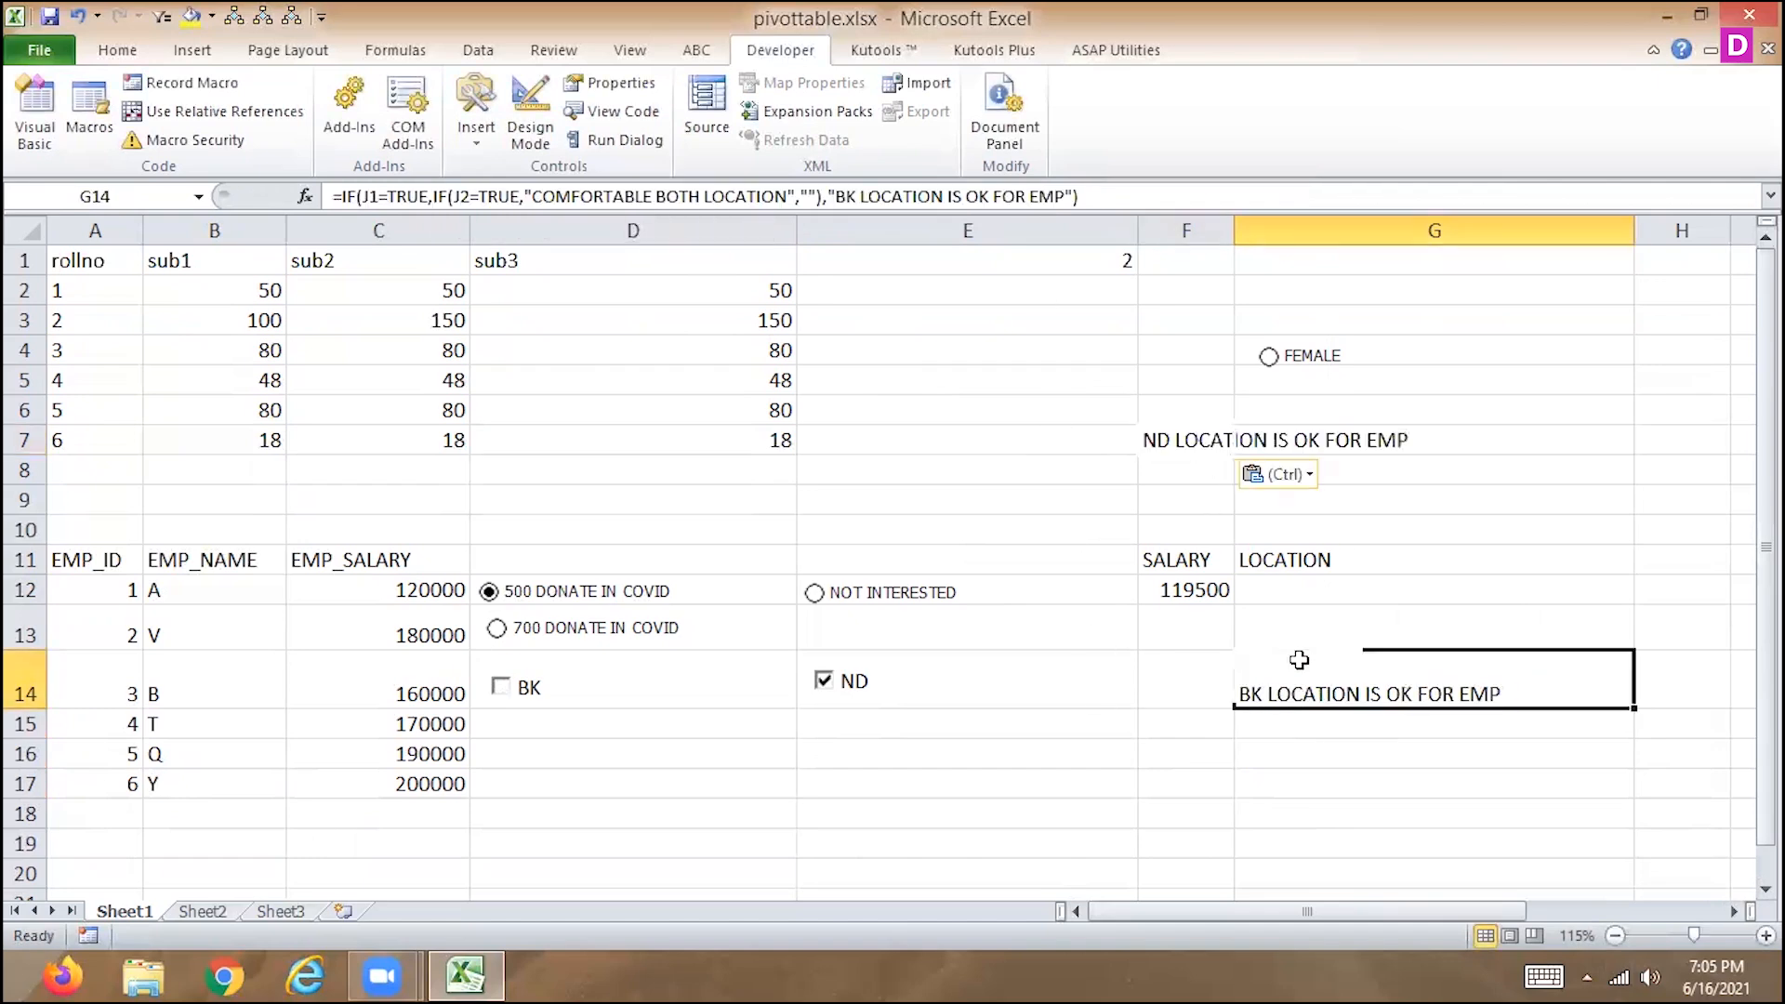
pyautogui.moveTo(835, 198); pyautogui.dragTo(1063, 210)
pyautogui.hotkey('ctrl', 'c')
pyautogui.press('BackSpace')
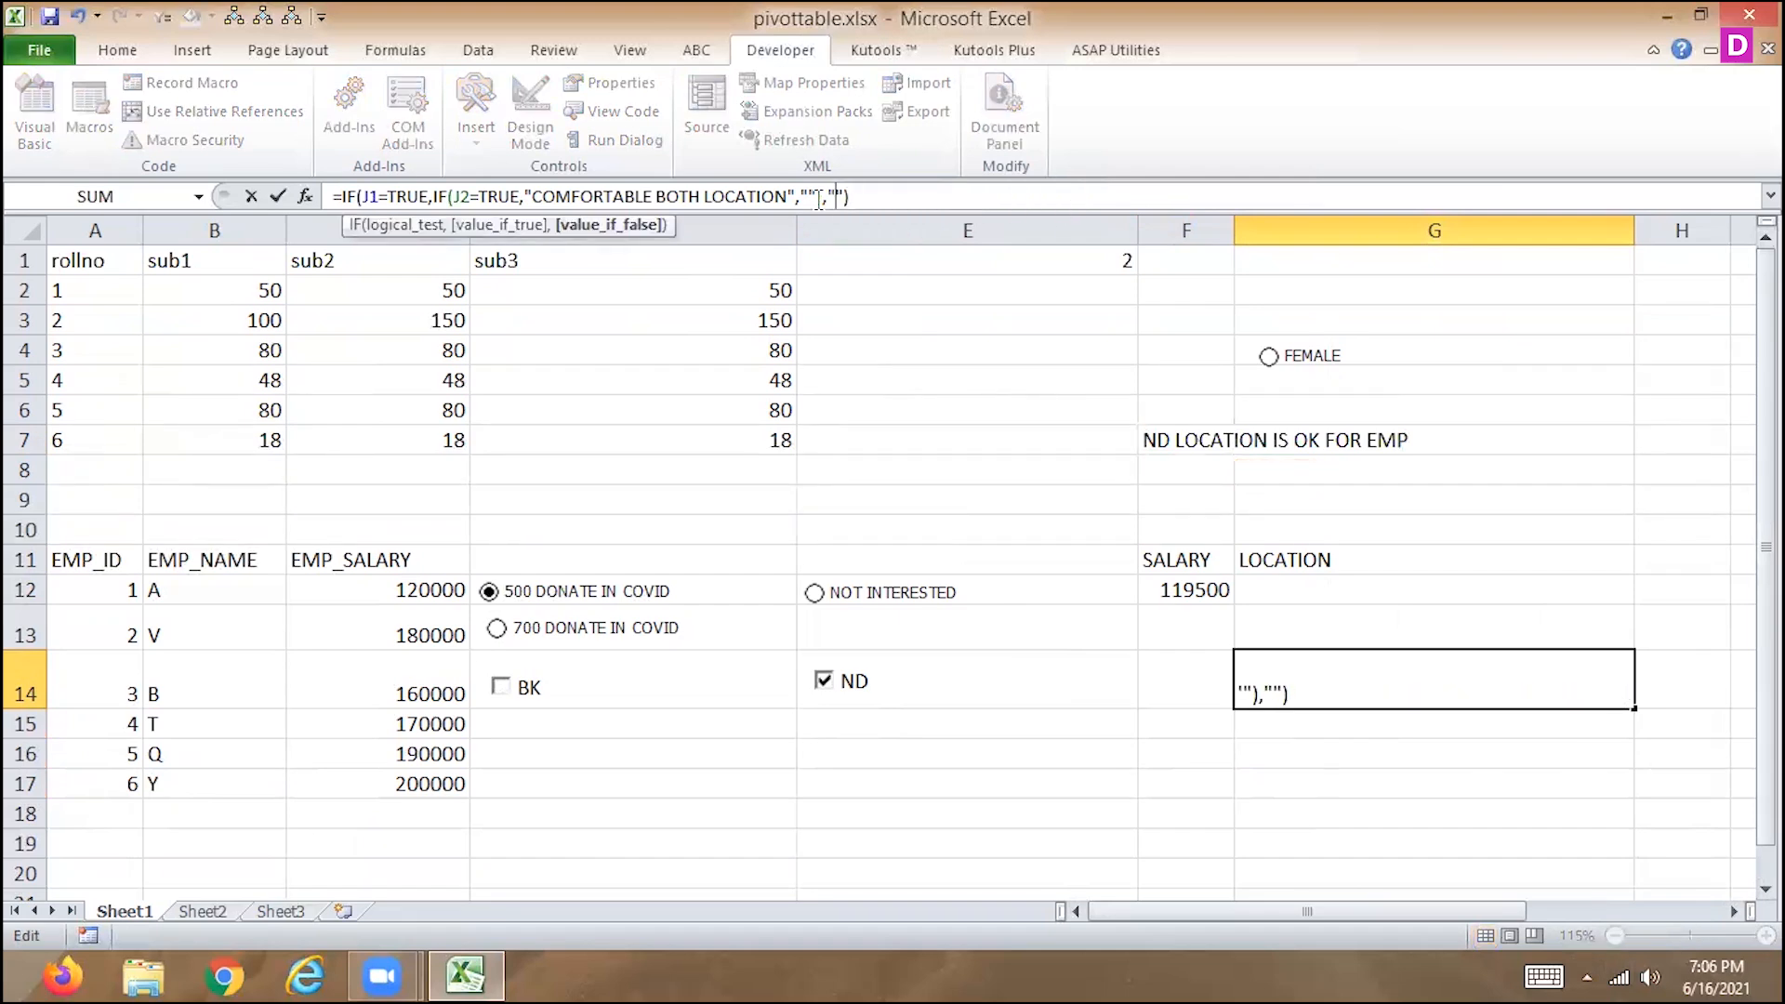
pyautogui.click(816, 204)
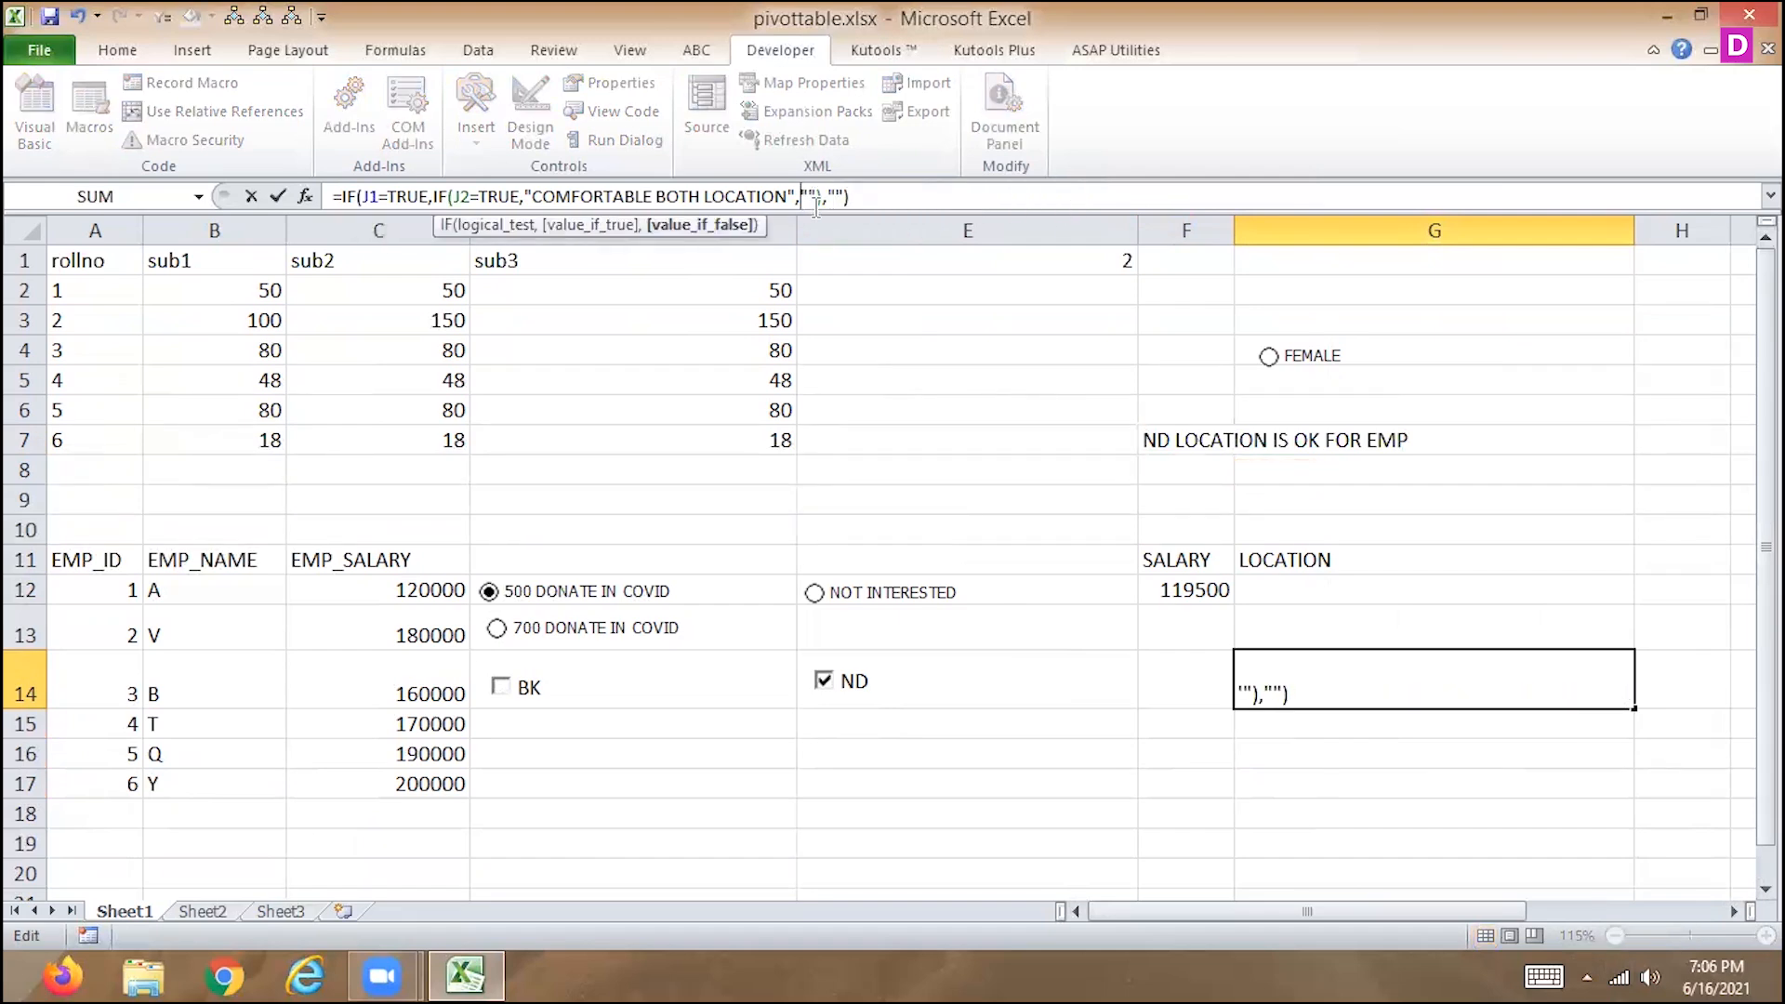
pyautogui.press('Right')
pyautogui.hotkey('ctrl', 'v')
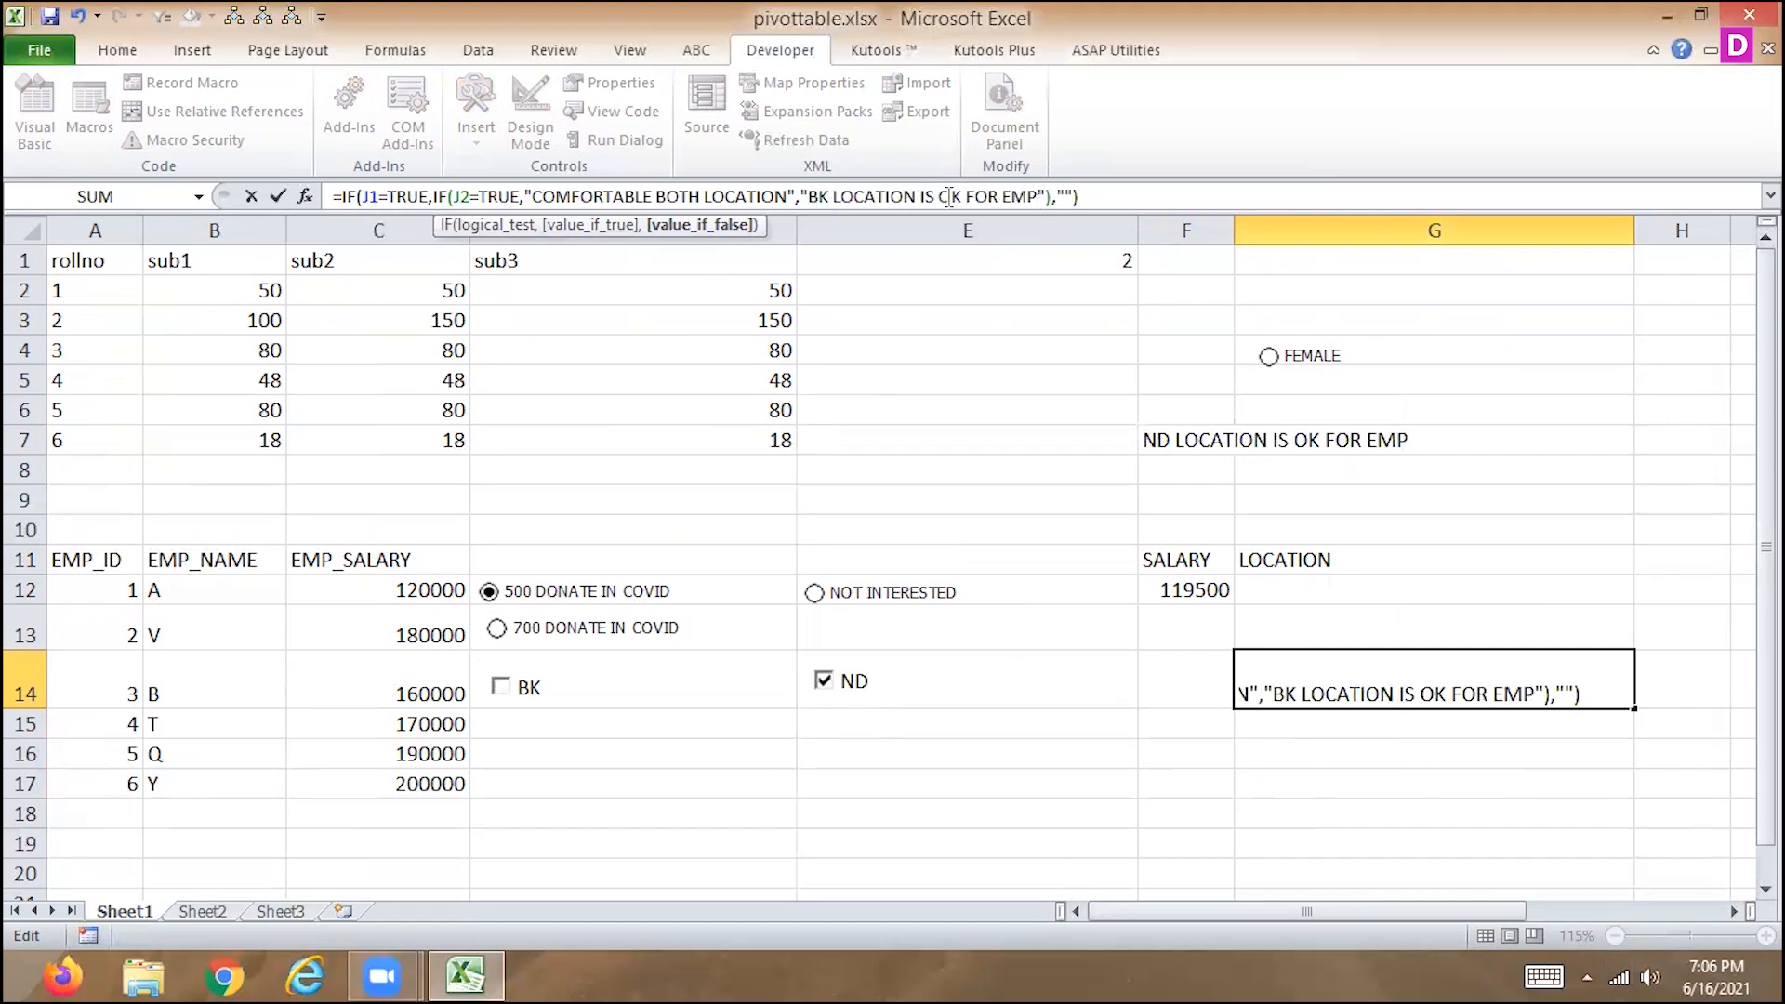
# Copy the text ND LOCATION IS OK FOR EMP from cell F7 and leave the cell's content as is.
pyautogui.click(1227, 439)
pyautogui.click(603, 197)
pyautogui.moveTo(603, 197); pyautogui.dragTo(260, 199)
pyautogui.hotkey('ctrl', 'c')
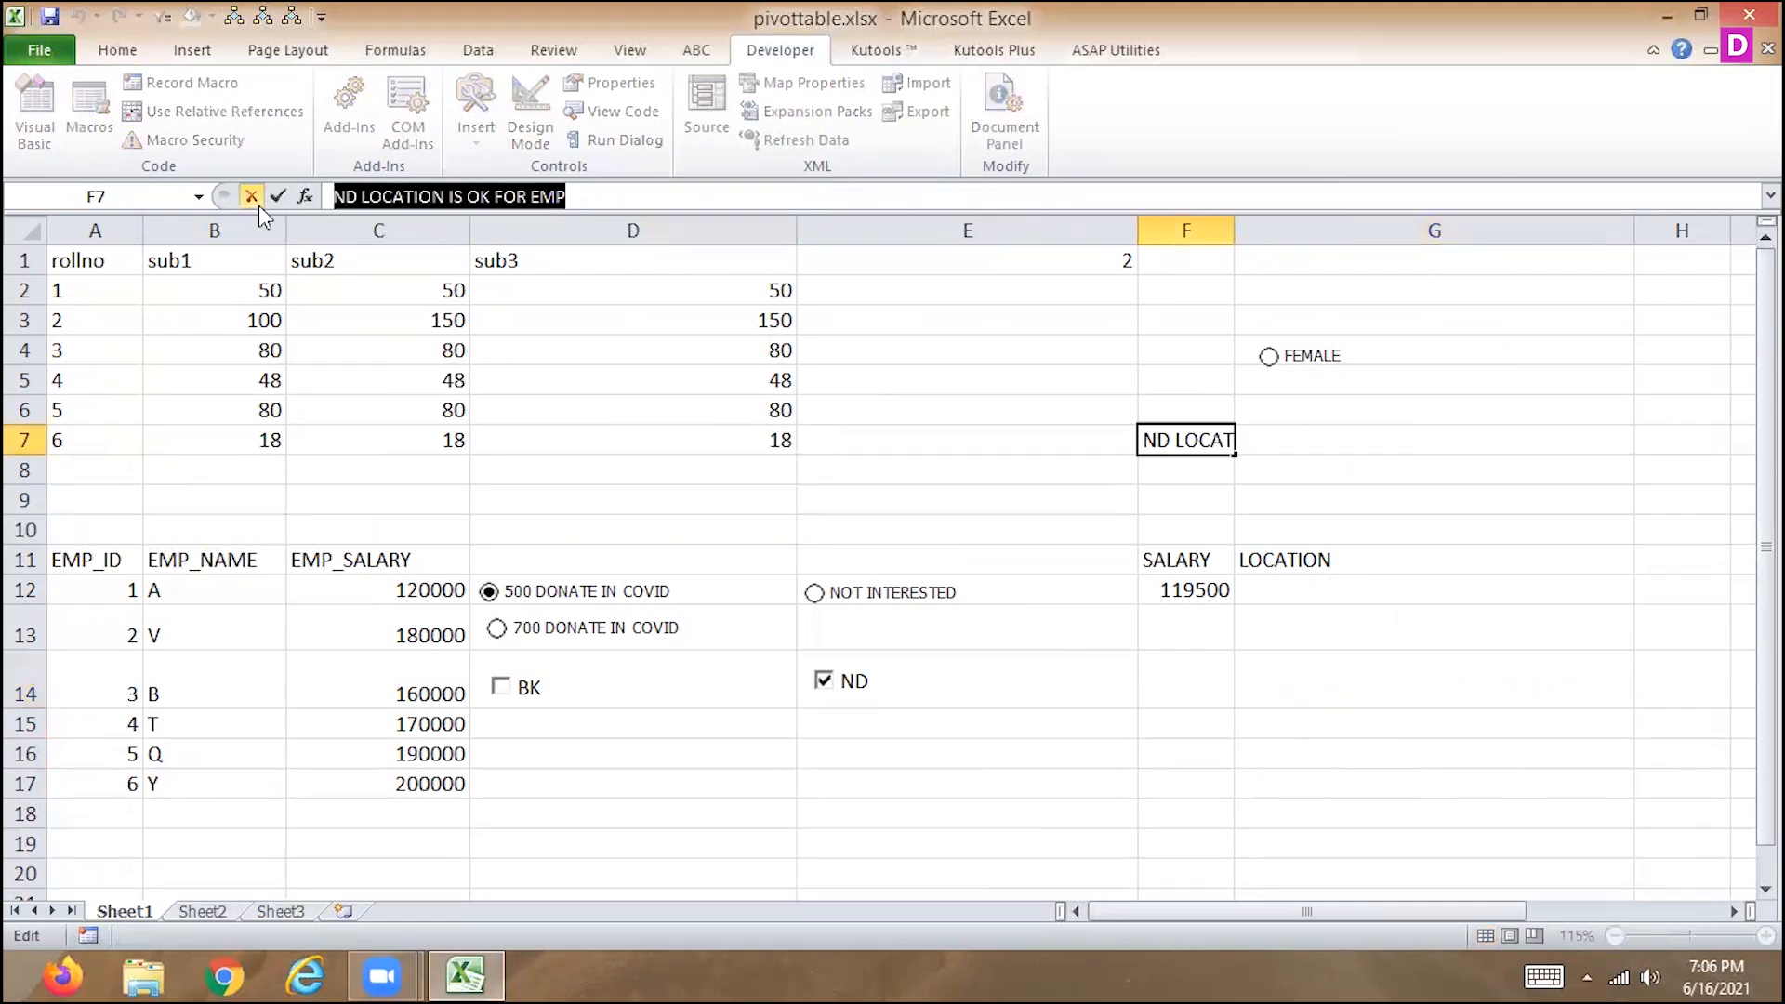
pyautogui.click(252, 198)
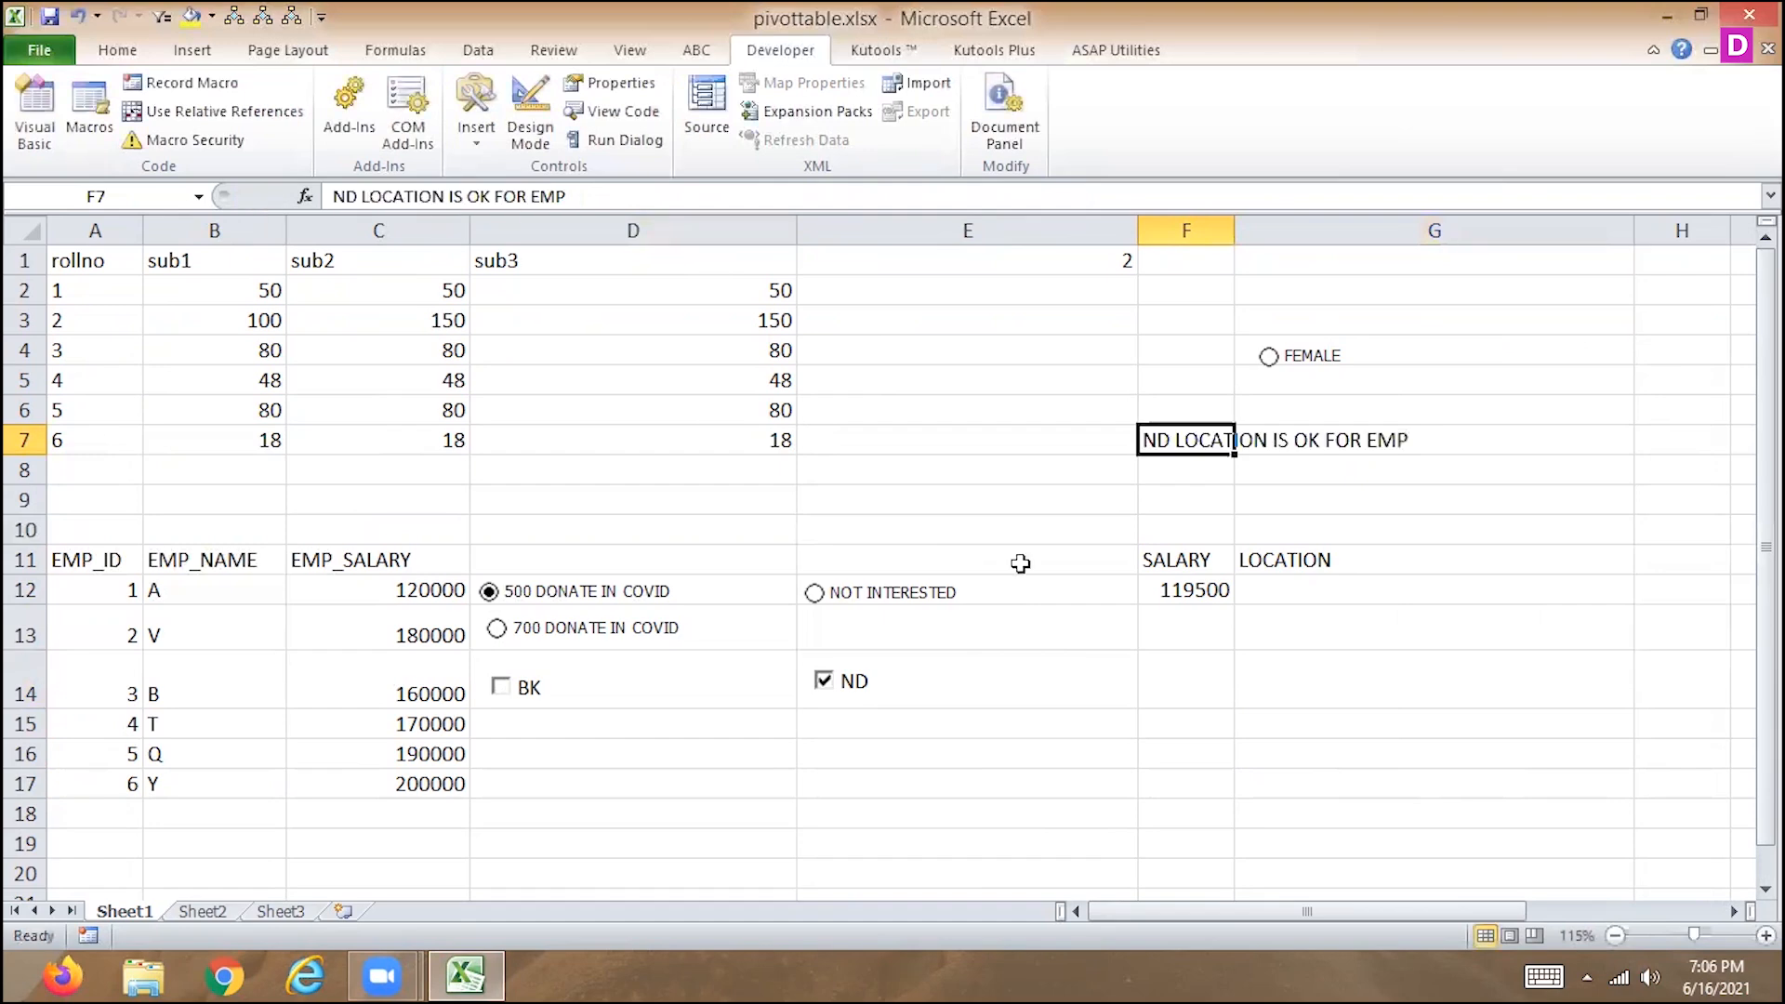
# Undo the last edit of the G14 formula.
pyautogui.click(1309, 589)
pyautogui.press('Down')
pyautogui.click(1298, 589)
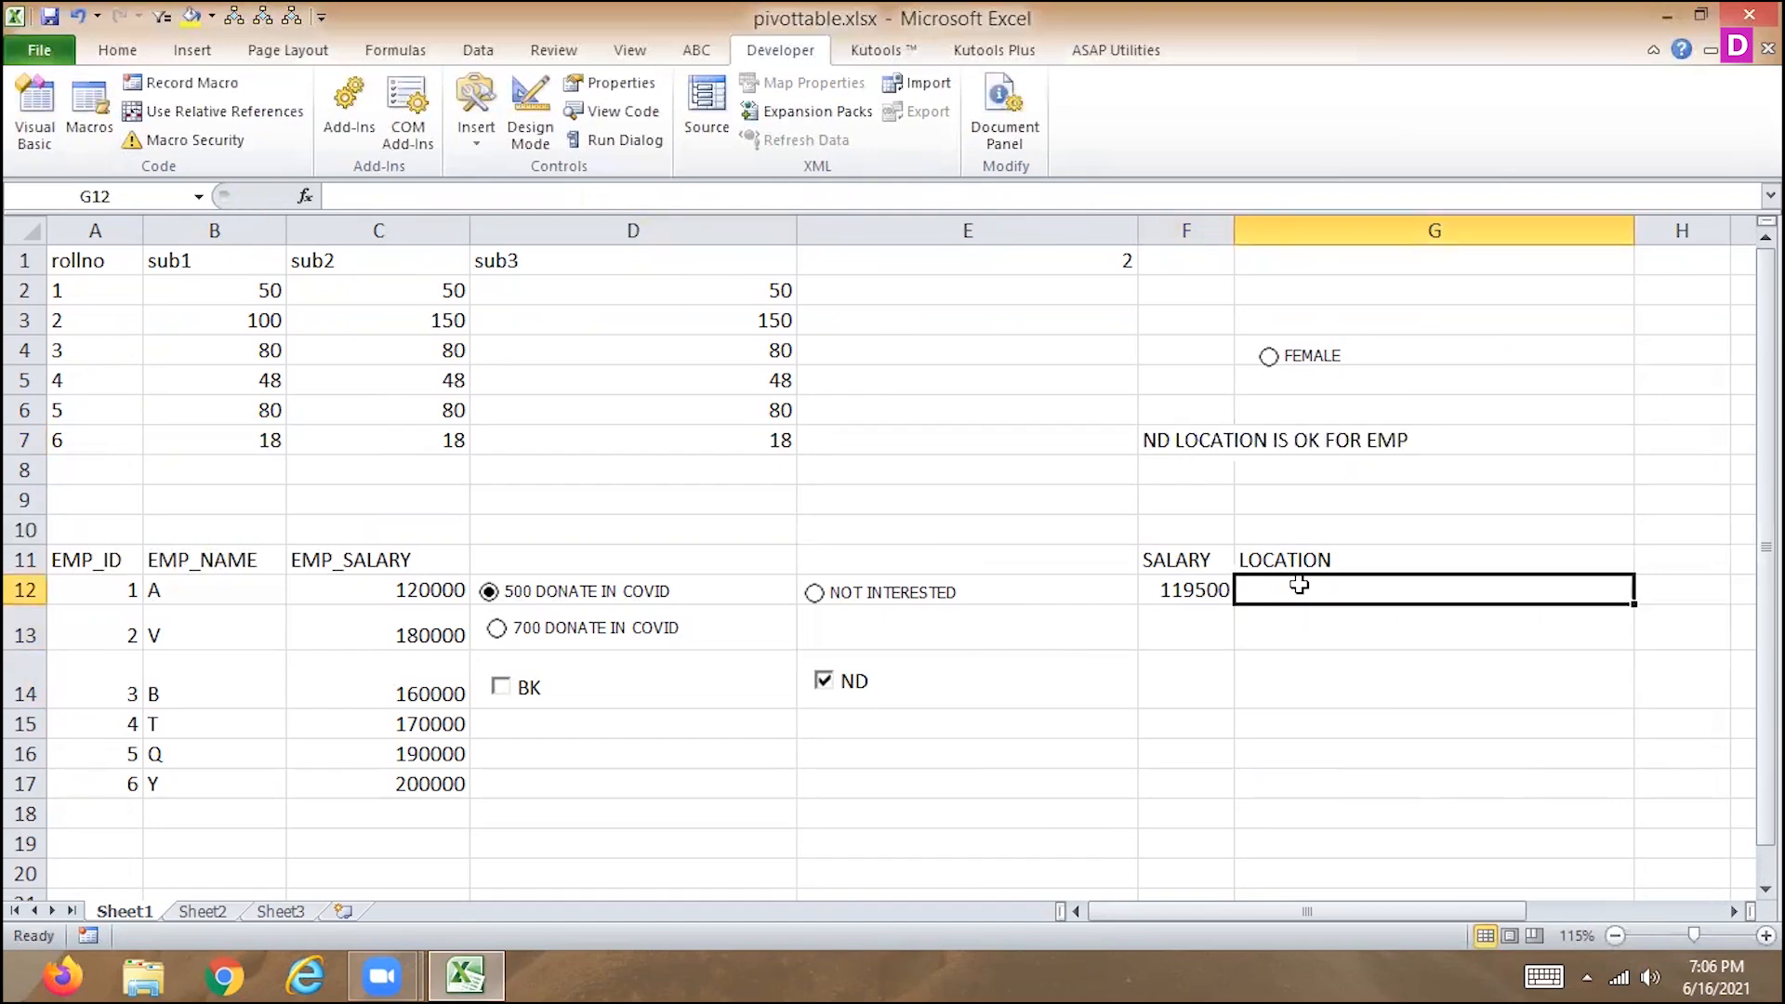
pyautogui.hotkey('ctrl', 'z')
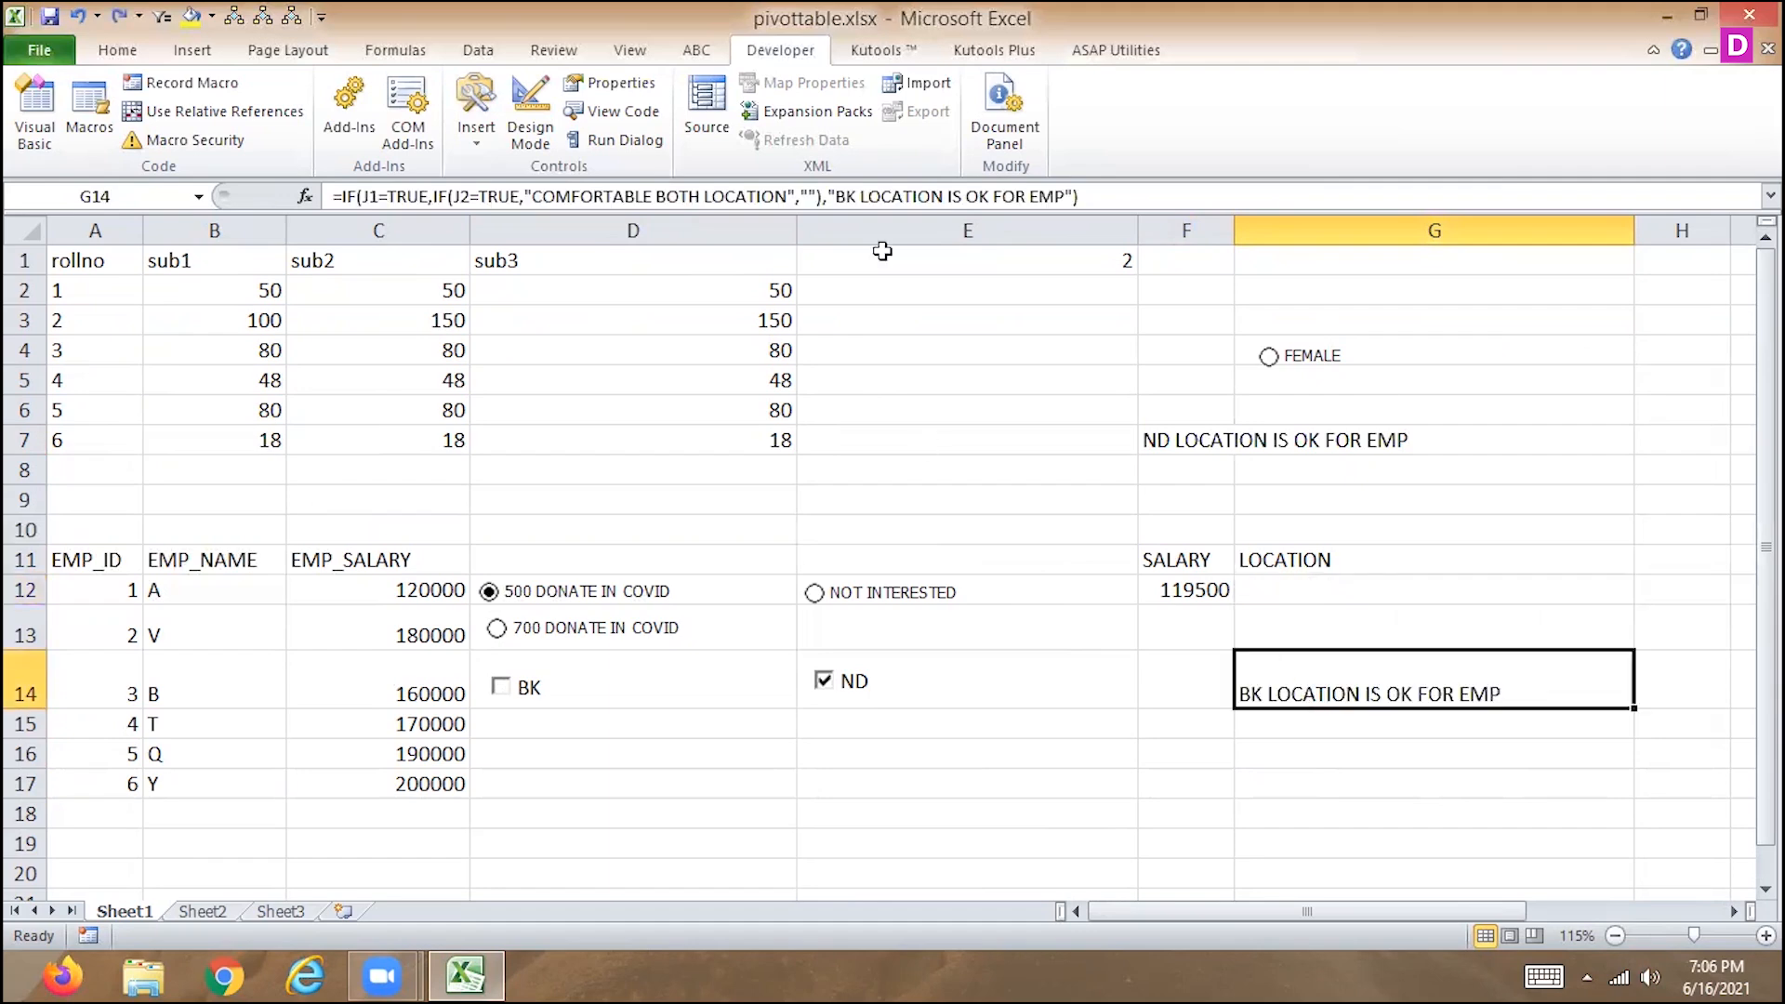
# Paste ND LOCATION IS OK FOR EMP between the inner IF's empty quotes in the G14 formula and commit it.
pyautogui.click(804, 196)
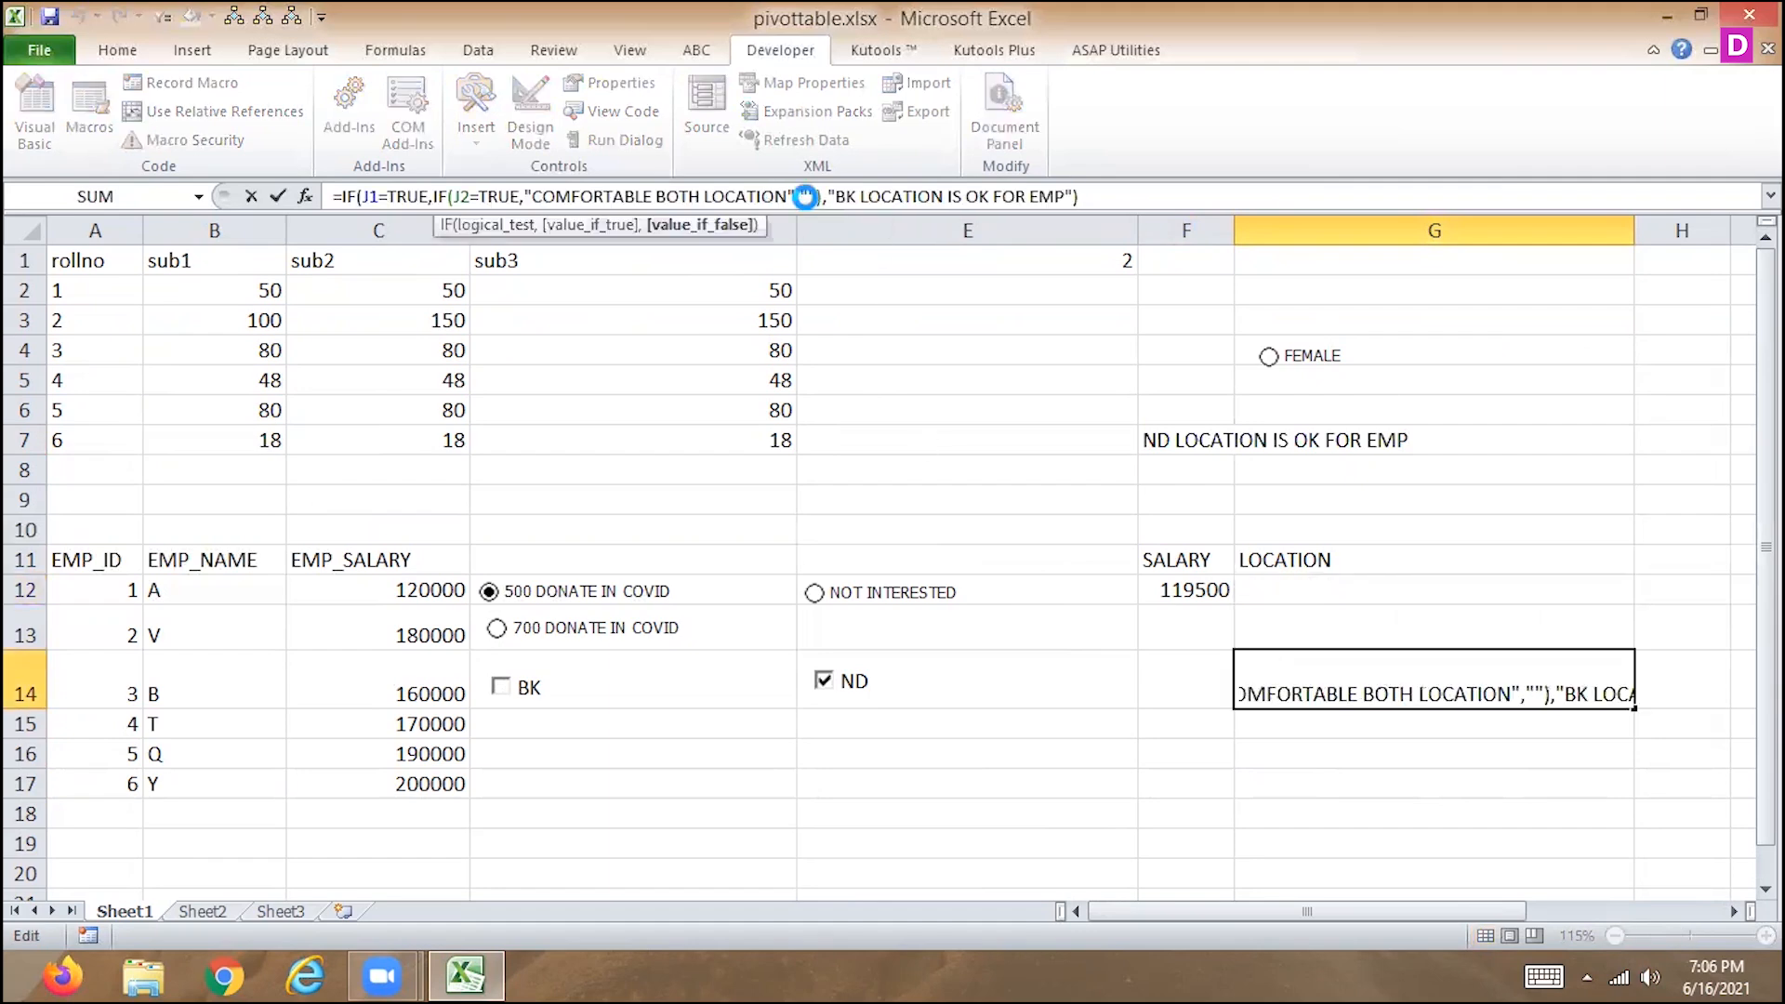
pyautogui.hotkey('ctrl', 'v')
pyautogui.press('Return')
pyautogui.press('Up')
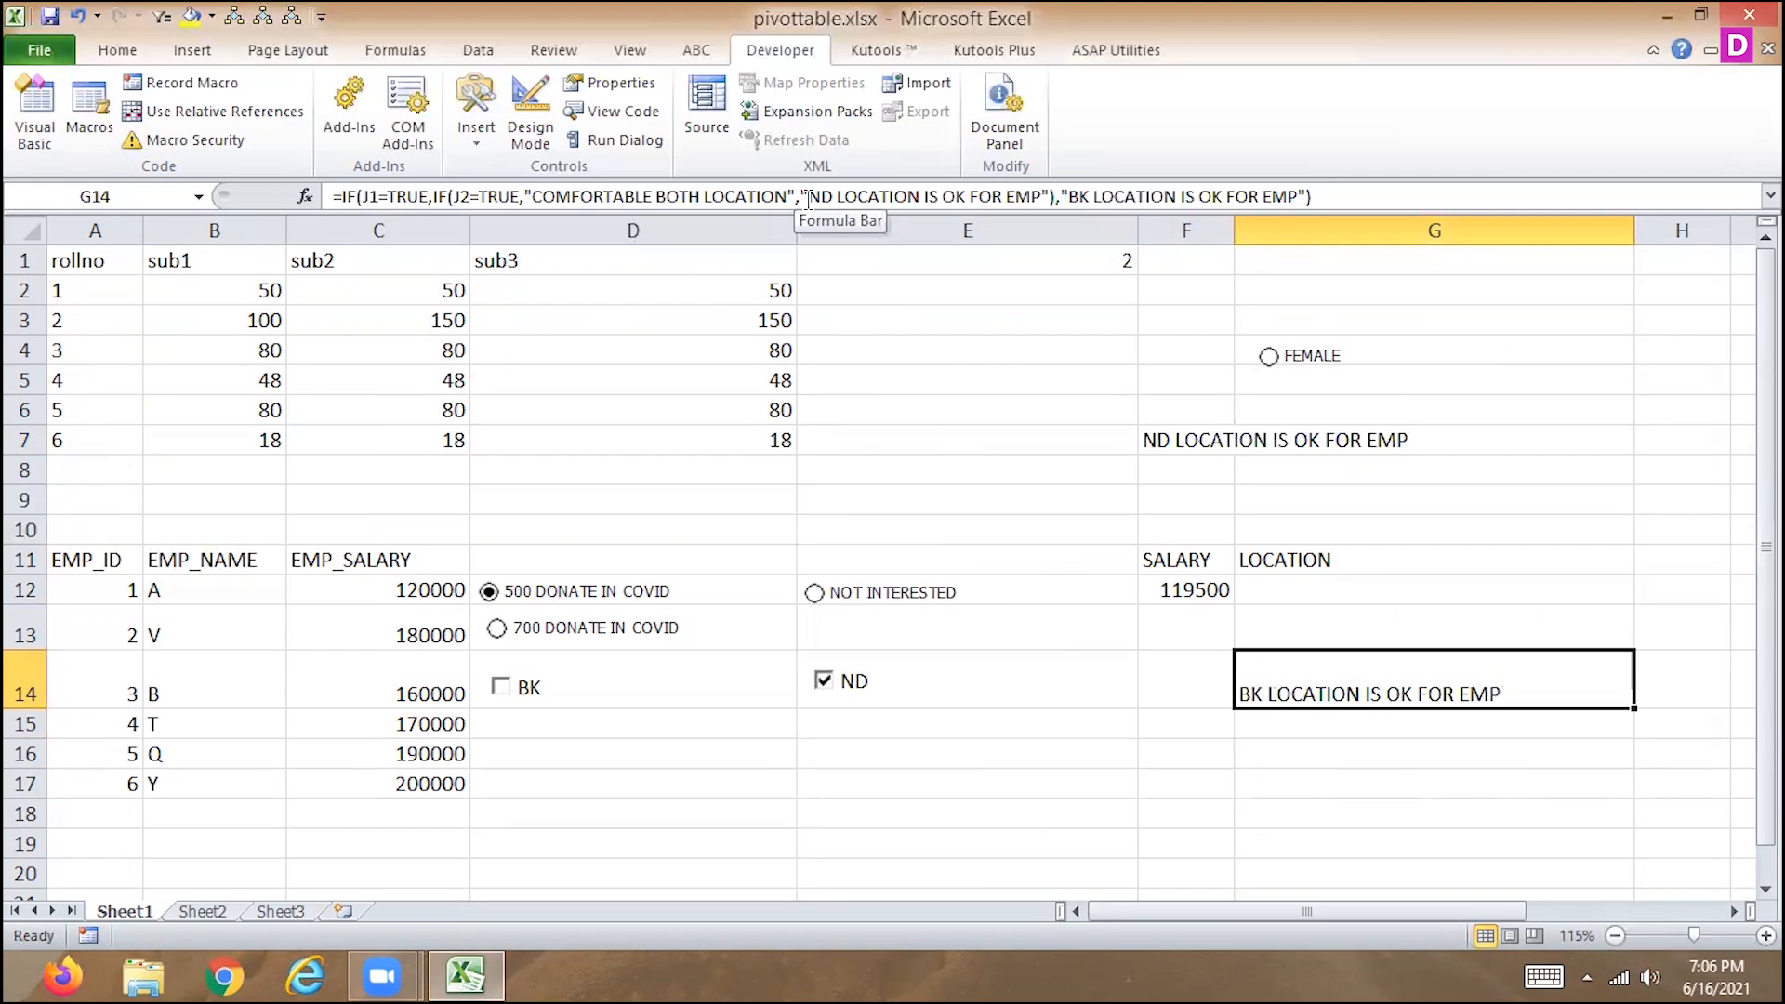
# Test the G14 formula by checking BK, unchecking ND, and switching BK off and on again.
pyautogui.press('Down')
pyautogui.press('Left')
pyautogui.press('Left')
pyautogui.press('Left')
pyautogui.press('Left')
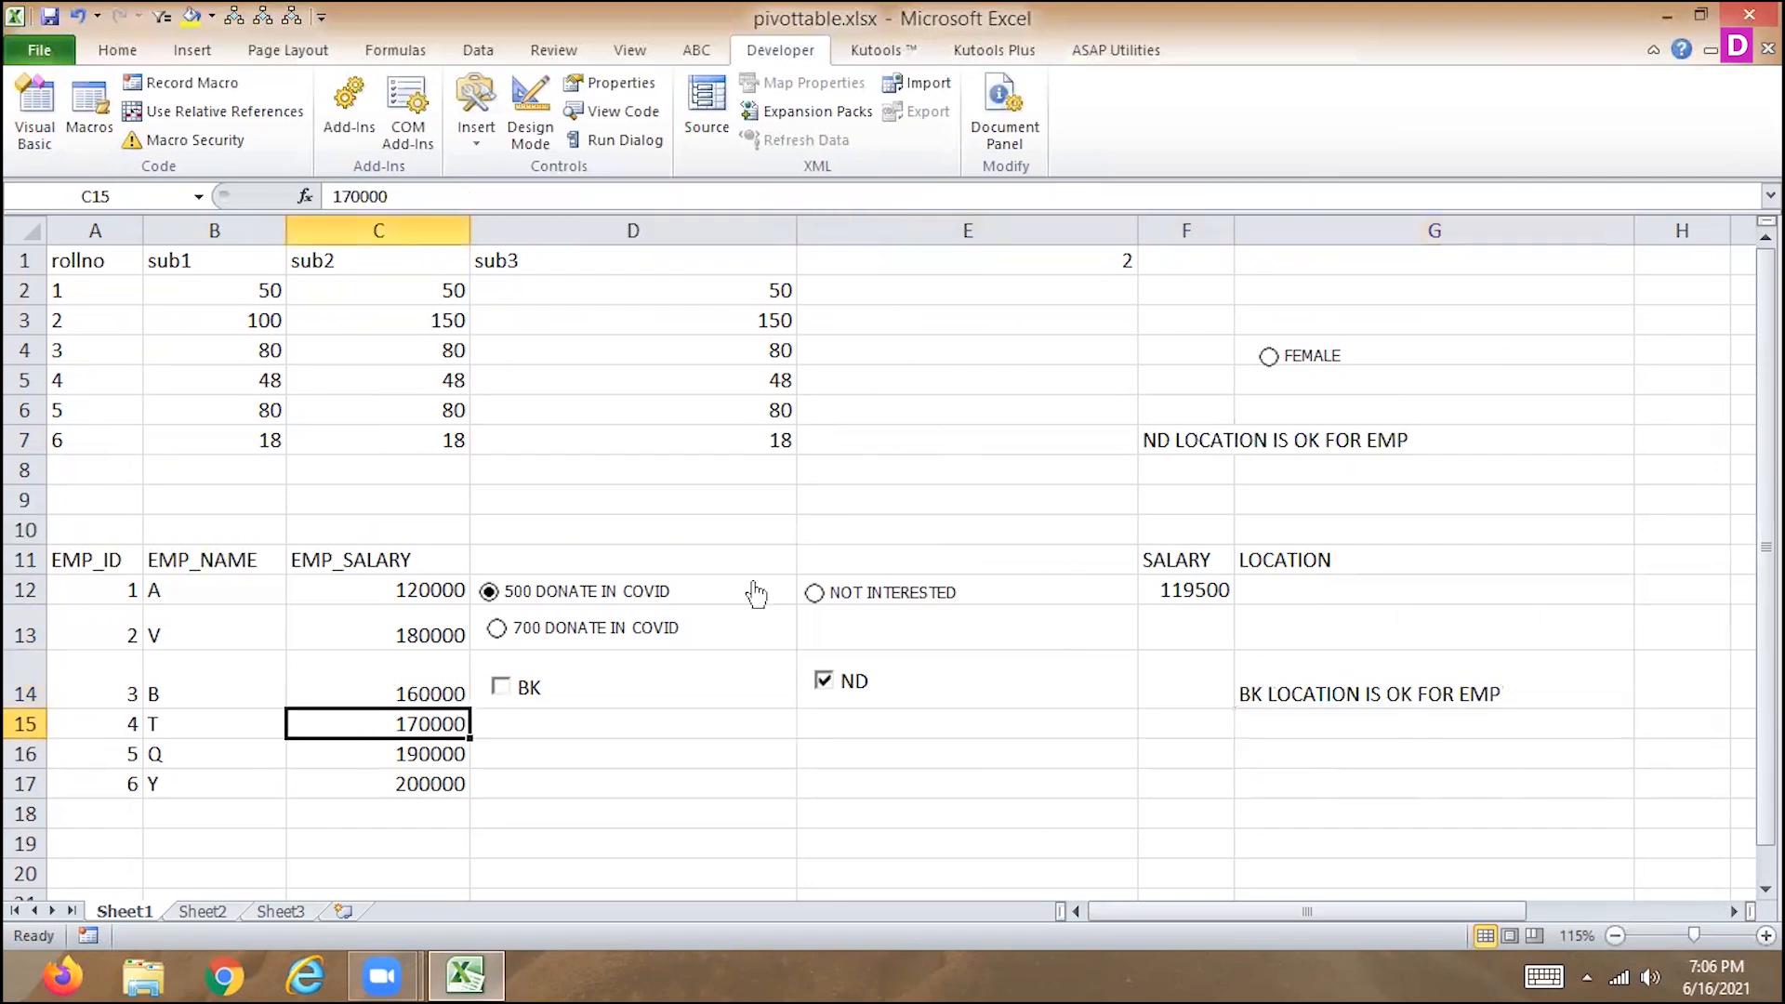
pyautogui.click(501, 688)
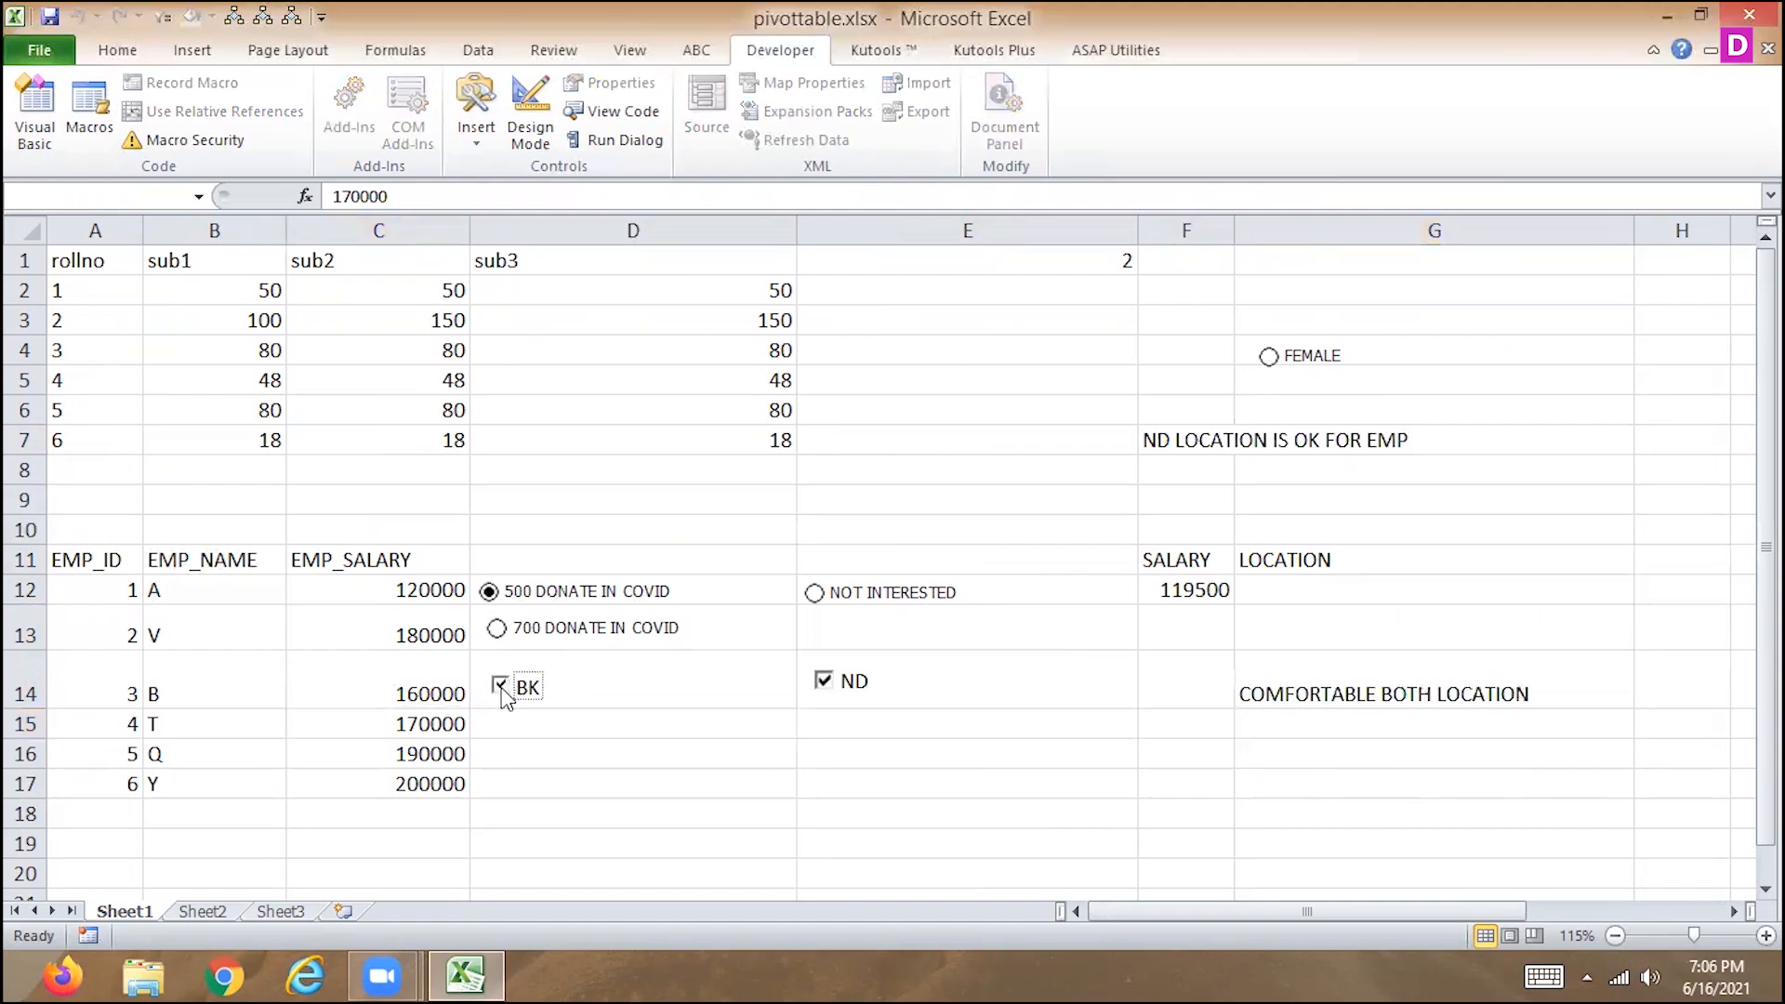
pyautogui.click(824, 684)
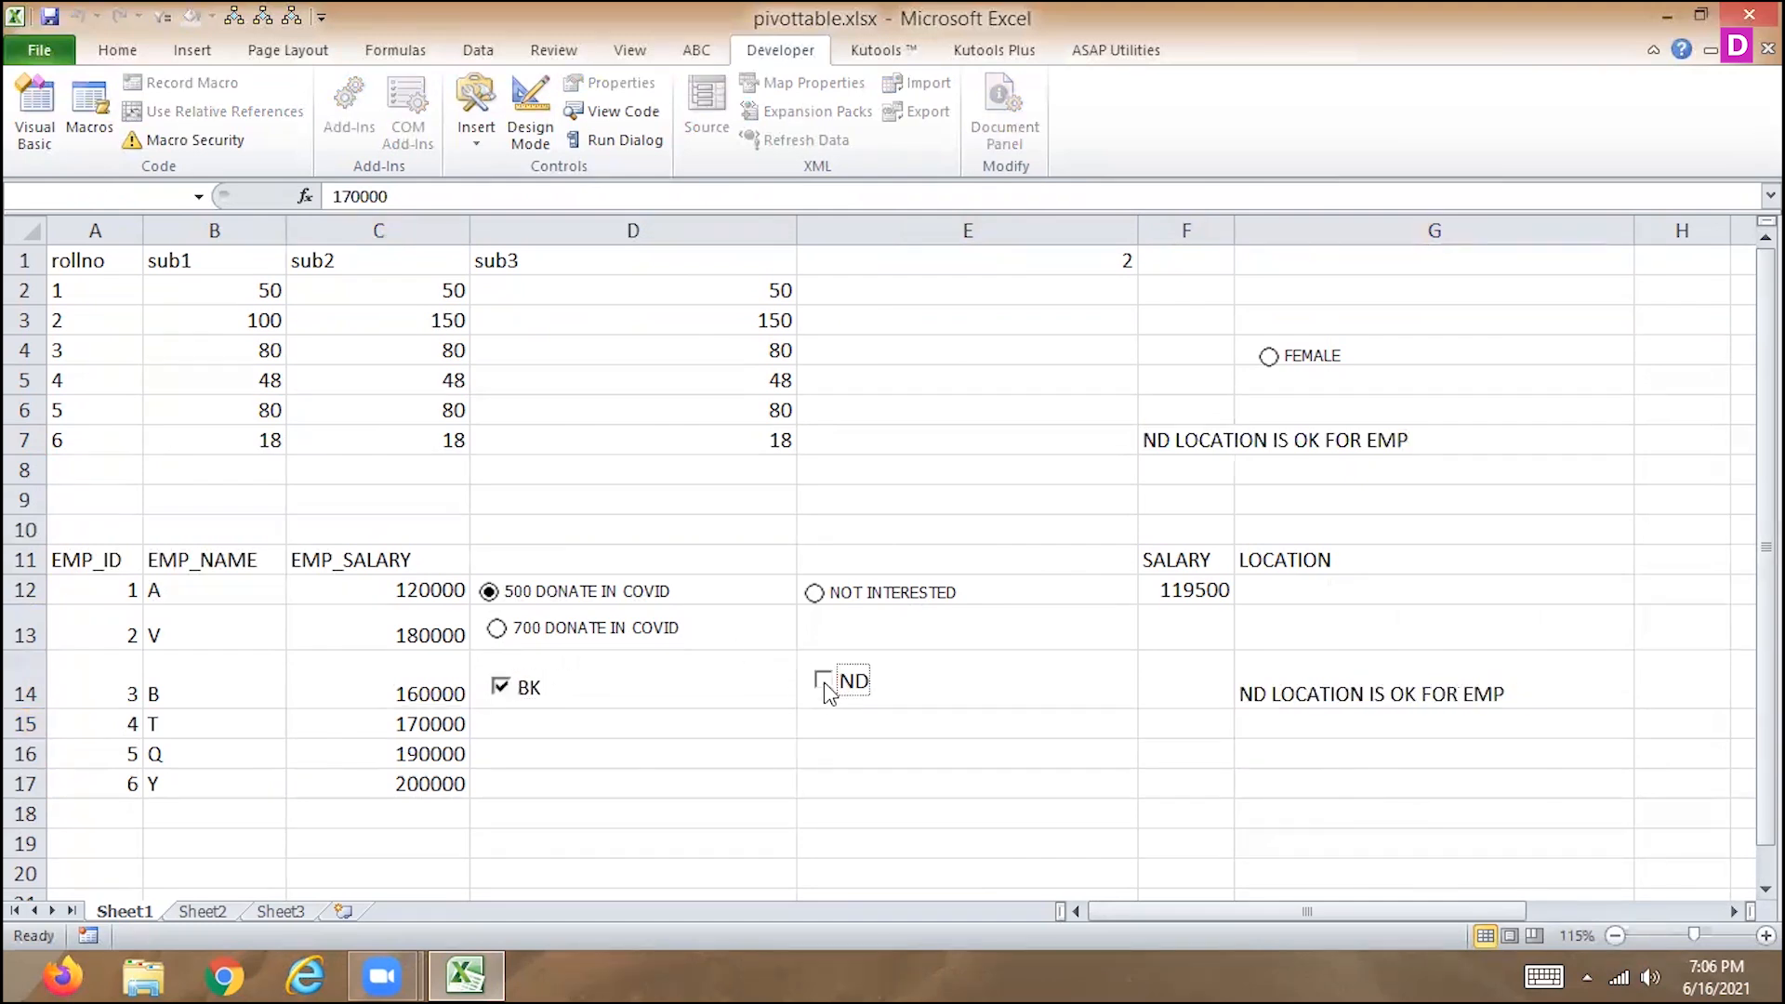
pyautogui.click(501, 686)
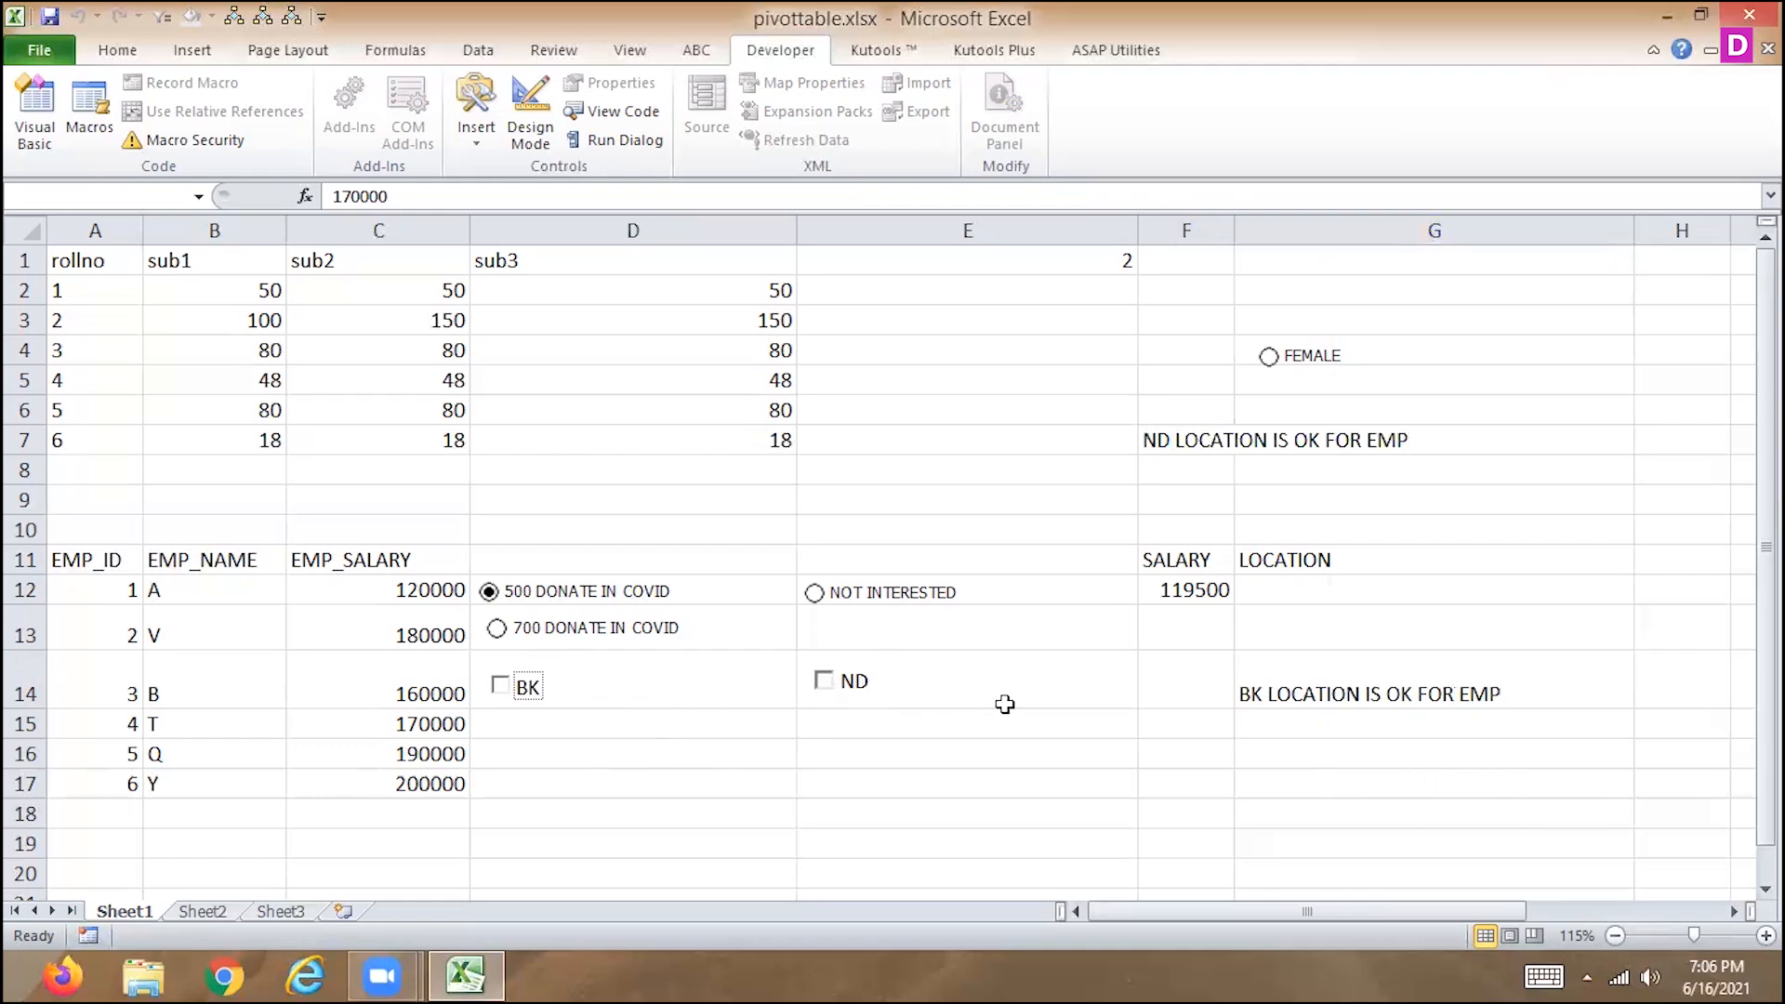
pyautogui.click(502, 686)
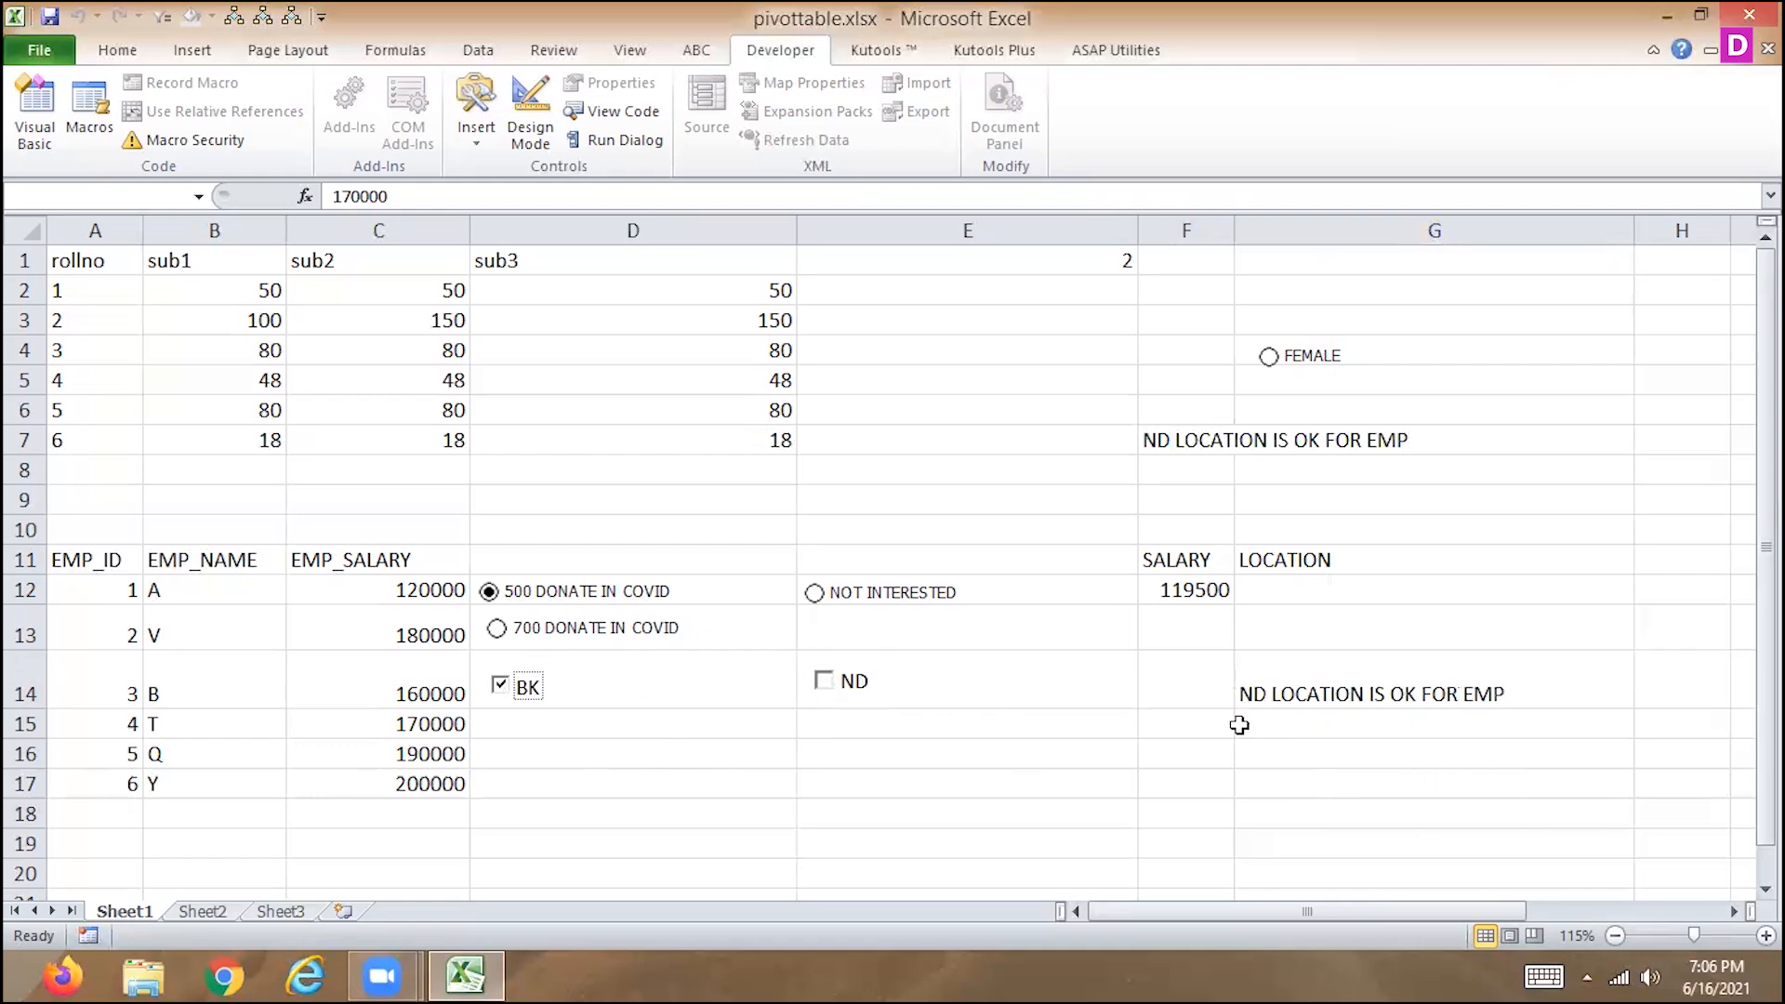
# Change the inner IF's false value in the G14 formula to "BK LOCATION IS OK FOR EMP".
pyautogui.click(1320, 665)
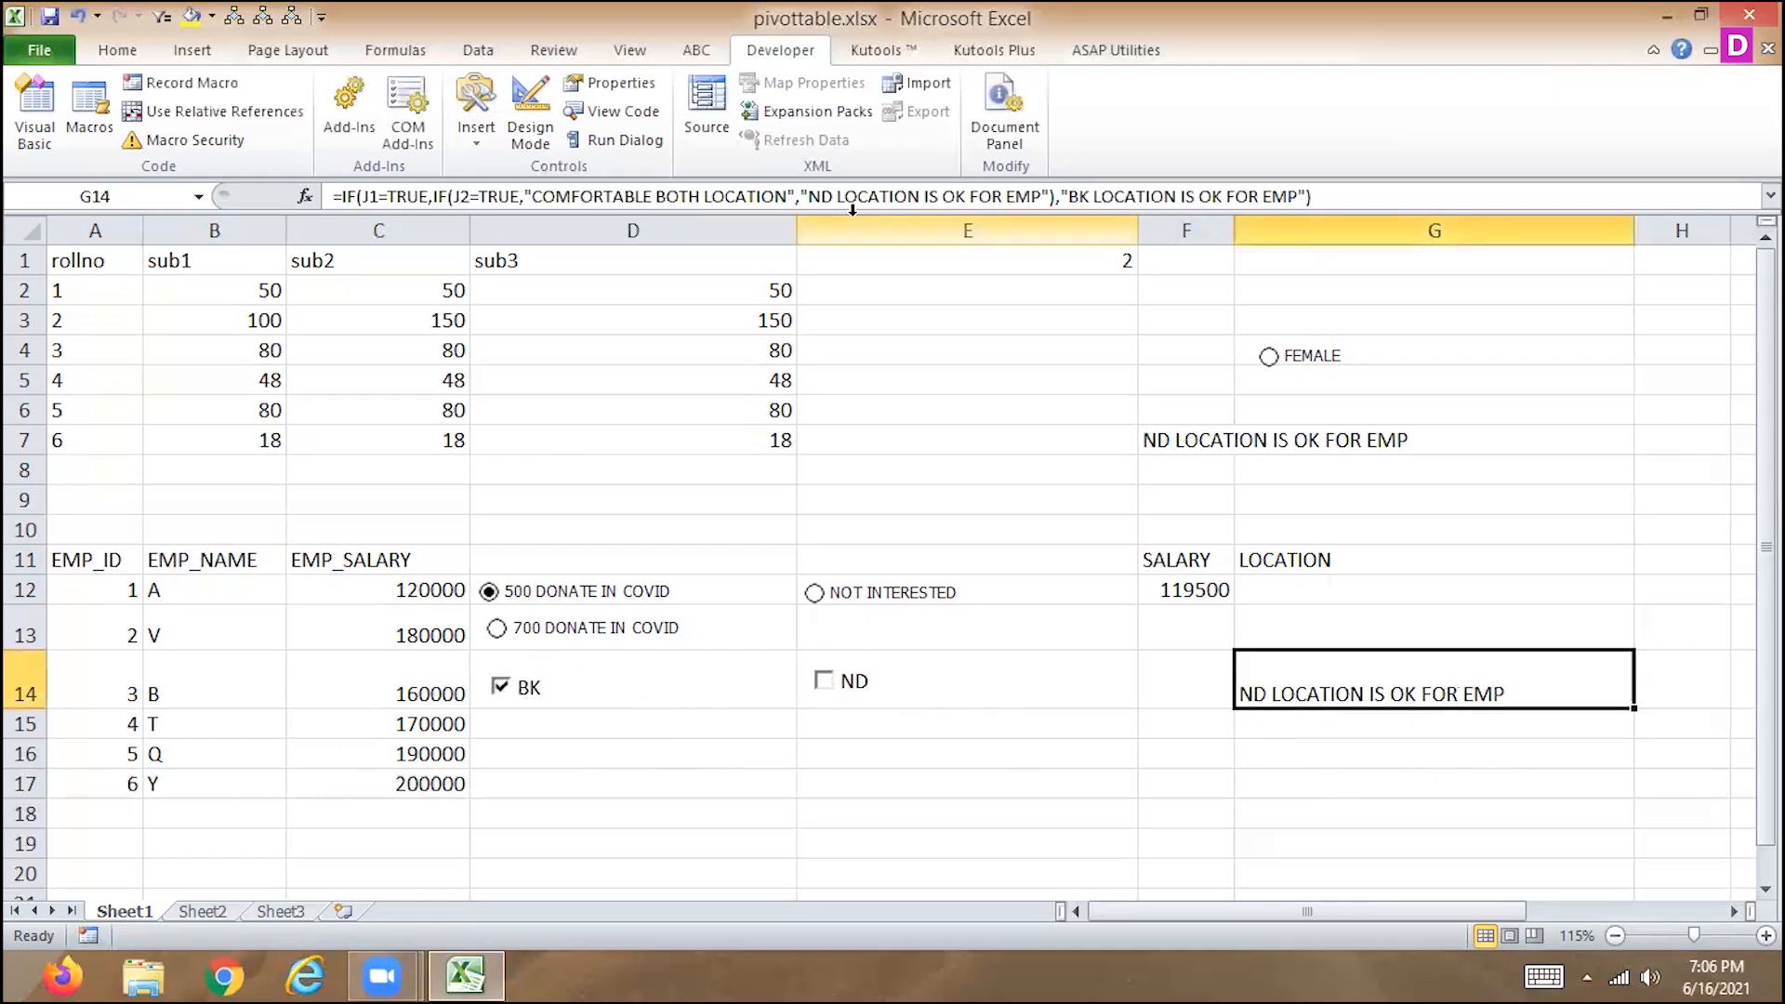
pyautogui.click(832, 197)
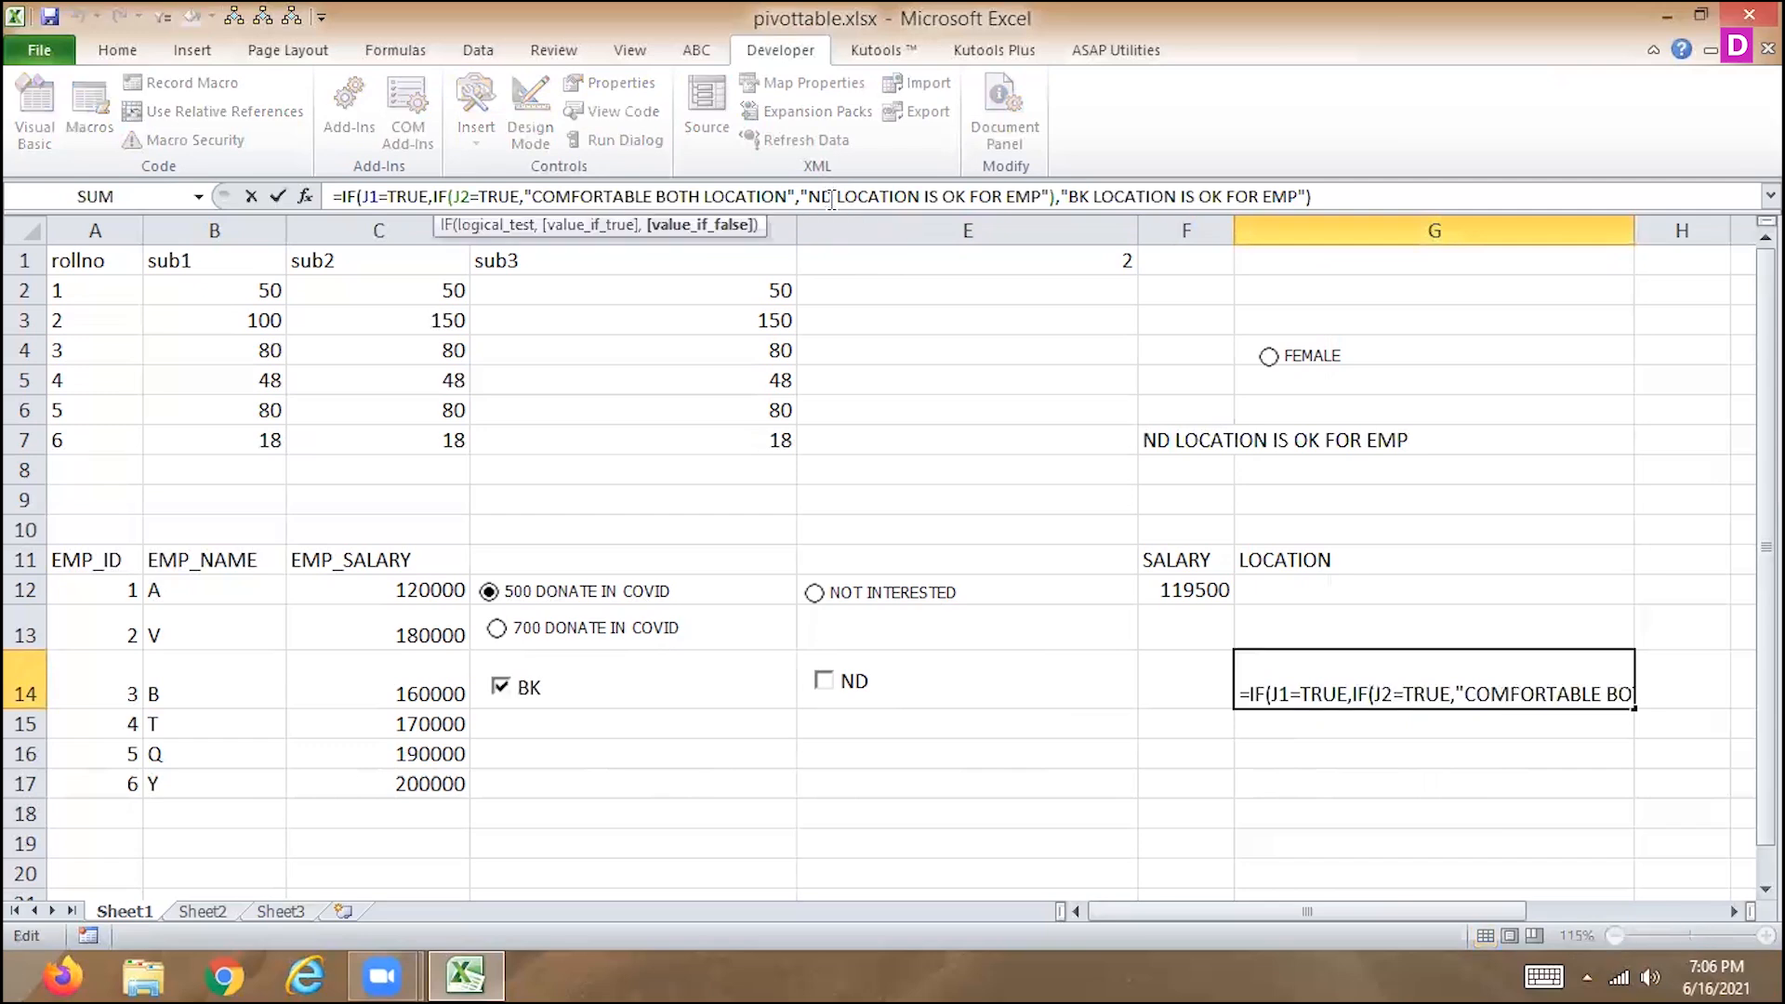
pyautogui.press('BackSpace')
pyautogui.press('BackSpace')
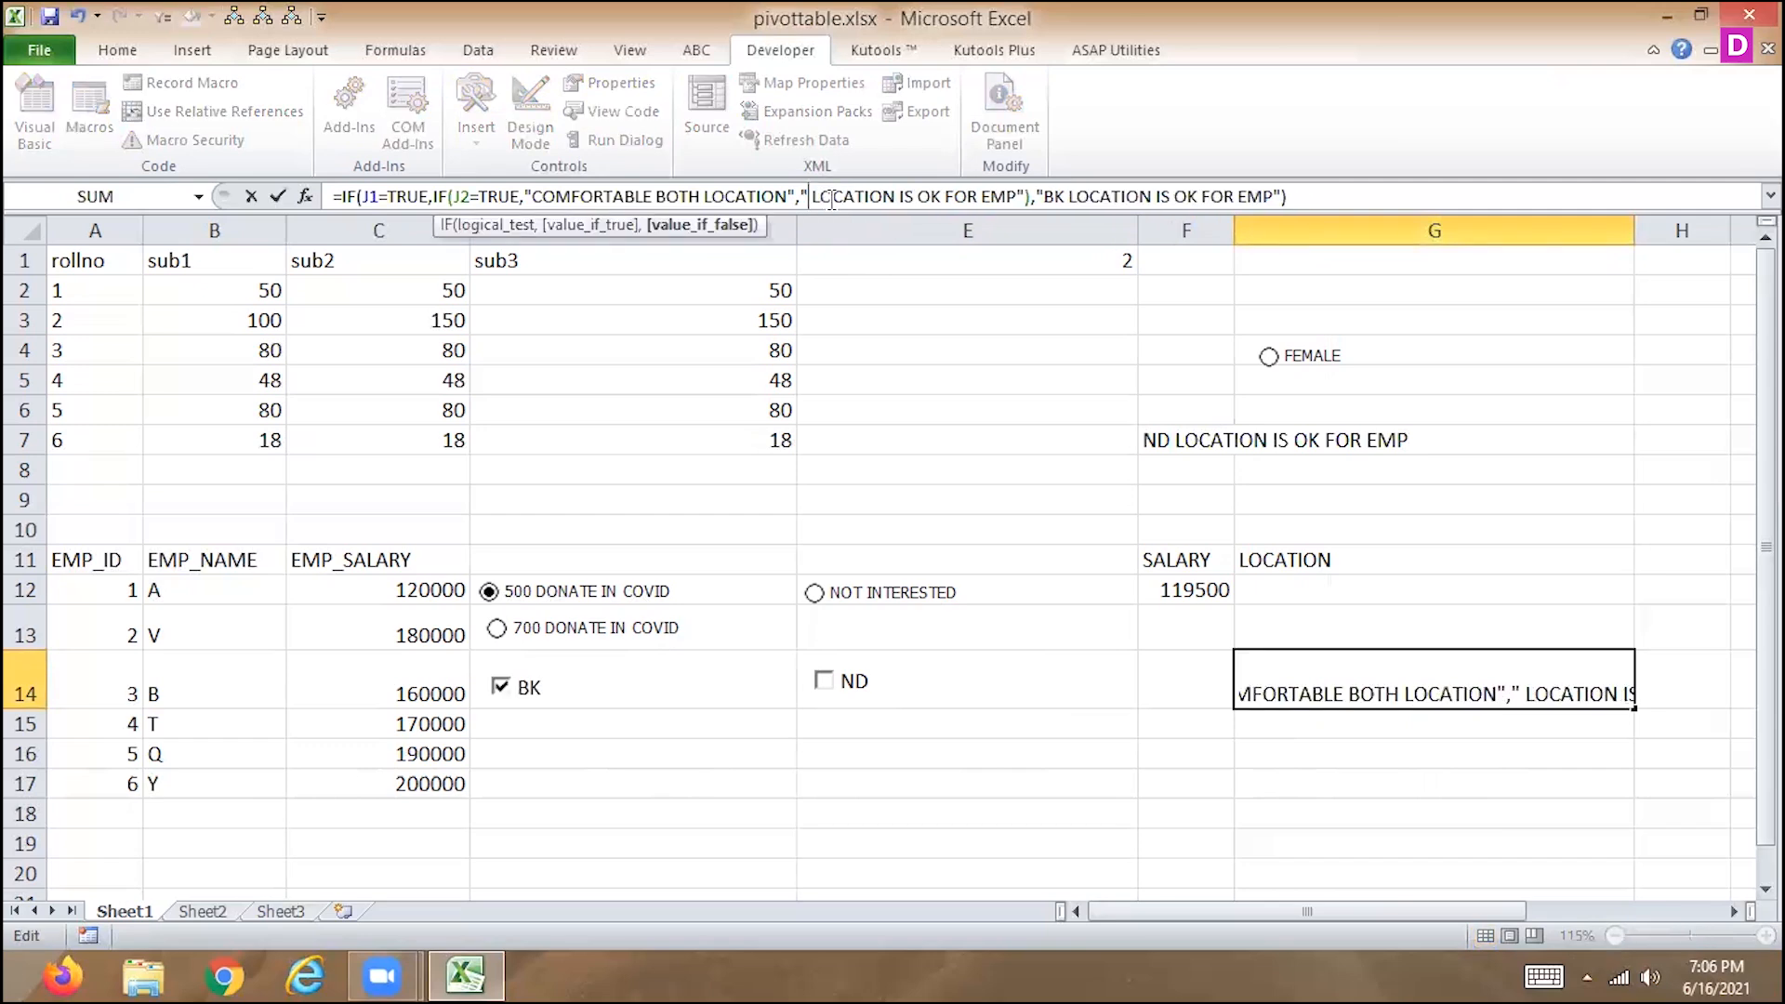
pyautogui.write('BK')
pyautogui.press('Return')
# Change the outer IF's false value in the G14 formula to "ND LOCATION IS OK FOR EMP".
pyautogui.press('Up')
pyautogui.click(1088, 195)
pyautogui.press('BackSpace')
pyautogui.press('BackSpace')
pyautogui.write('N')
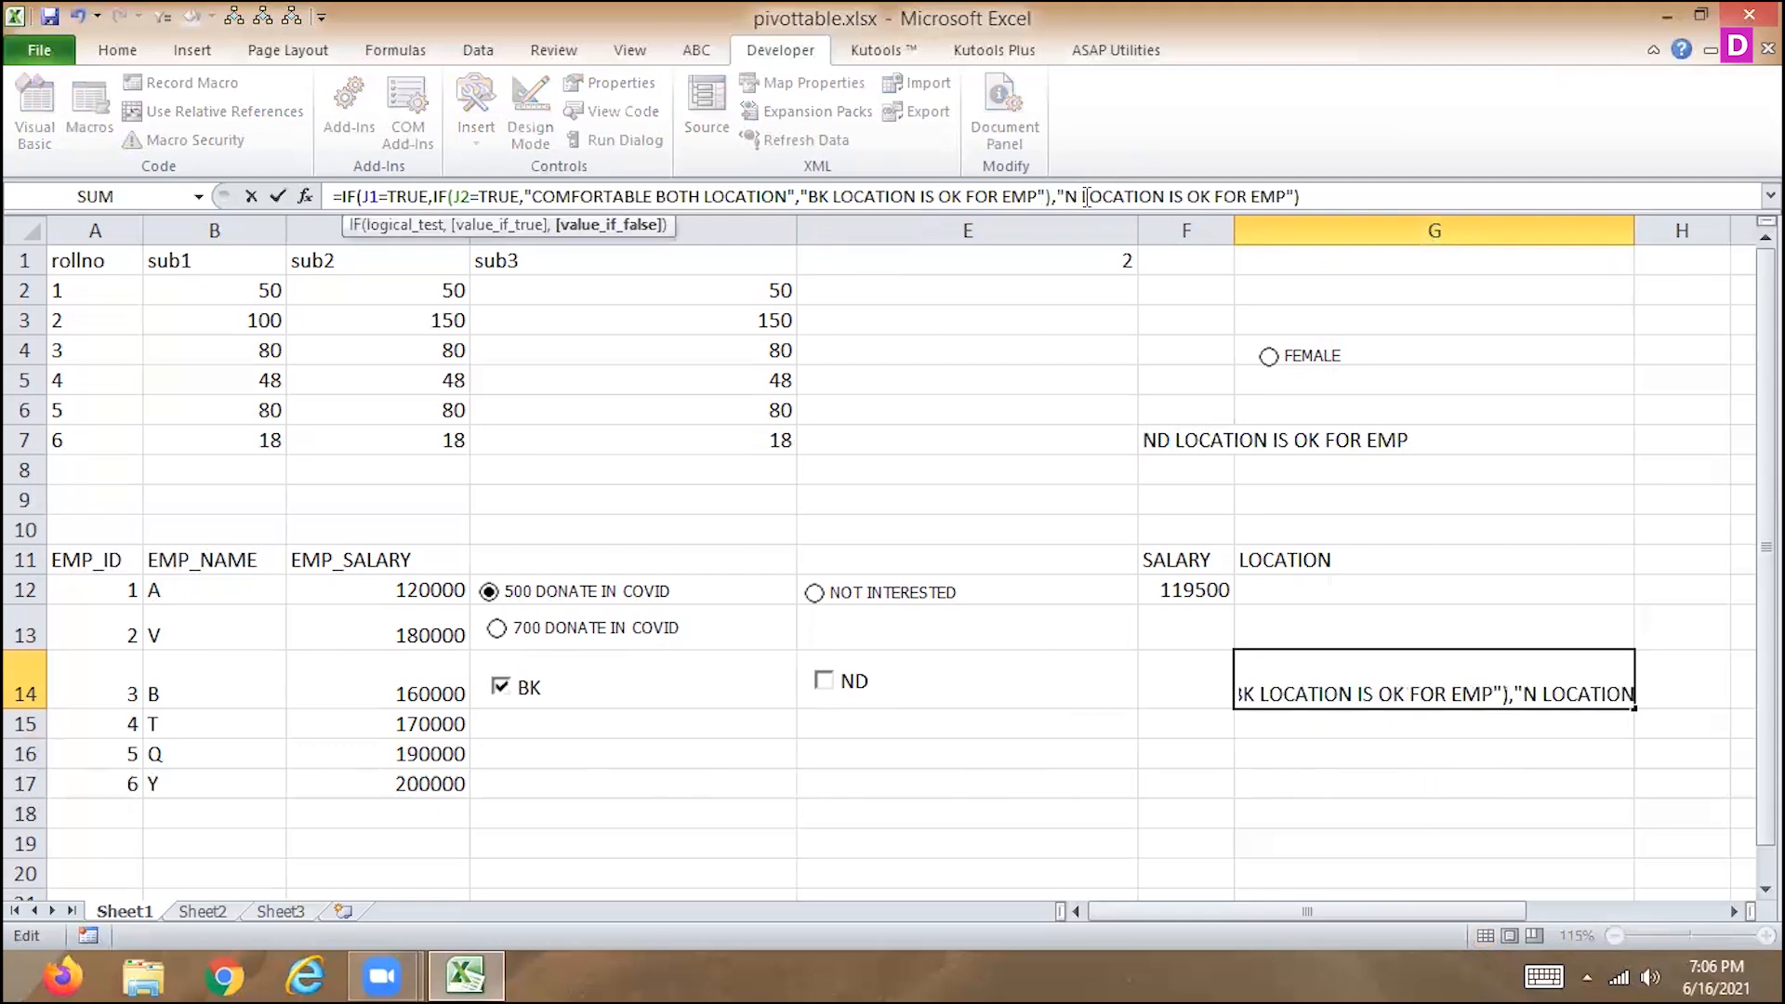
pyautogui.write('D')
pyautogui.press('Return')
pyautogui.press('Up')
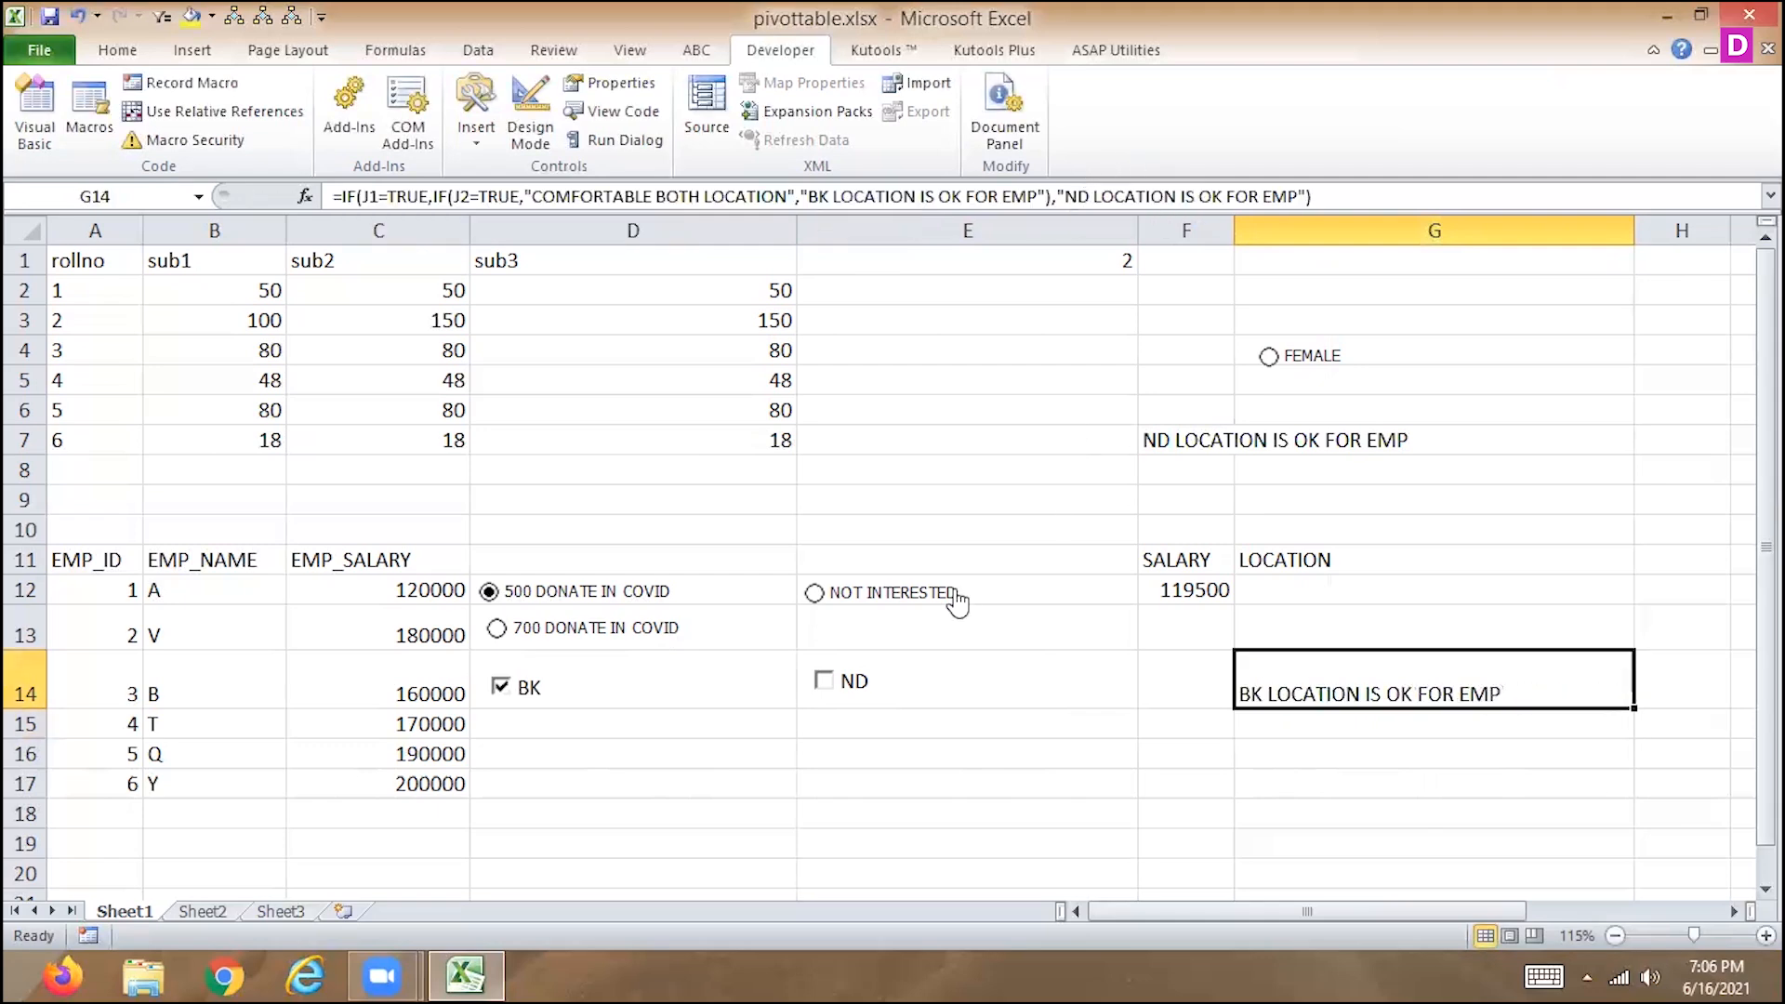
# Test the G14 formula by switching the BK and ND check boxes on and off in different combinations, ending with only ND checked.
pyautogui.click(502, 688)
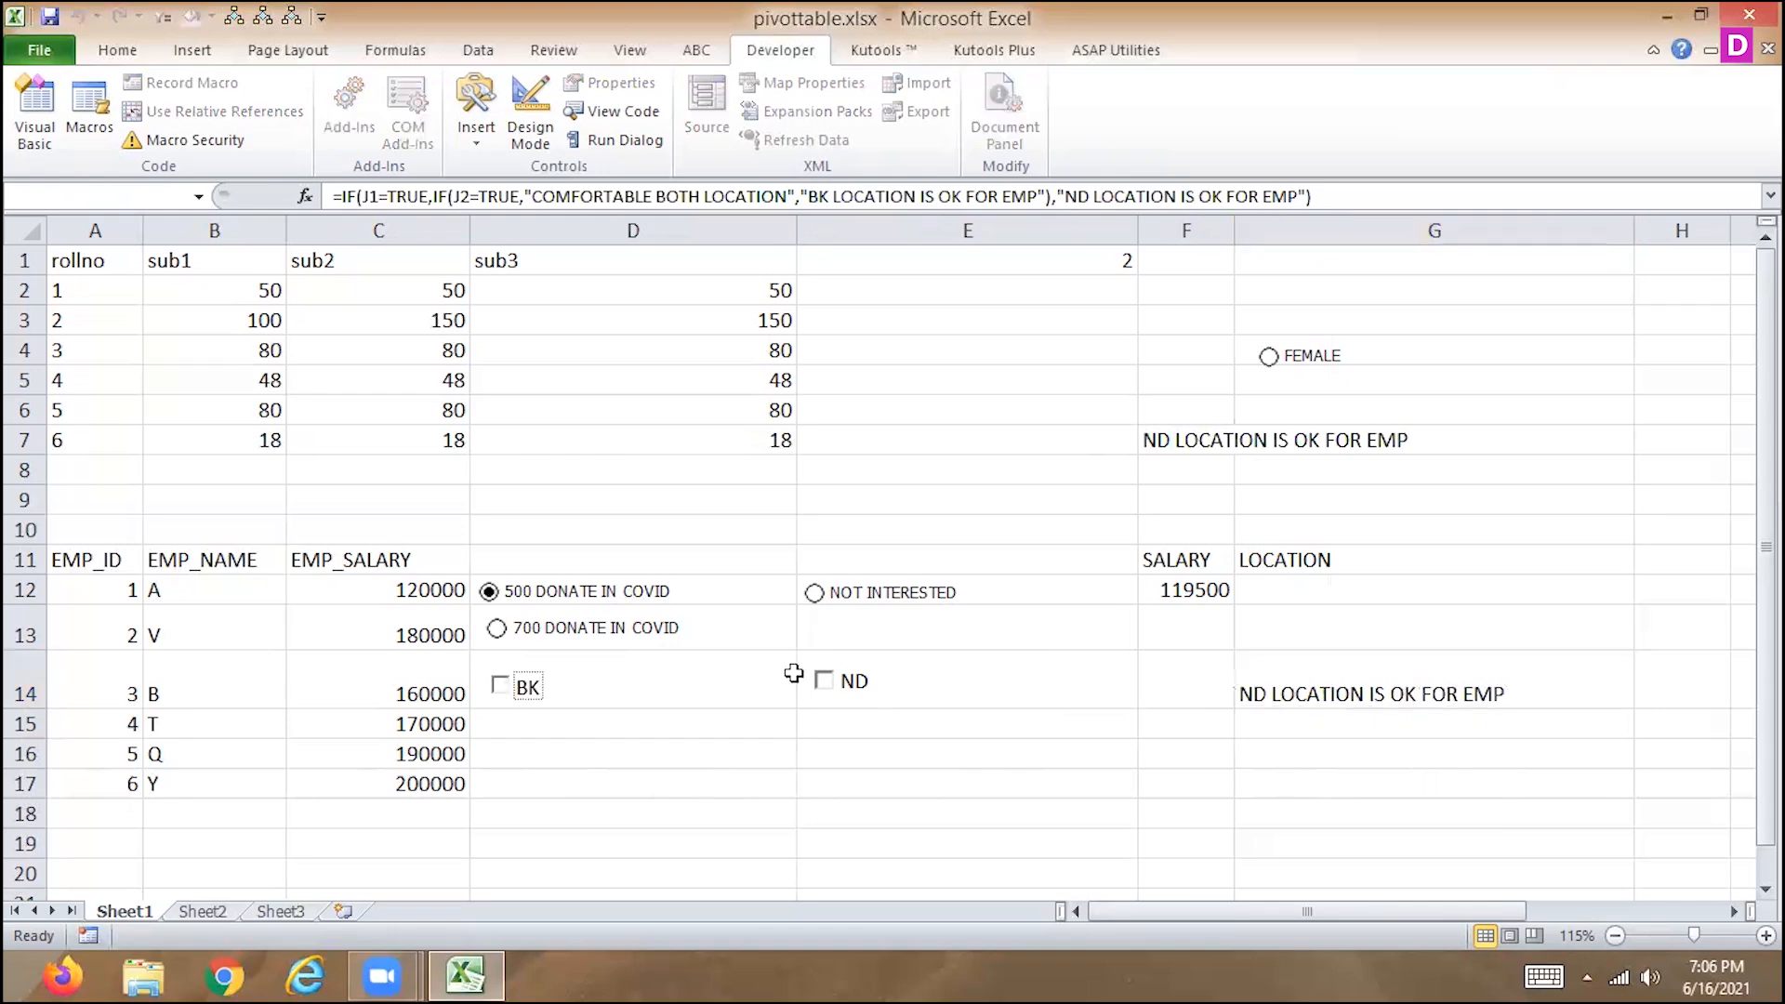
pyautogui.click(824, 687)
pyautogui.click(824, 683)
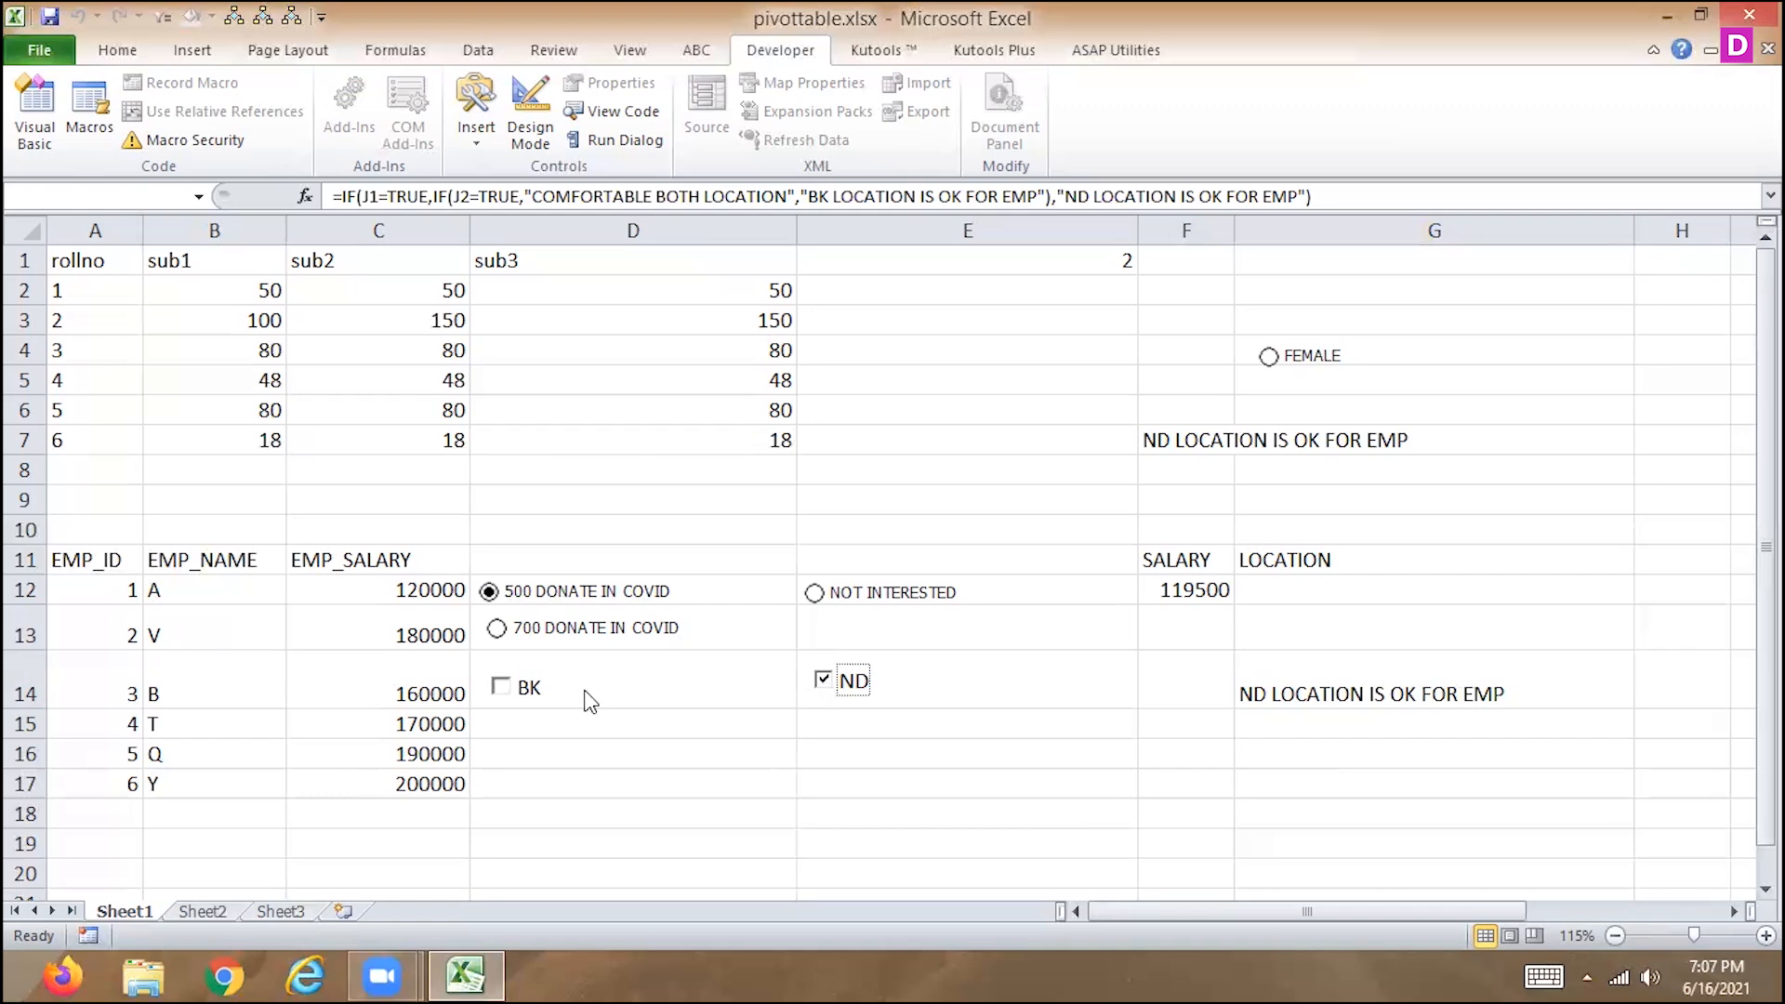
pyautogui.click(516, 690)
pyautogui.click(840, 693)
pyautogui.click(523, 688)
pyautogui.click(822, 690)
pyautogui.click(1306, 666)
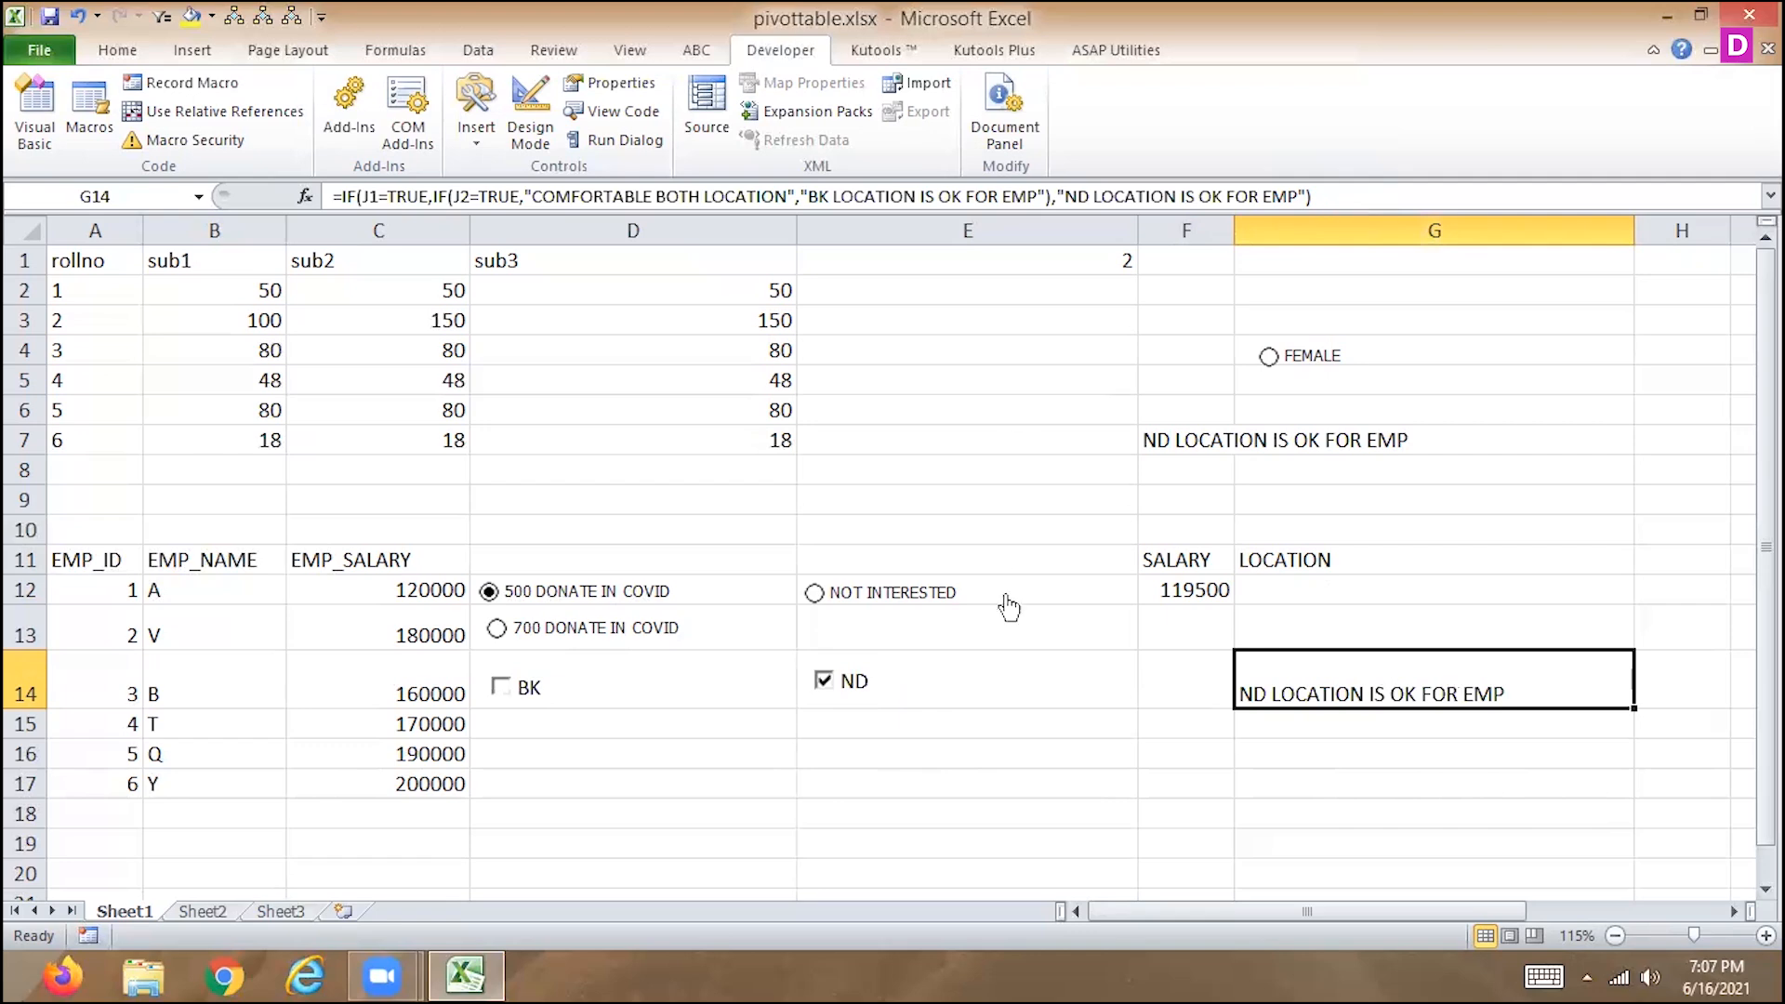
pyautogui.click(824, 679)
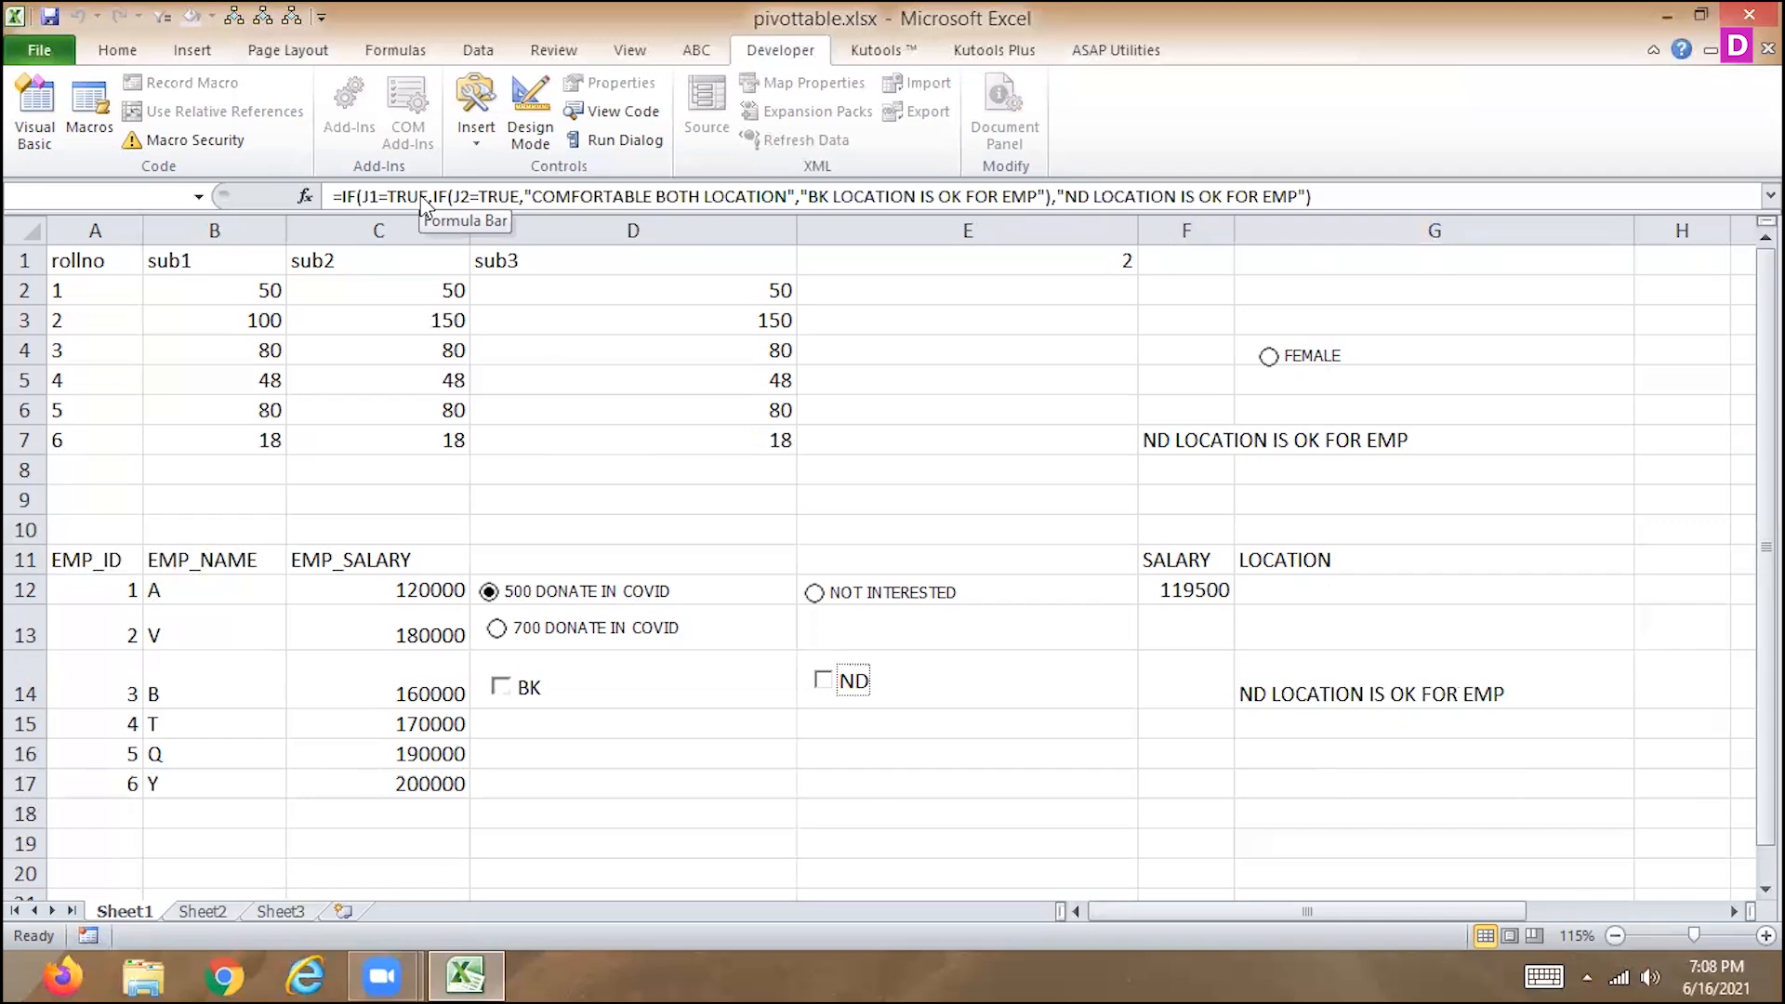
pyautogui.click(827, 685)
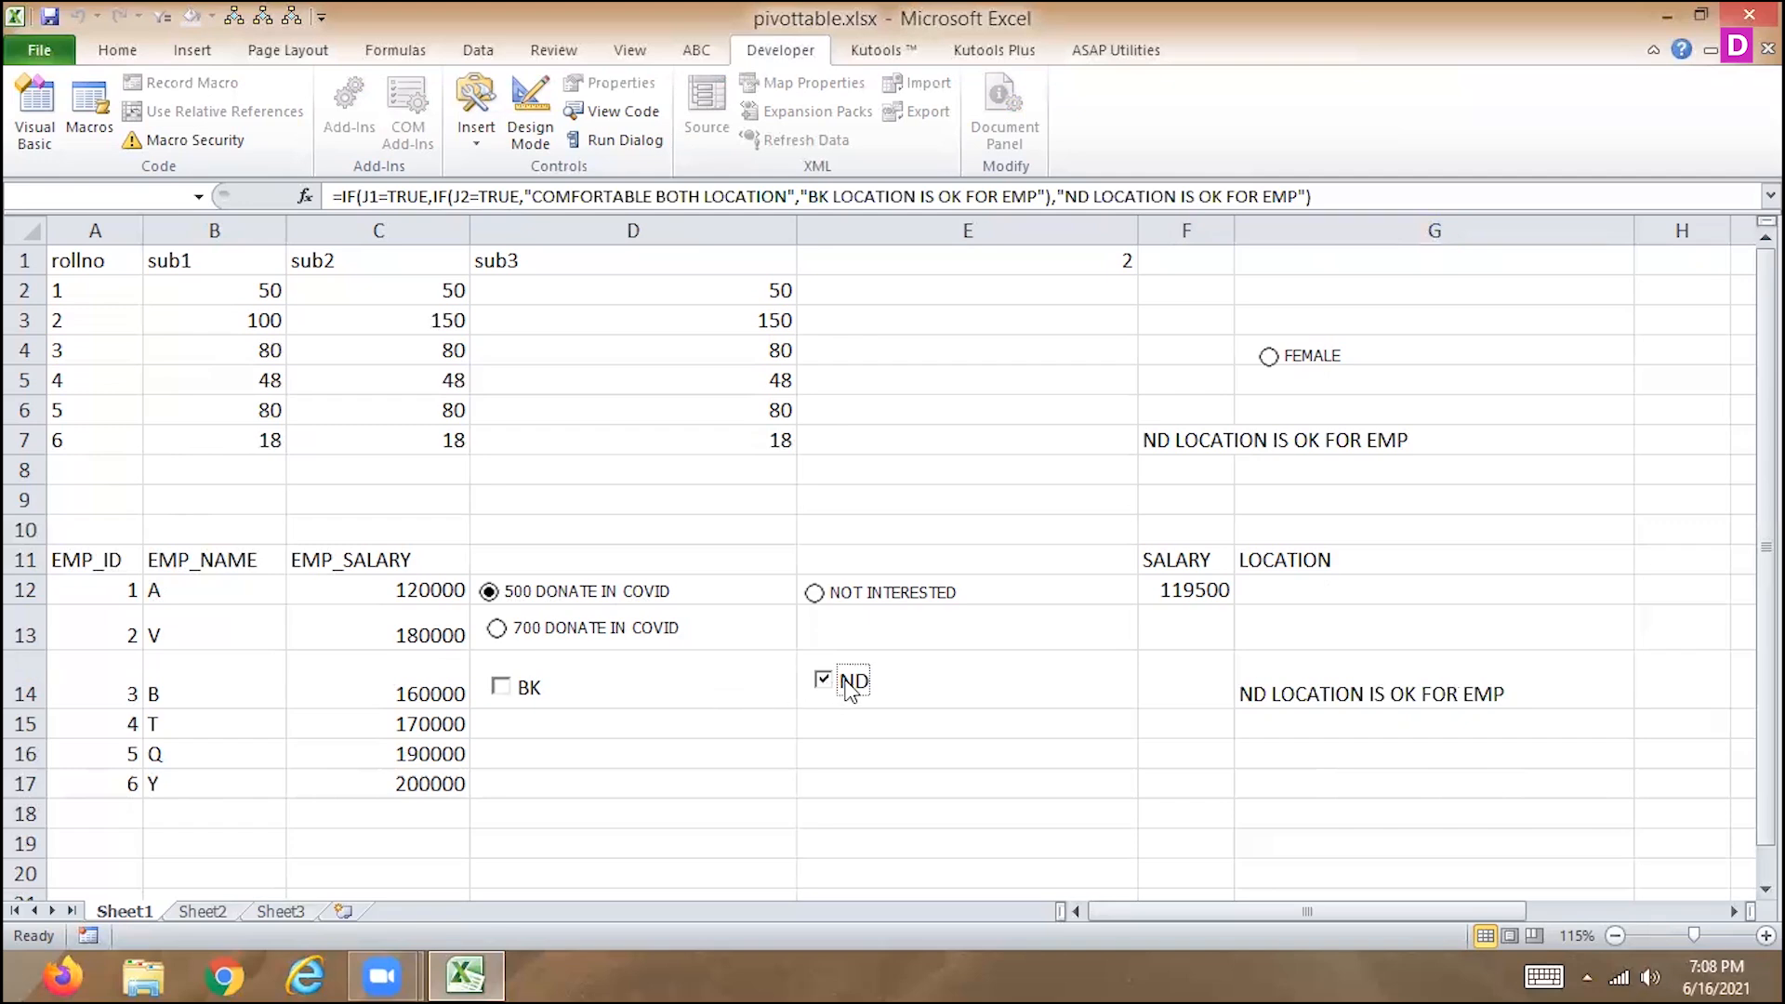
# Inspect the ND check box's Format Control settings for size, properties and alt text in Design Mode, then cancel.
pyautogui.click(522, 116)
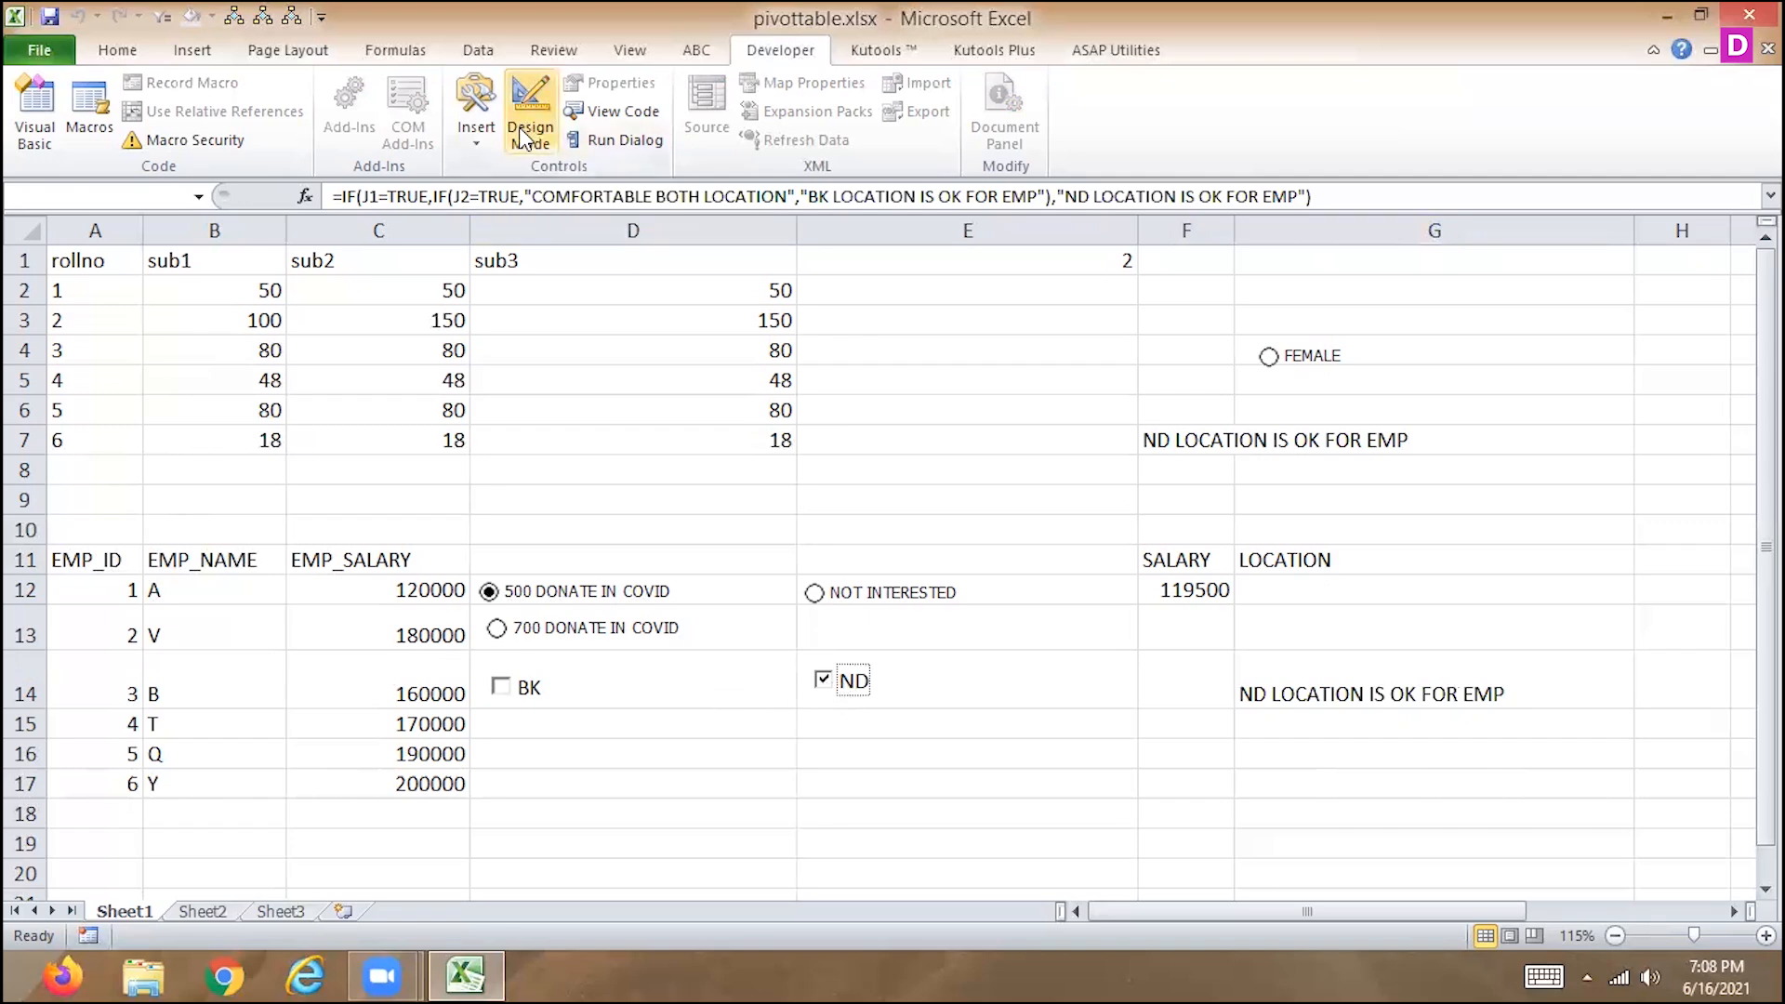
pyautogui.rightClick(857, 674)
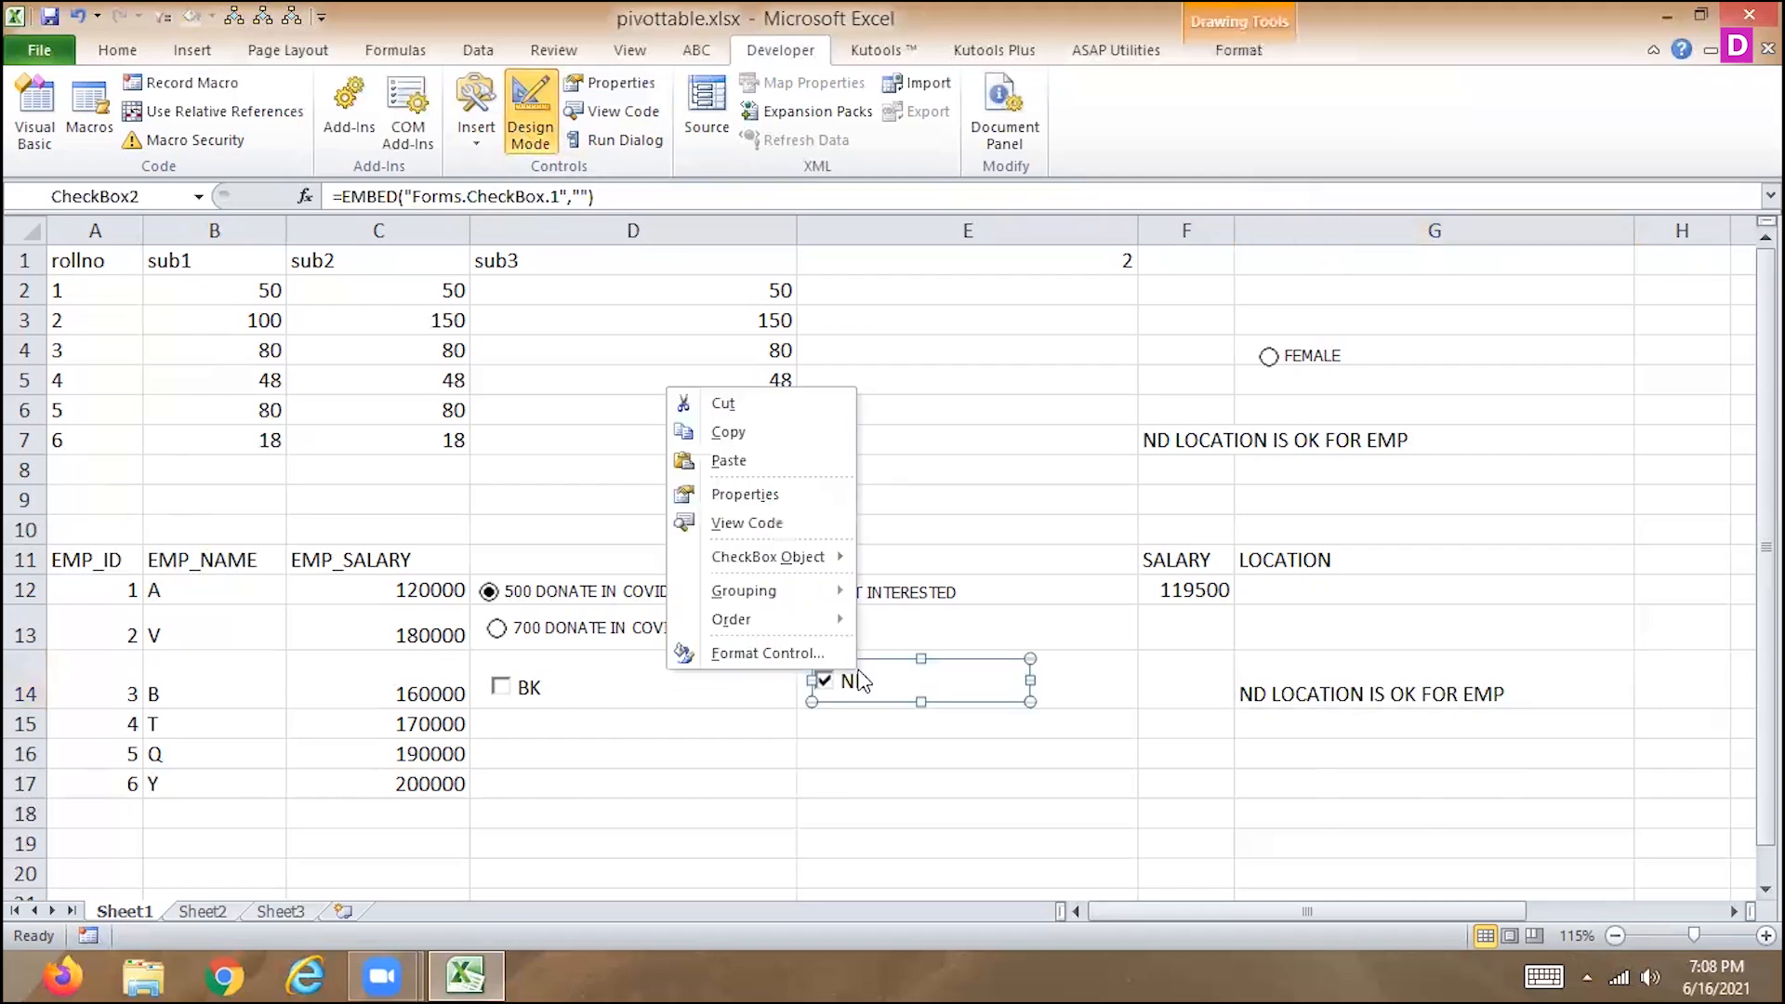
pyautogui.click(770, 654)
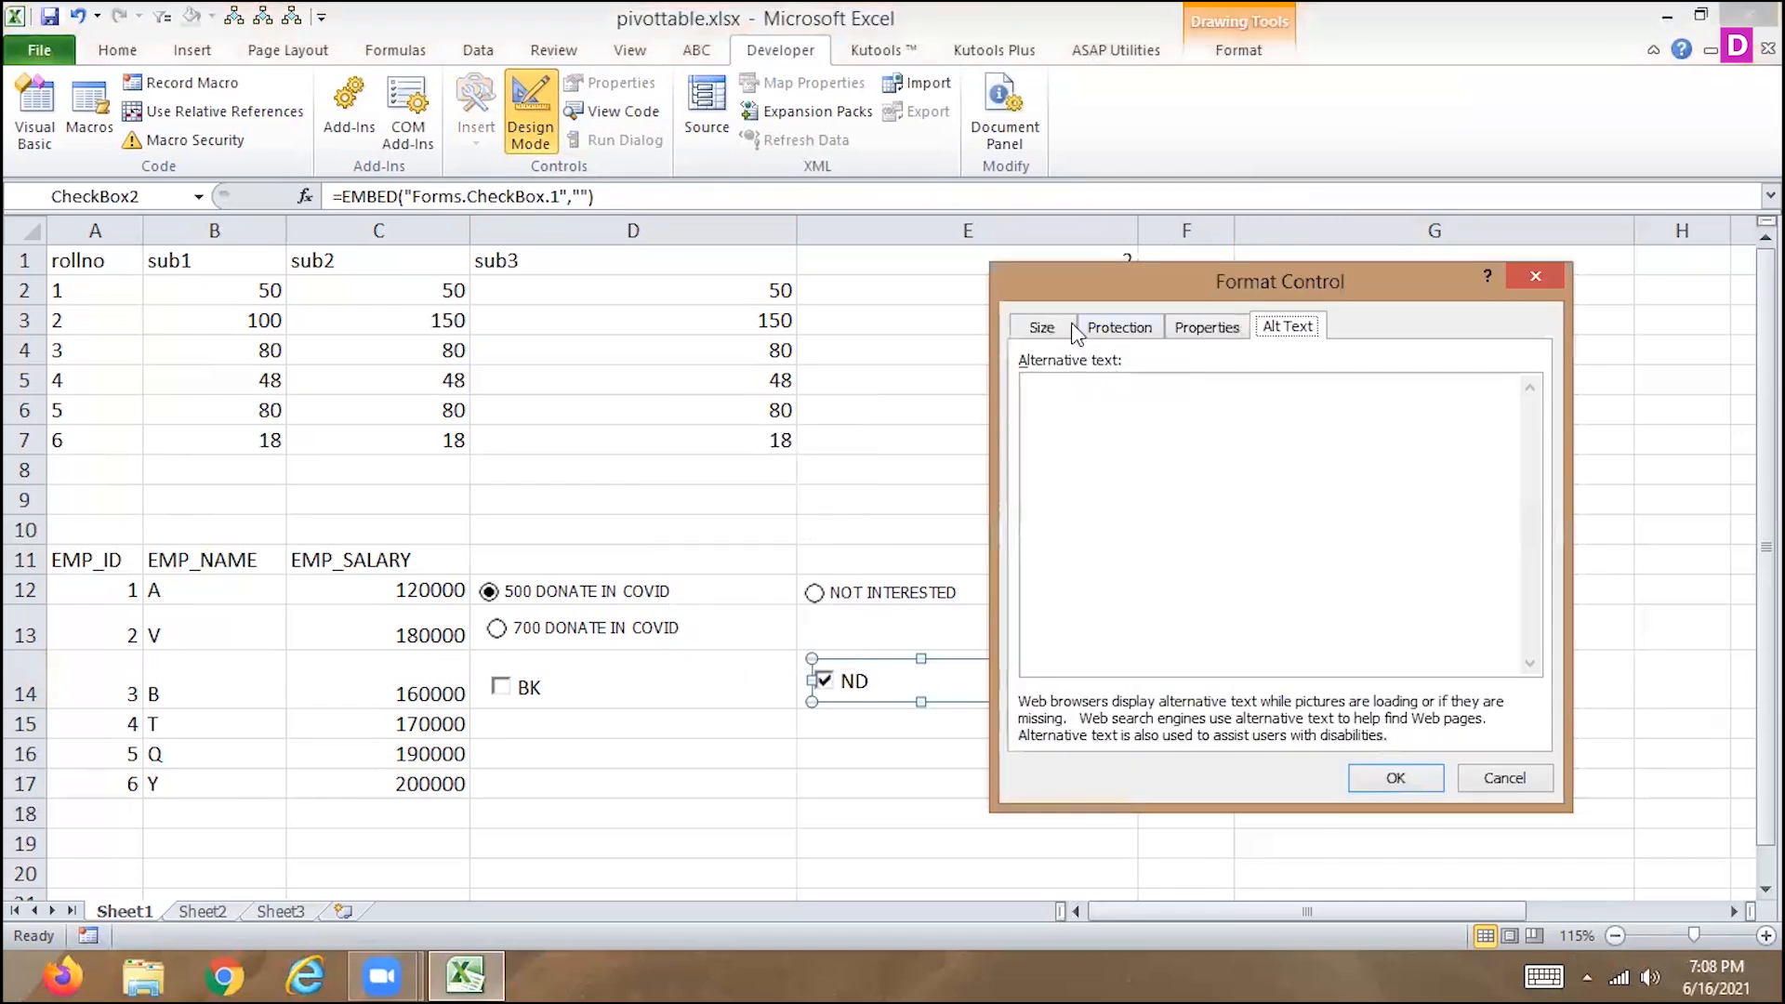
pyautogui.click(1065, 326)
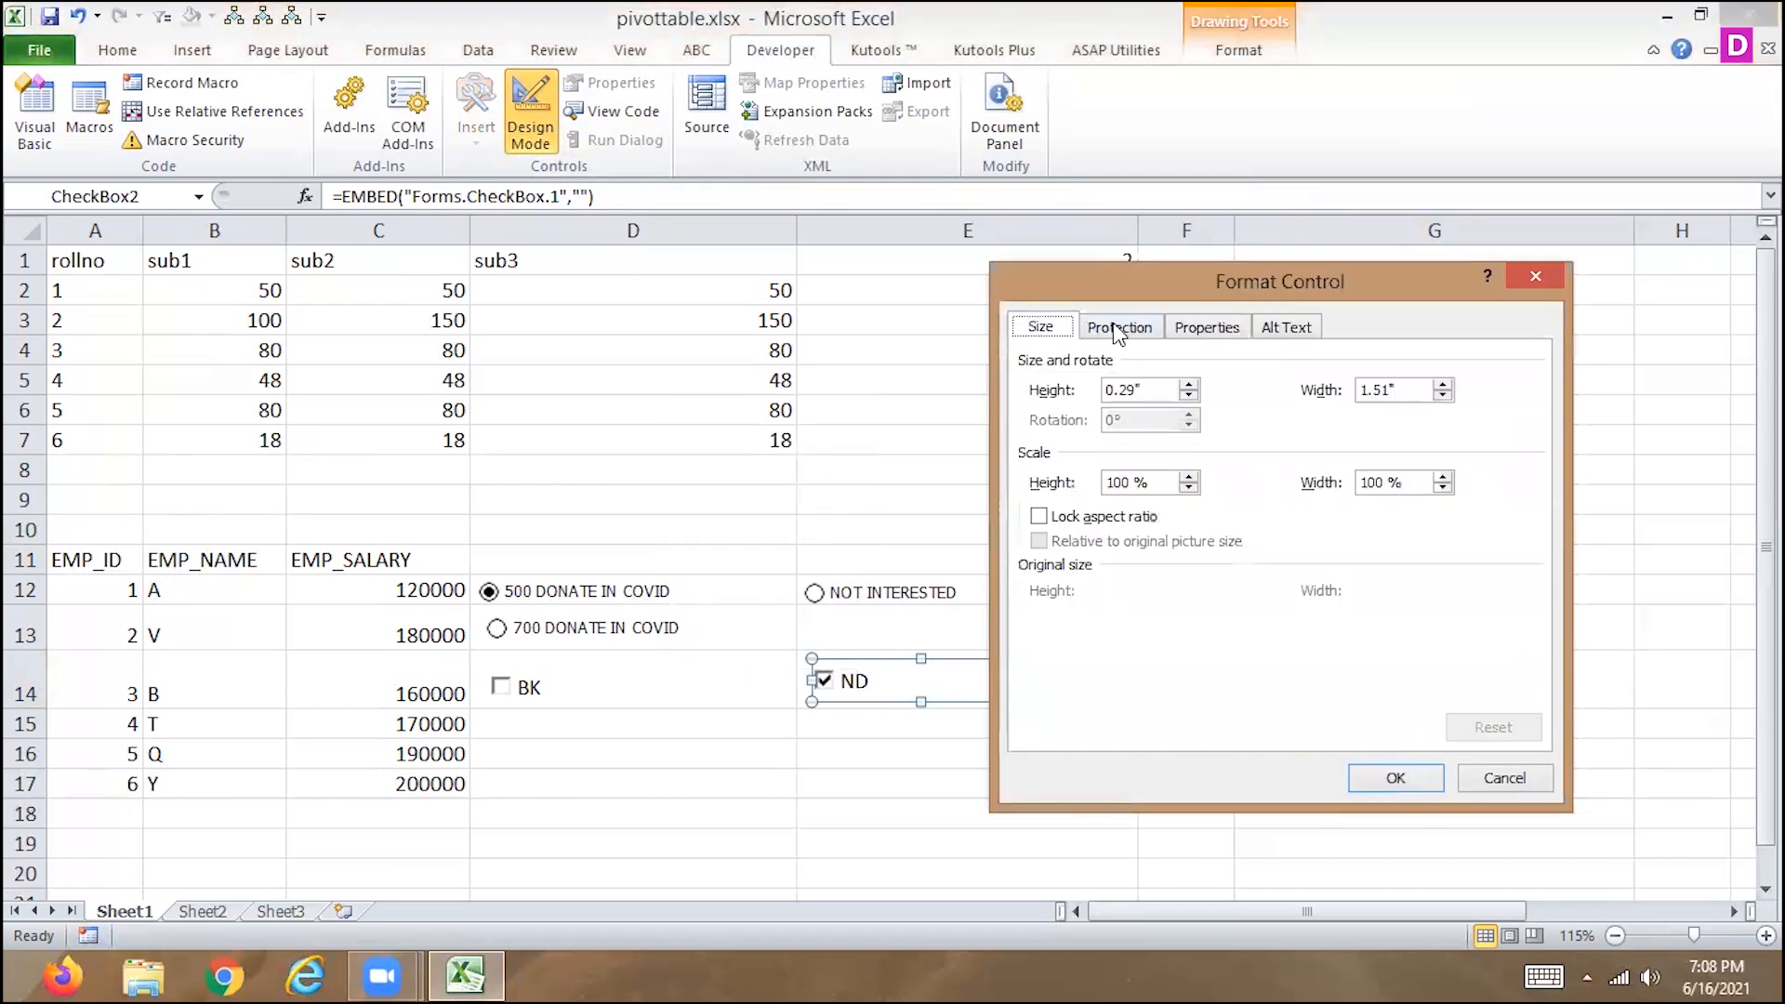
pyautogui.click(1197, 333)
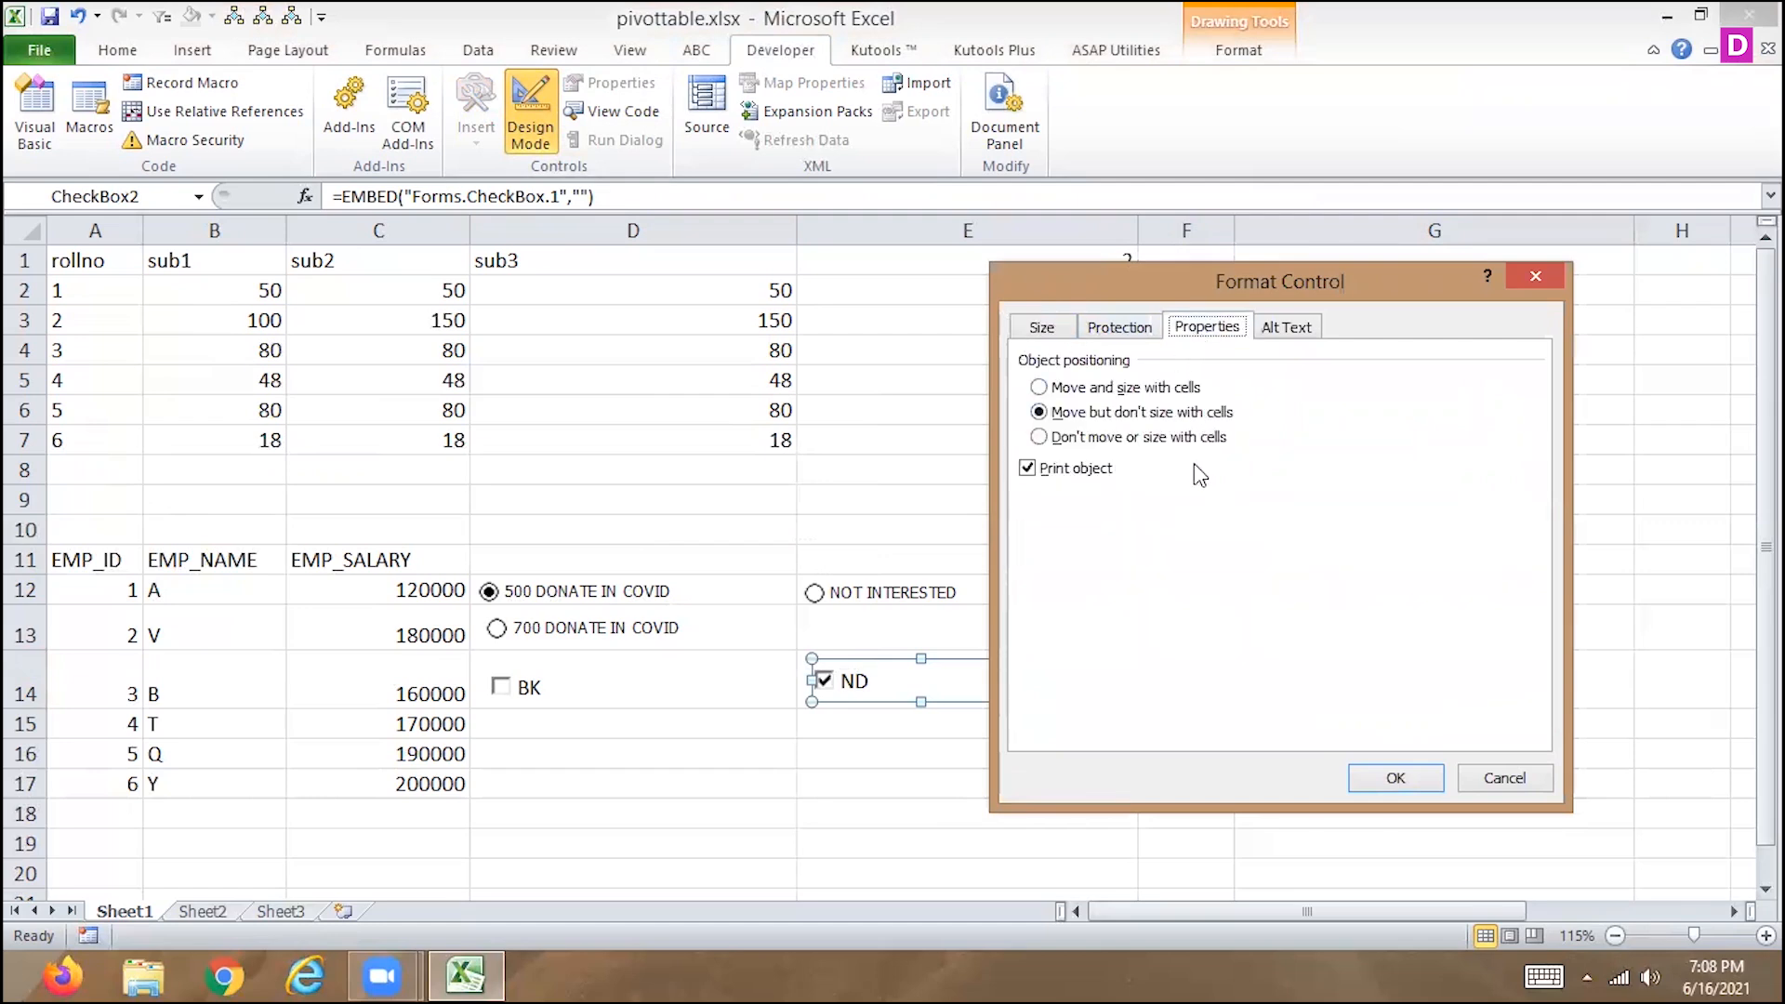
pyautogui.click(1296, 331)
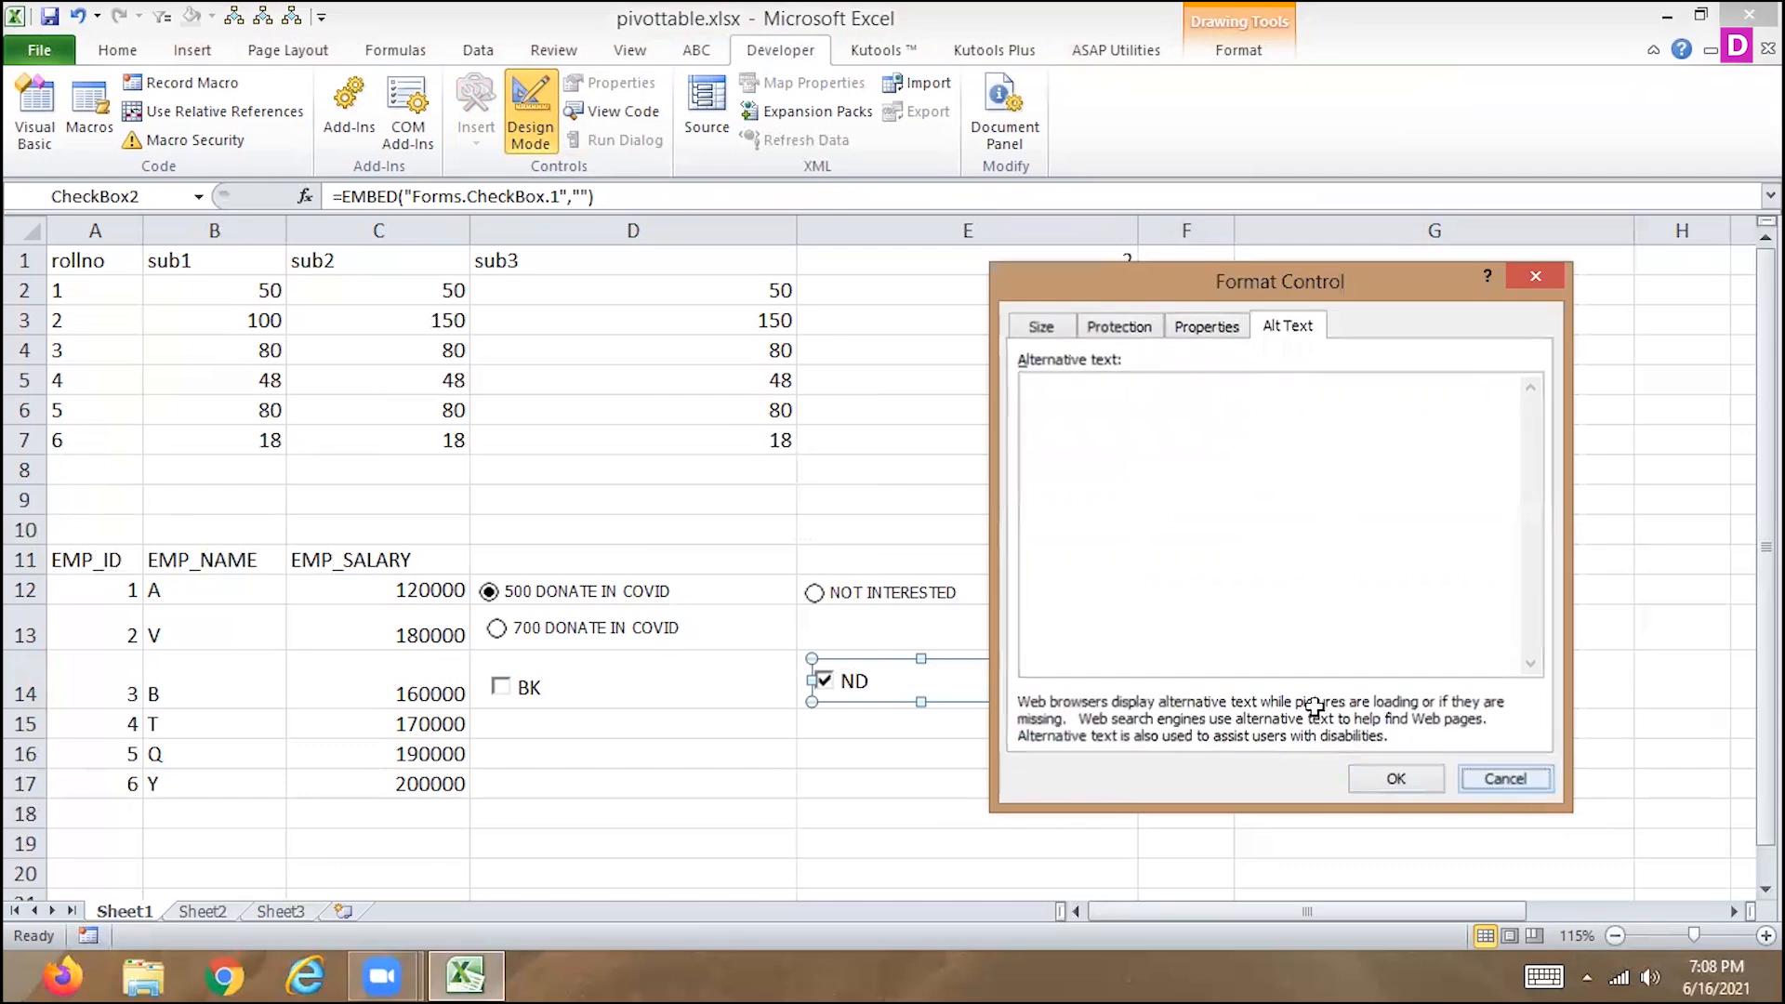
pyautogui.click(1532, 785)
pyautogui.click(889, 785)
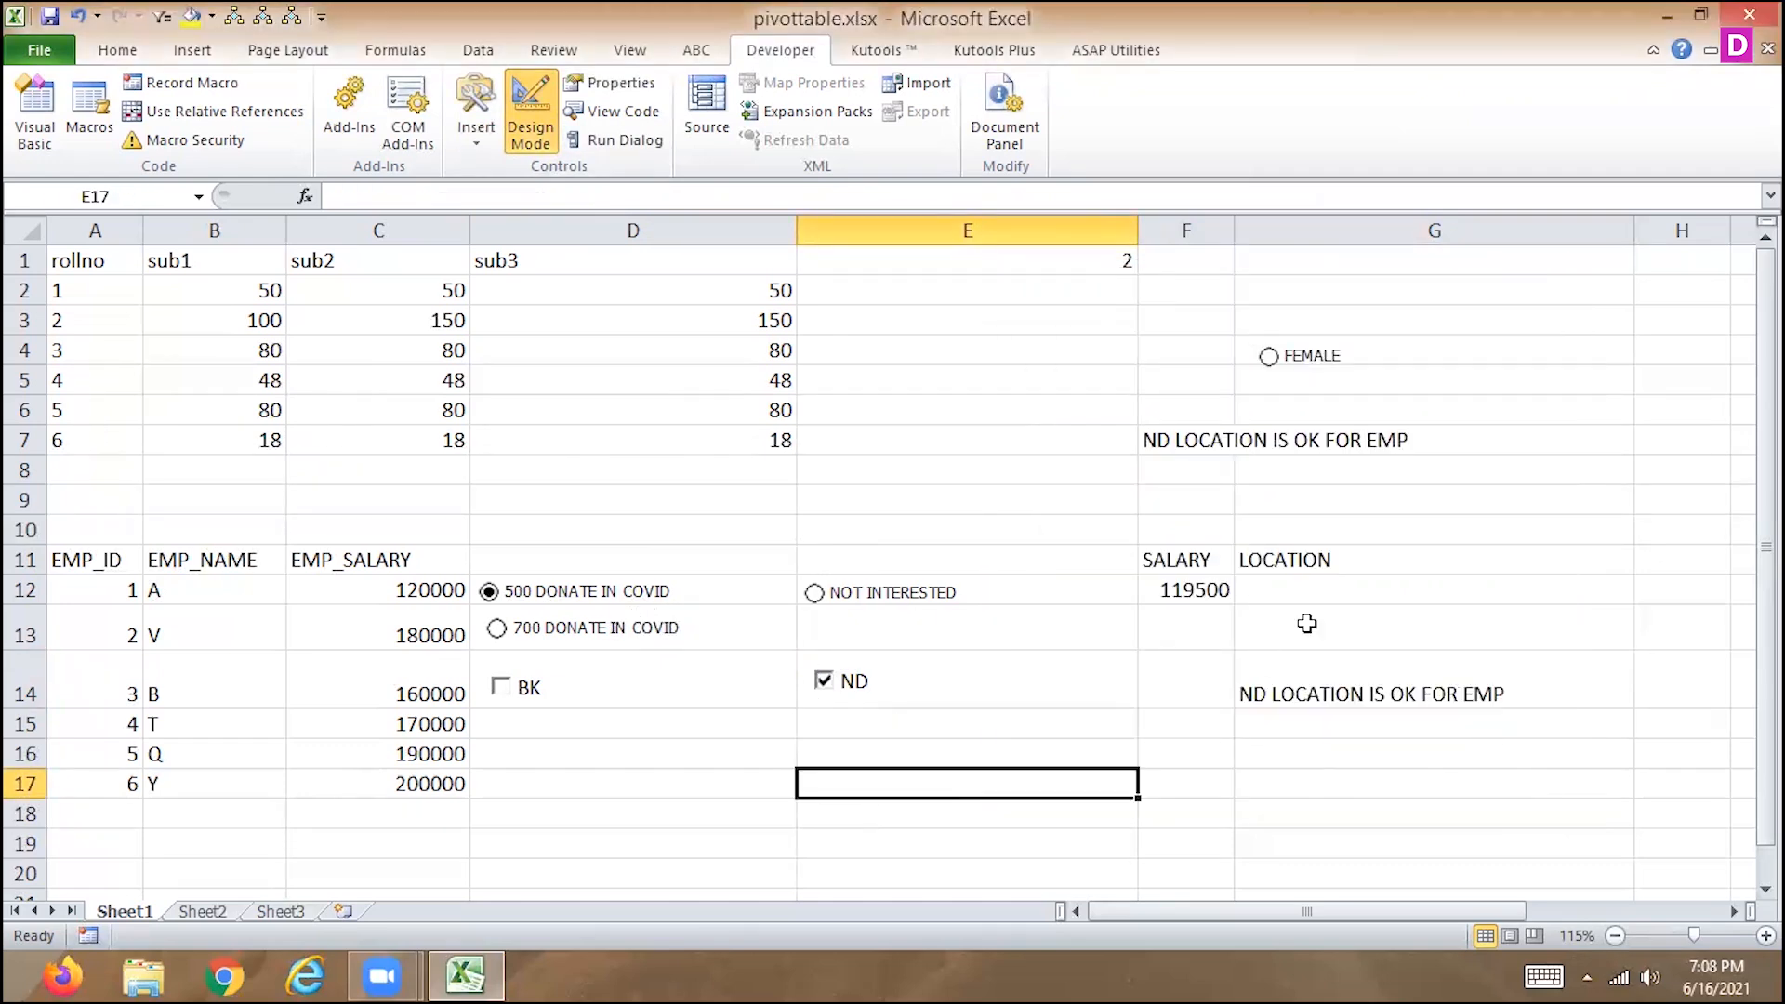
# Review the cell references and messages in the G14 formula without changing it.
pyautogui.click(1299, 664)
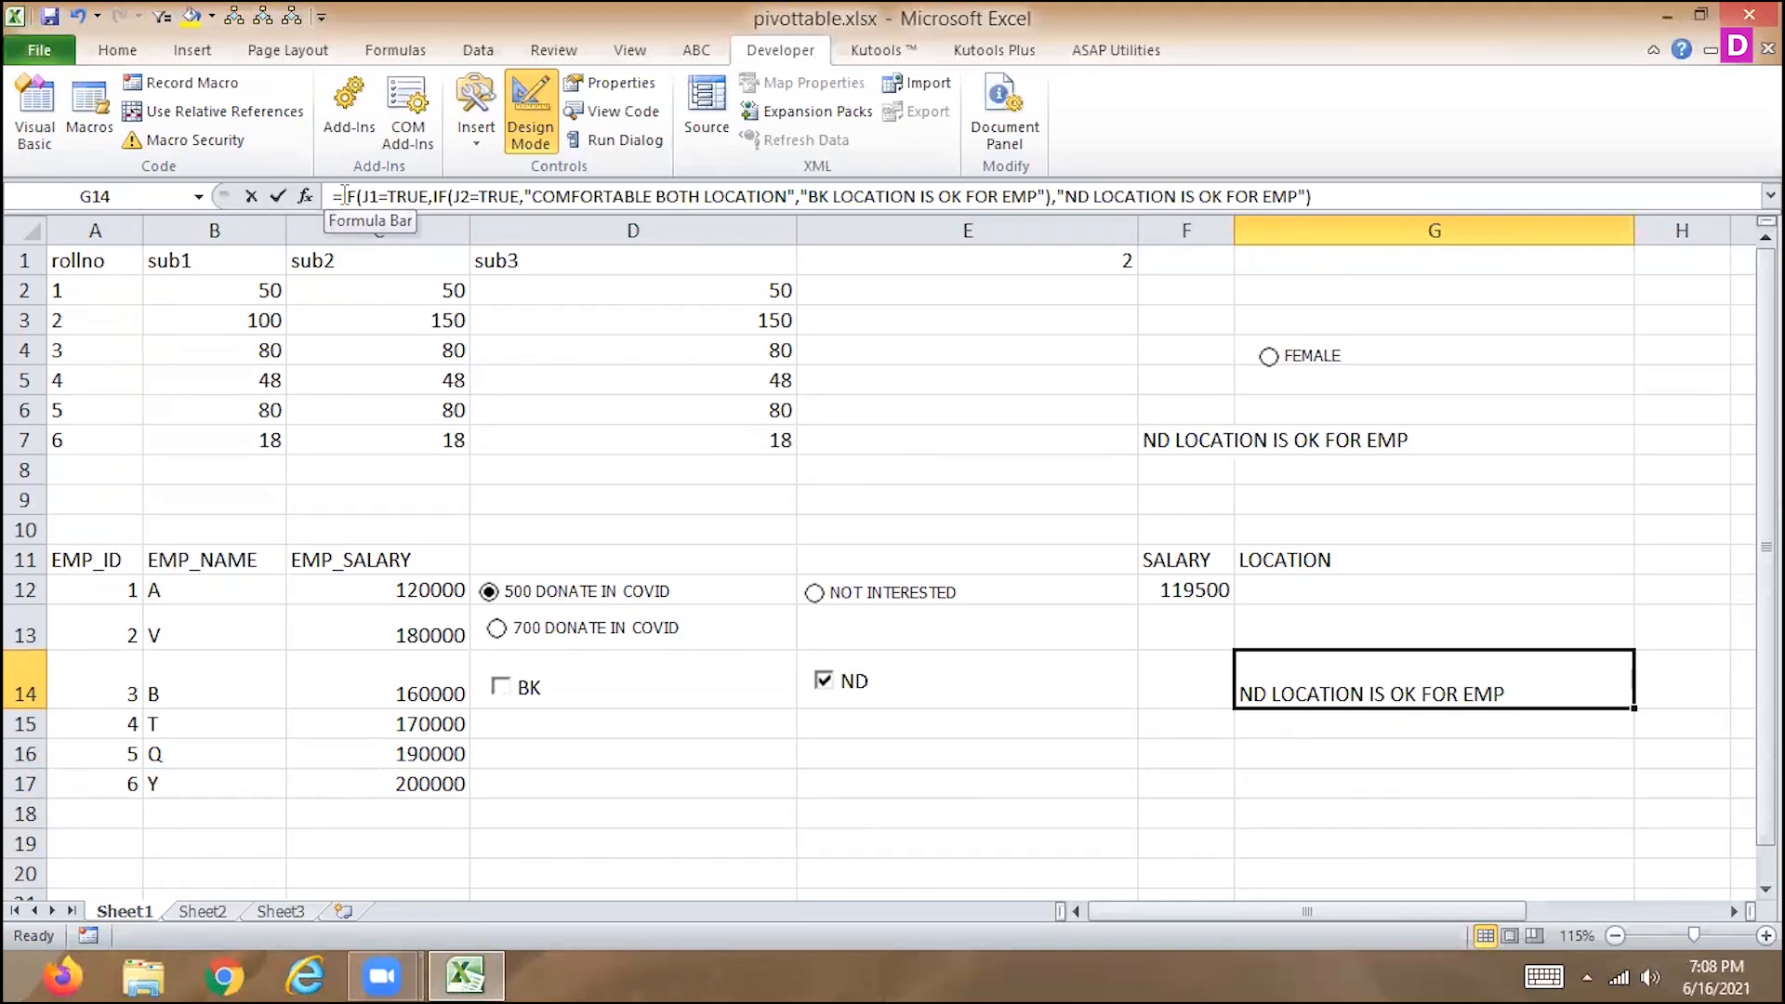
pyautogui.click(344, 195)
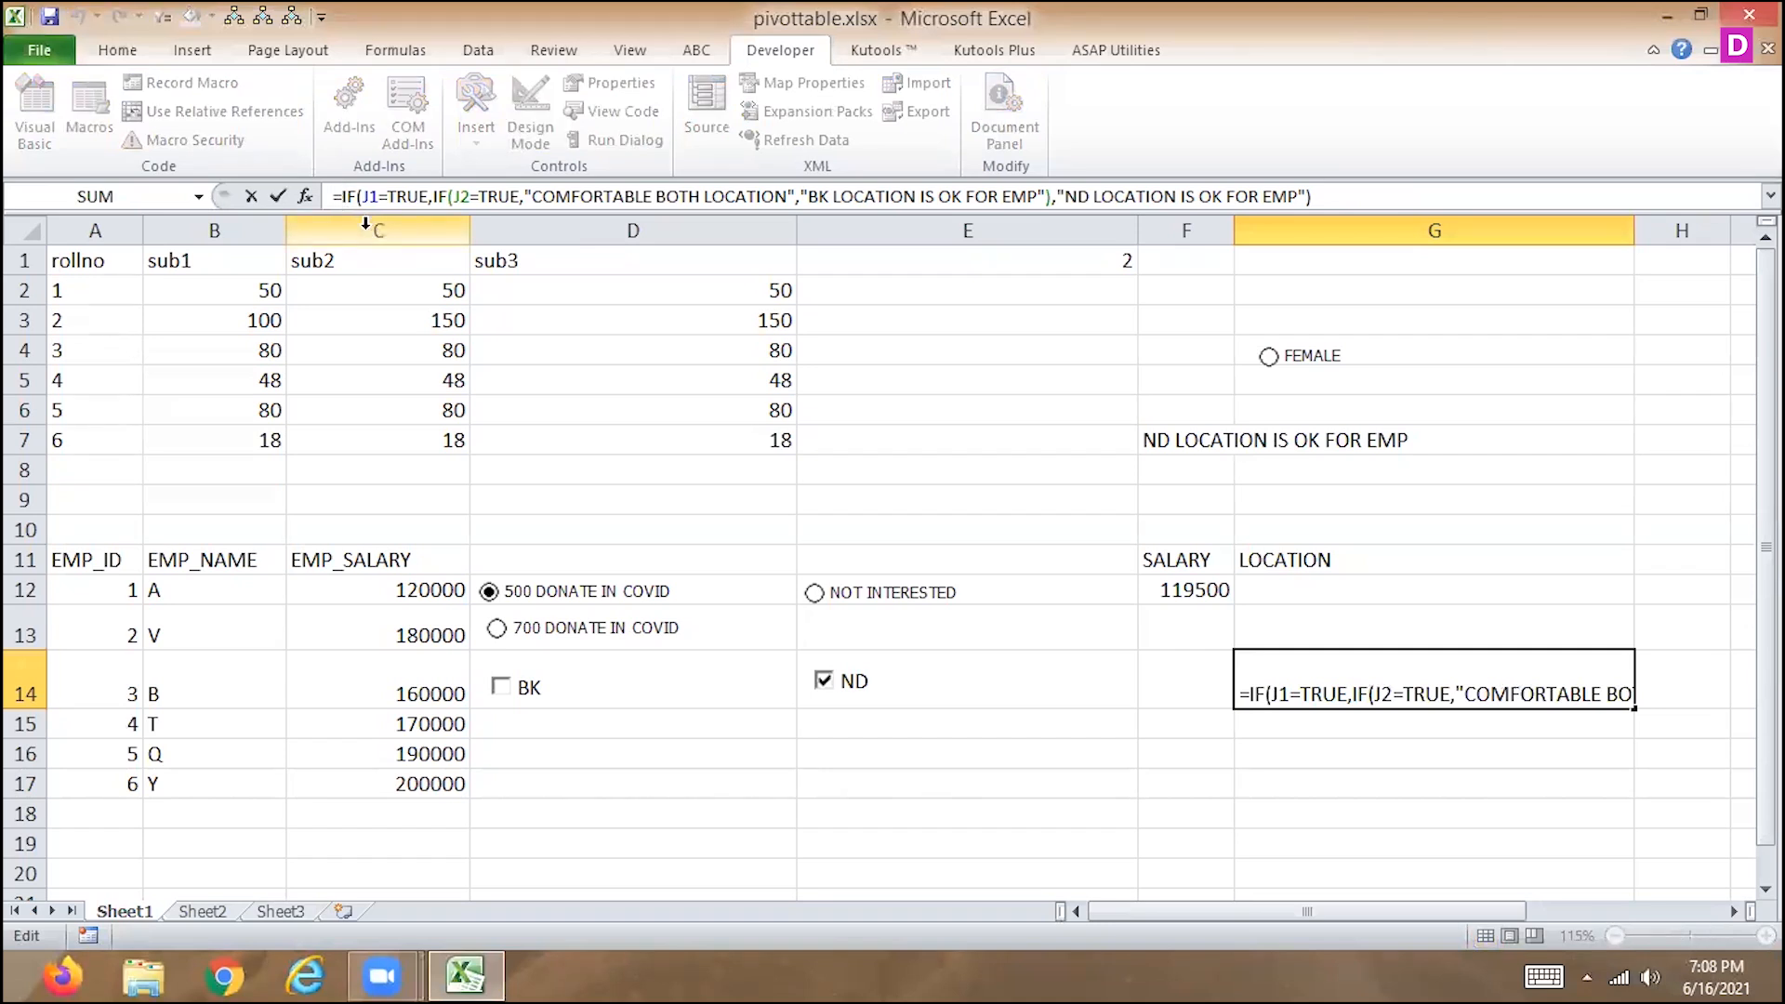
pyautogui.hotkey('ctrl', 'Return')
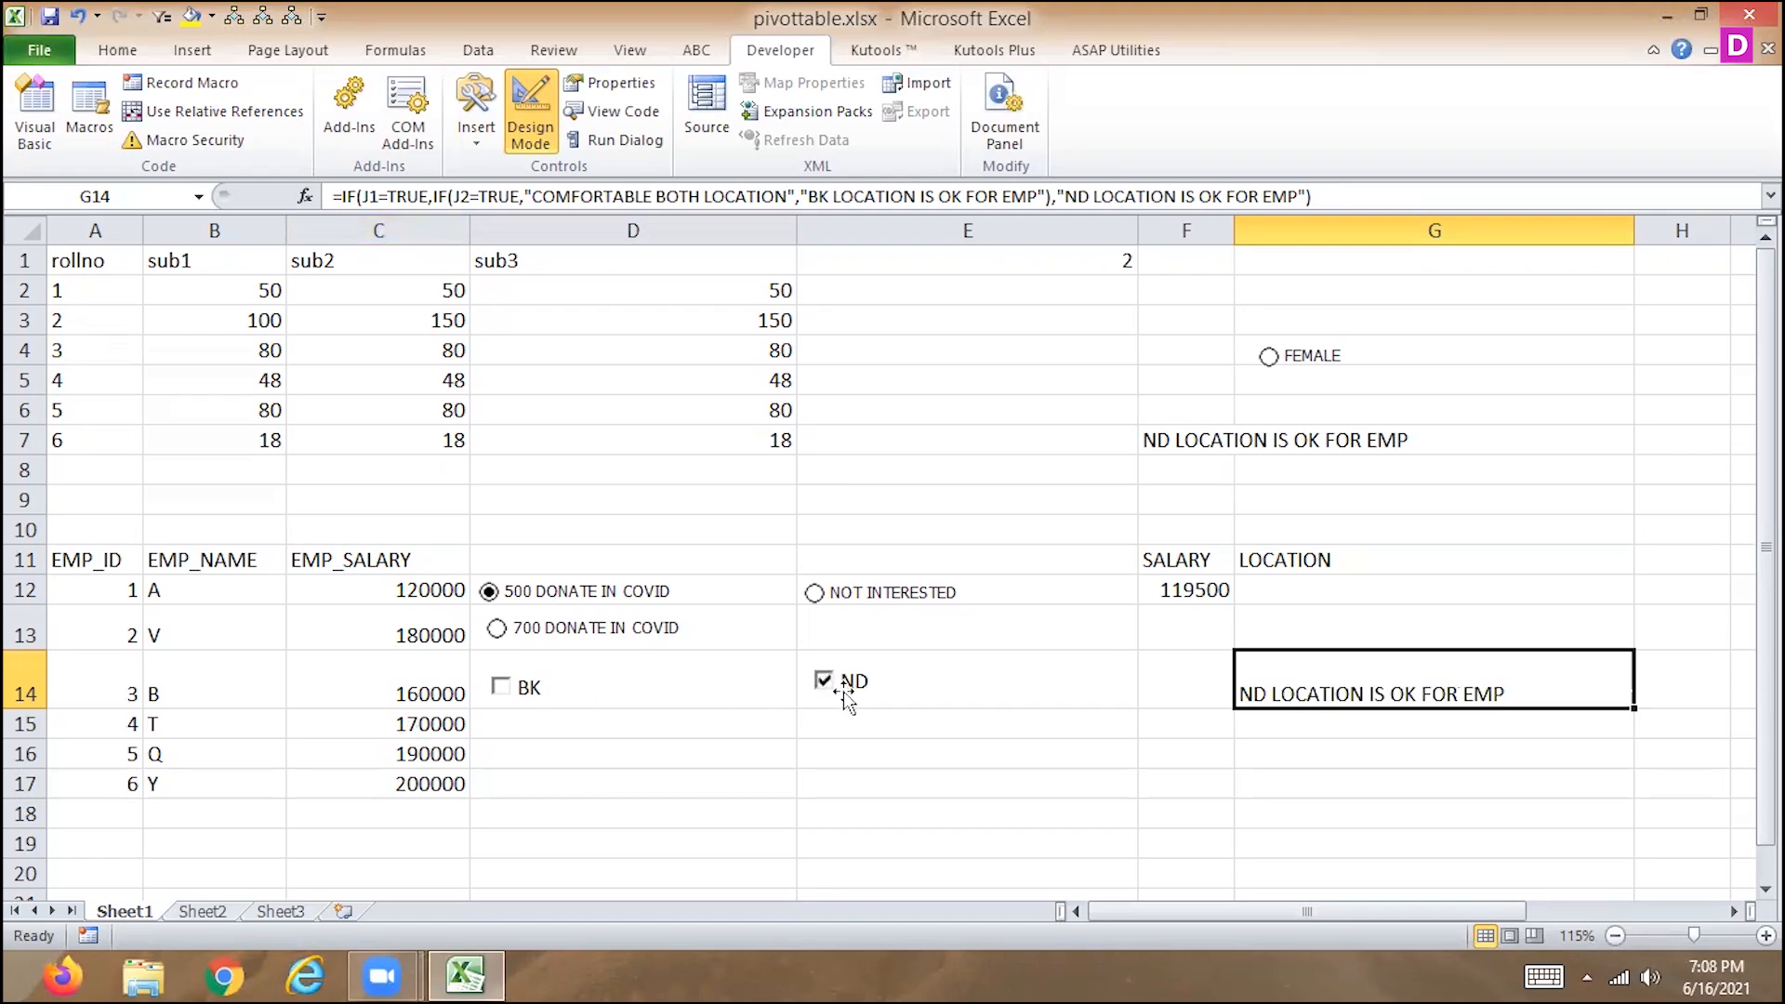
# Turn off Design Mode and uncheck ND to test the G14 formula with both boxes off.
pyautogui.click(539, 140)
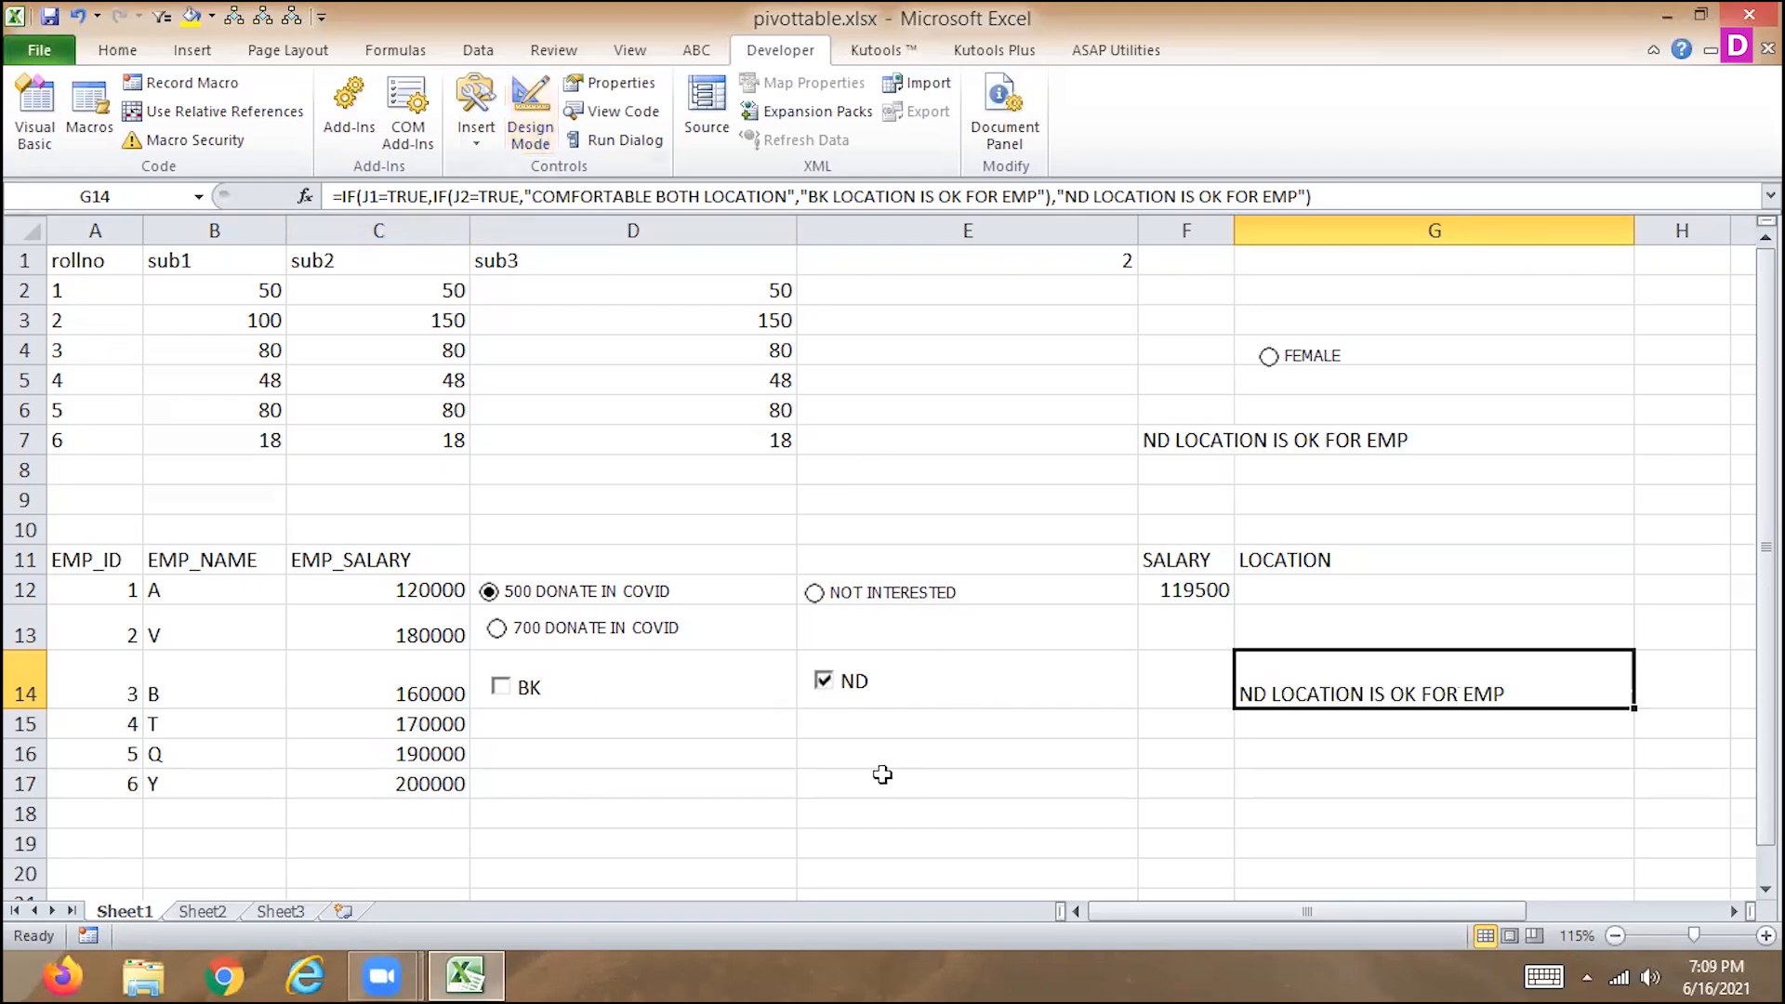
pyautogui.click(821, 682)
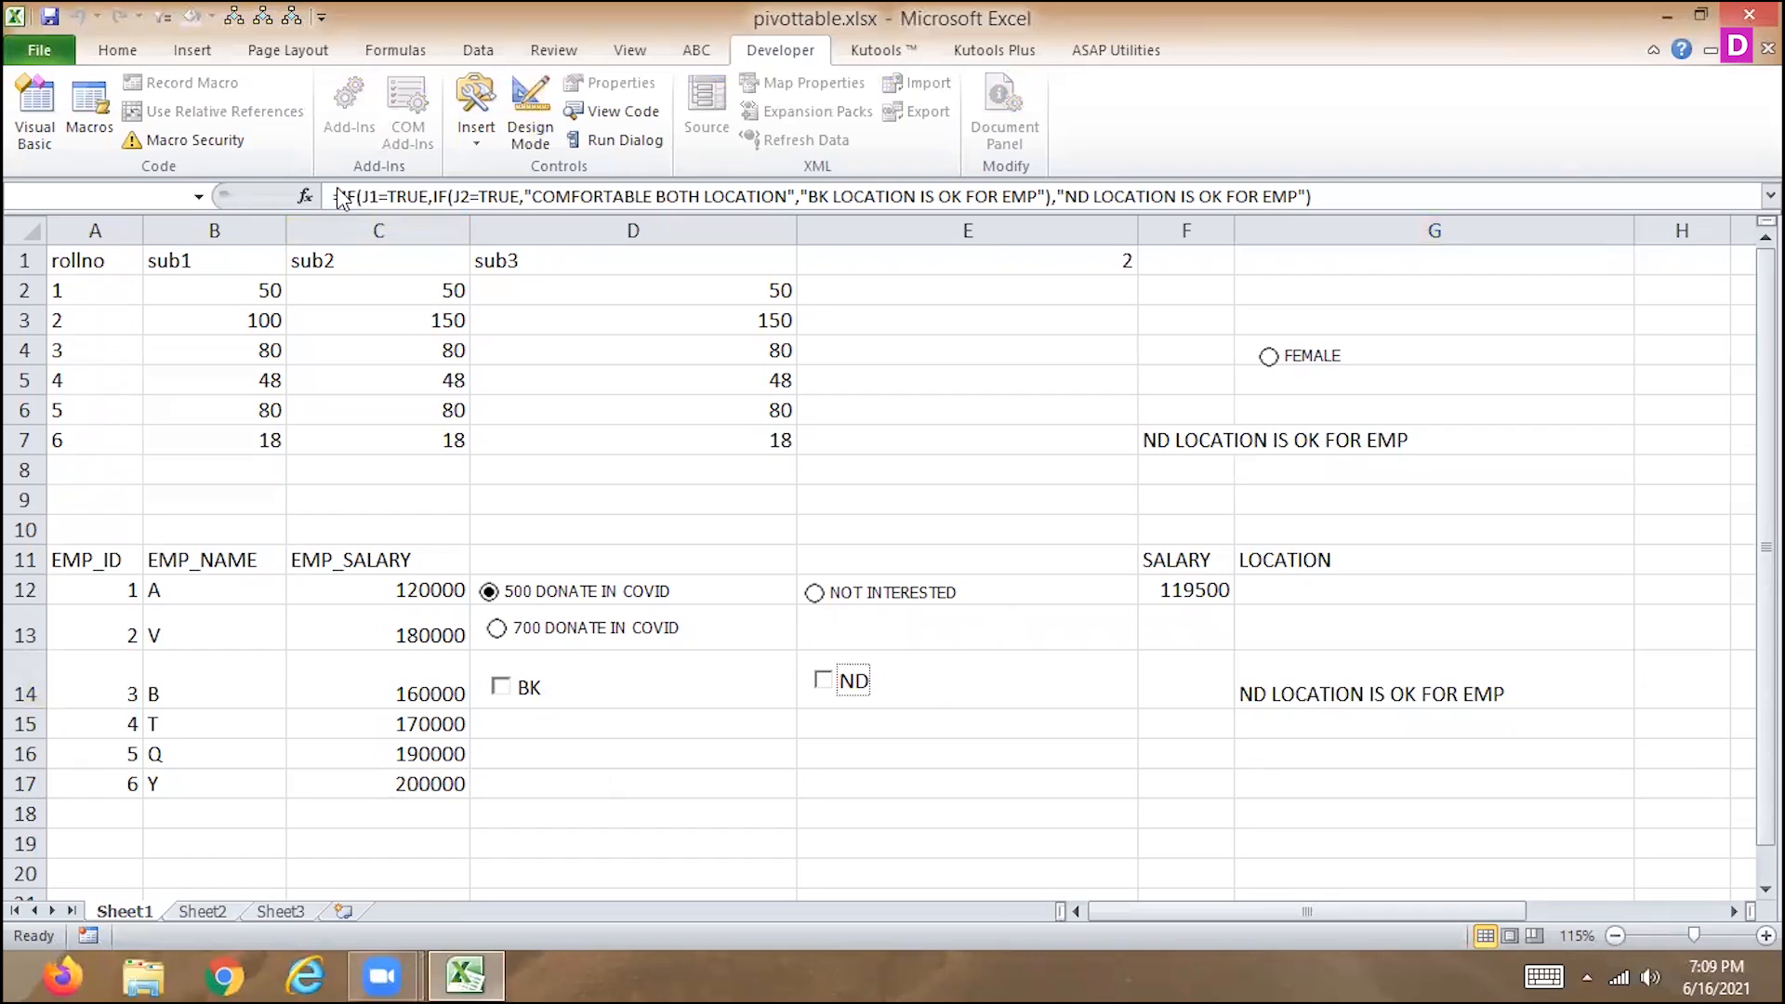
pyautogui.click(716, 262)
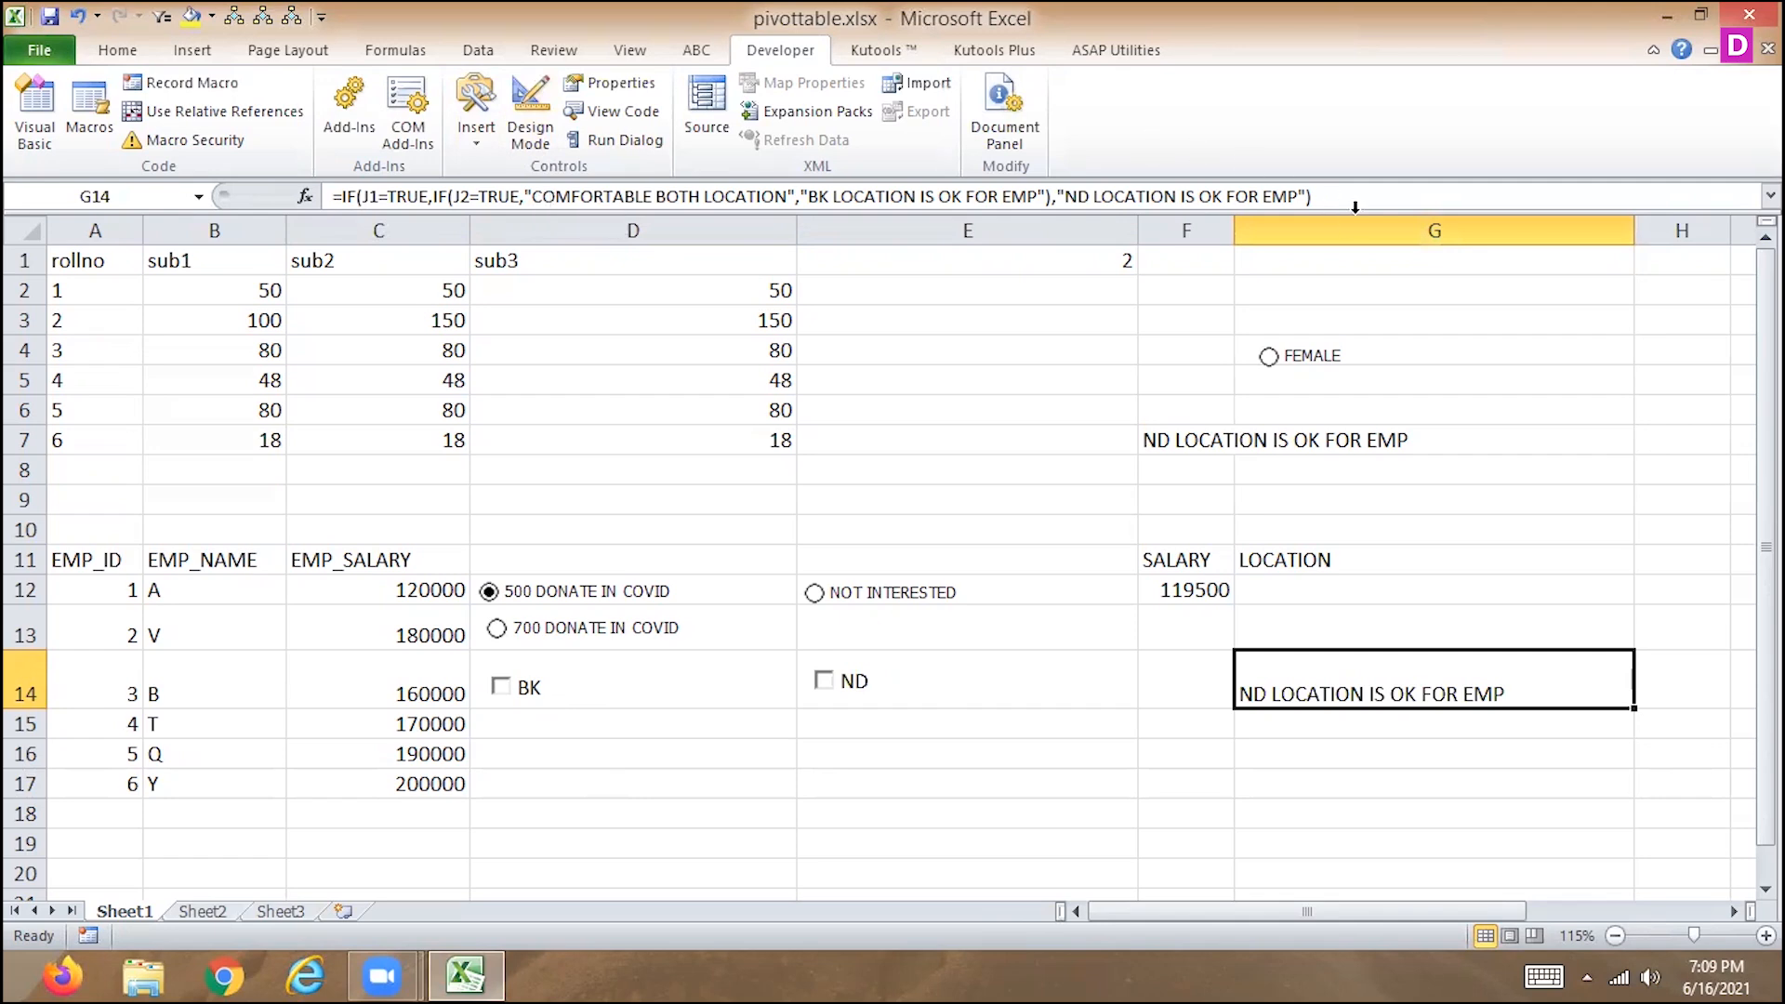
# Try wrapping the existing IF formula in G14 in an OR function, with a separator for a second argument.
pyautogui.click(342, 196)
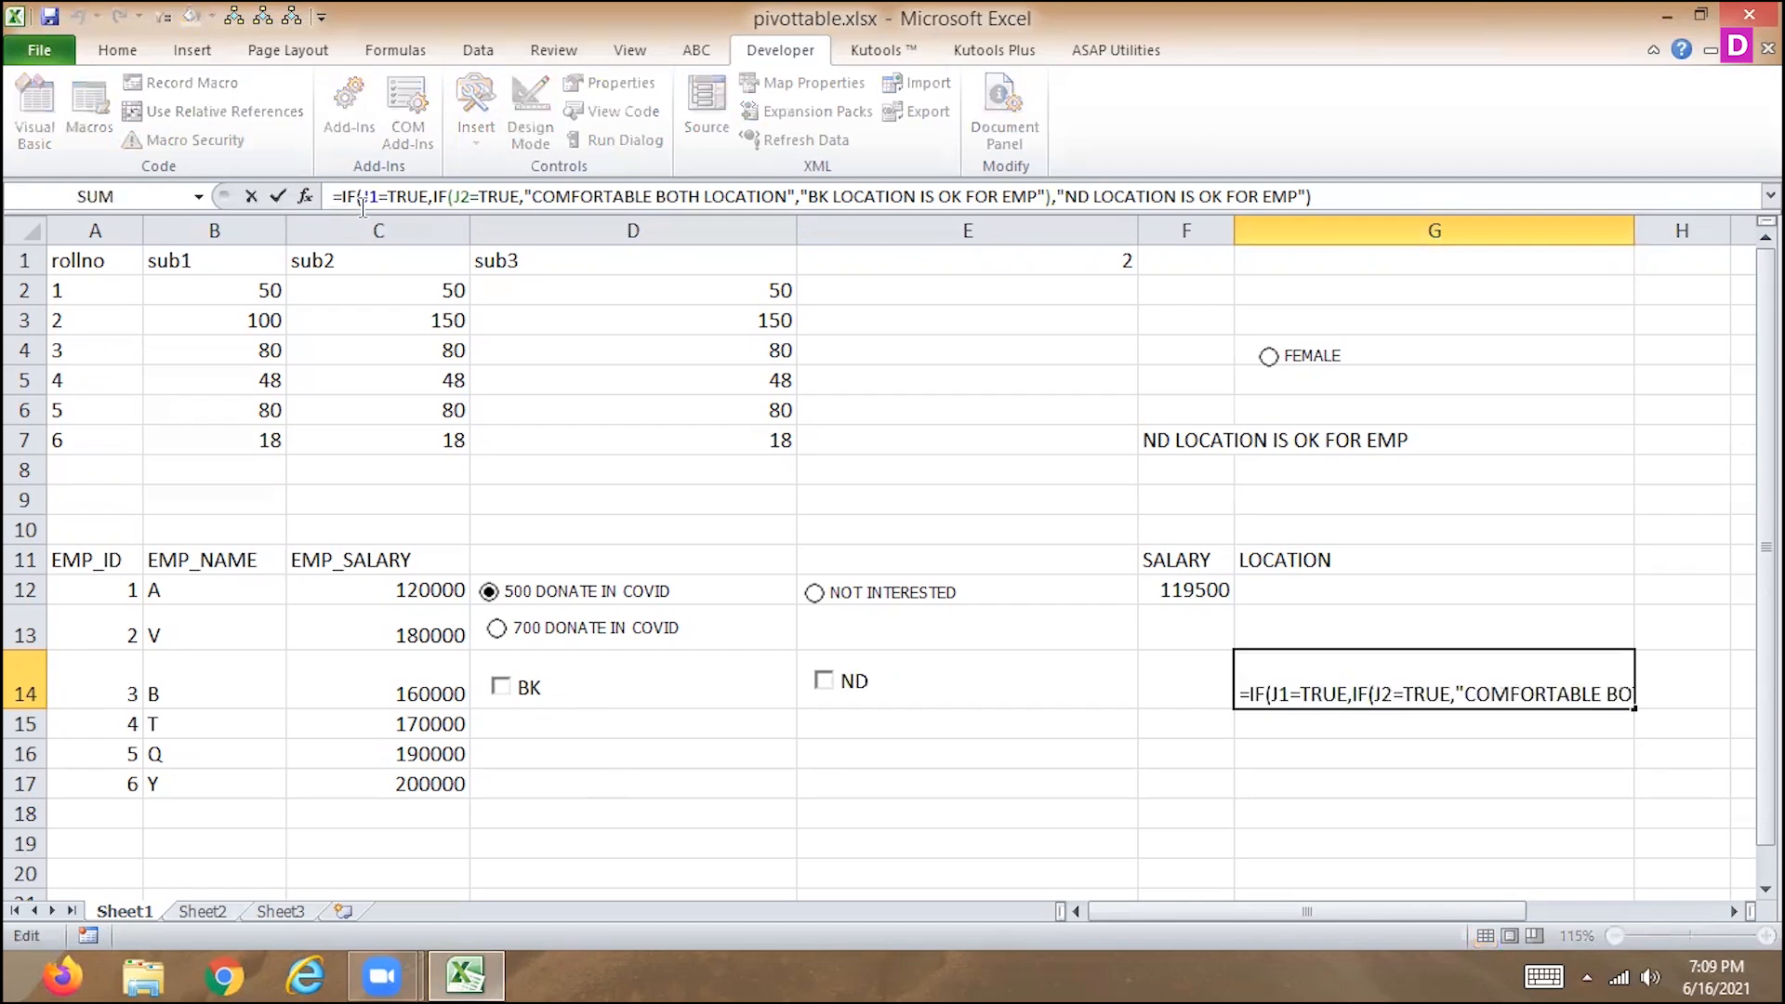
pyautogui.write('OR')
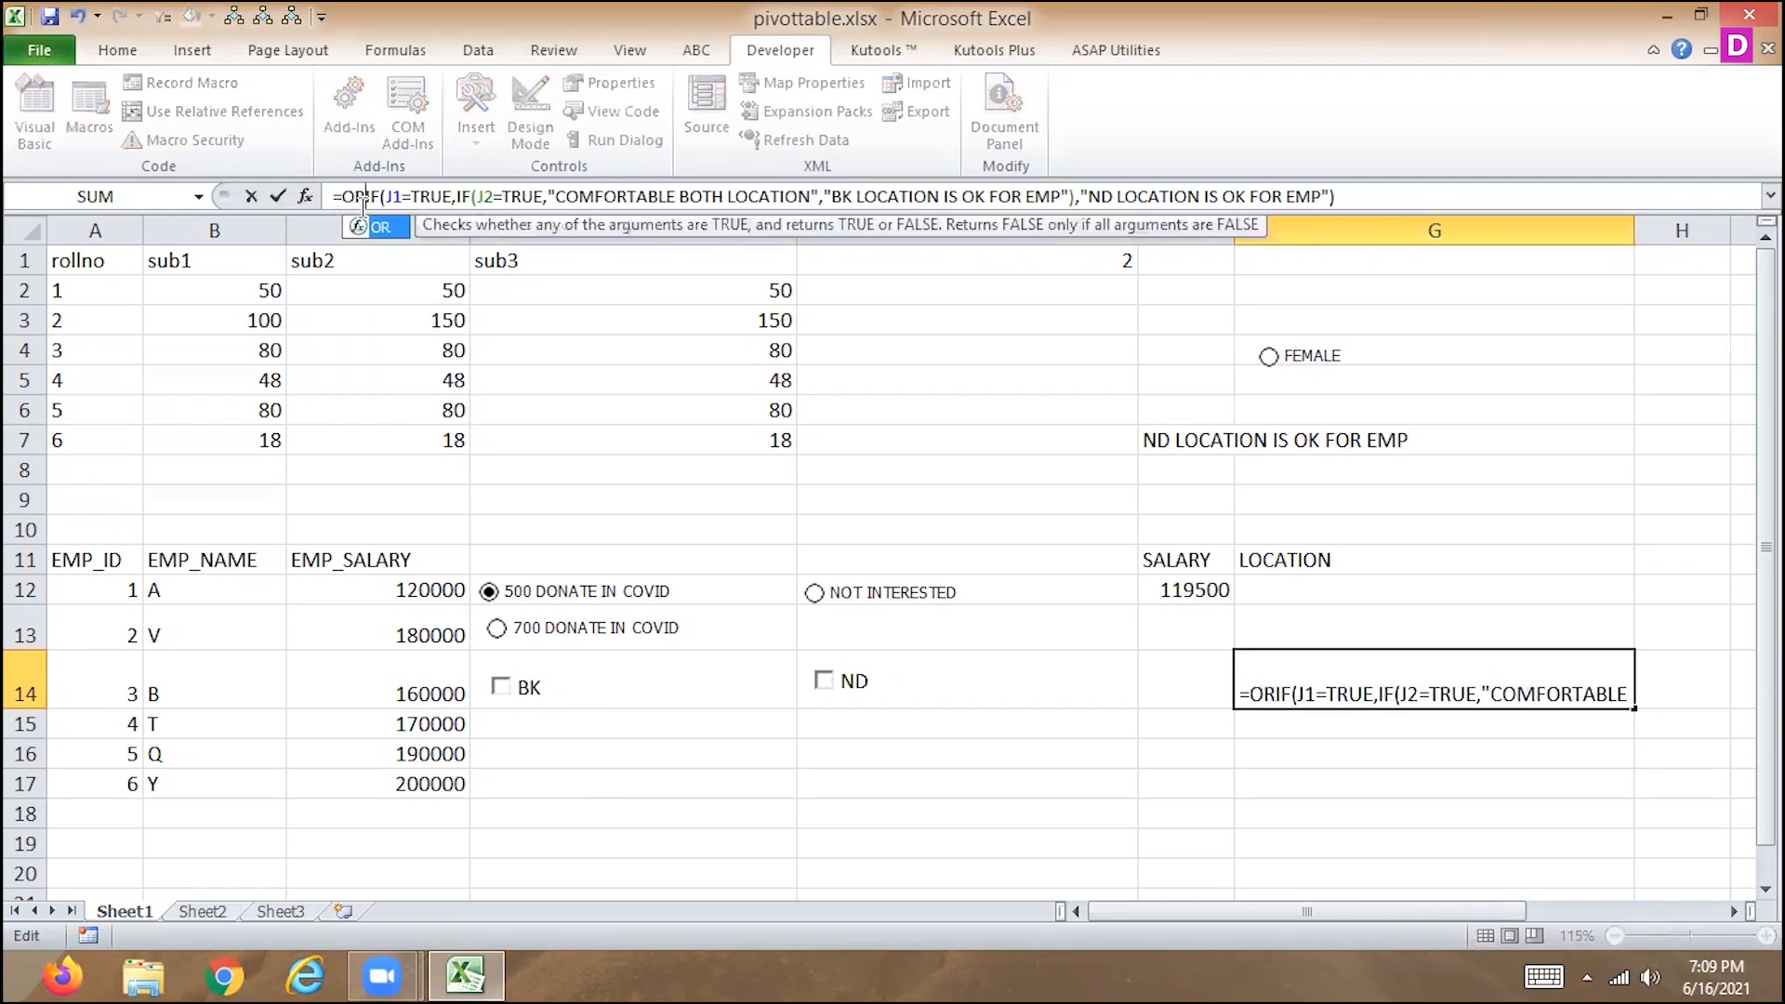
pyautogui.write('(')
pyautogui.click(1363, 201)
pyautogui.write(',')
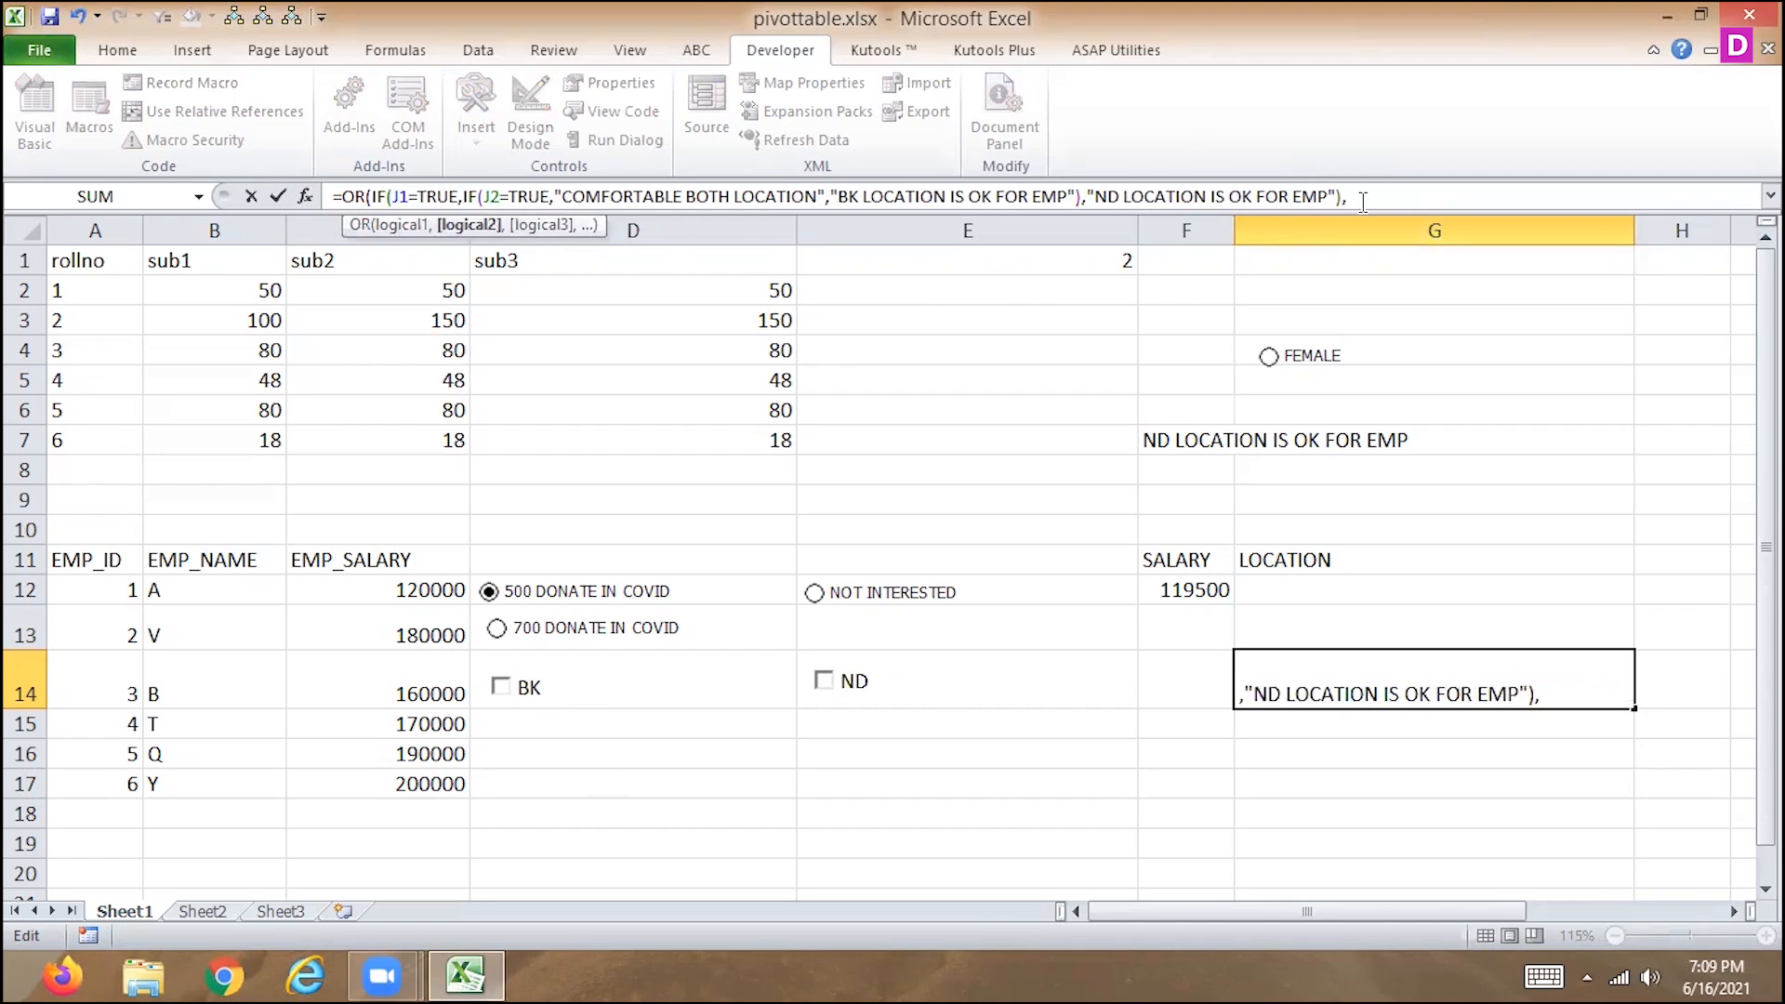
pyautogui.write('IF(')
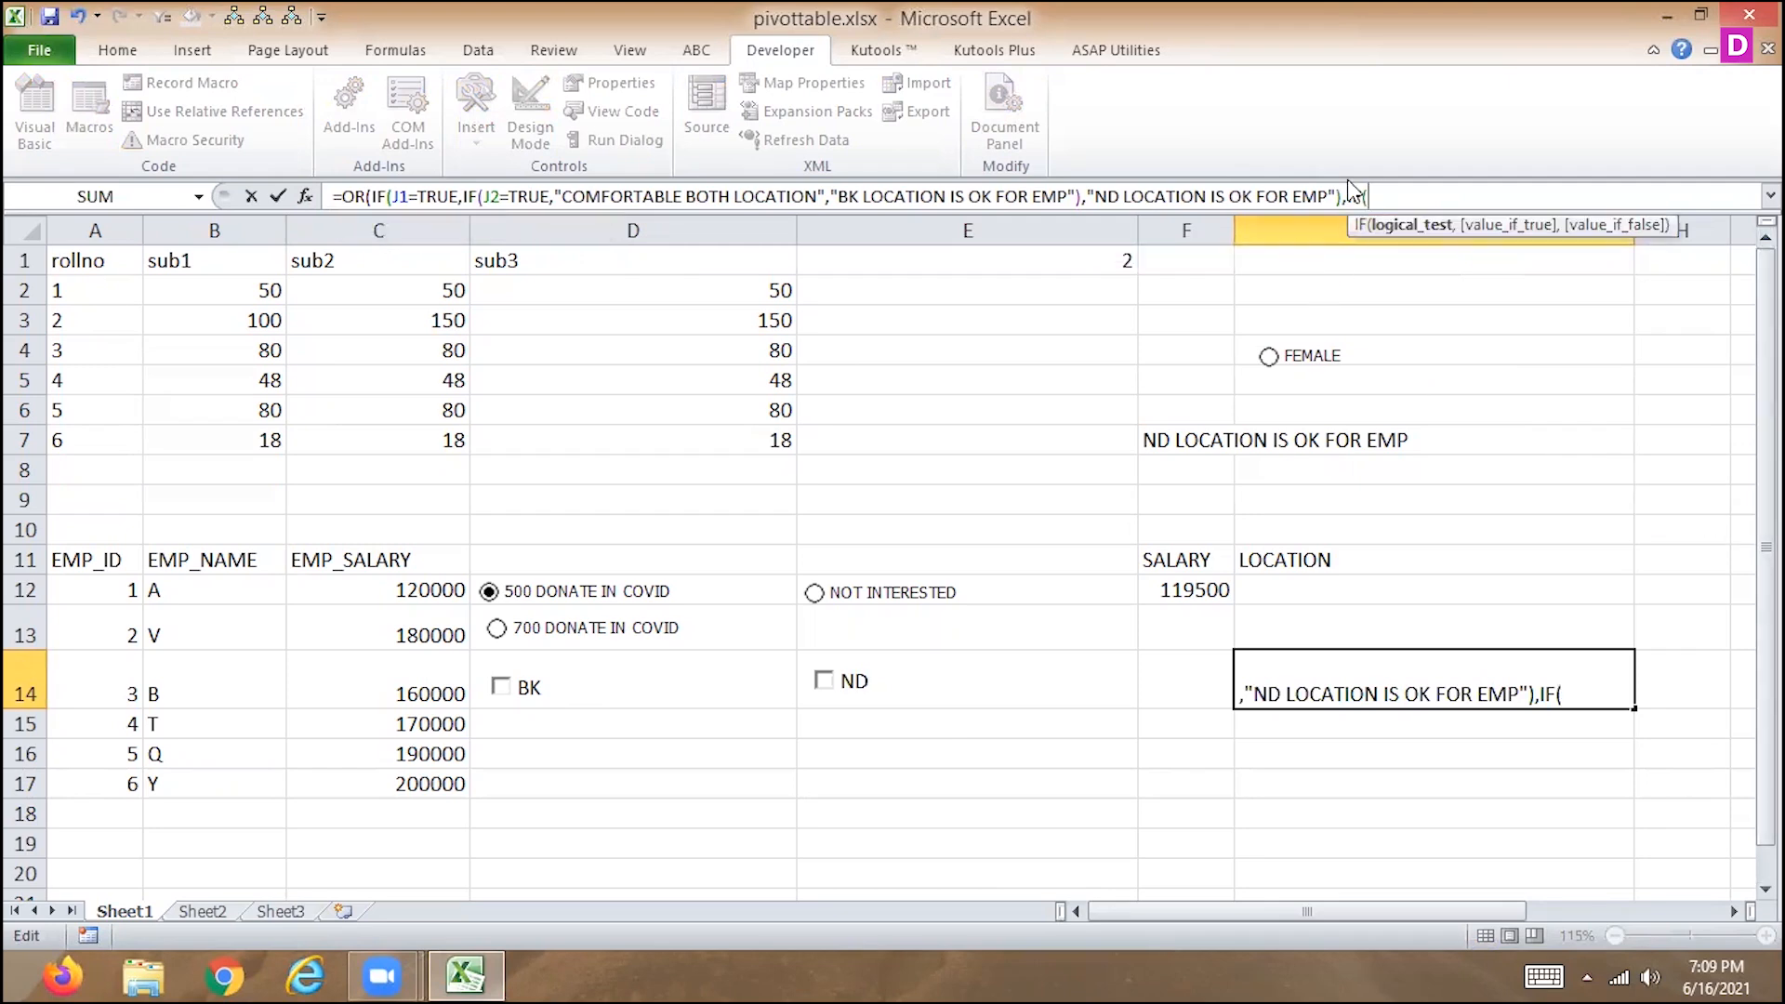
pyautogui.write('J1=FALSE')
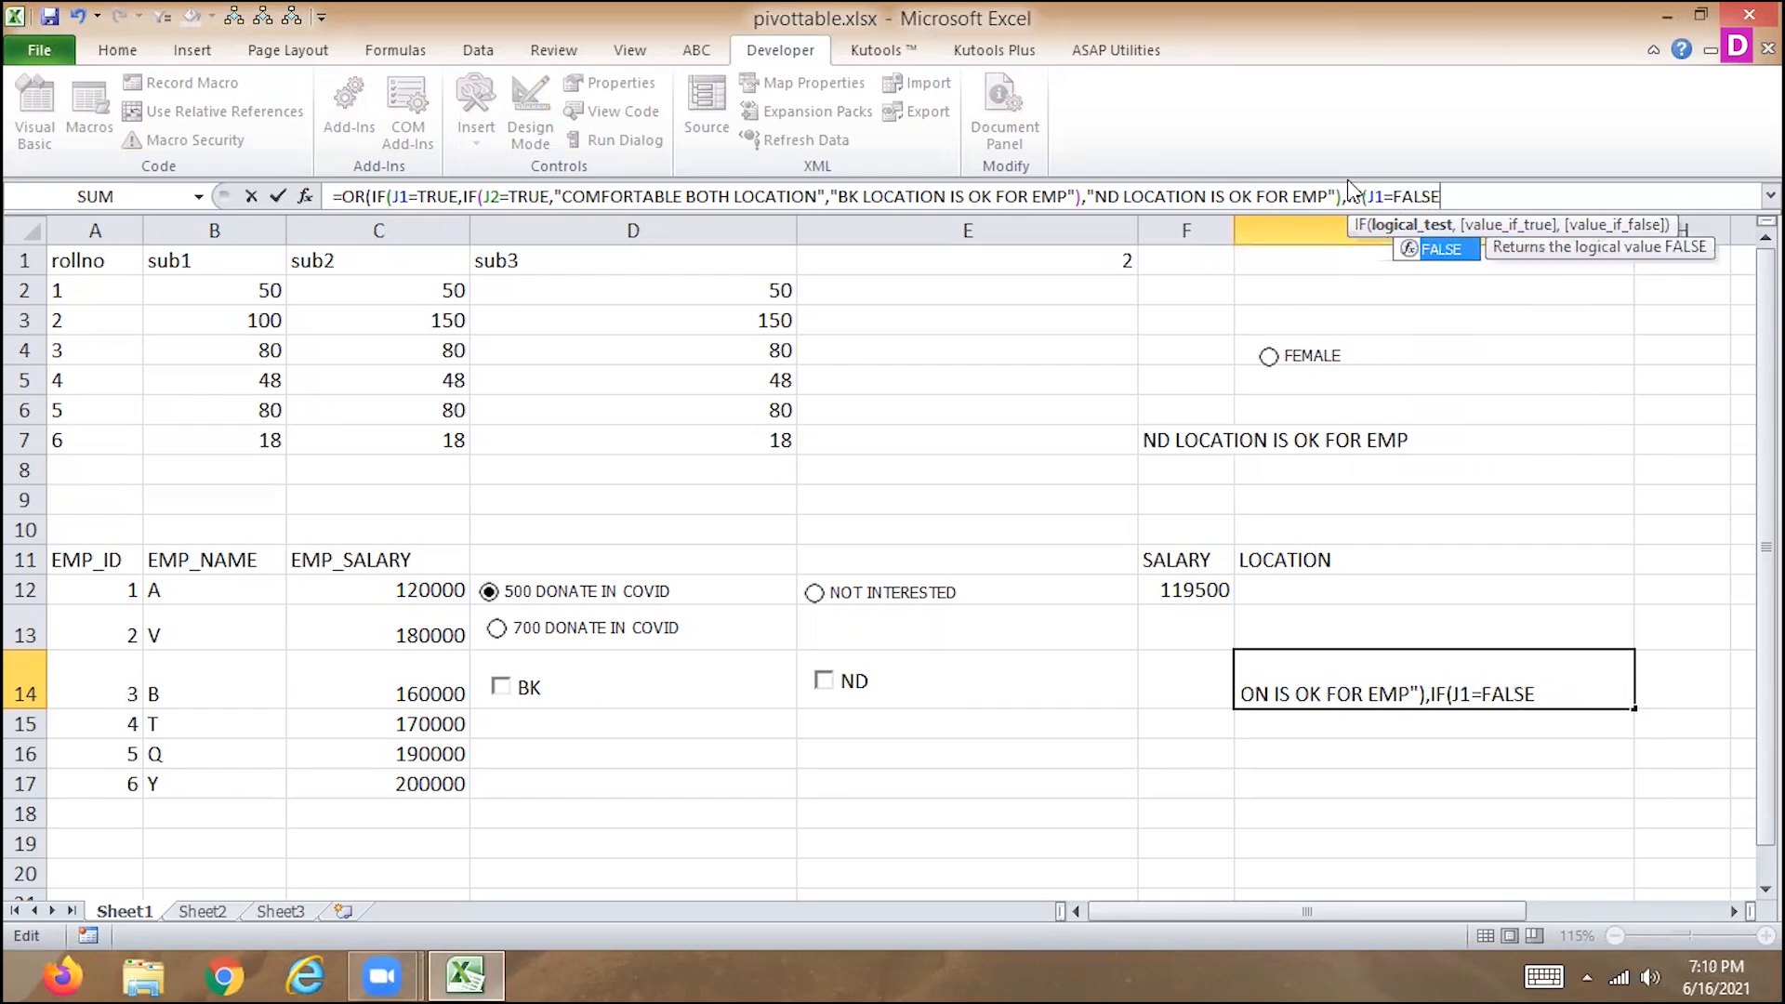
pyautogui.write(',IF')
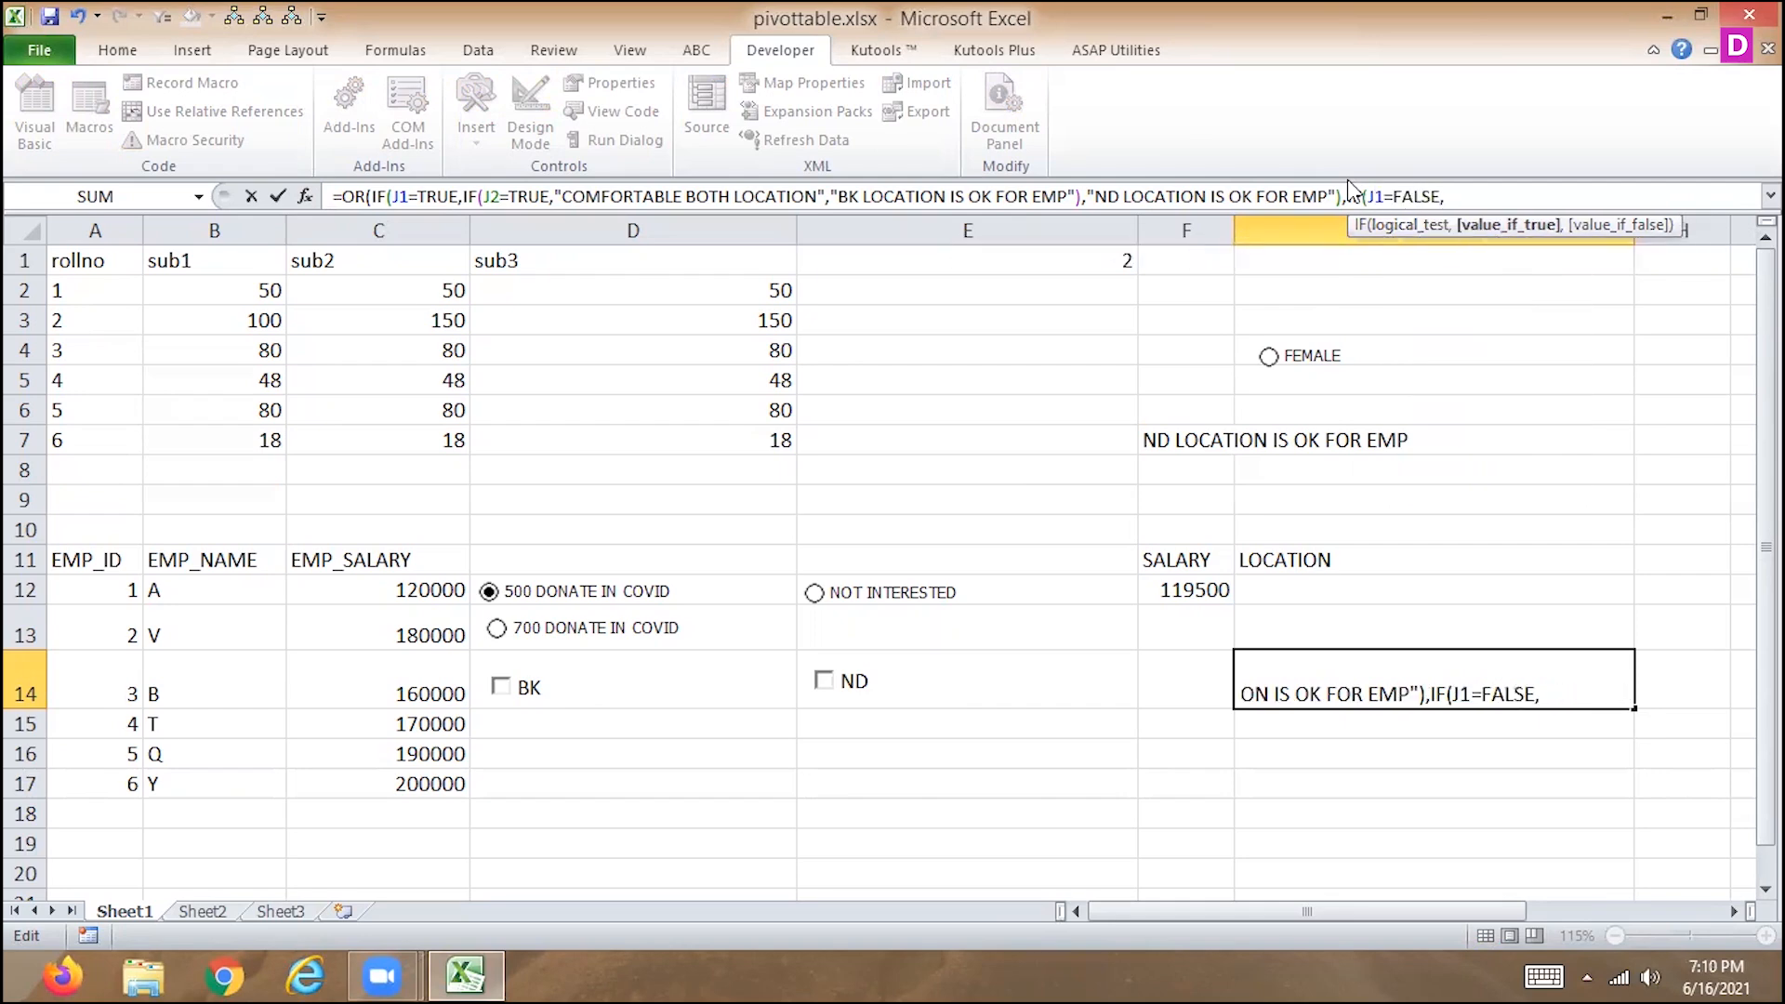
pyautogui.write('(')
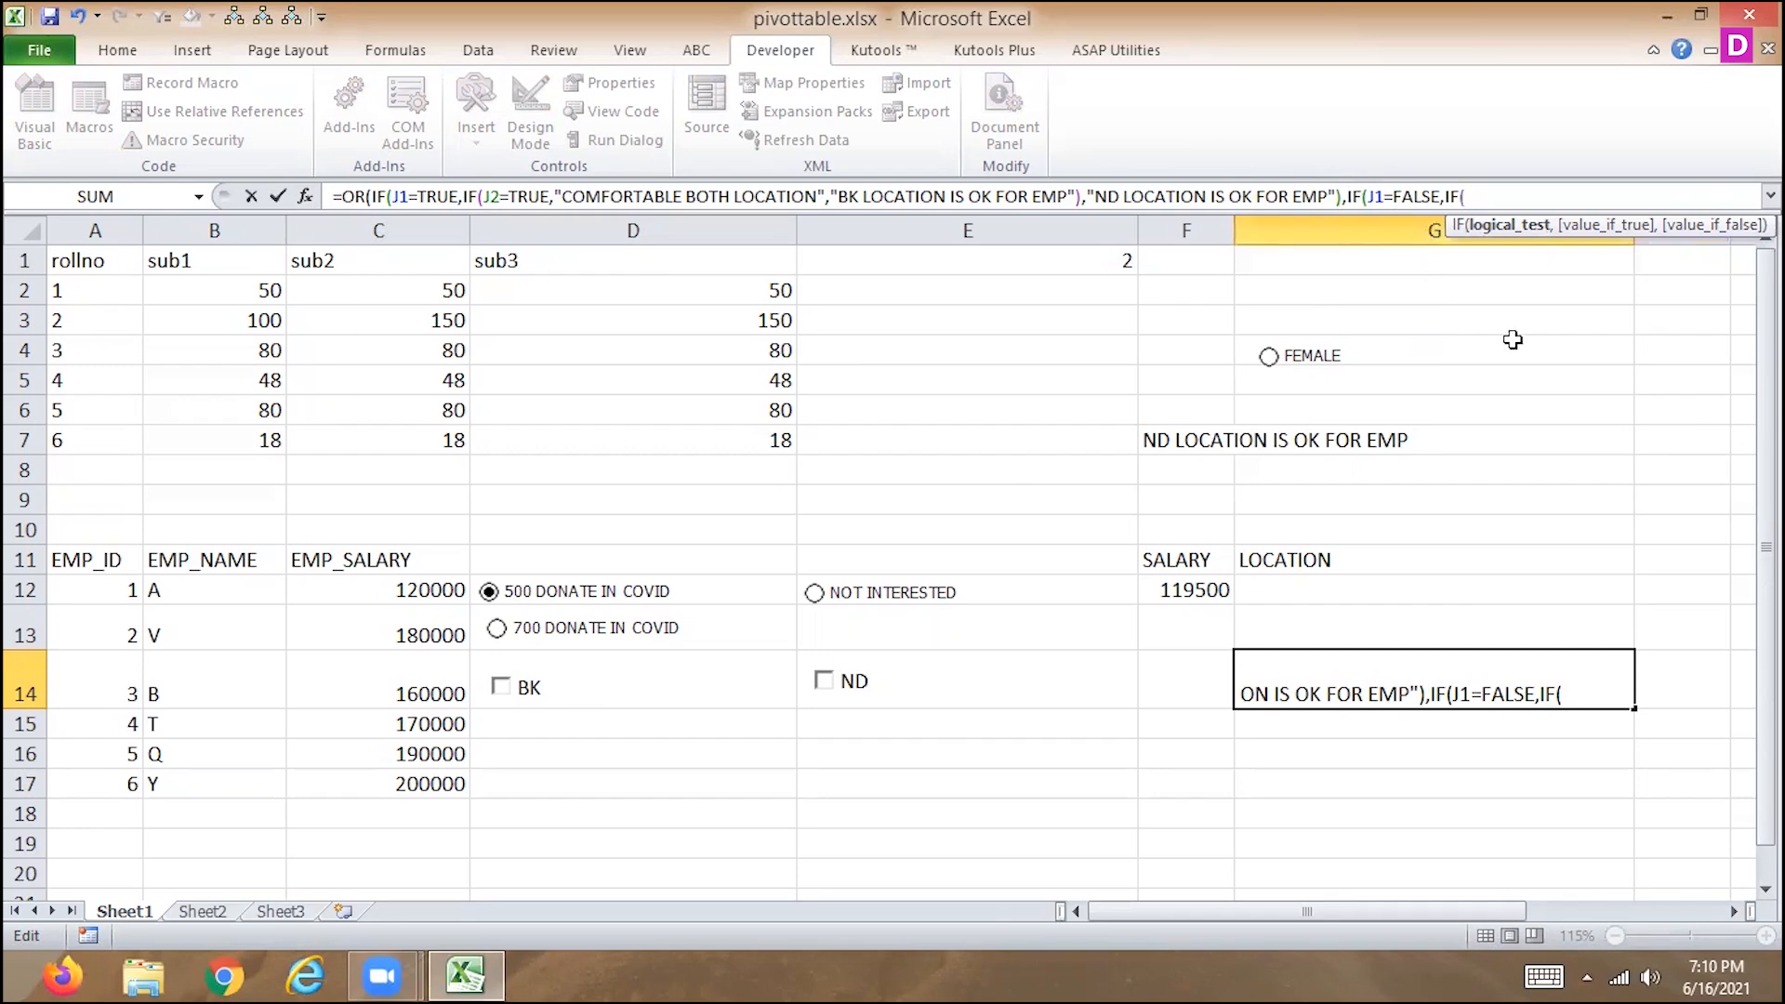
# Enter IF(J1=FALSE,IF(J2=FALSE as the start of the OR function's second argument in G14.
pyautogui.write('J2')
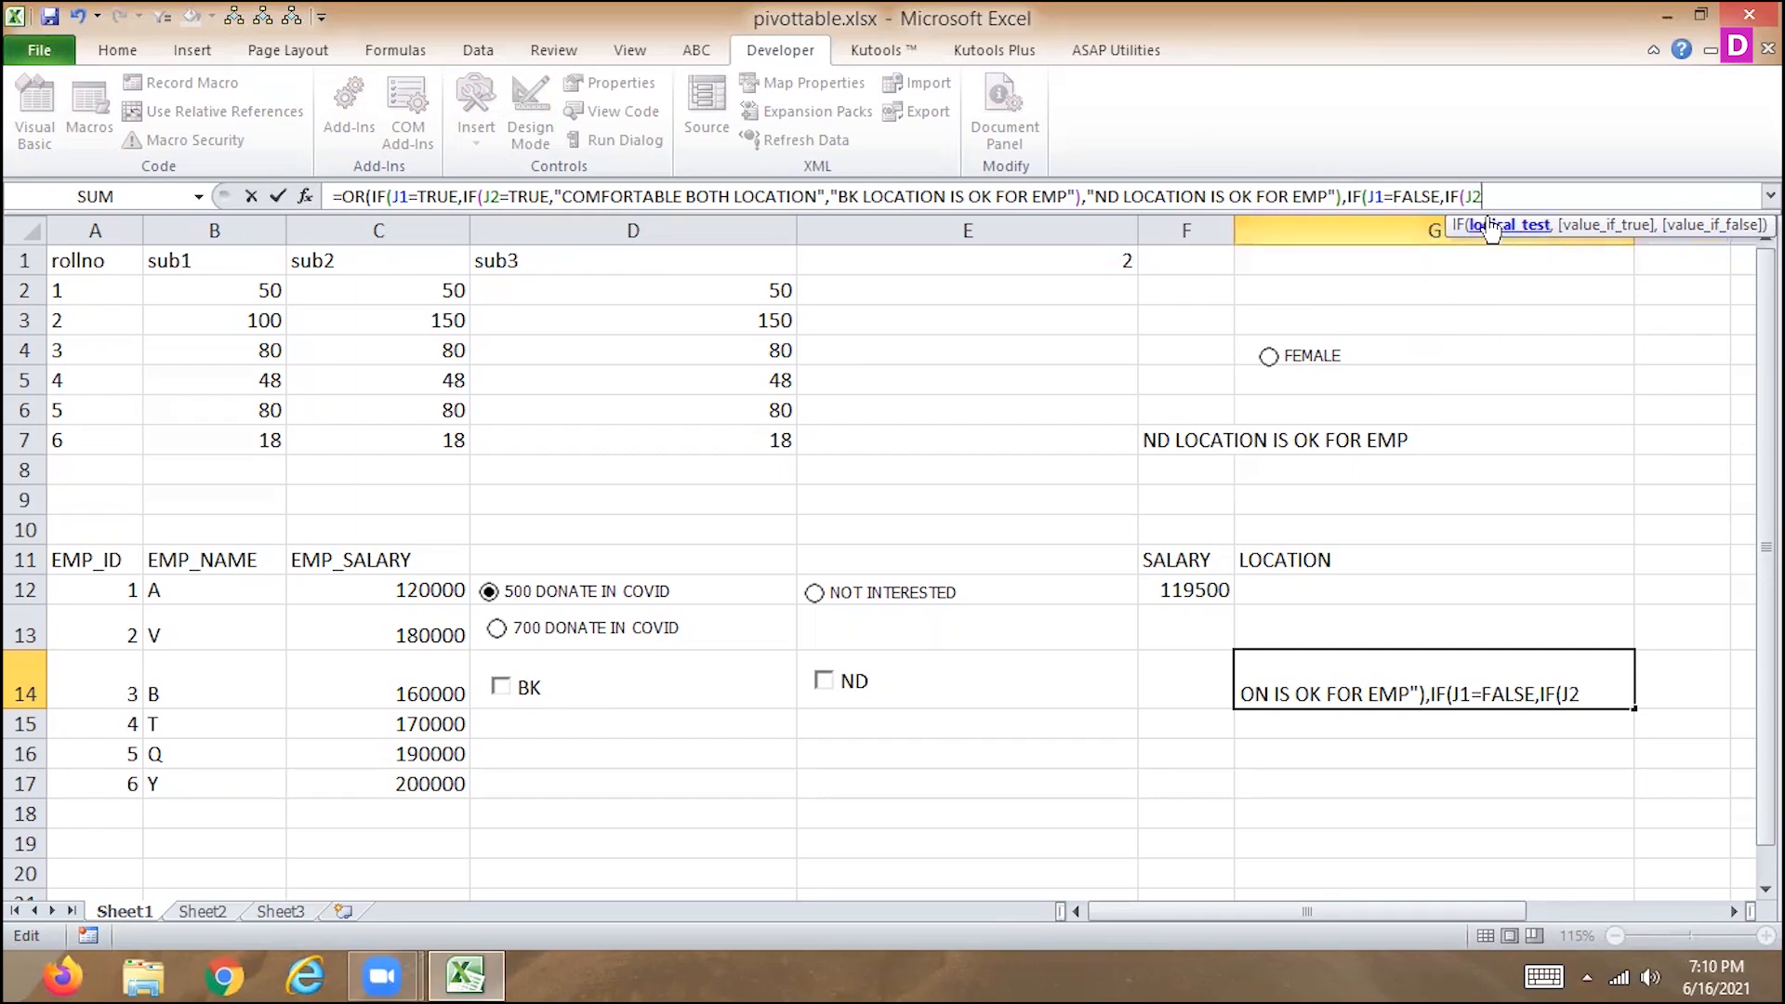
pyautogui.write('=FALSE')
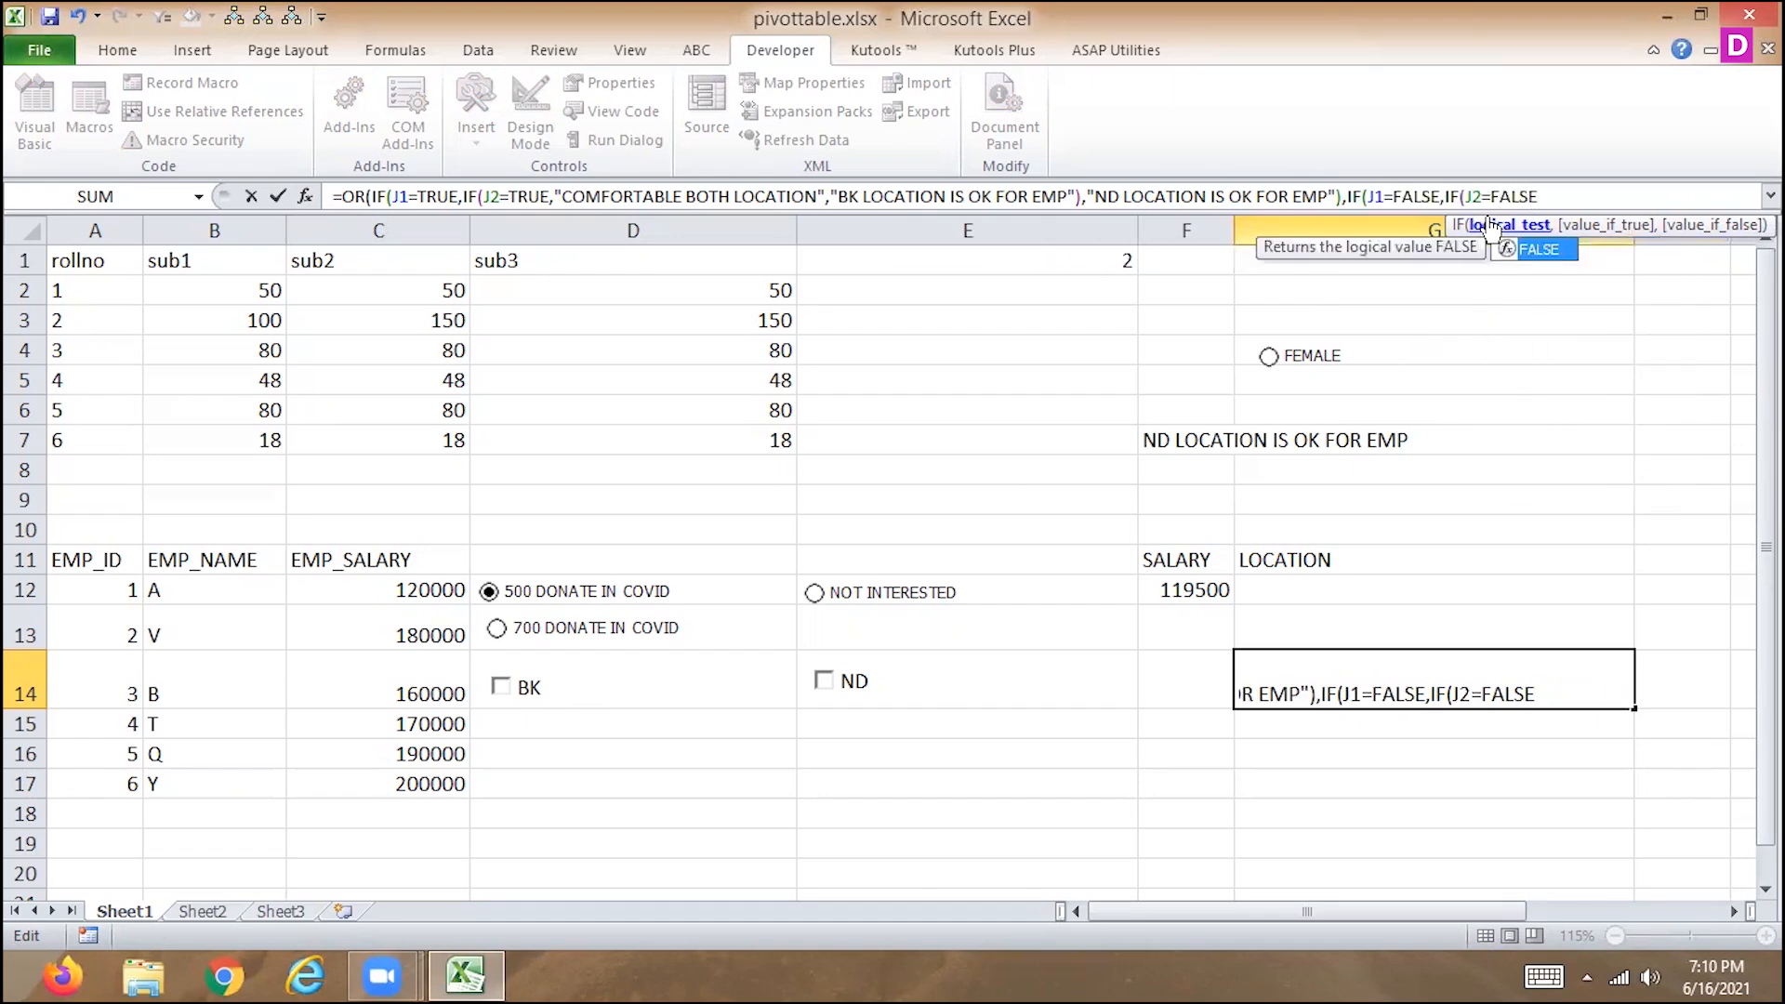
pyautogui.write(',"NO SE')
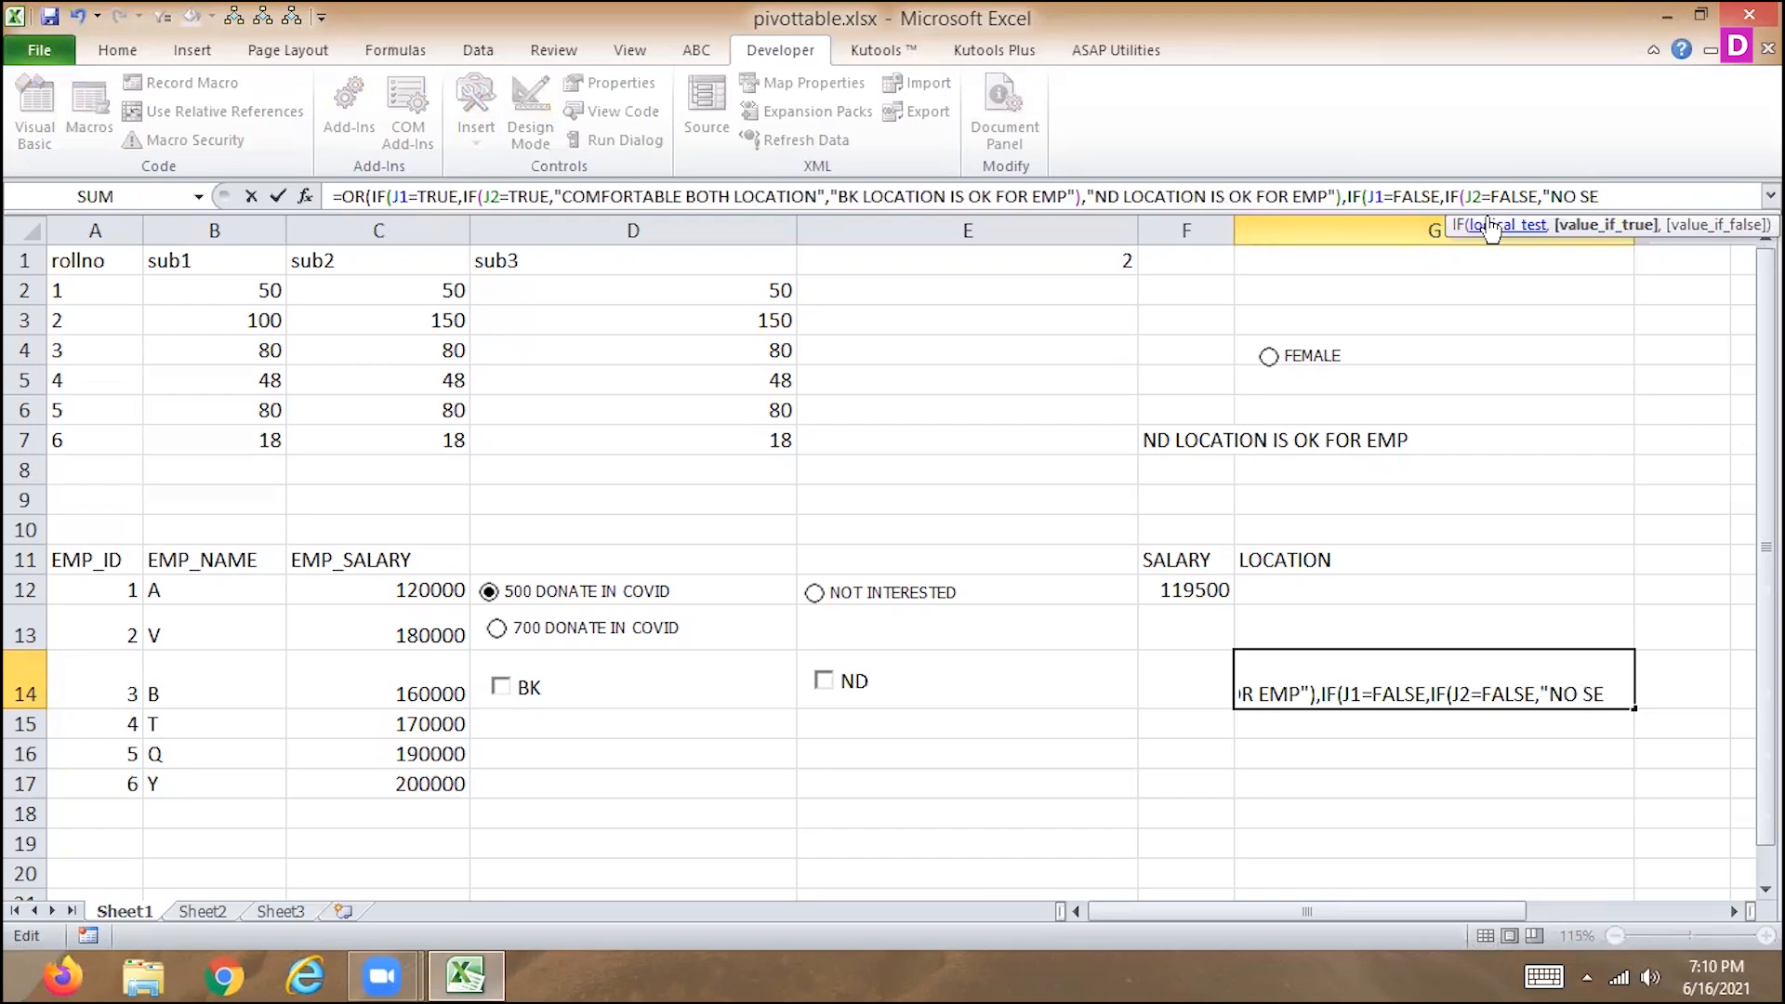
pyautogui.write('LECT')
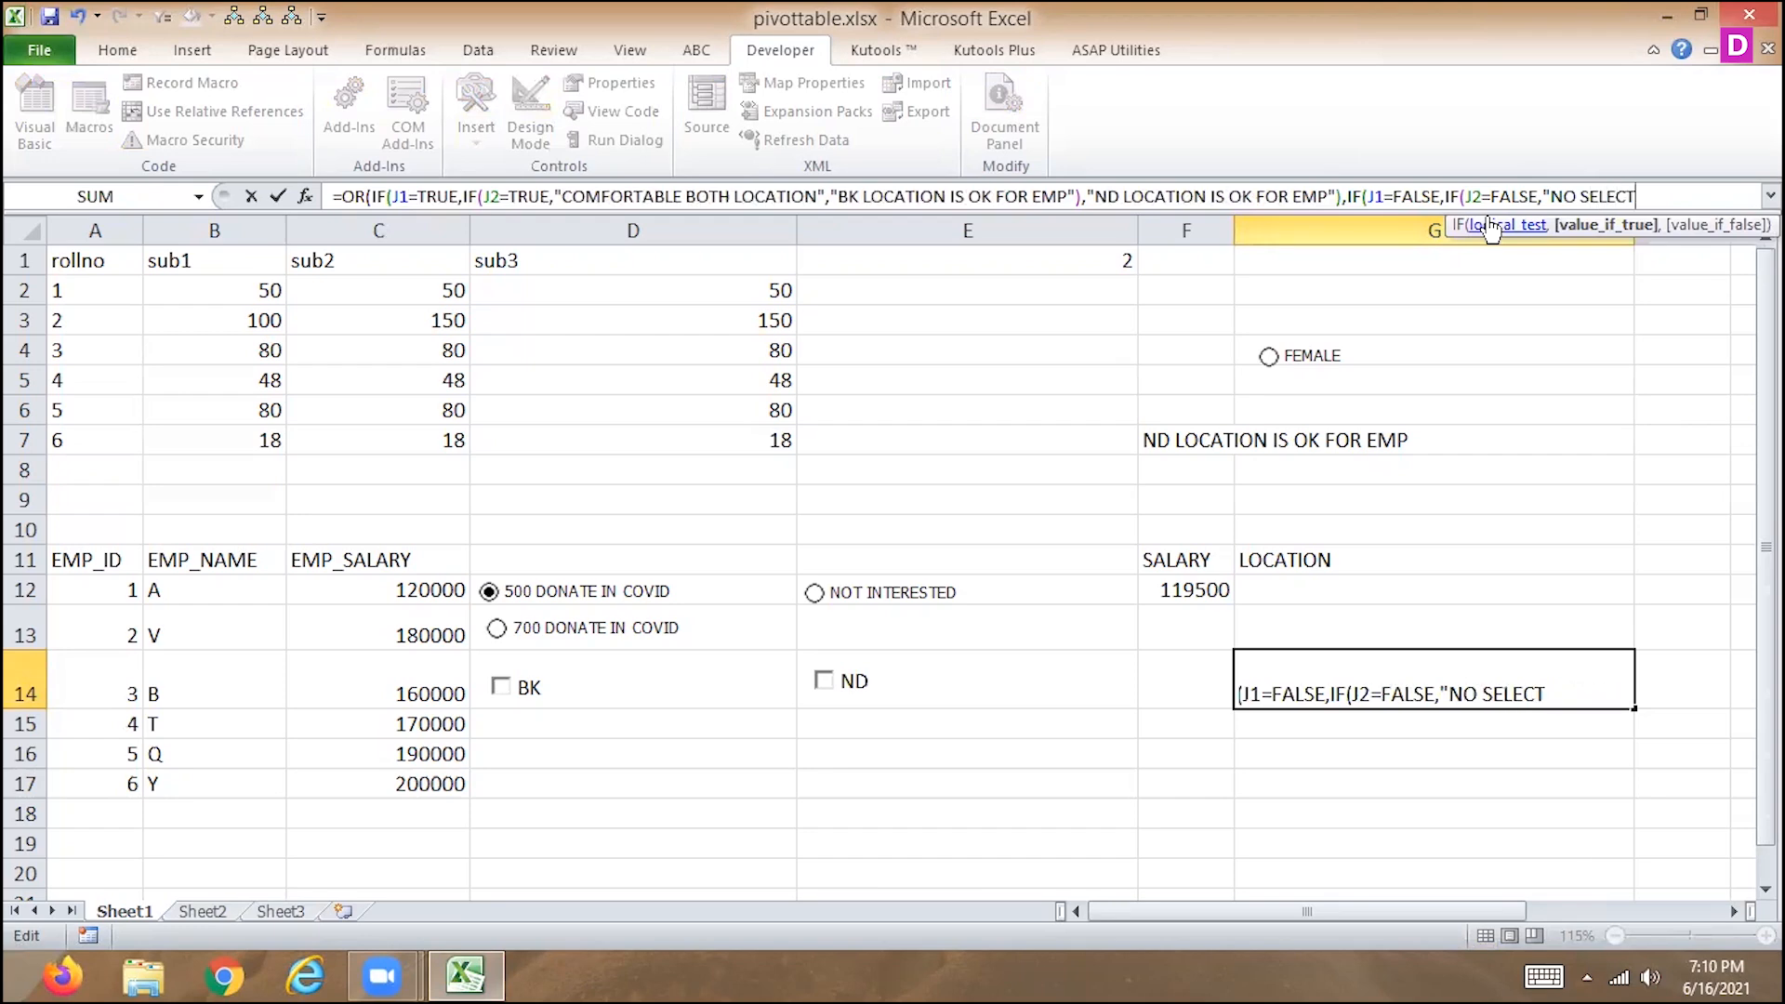
pyautogui.write('ION"))')
# Give the J2=FALSE test the result "NO SELECTION", close the open parentheses and commit the G14 formula.
pyautogui.press('Return')
pyautogui.press('Return')
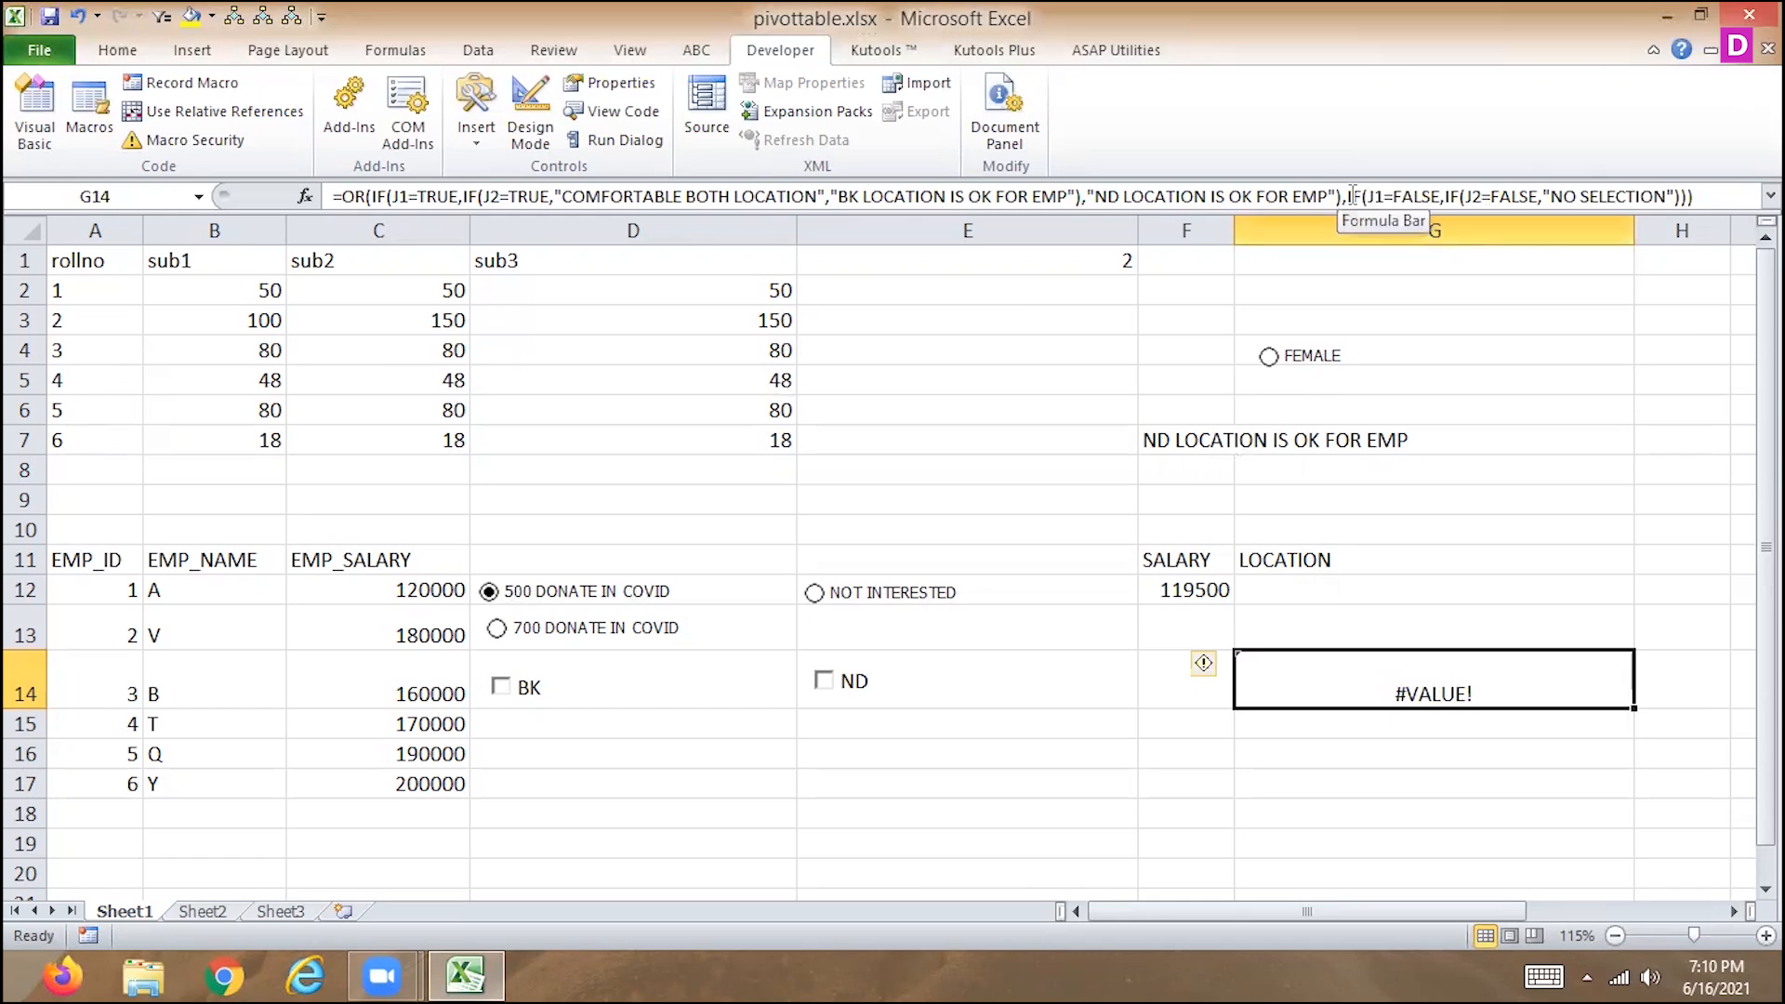
# Remove the J1=FALSE branch and the OR wrapper from the G14 formula, restoring the plain nested IF.
pyautogui.moveTo(1344, 198); pyautogui.dragTo(1700, 197)
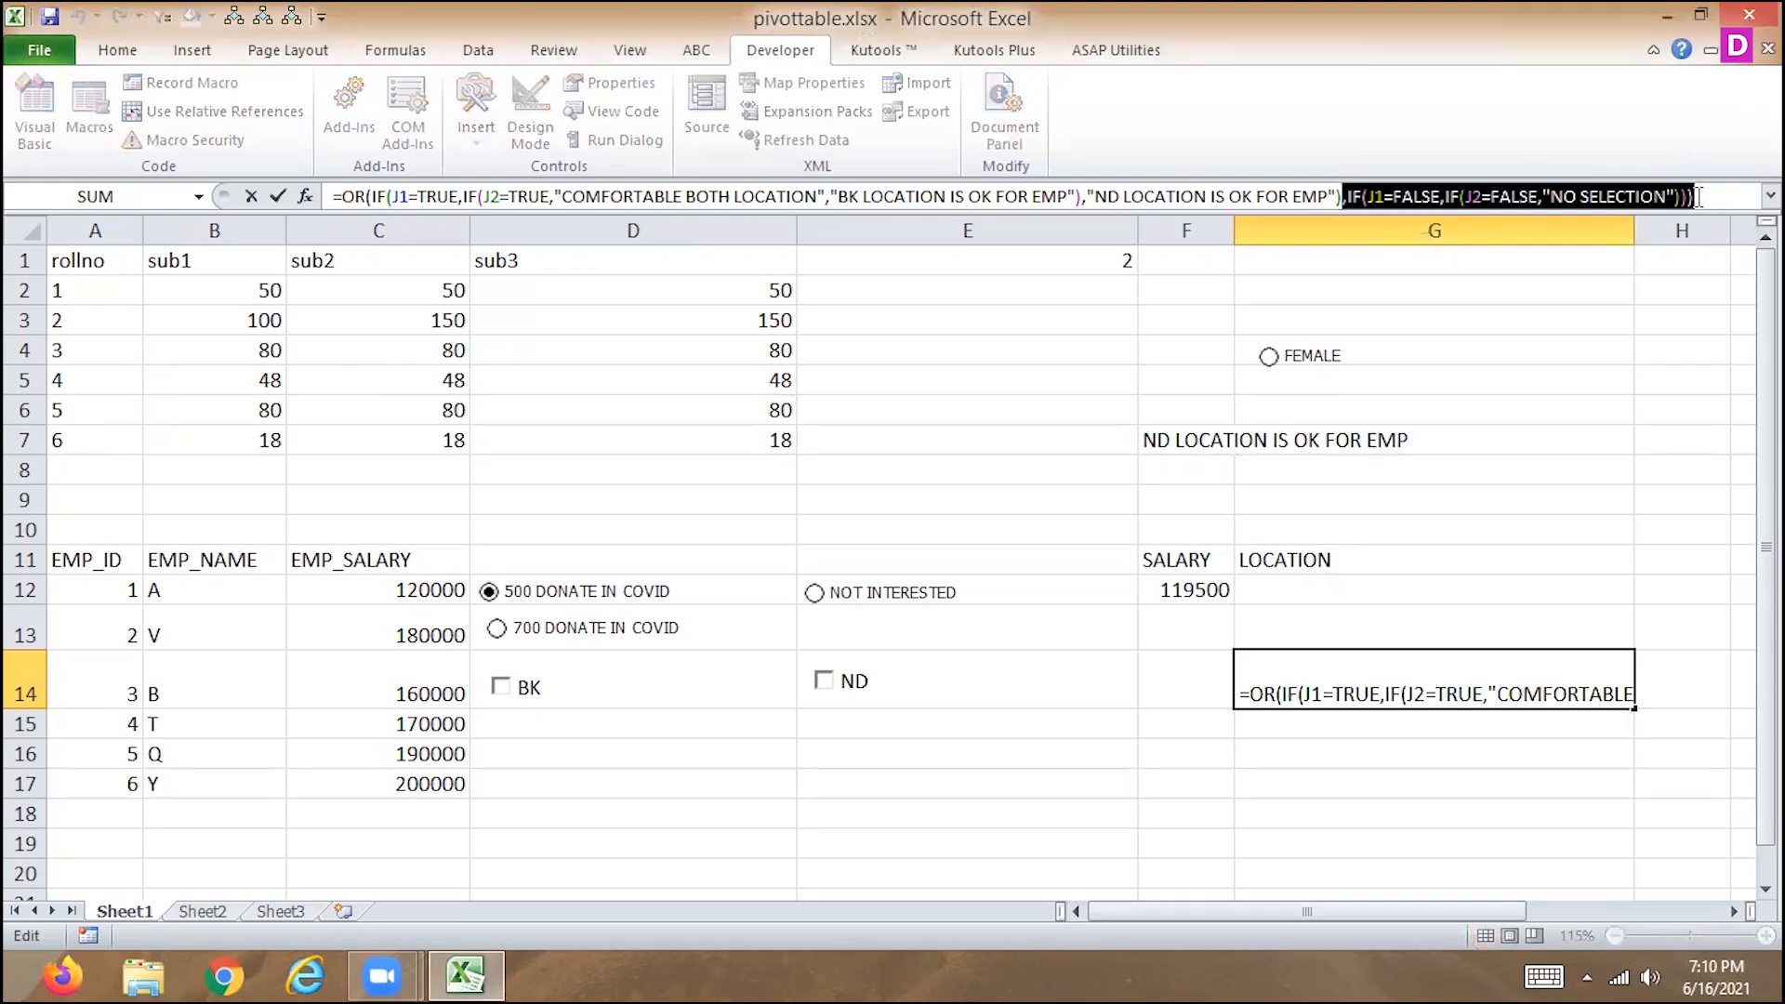
pyautogui.press('BackSpace')
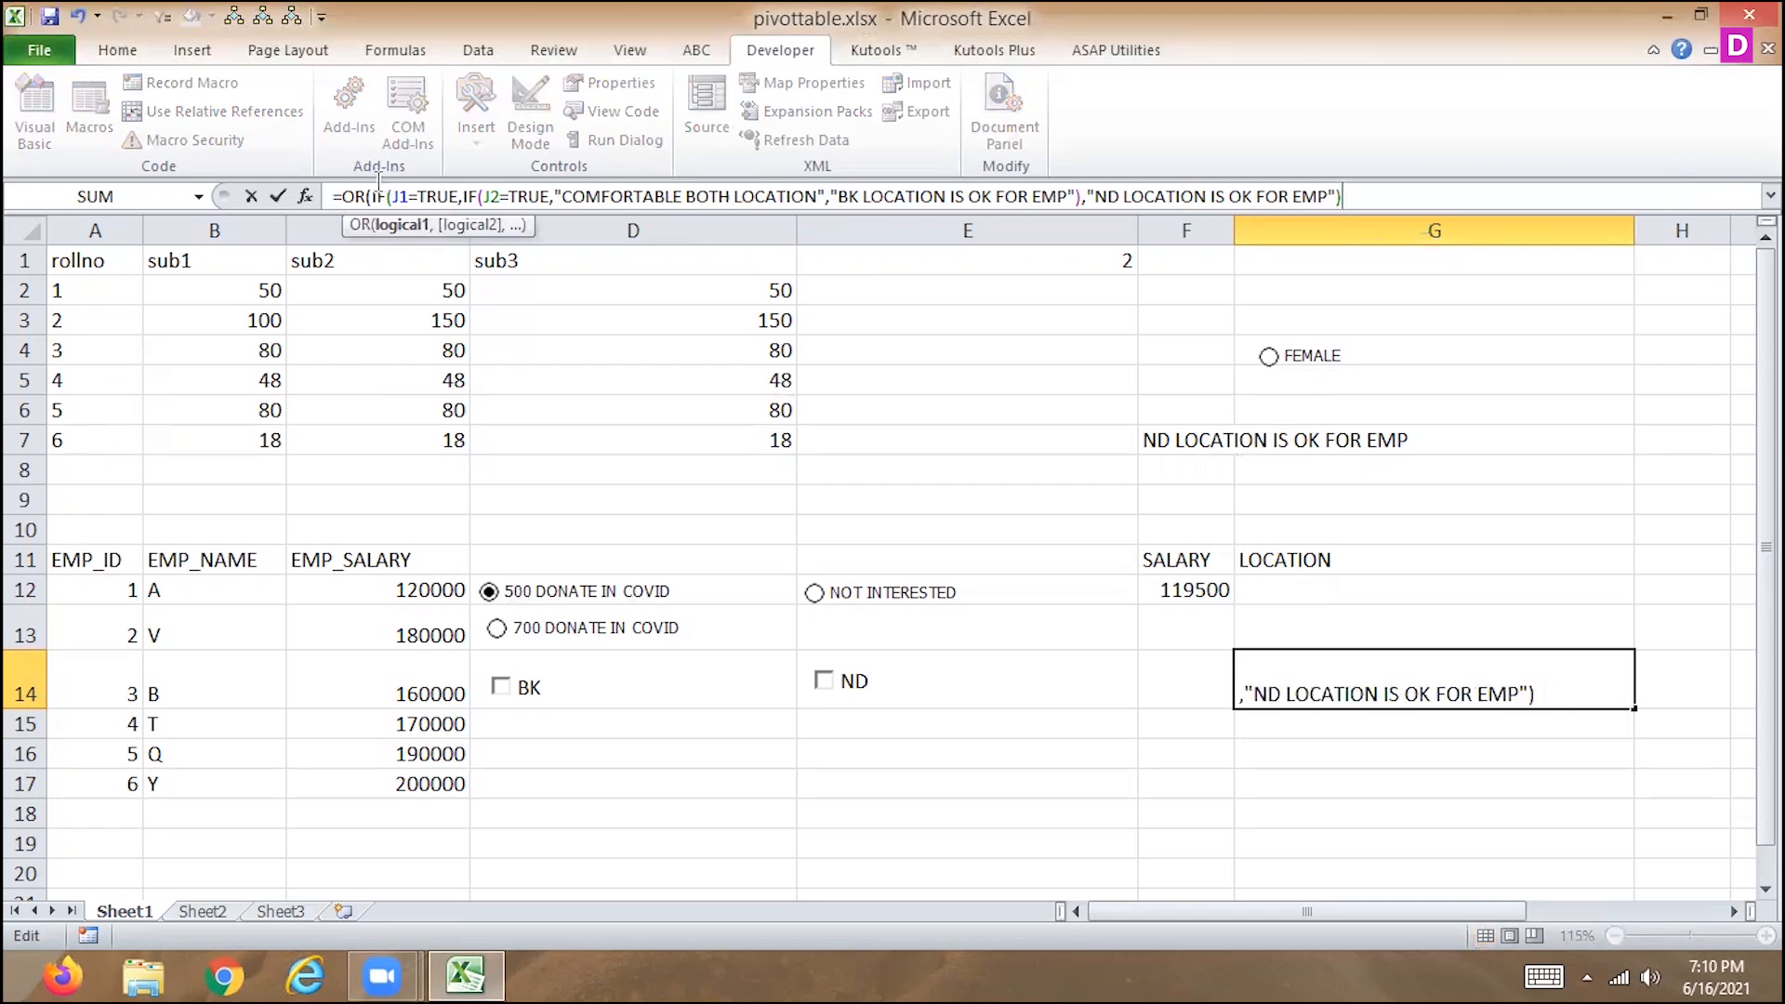
pyautogui.moveTo(372, 191); pyautogui.dragTo(342, 191)
pyautogui.press('BackSpace')
pyautogui.press('Return')
pyautogui.press('Up')
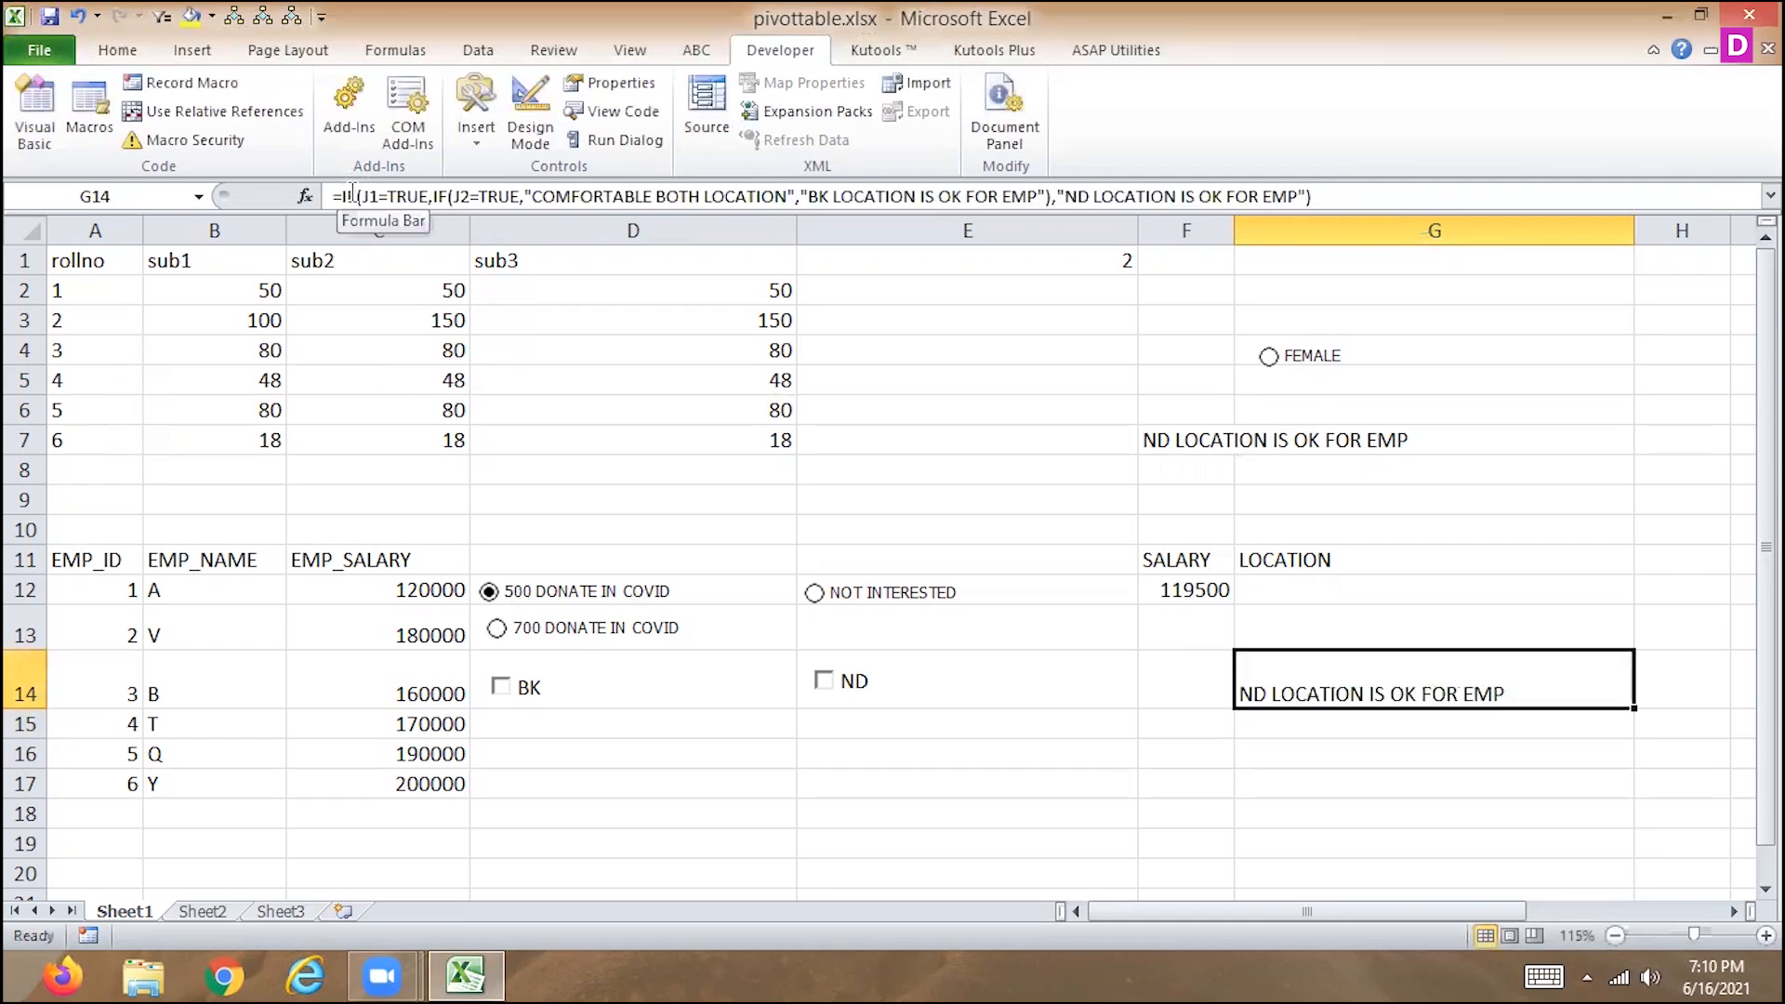